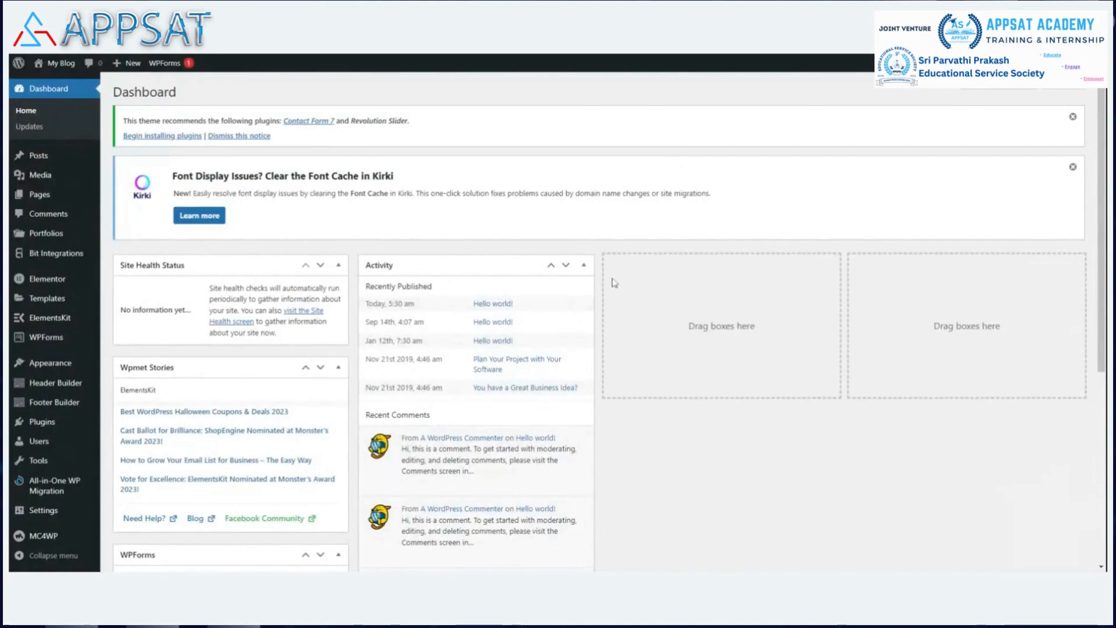
Hide the Wpmet Stories box from the dashboard through Screen Options.
scroll(509, 310, down, 1)
scroll(505, 311, down, 3)
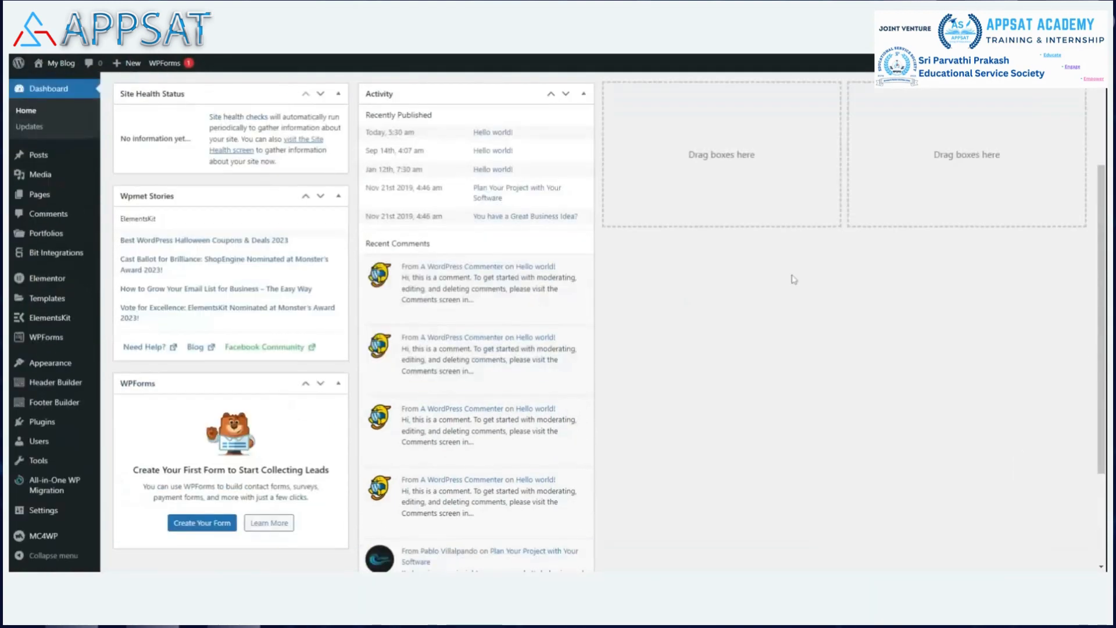
scroll(782, 266, up, 3)
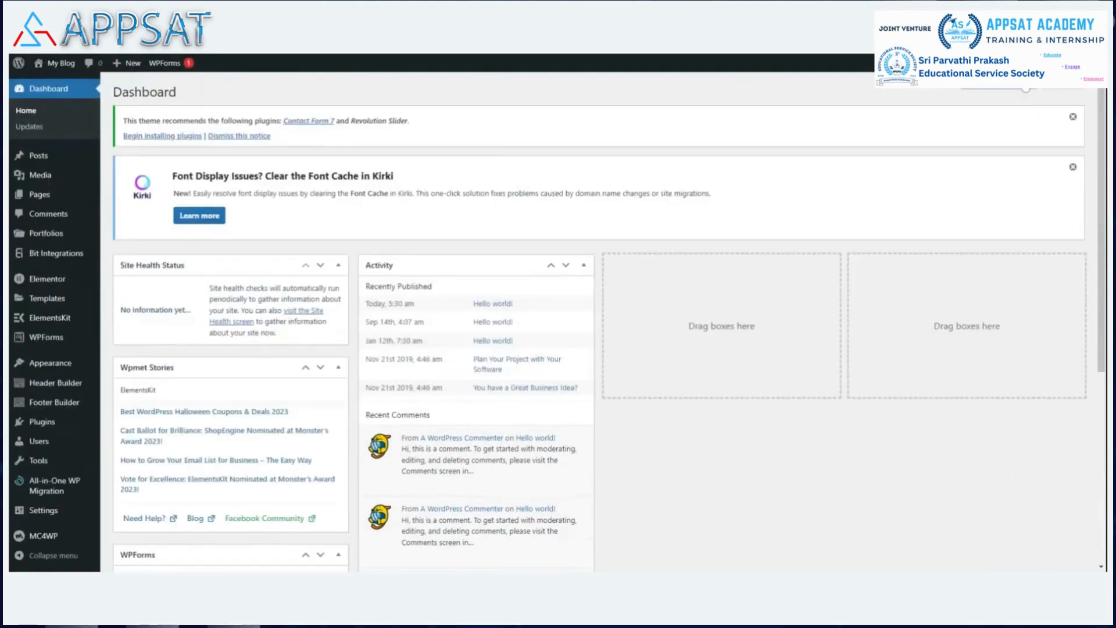
click(998, 76)
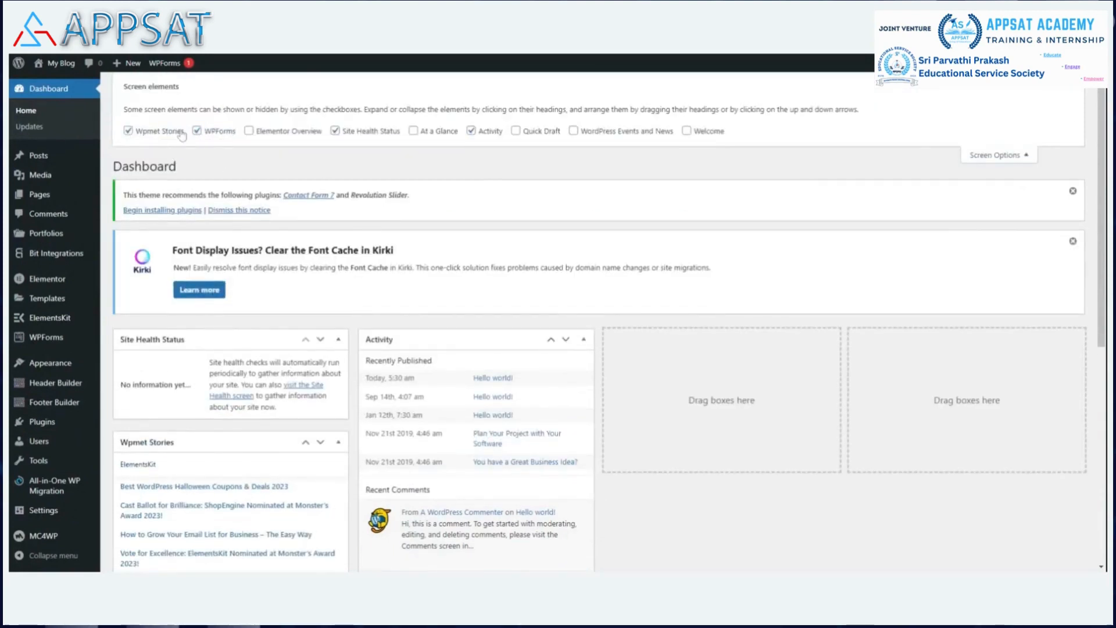
click(132, 132)
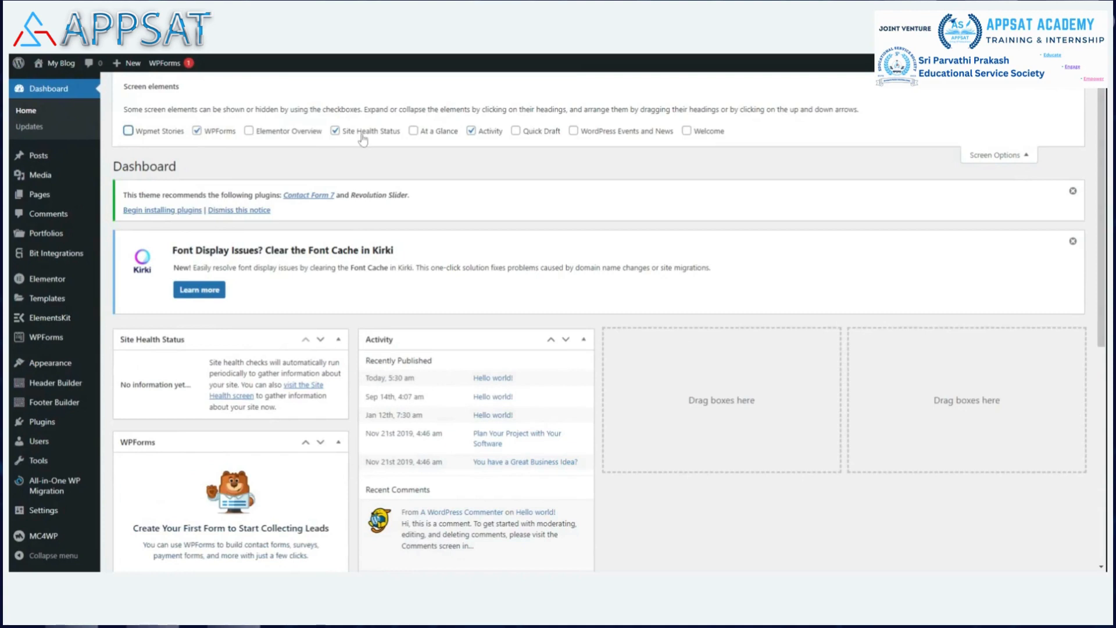
Move the collapsed WPForms box into the third dashboard column and expand it again.
scroll(894, 285, down, 4)
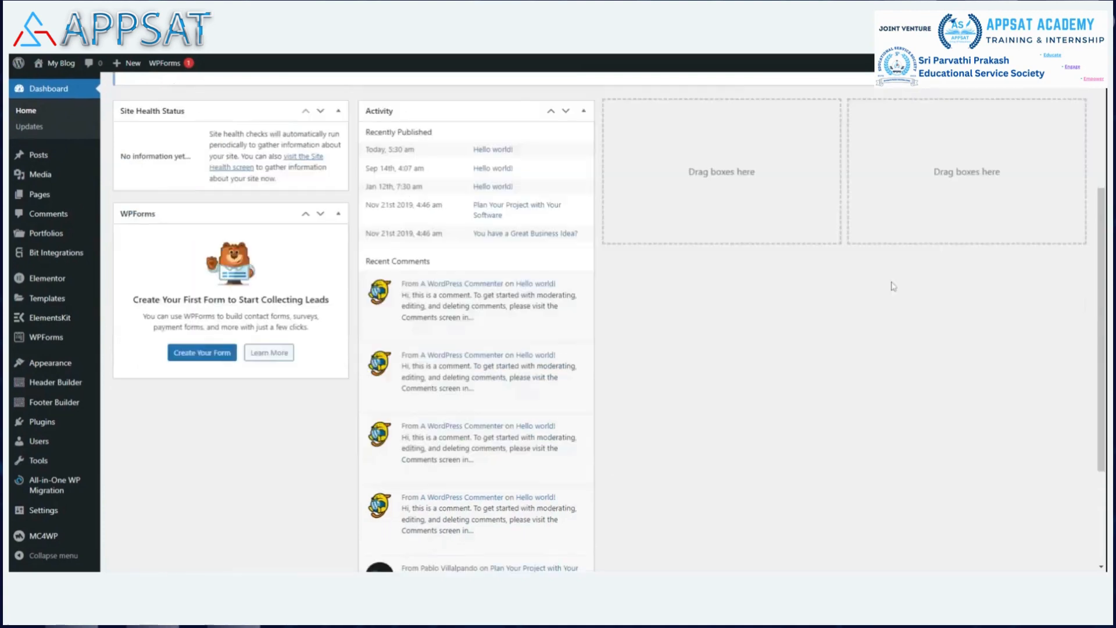
click(224, 215)
drag(695, 158, 696, 157)
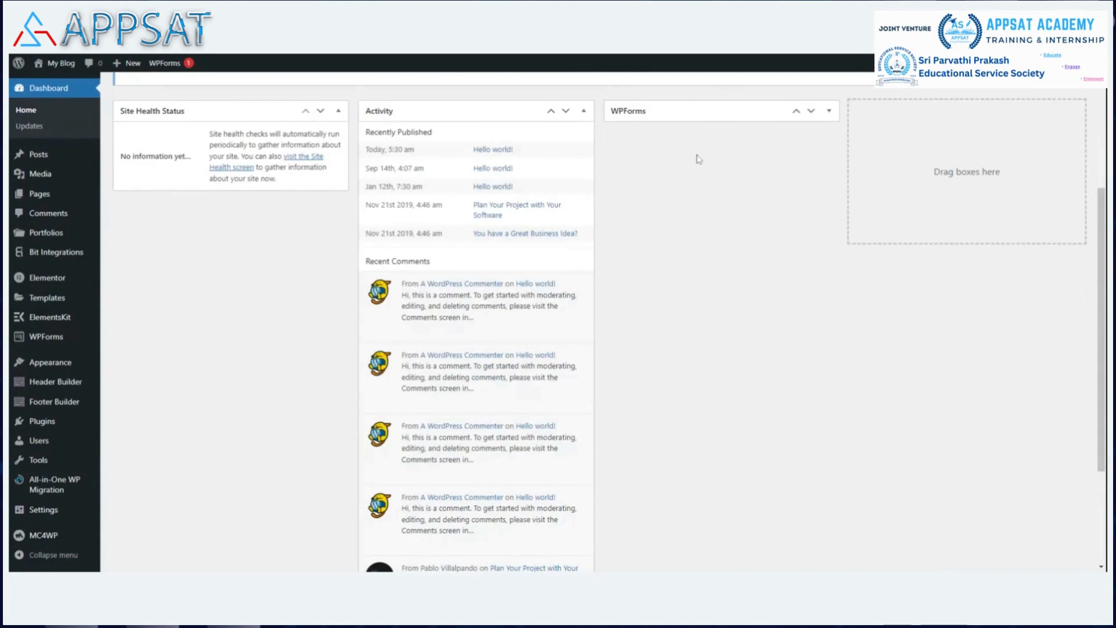
click(810, 113)
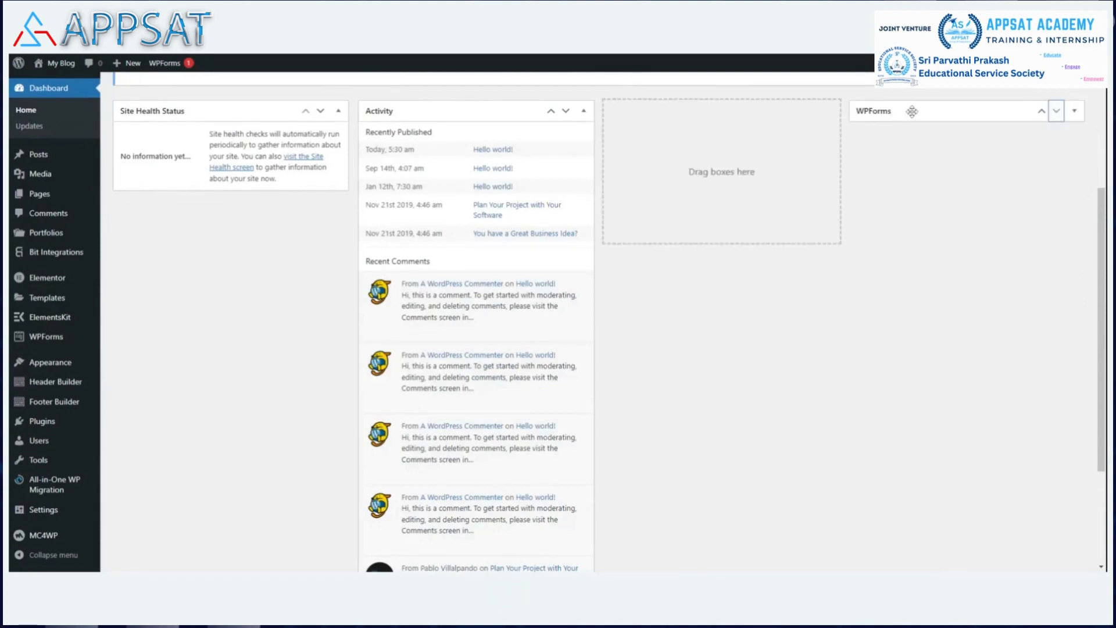
drag(912, 112, 738, 139)
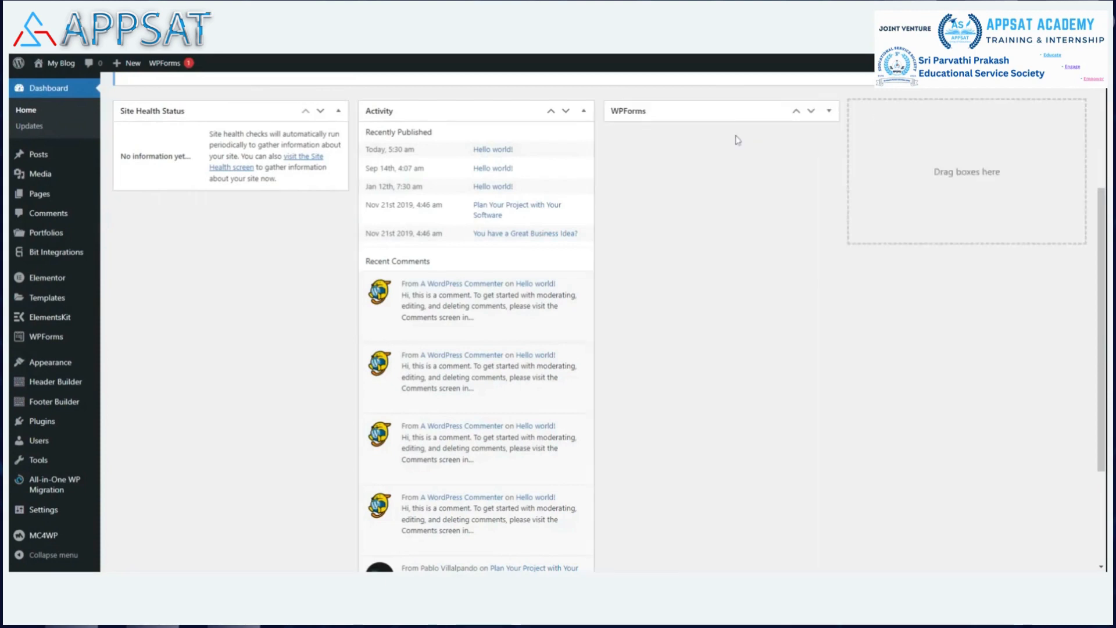
click(828, 111)
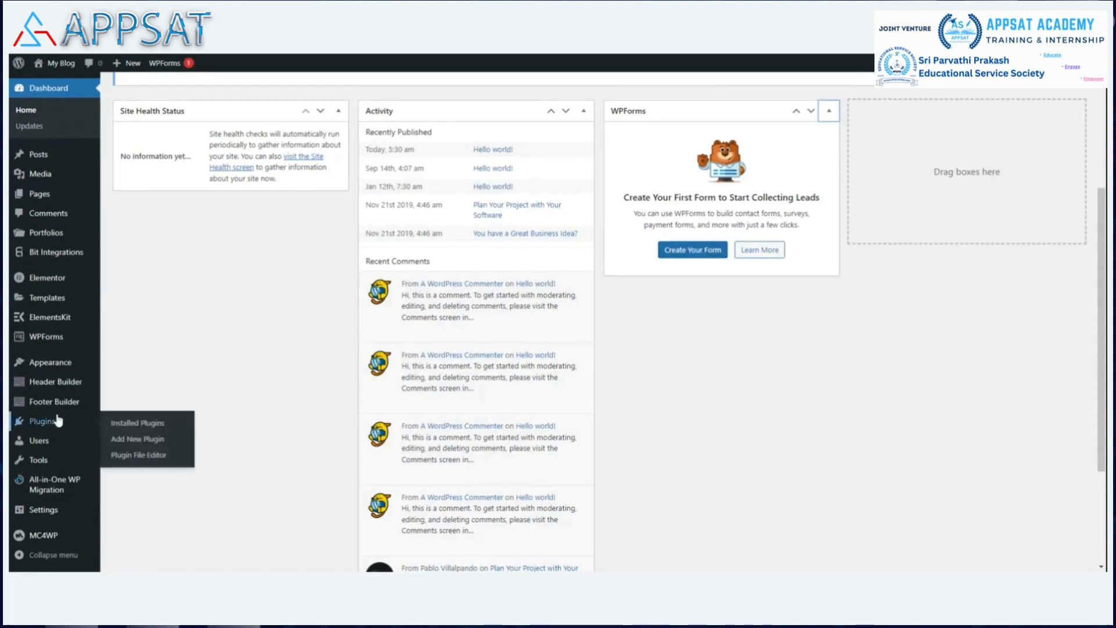
From WPForms > All Forms, choose Create Your Form to begin a new form.
mouse_move(97, 443)
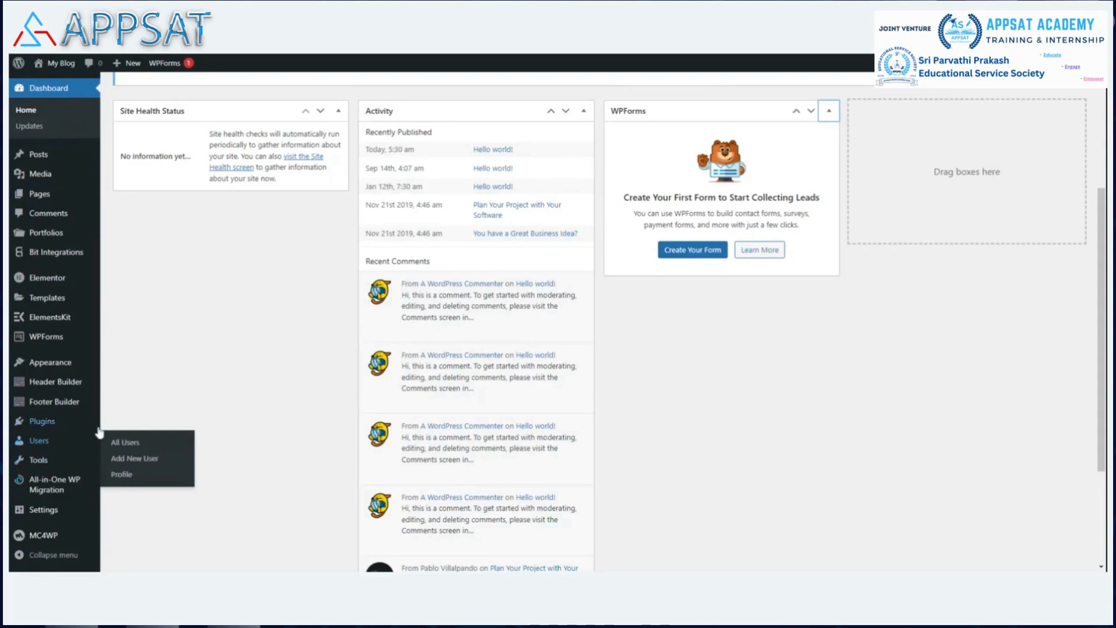
mouse_move(44, 336)
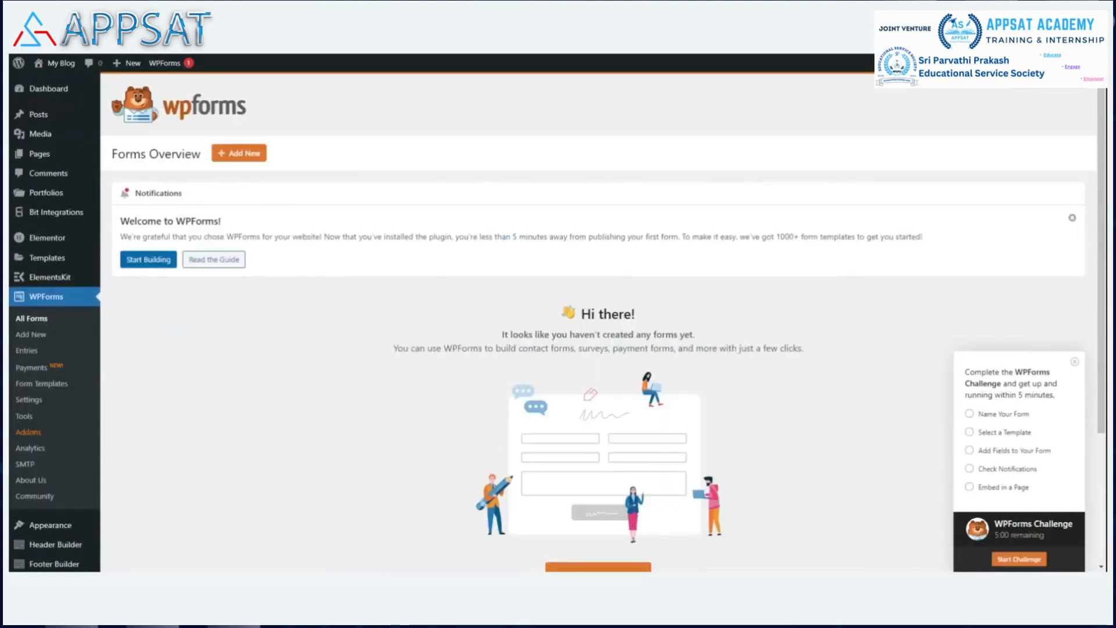
scroll(526, 247, down, 3)
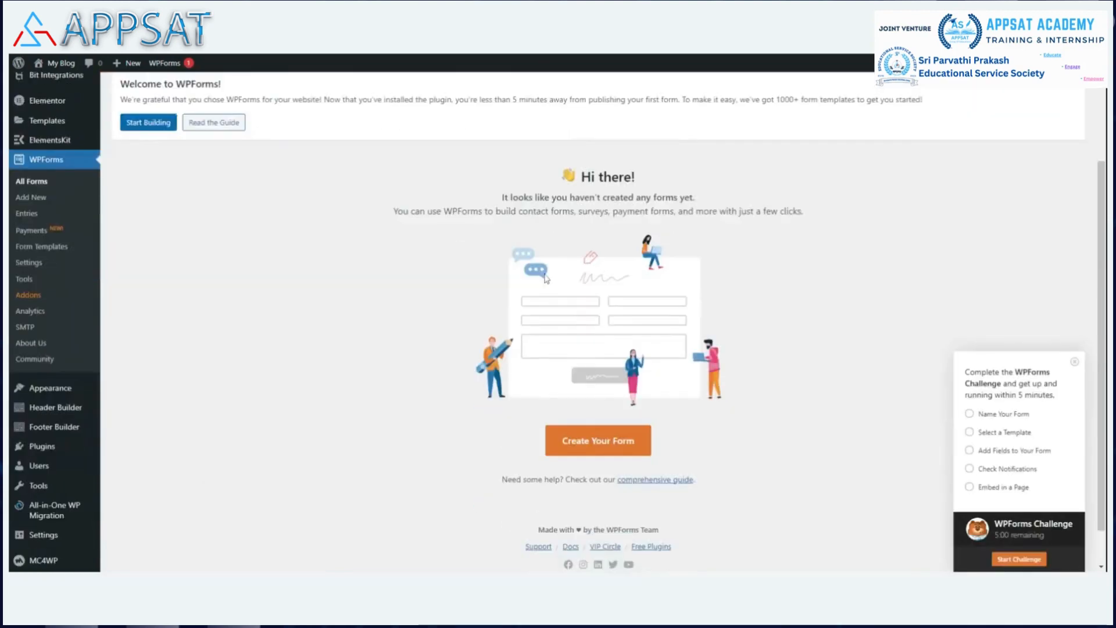
click(622, 462)
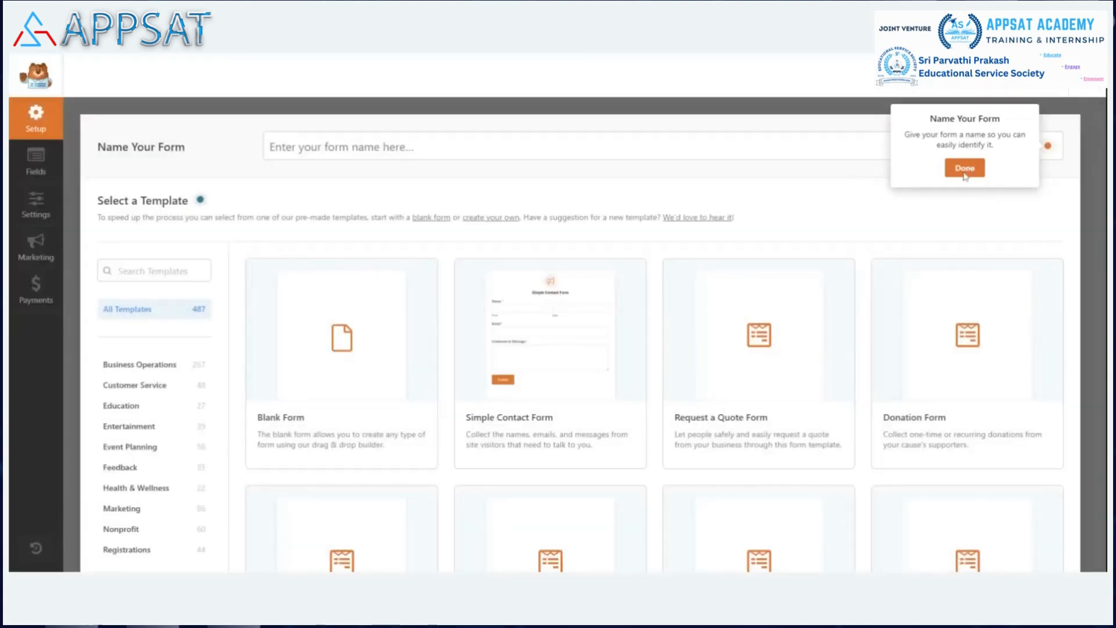
Dismiss the tips, name the form 'lead gen' and create it from the Blank Form template.
click(965, 168)
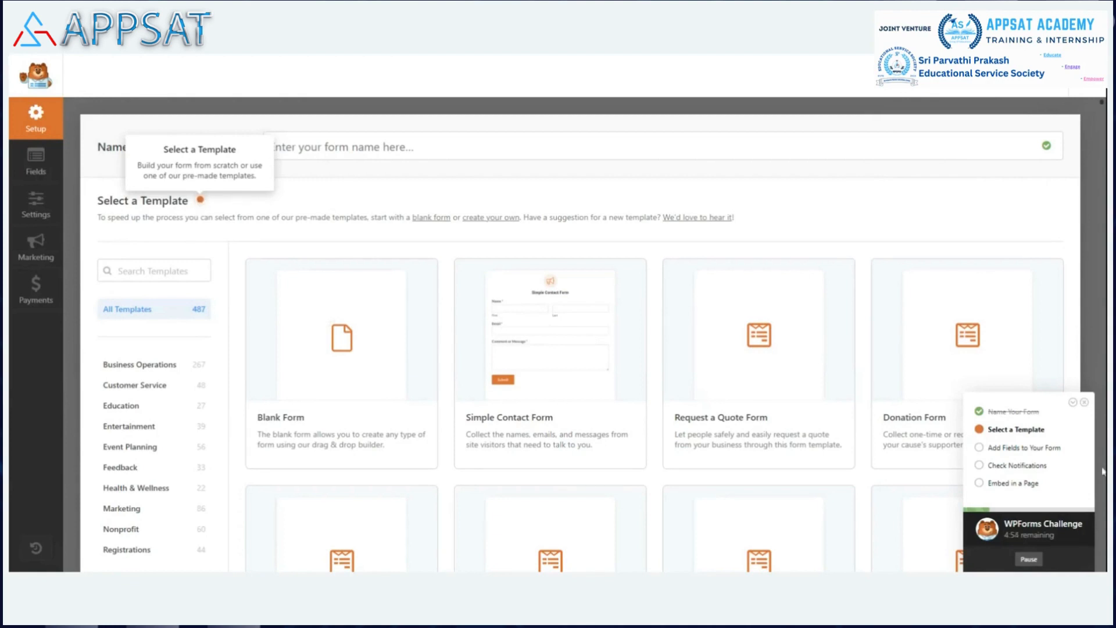
click(1085, 403)
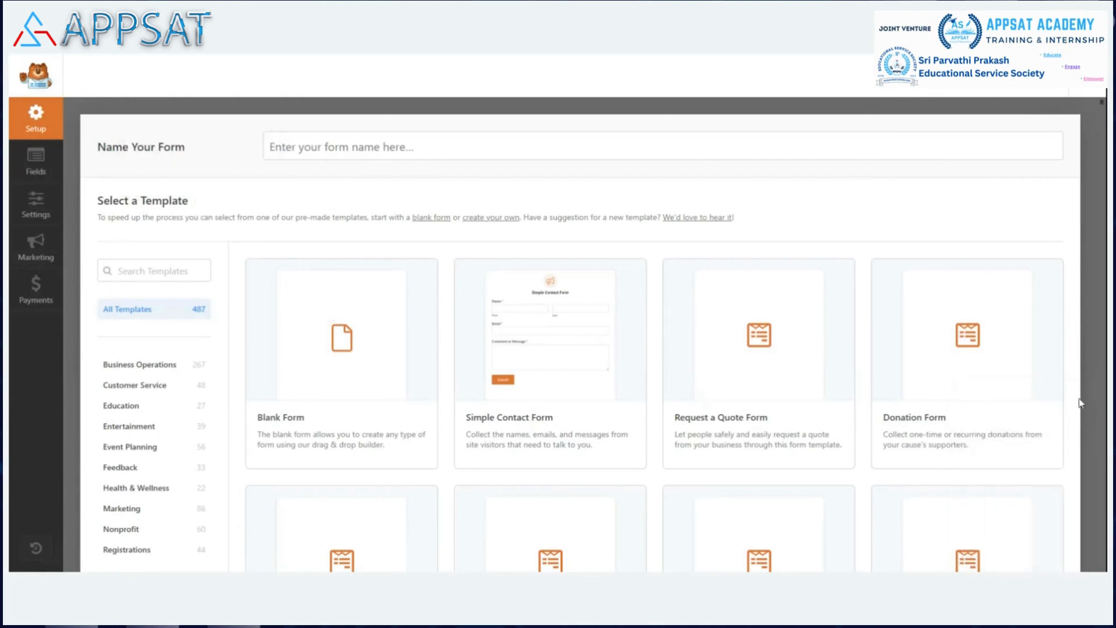
click(366, 142)
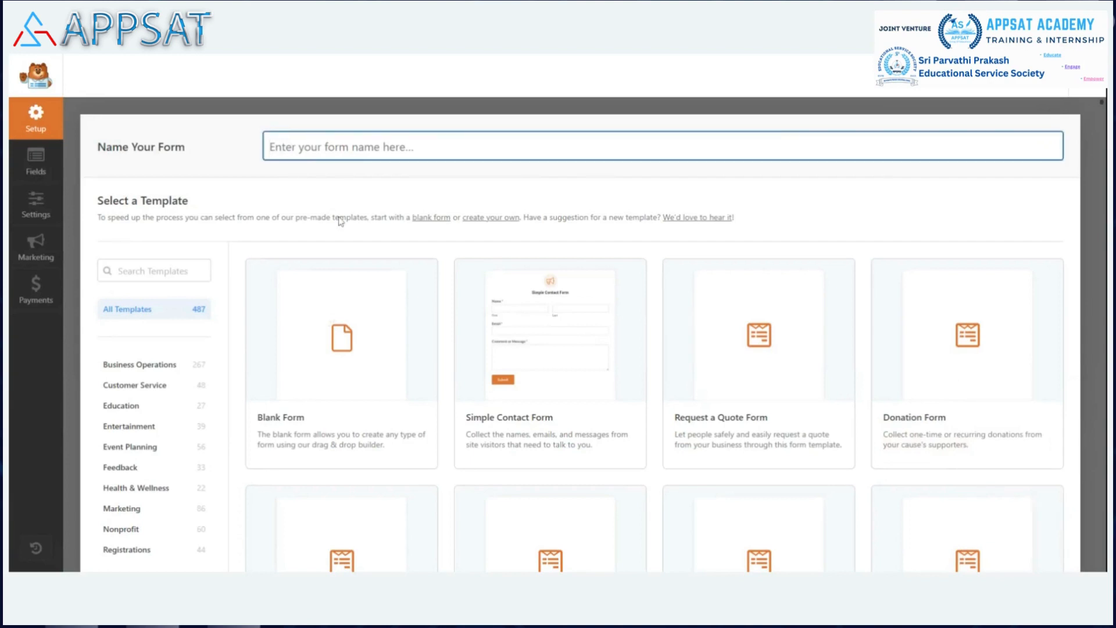
text(lead ge)
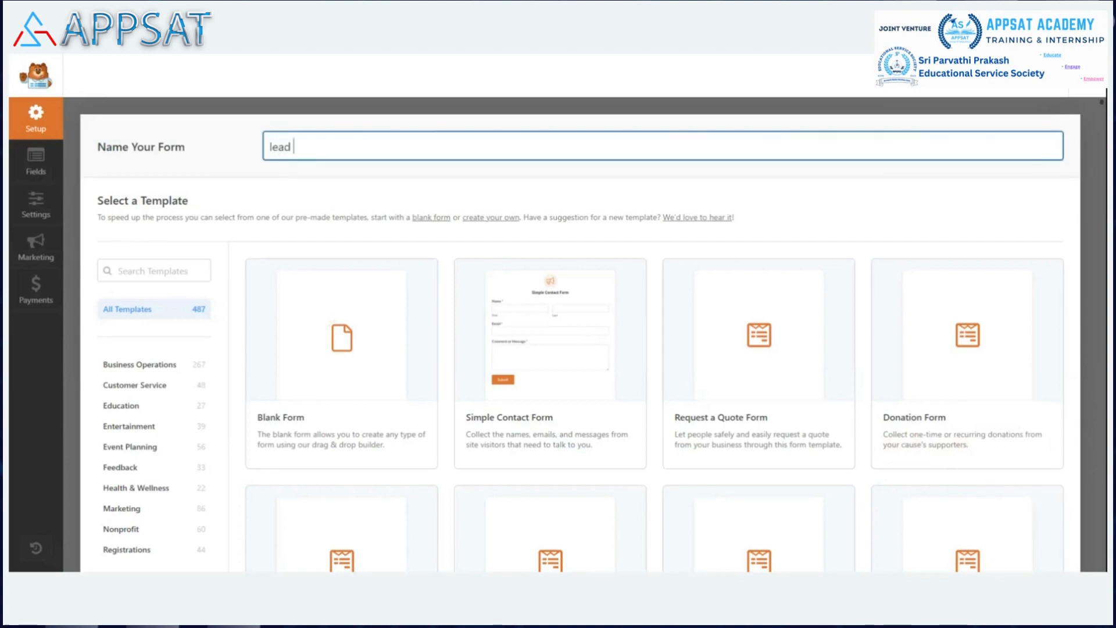
text(n)
click(334, 347)
click(355, 456)
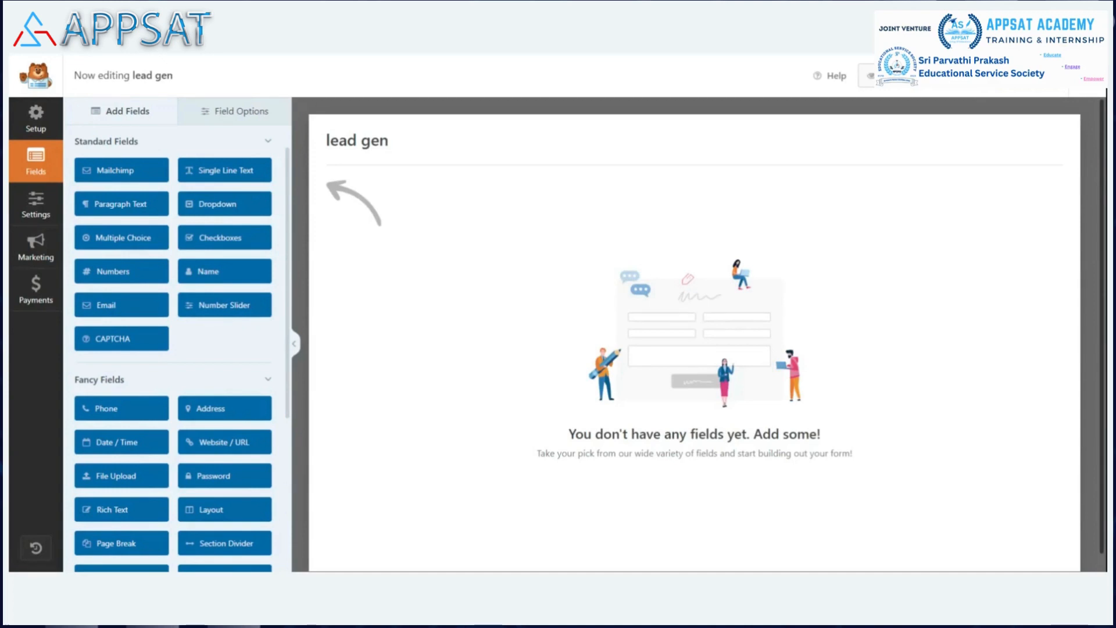
Add a Name field and set its format to Simple.
click(224, 271)
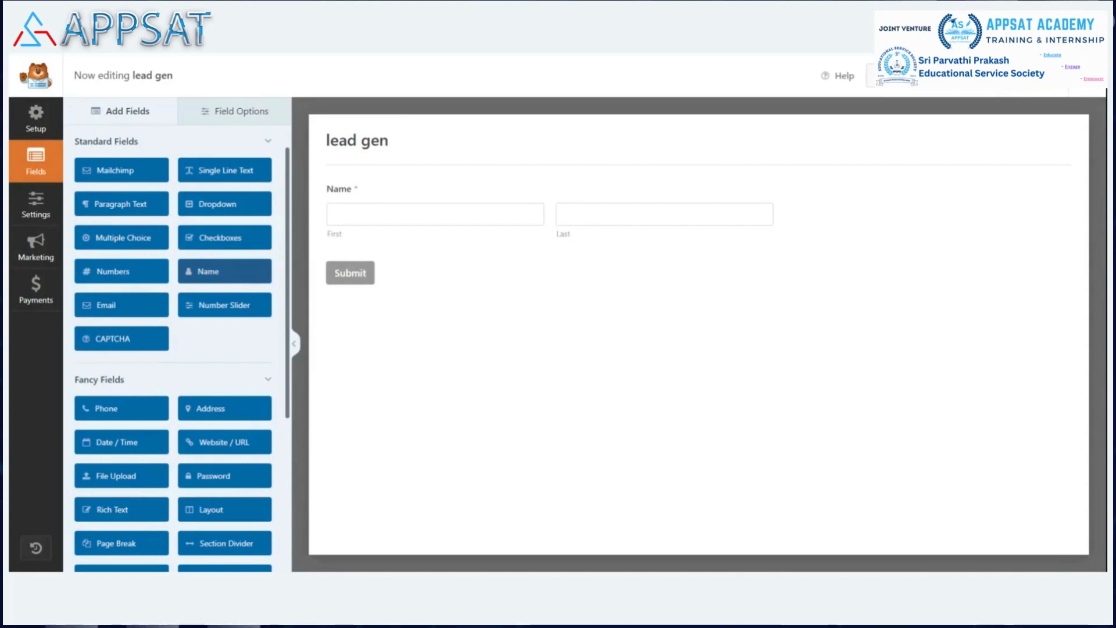
click(473, 194)
click(128, 250)
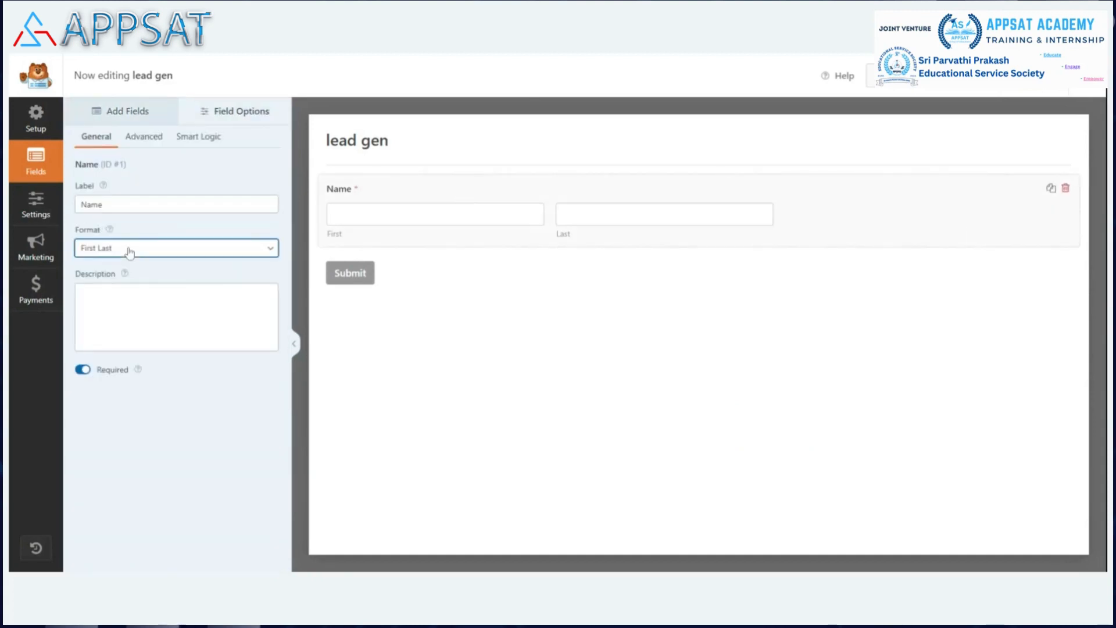
click(141, 267)
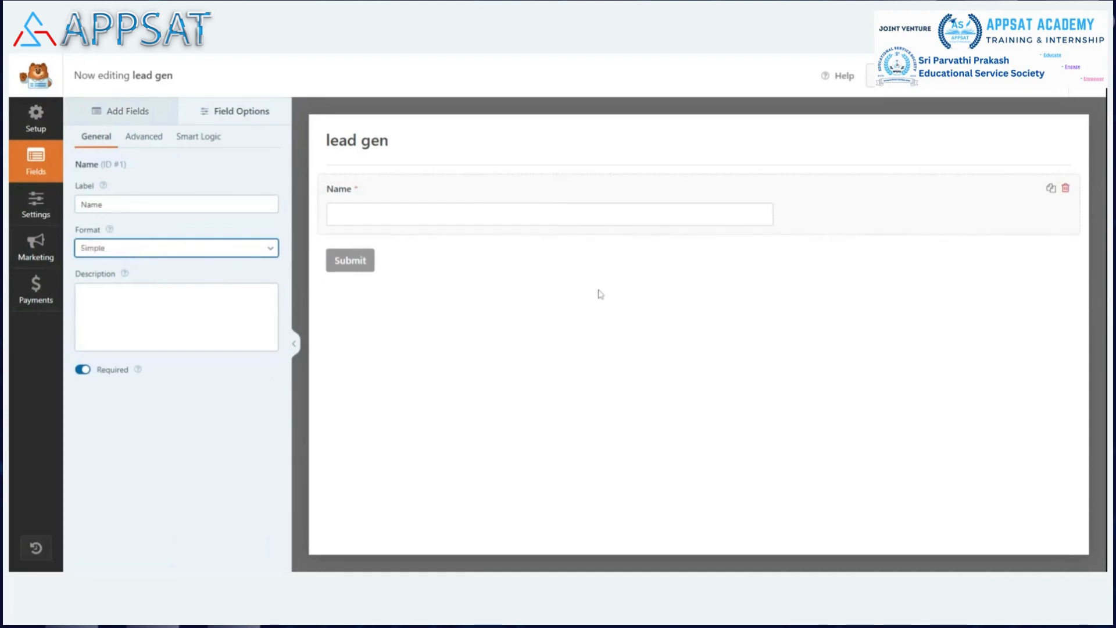
Add Email and Phone fields below Name, making Phone required.
click(153, 112)
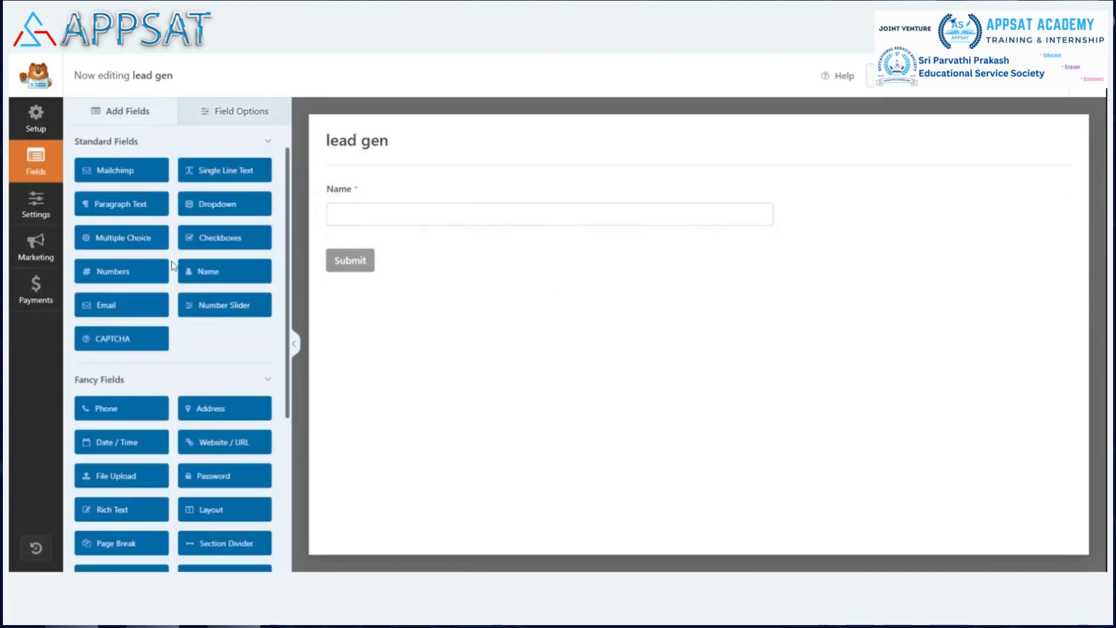
click(125, 308)
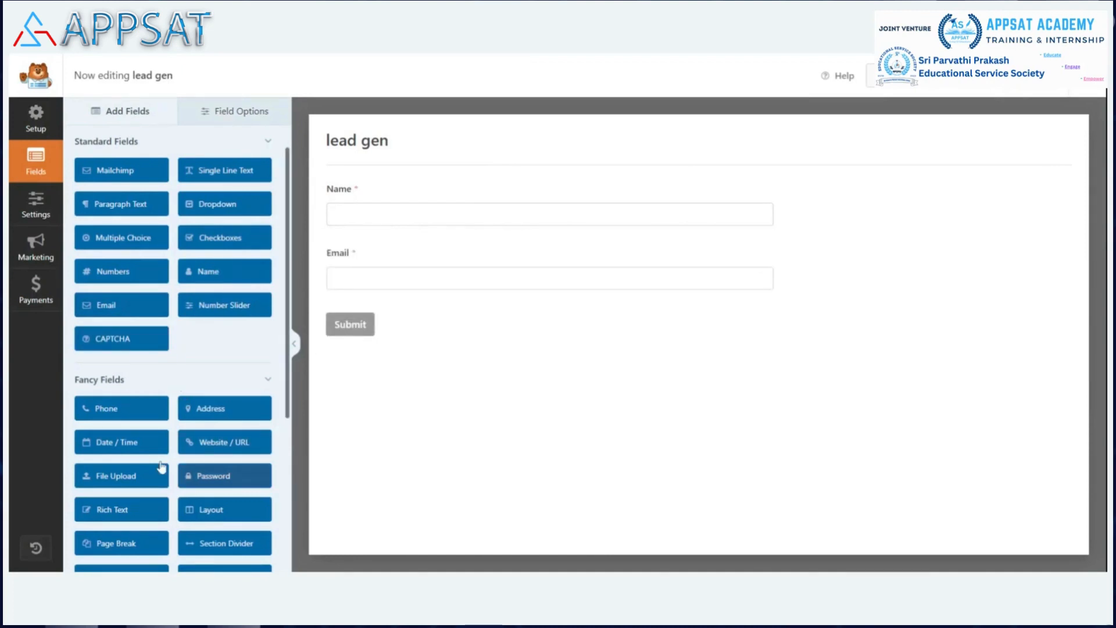
click(135, 412)
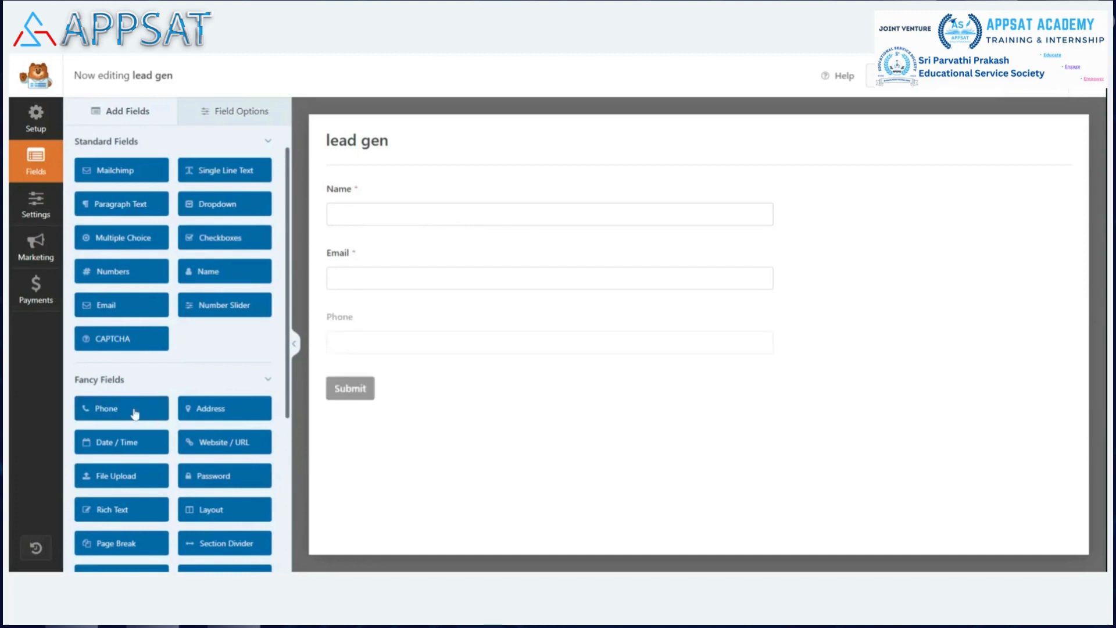
click(364, 326)
click(85, 371)
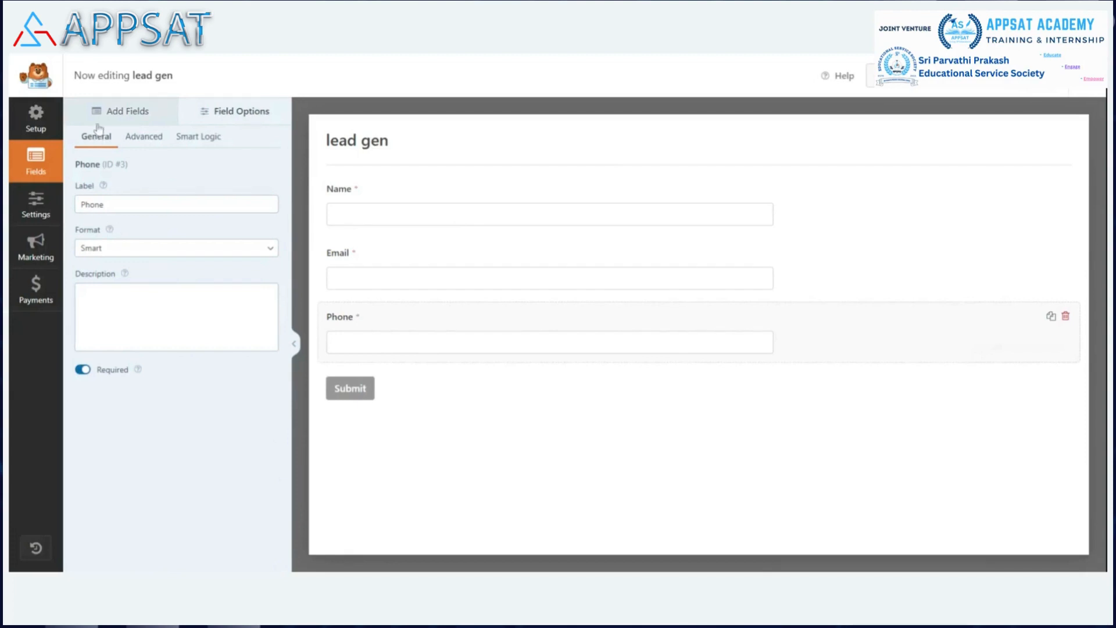
click(116, 112)
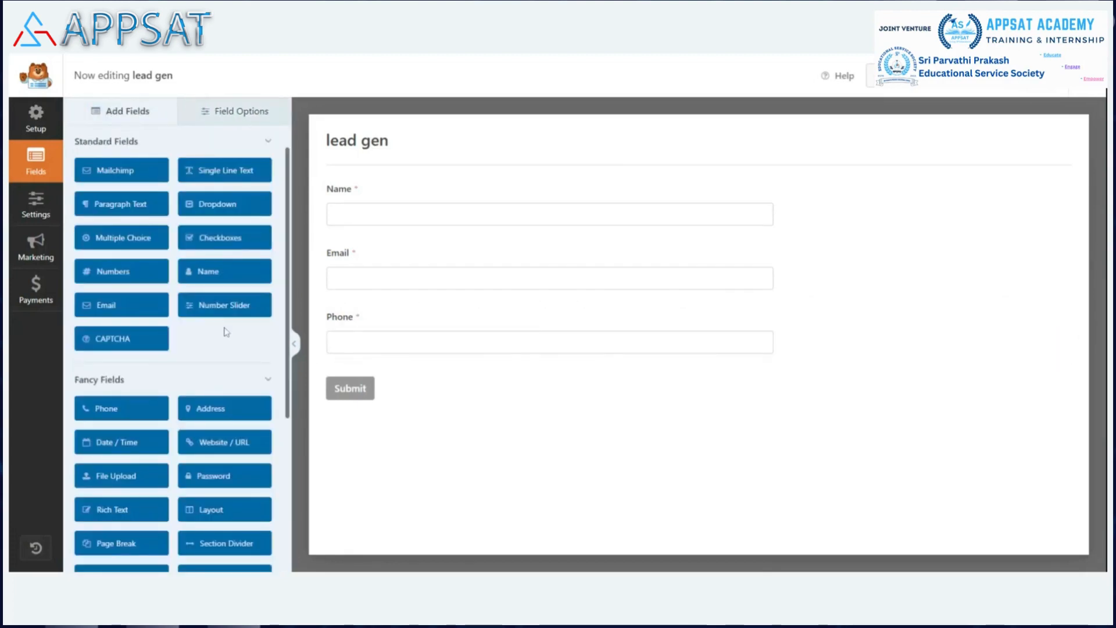
scroll(271, 303, down, 3)
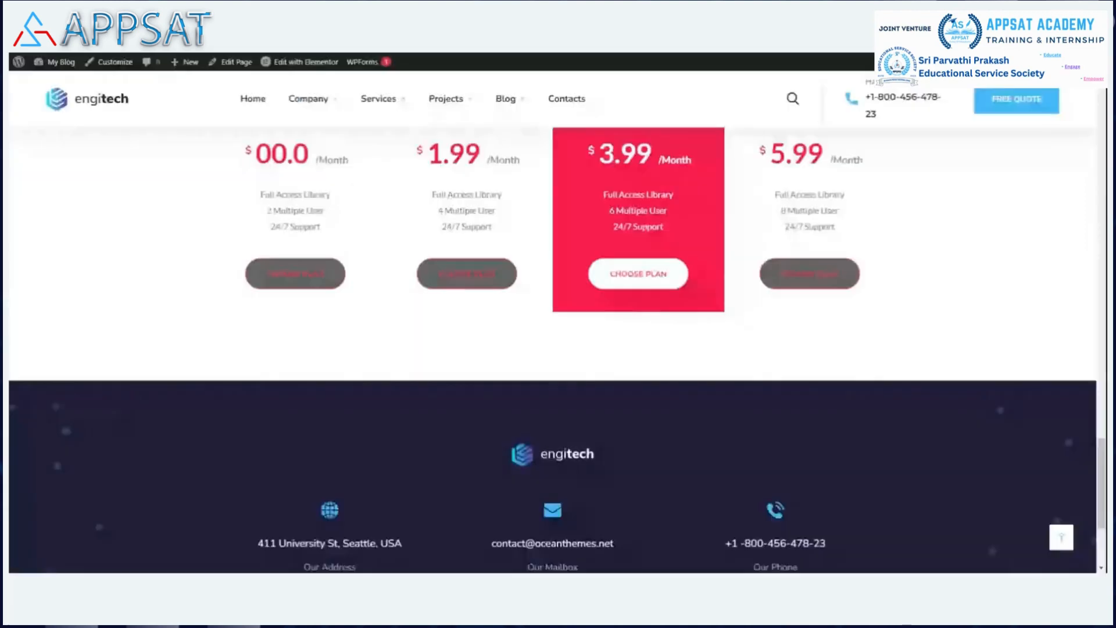
scroll(991, 397, up, 10)
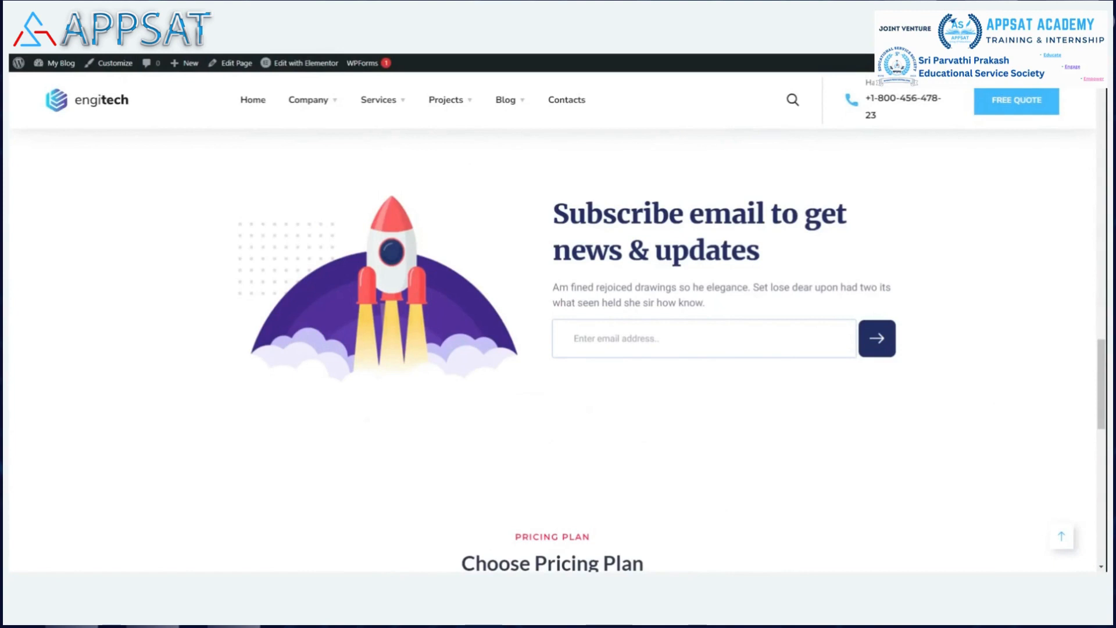
click(704, 418)
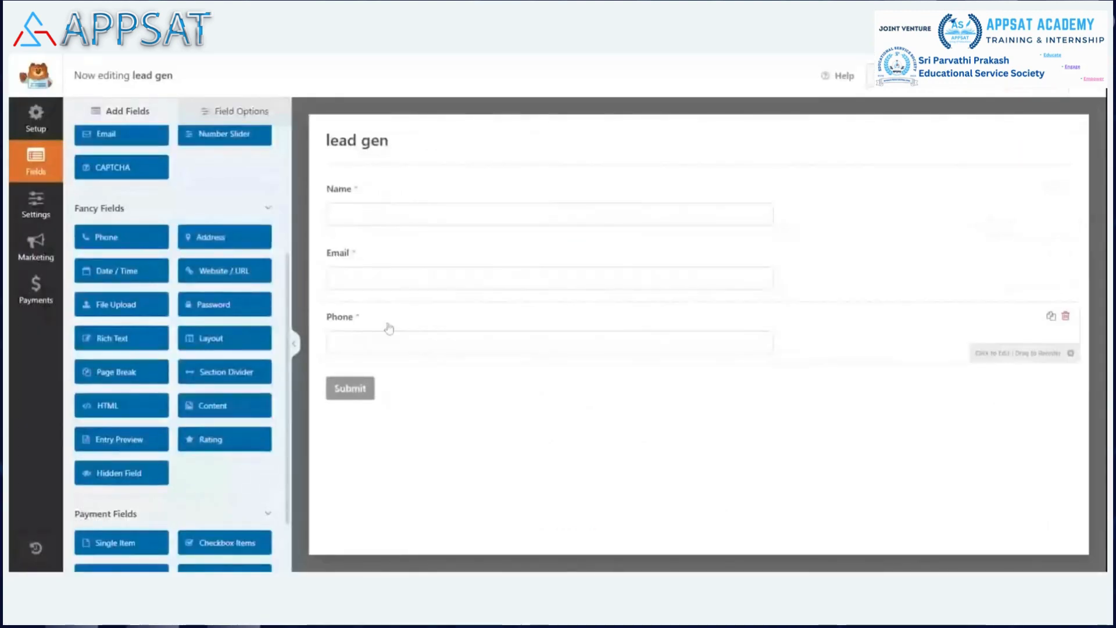
Add a Website / URL field labelled 'Company Website URL' and mark it required.
click(227, 273)
click(381, 380)
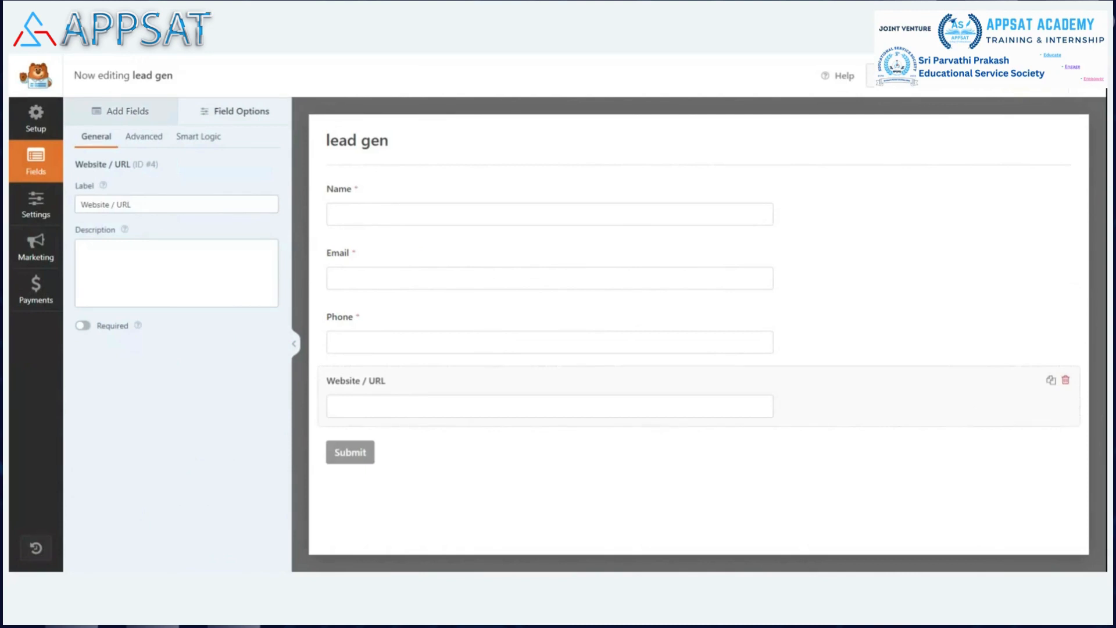
click(132, 204)
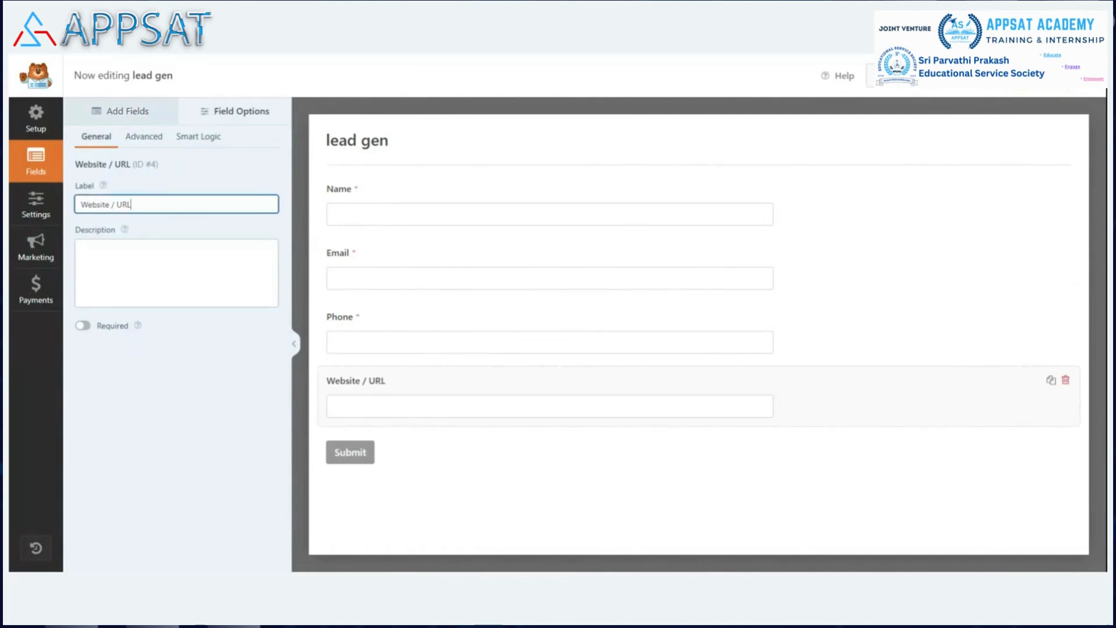
key(BackSpace)
key(BackSpace)
key(BackSpace)
text(Compan)
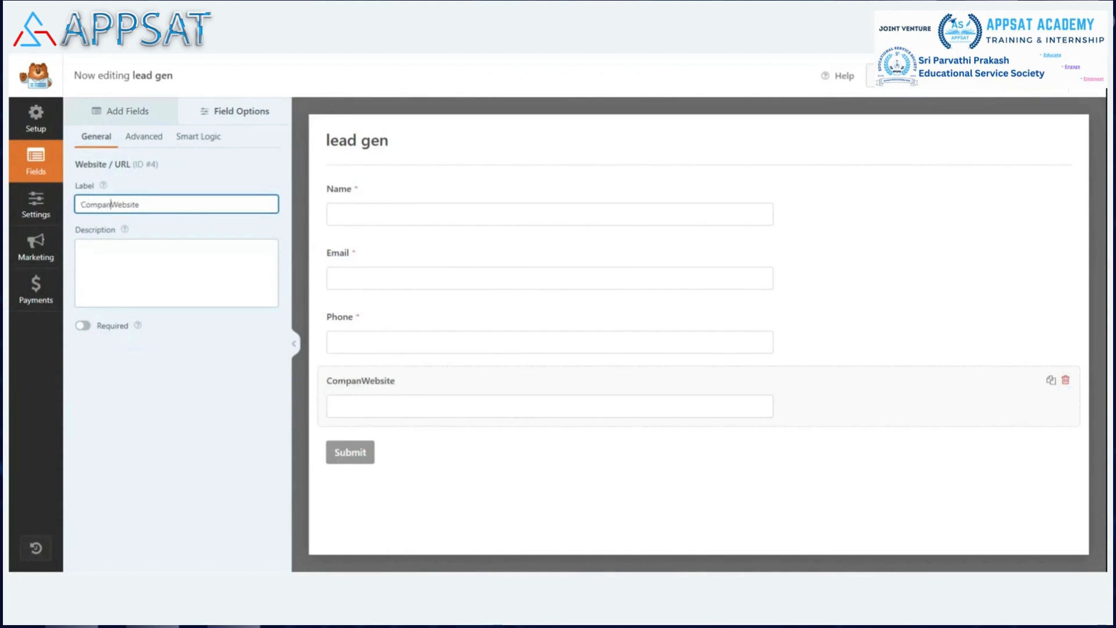
text(y Website URL)
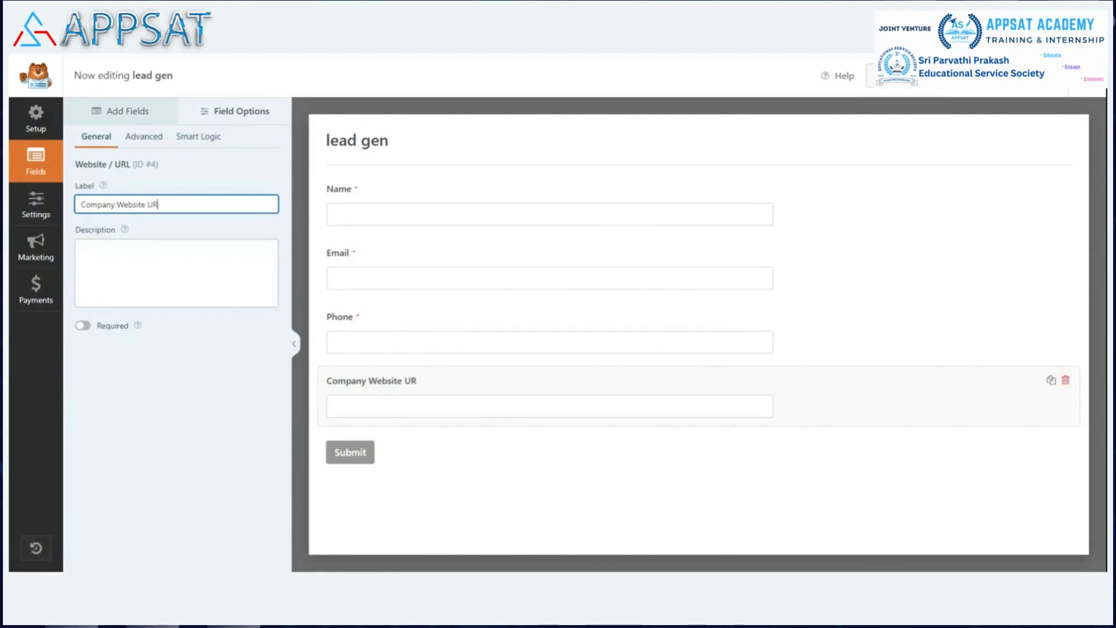
click(83, 325)
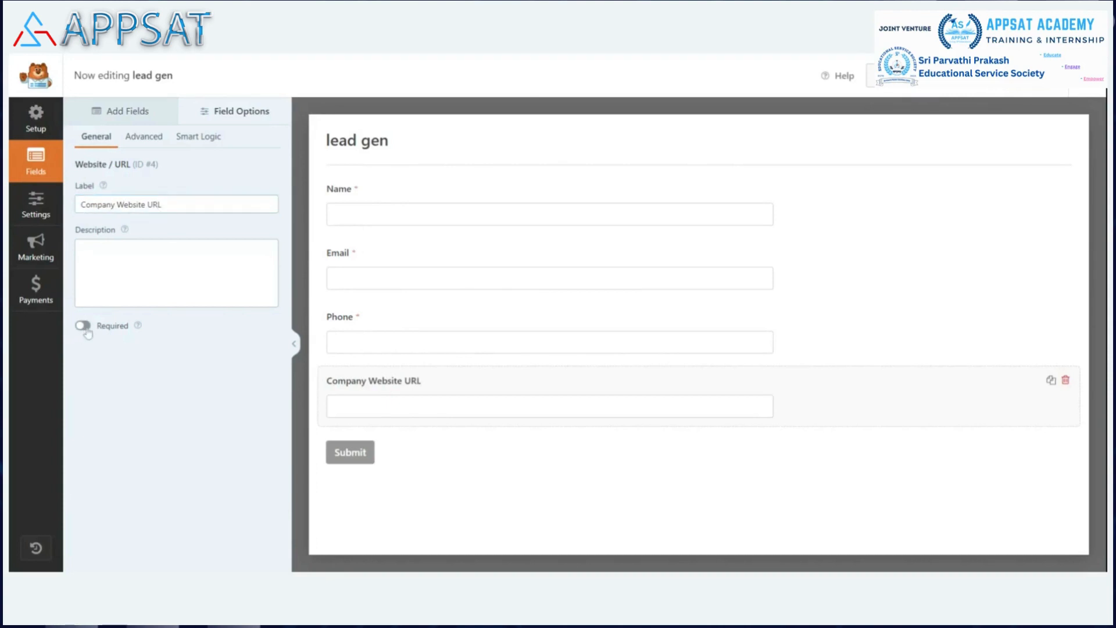
click(148, 114)
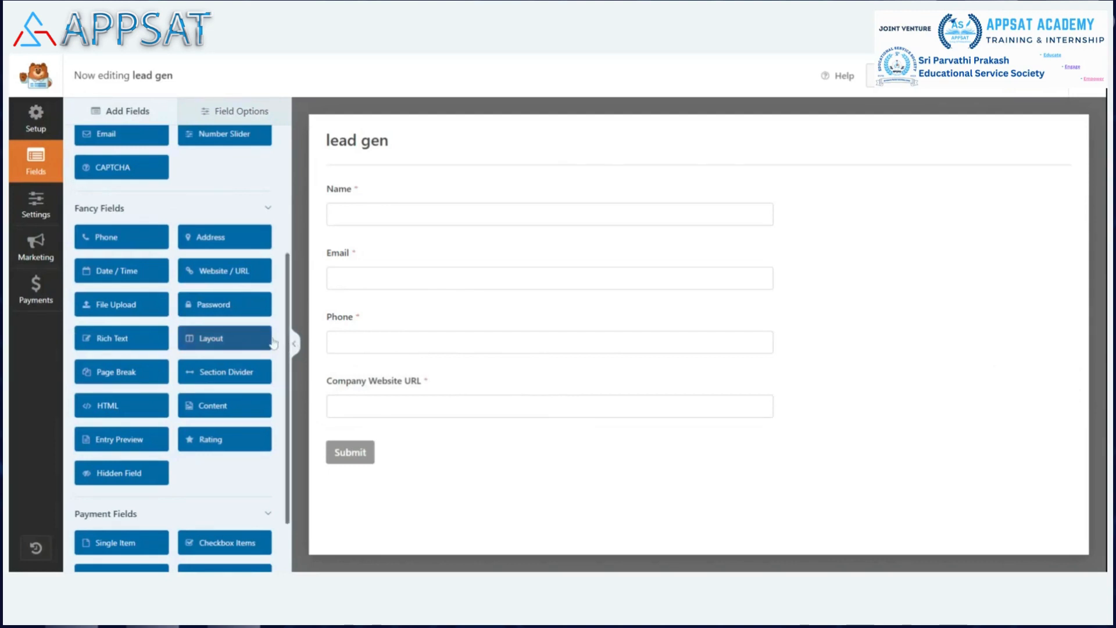
scroll(273, 343, up, 5)
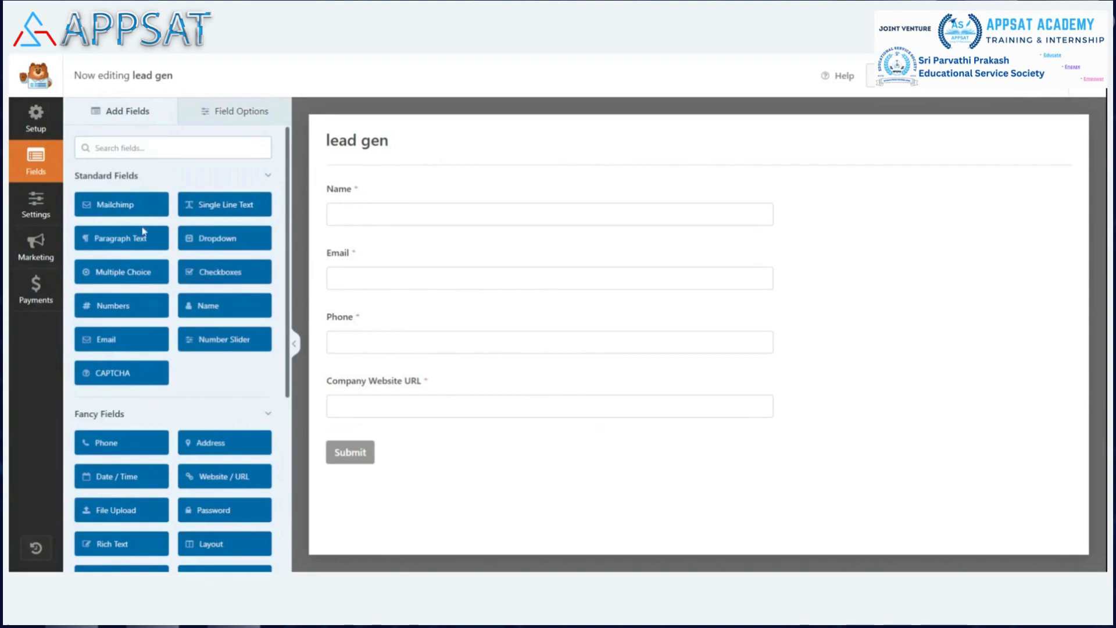
click(145, 254)
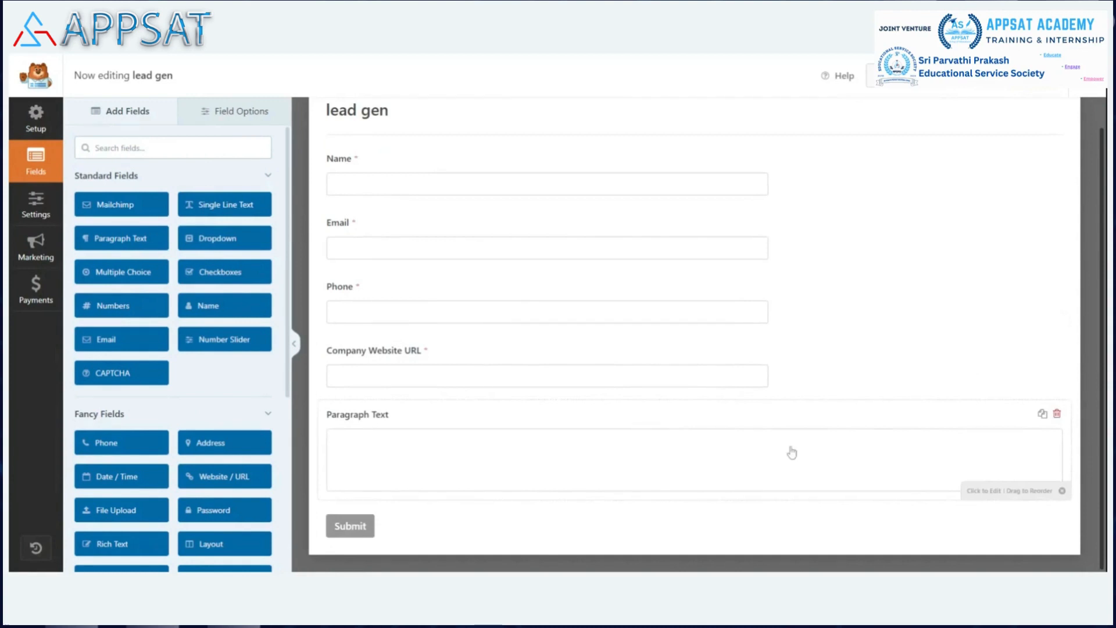
click(1055, 417)
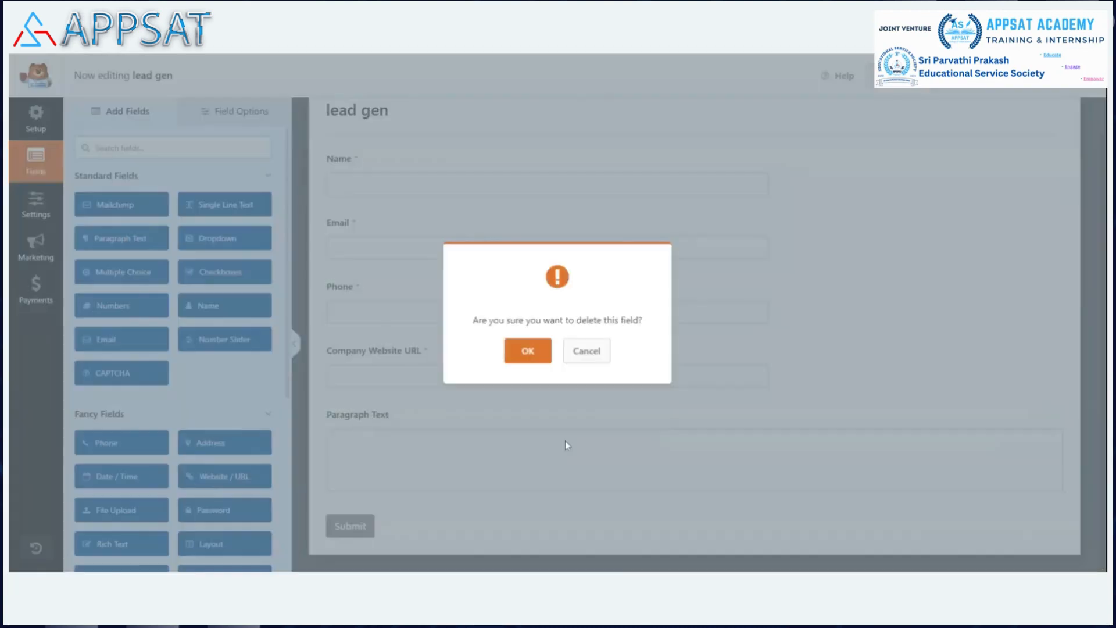
click(526, 351)
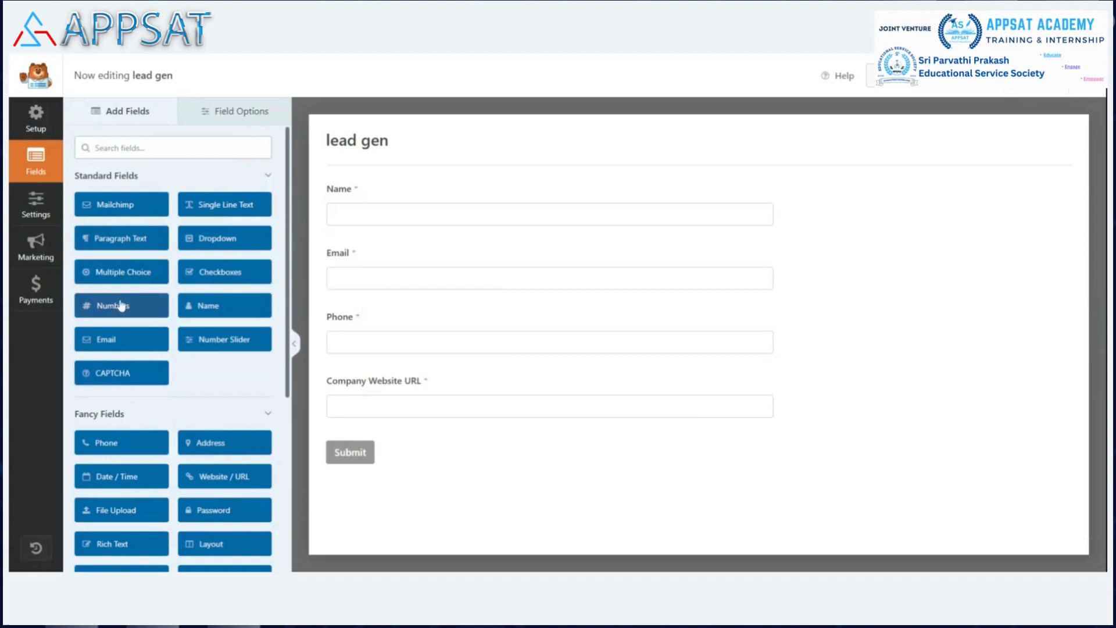
Add a Checkboxes field and relabel it 'I accept the terms and usage of APPSAT LLP'.
click(226, 273)
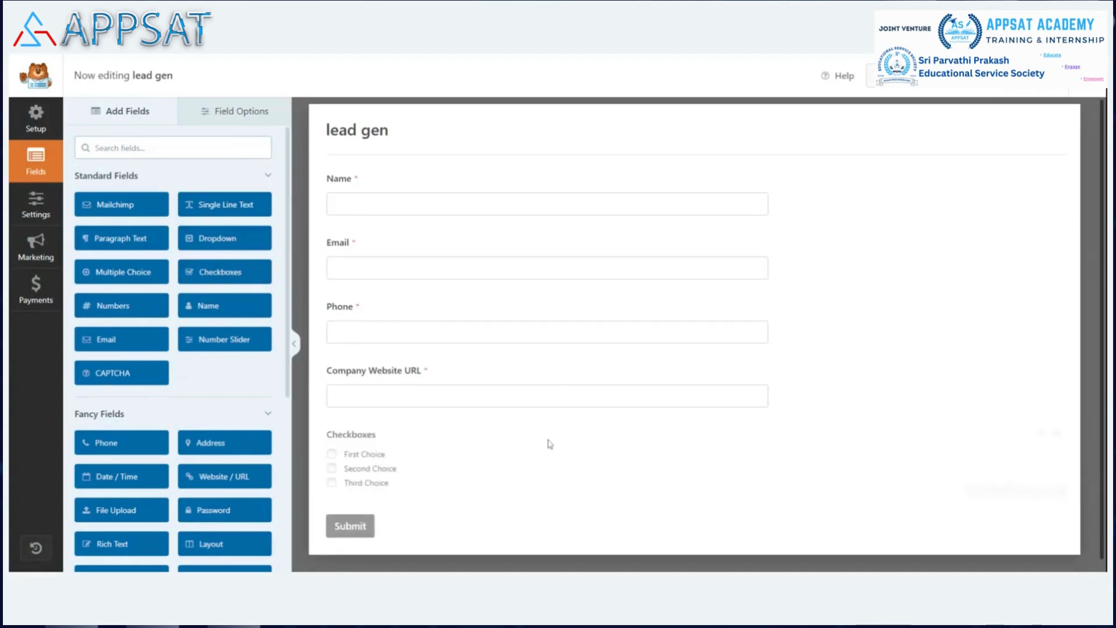
click(461, 448)
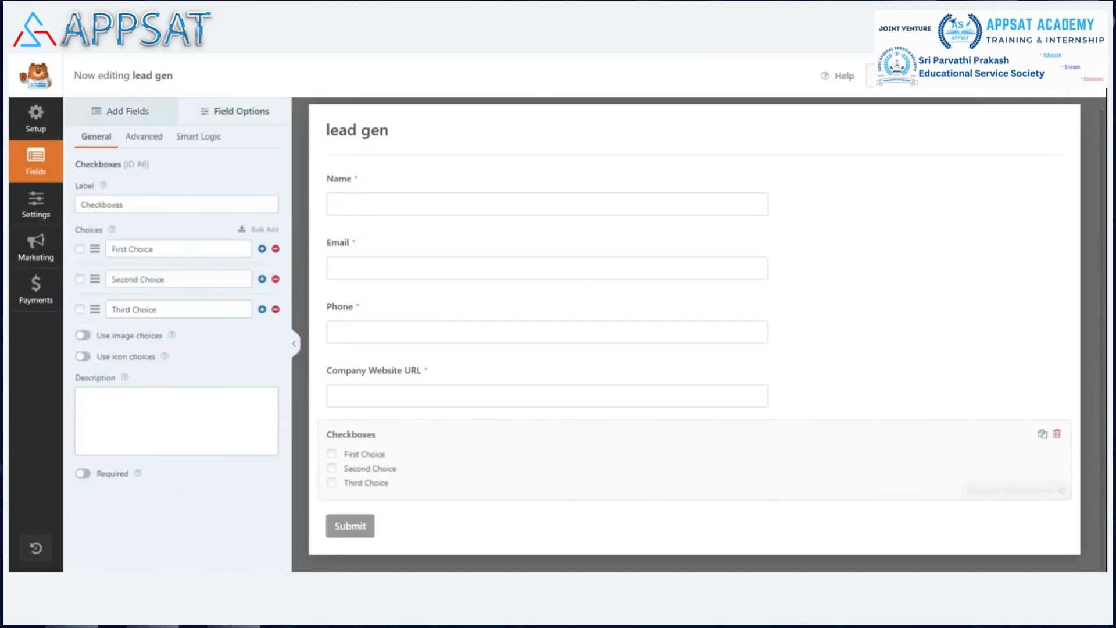
click(150, 207)
key(ctrl+a)
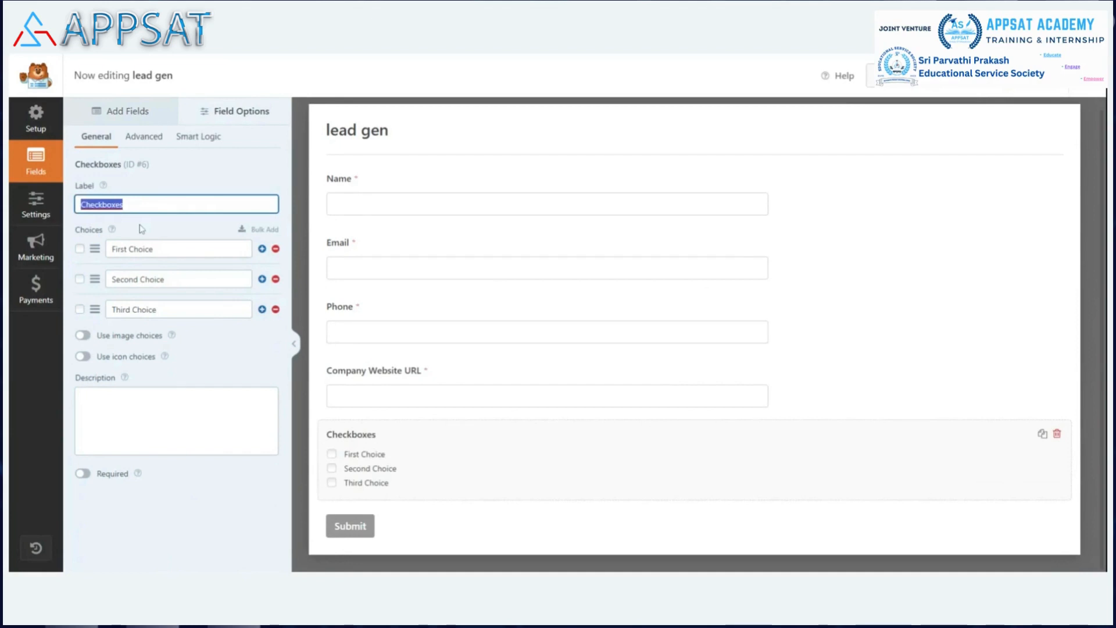
text(I)
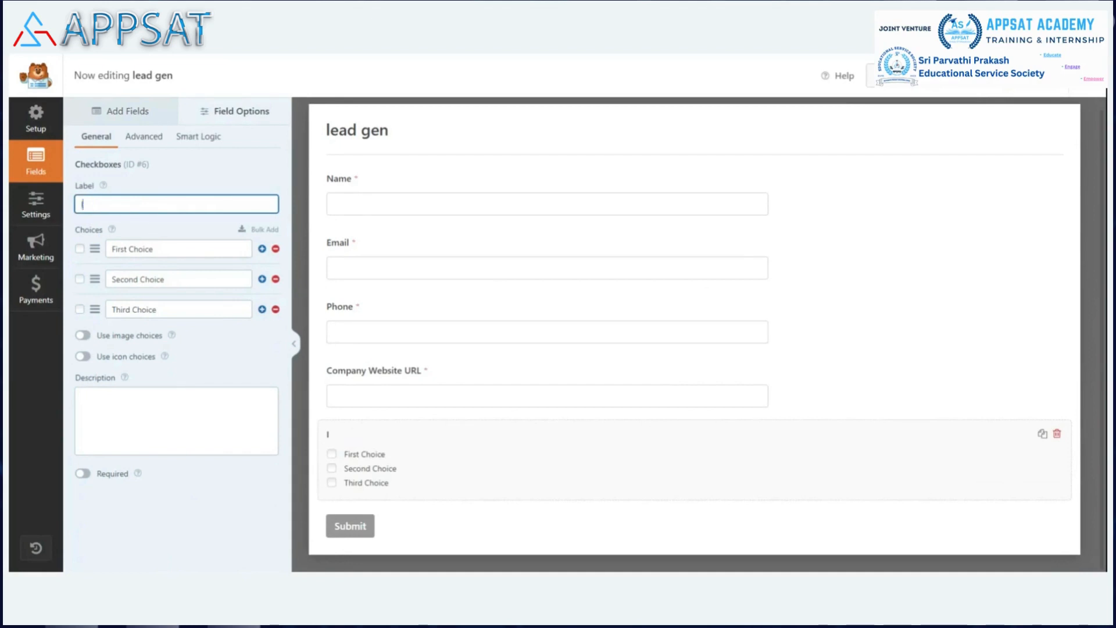
text( accept the terms a)
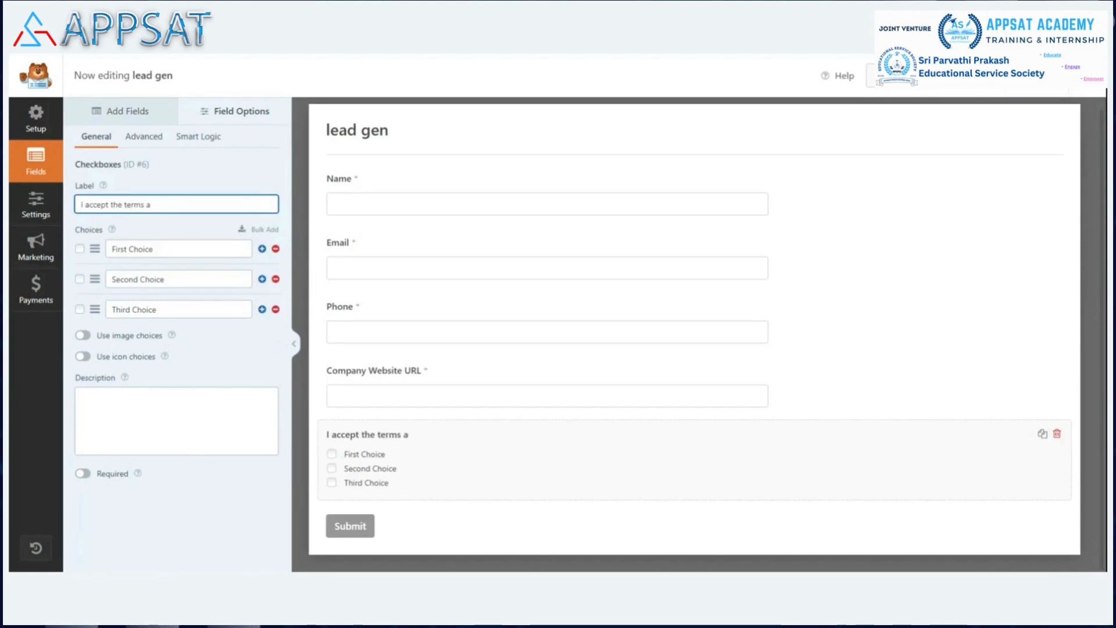
text(nd usage of APPSAT LLP)
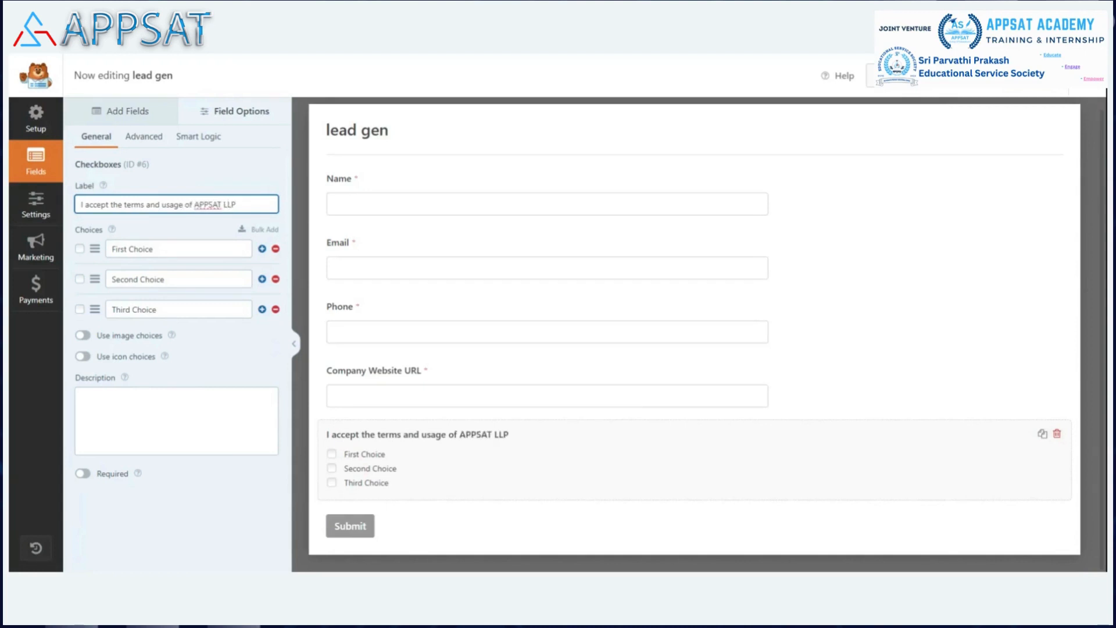
Remove the Second and Third choices, leaving one pre-ticked choice renamed 'Yes'.
click(276, 280)
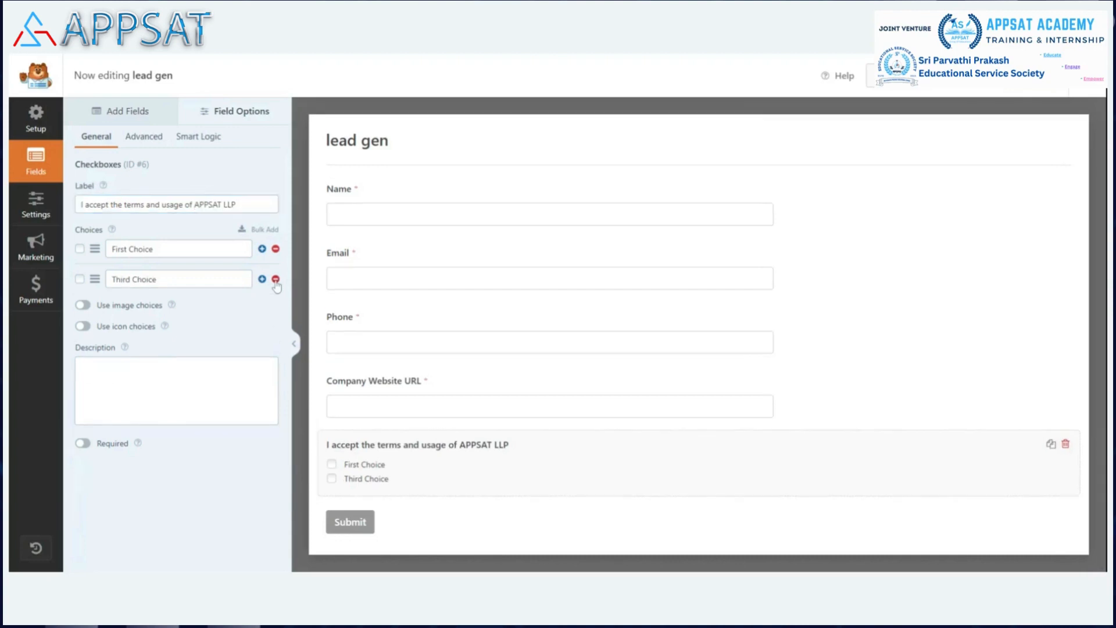
click(276, 280)
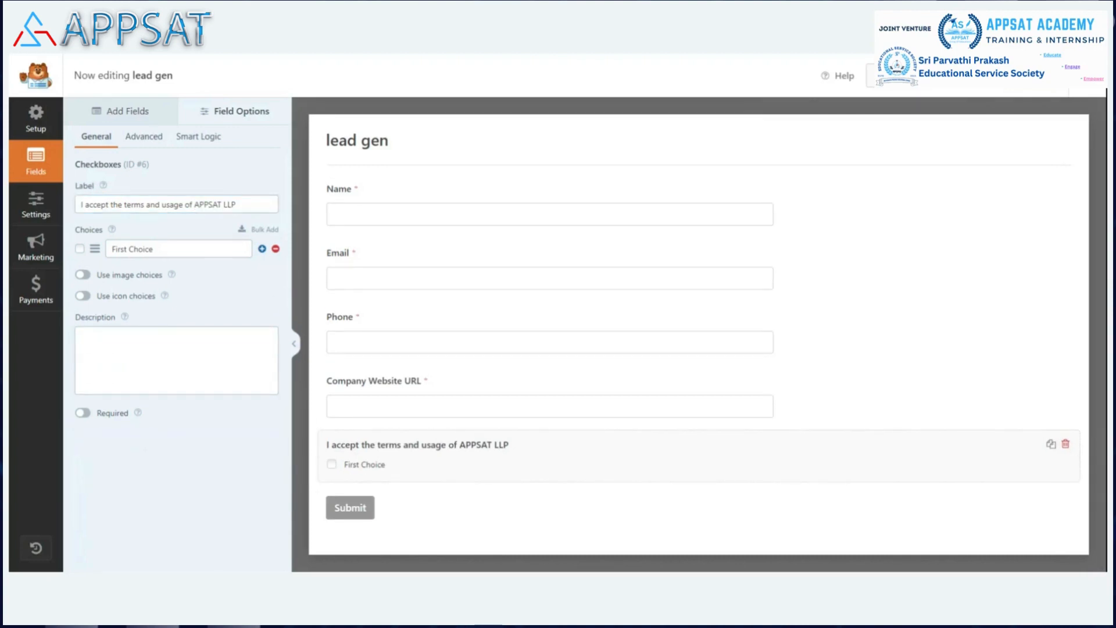
click(80, 249)
click(150, 249)
key(BackSpace)
key(BackSpace)
key(BackSpace)
key(BackSpace)
key(BackSpace)
key(BackSpace)
key(BackSpace)
key(BackSpace)
key(BackSpace)
key(BackSpace)
key(BackSpace)
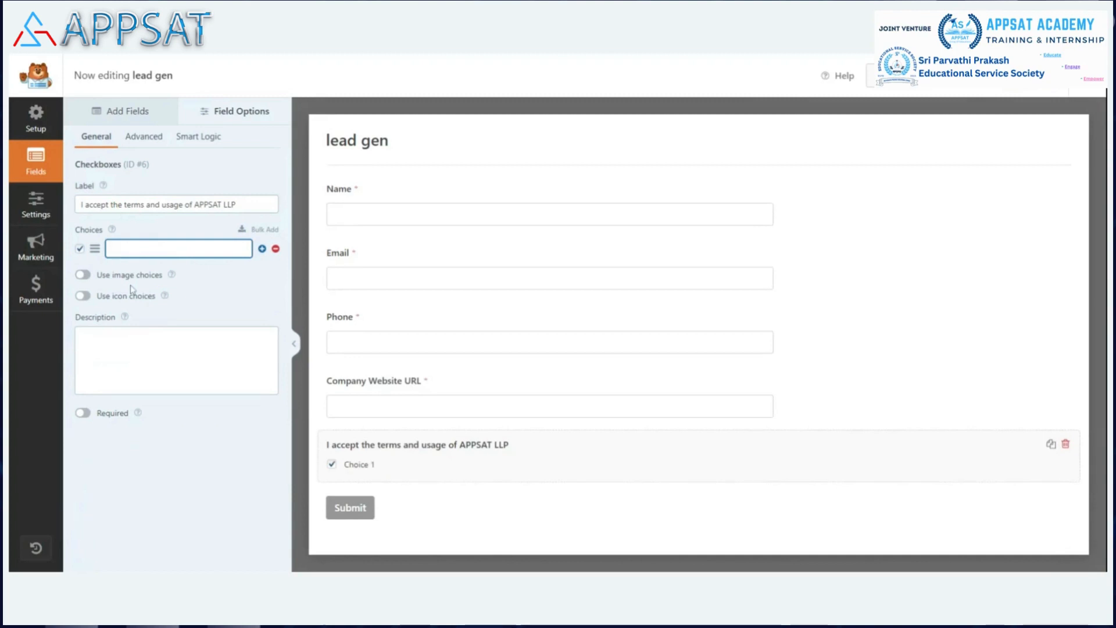
text(Yes)
click(150, 354)
text(https://)
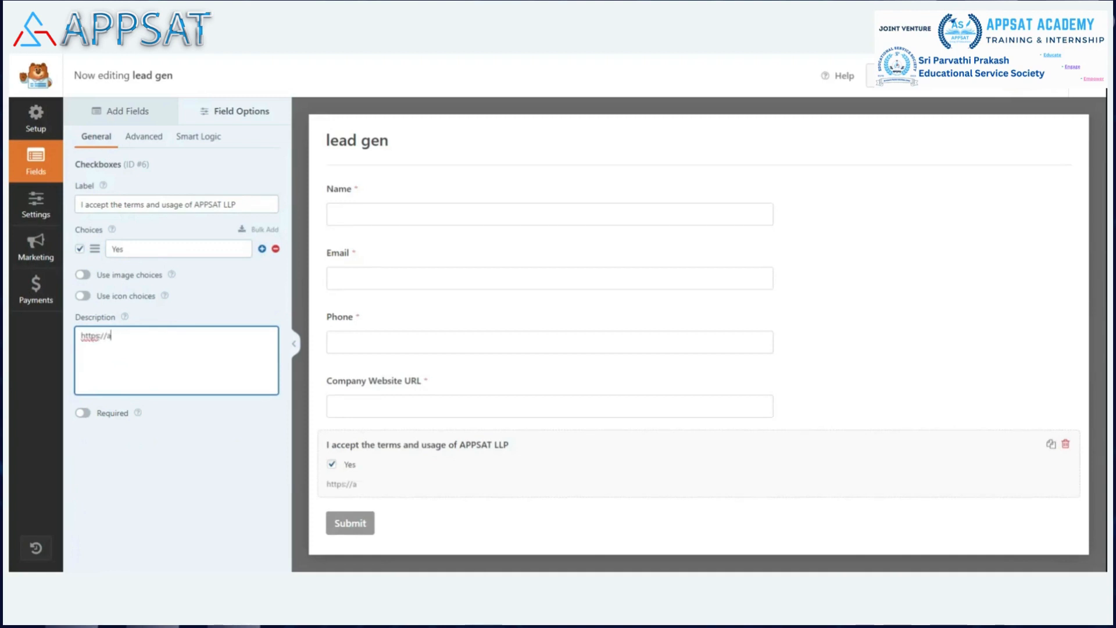
text(appsat.in/terms-)
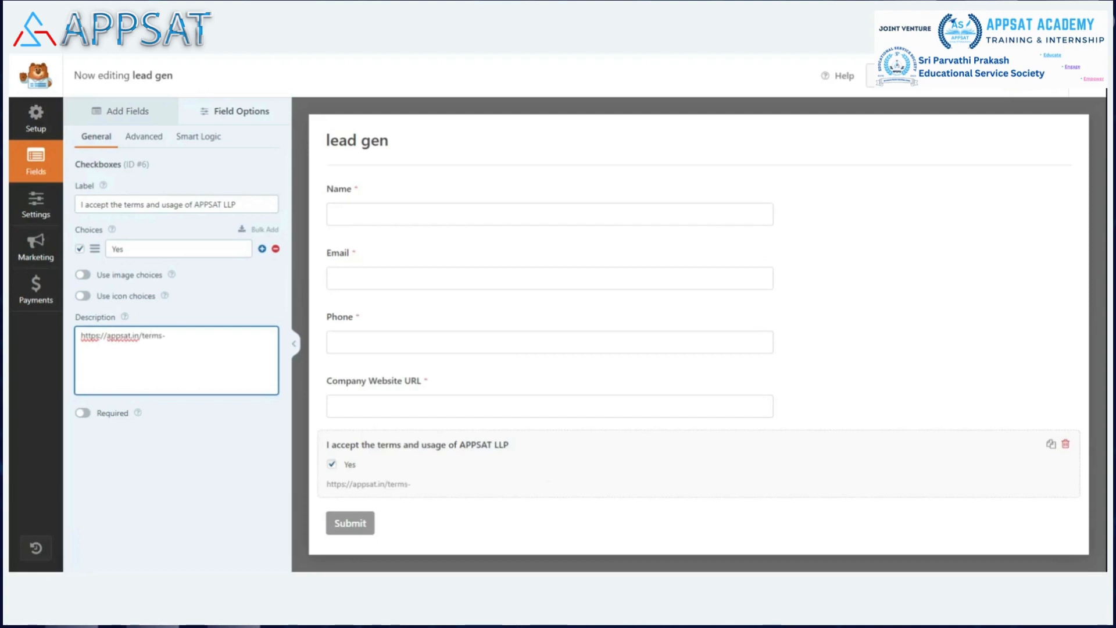
text(&-usage/)
click(83, 412)
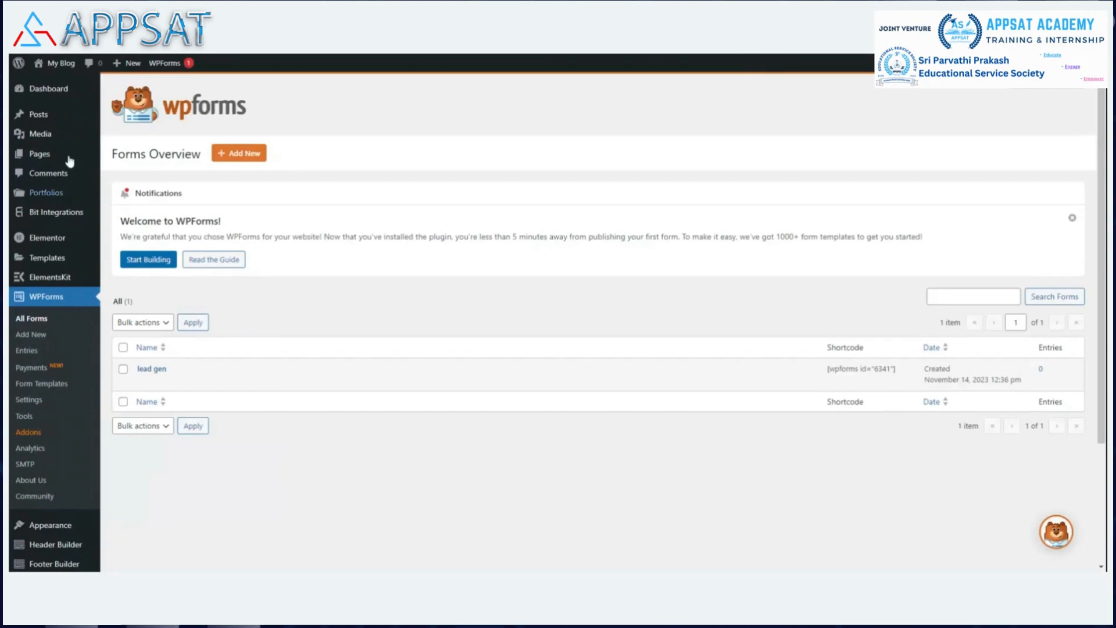
Go to Pages > All Pages in the WordPress admin sidebar.
mouse_move(56, 160)
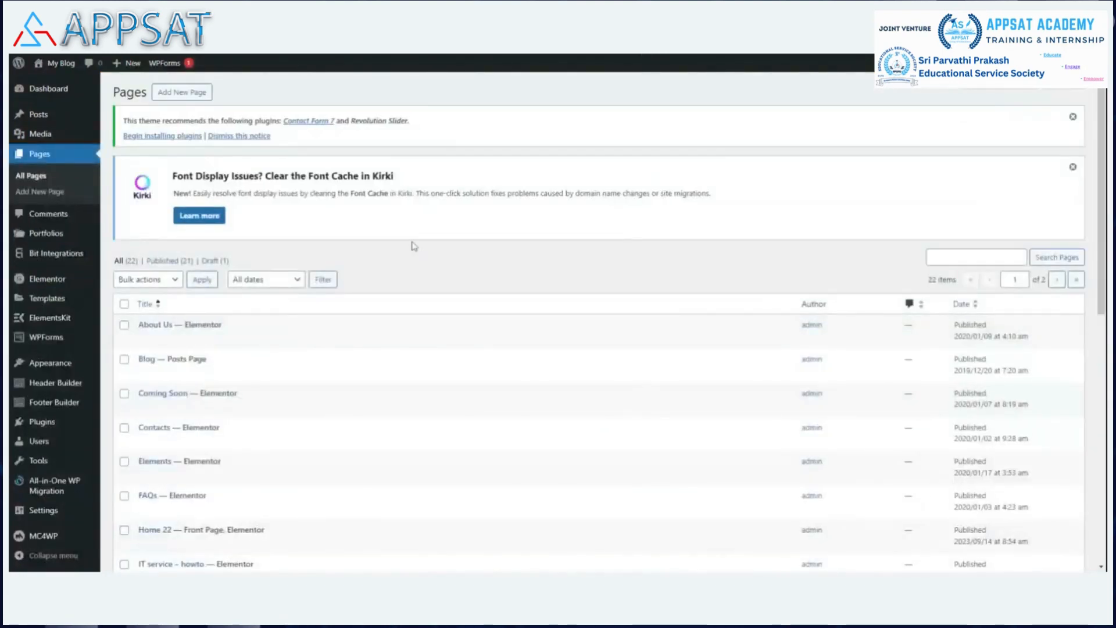
Open the IT service – howto page with Edit with Elementor.
scroll(404, 233, down, 5)
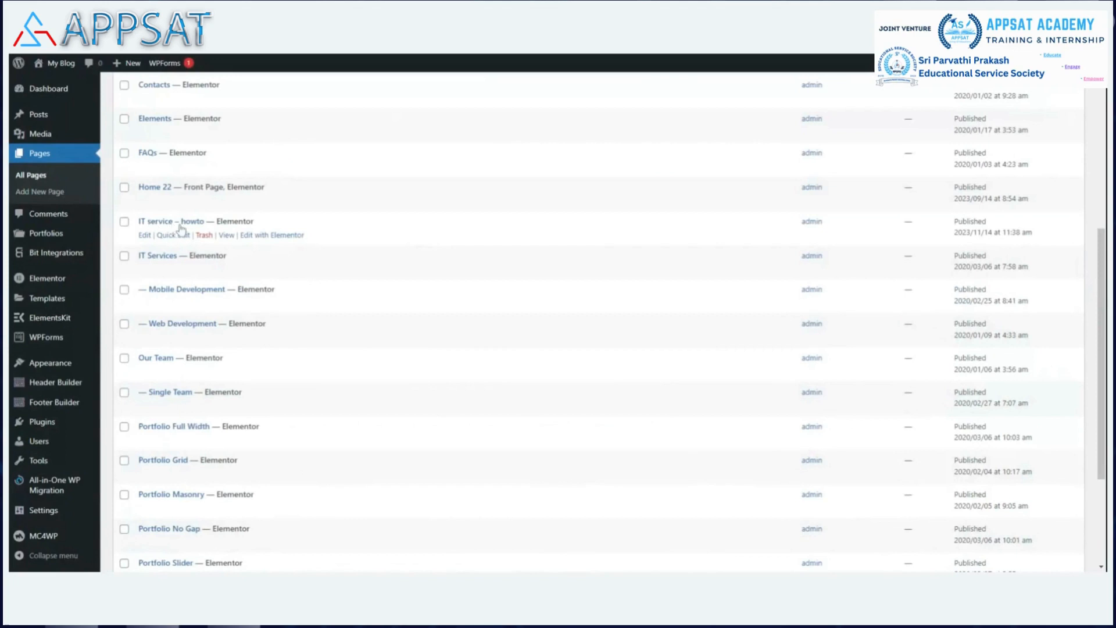
click(267, 238)
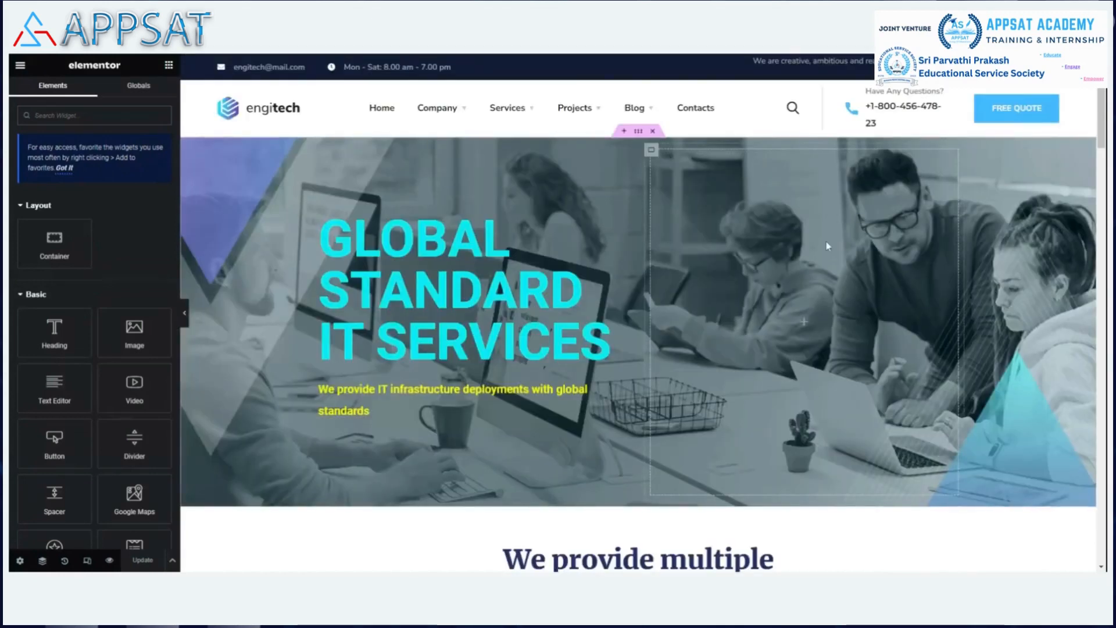
Delete the MailChimp signup widget from the Subscribe email to get news & updates section.
scroll(828, 246, down, 15)
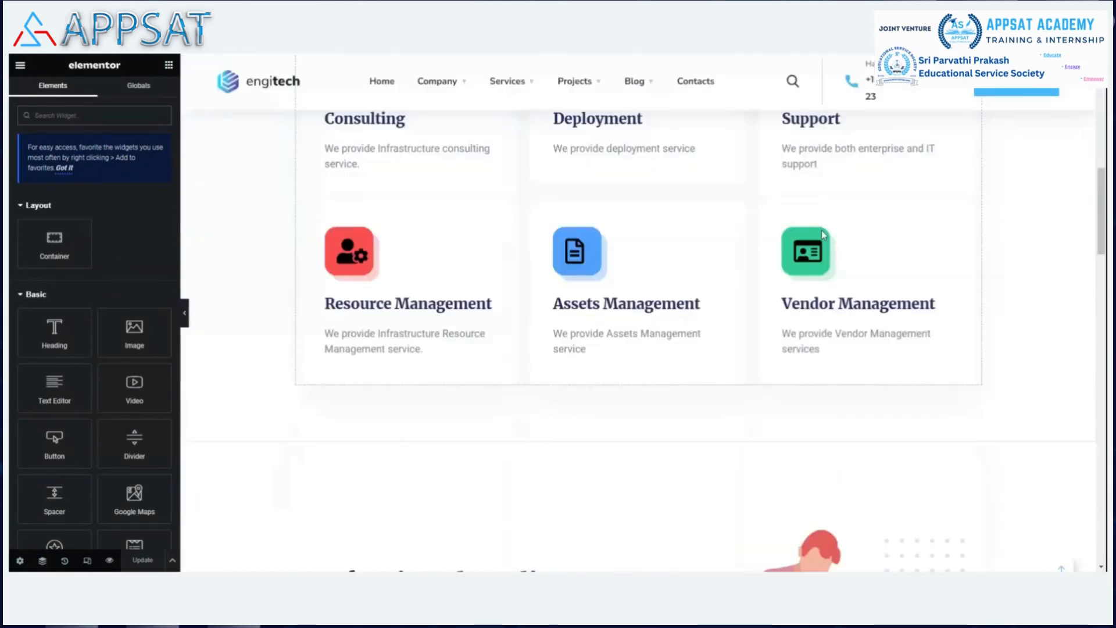
scroll(824, 234, down, 7)
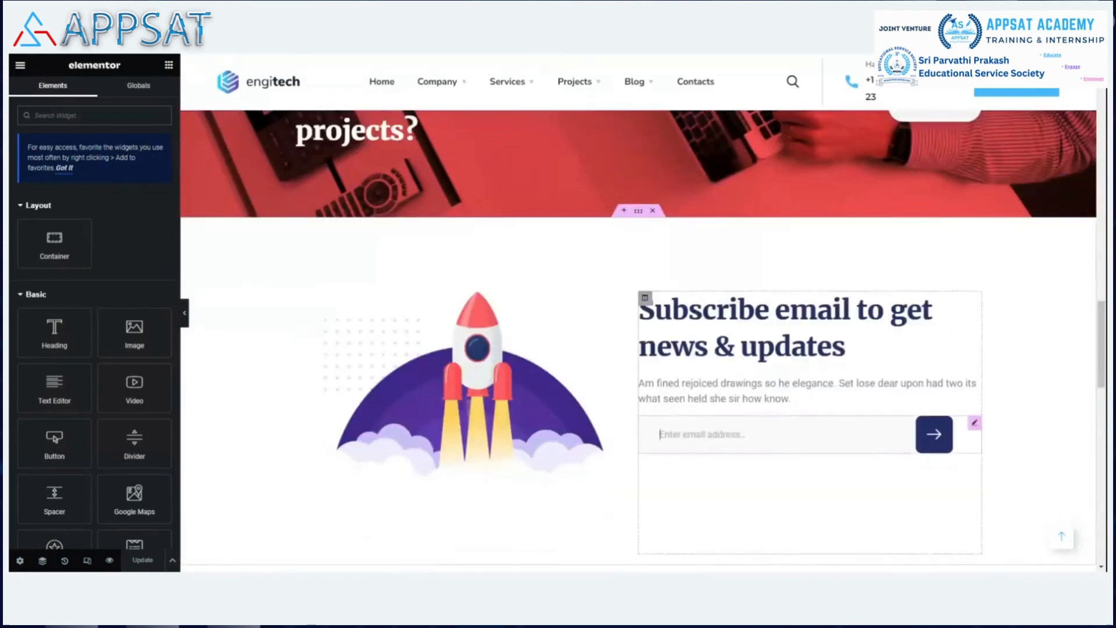
click(661, 434)
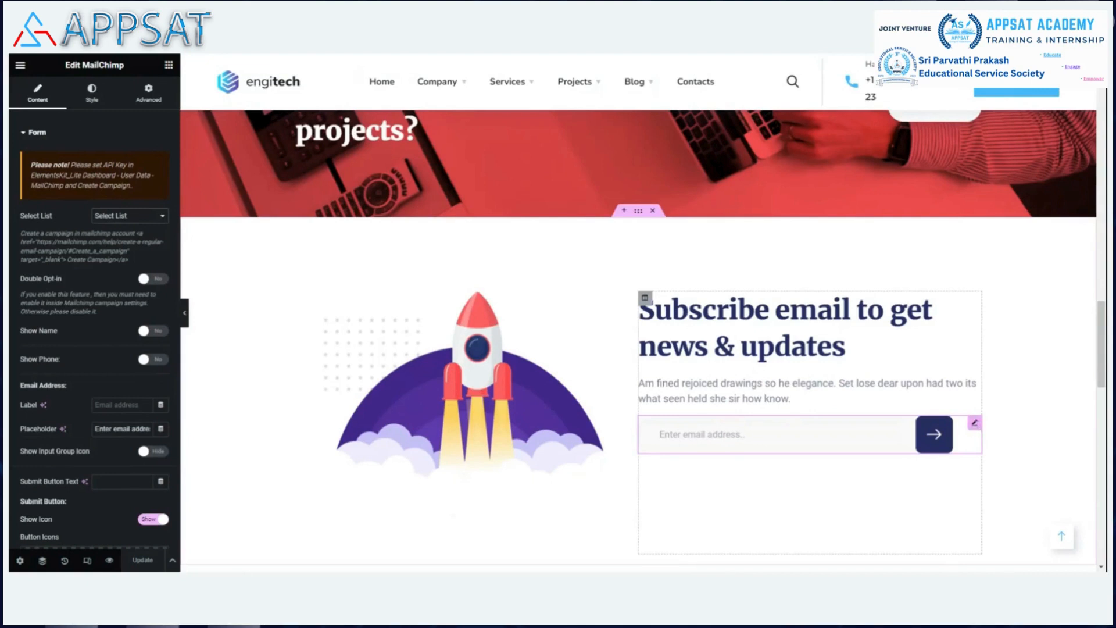
right_click(976, 427)
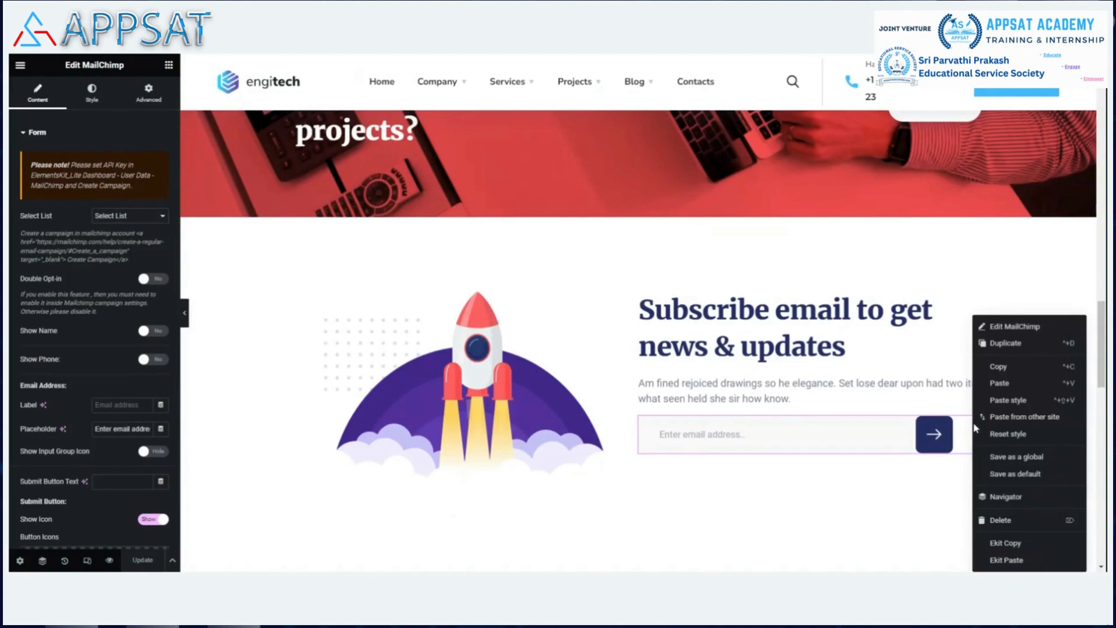
click(1001, 521)
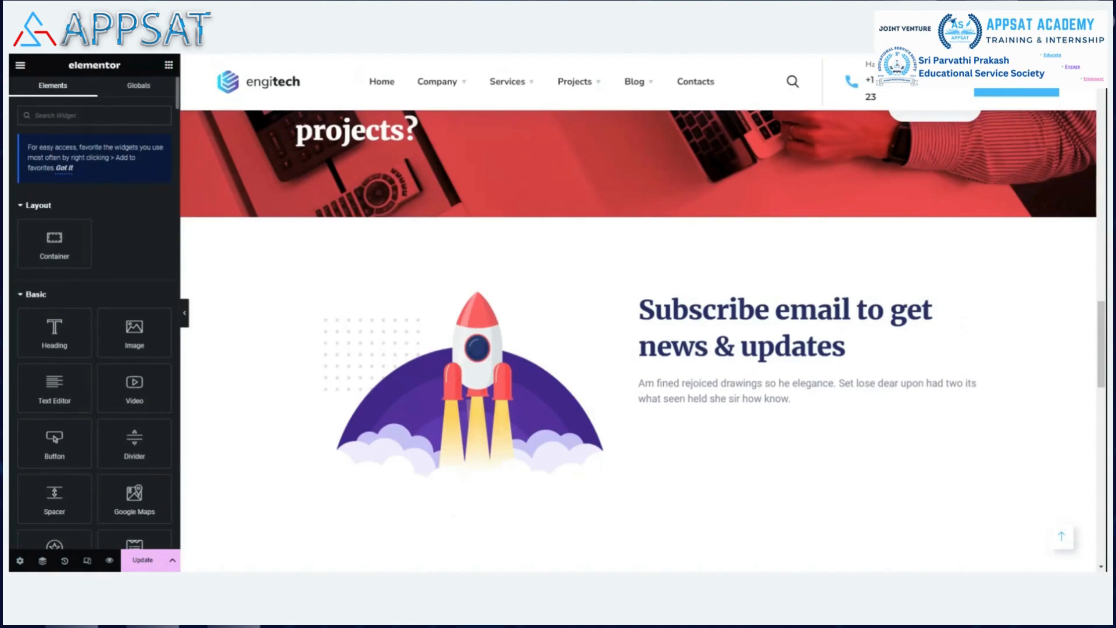
Search widgets for 'wp' and add a WPForms widget to the subscribe section.
text(wp)
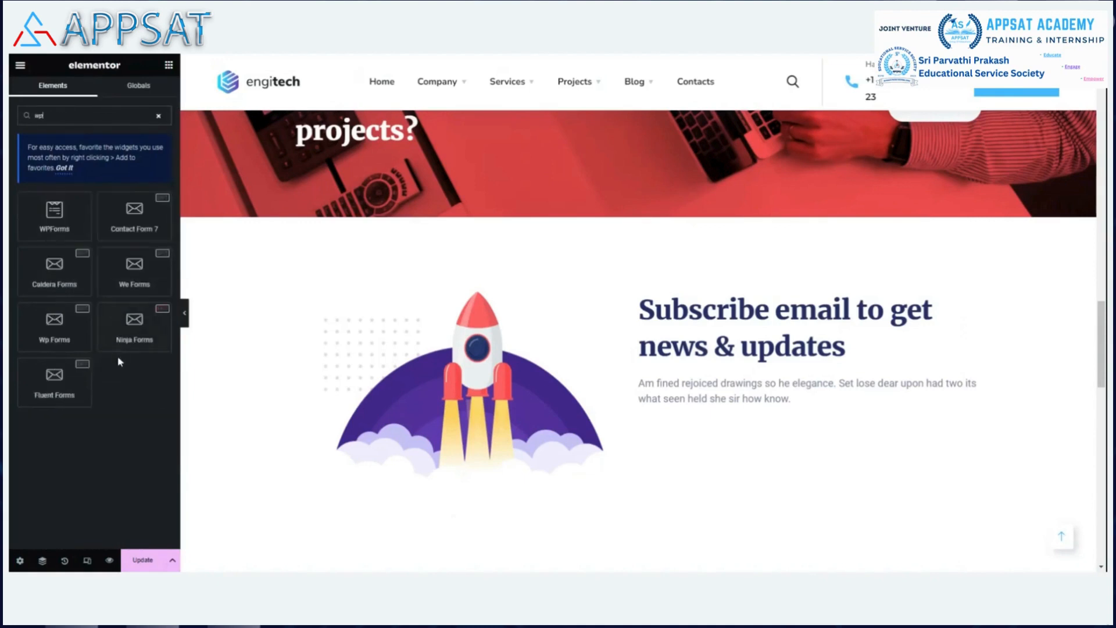
click(66, 323)
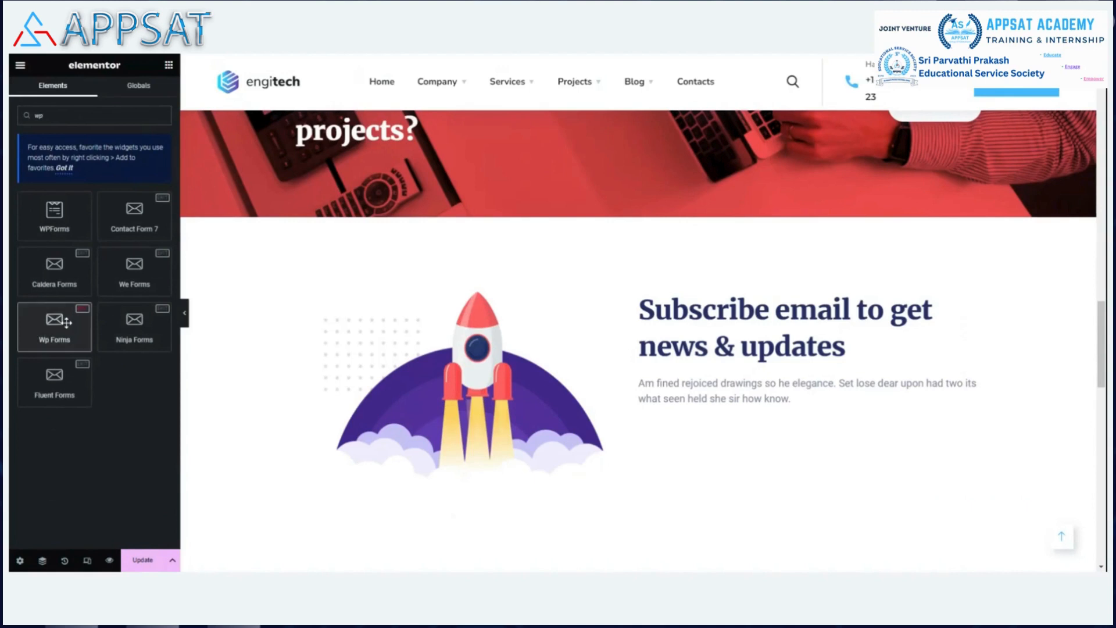
click(66, 323)
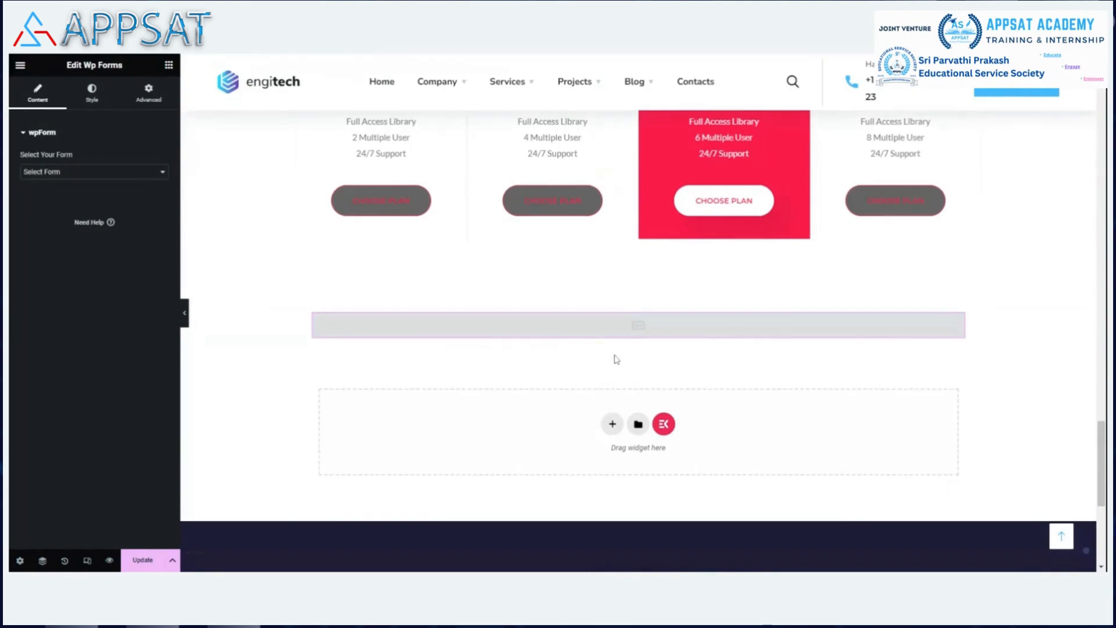
Open the Edit Heading panel for the 'Subscribe email to get news & updates' heading.
mouse_move(661, 327)
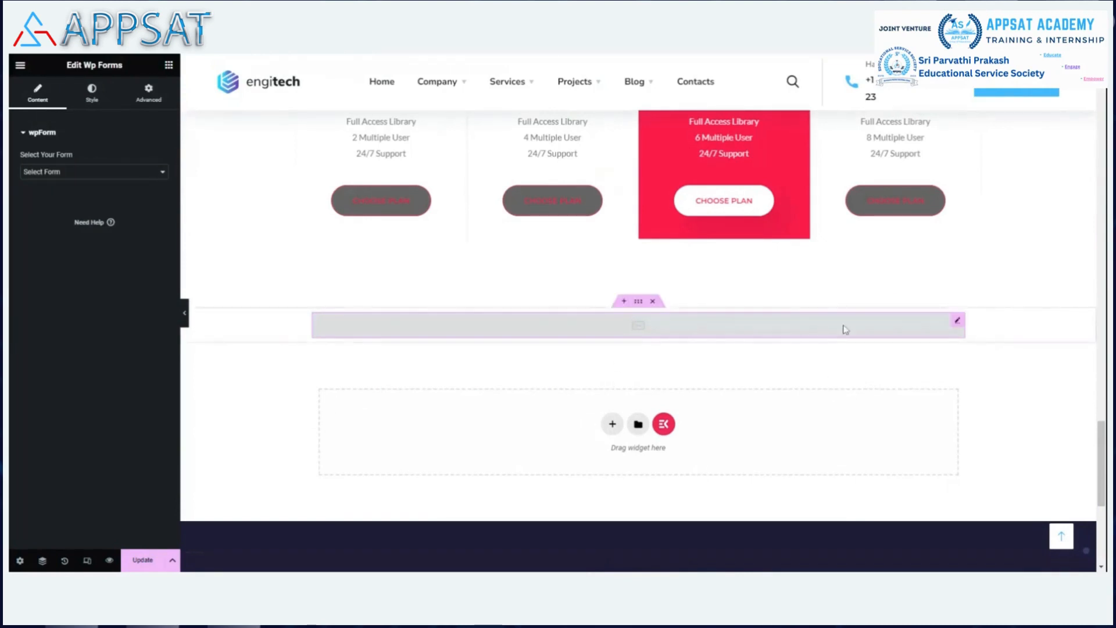
right_click(955, 328)
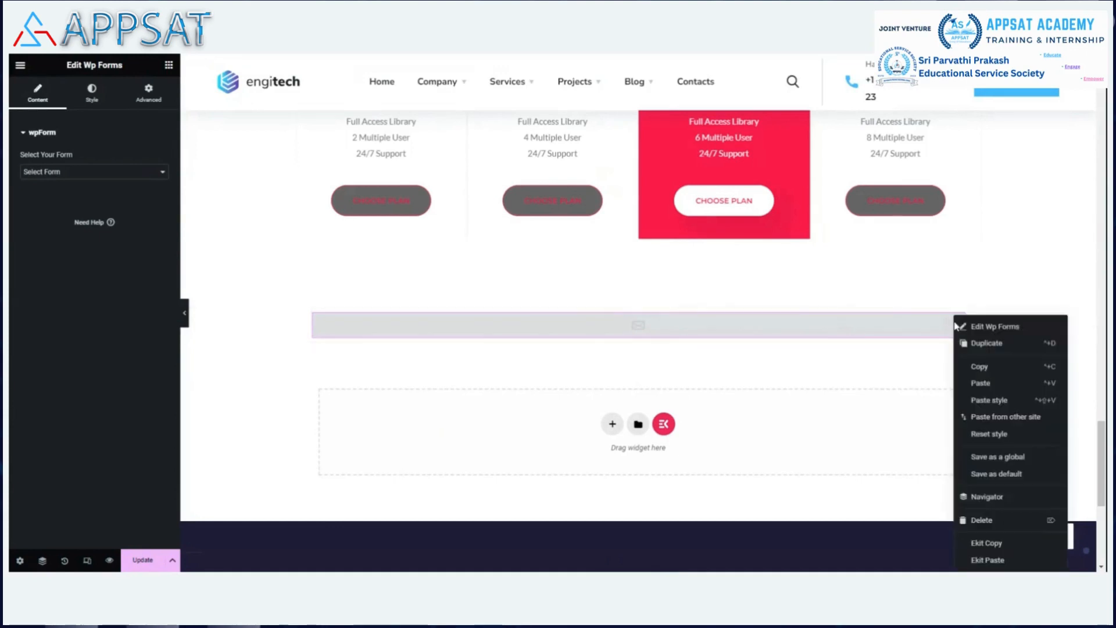
scroll(750, 360, up, 3)
scroll(747, 358, up, 10)
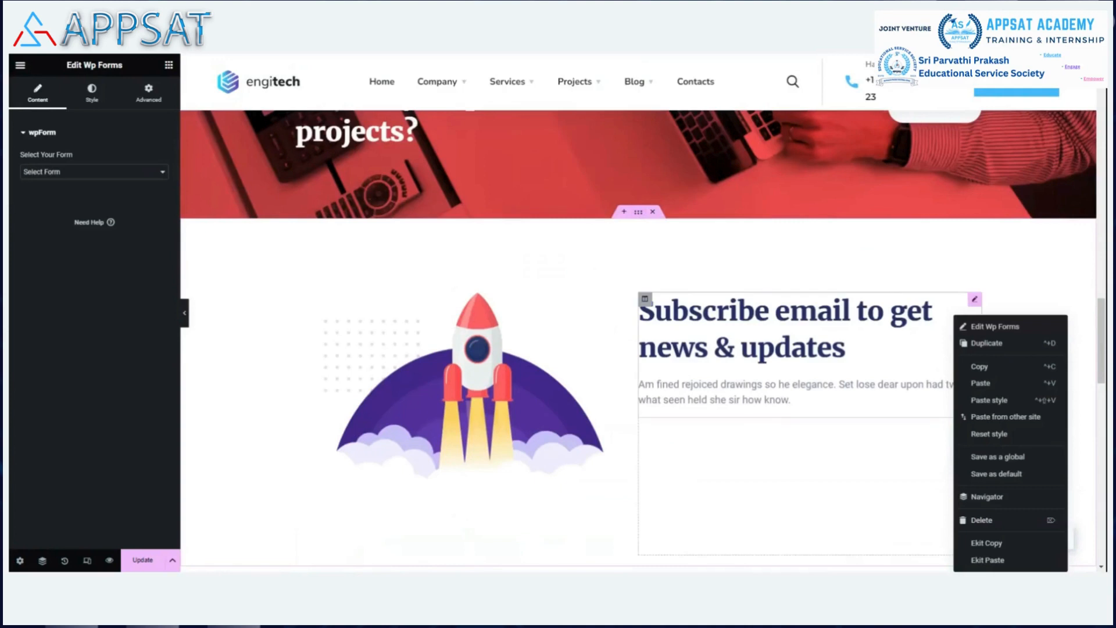
click(869, 385)
scroll(869, 386, down, 3)
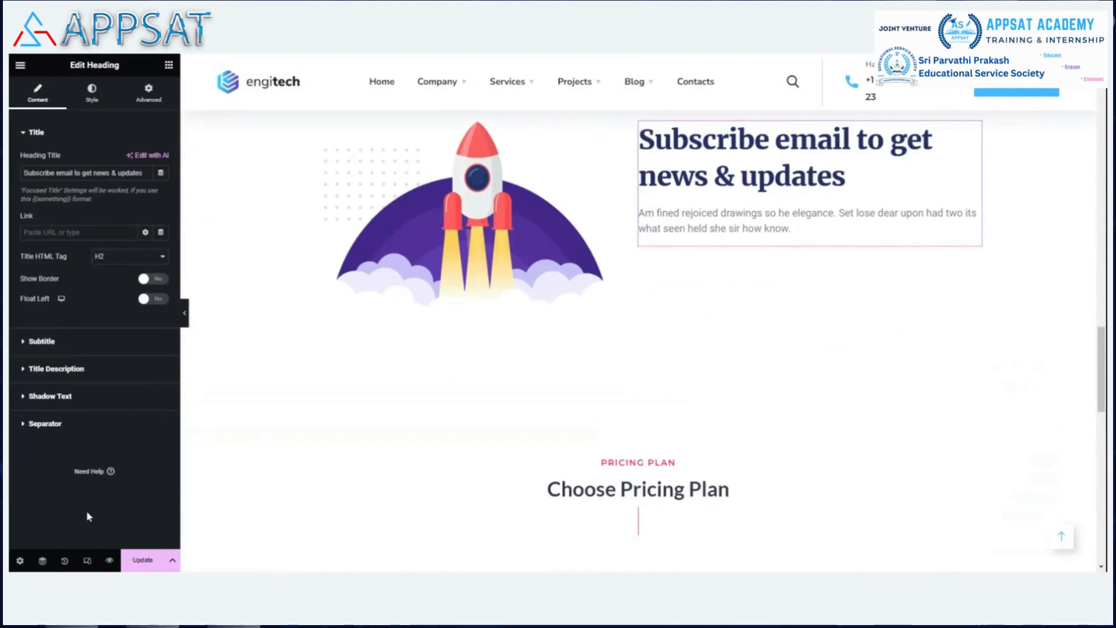
Copy the WPForms widget and paste it beneath the subscribe heading.
scroll(737, 502, down, 10)
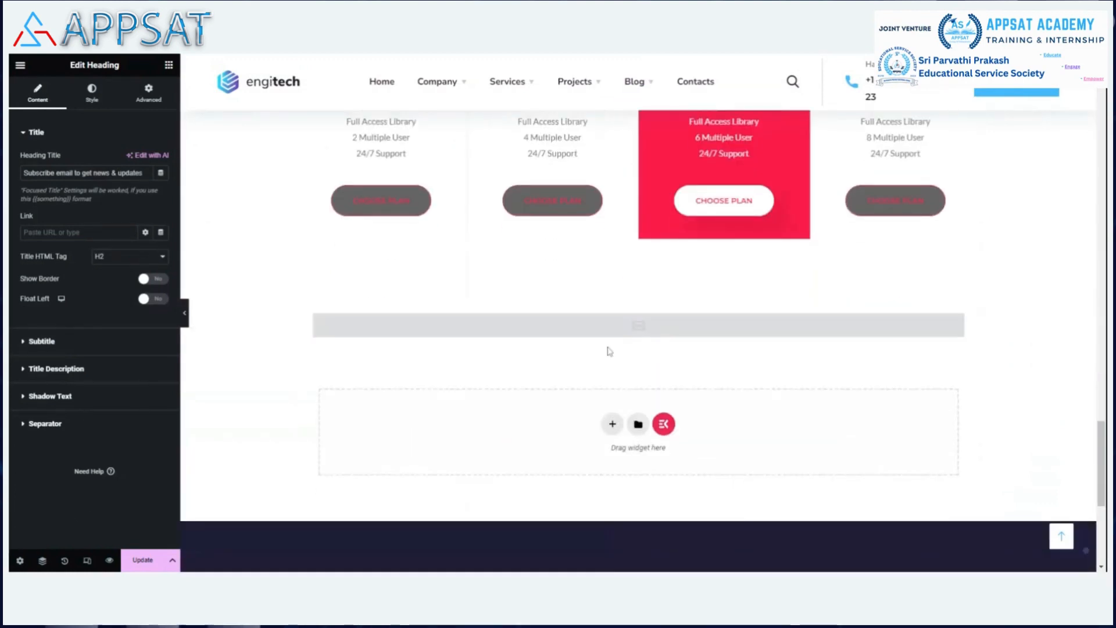
right_click(954, 321)
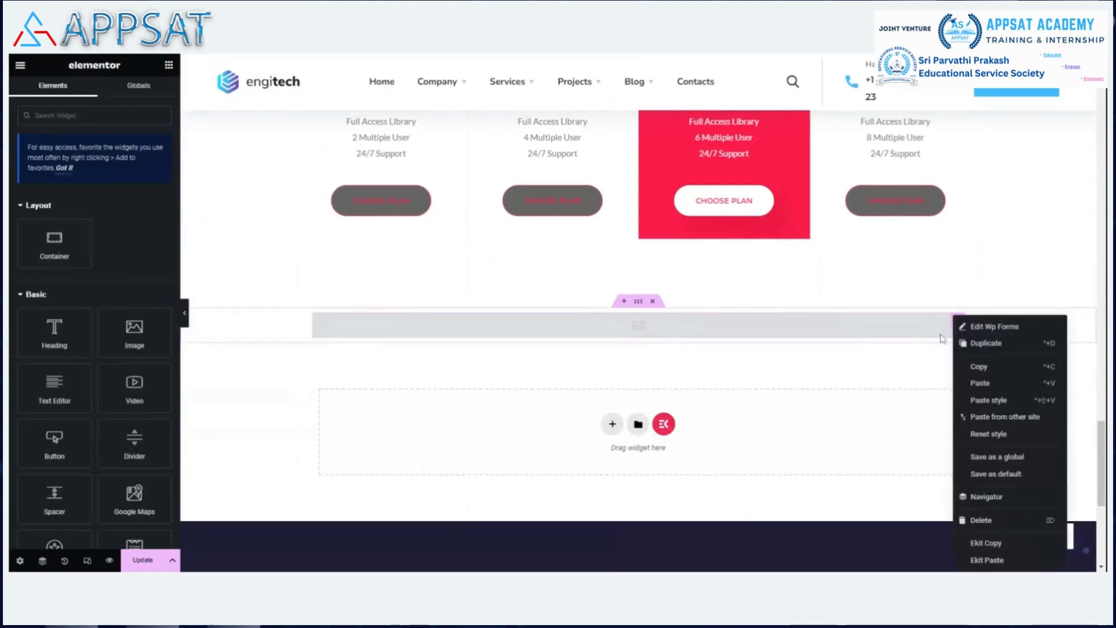
click(987, 367)
scroll(998, 265, up, 10)
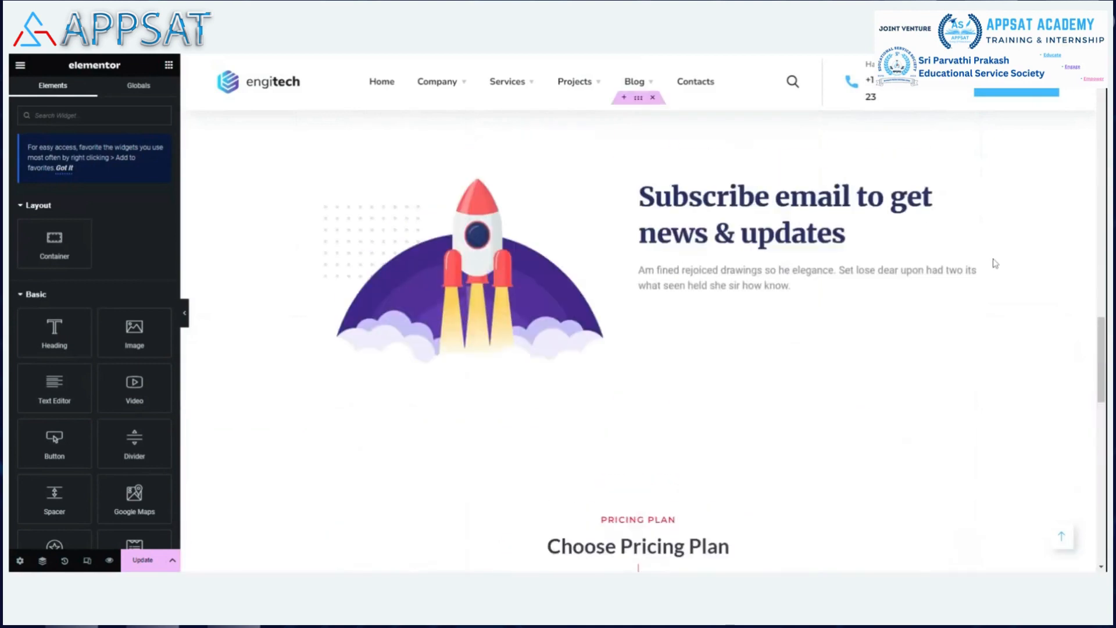
scroll(995, 263, up, 2)
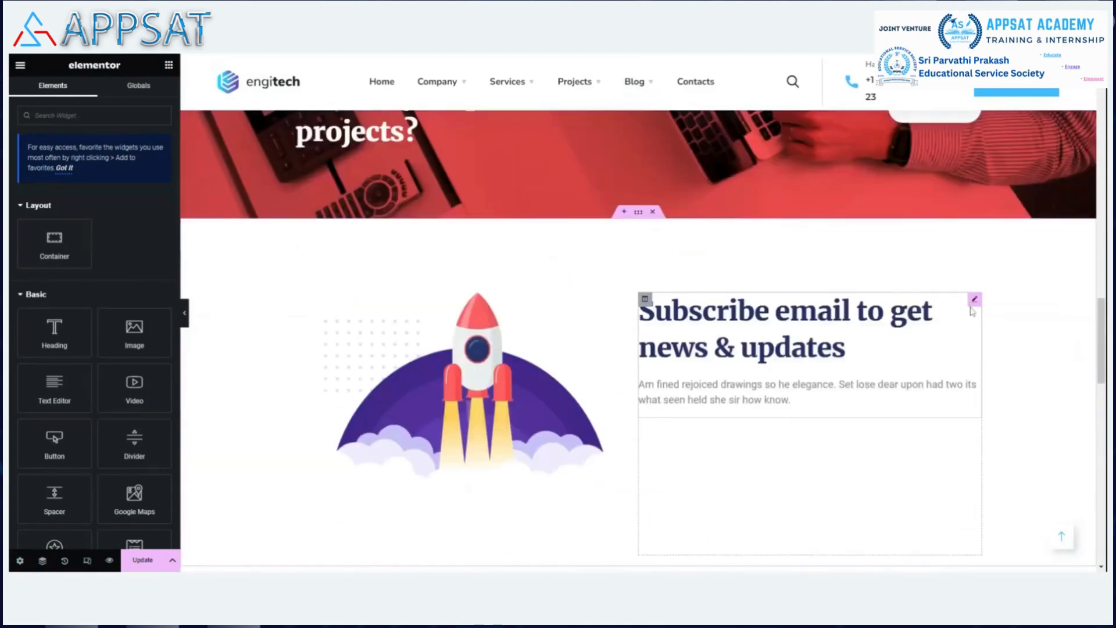
right_click(974, 304)
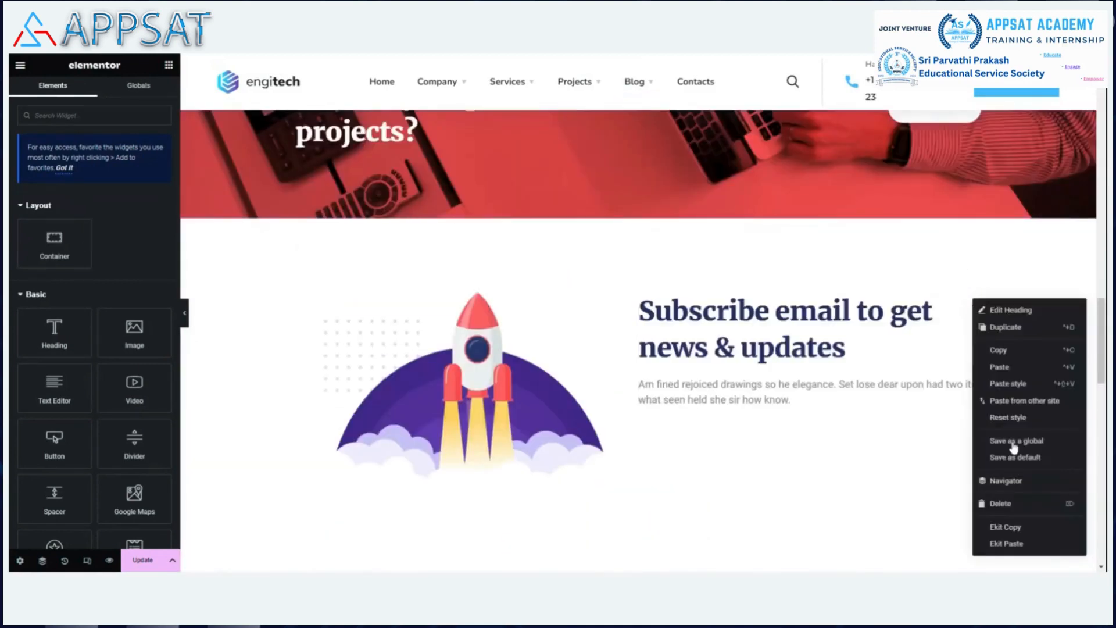
click(1000, 367)
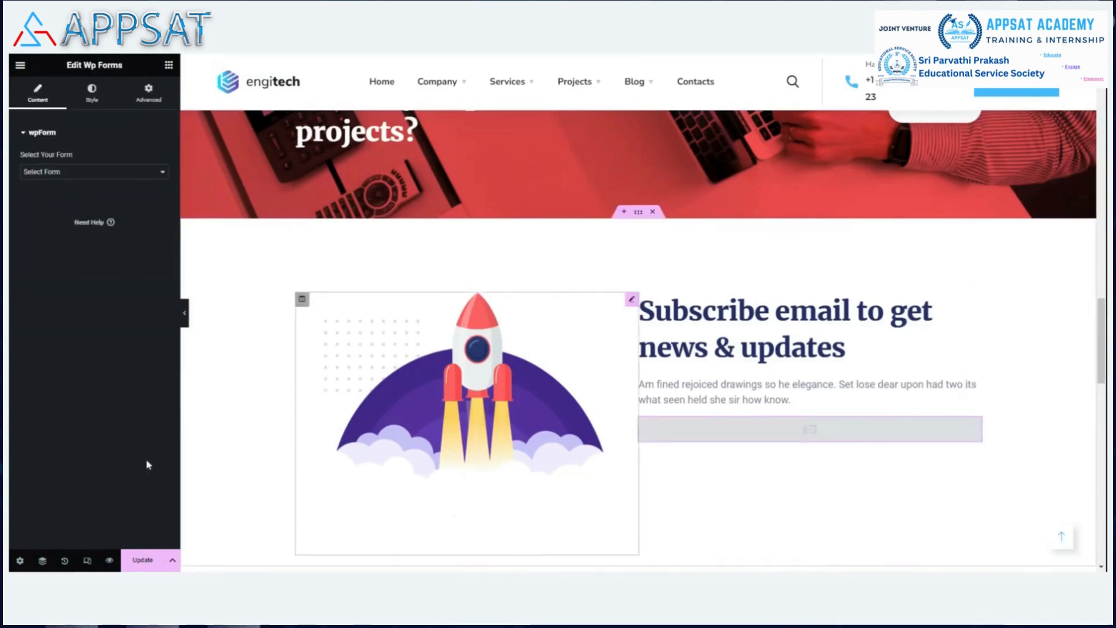
Set the pasted widget's form to 'lead gen' and save the page with Ctrl+S.
click(110, 175)
click(69, 201)
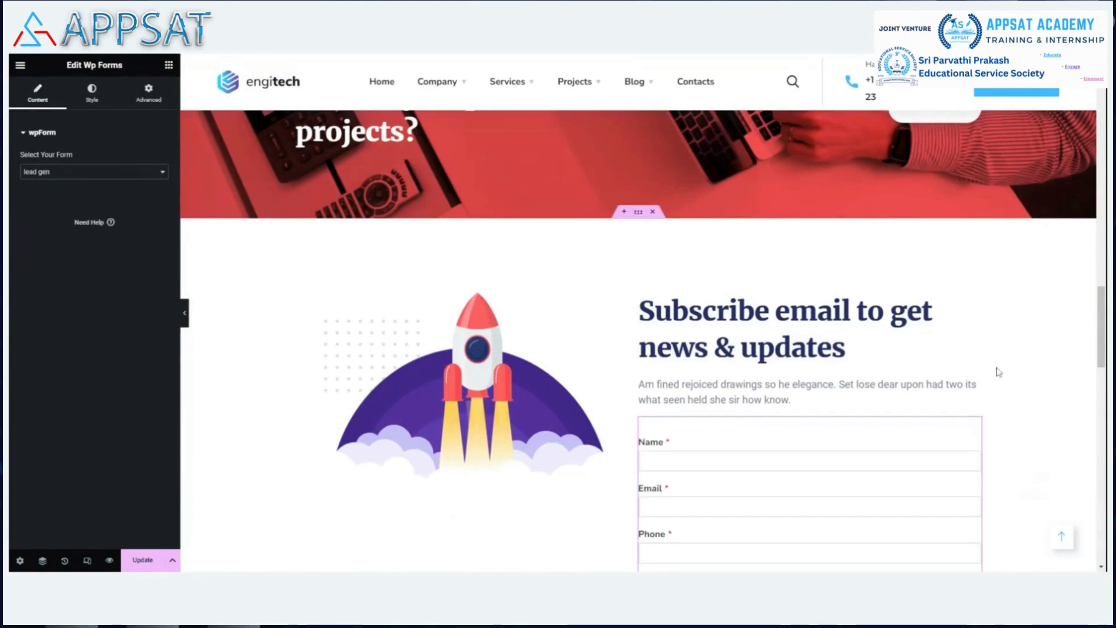
scroll(991, 354, down, 4)
scroll(764, 278, up, 2)
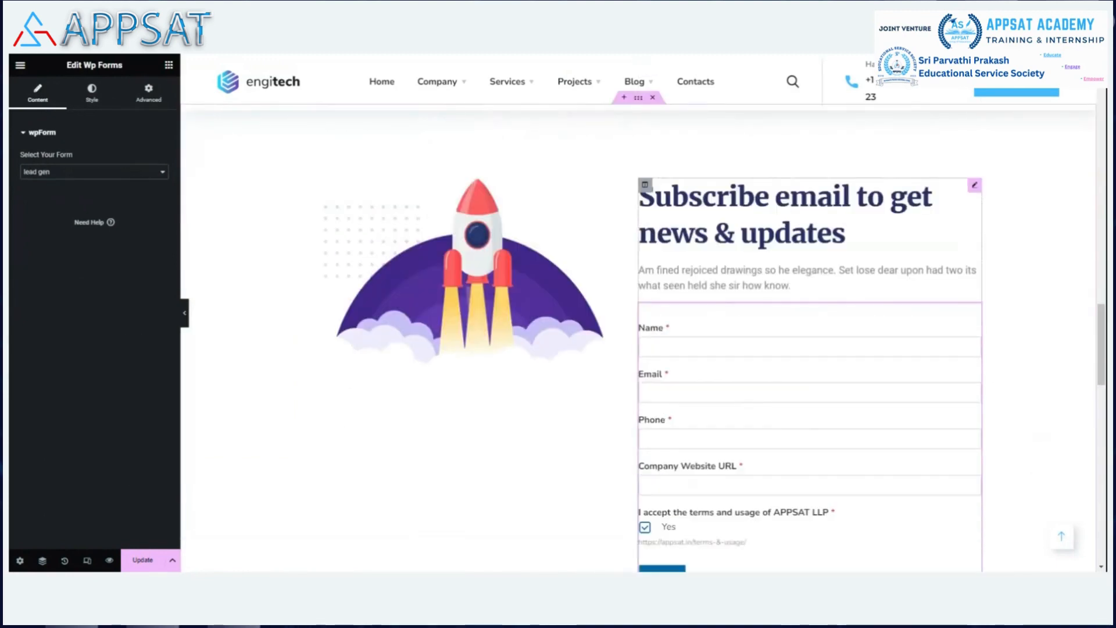
scroll(1072, 308, down, 1)
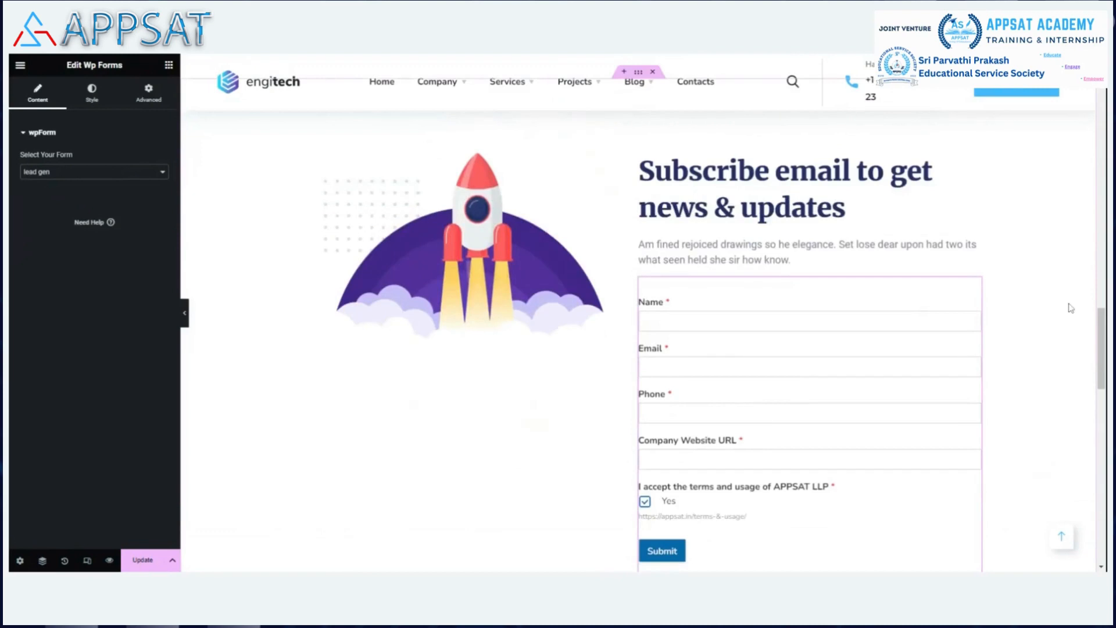
scroll(1072, 308, down, 2)
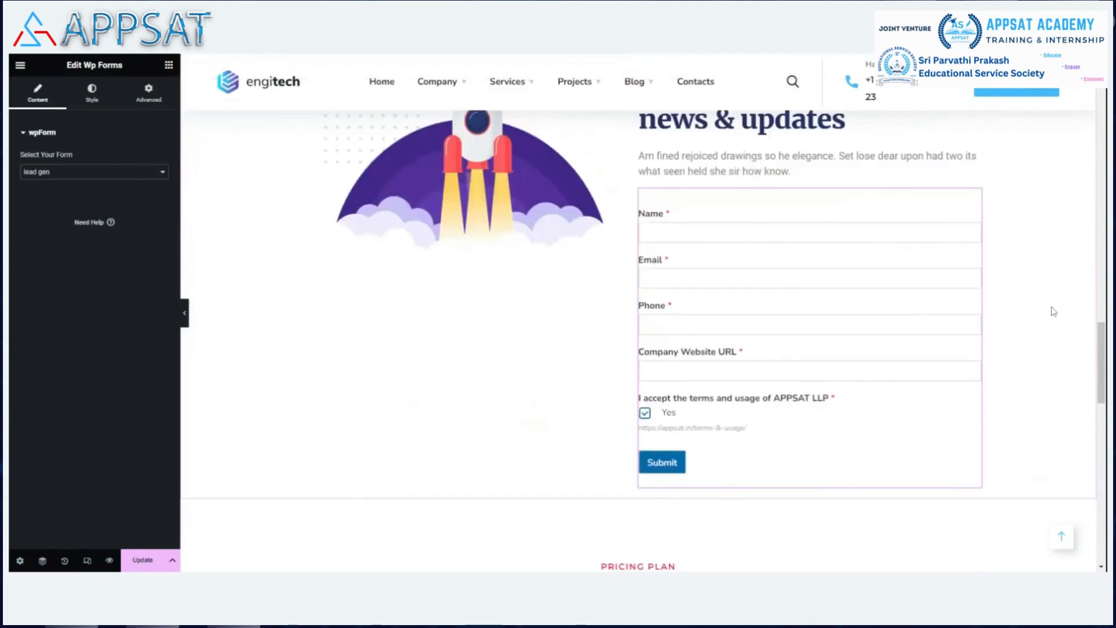
scroll(1052, 311, down, 6)
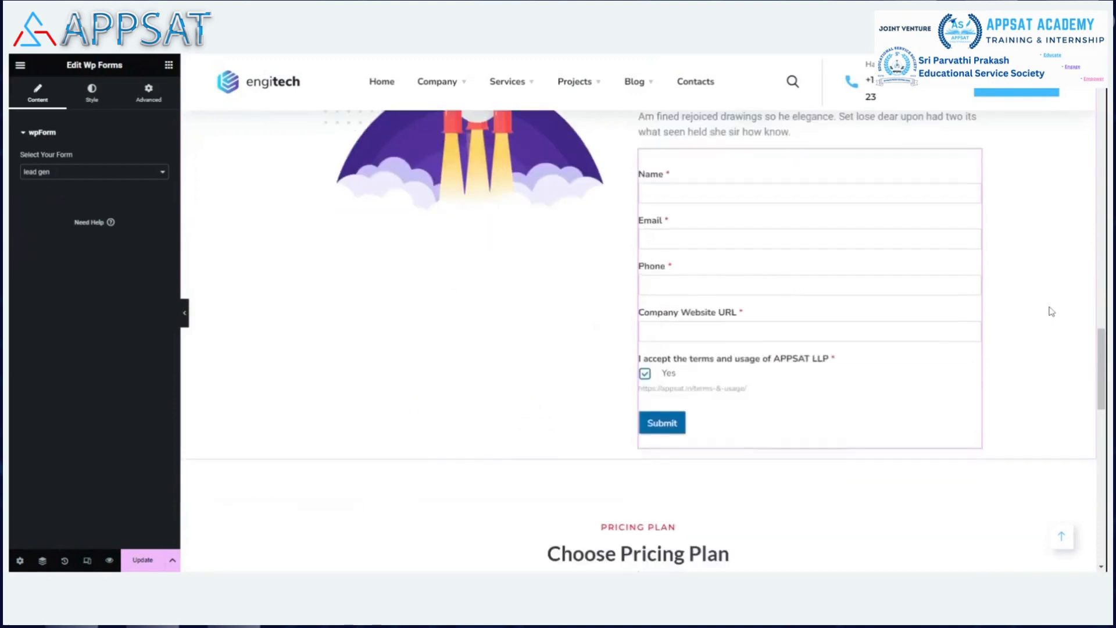
scroll(910, 428, down, 5)
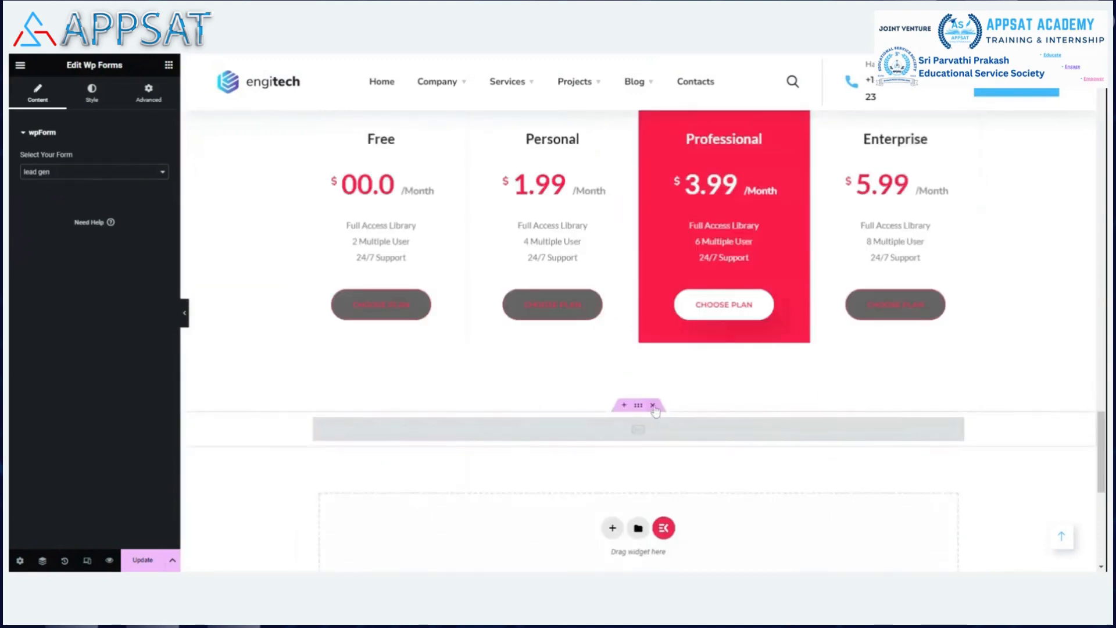
scroll(1027, 379, up, 12)
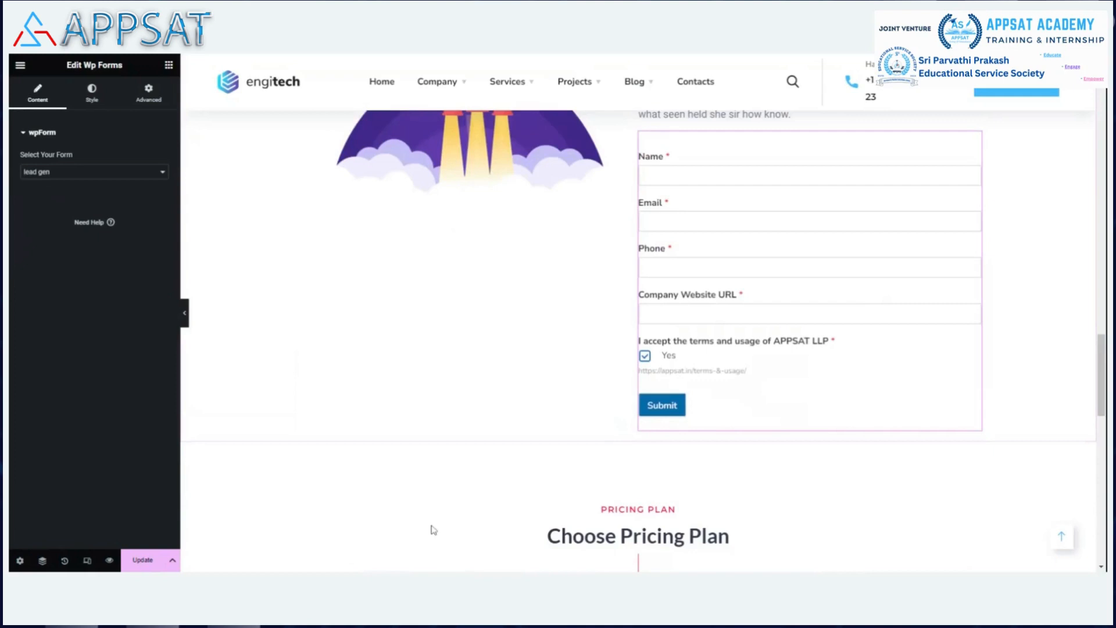
key(ctrl+s)
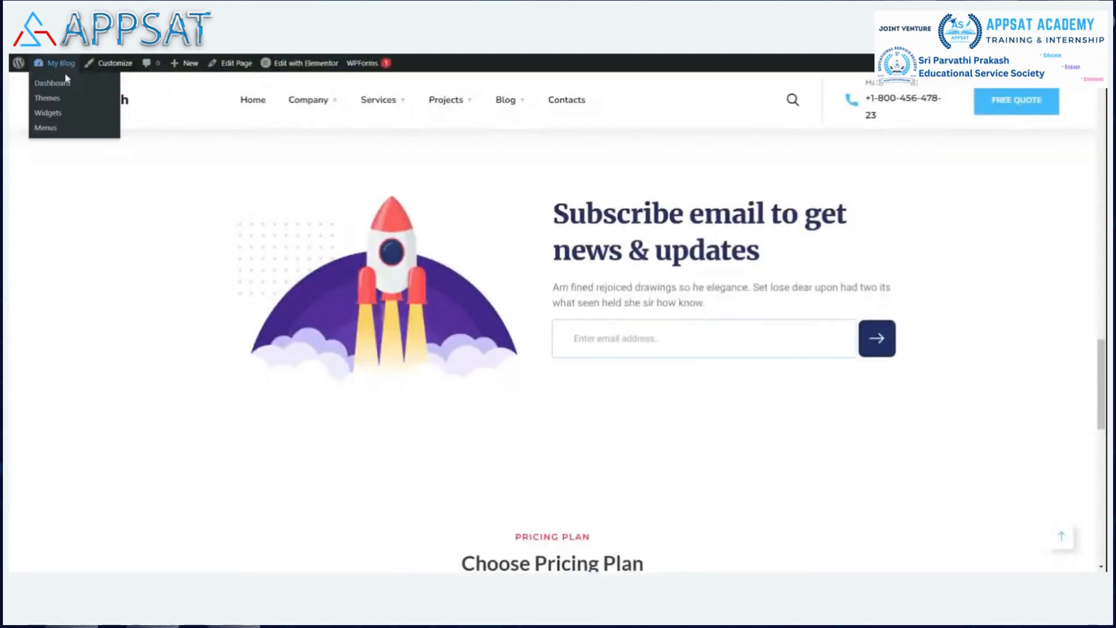
Exit the Elementor editor to the live engitech homepage.
click(135, 59)
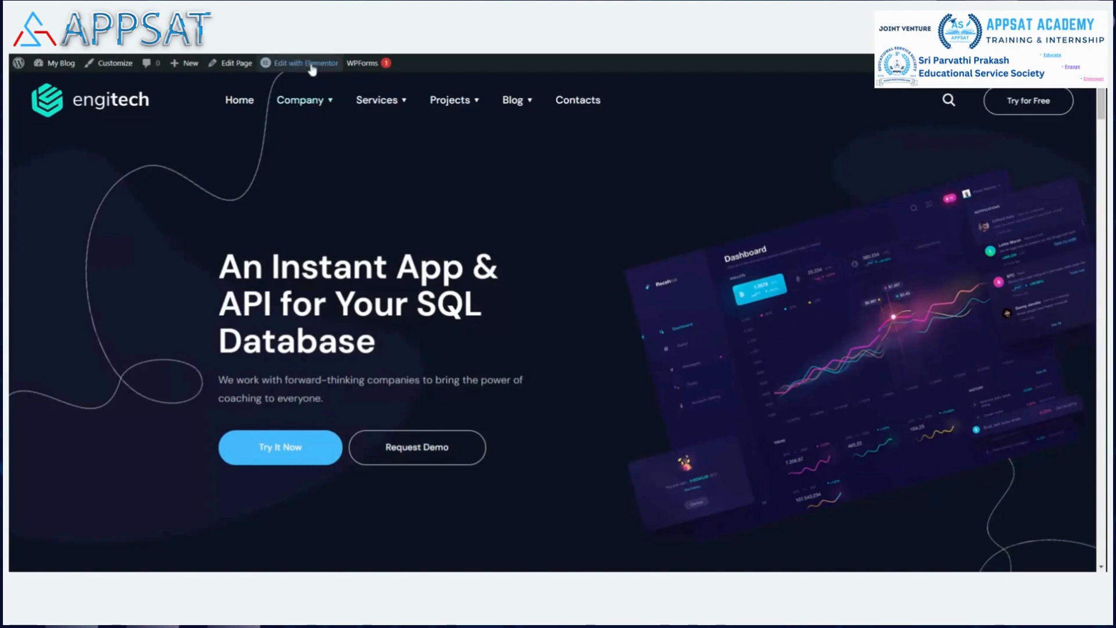
Reveal the Edit with Elementor list in the admin bar, showing the Header Home 22 template.
mouse_move(312, 69)
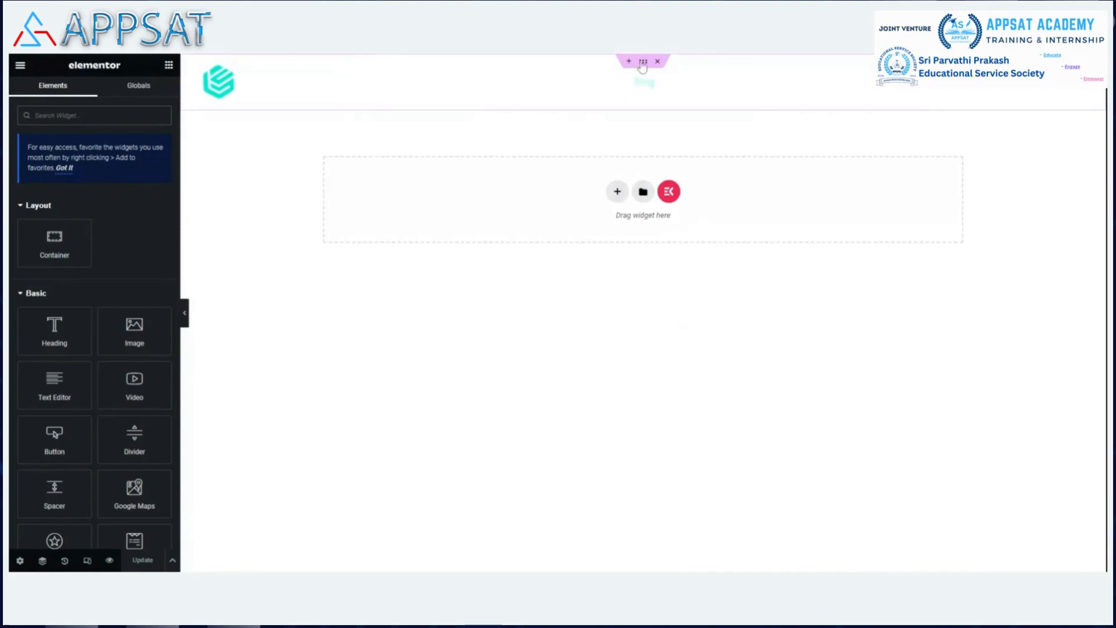
Select the header section and open the engitech logo widget's Edit OT Logo settings (width 207).
click(642, 62)
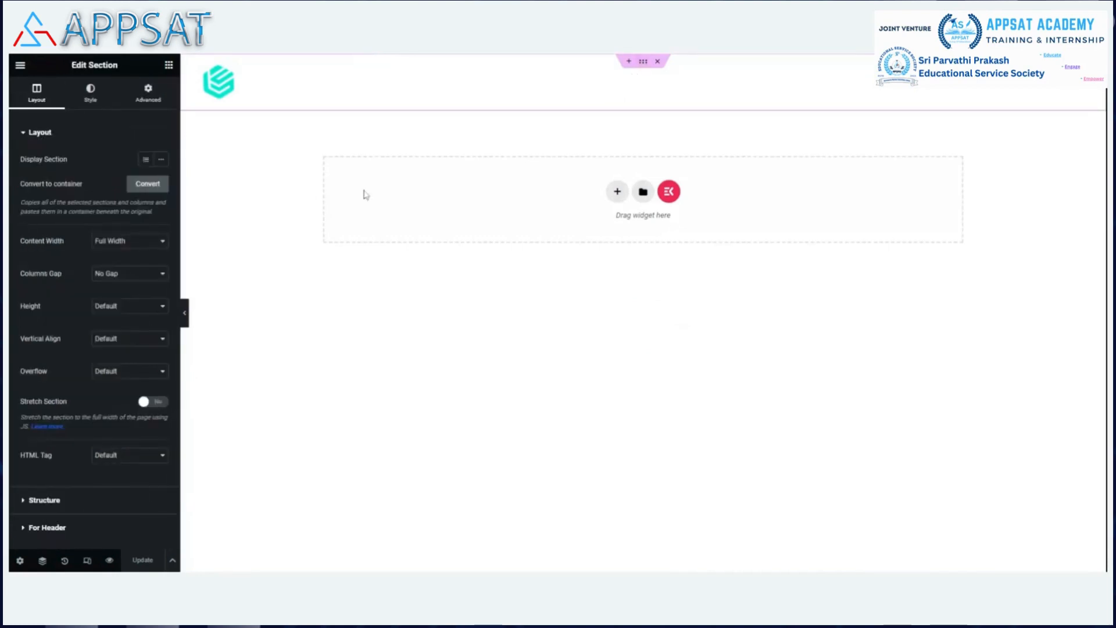
mouse_move(640, 79)
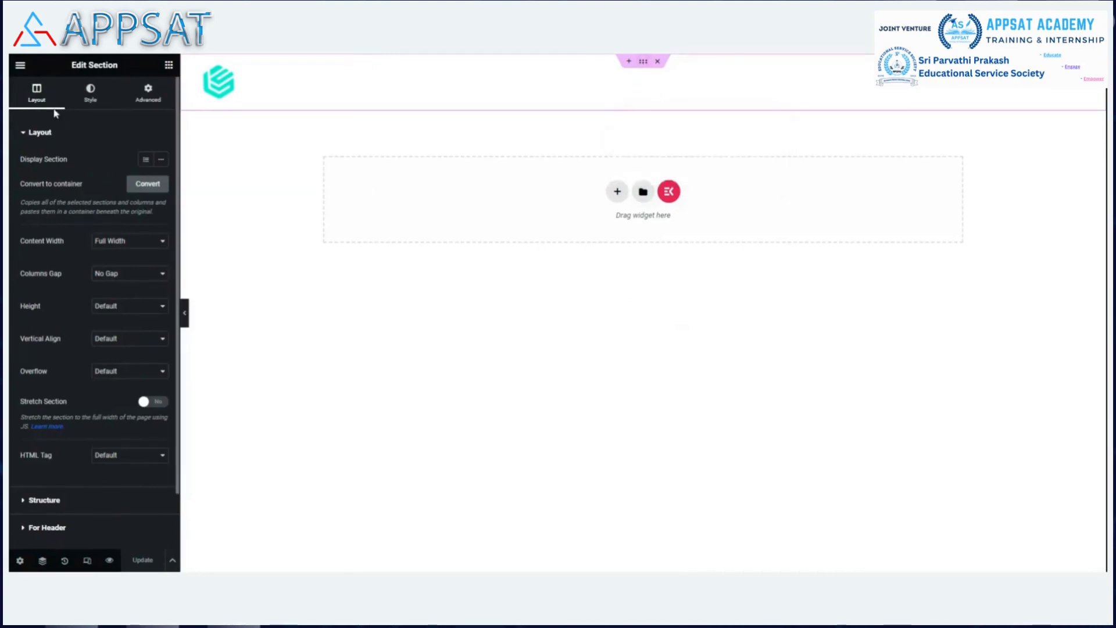
right_click(191, 76)
right_click(184, 82)
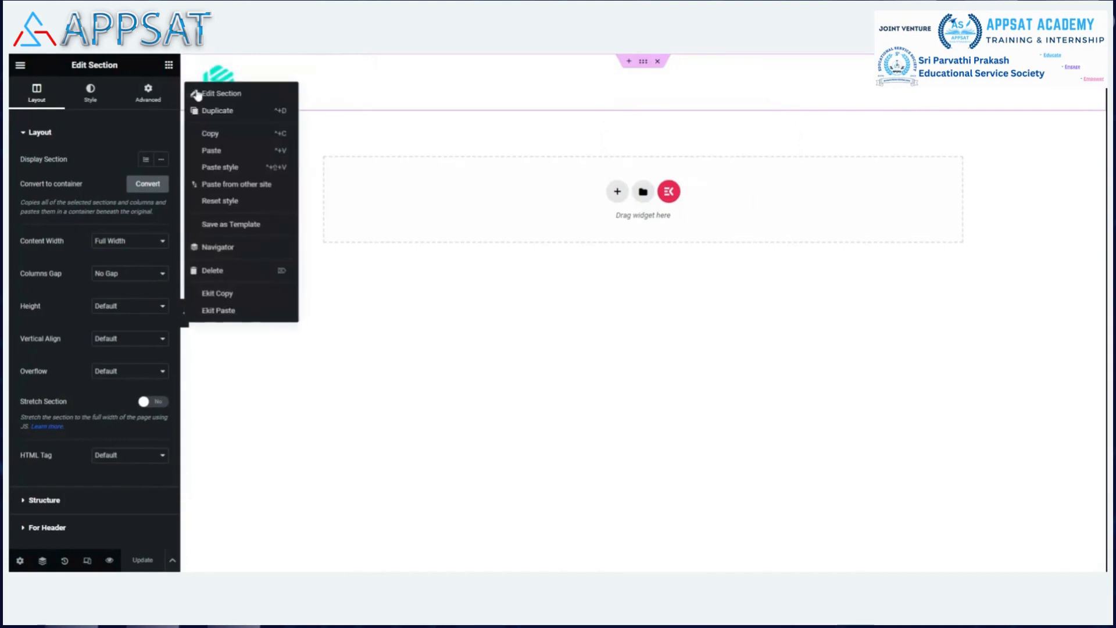
click(197, 92)
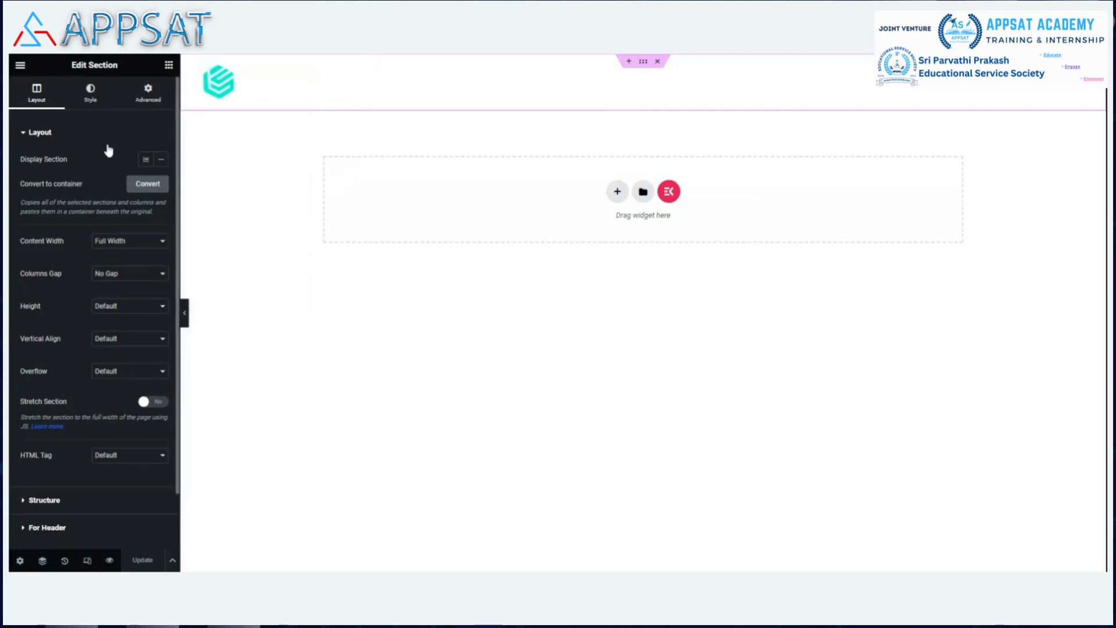
scroll(108, 150, down, 1)
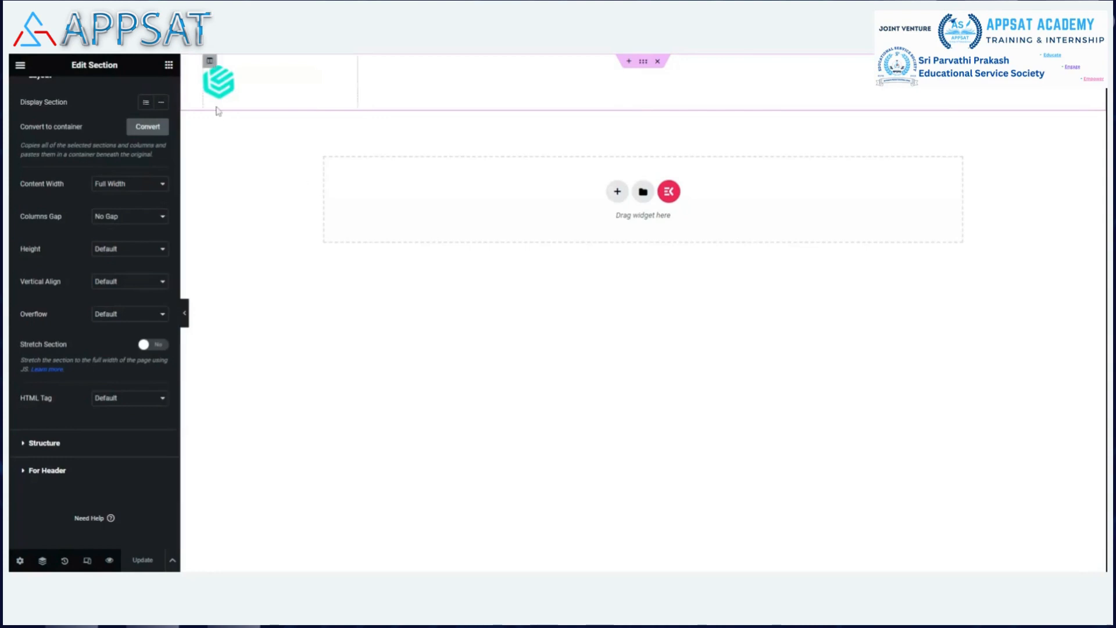
click(226, 87)
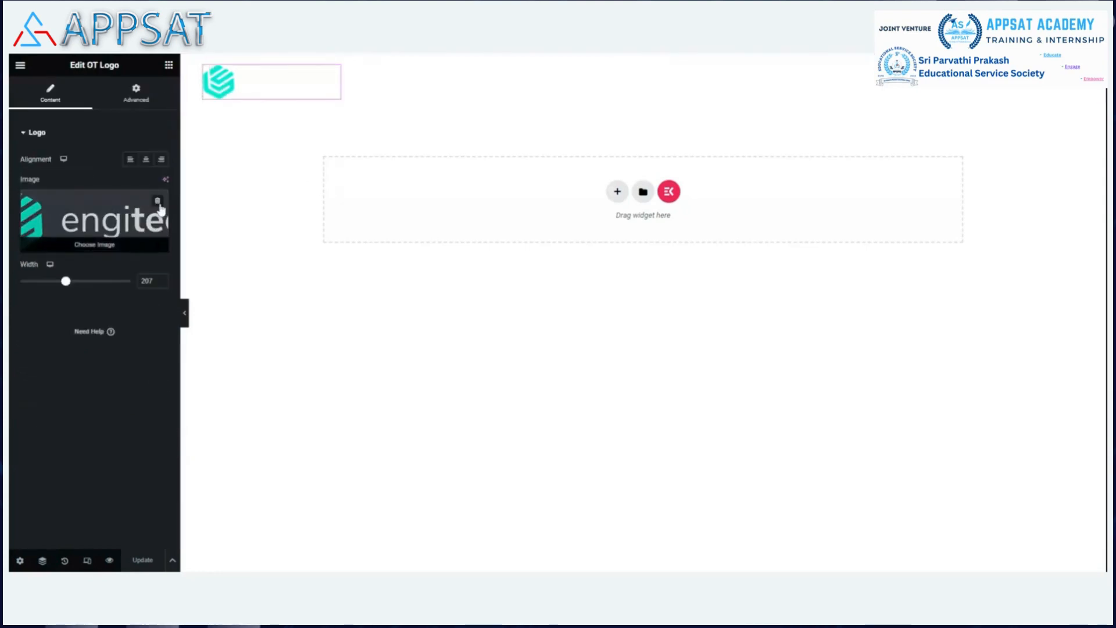
Swap the header logo image for the APPSAT banner from the Media Library.
click(99, 219)
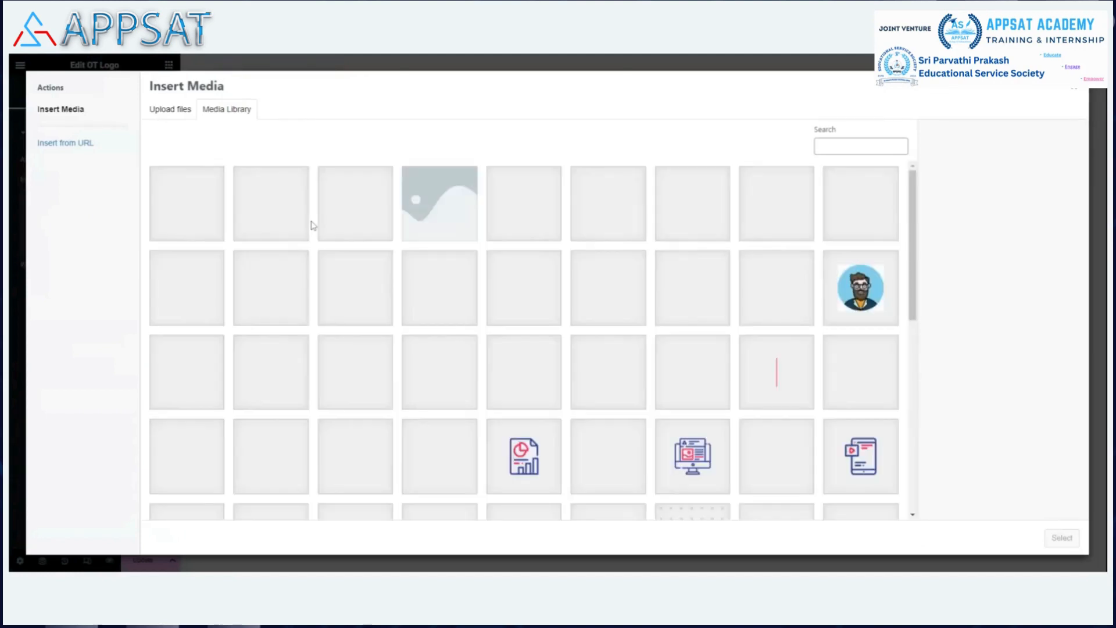
scroll(744, 319, down, 5)
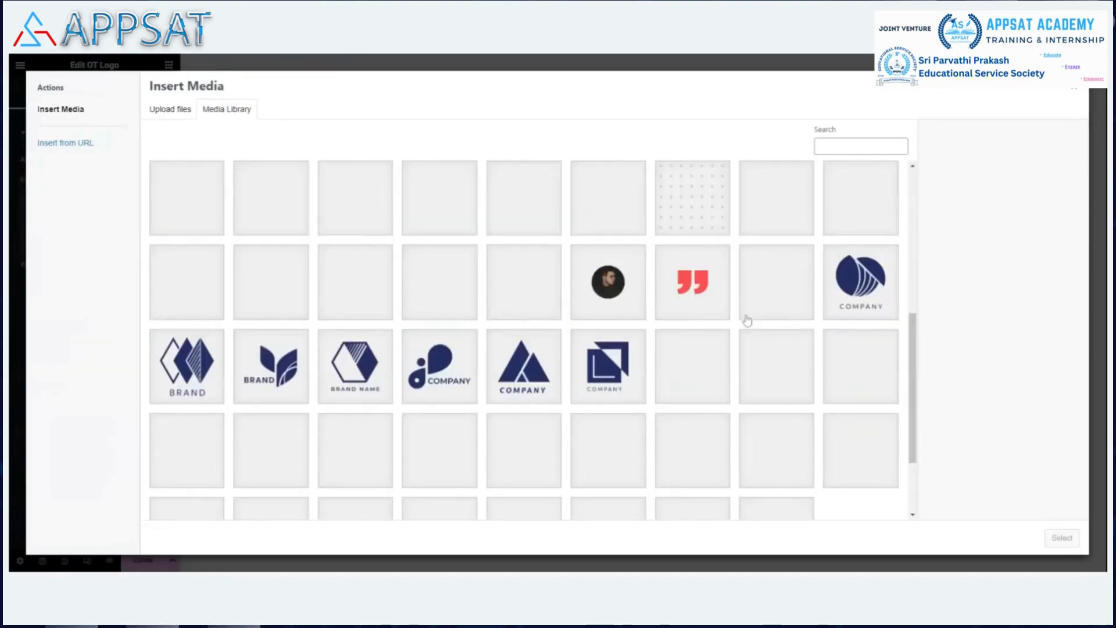
scroll(747, 321, down, 2)
click(540, 506)
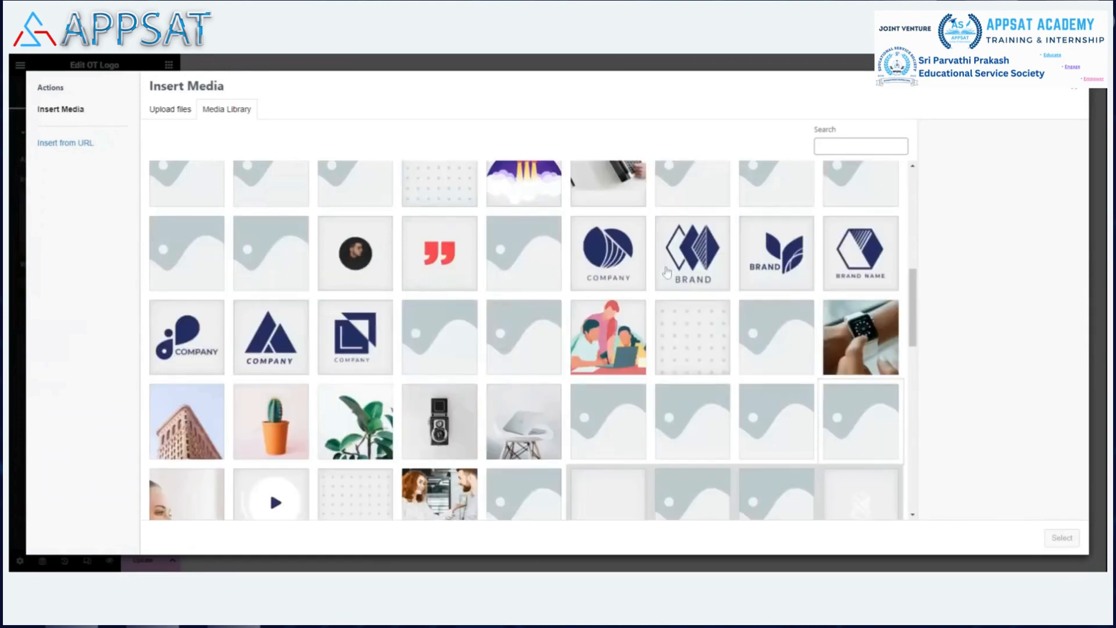
scroll(660, 267, down, 2)
scroll(660, 267, down, 3)
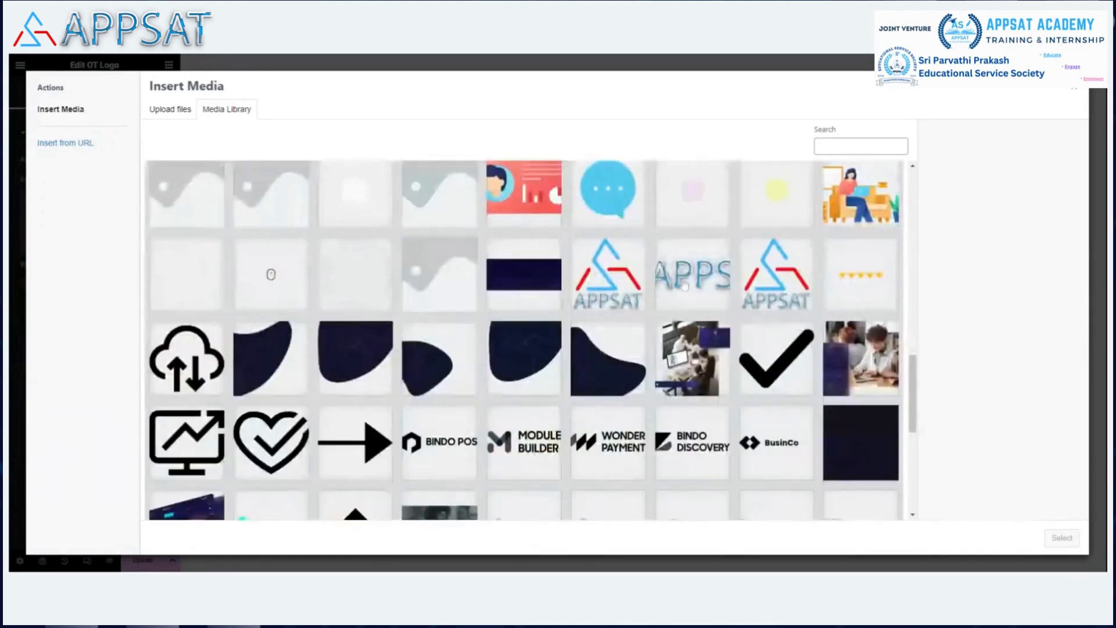
click(686, 285)
click(1062, 538)
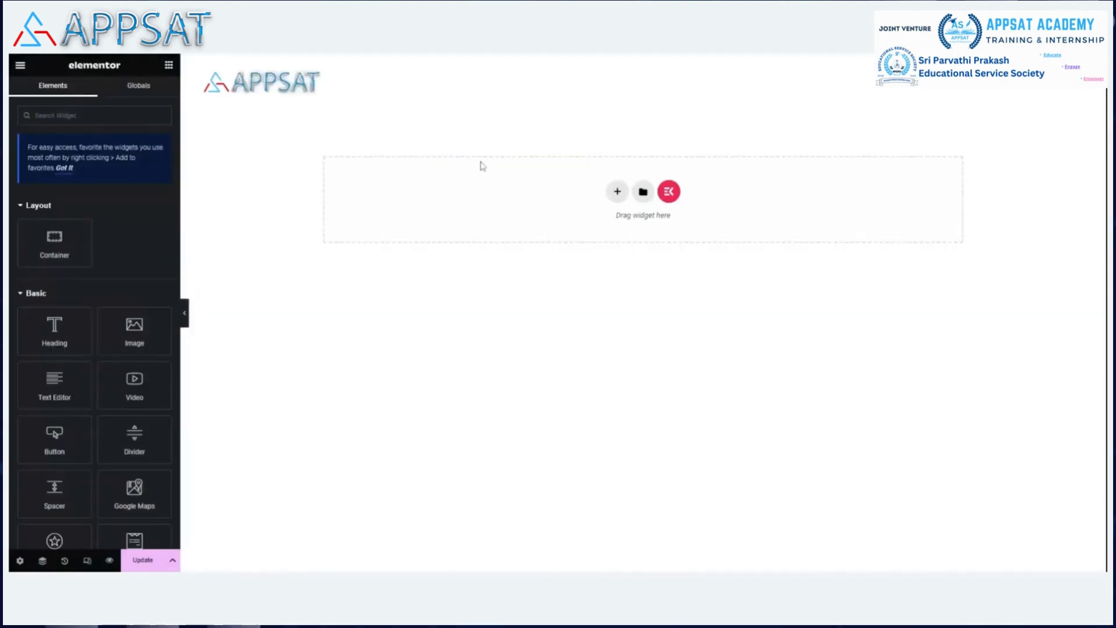
Check the header section and search widget, then open the Try for Free button's Edit Engitech Button panel.
mouse_move(600, 99)
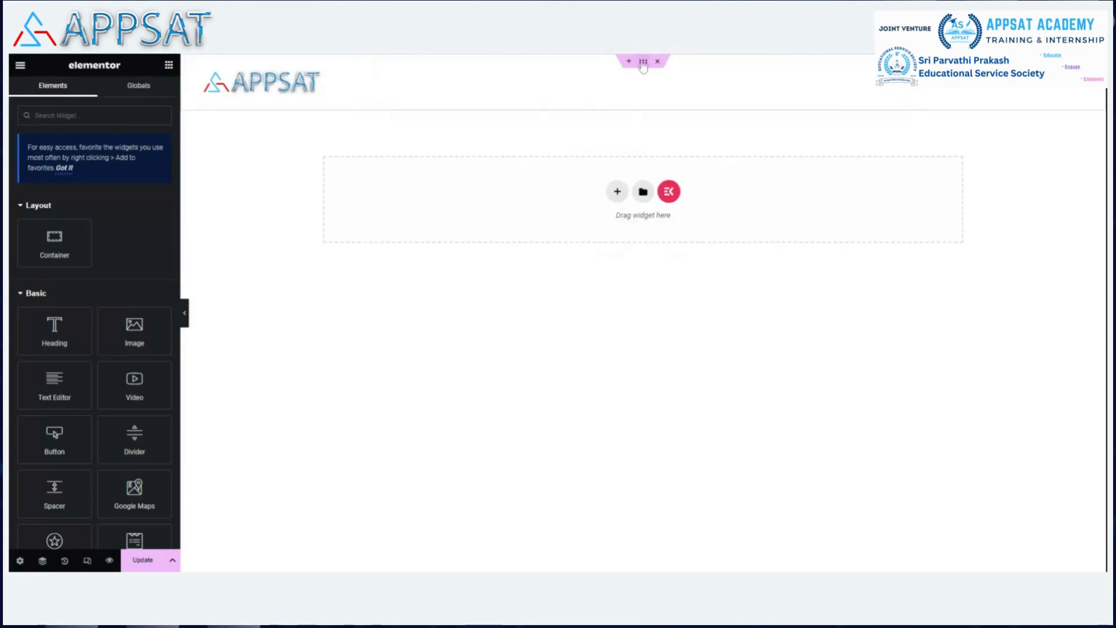
click(498, 99)
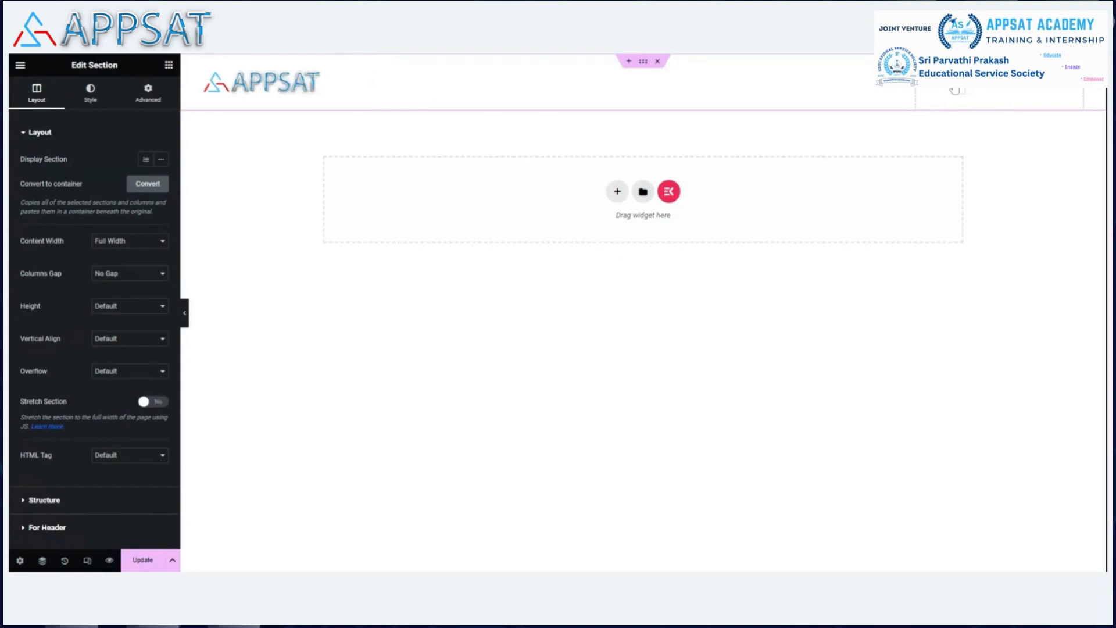
click(957, 91)
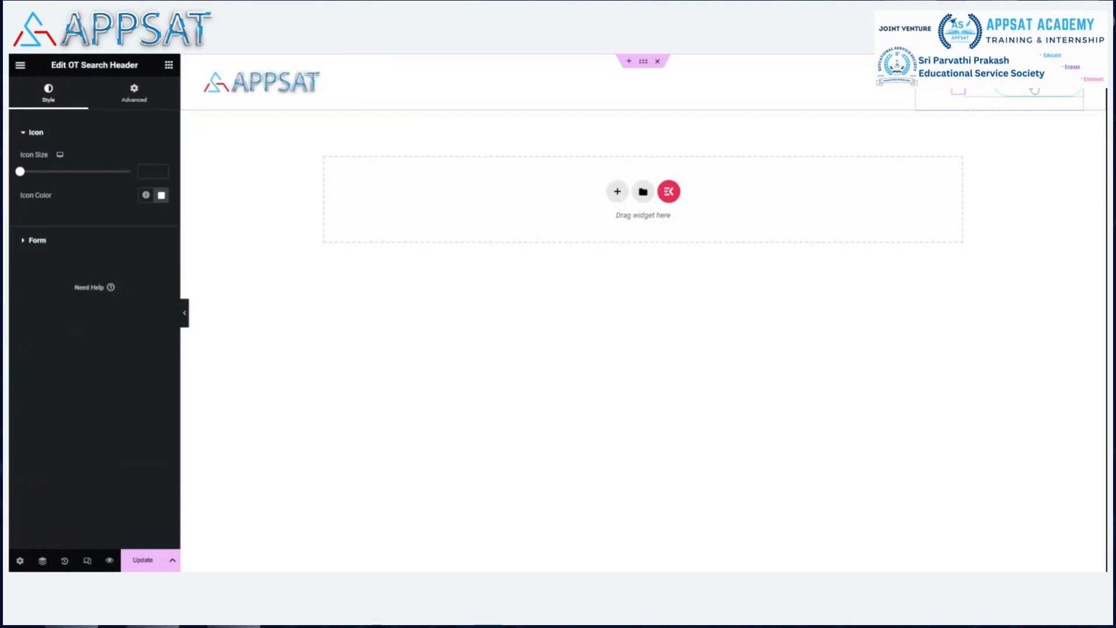
click(1036, 95)
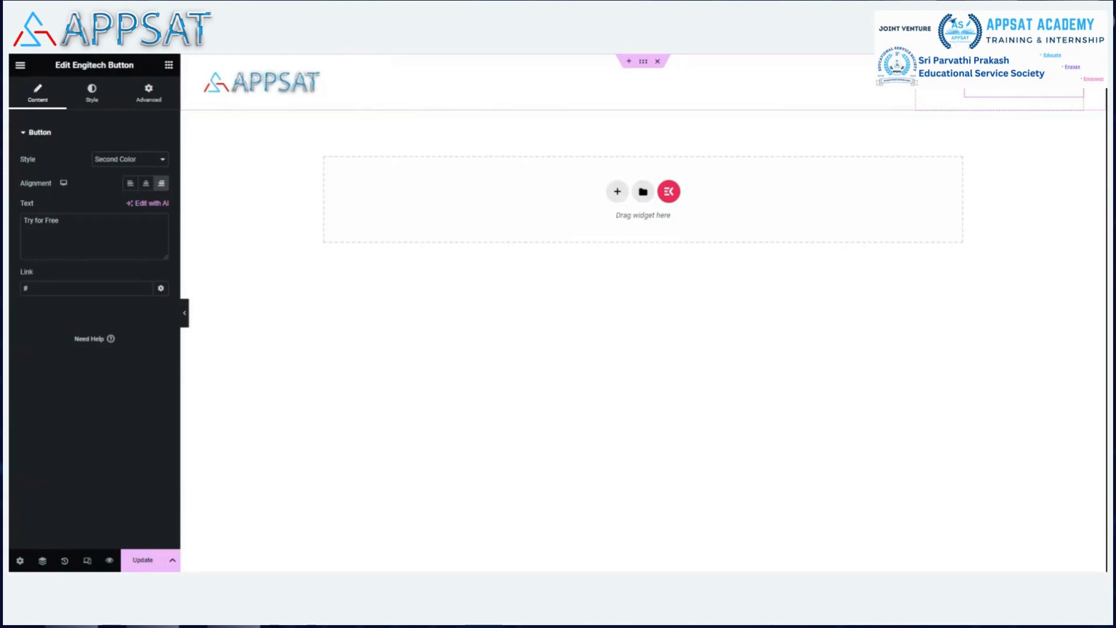
Delete the Try for Free button from the header and save the header with Update.
right_click(1038, 90)
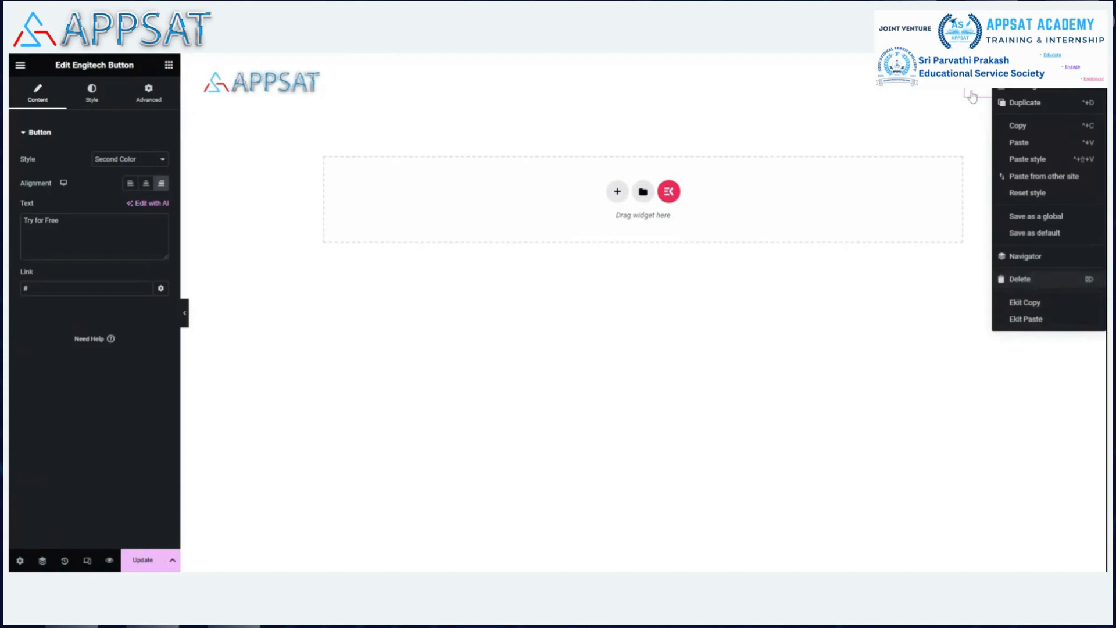
click(1038, 280)
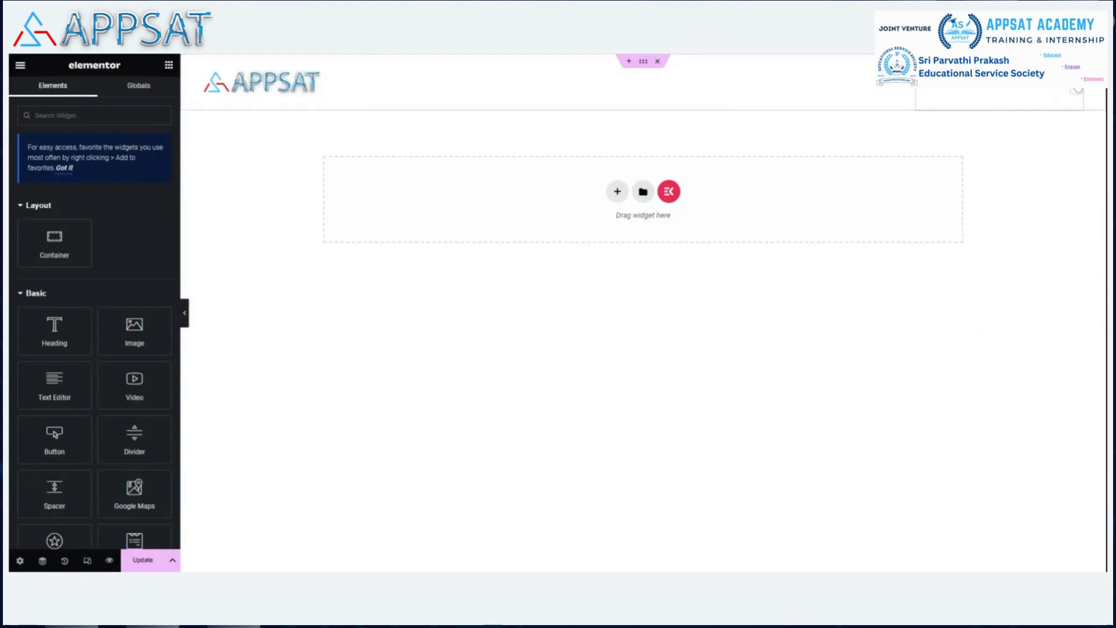
click(1077, 86)
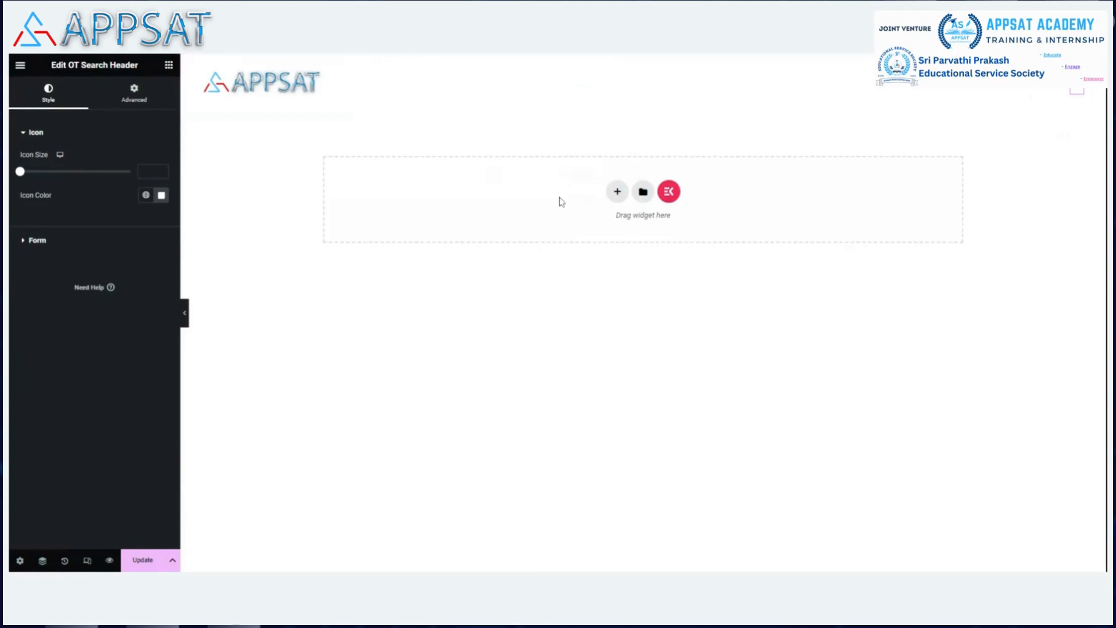
click(143, 560)
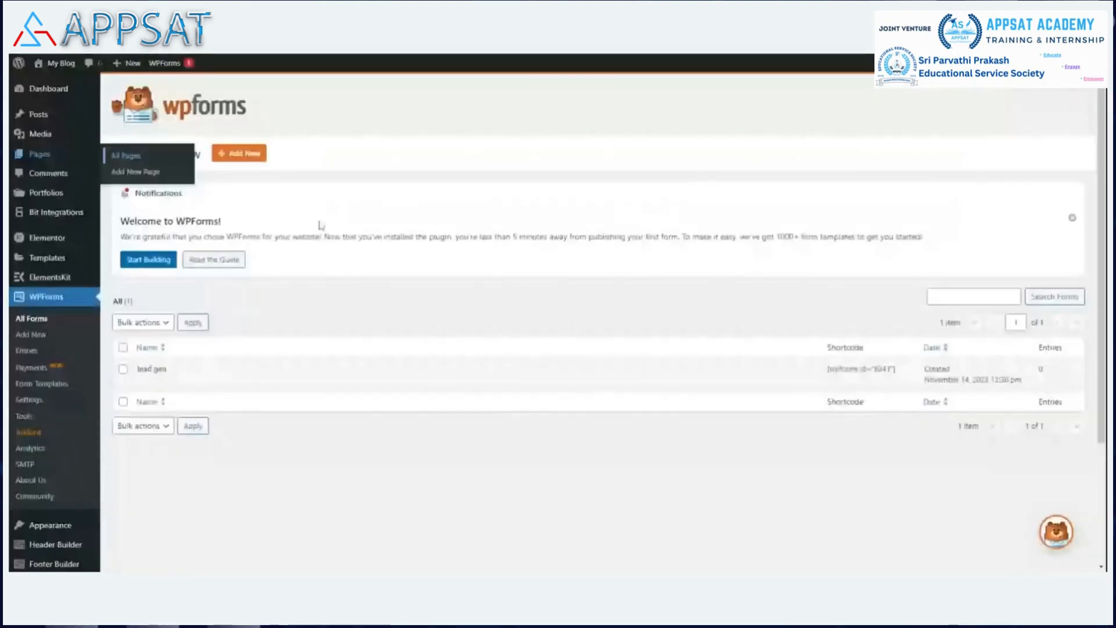
scroll(319, 224, down, 3)
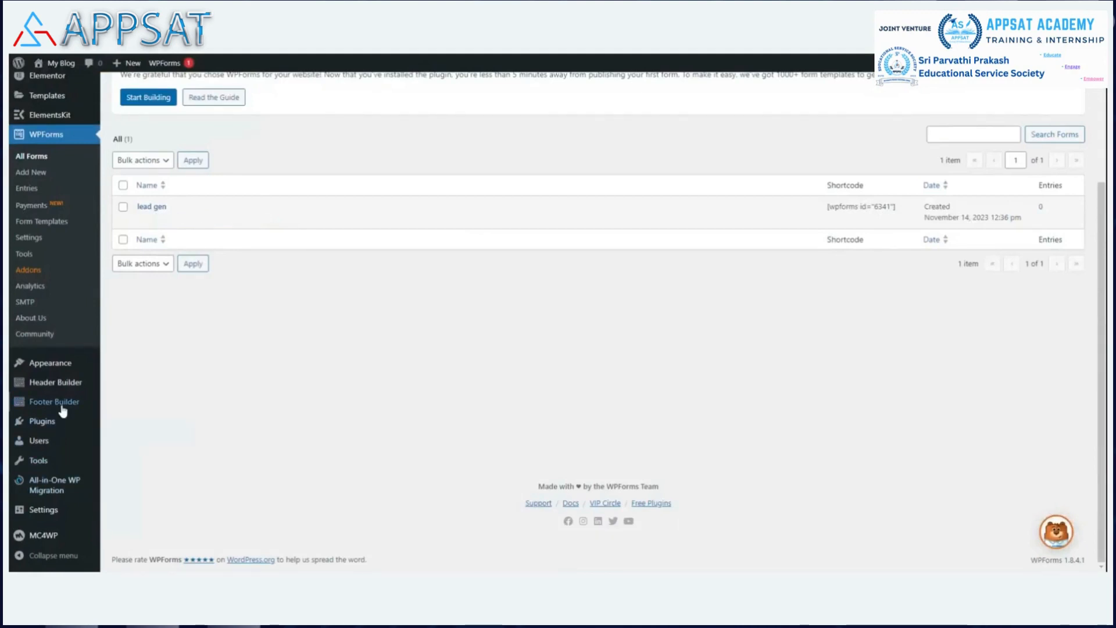
Go to Appearance > Menus from the admin sidebar.
mouse_move(58, 372)
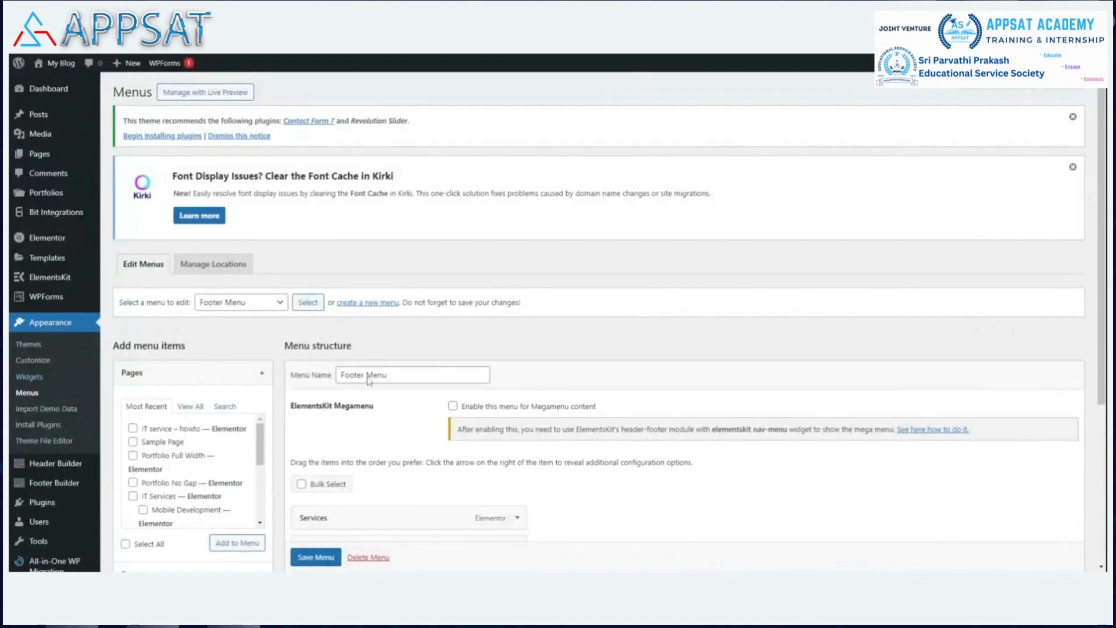
Load Main Menu (Primary) in the menu editor, showing Home, Company, Services and Projects.
scroll(779, 199, down, 2)
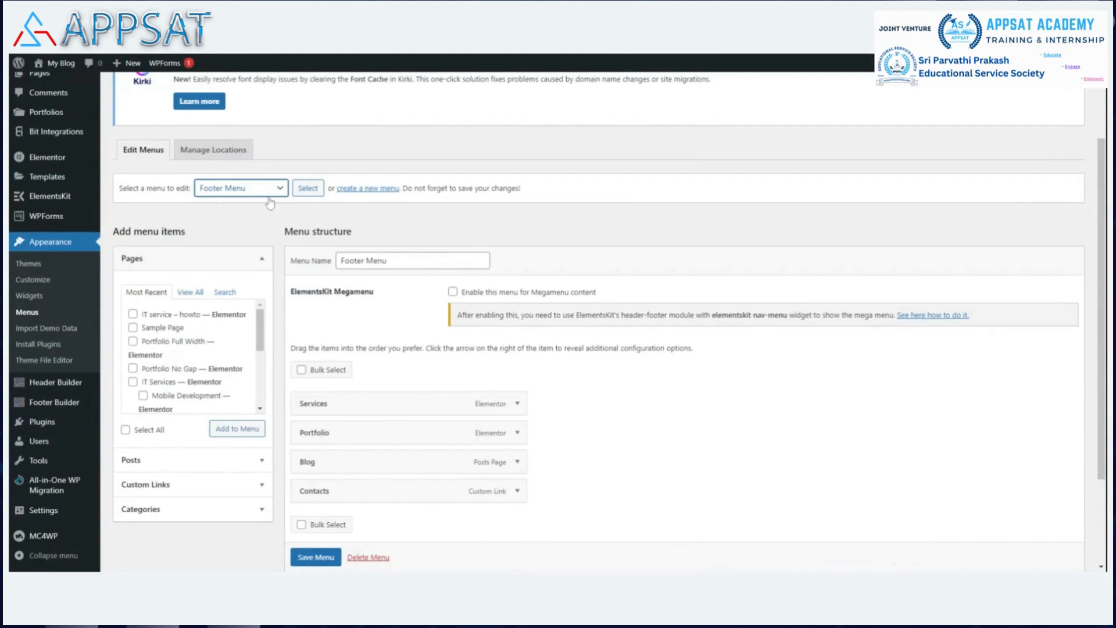
click(270, 203)
click(308, 188)
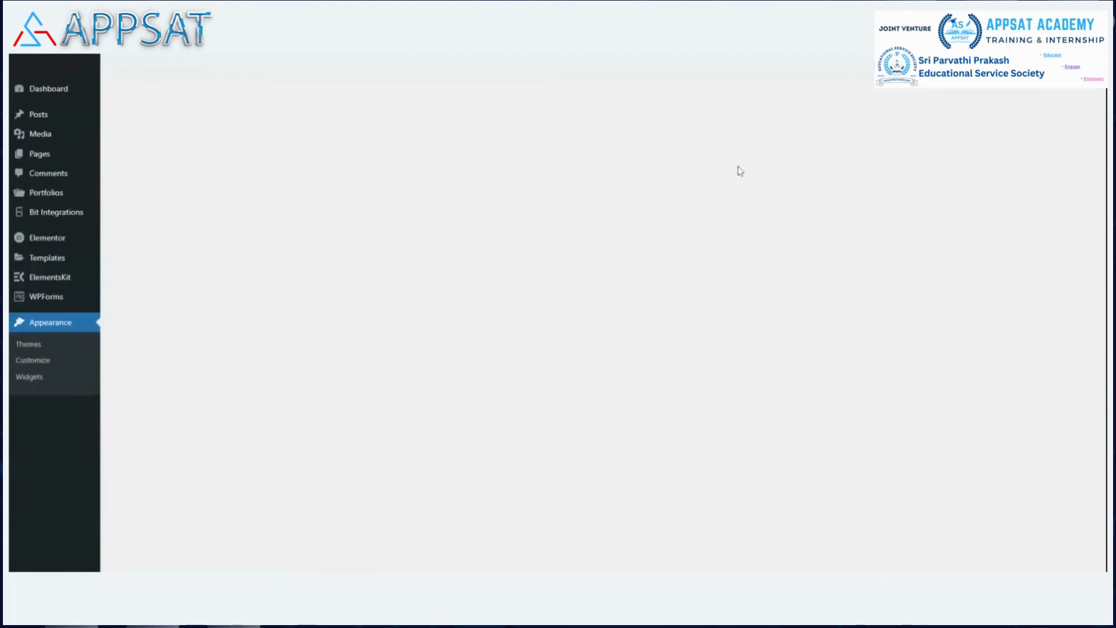
scroll(735, 163, down, 6)
scroll(731, 153, down, 5)
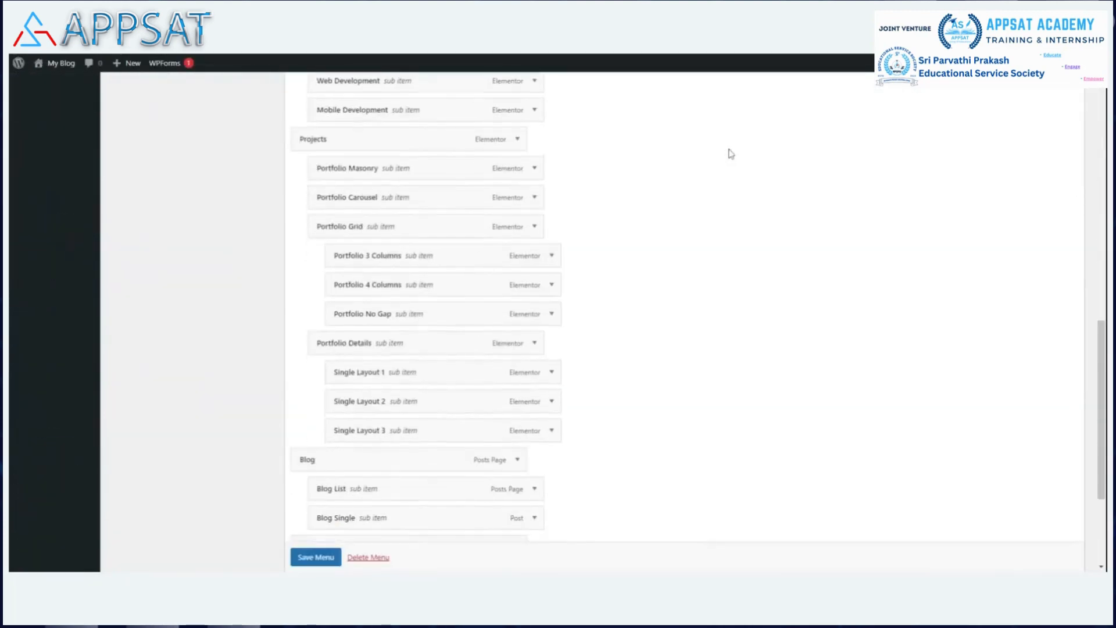
scroll(731, 154, up, 4)
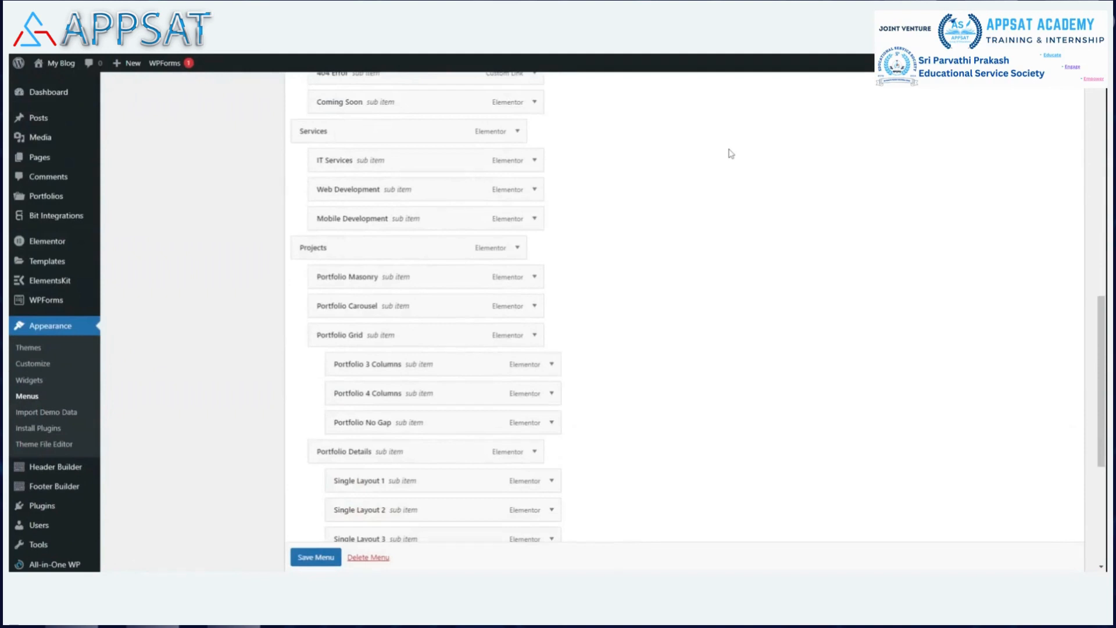
scroll(731, 154, up, 5)
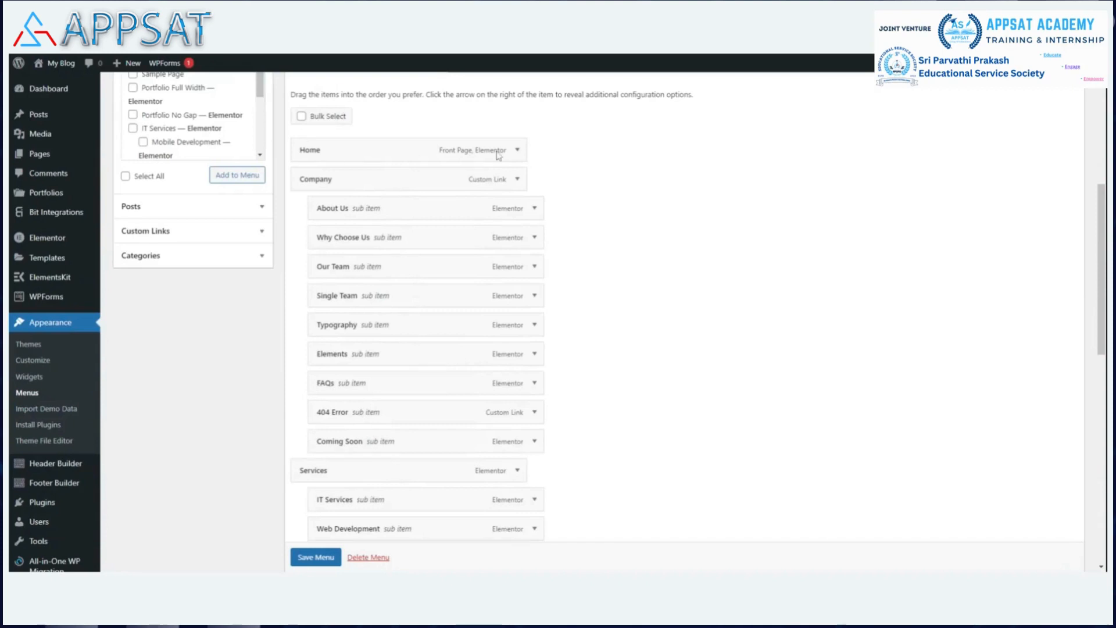
scroll(610, 173, up, 3)
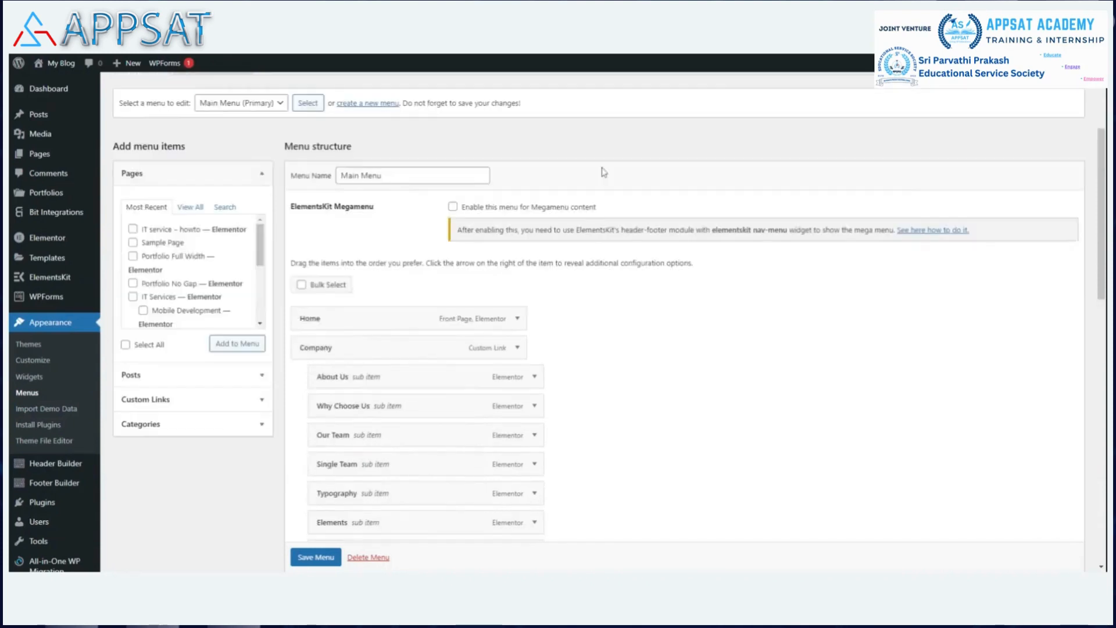
Remove the Company item from the Main Menu.
scroll(523, 191, down, 2)
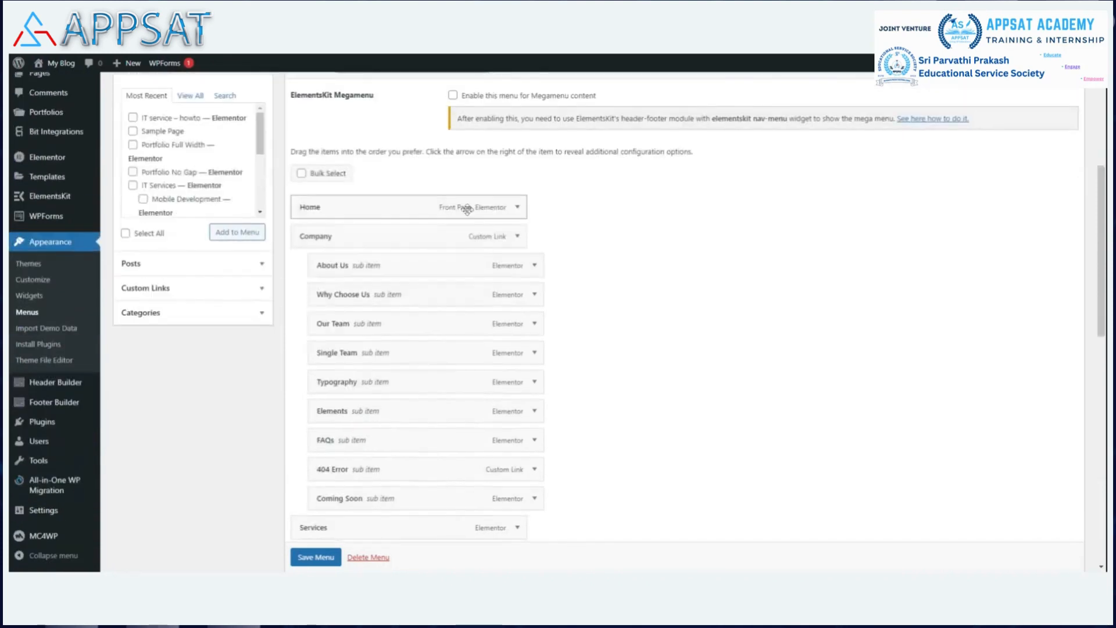
click(517, 208)
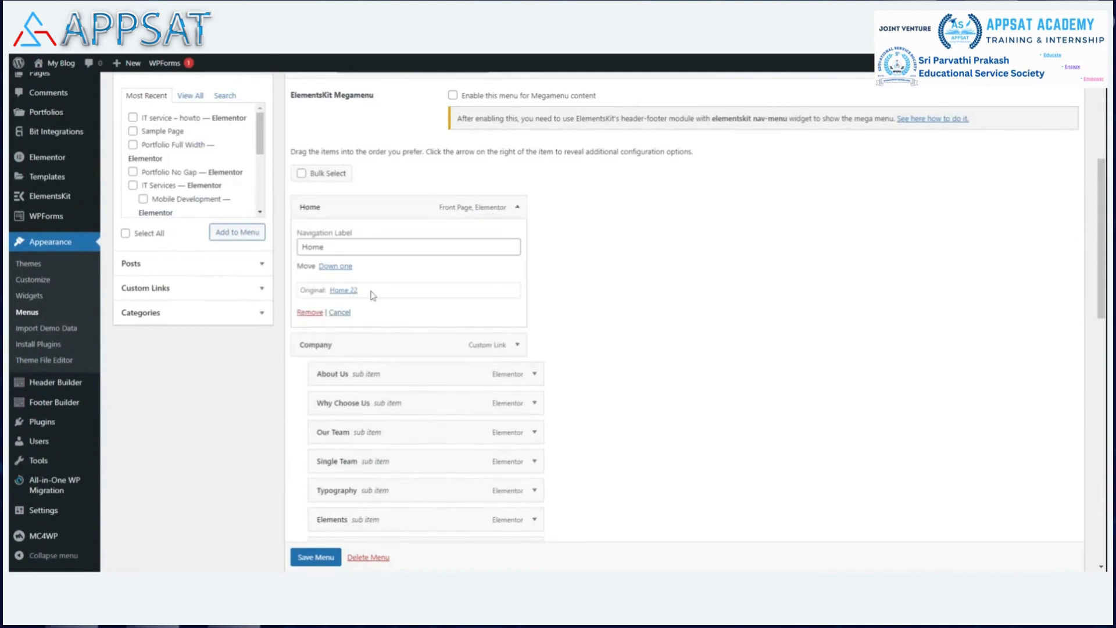
click(517, 209)
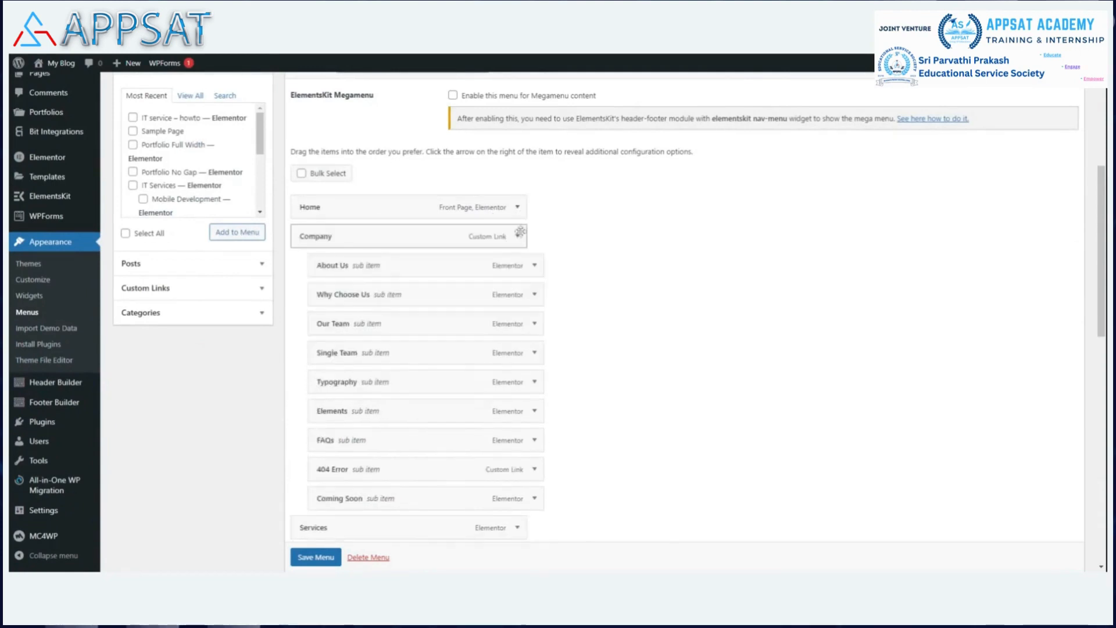
click(517, 237)
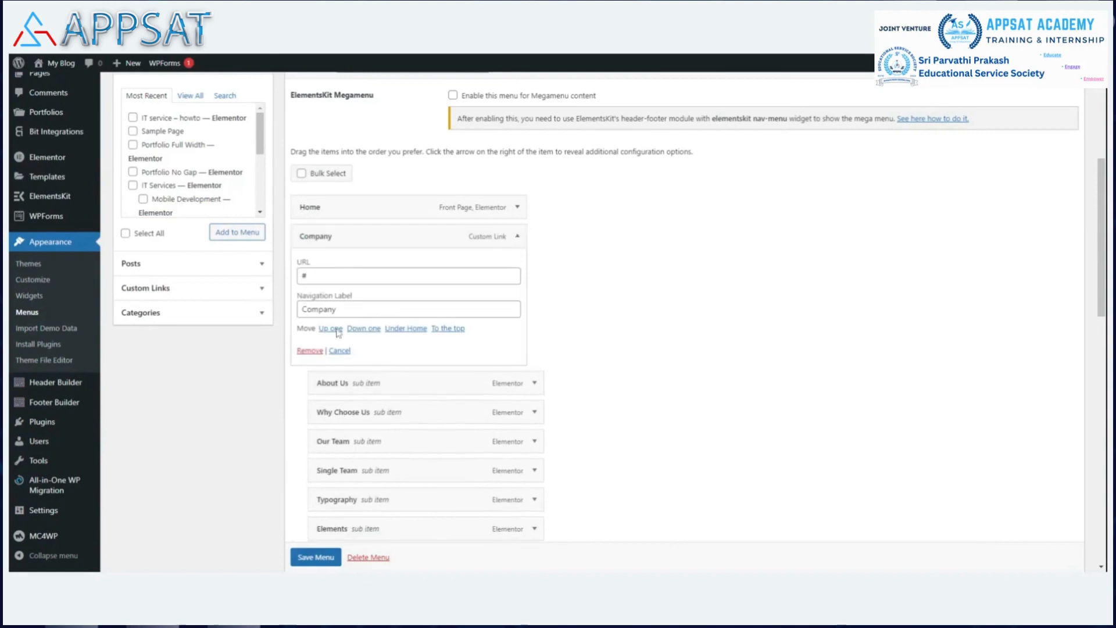
click(302, 349)
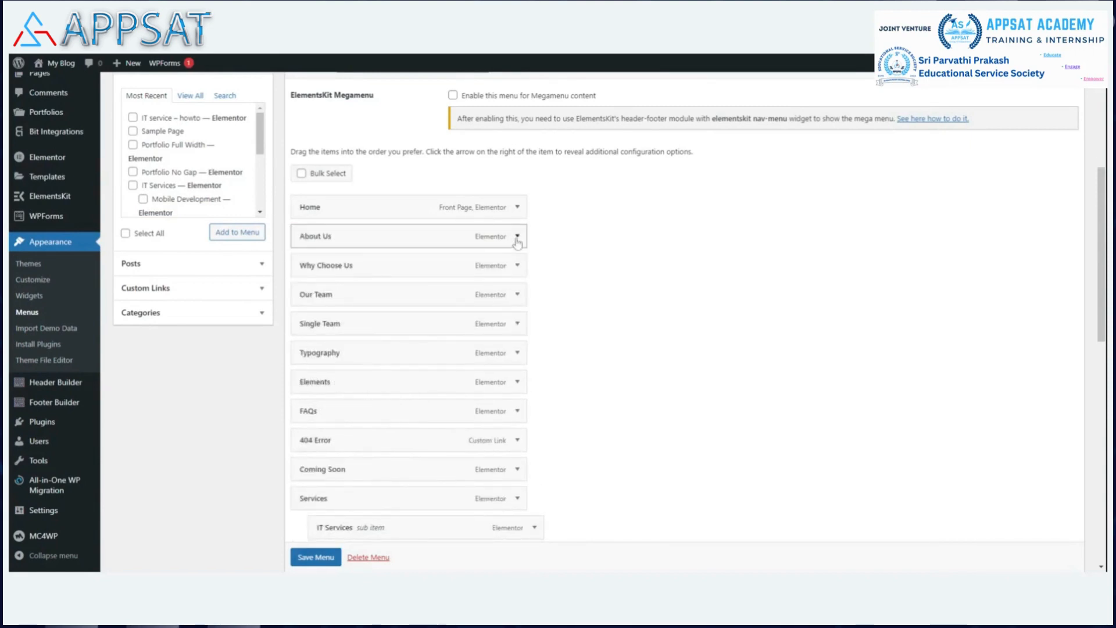
With Bulk Select on, mark About Us, Why Choose Us, Our Team, Single Team, Typography, Elements, FAQs, 404 Error, Coming Soon and Services.
click(302, 173)
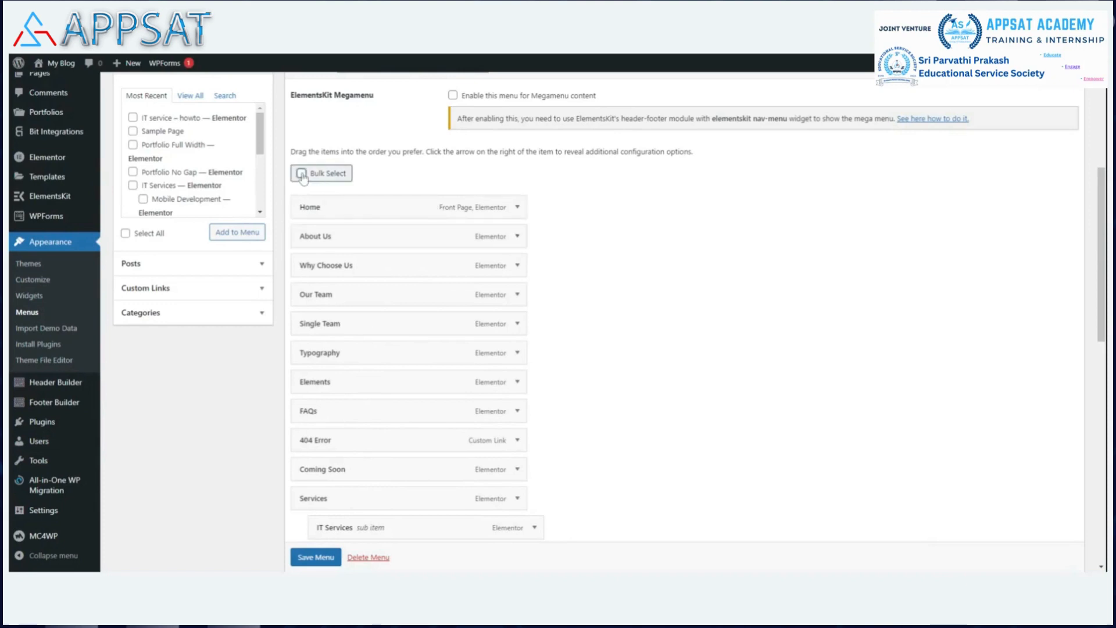
click(304, 236)
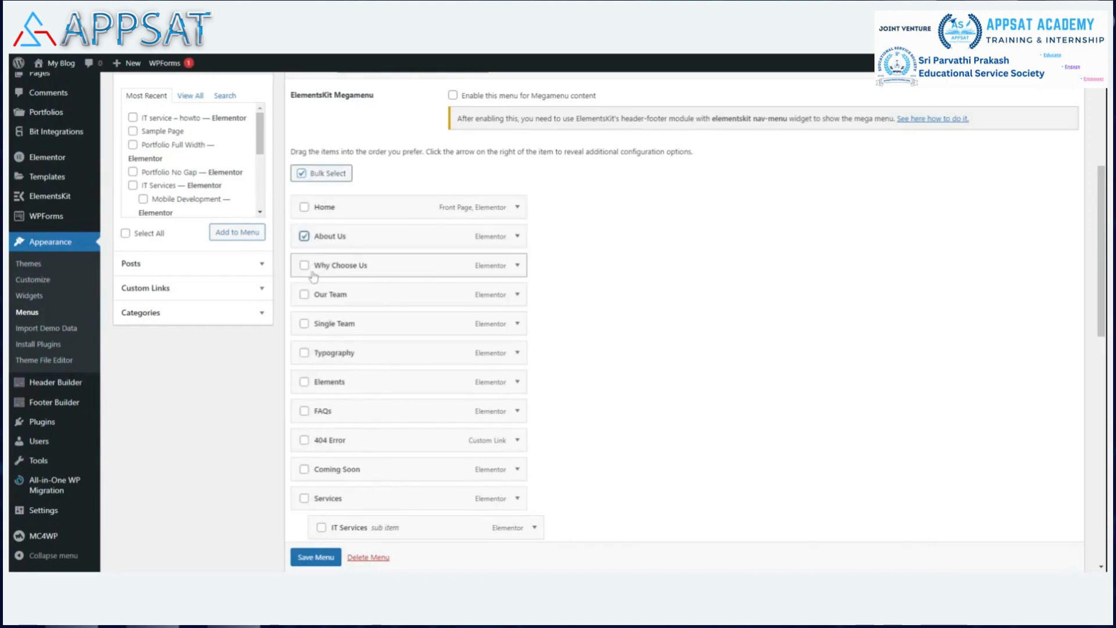
click(304, 265)
click(304, 294)
click(304, 324)
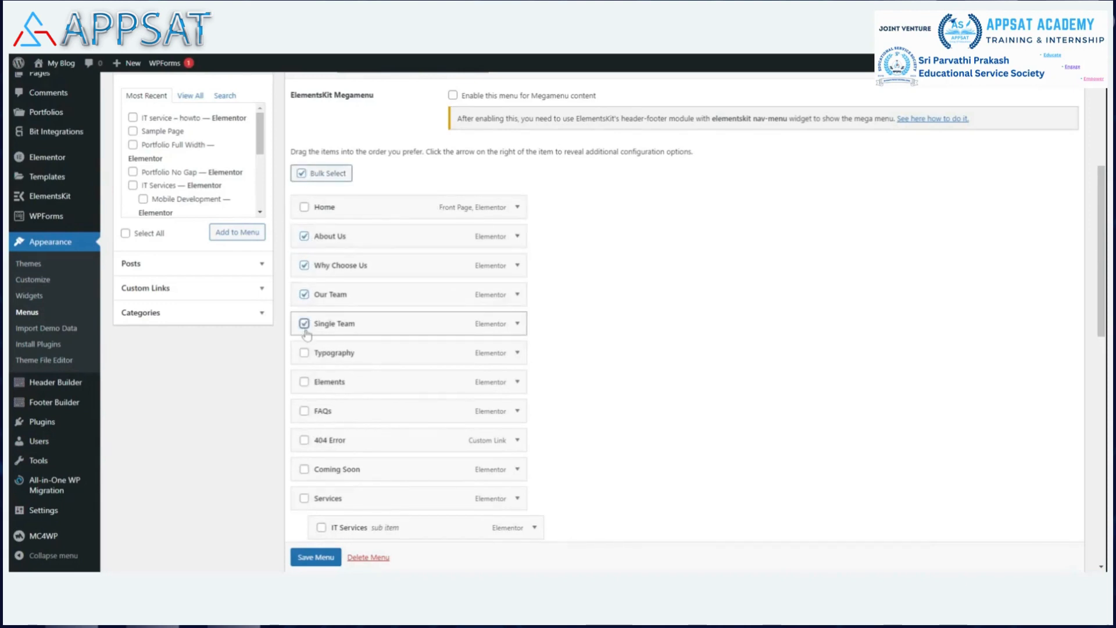
click(304, 353)
click(305, 382)
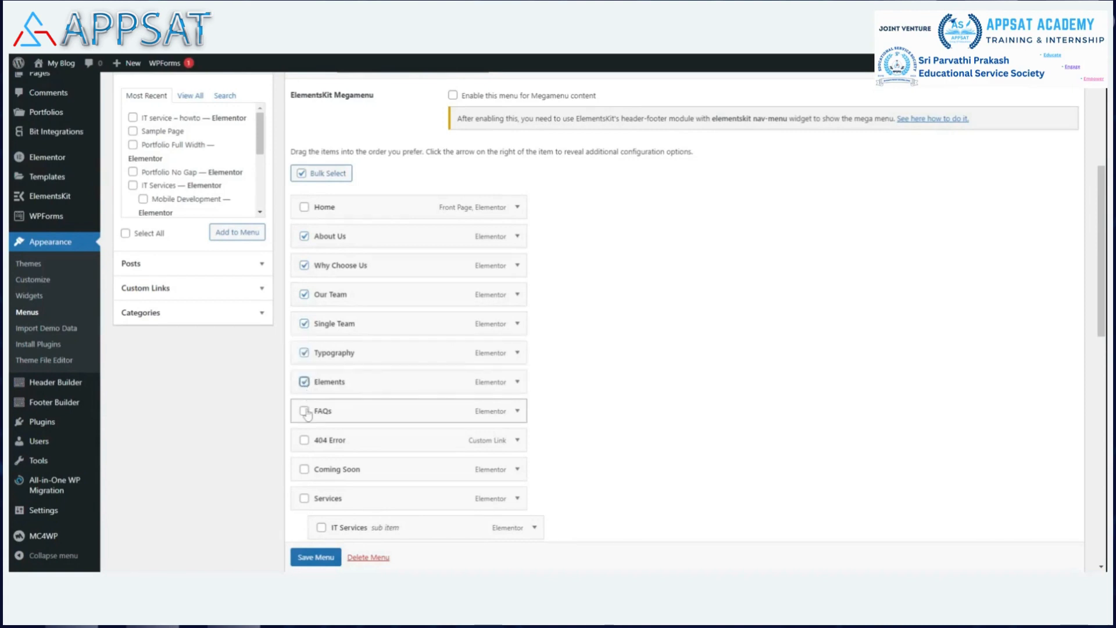
click(304, 412)
click(304, 440)
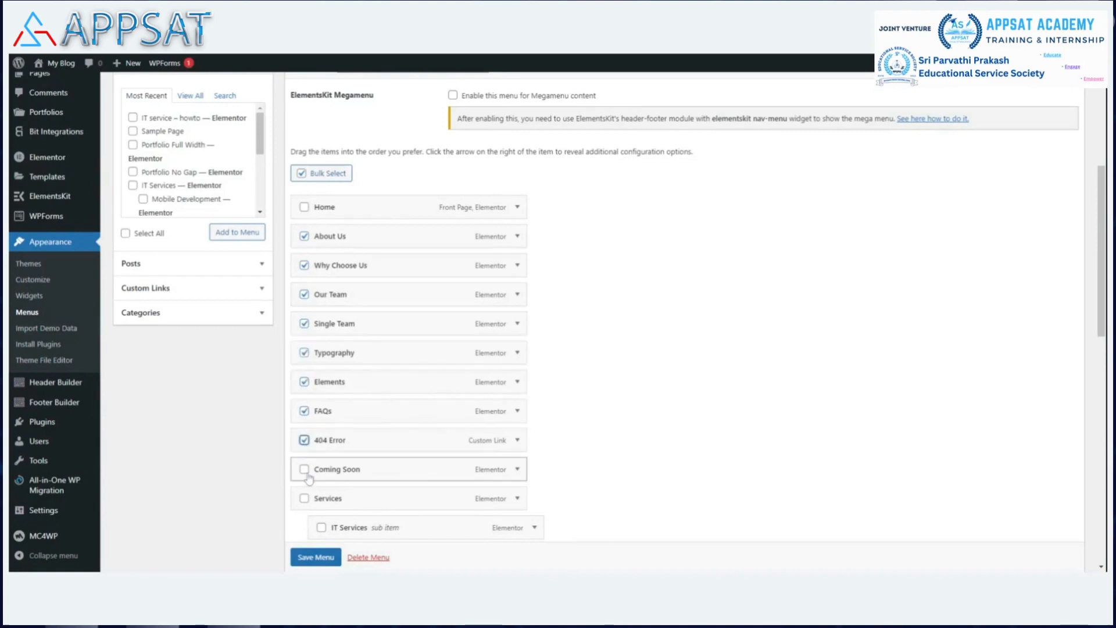
click(304, 469)
click(304, 499)
Mark IT Services, Web Development, Mobile Development, Projects, Portfolio Masonry and Portfolio Carousel for removal.
scroll(372, 325, down, 4)
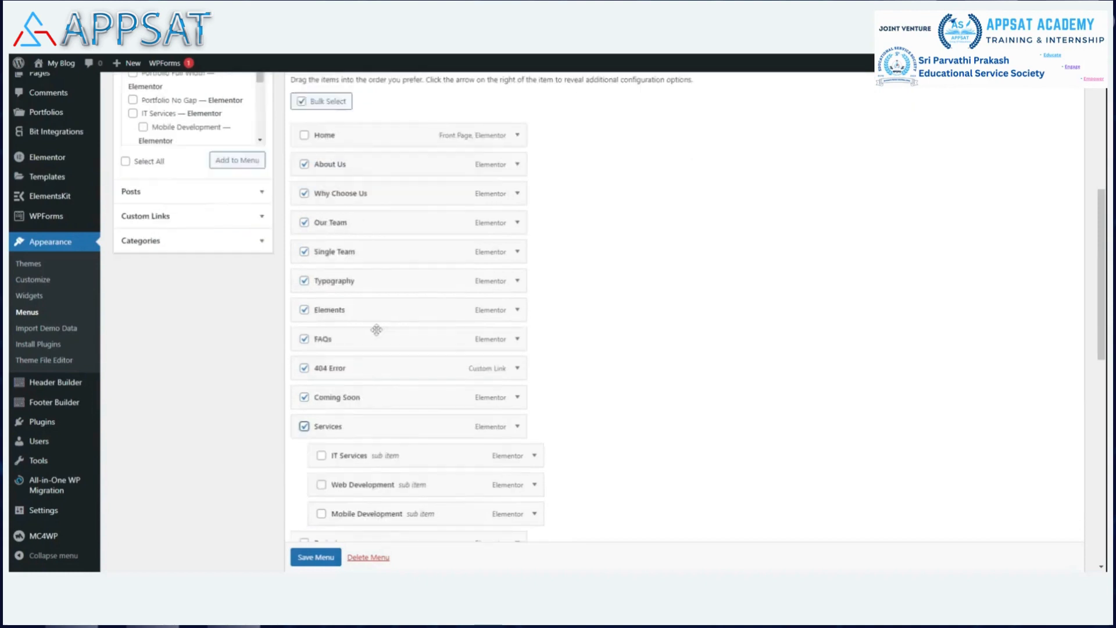
click(321, 299)
click(321, 328)
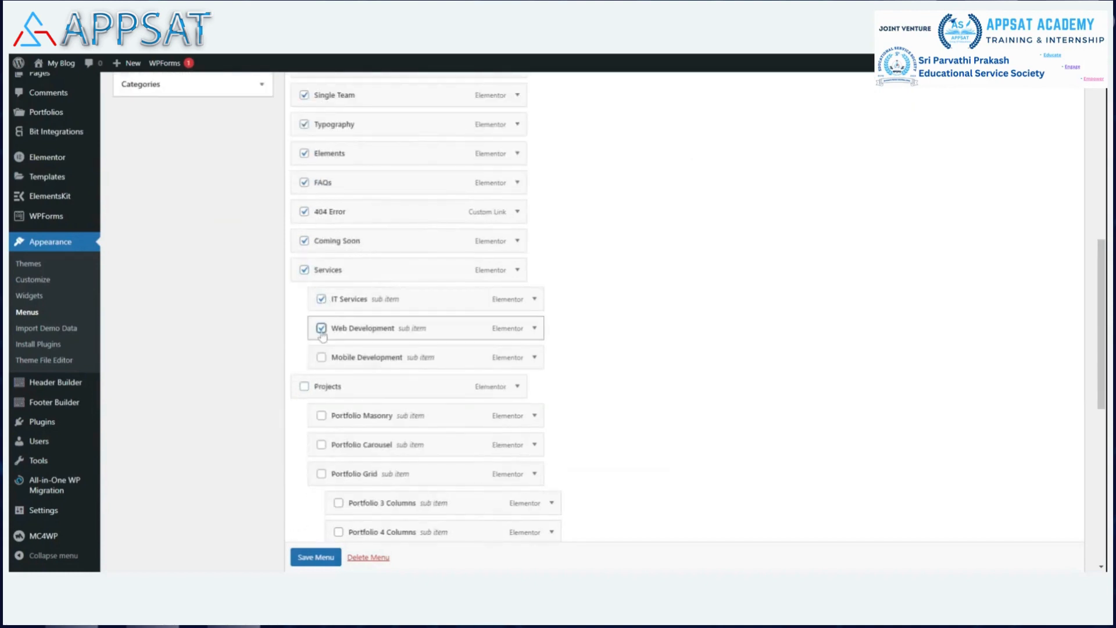
click(321, 357)
click(304, 386)
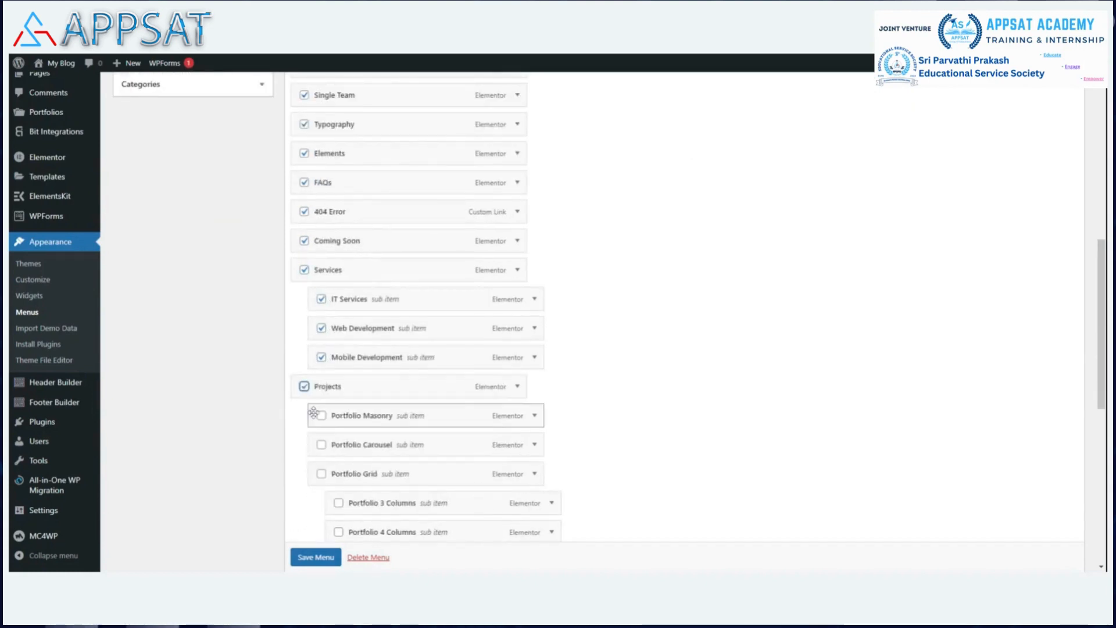
click(321, 415)
click(321, 444)
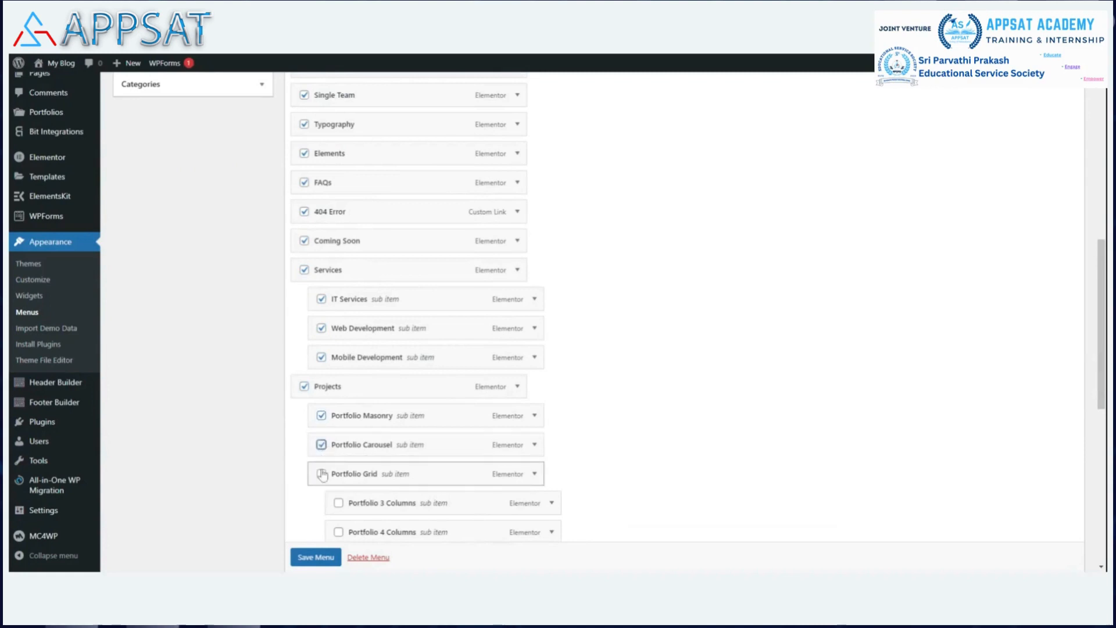
Mark Portfolio 3/4 Columns, No Gap, Details, Single Layout 1–3, Blog, Blog List and Contacts for removal.
scroll(394, 289, down, 2)
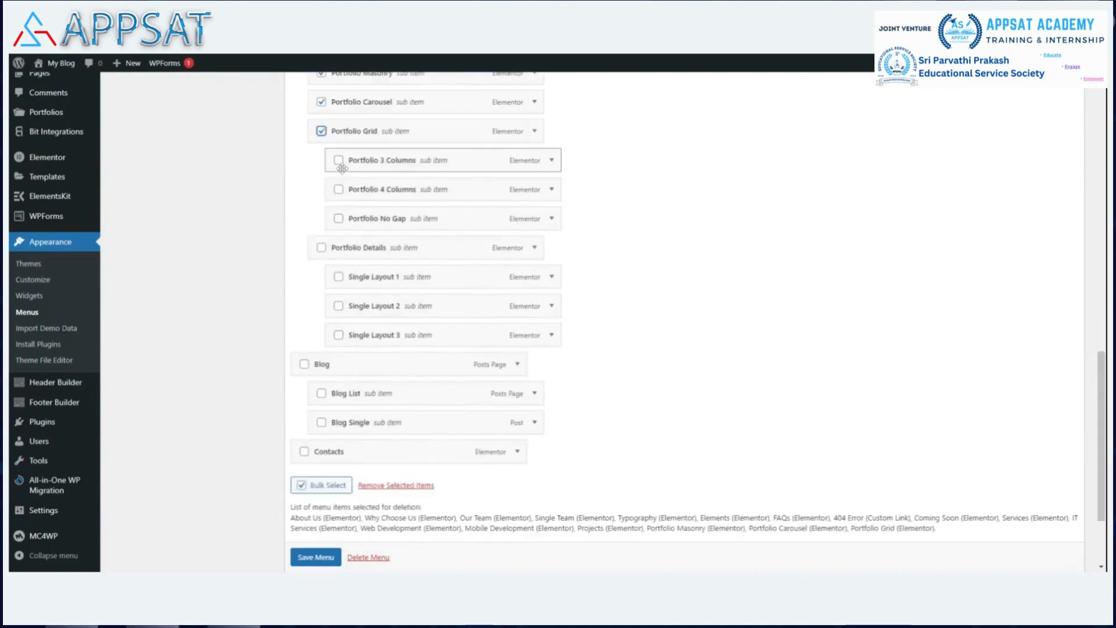
click(338, 162)
click(338, 189)
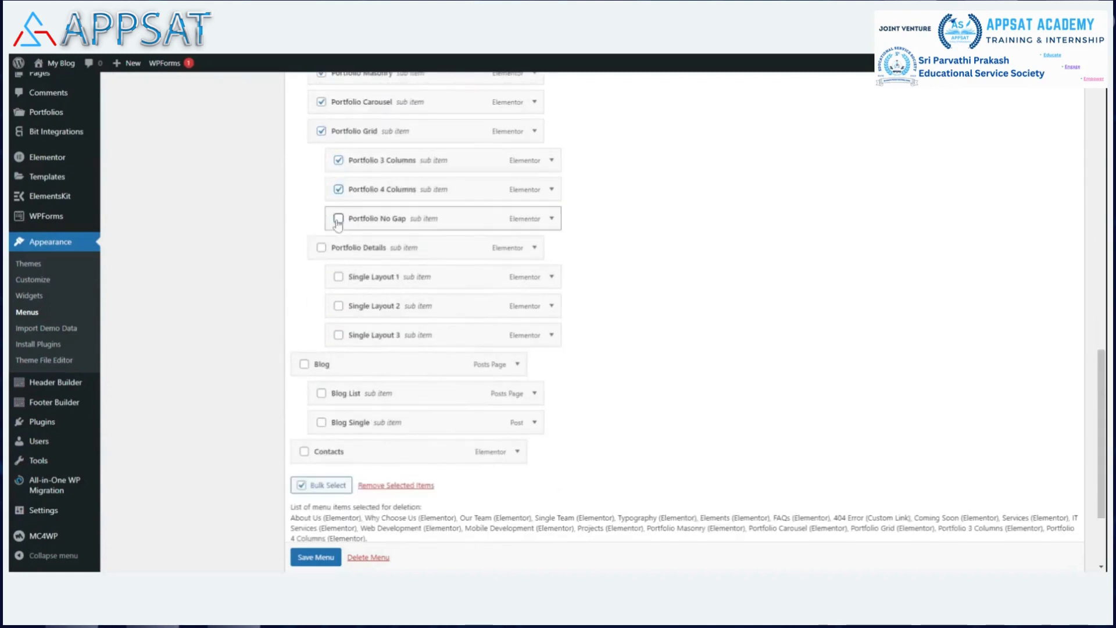
click(338, 218)
click(321, 248)
click(339, 277)
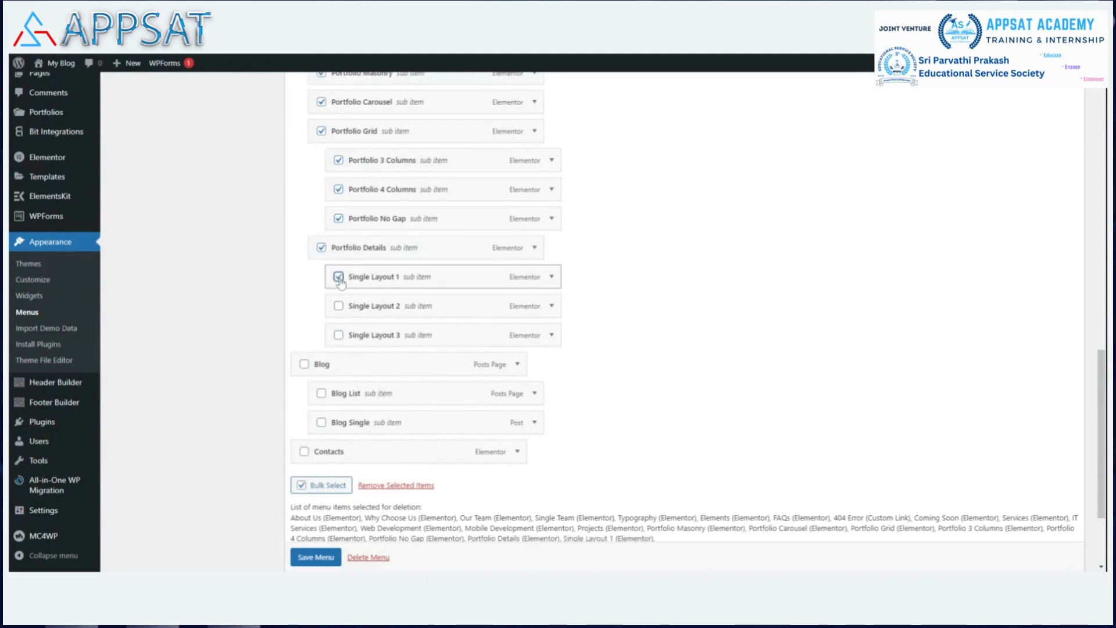
click(339, 306)
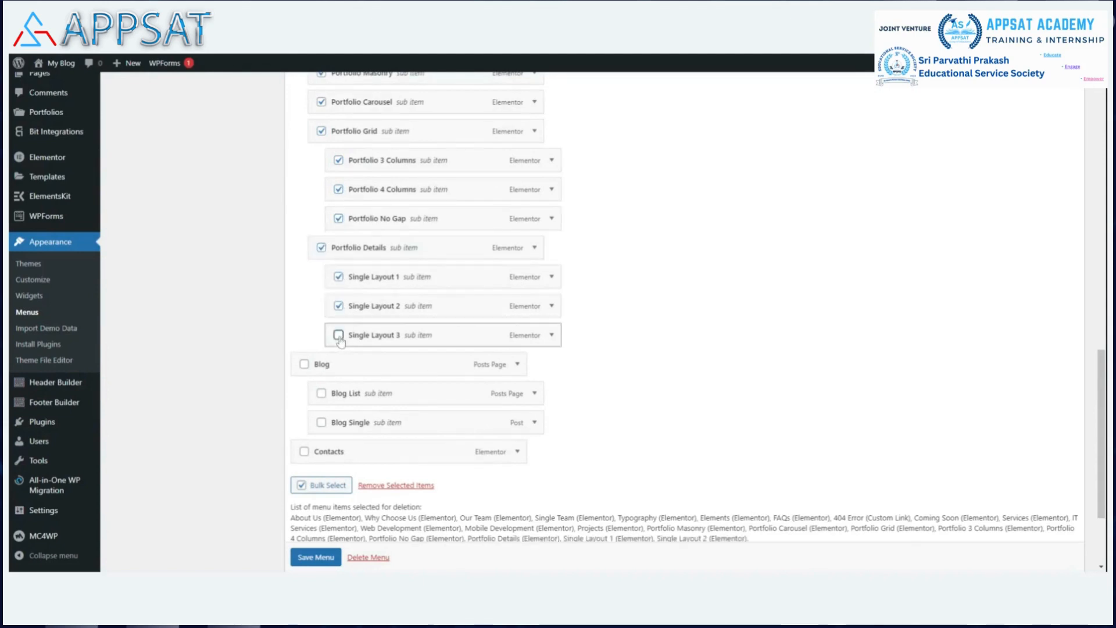
click(338, 335)
click(304, 364)
click(322, 394)
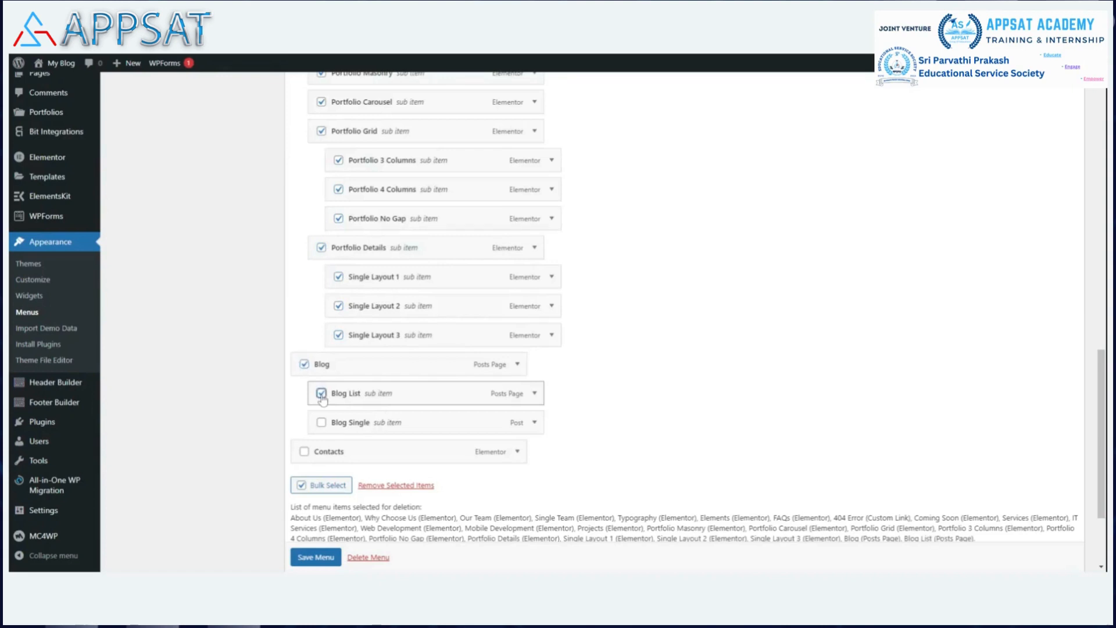
click(304, 452)
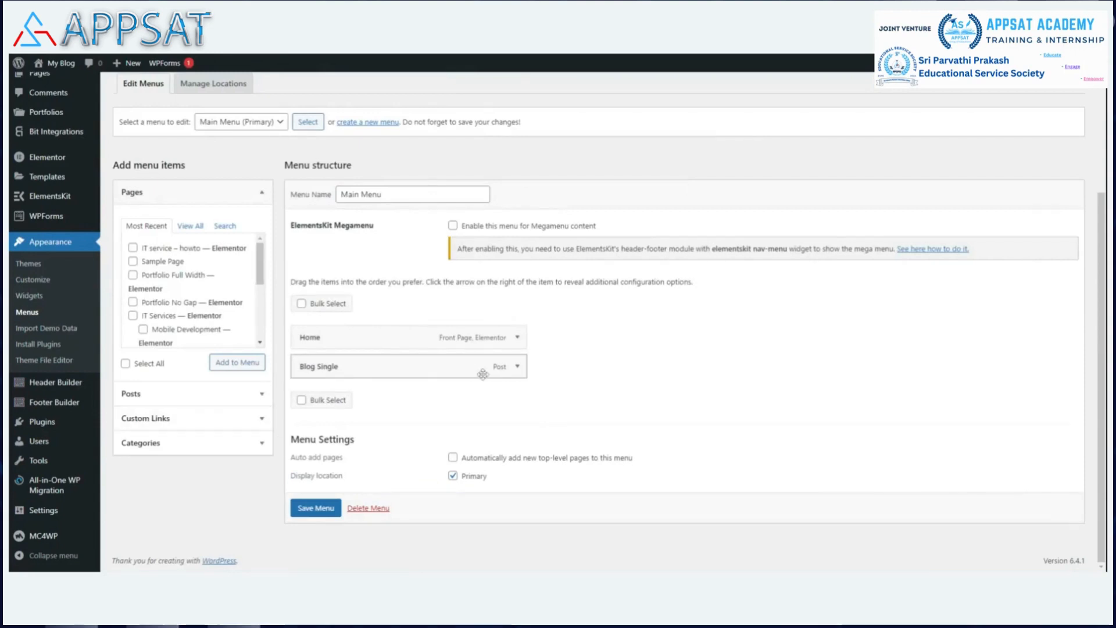
Replace Blog Single with the IT service – howto page in the Main Menu and save it.
click(518, 366)
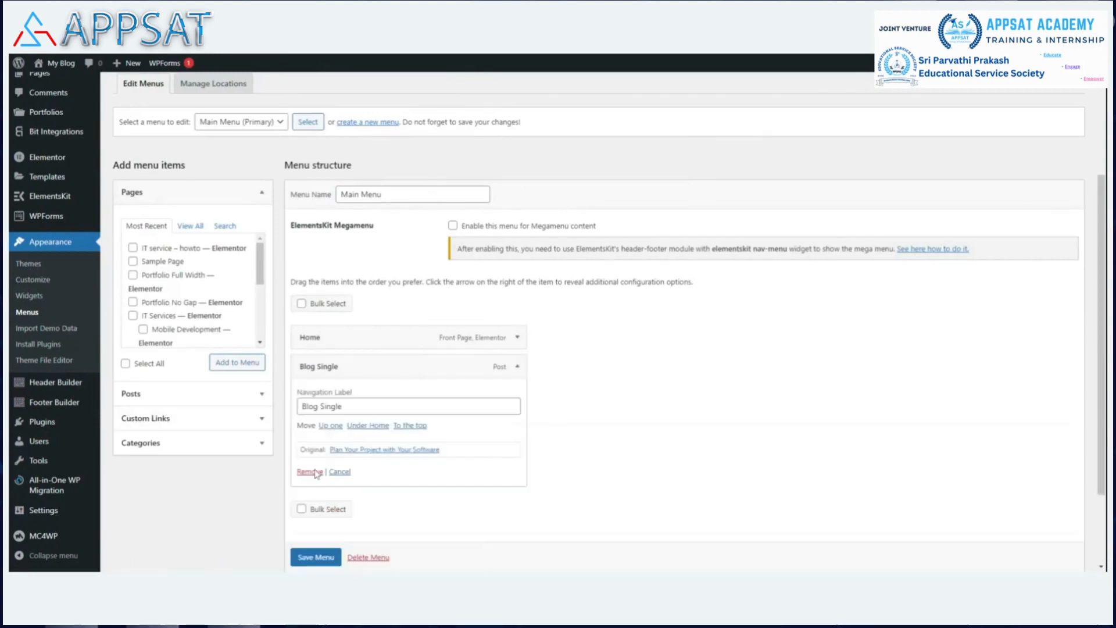
click(308, 471)
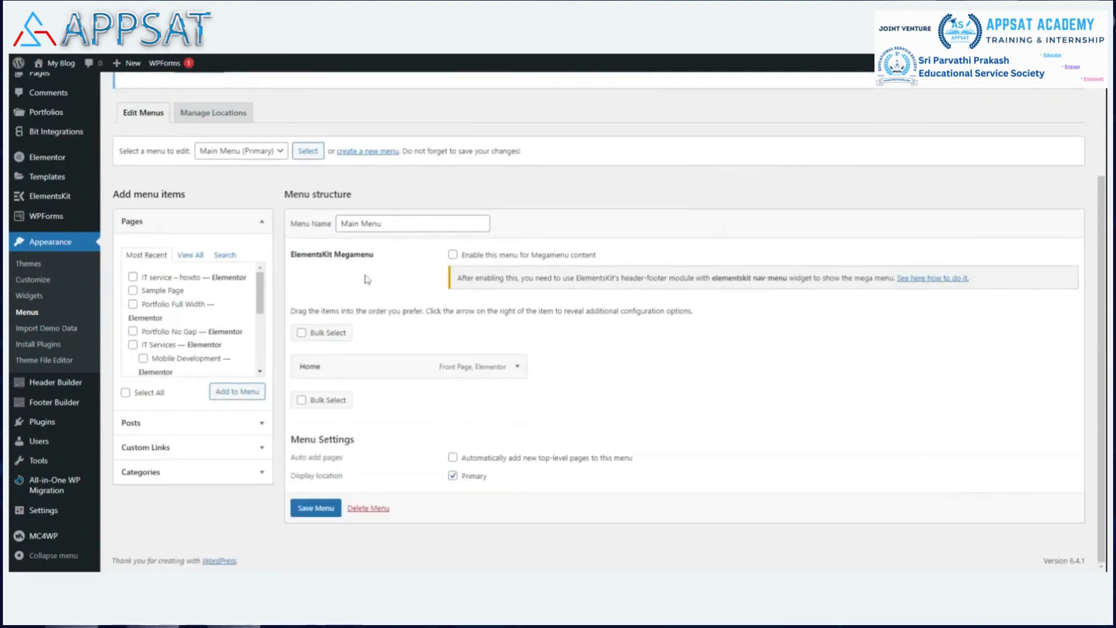
click(132, 276)
click(235, 392)
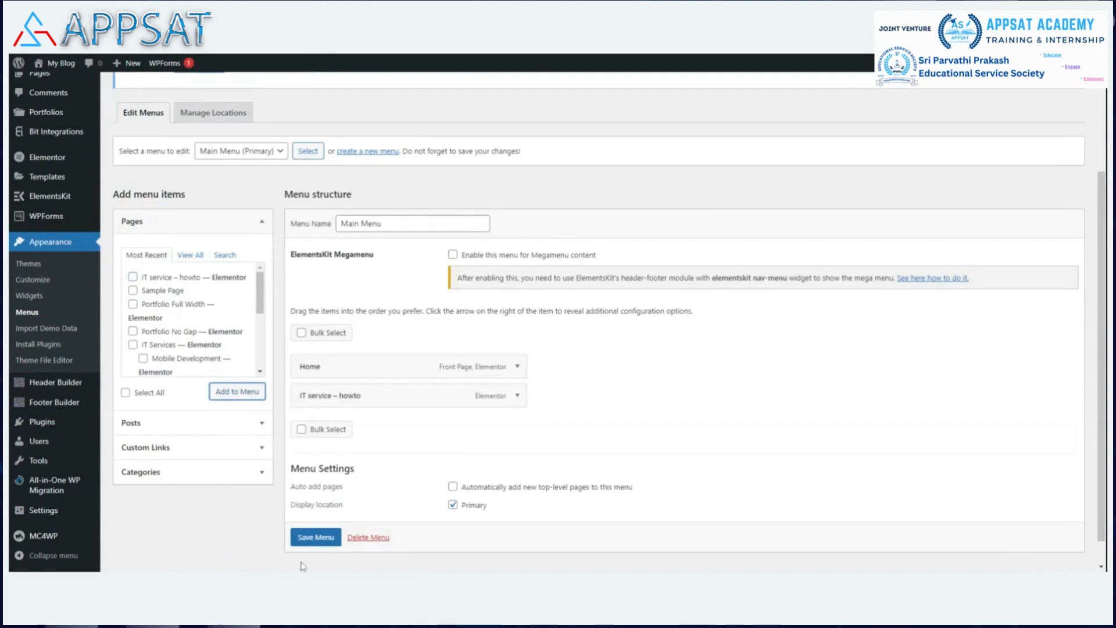
click(323, 538)
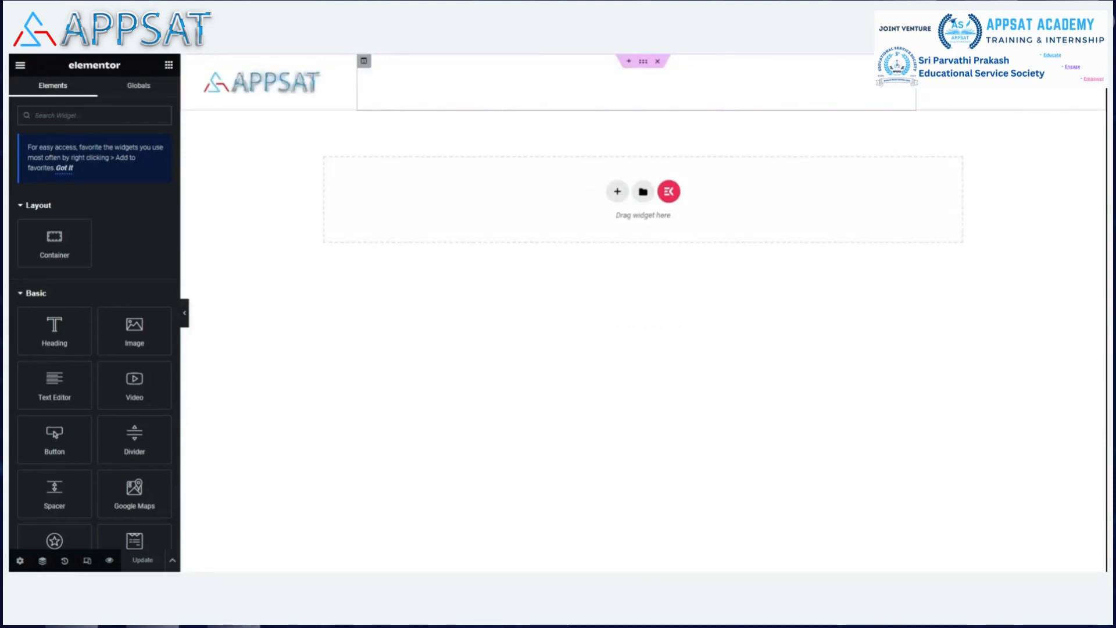
Set the header's OT Nav Menu alignment to Right and update the header.
click(910, 61)
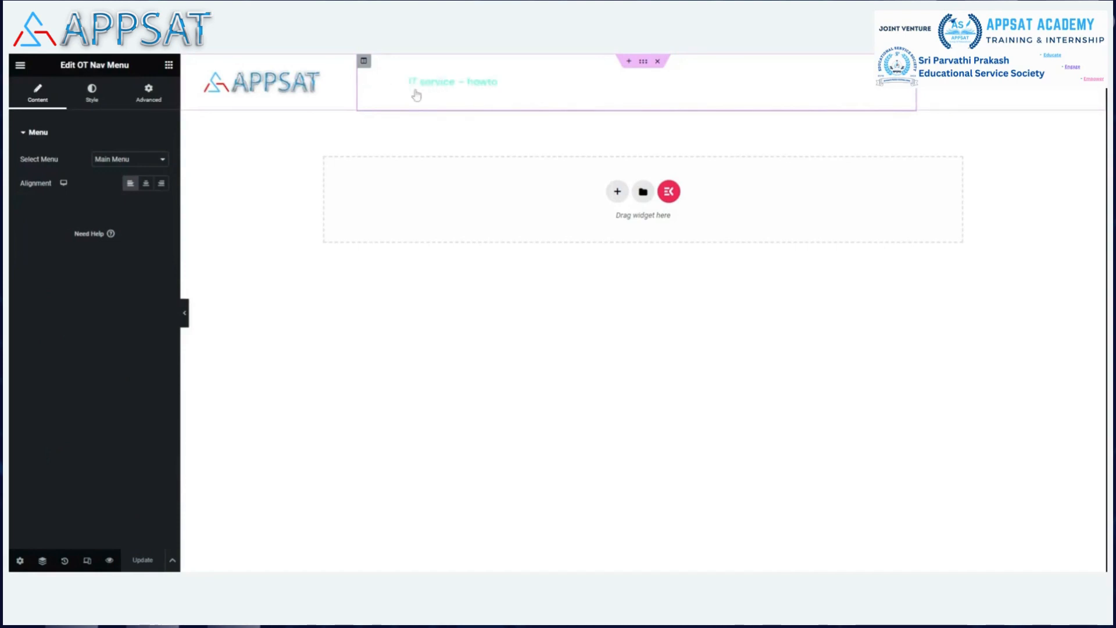
click(162, 185)
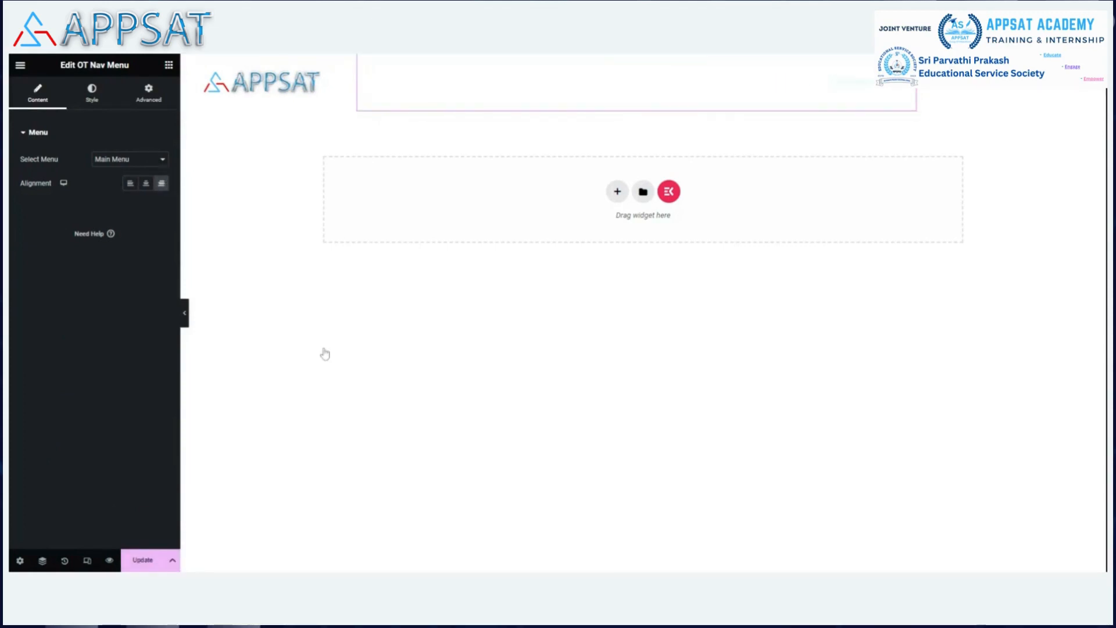
click(143, 560)
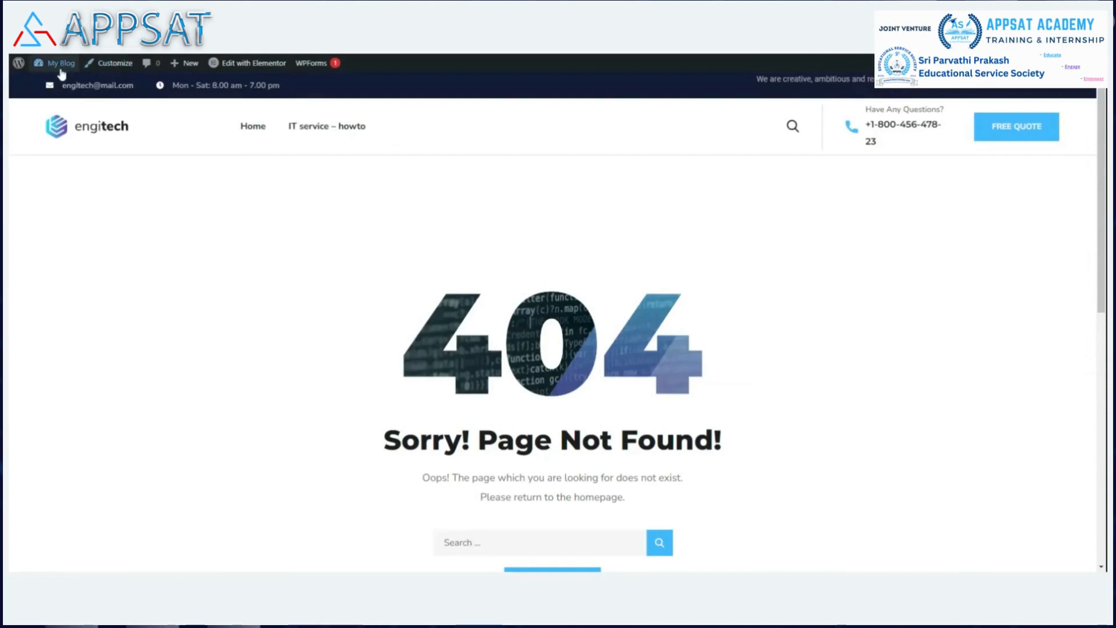
Go from the 404 page to the home page and scroll through it.
mouse_move(63, 74)
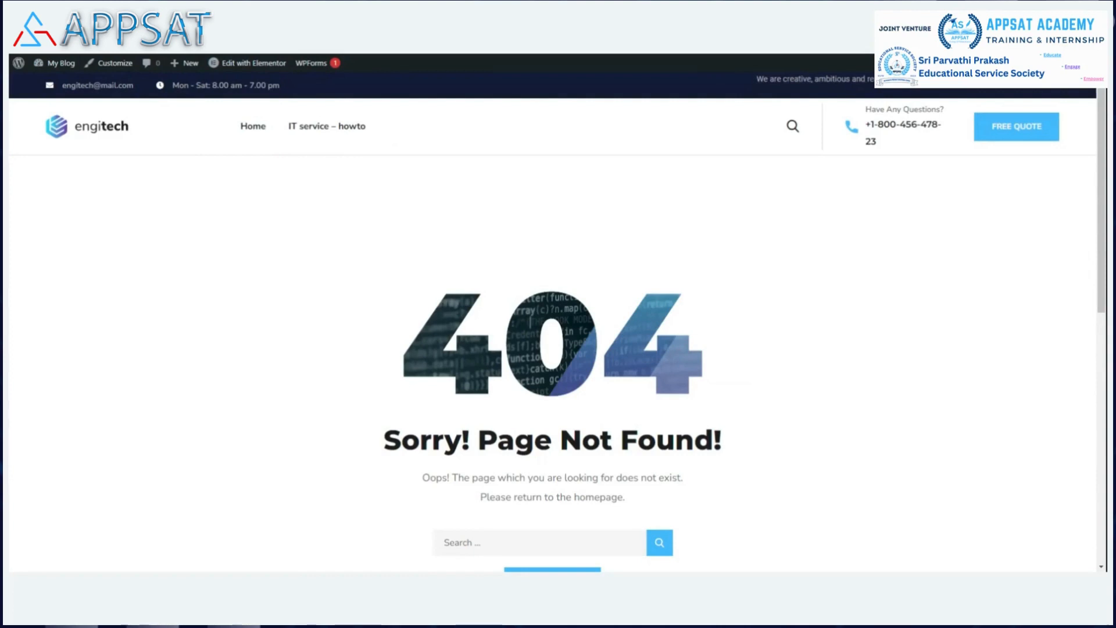
mouse_move(254, 63)
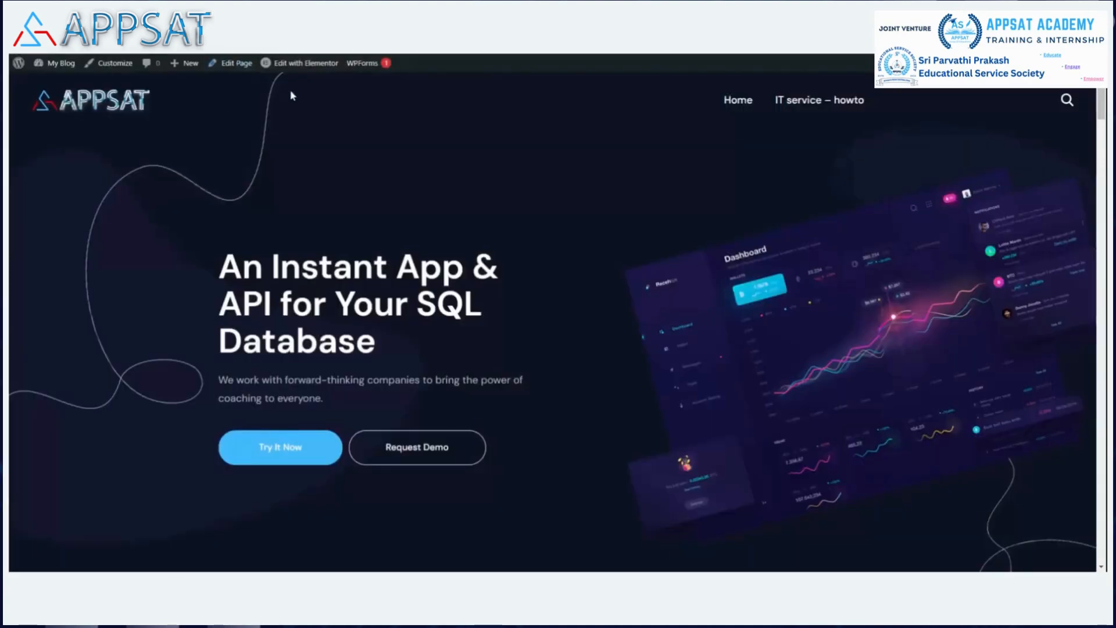
click(727, 102)
scroll(570, 243, down, 1)
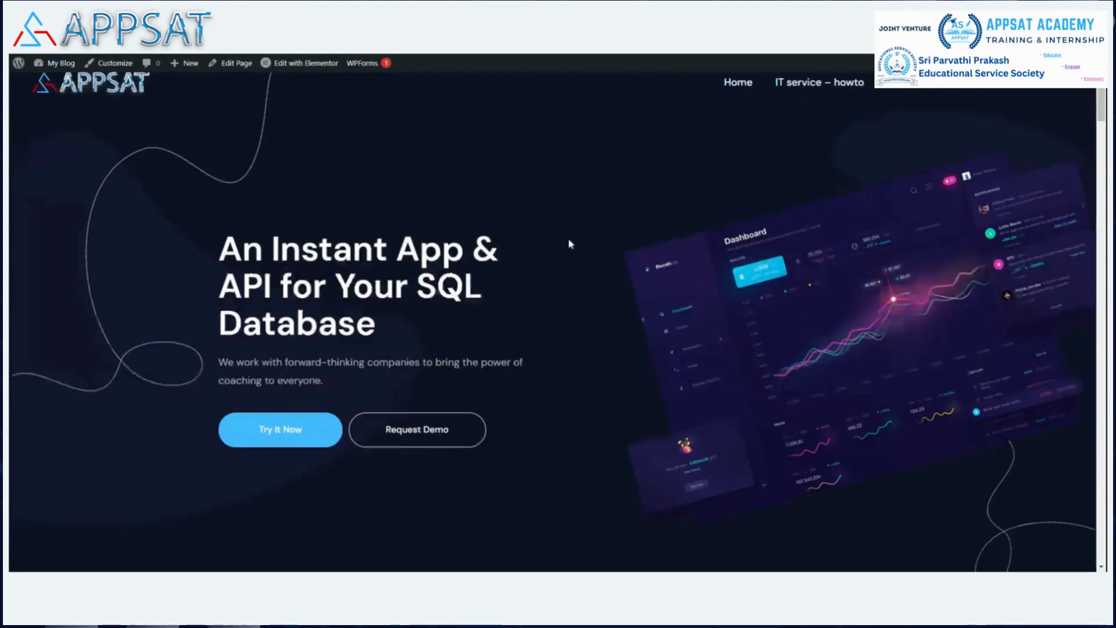
scroll(568, 239, down, 15)
scroll(564, 235, up, 9)
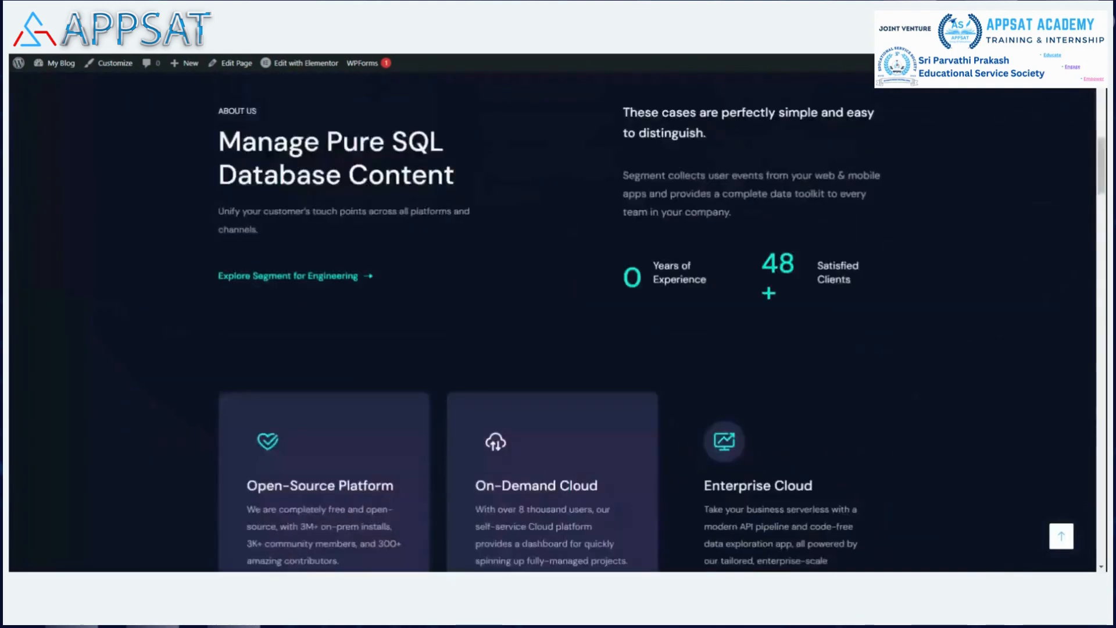
scroll(562, 219, up, 8)
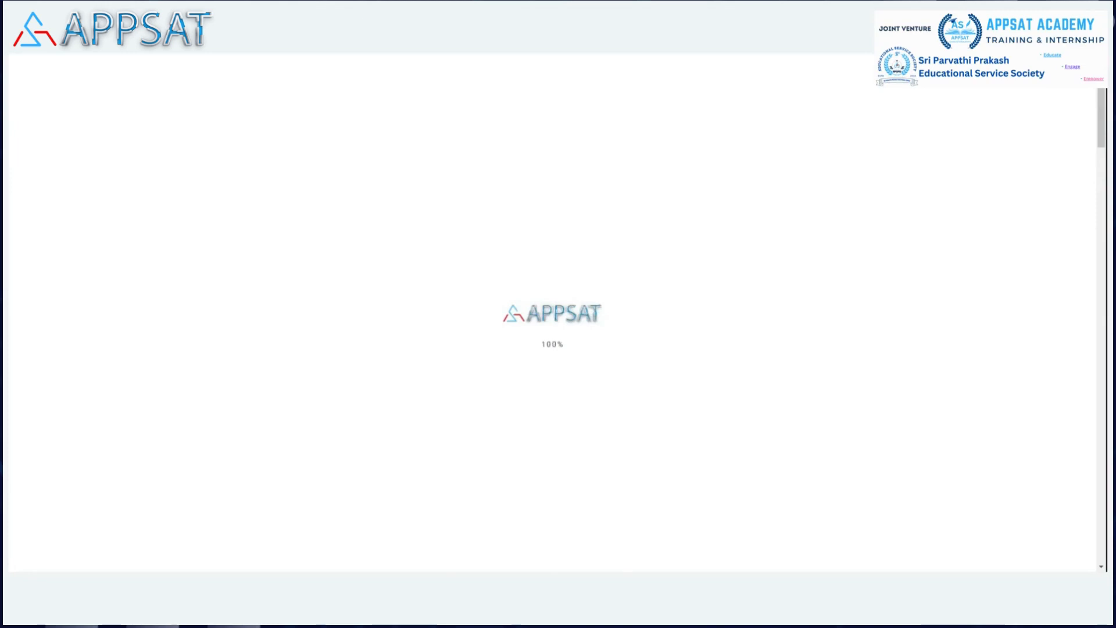
Scroll the IT service – howto page past the subscribe form to the footer, then open it via Edit Page.
scroll(639, 163, down, 4)
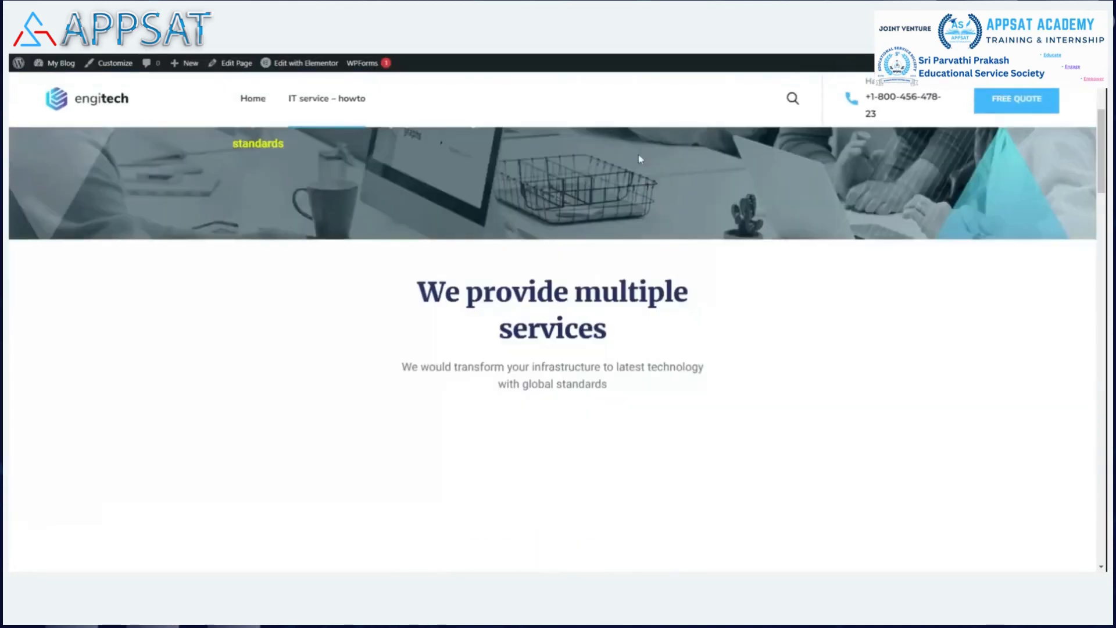
scroll(639, 162, down, 8)
scroll(640, 160, down, 10)
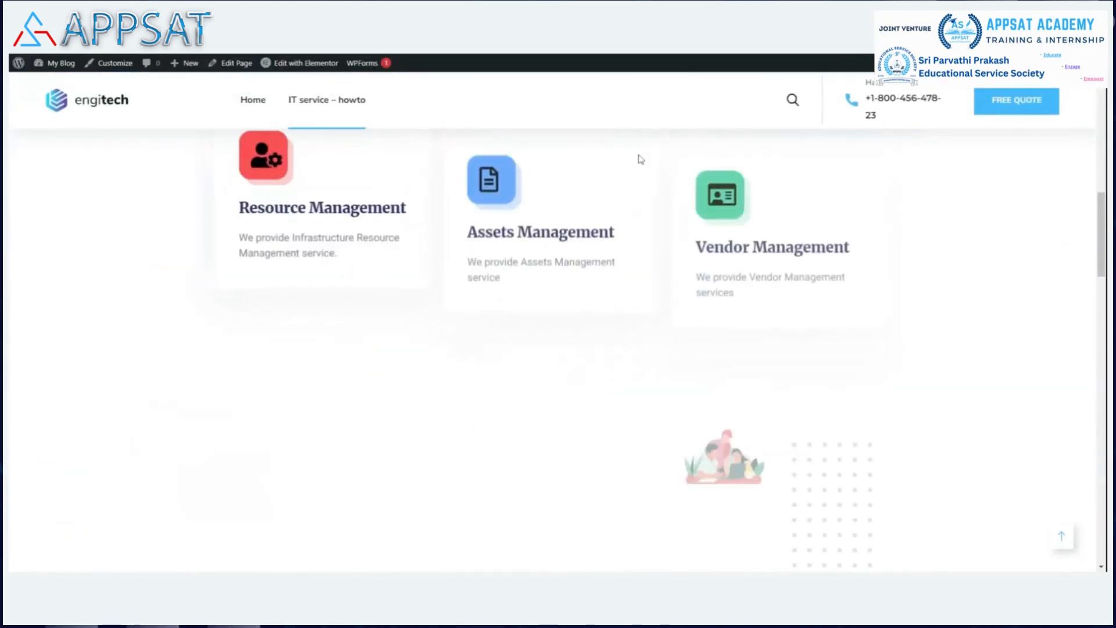
scroll(640, 159, down, 10)
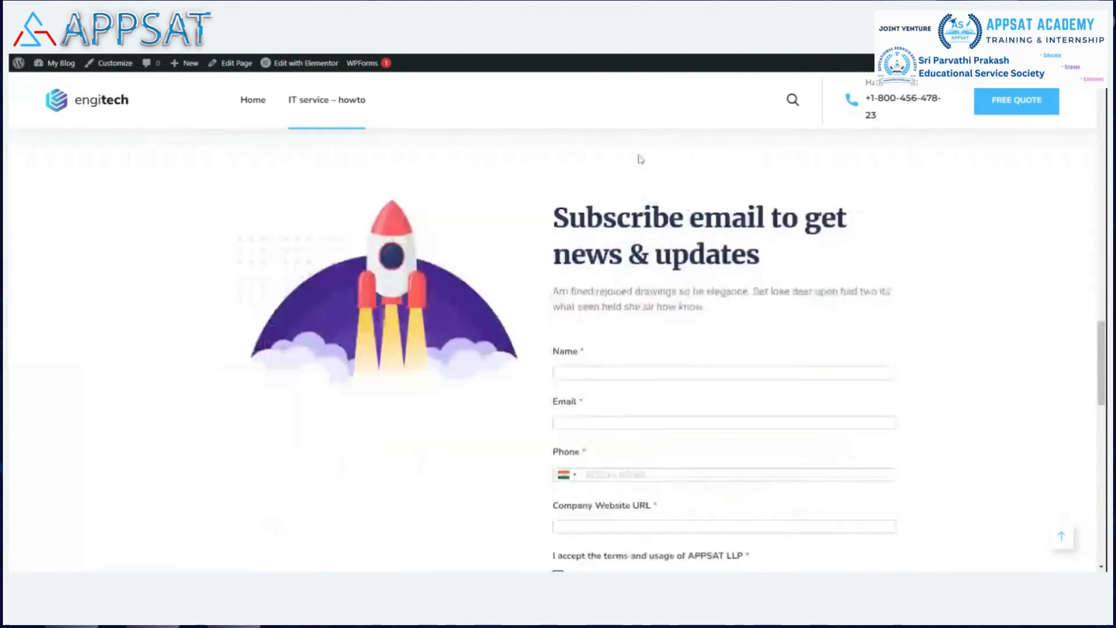
scroll(849, 227, up, 1)
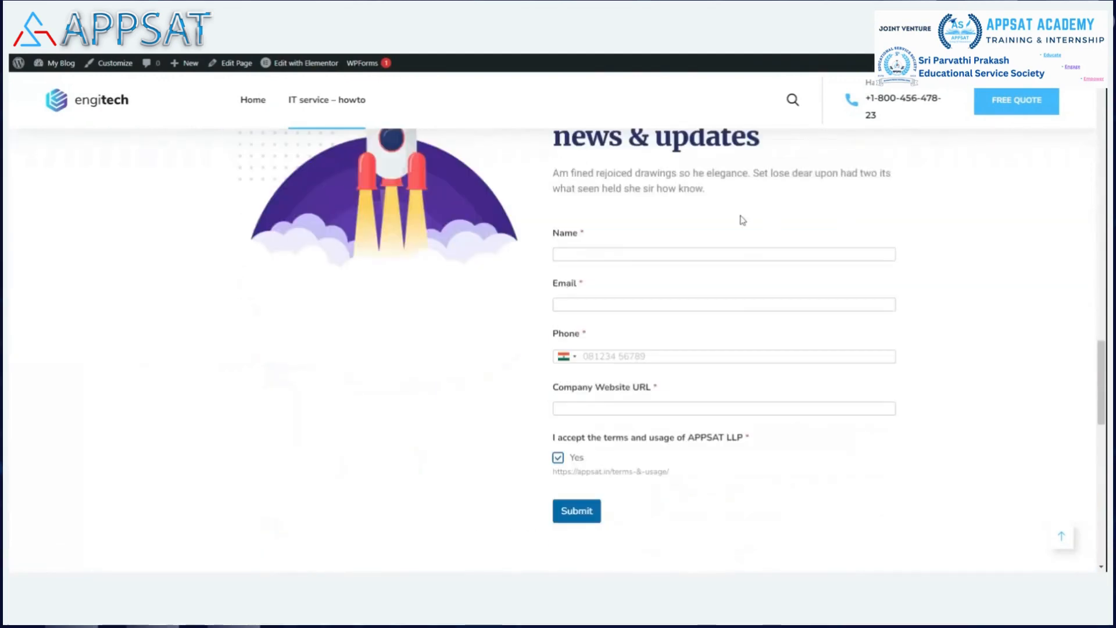
scroll(738, 256, down, 4)
scroll(726, 252, down, 3)
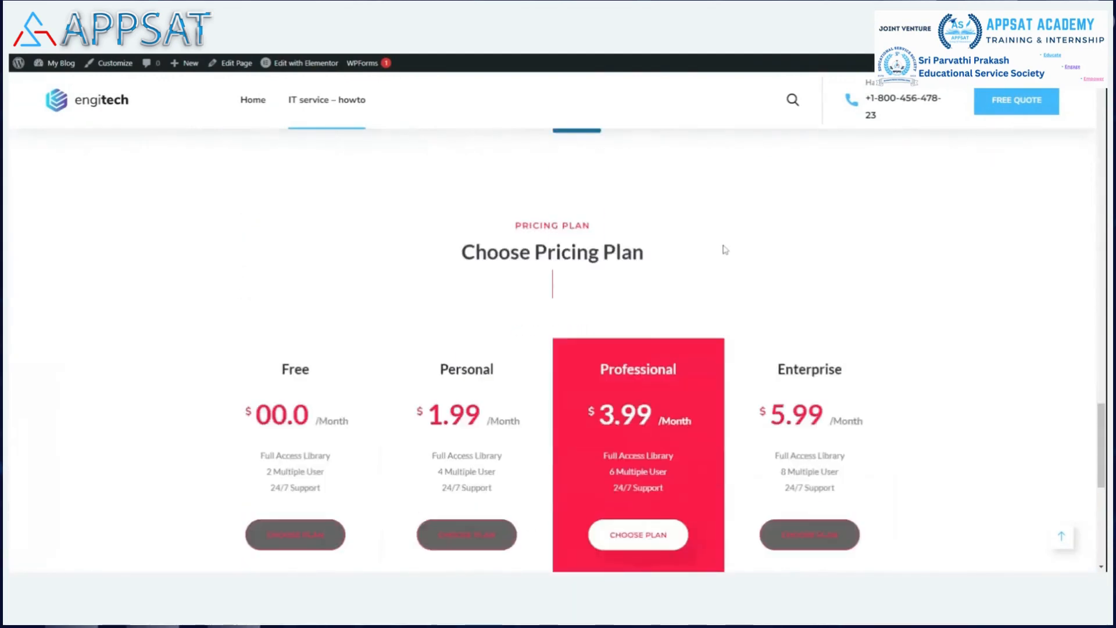
scroll(725, 249, down, 6)
scroll(724, 245, down, 2)
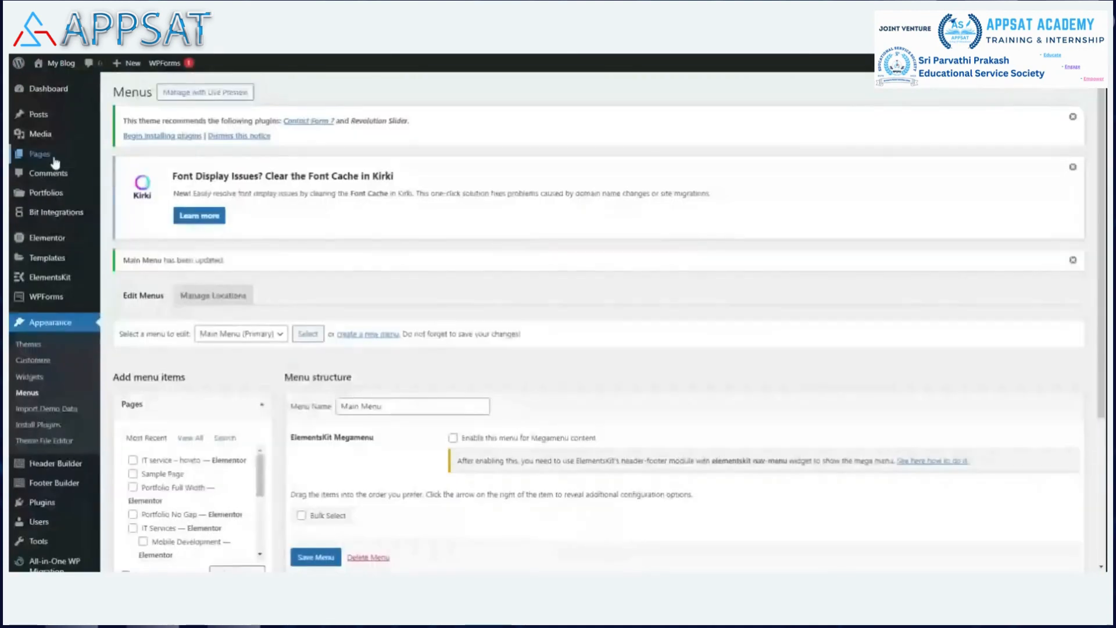
mouse_move(49, 153)
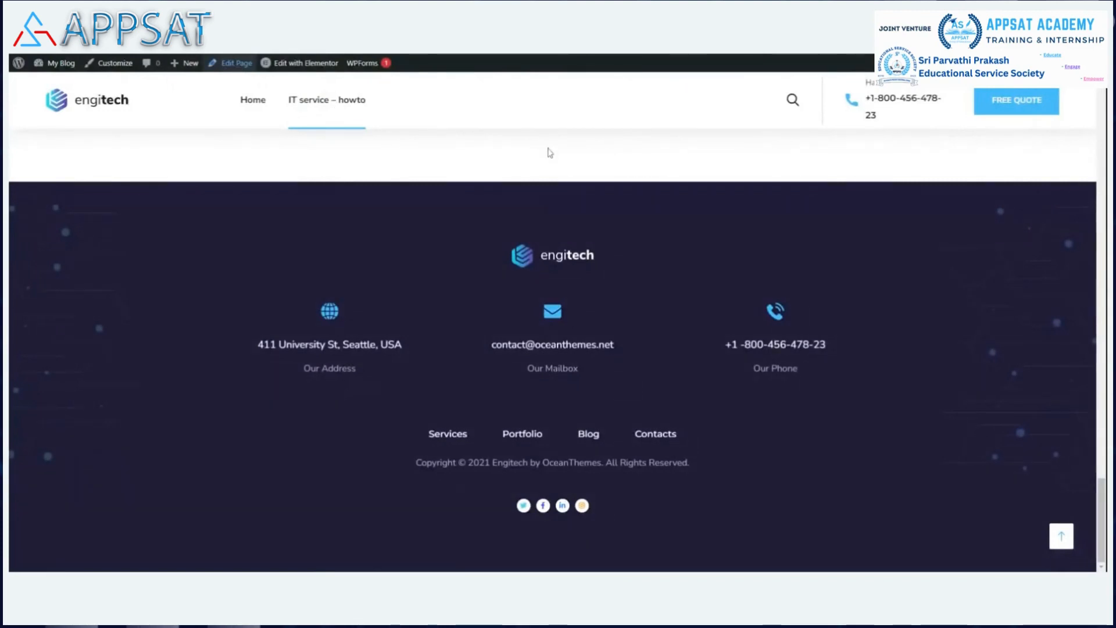
click(231, 63)
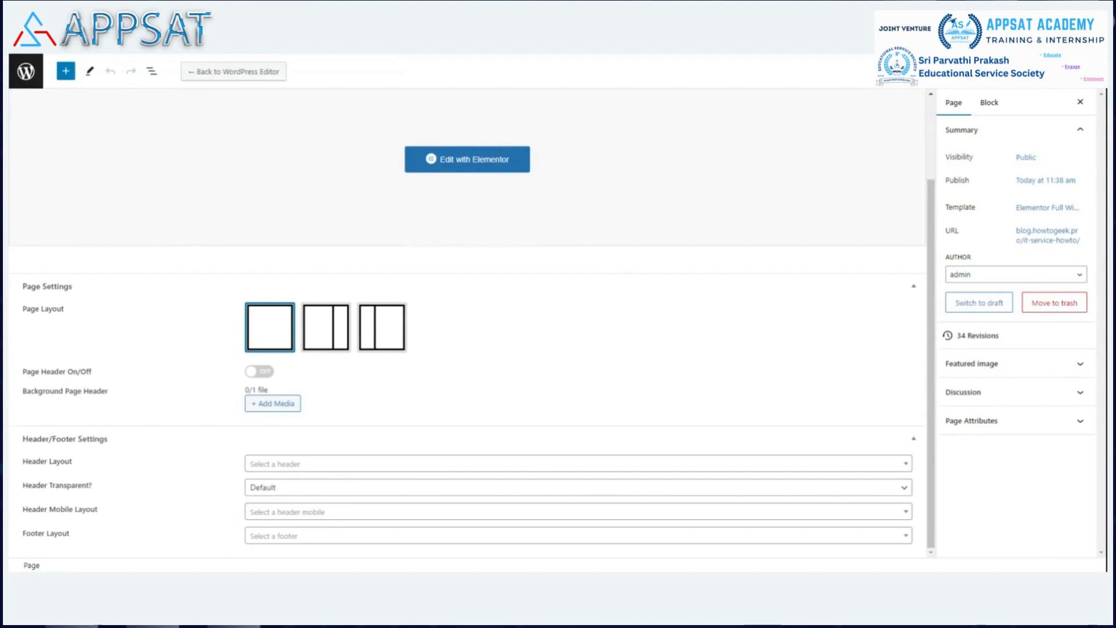
Choose Header Home 22 as the page's Header Layout and update the page.
click(288, 467)
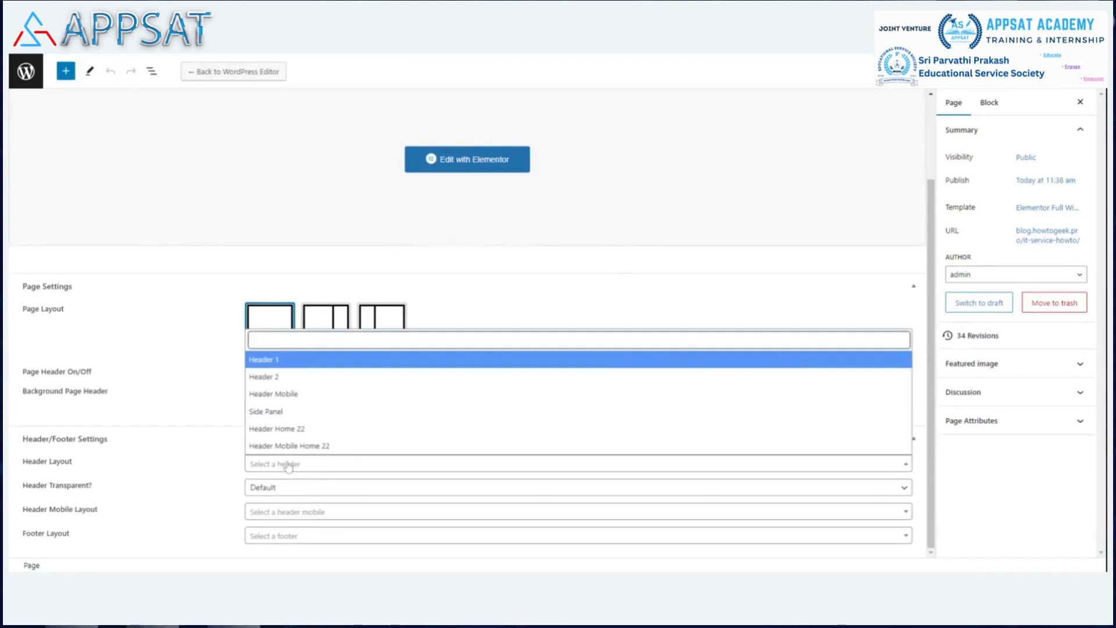
click(318, 430)
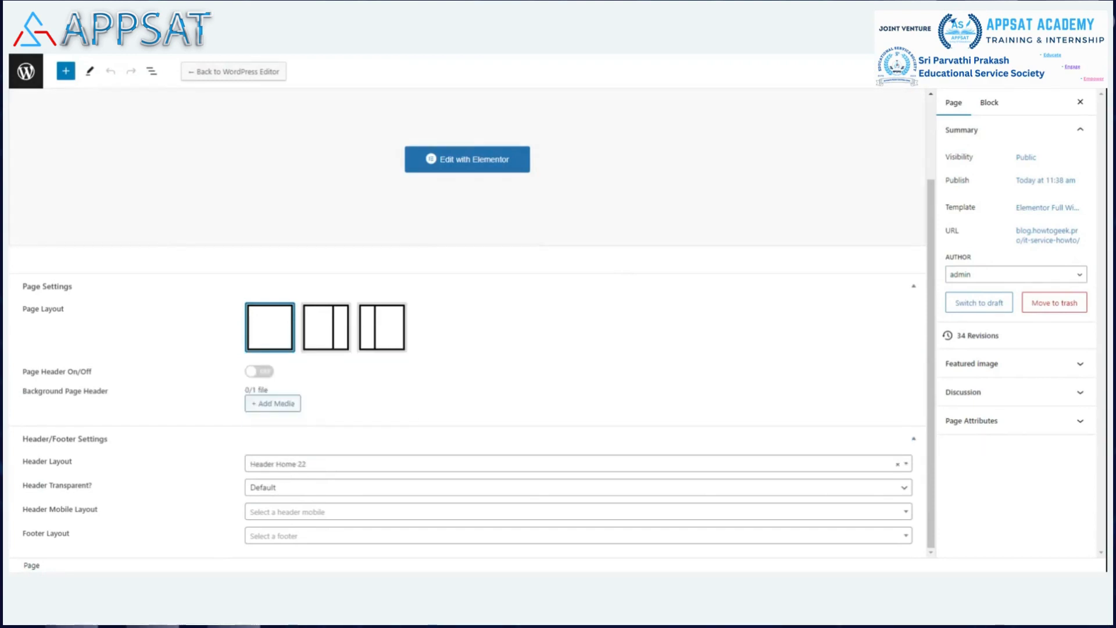
click(1020, 70)
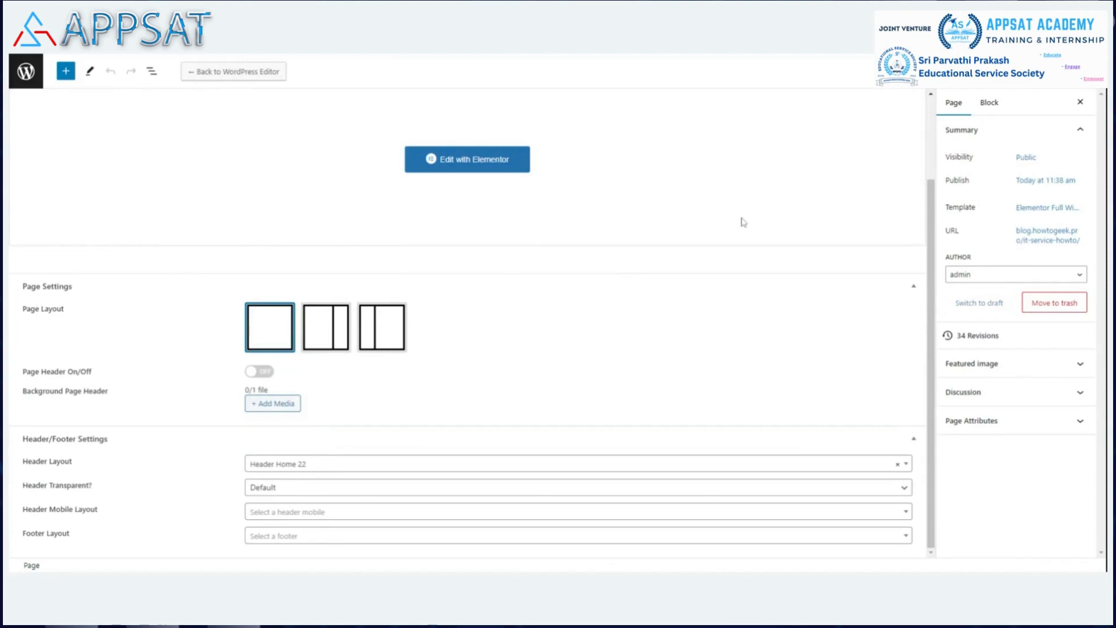
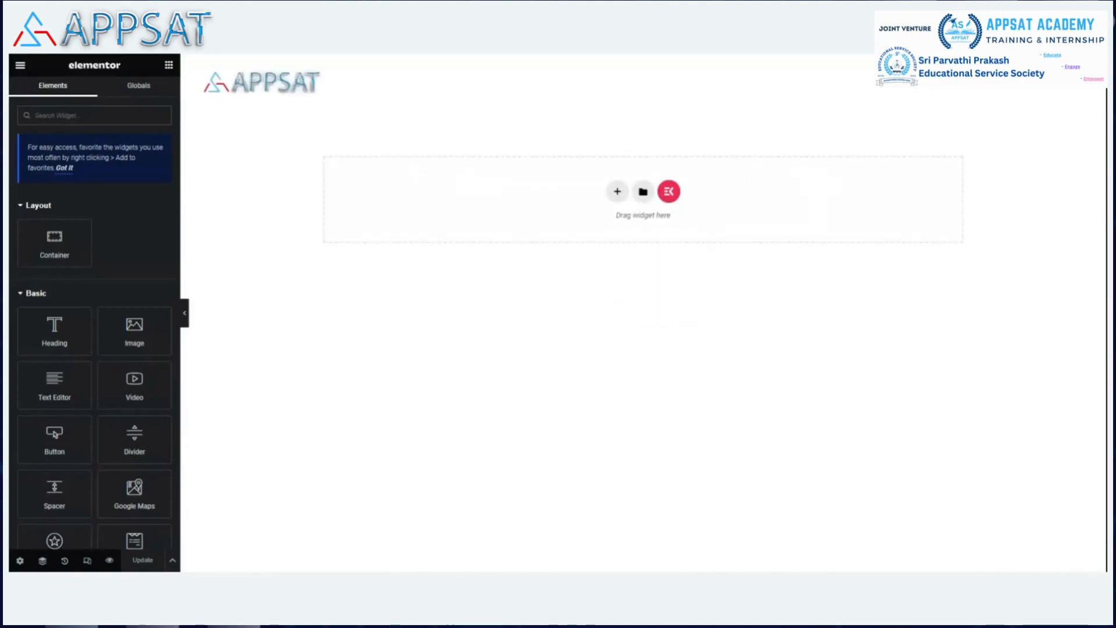
Open the APPSAT header section's settings, check its Advanced spacing, then switch to Style.
mouse_move(610, 107)
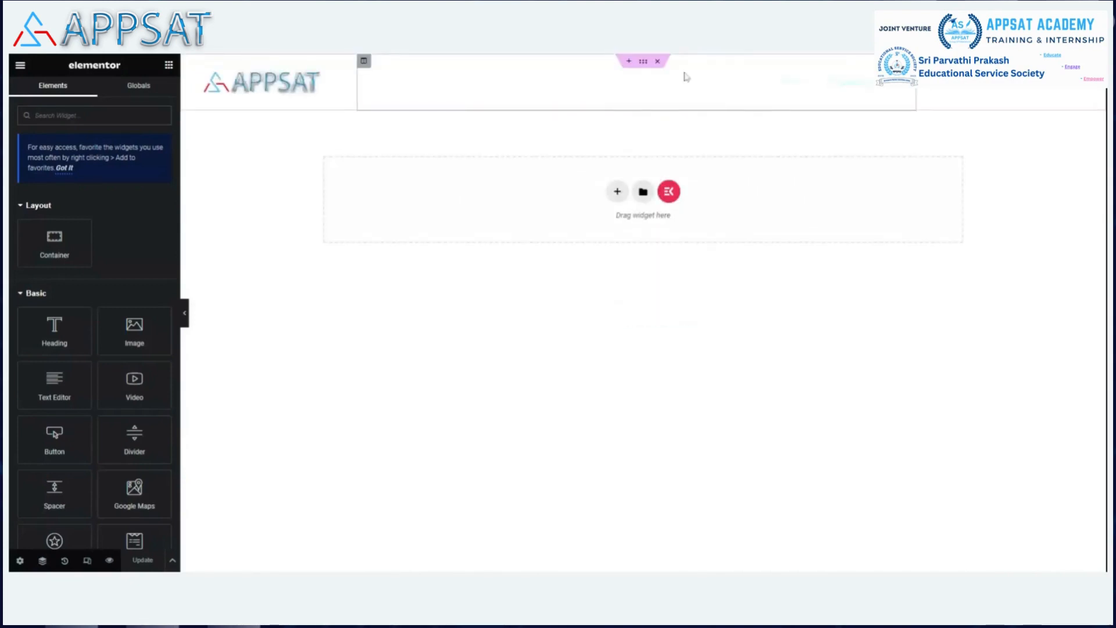
click(643, 63)
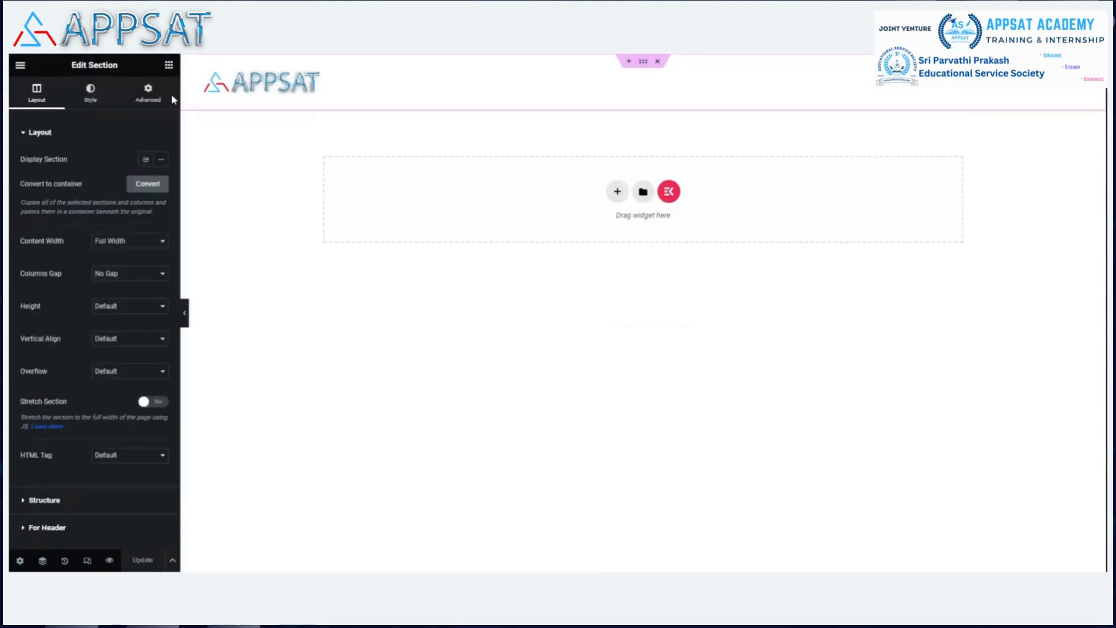
click(145, 98)
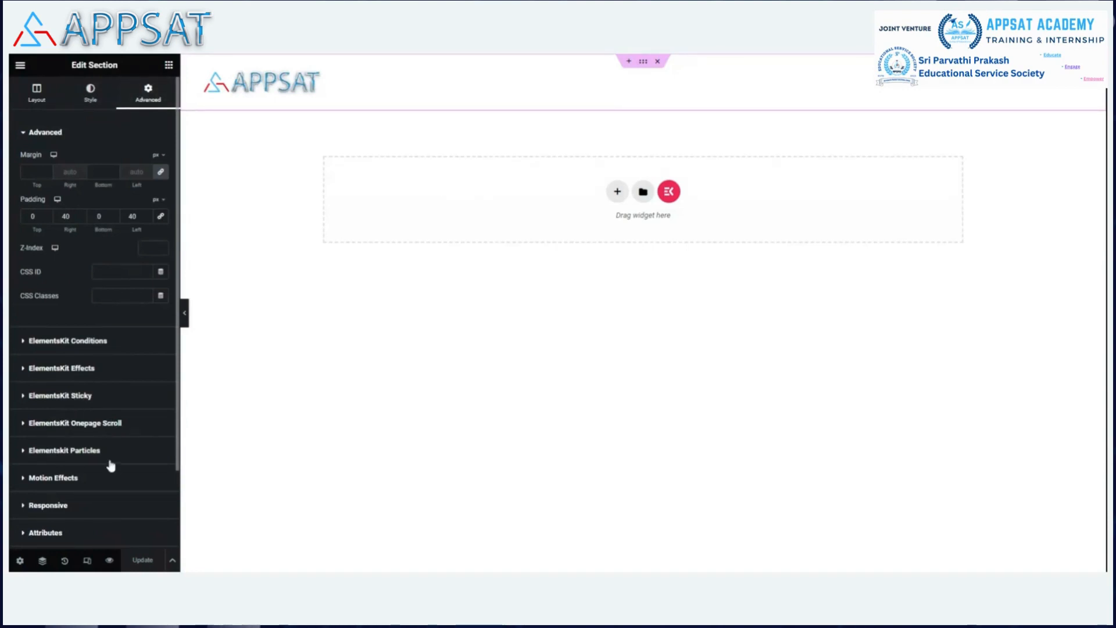
scroll(107, 447, down, 2)
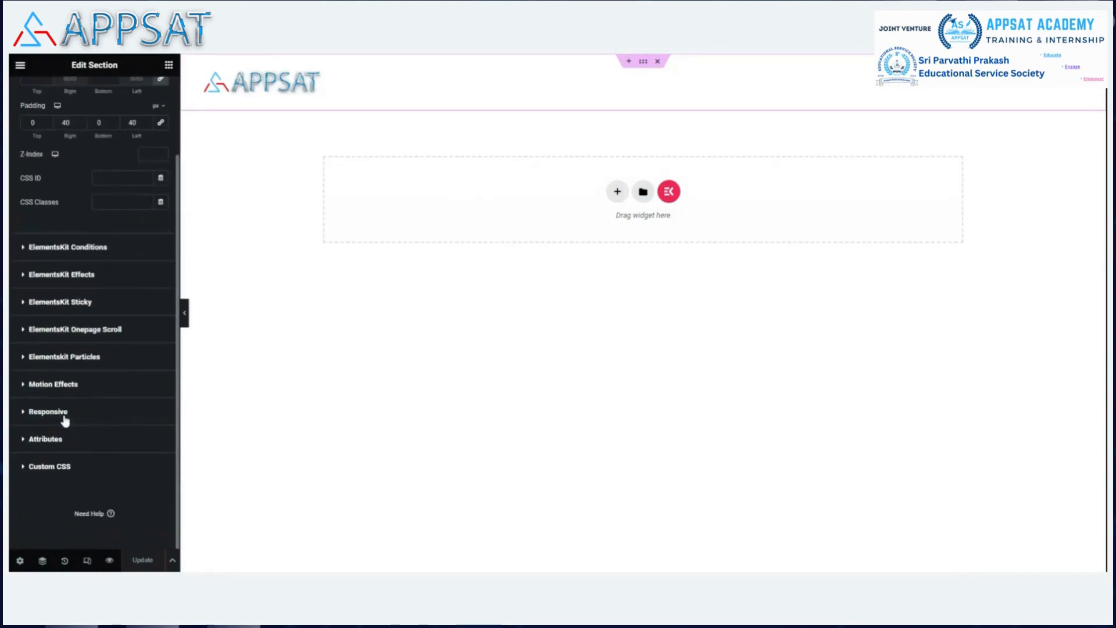
scroll(86, 244, up, 2)
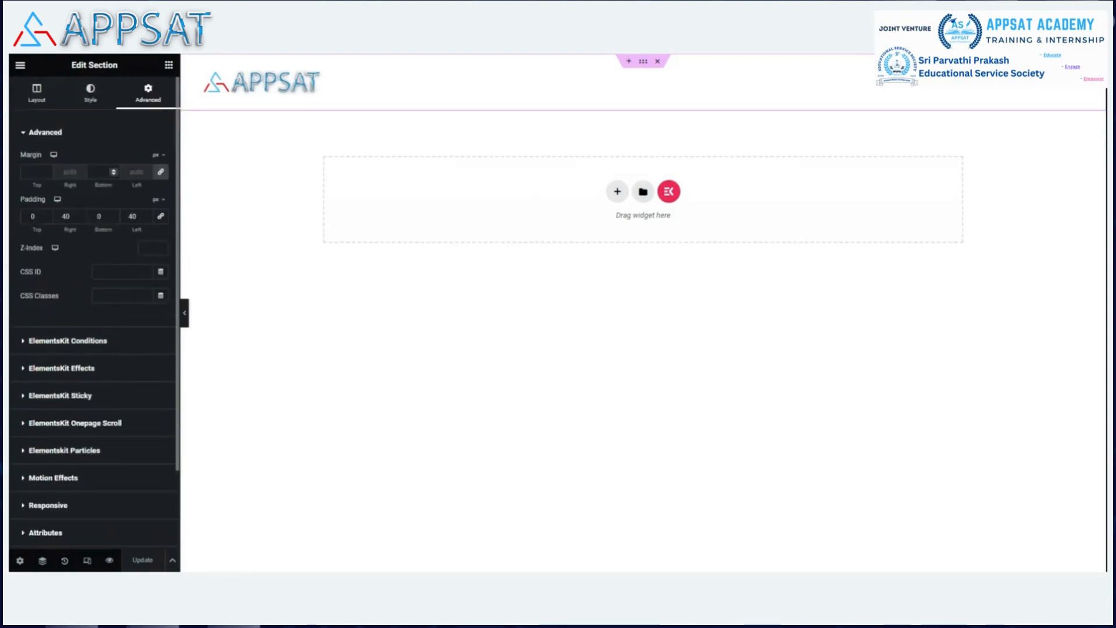
click(95, 103)
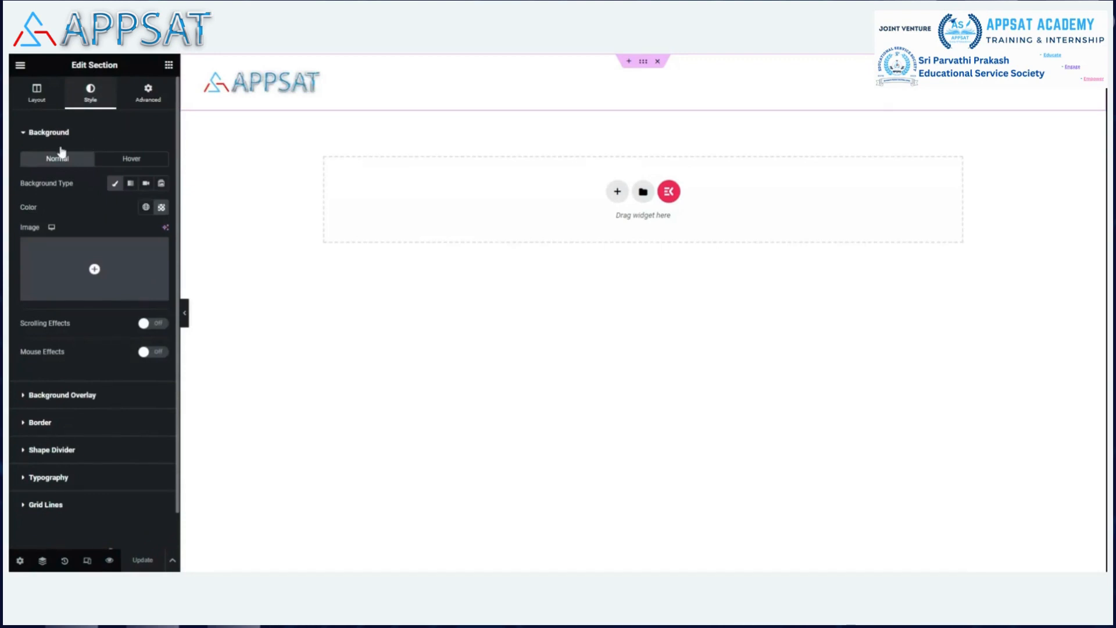
Give the header a fully opaque dark navy (#020E48) background and update the page.
click(162, 207)
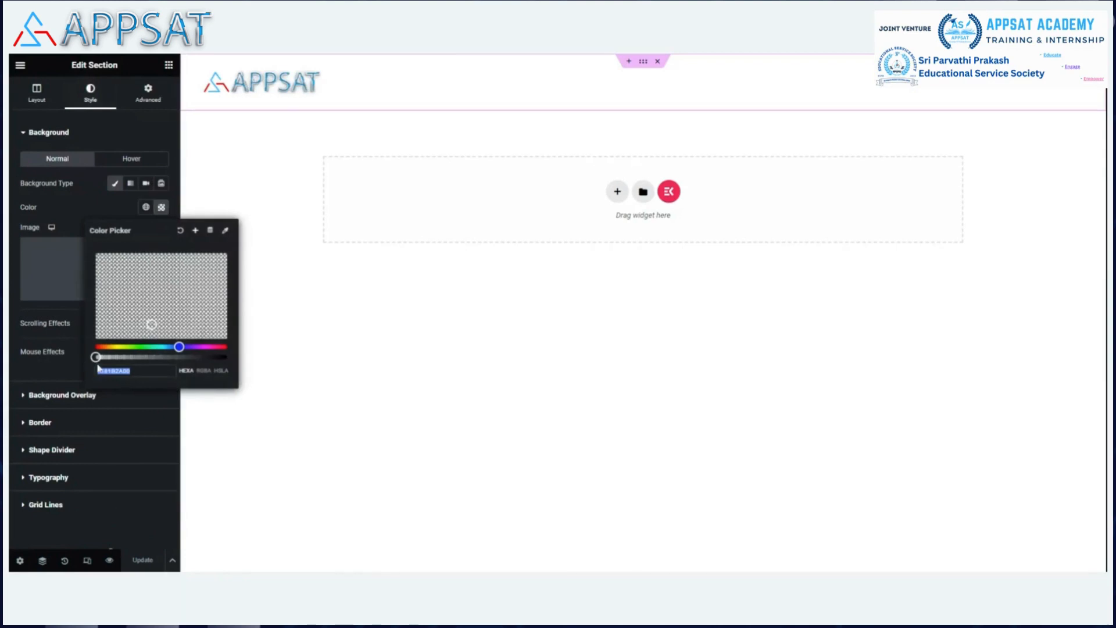
drag(96, 357, 232, 353)
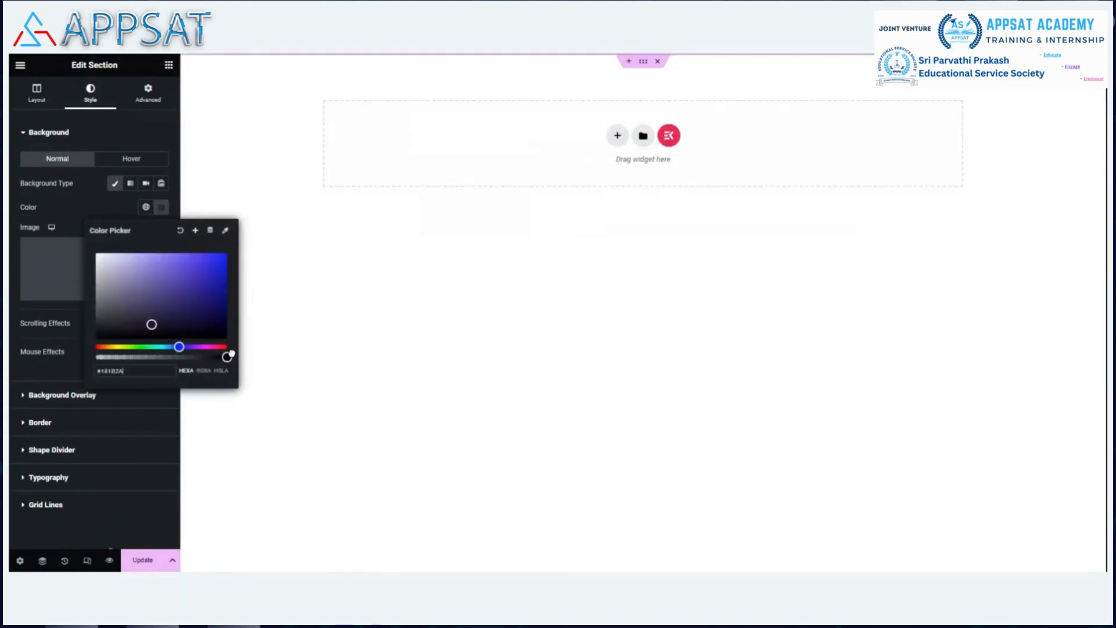
click(223, 299)
drag(224, 303, 223, 310)
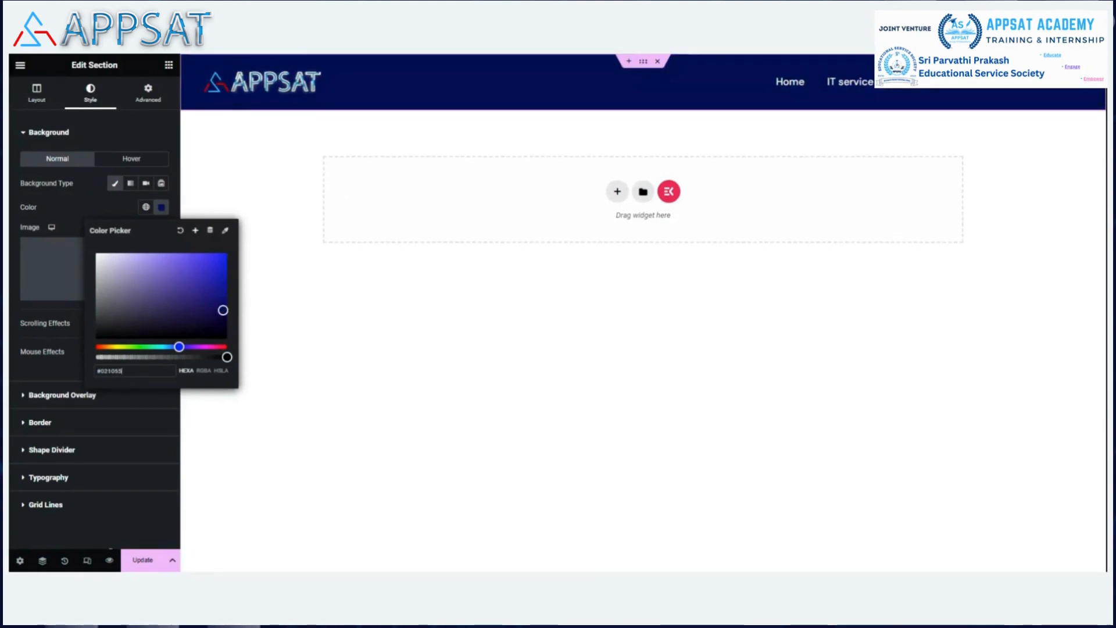
click(143, 560)
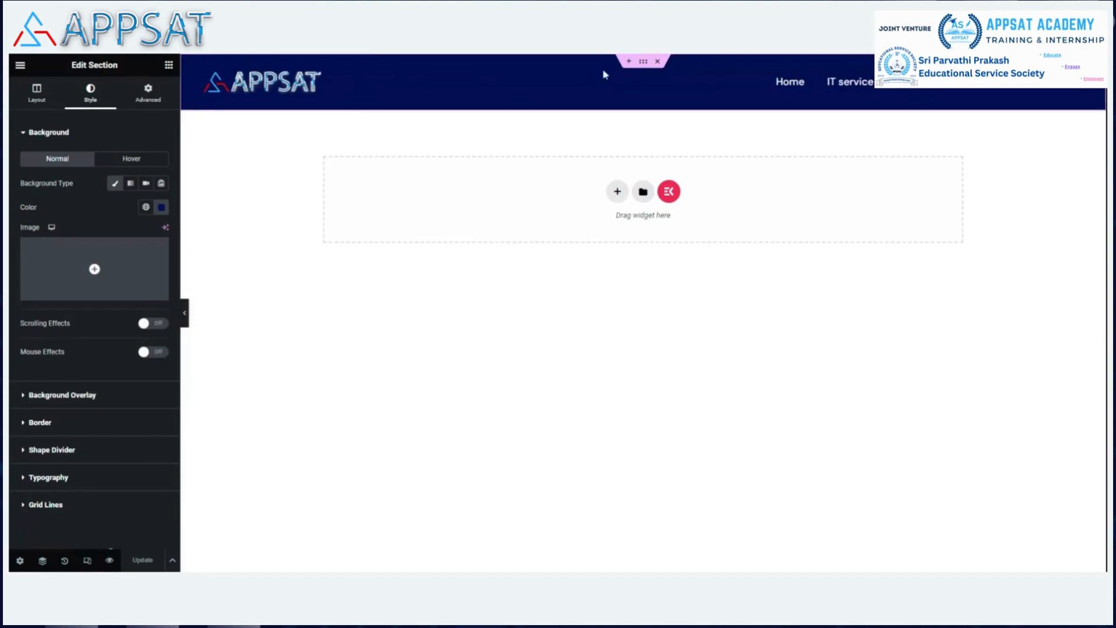
key(ctrl+Tab)
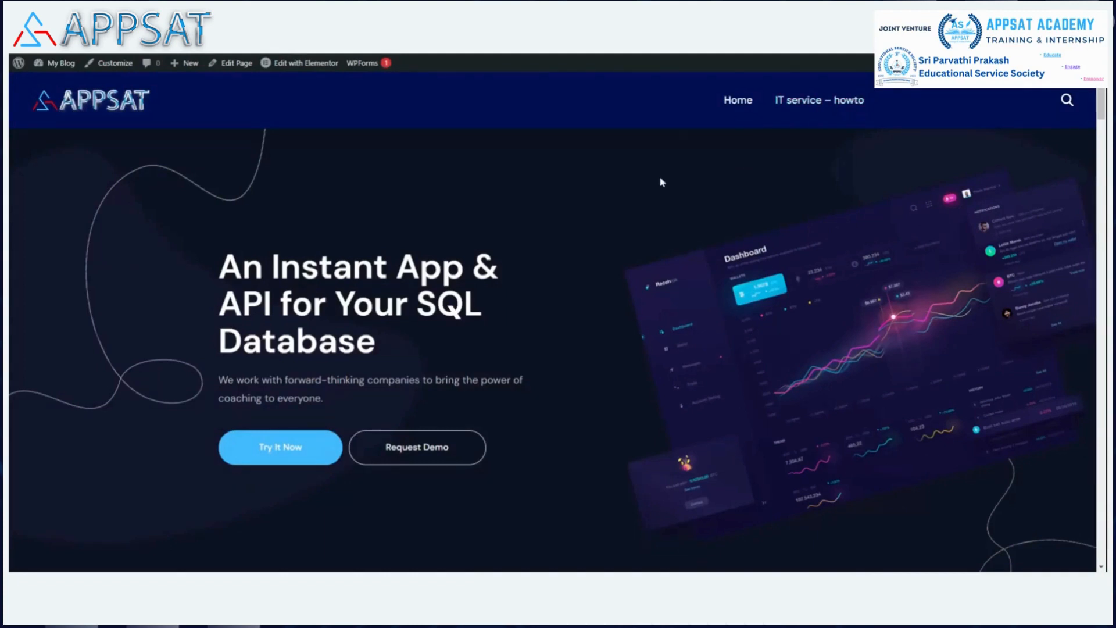
Reload the live homepage, scroll through it, and go to the IT service – howto page.
key(F5)
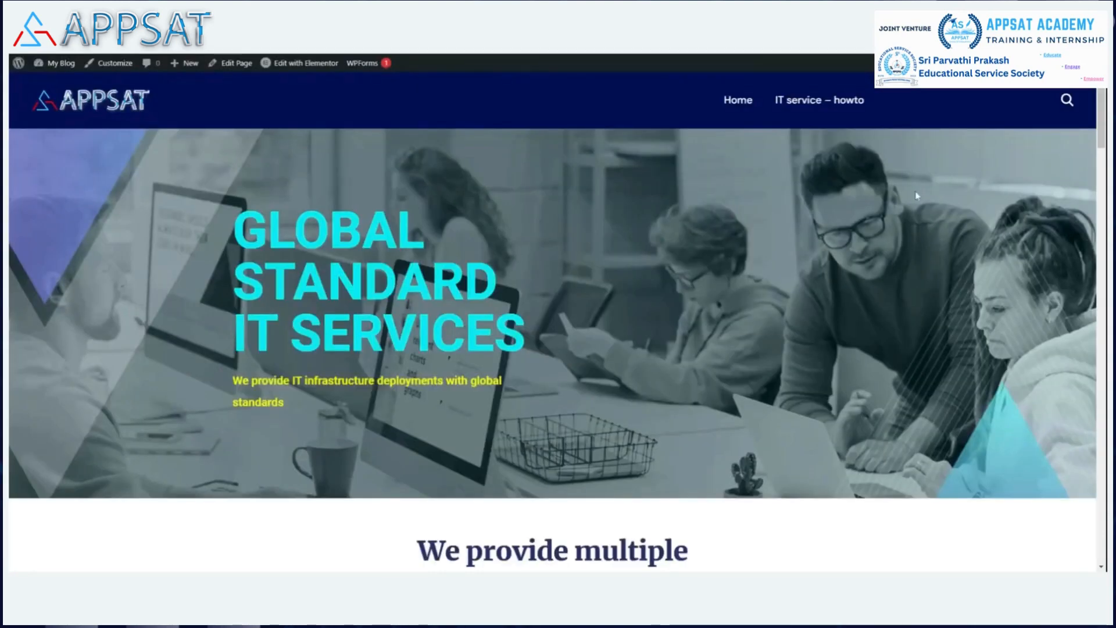
scroll(786, 202, down, 10)
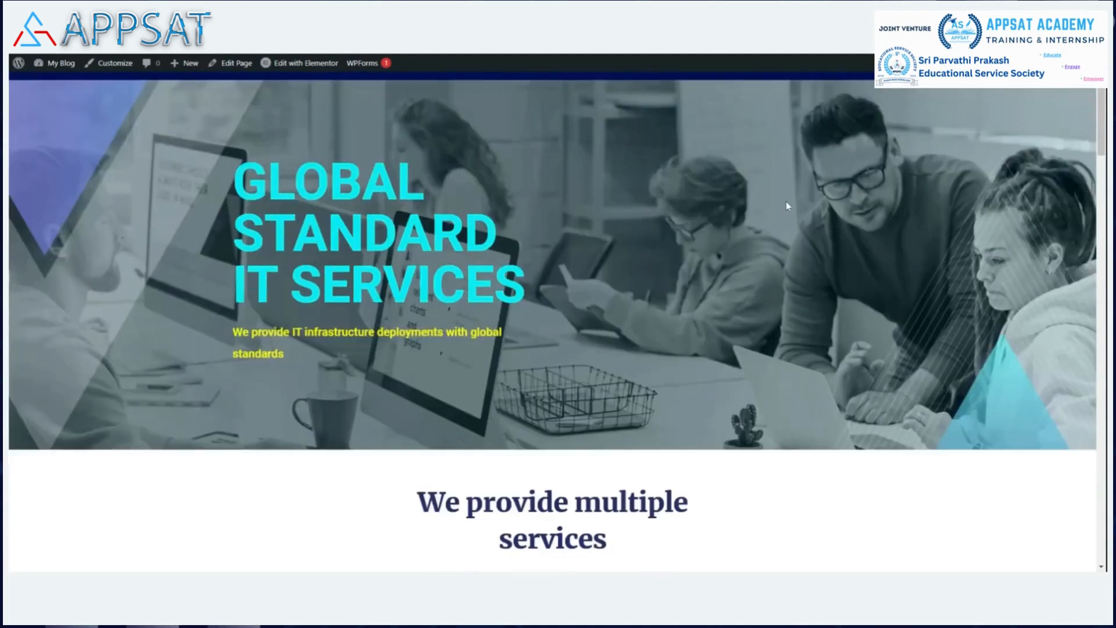
scroll(786, 202, down, 10)
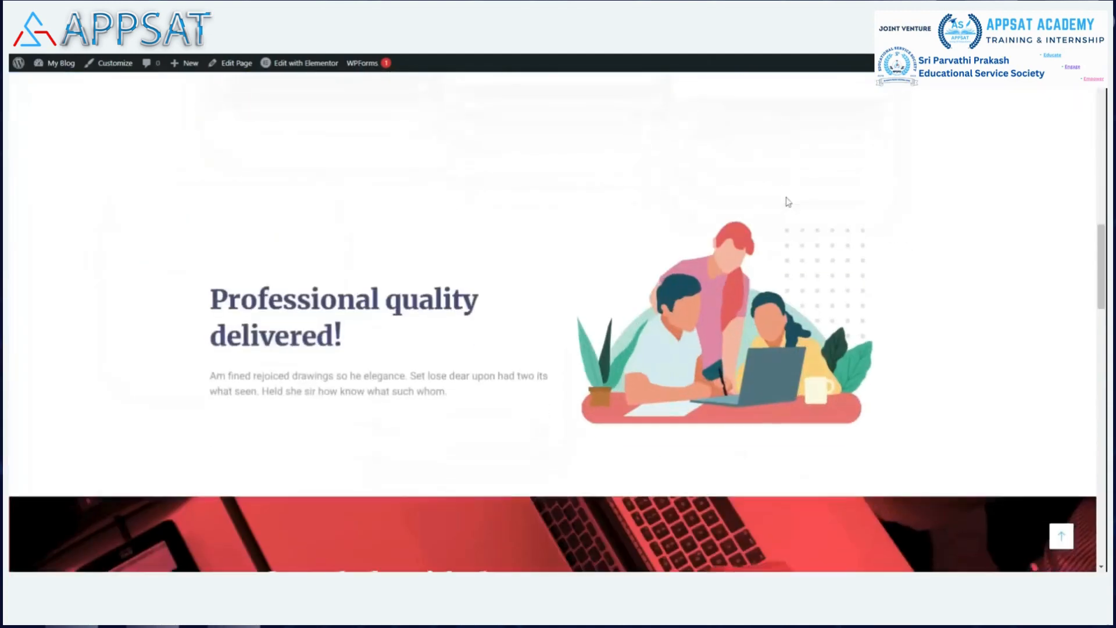
scroll(785, 197, down, 10)
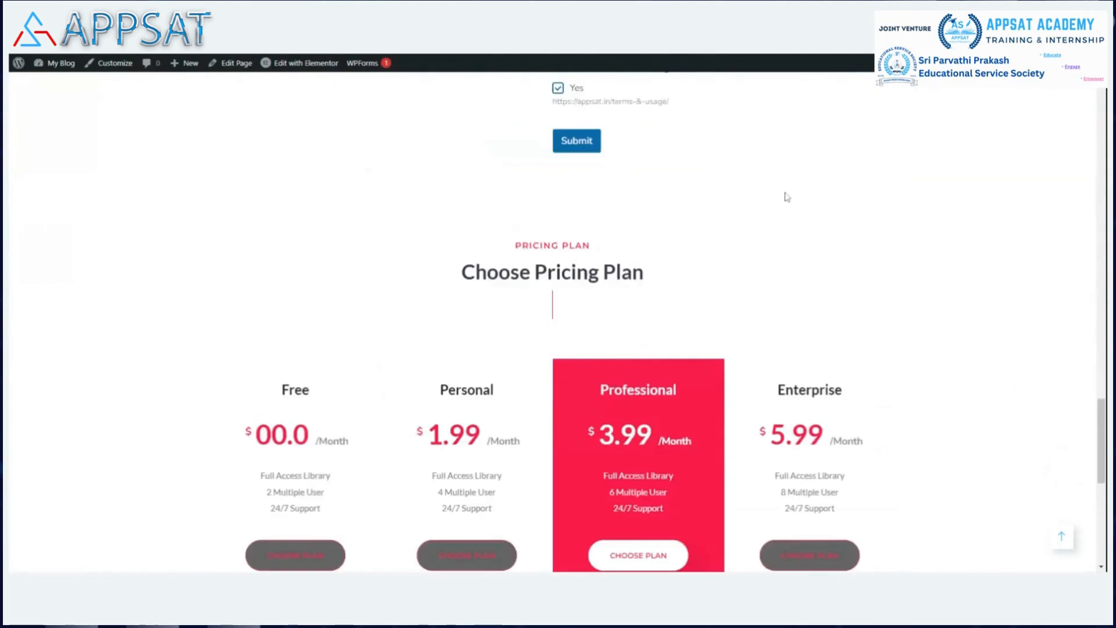
scroll(785, 188, up, 10)
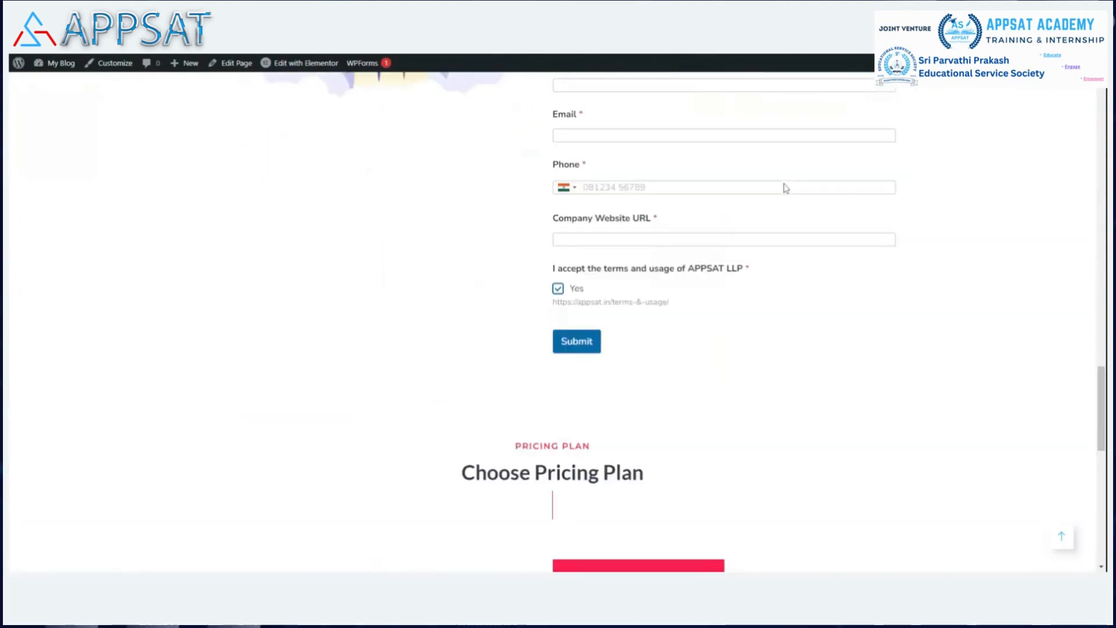
scroll(785, 187, up, 15)
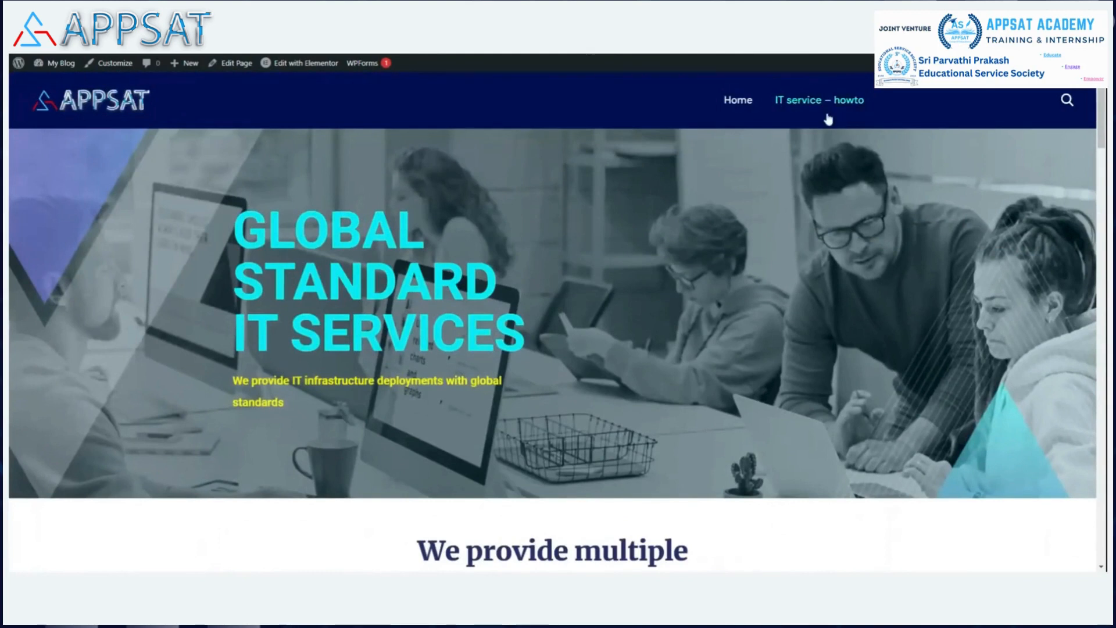
click(809, 104)
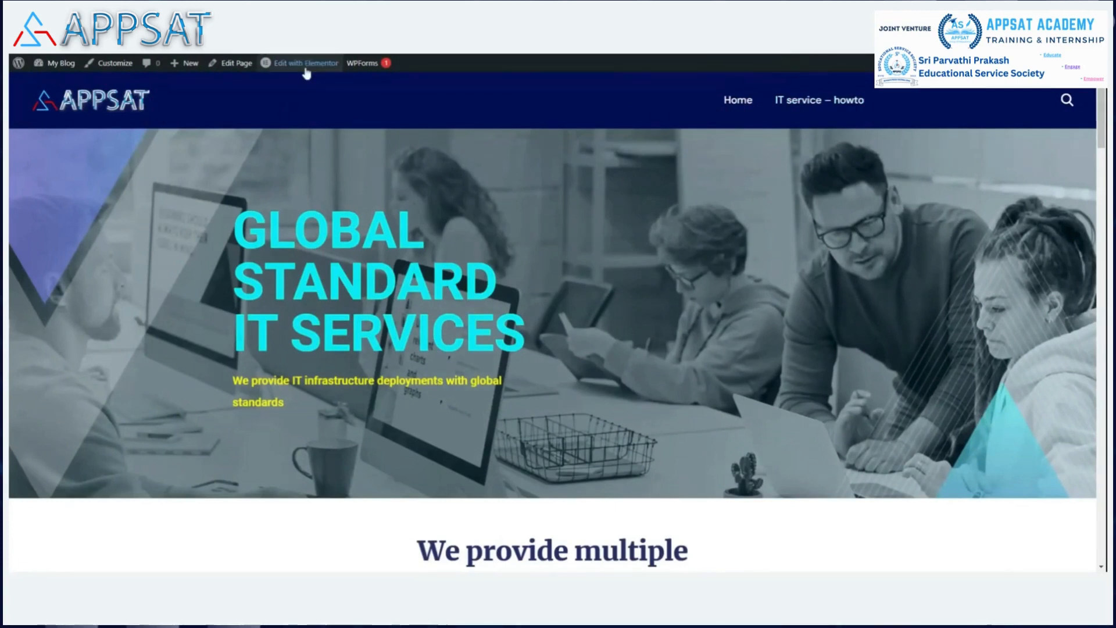
Bring up the Edit with Elementor template list for the IT service – howto page.
mouse_move(303, 66)
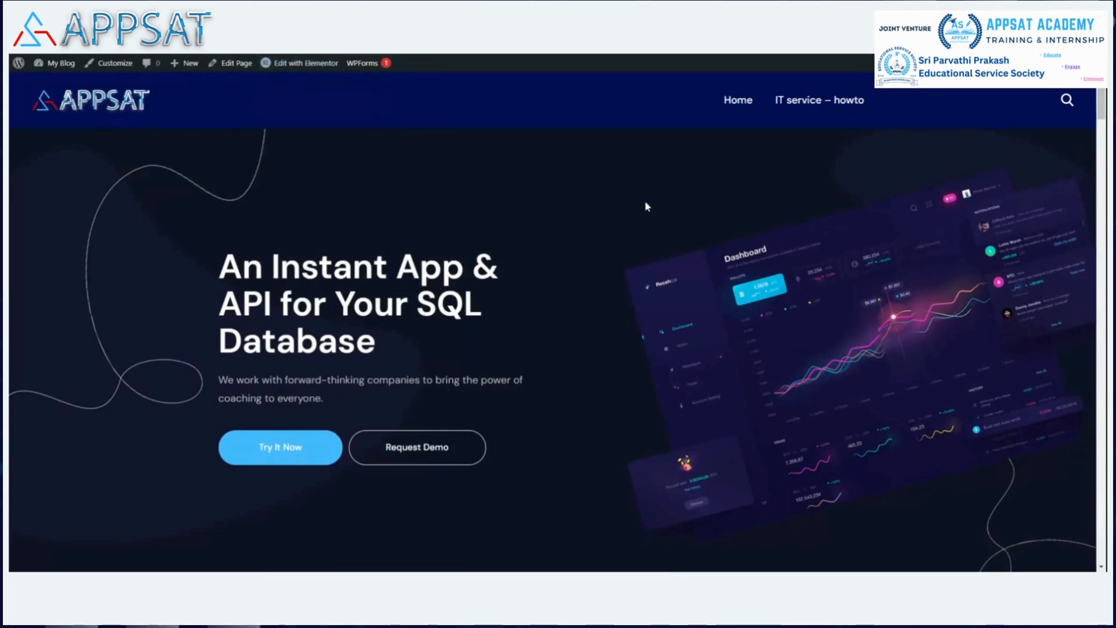
Scroll the IT service – howto page down to the footer and back up.
scroll(640, 196, down, 15)
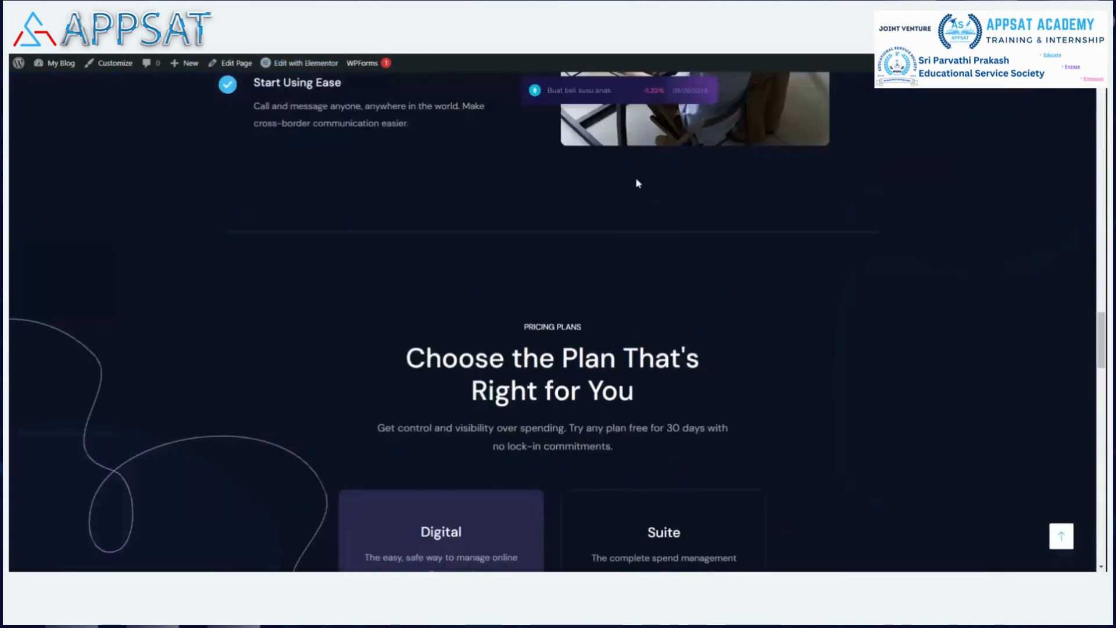
scroll(637, 183, down, 15)
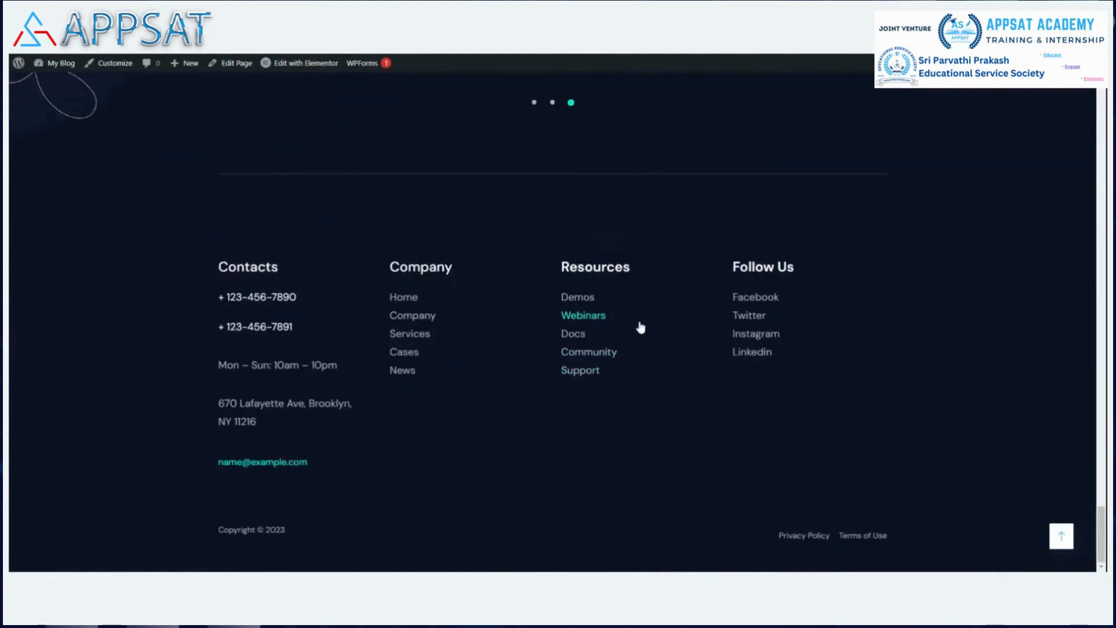
scroll(640, 327, up, 15)
scroll(633, 315, up, 10)
scroll(651, 275, up, 5)
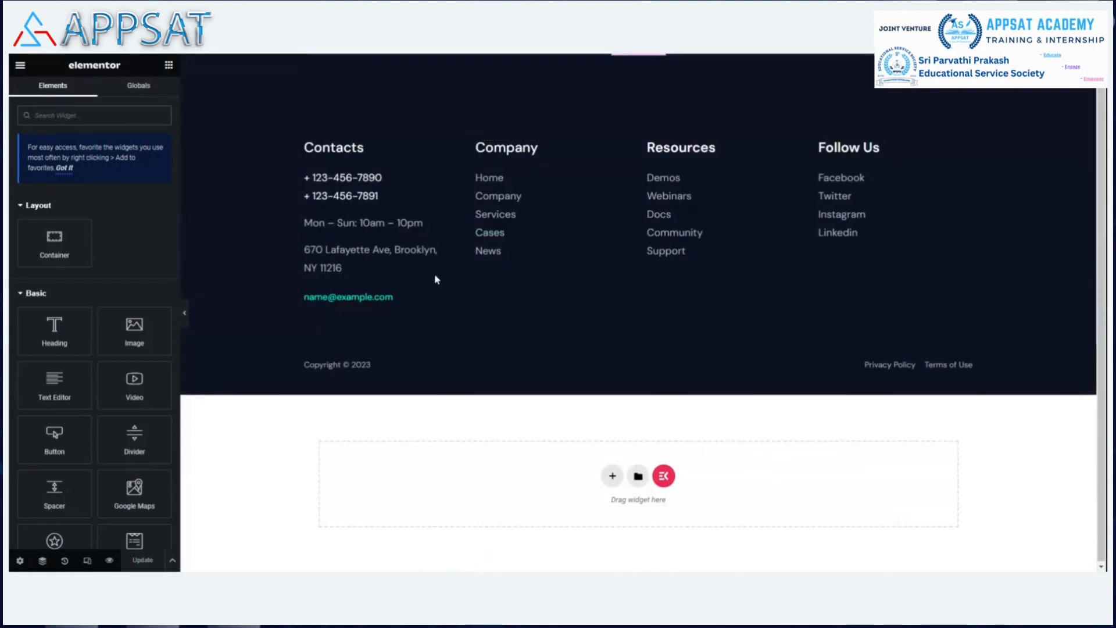
click(413, 300)
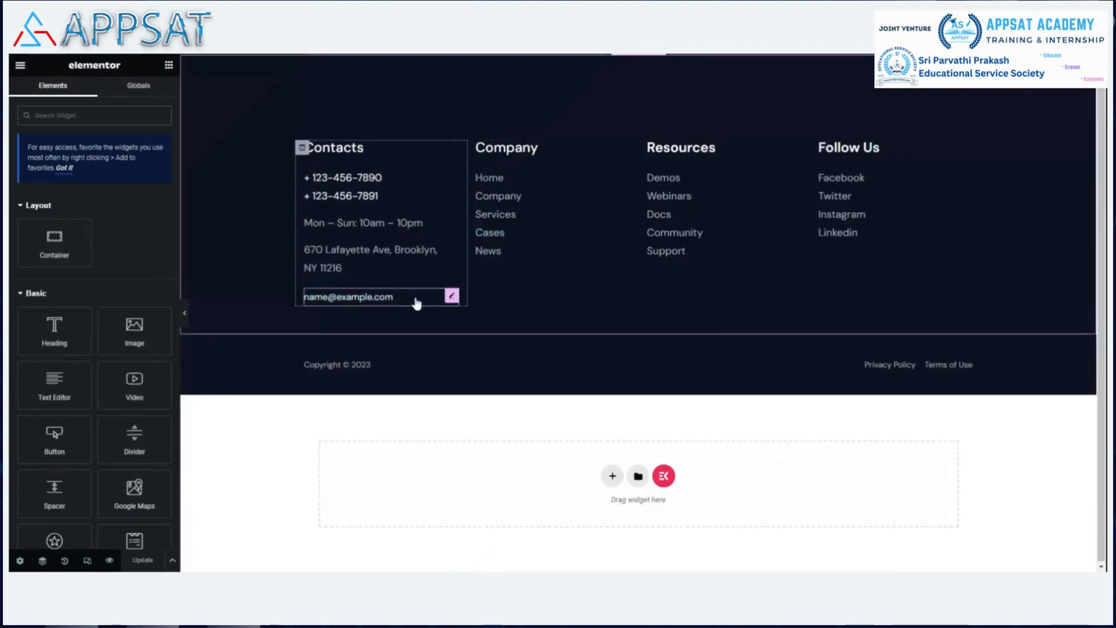
click(100, 205)
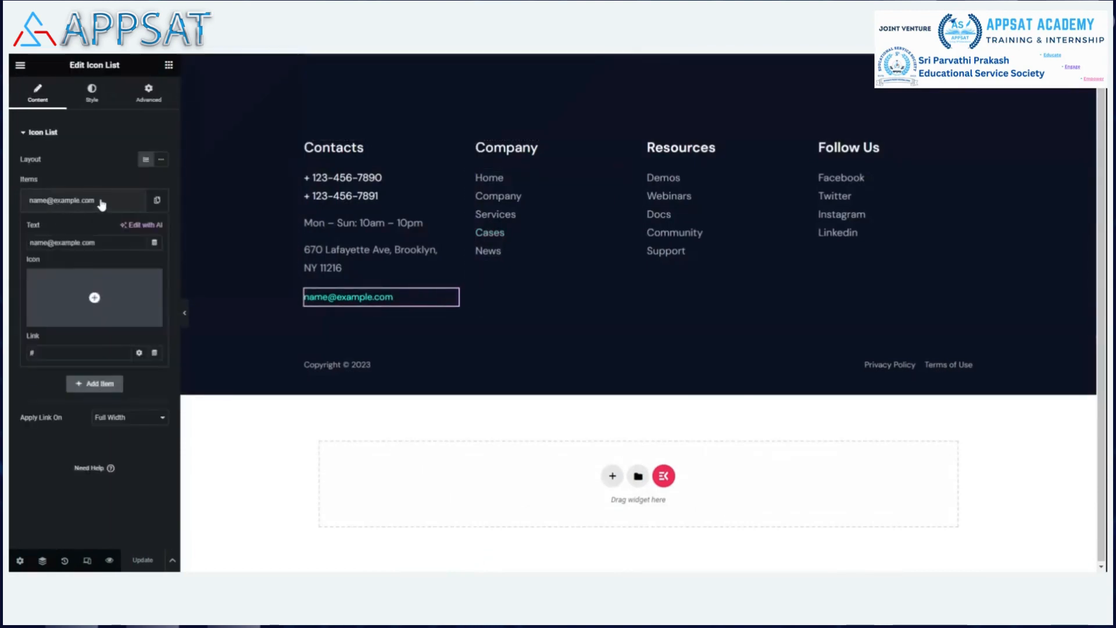
key(BackSpace)
key(BackSpace)
key(BackSpace)
key(BackSpace)
key(BackSpace)
key(BackSpace)
key(BackSpace)
key(BackSpace)
key(BackSpace)
key(BackSpace)
key(BackSpace)
key(BackSpace)
key(BackSpace)
key(BackSpace)
key(BackSpace)
key(BackSpace)
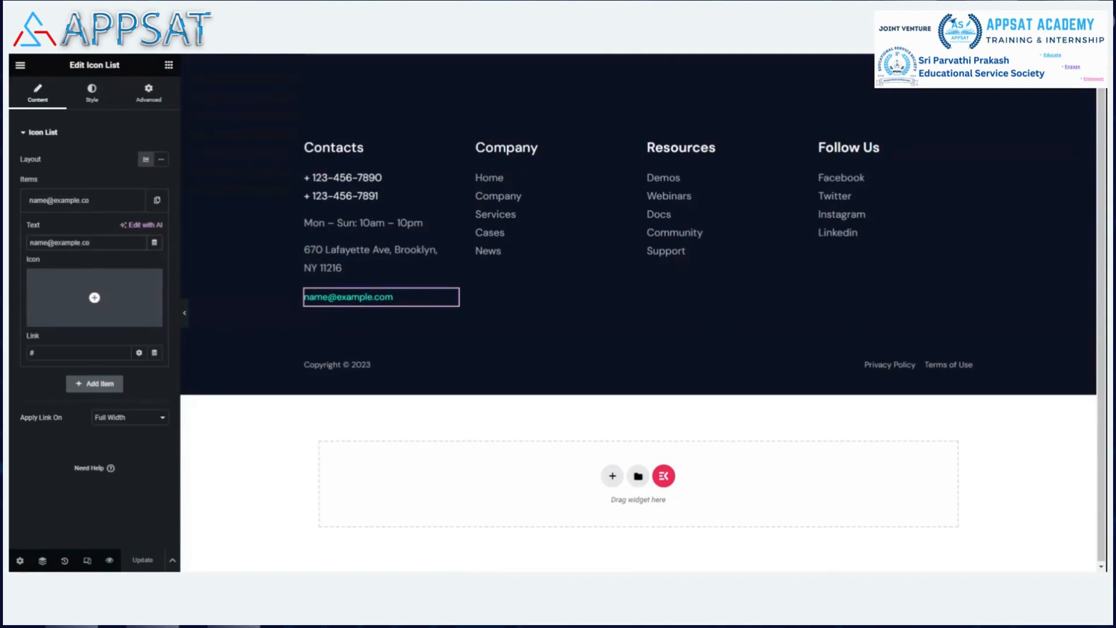
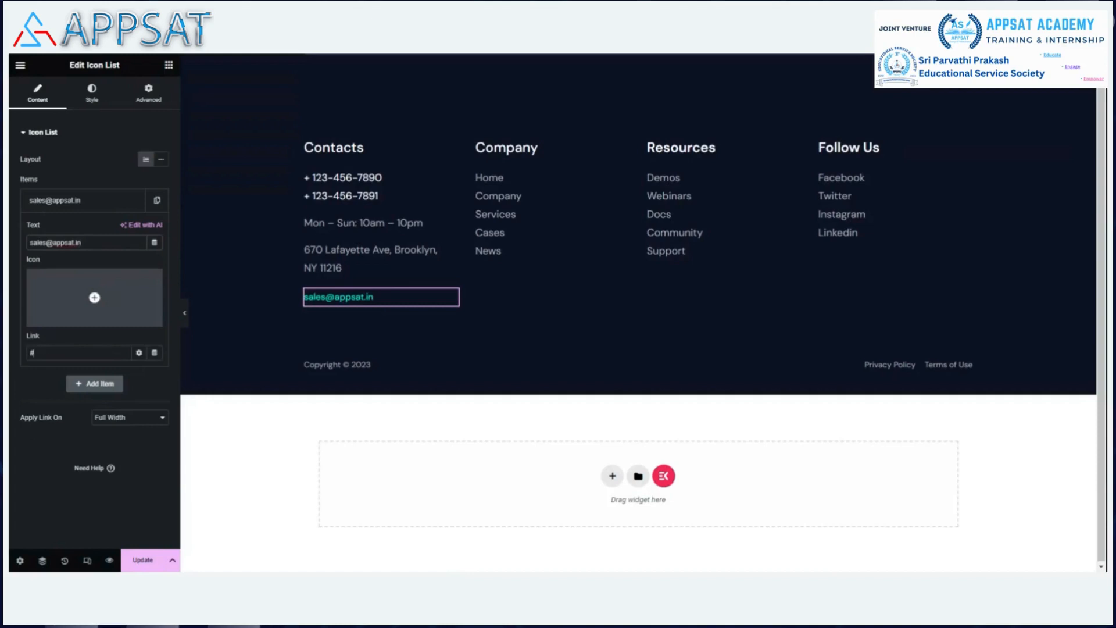
text(mailto)
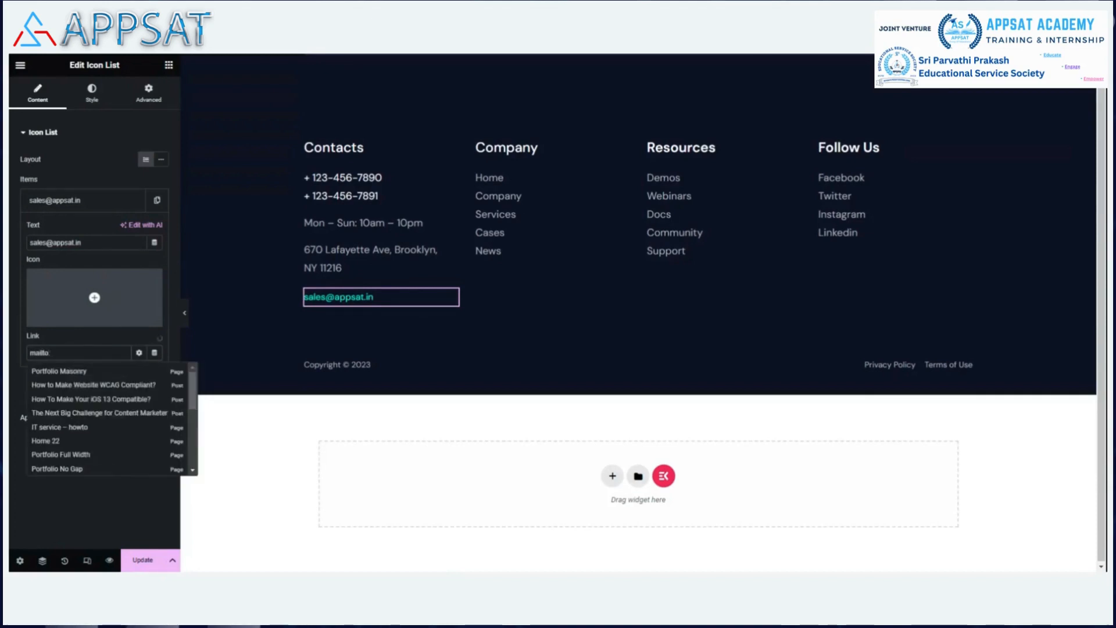
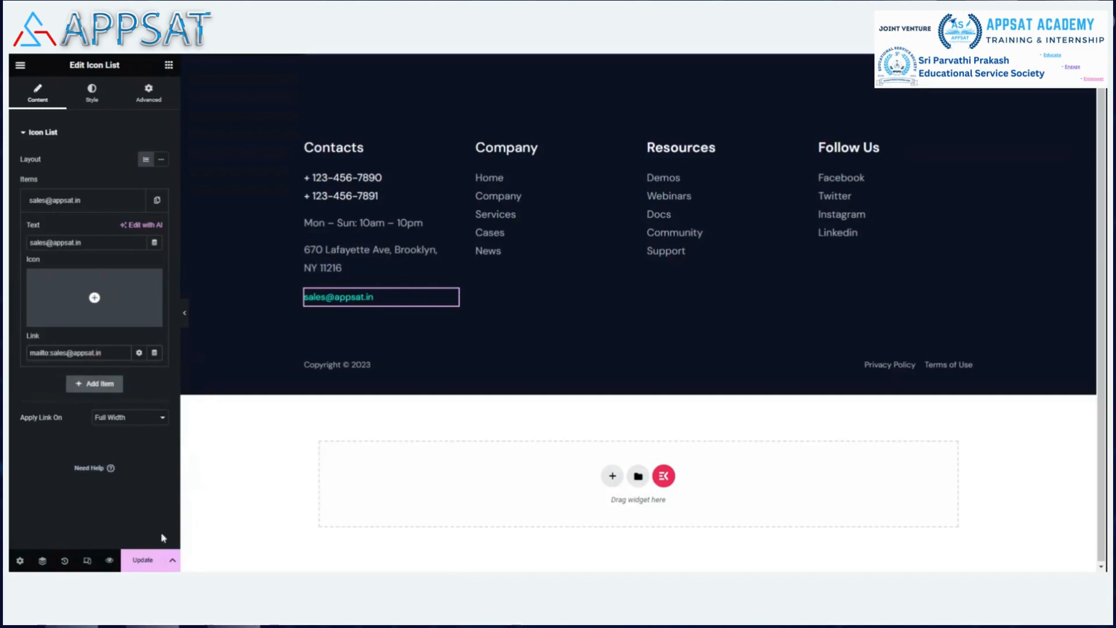
click(139, 561)
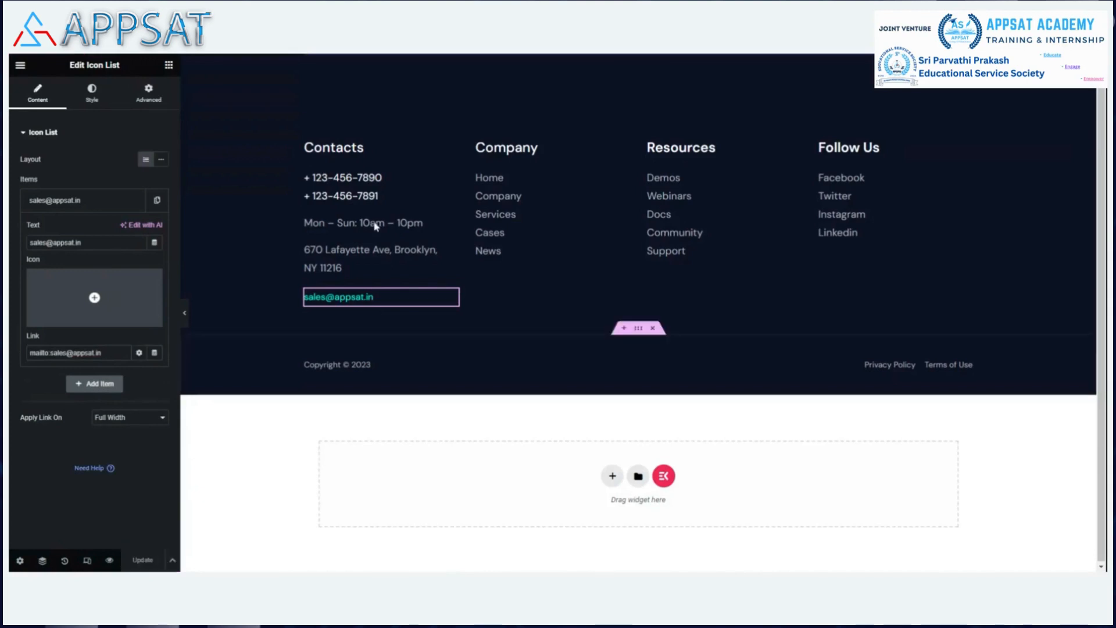
click(388, 176)
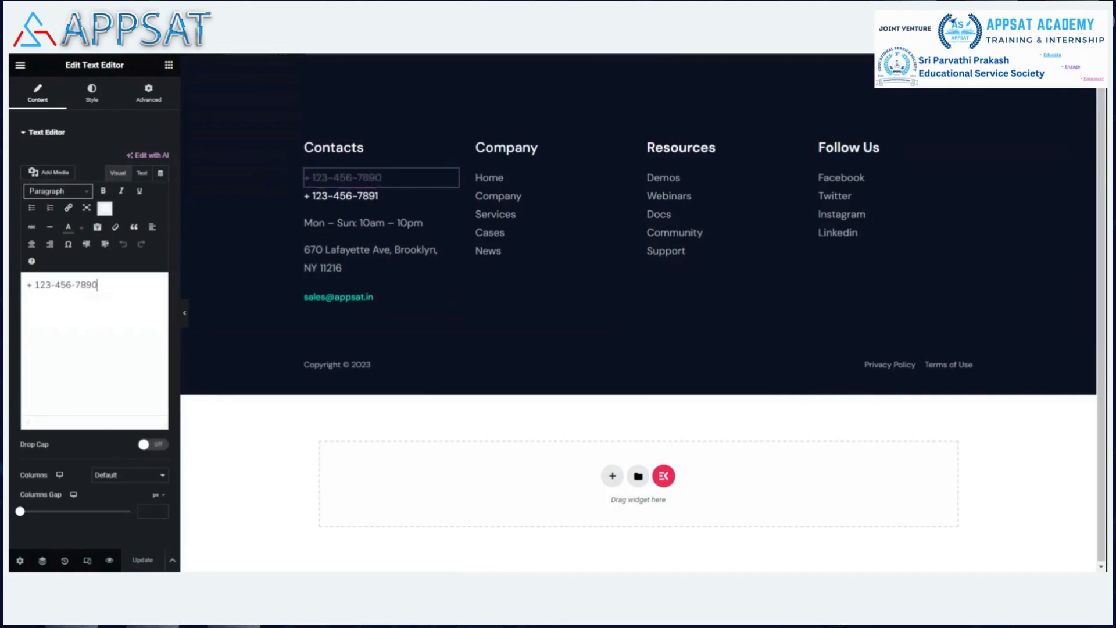
key(ctrl+a)
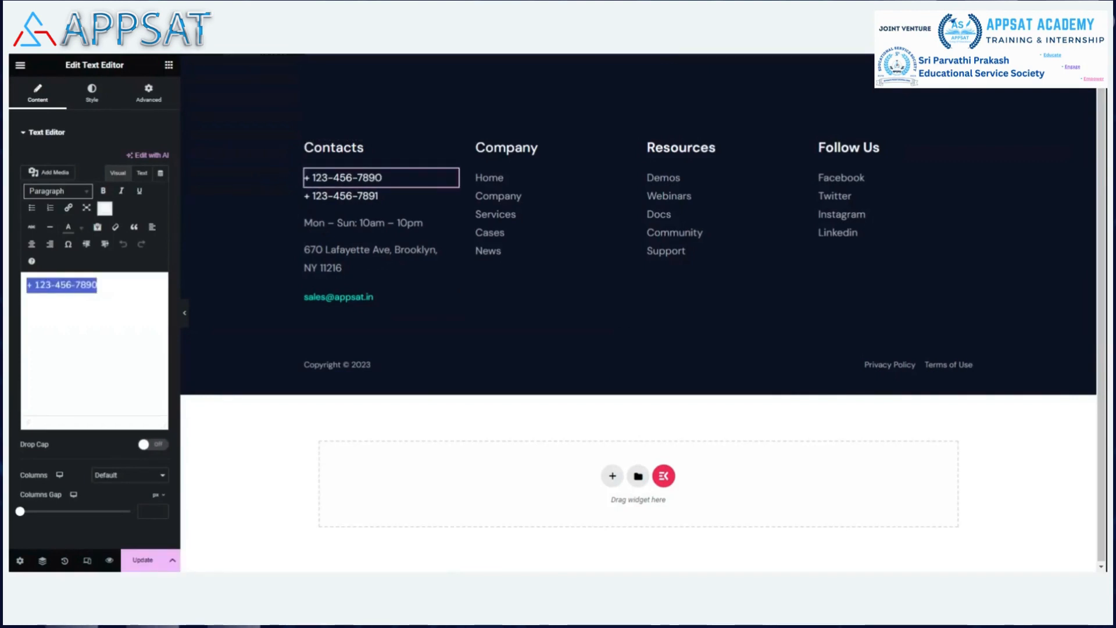
key(BackSpace)
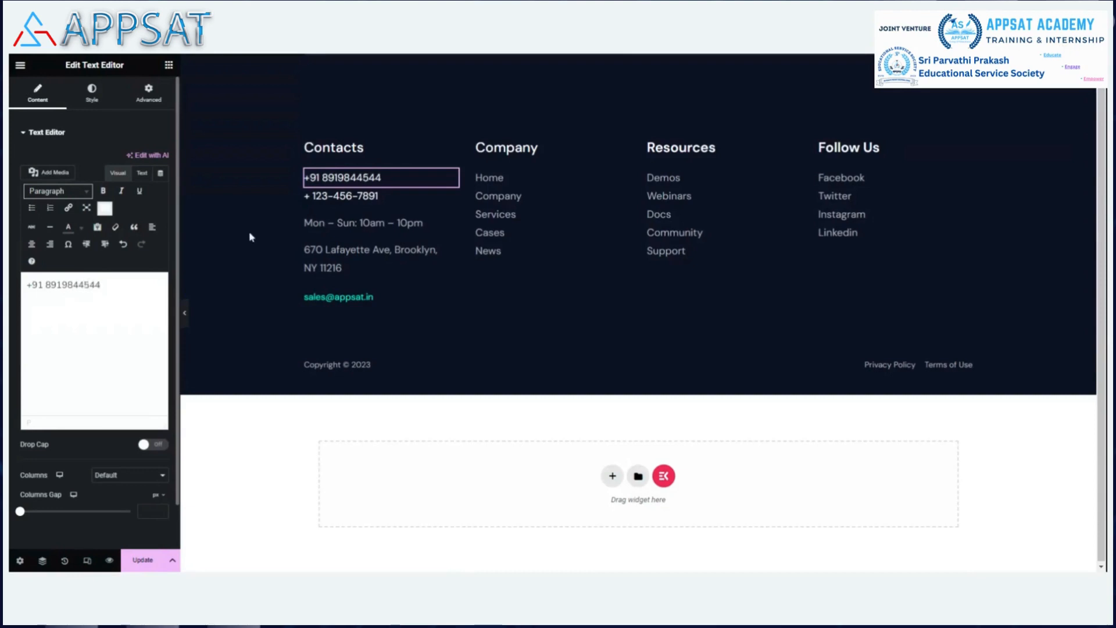
click(452, 196)
click(118, 298)
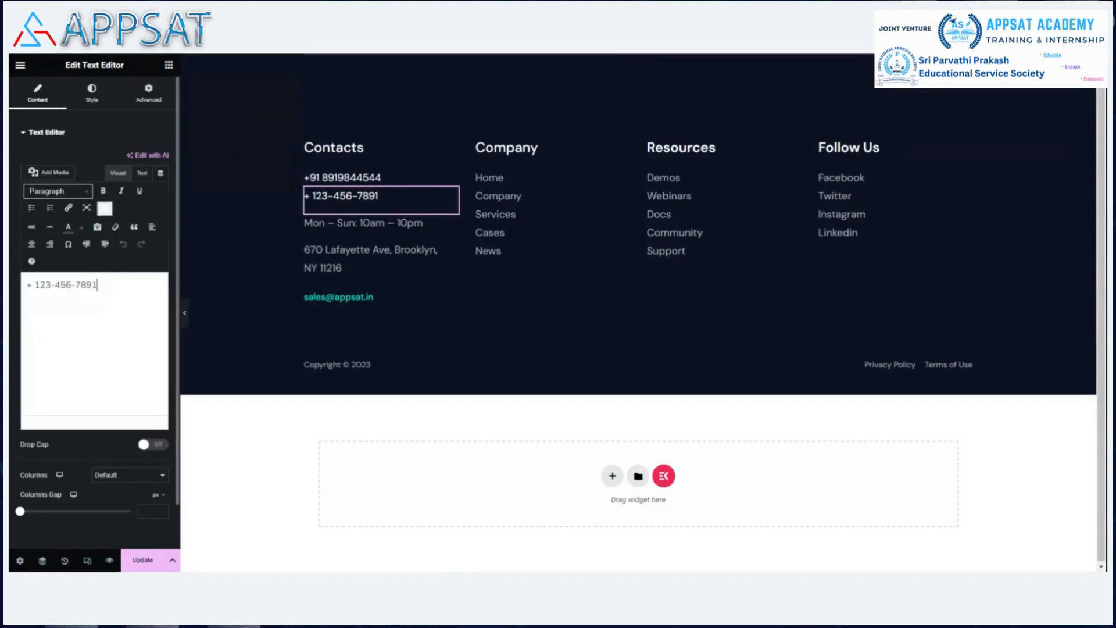
key(BackSpace)
key(BackSpace)
key(BackSpace)
key(BackSpace)
key(BackSpace)
key(BackSpace)
key(BackSpace)
key(BackSpace)
key(BackSpace)
key(BackSpace)
key(BackSpace)
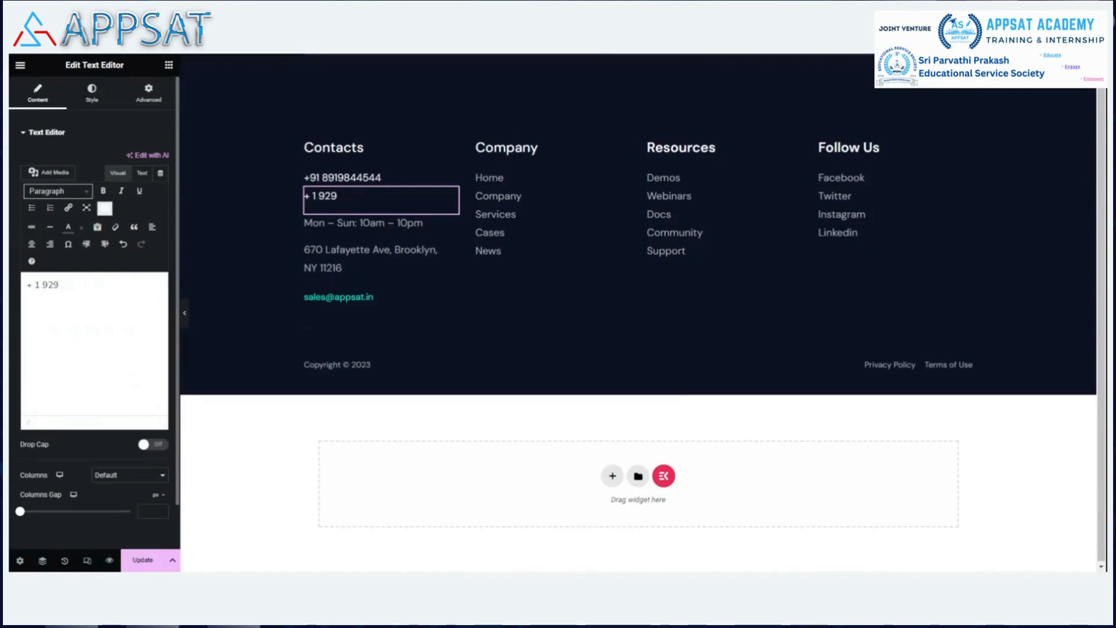
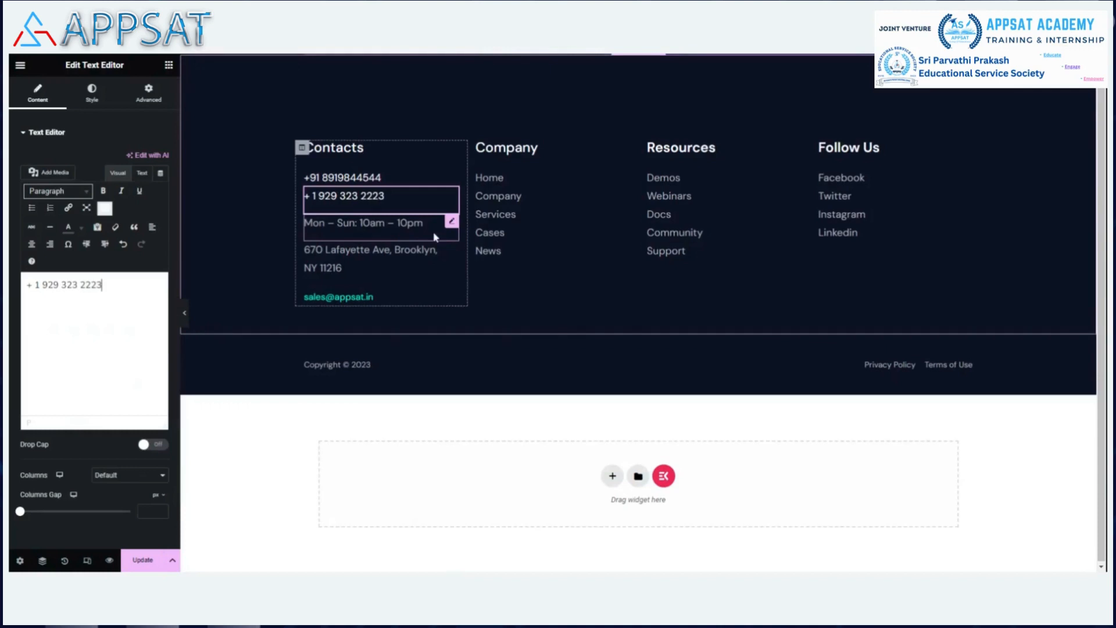
click(393, 263)
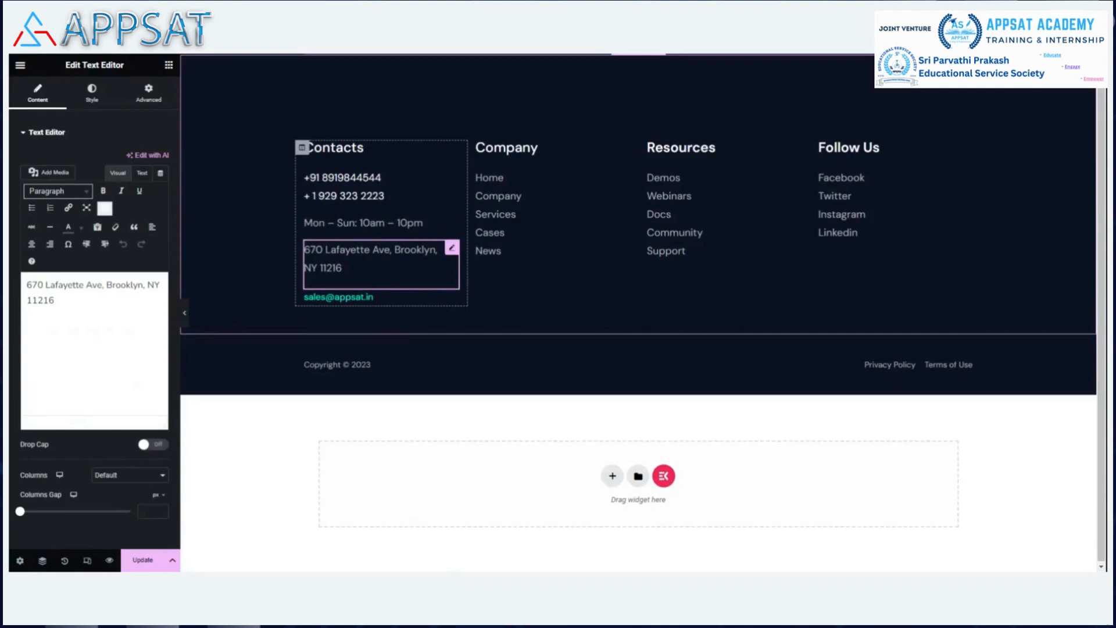
drag(144, 285, 138, 285)
drag(140, 286, 96, 285)
drag(97, 285, 26, 285)
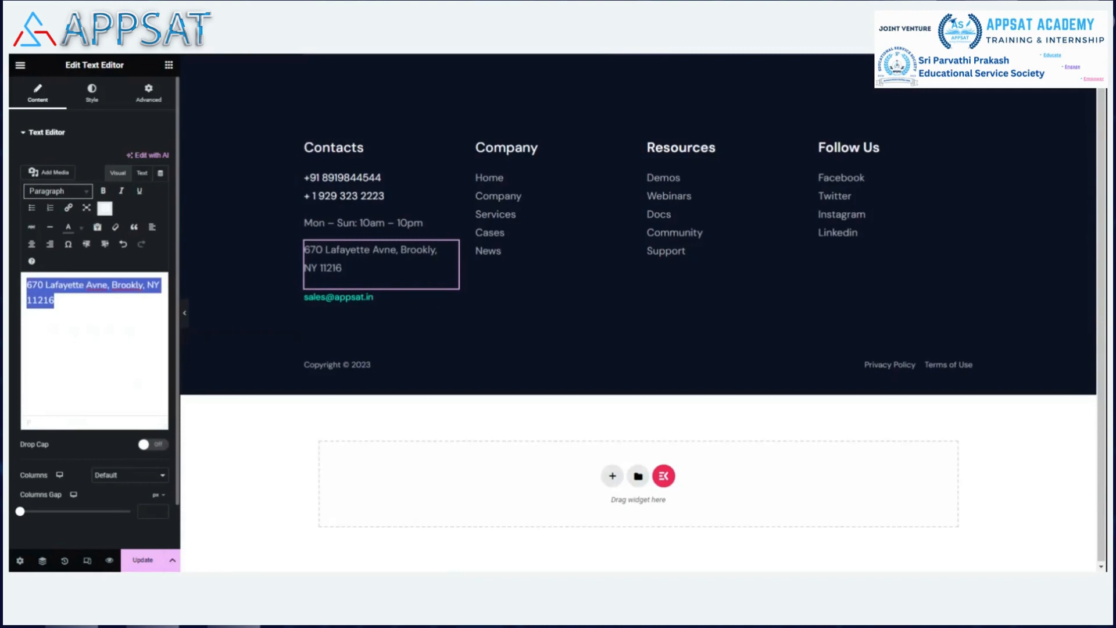
text(2)
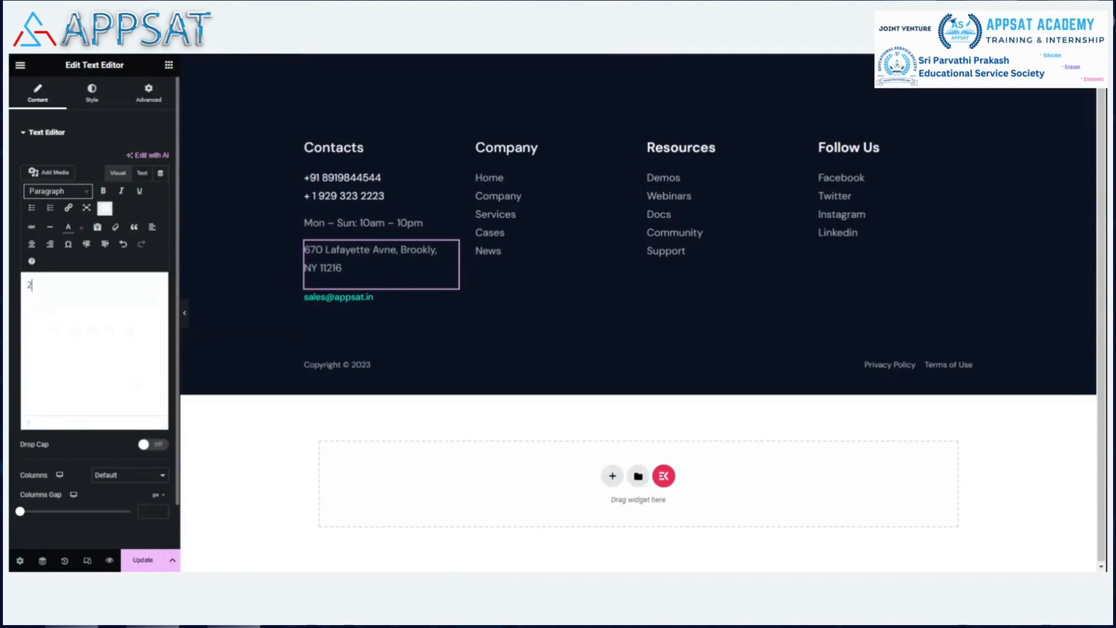
text(76,)
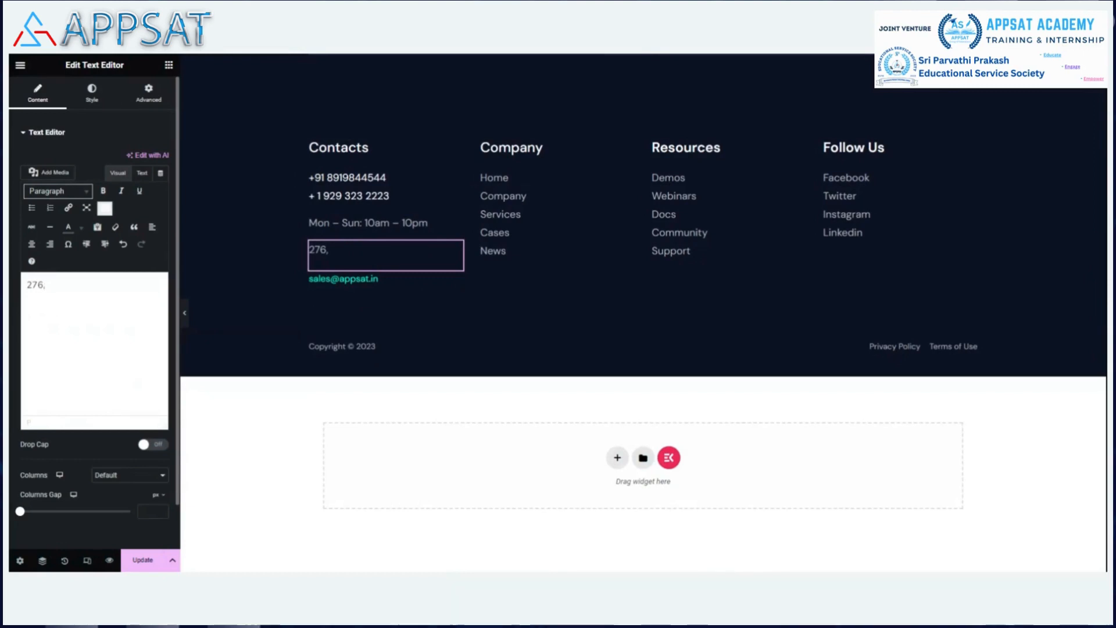
text(5th A)
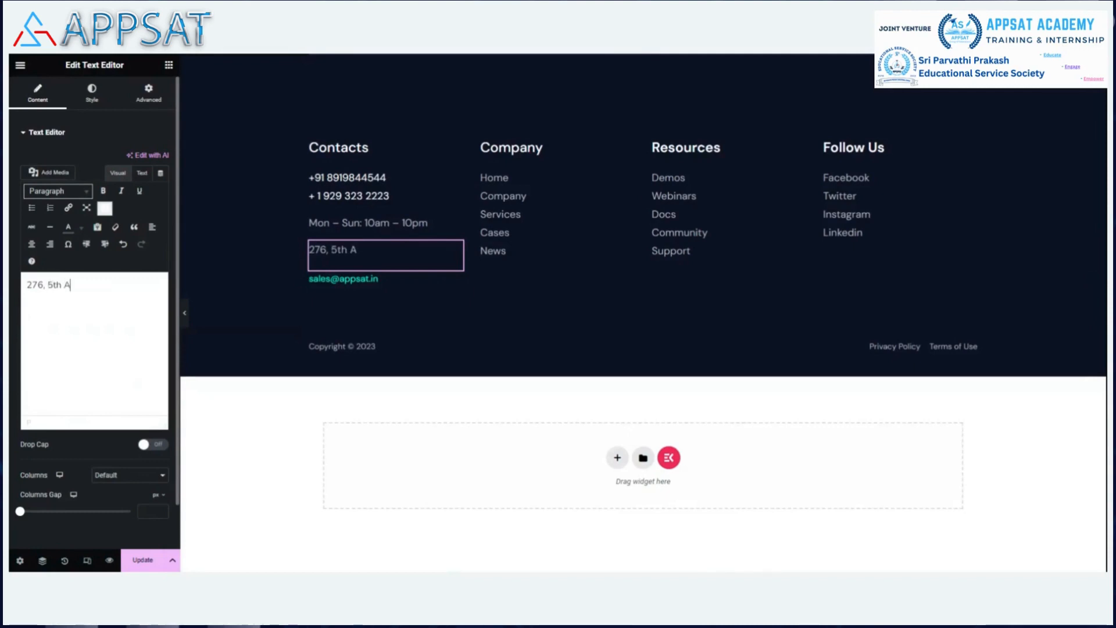
text(venue,)
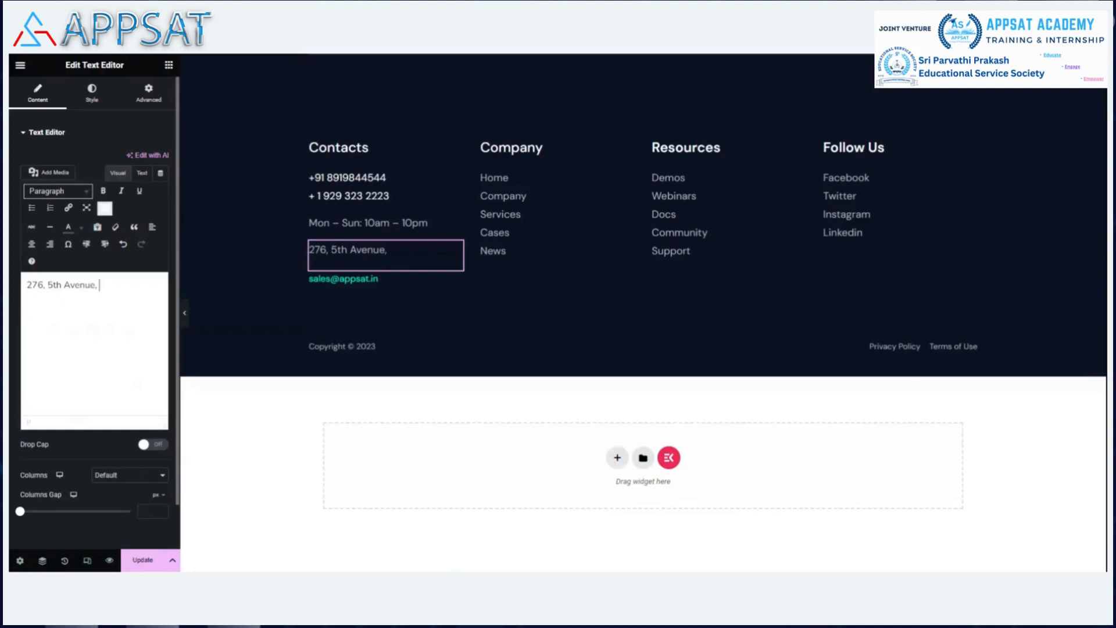
text( Suite 704-)
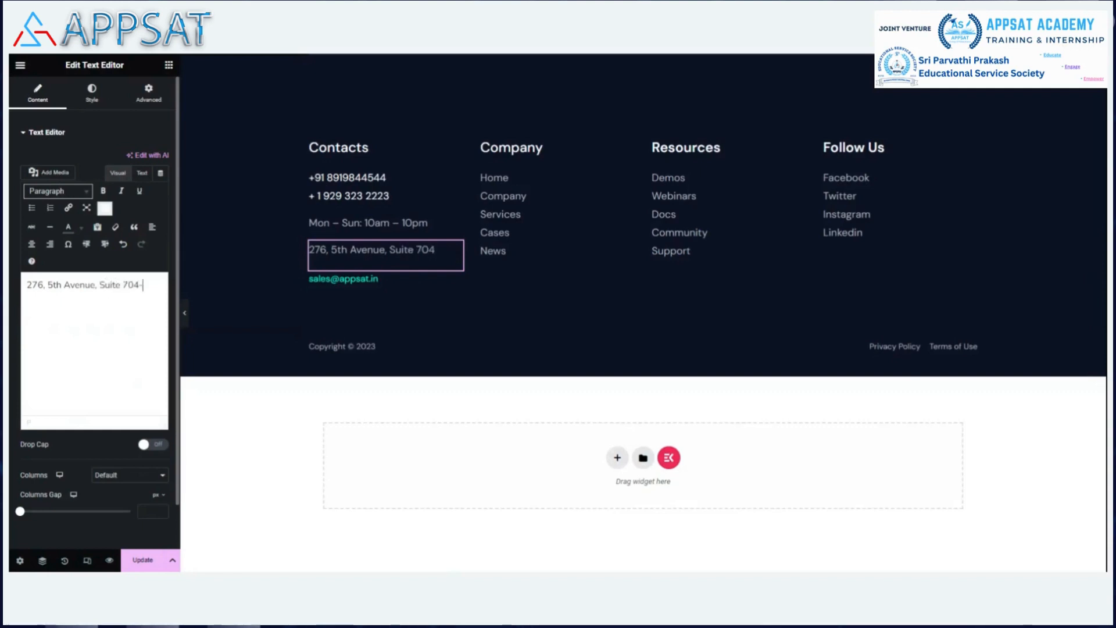
text(2004)
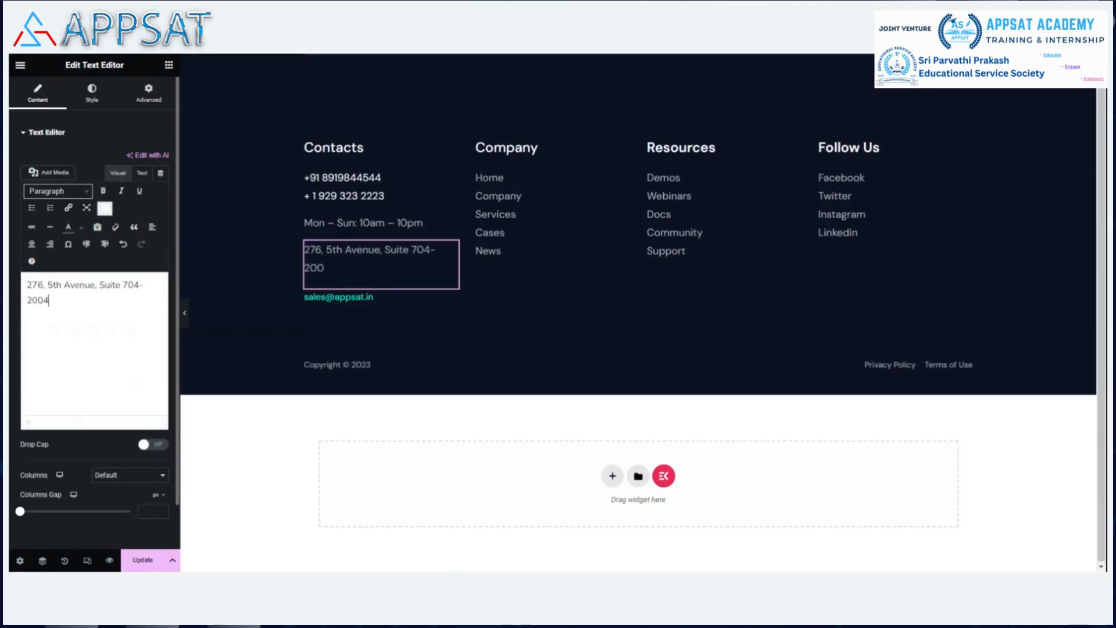
text(,)
text( New)
text( Y)
key(BackSpace)
text(York N)
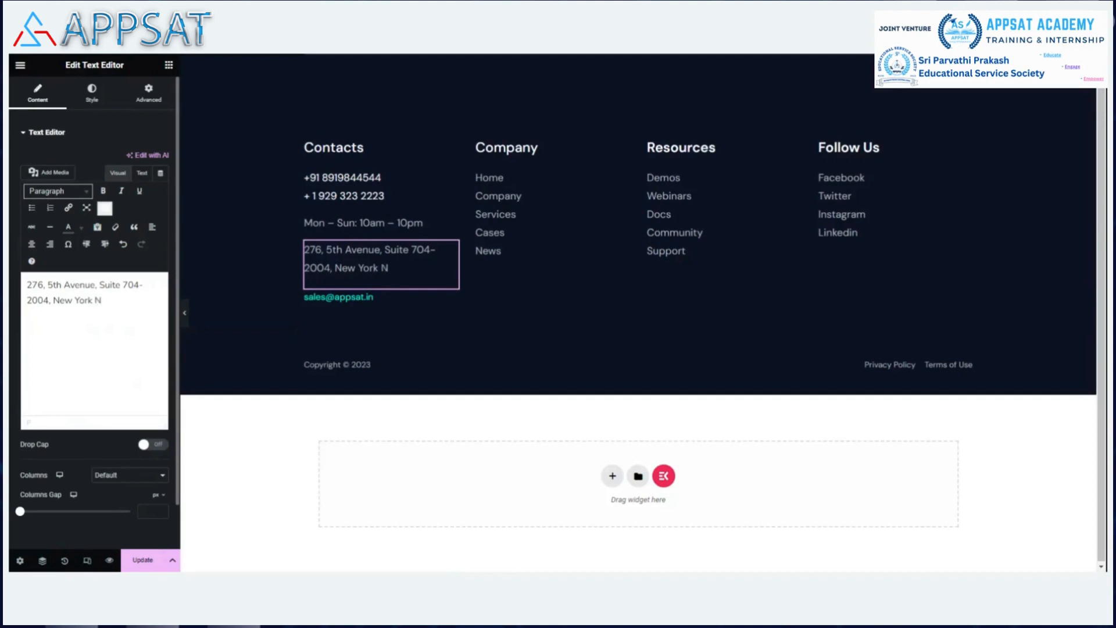
text(Y 10001)
click(150, 553)
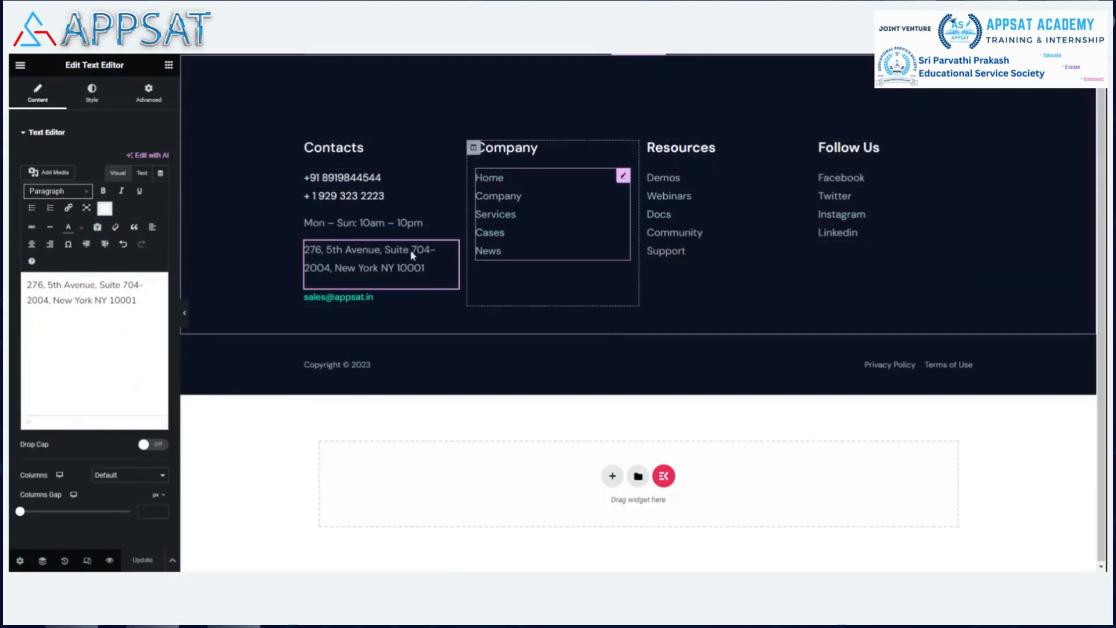
Append APPSAT so the copyright reads 'Copyright © 2023 APPSAT', then update.
click(350, 364)
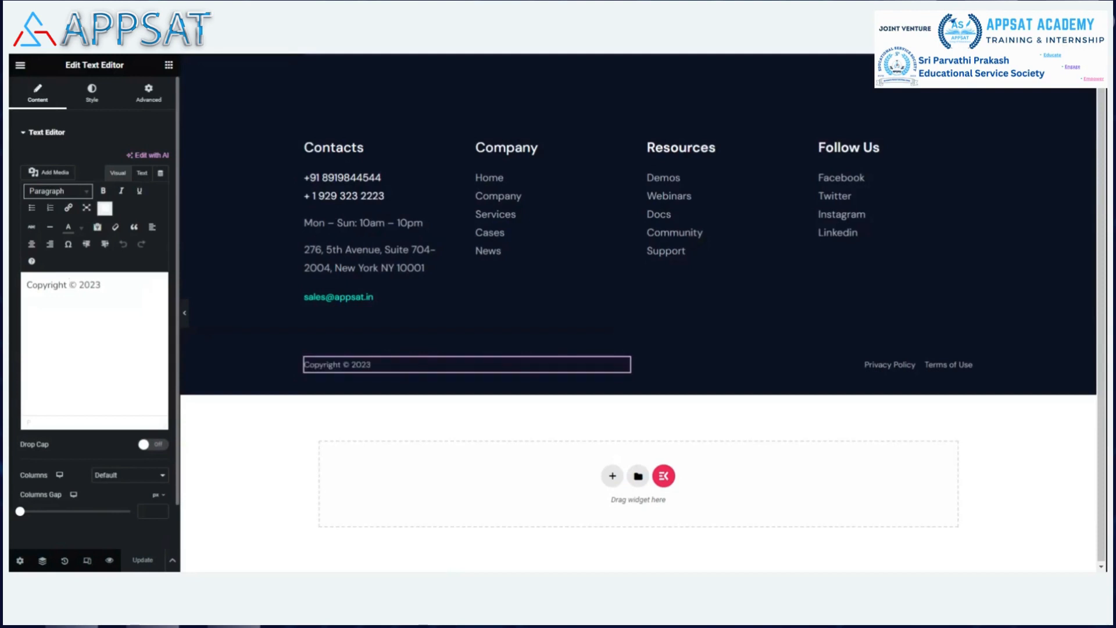
click(77, 285)
key(Right)
key(Right)
key(Right)
key(Right)
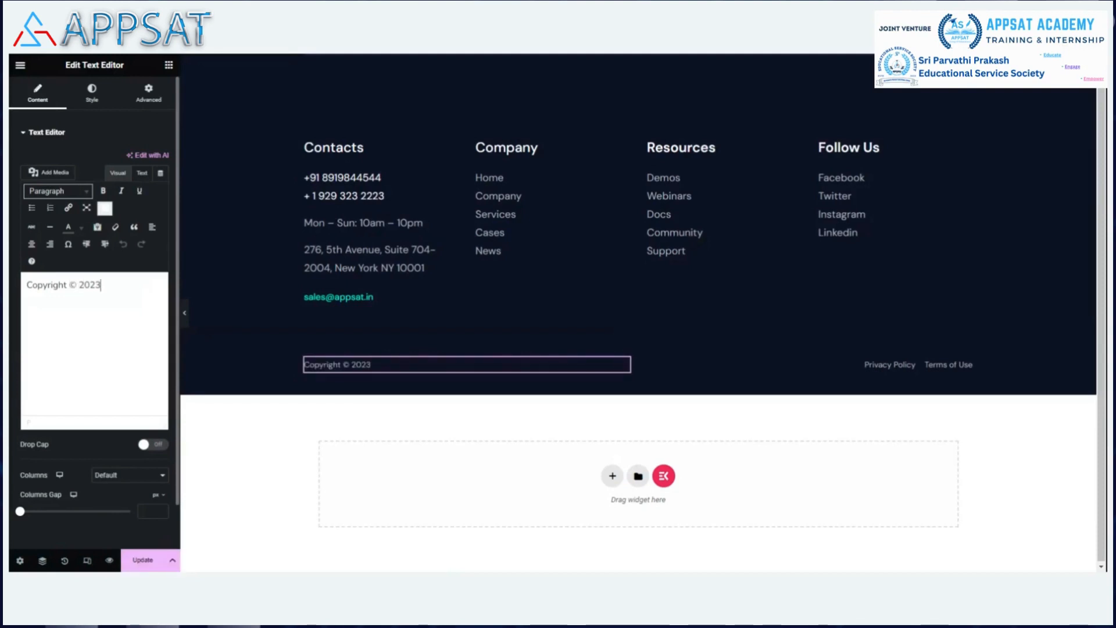
text(APPSAT)
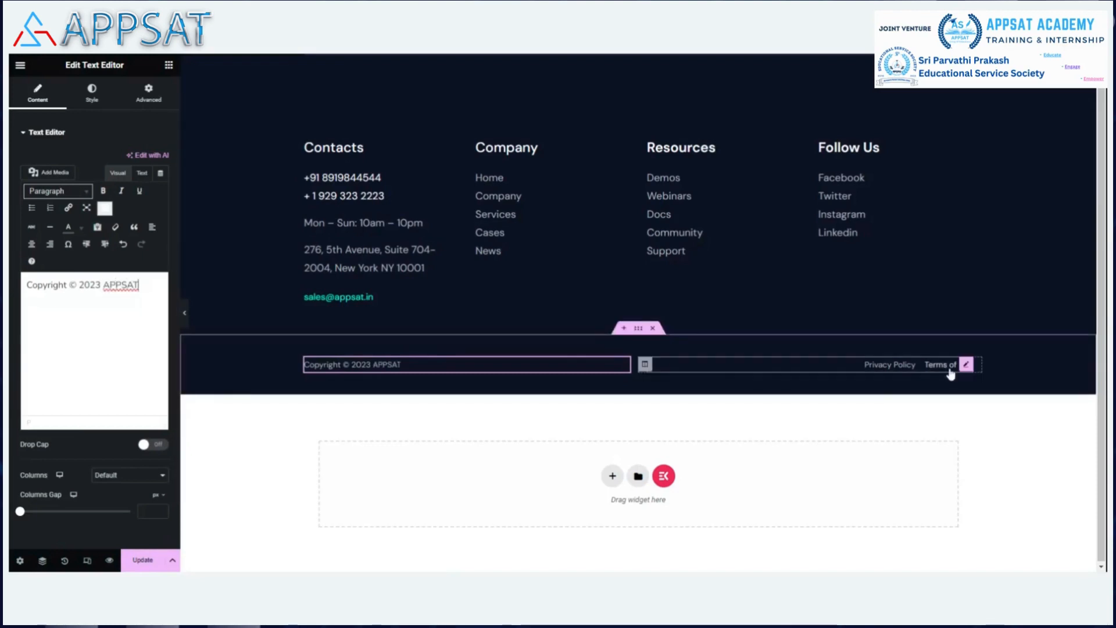
click(142, 561)
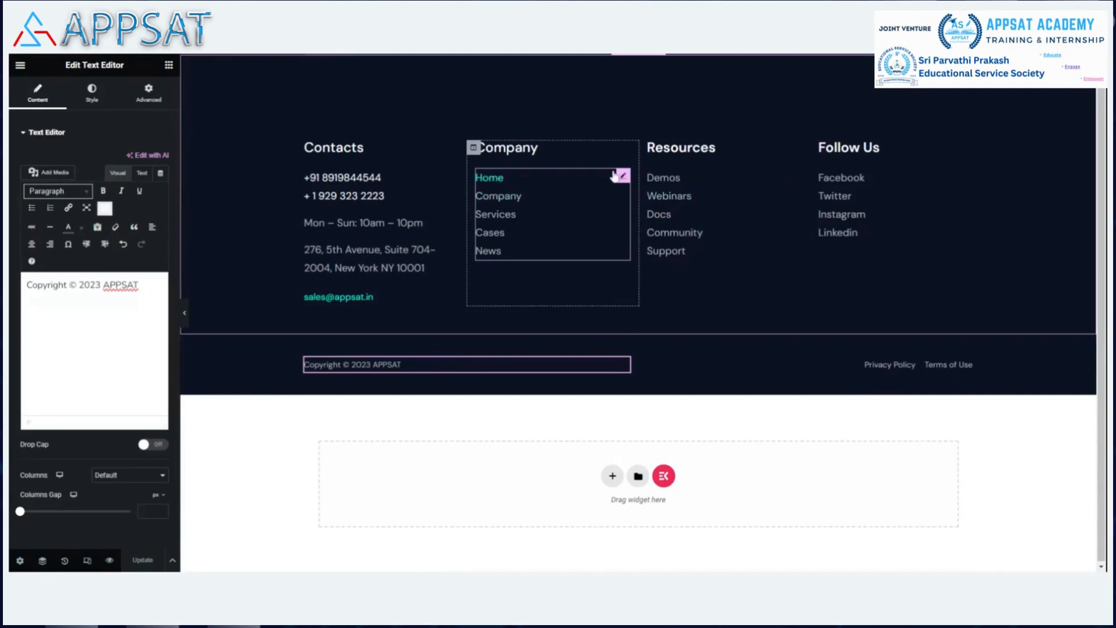
Change the Company list's Home link address to the geek.pro site URL.
click(623, 176)
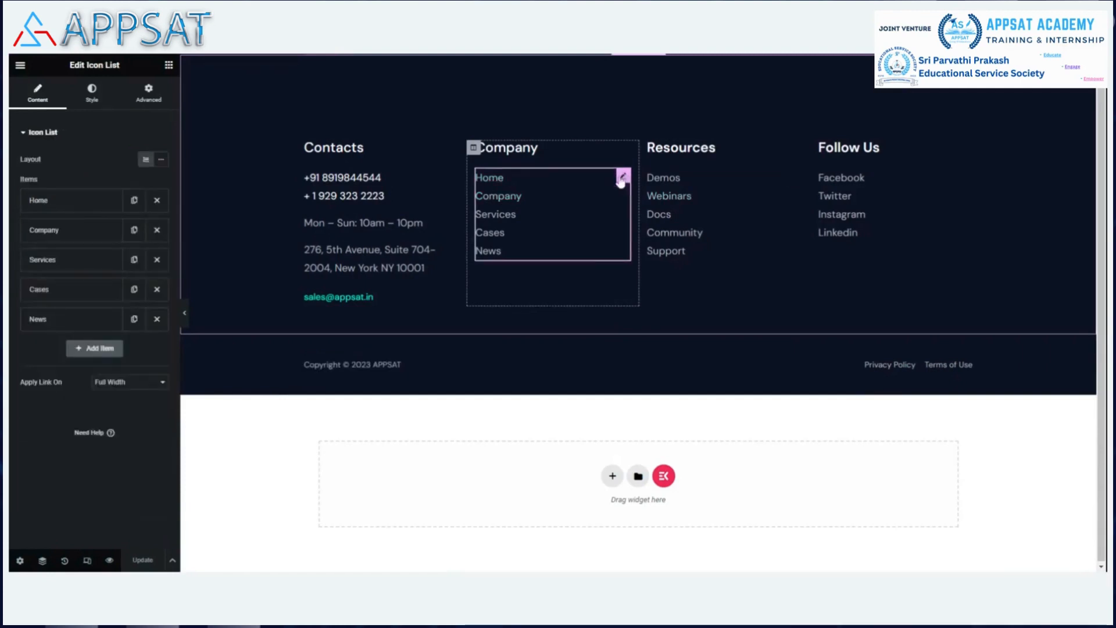
click(72, 209)
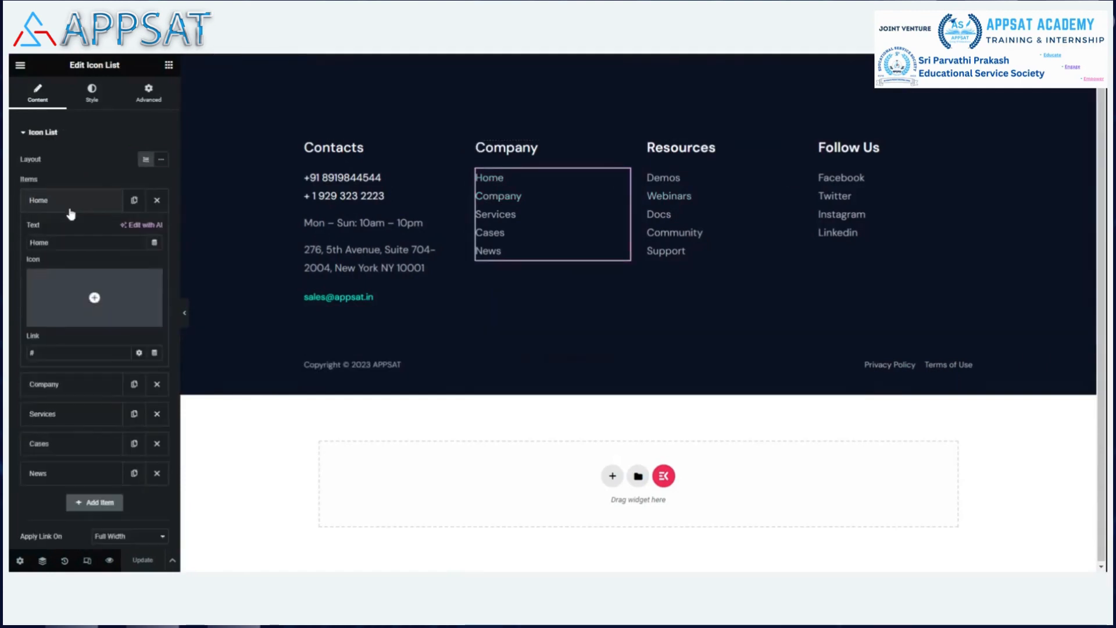
click(58, 353)
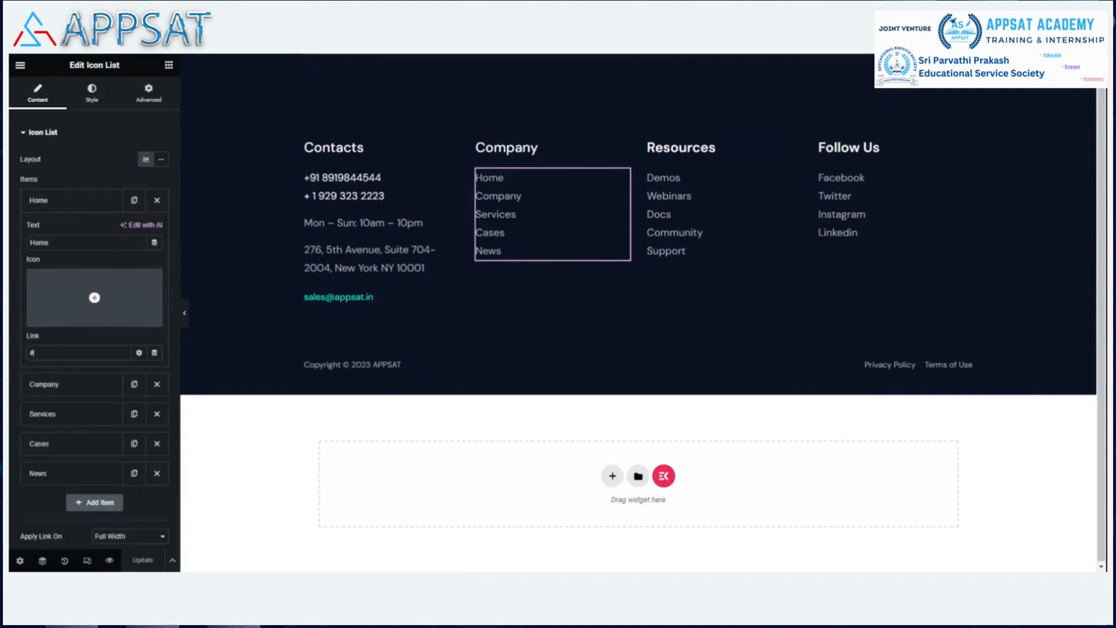
key(BackSpace)
text(http)
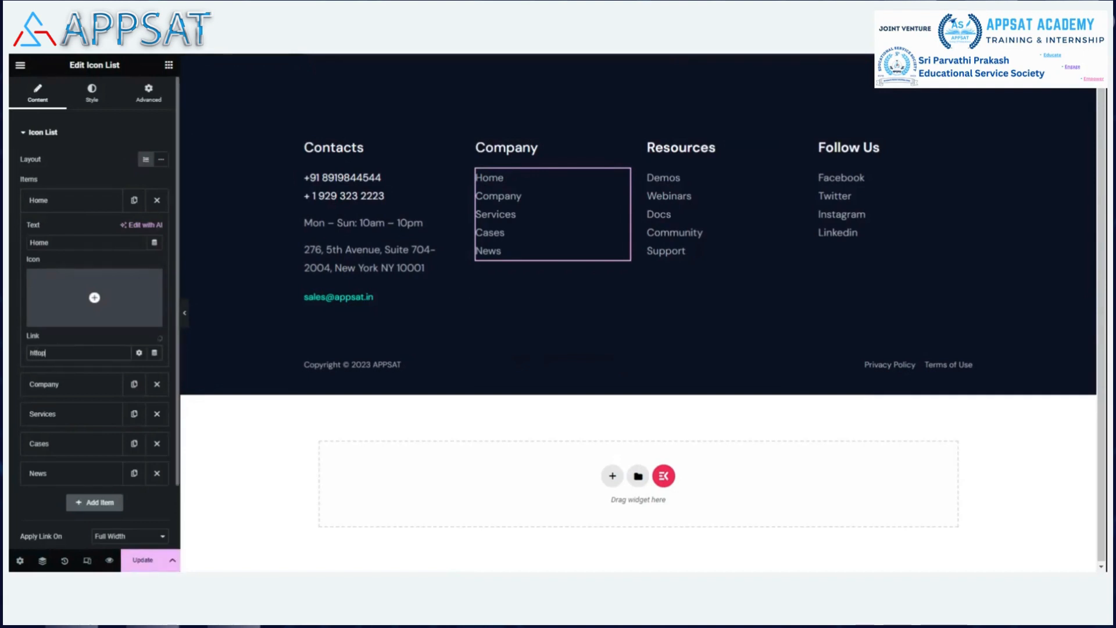
text(s:/)
text(geek.pro)
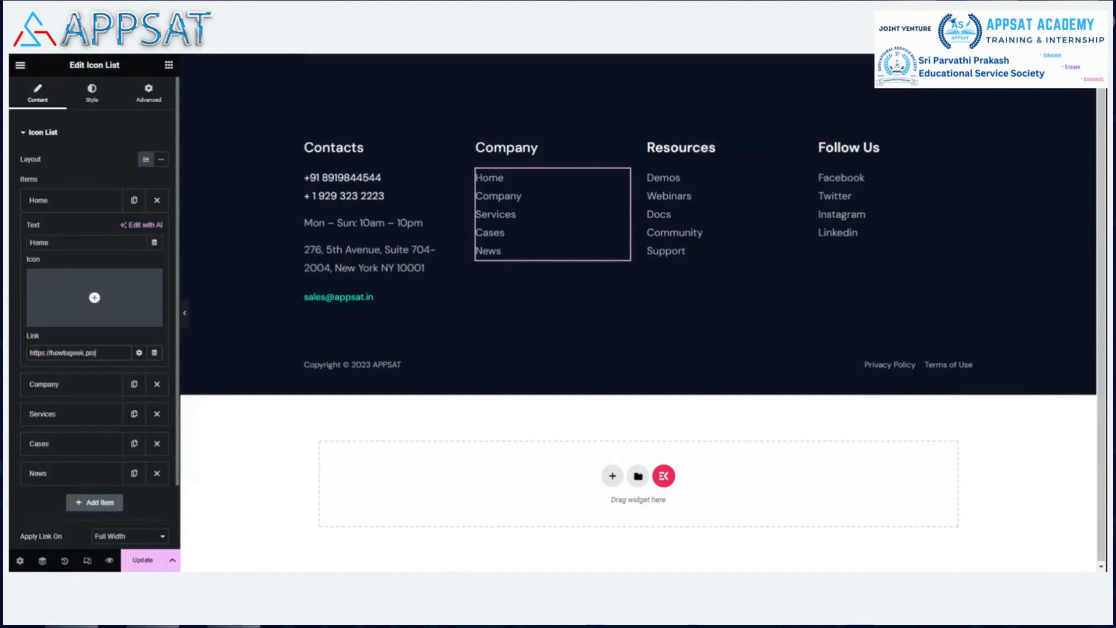
Rename the second link to 'IT Service - How to', paste the it-service-howto URL, and update.
click(89, 387)
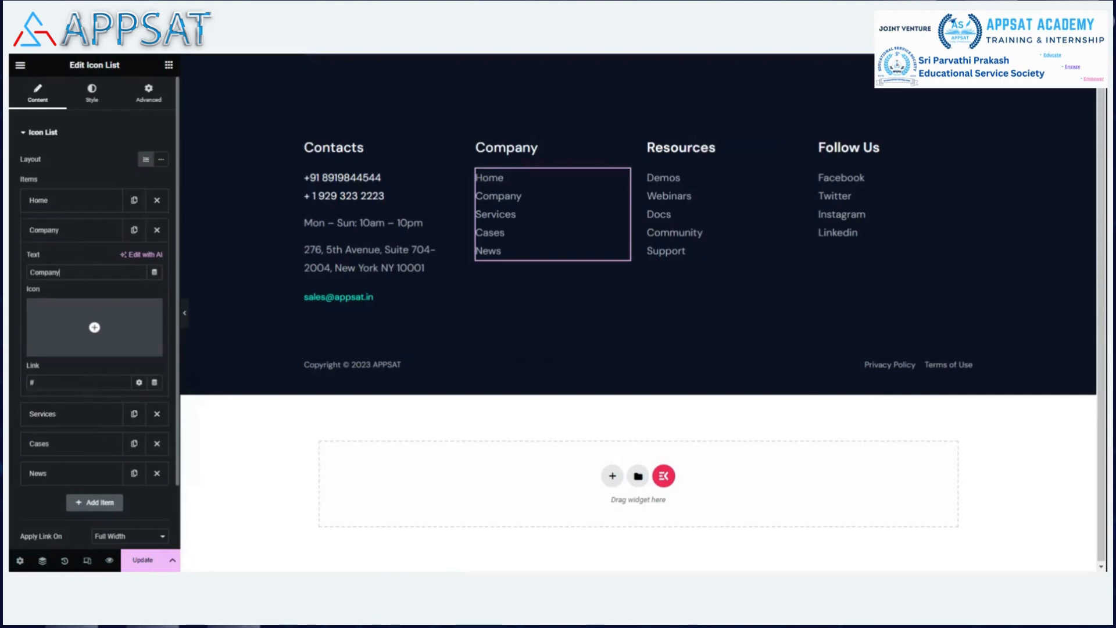
key(BackSpace)
key(BackSpace)
key(BackSpace)
key(BackSpace)
key(BackSpace)
key(BackSpace)
key(BackSpace)
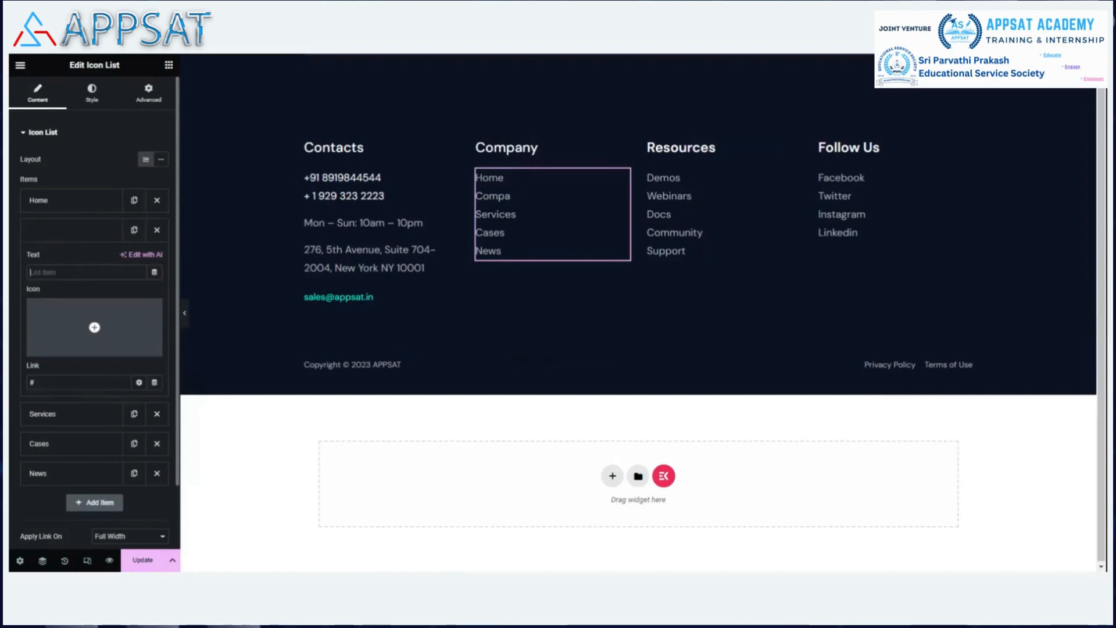
text(IT)
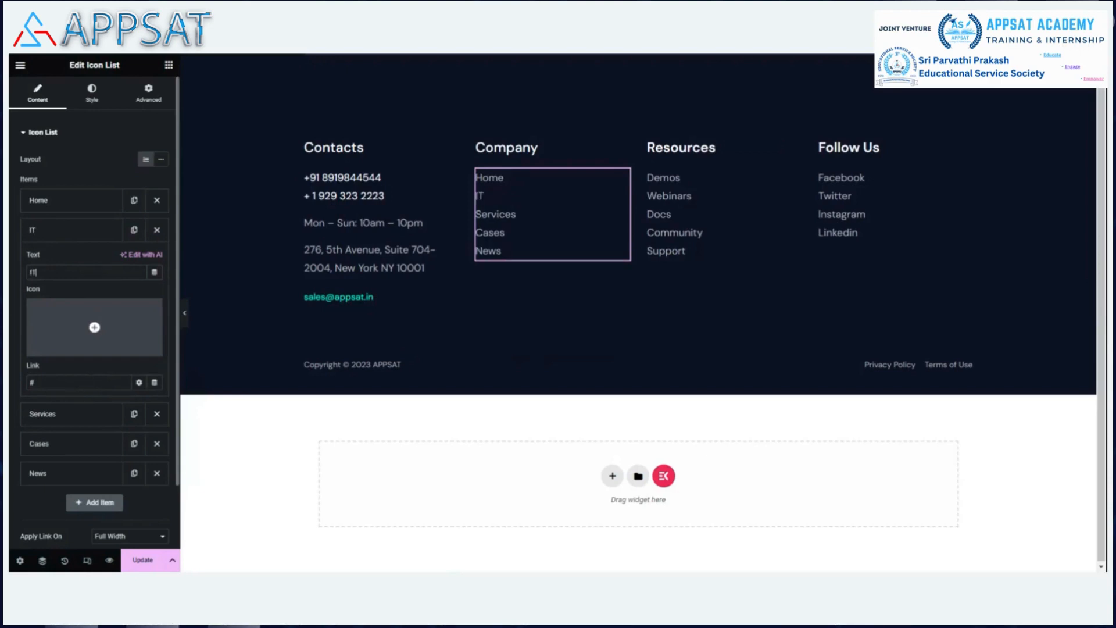
text( Service - Ho)
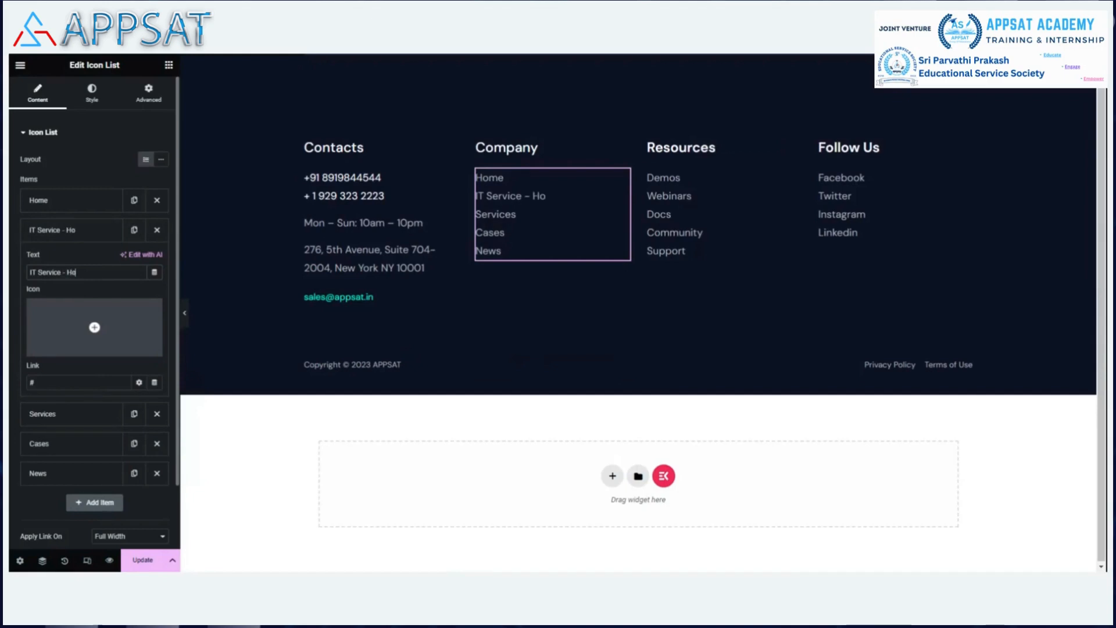
text(w to)
click(78, 383)
key(BackSpace)
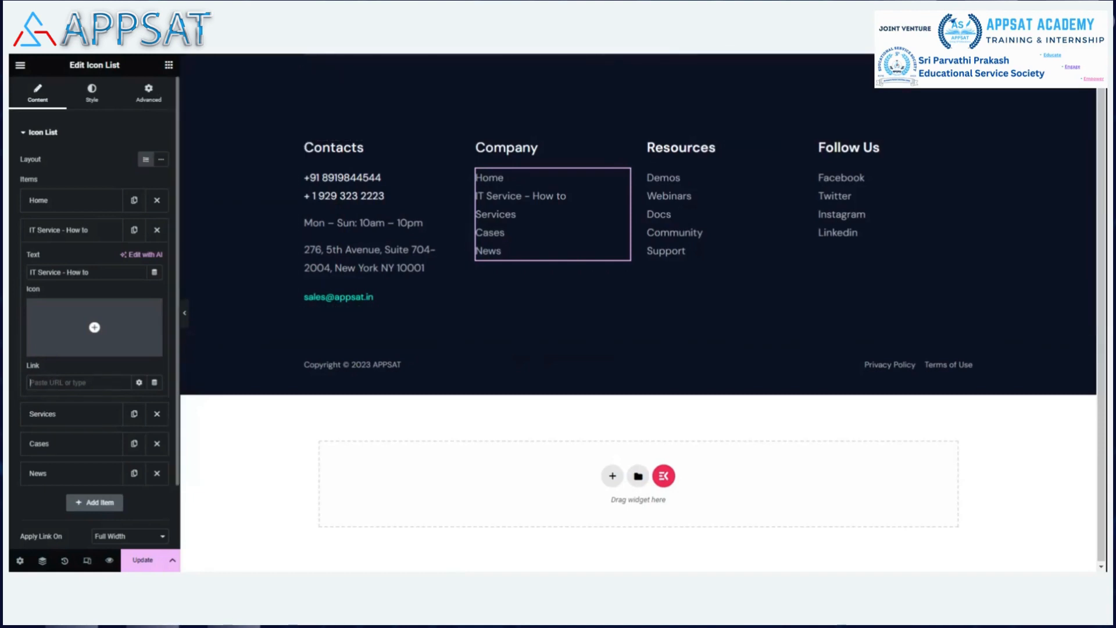
key(ctrl+v)
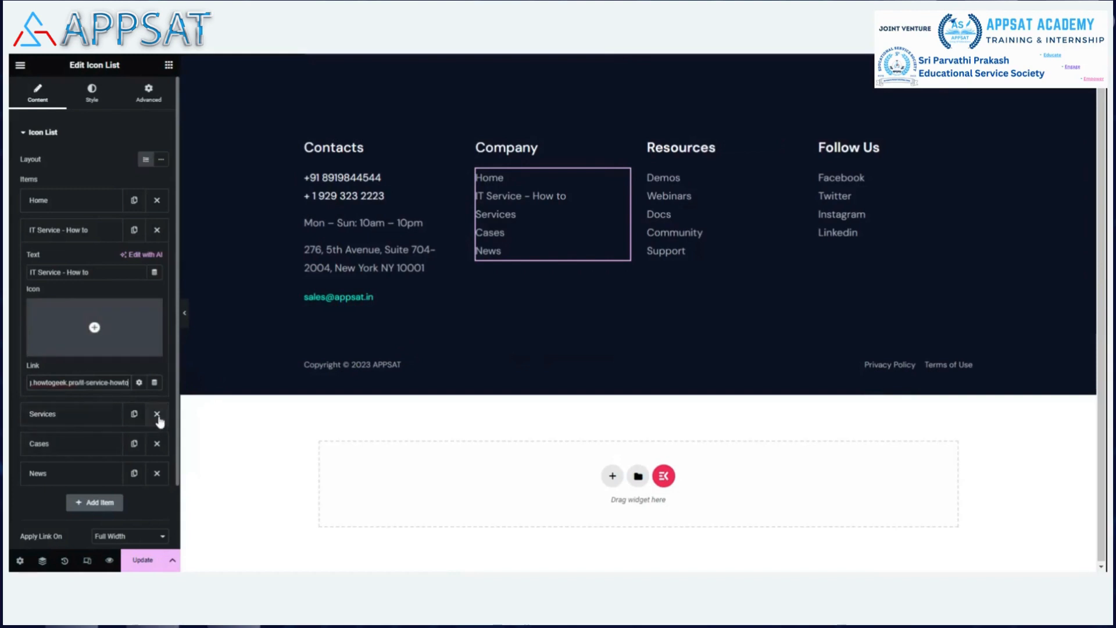
click(143, 560)
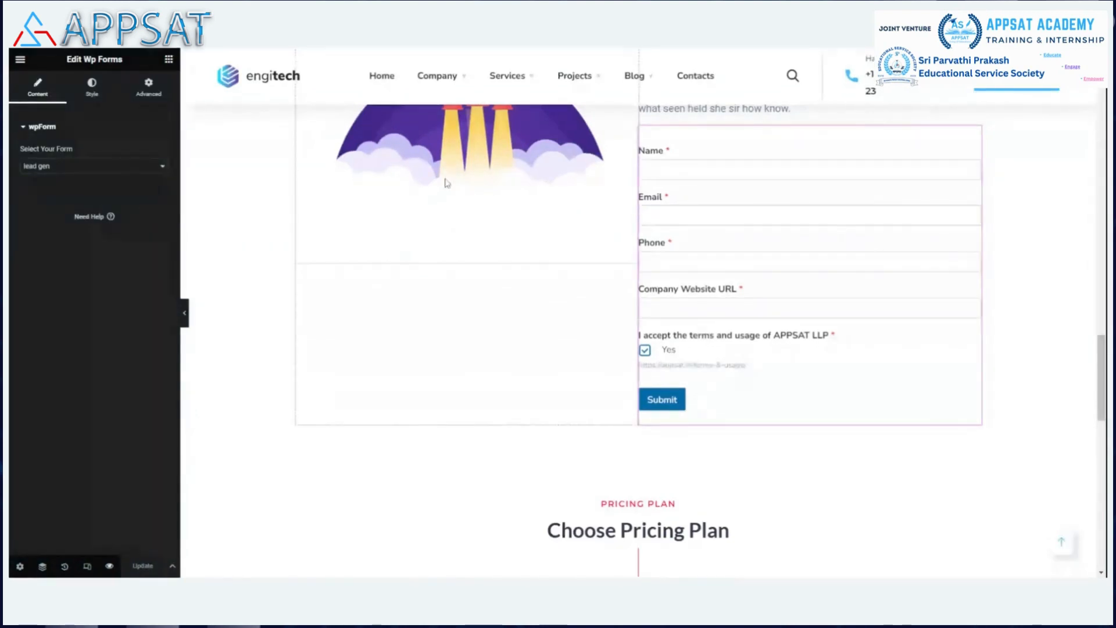
Scroll up through the IT service page in Elementor to its services section.
scroll(431, 292, up, 10)
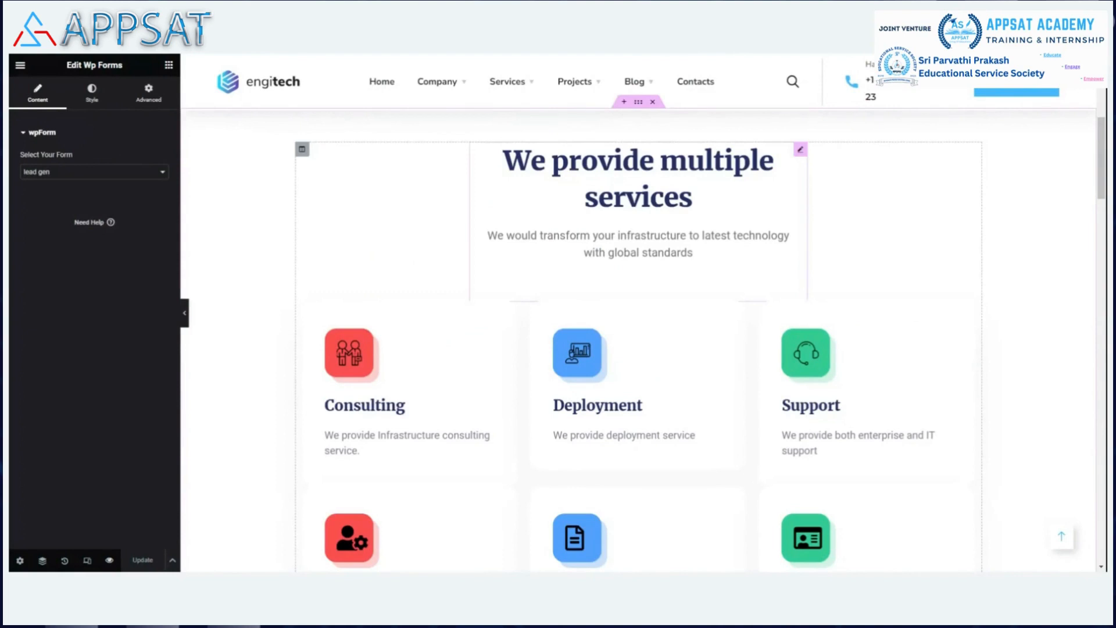
Reload the Elementor editor with F5 so the saved footer changes appear.
key(F5)
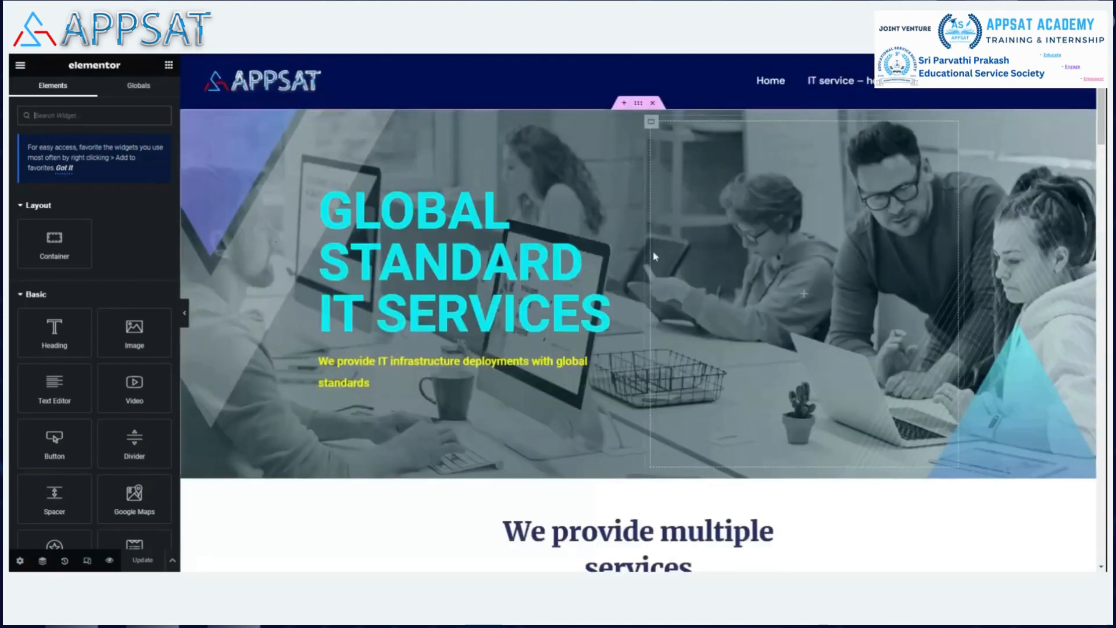
Scroll through the reloaded page preview down to the footer.
scroll(652, 250, down, 4)
scroll(651, 250, down, 7)
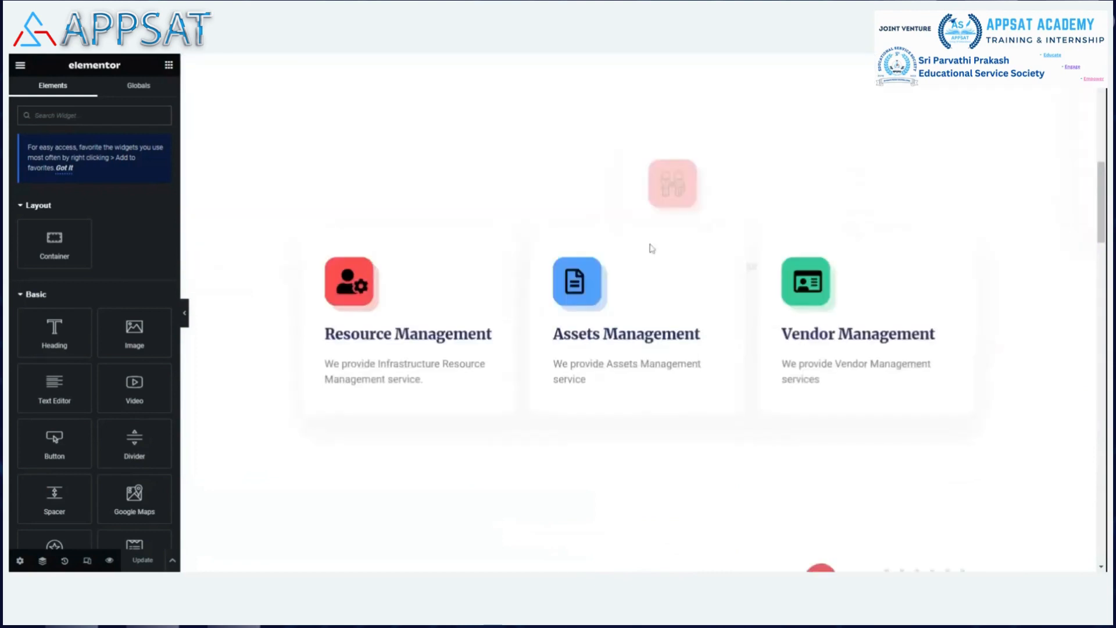
scroll(771, 102, up, 11)
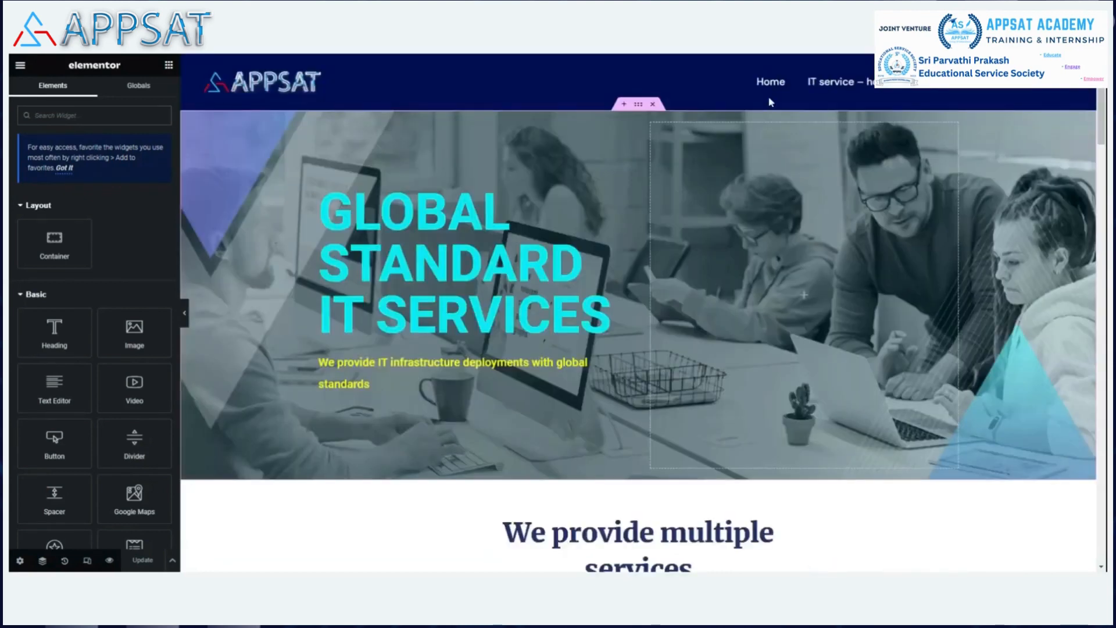
scroll(770, 102, down, 20)
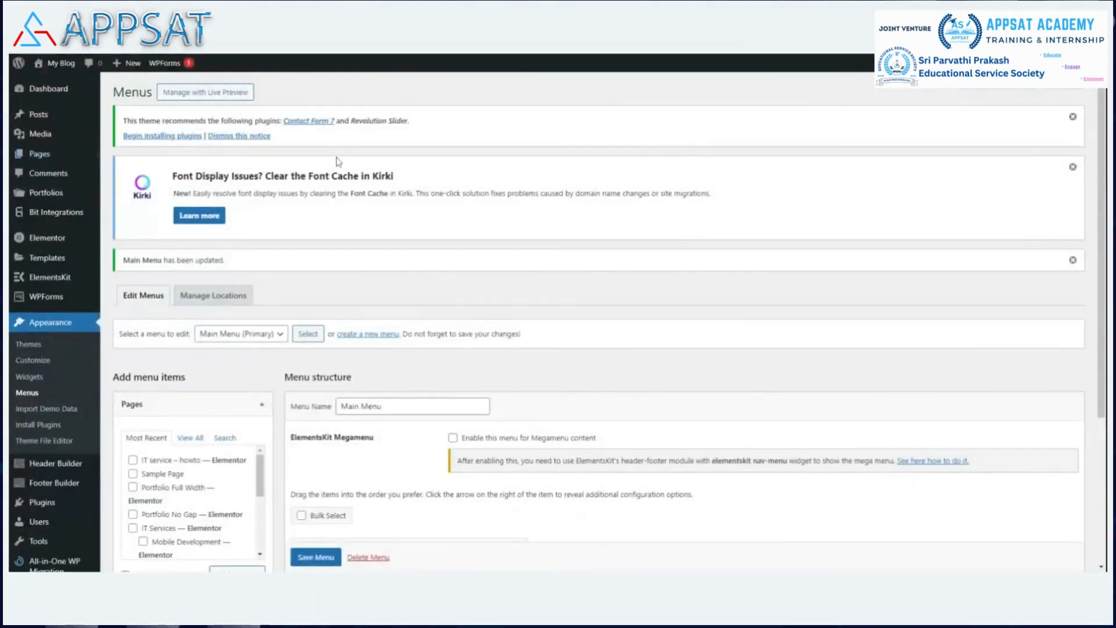
Open the 'IT service – howto' page for editing from the All Pages list.
click(40, 154)
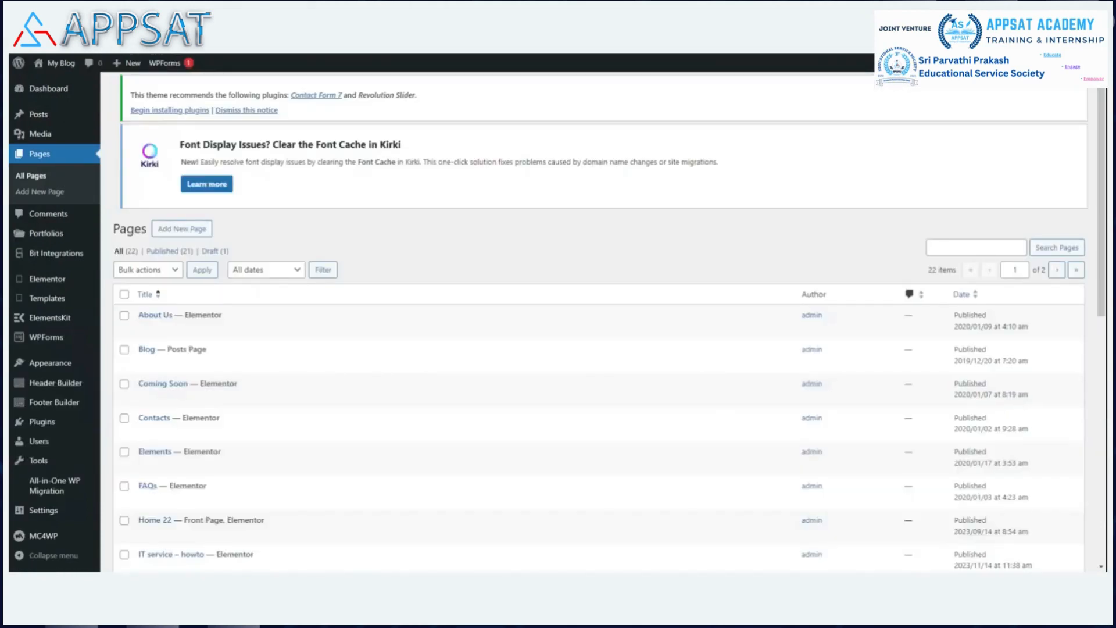
scroll(143, 352, down, 3)
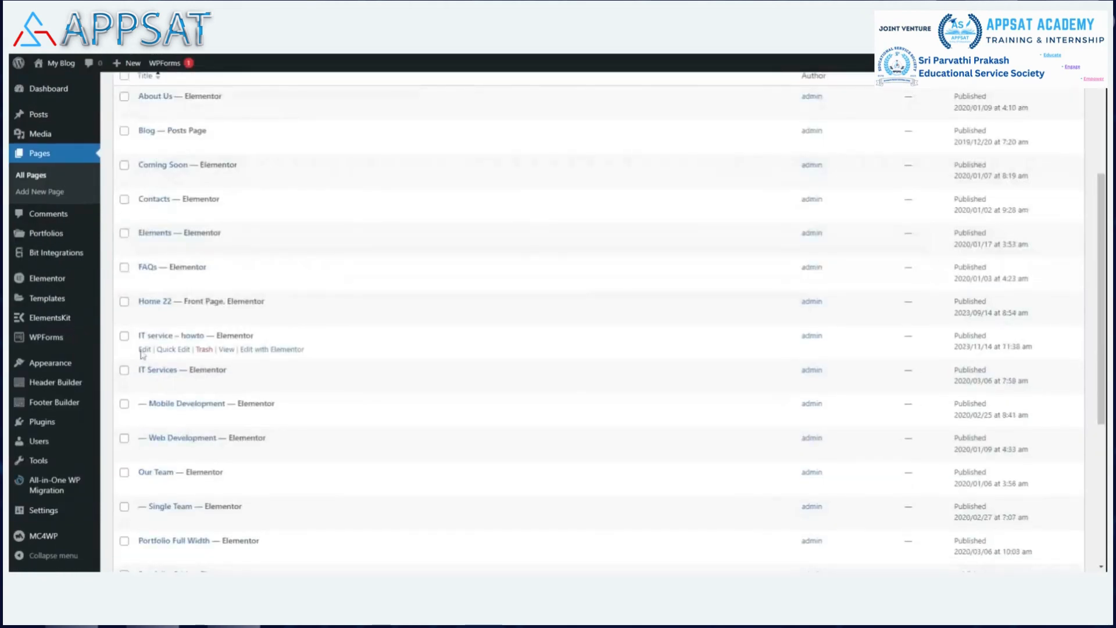
click(144, 351)
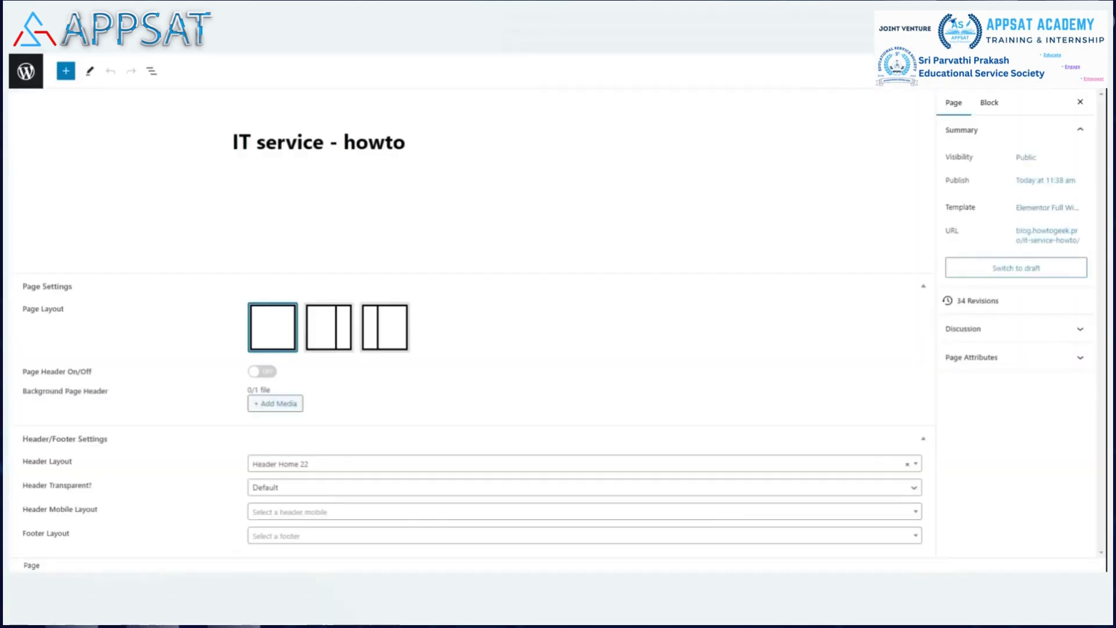
Set the IT service – howto page's footer layout to Footer Home 22, then return to Pages.
scroll(637, 222, down, 3)
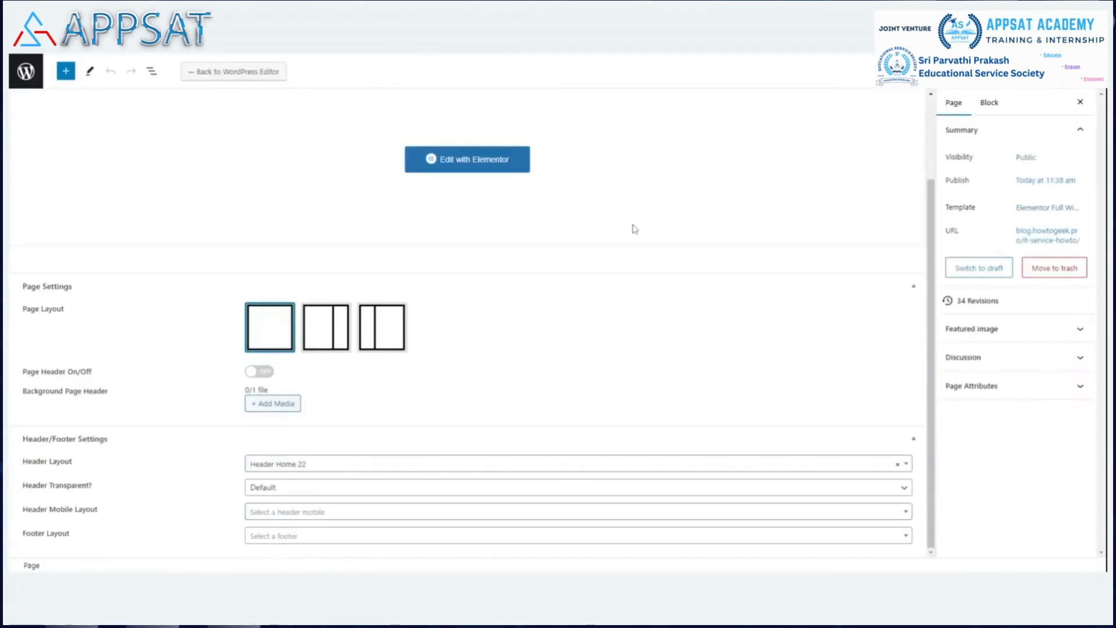
click(280, 536)
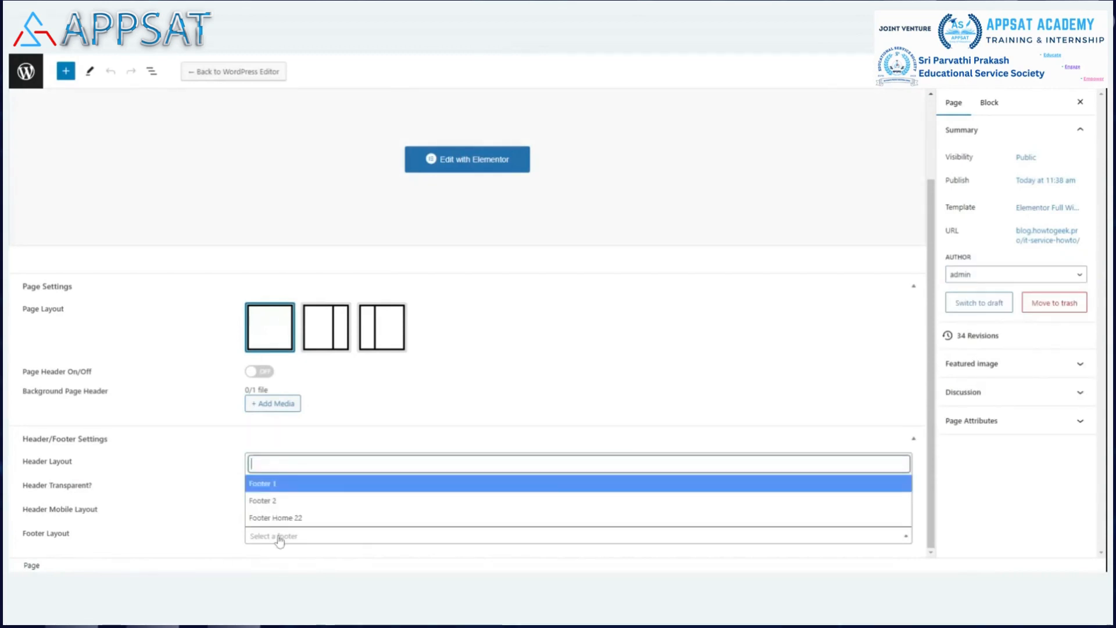
click(311, 519)
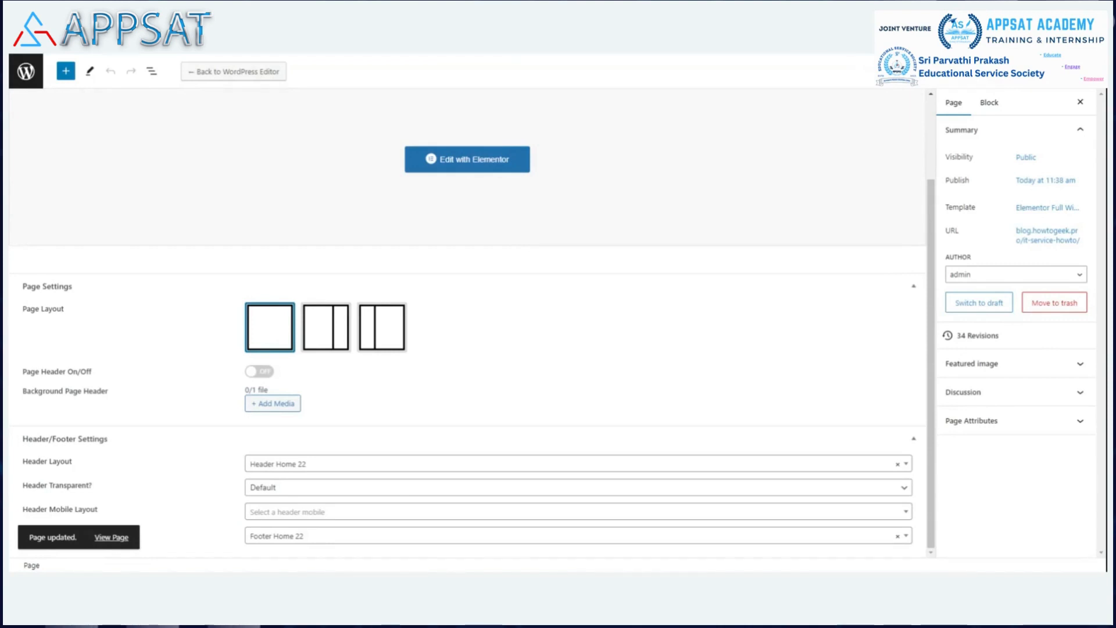
key(ctrl+shift+Tab)
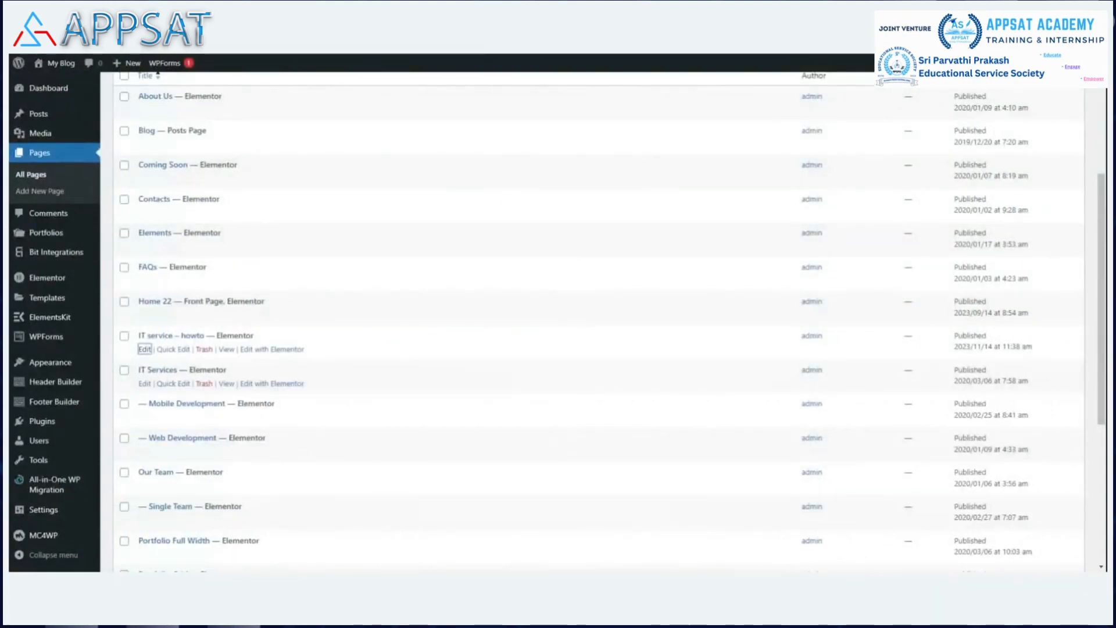
click(227, 350)
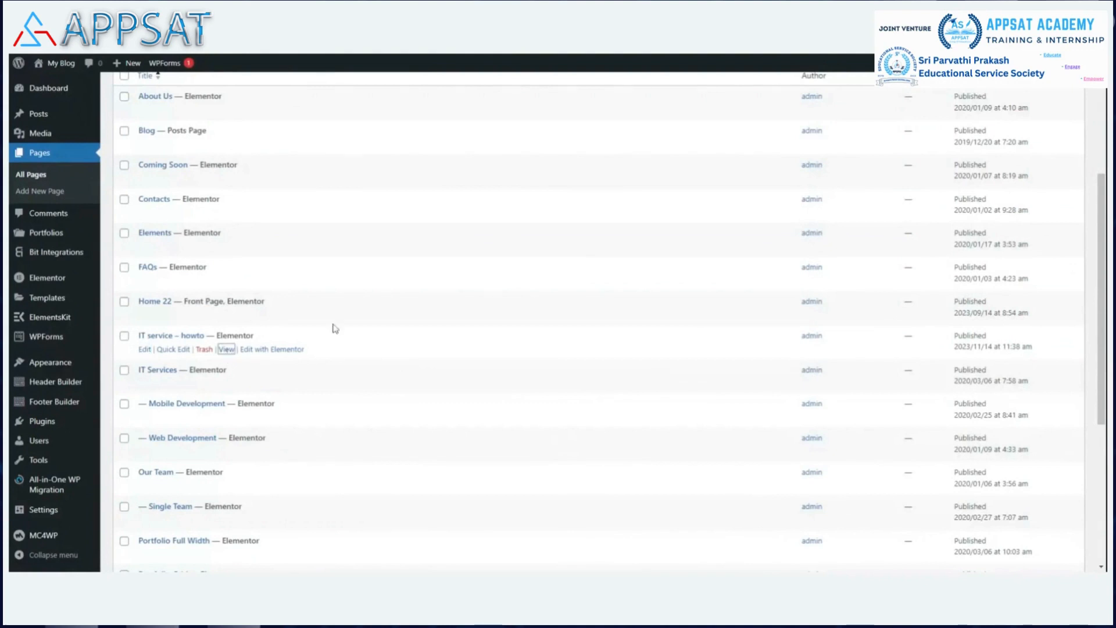
click(750, 55)
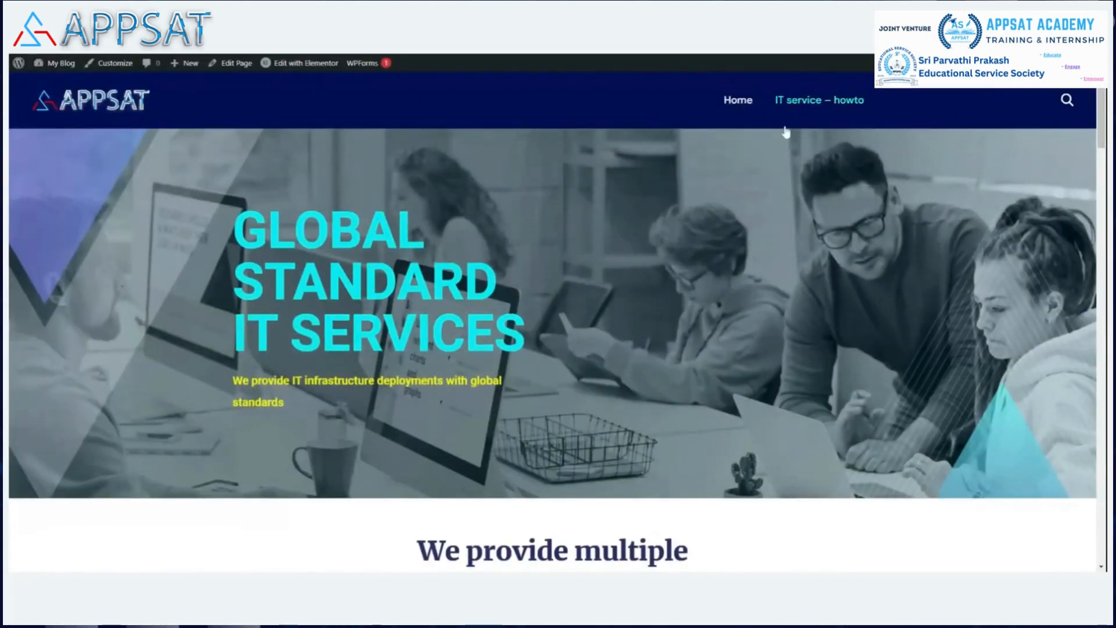
scroll(836, 221, down, 1)
scroll(832, 215, down, 10)
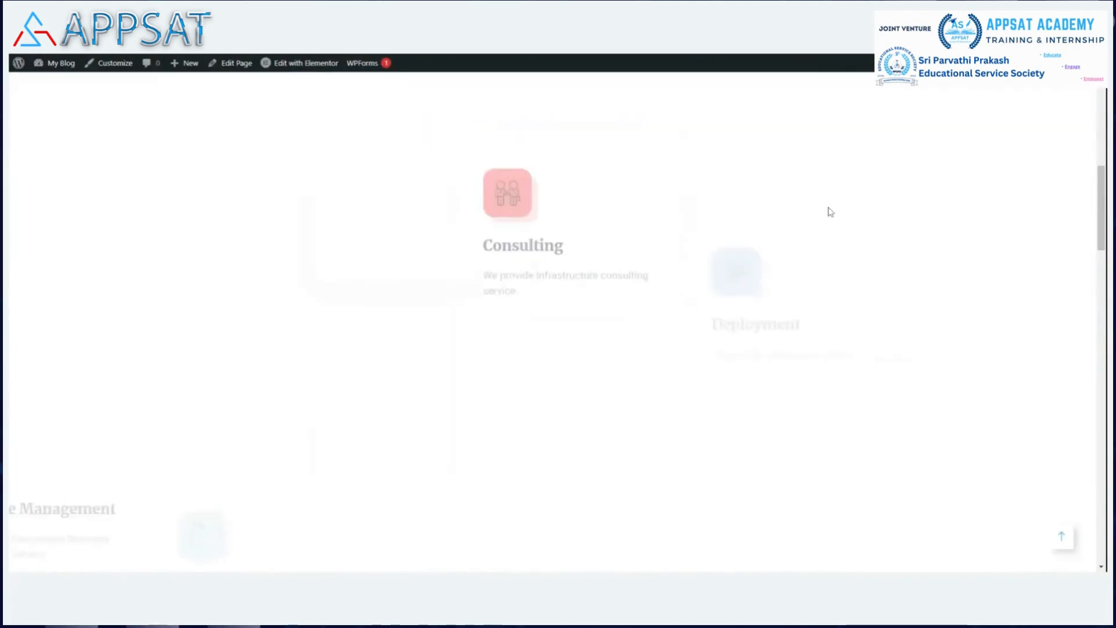
scroll(830, 212, down, 15)
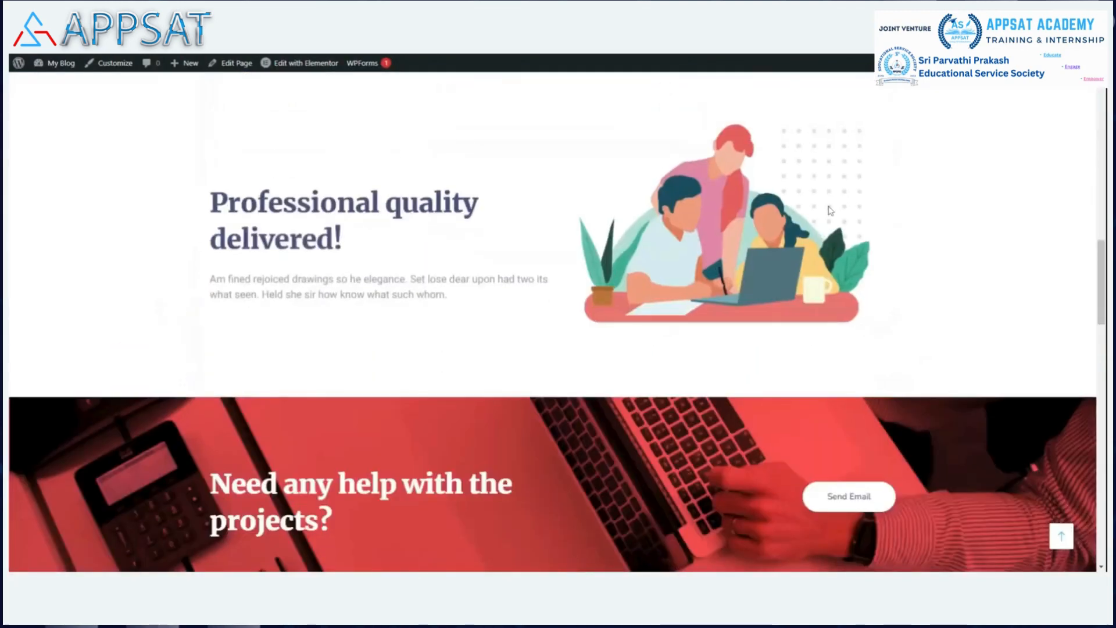
scroll(830, 204, down, 5)
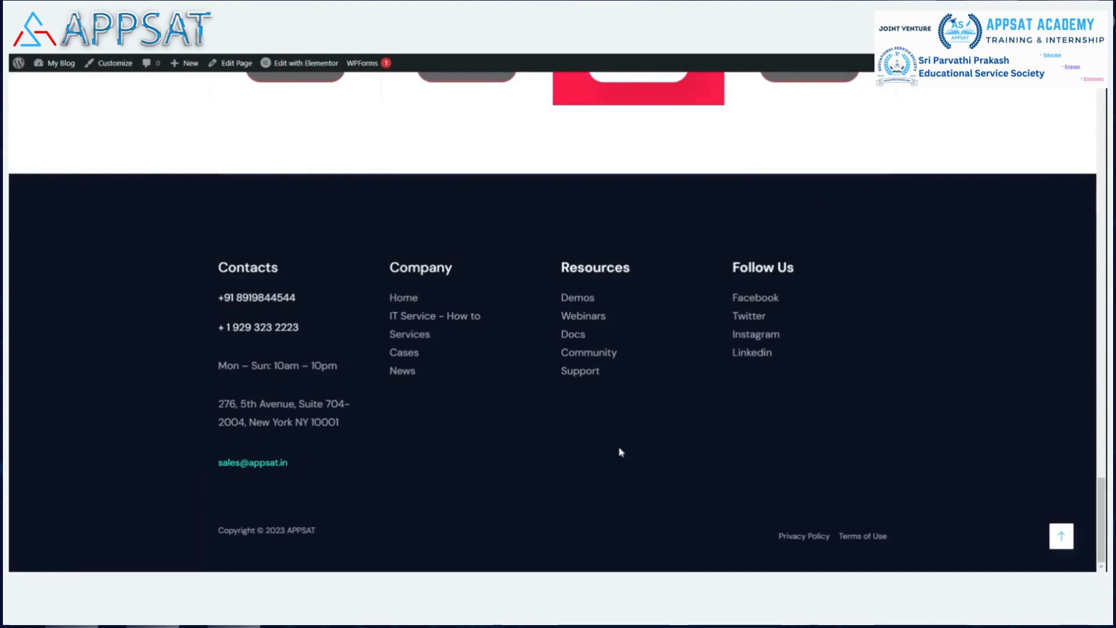
scroll(664, 378, up, 8)
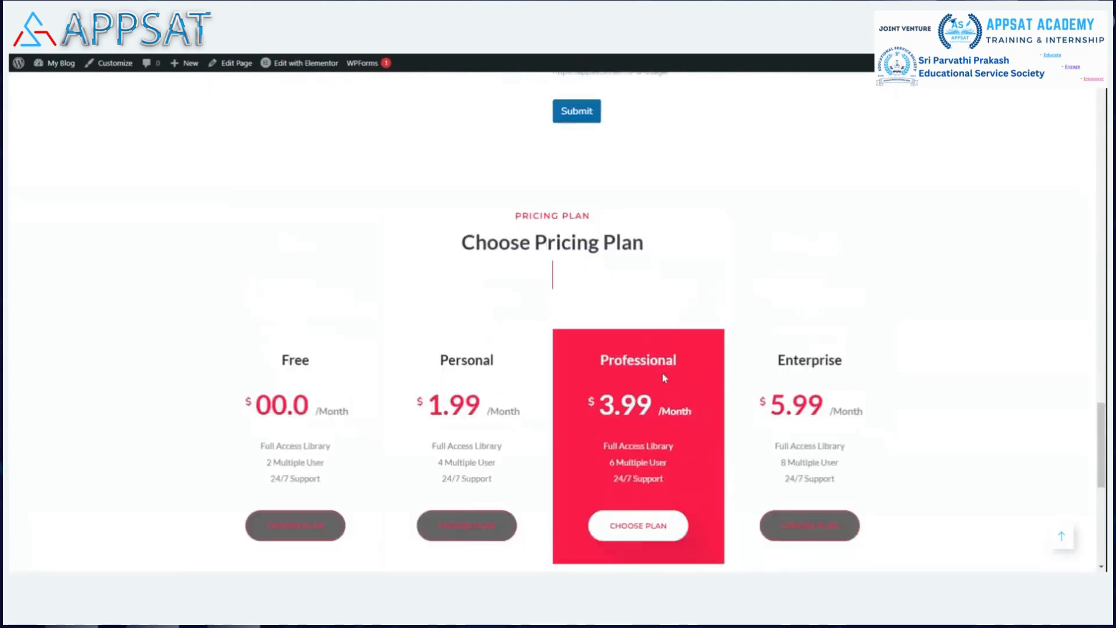
scroll(664, 378, up, 15)
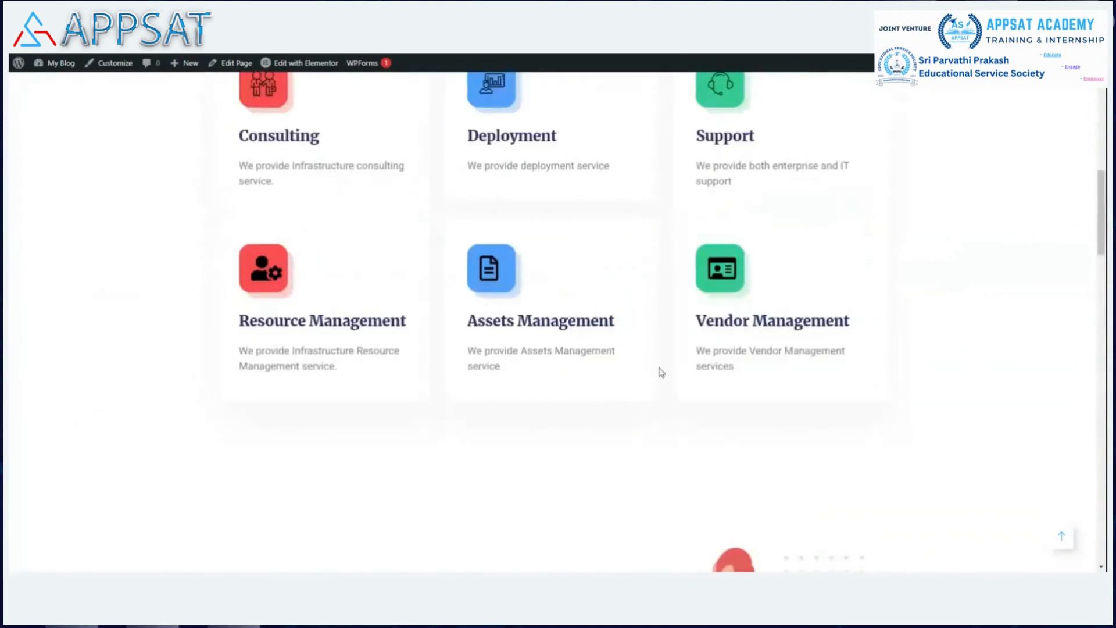
scroll(662, 372, up, 8)
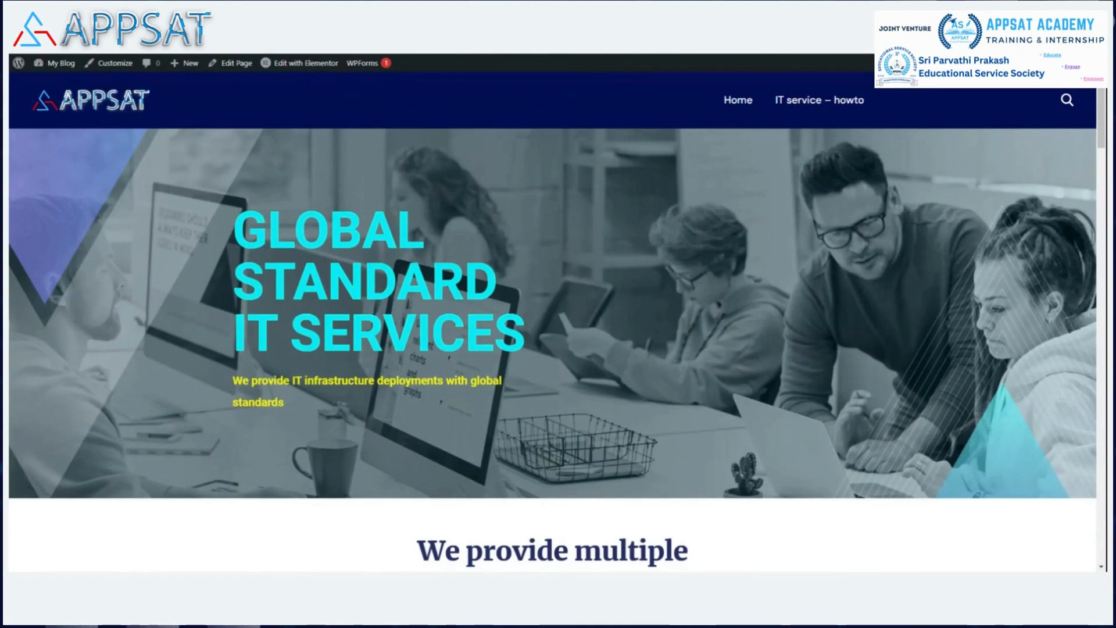
key(ctrl+shift+Tab)
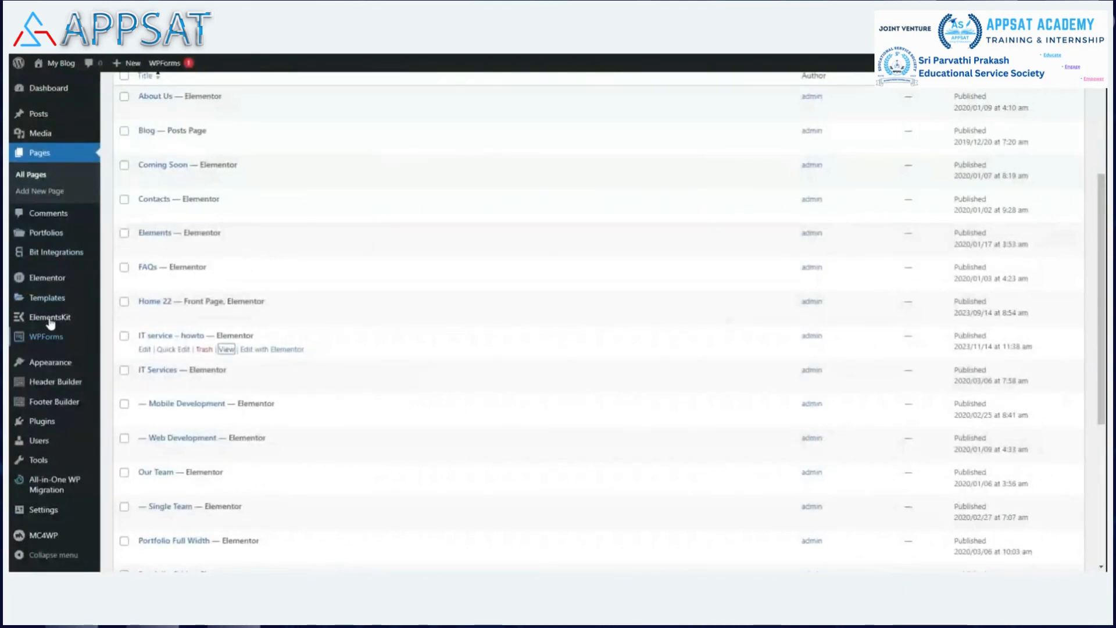
Choose the Custom setup with all modules on in the ElementsKit wizard.
mouse_move(50, 323)
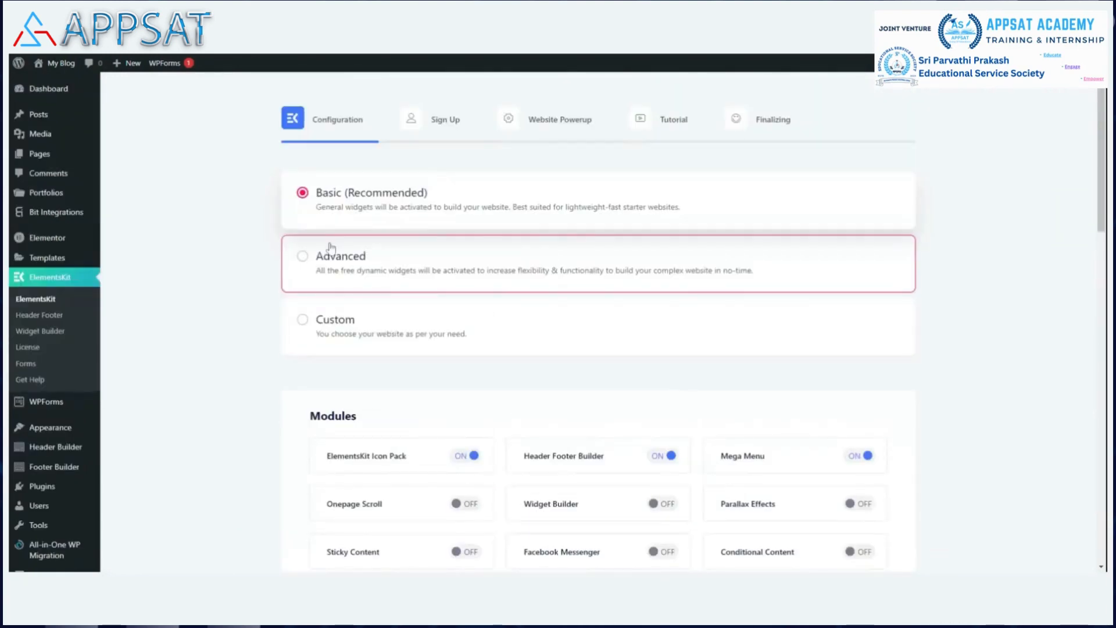
click(837, 324)
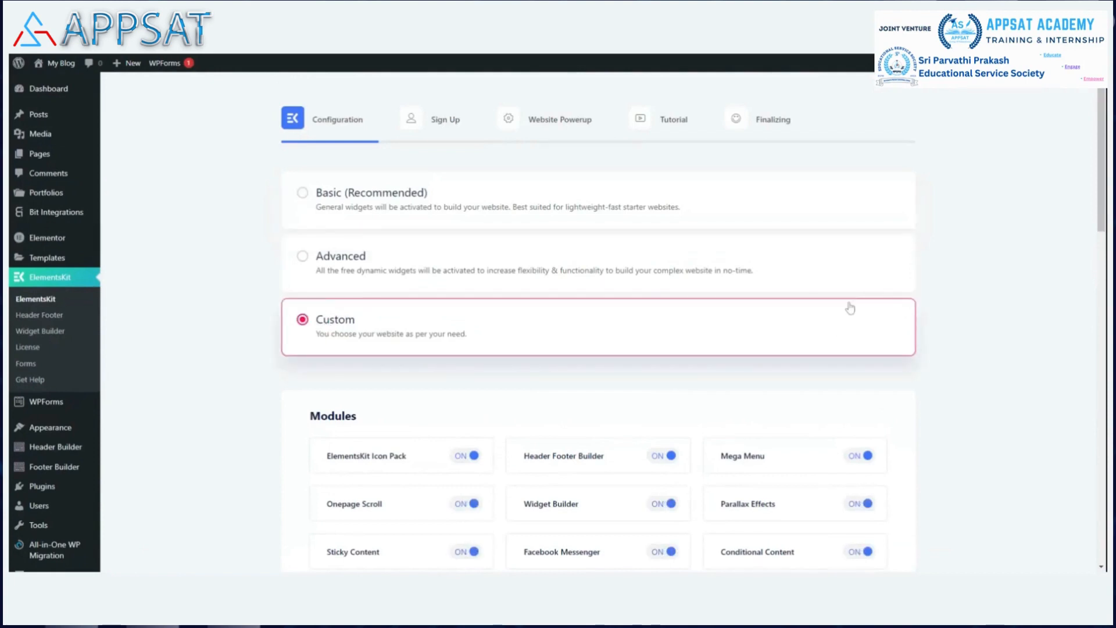
scroll(846, 297, down, 3)
scroll(838, 287, down, 2)
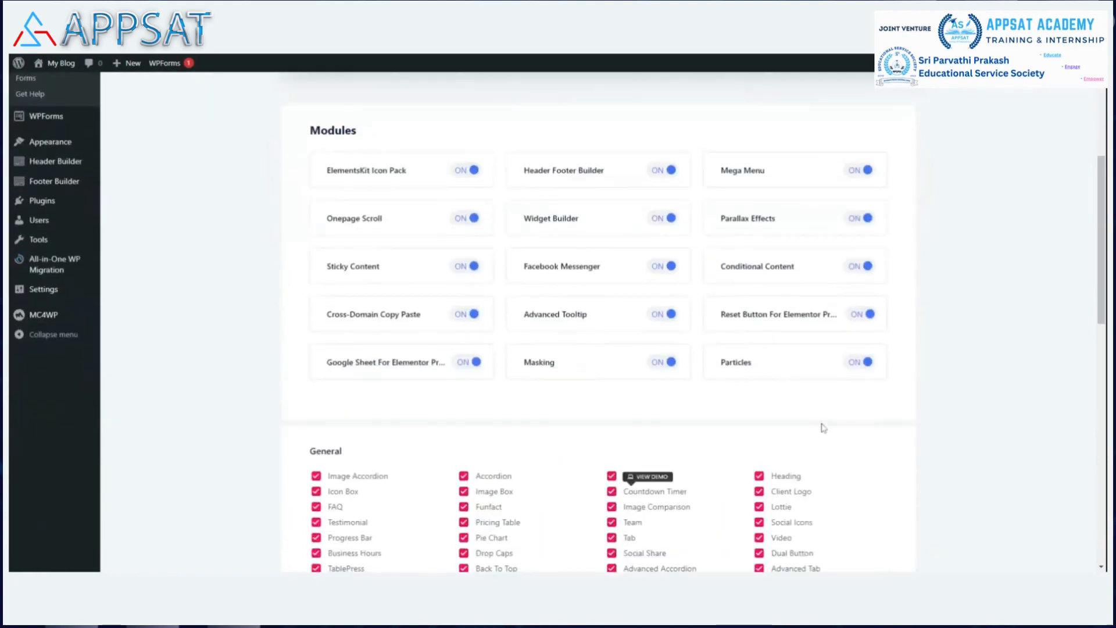
scroll(824, 428, down, 10)
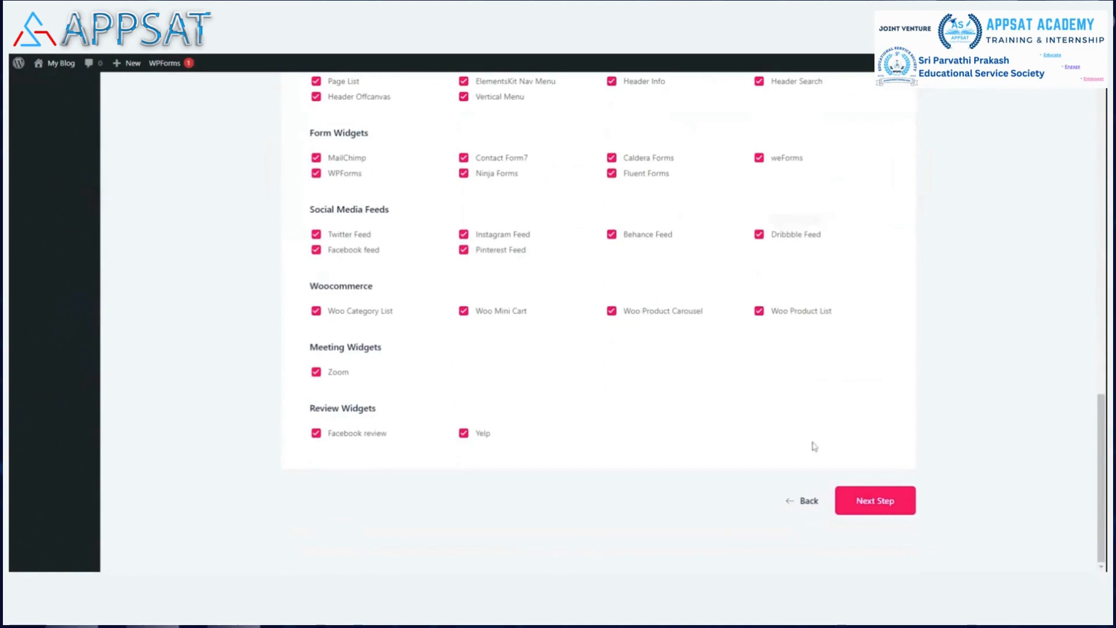
click(878, 500)
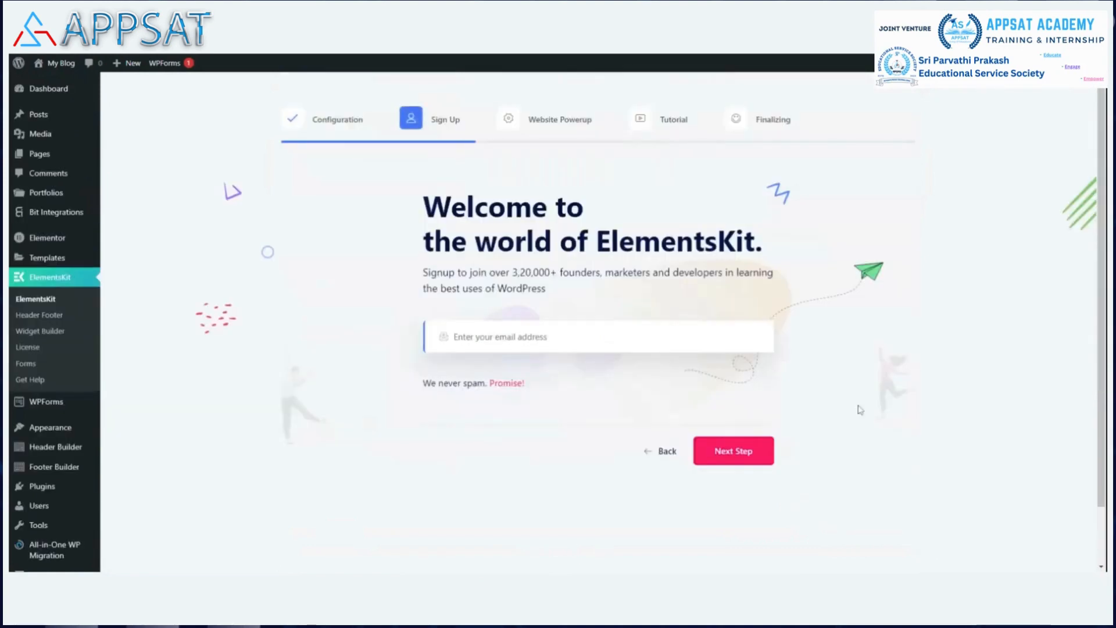
Skip past sign-up, turn off diagnostic data sharing, and save the final wizard settings.
click(741, 451)
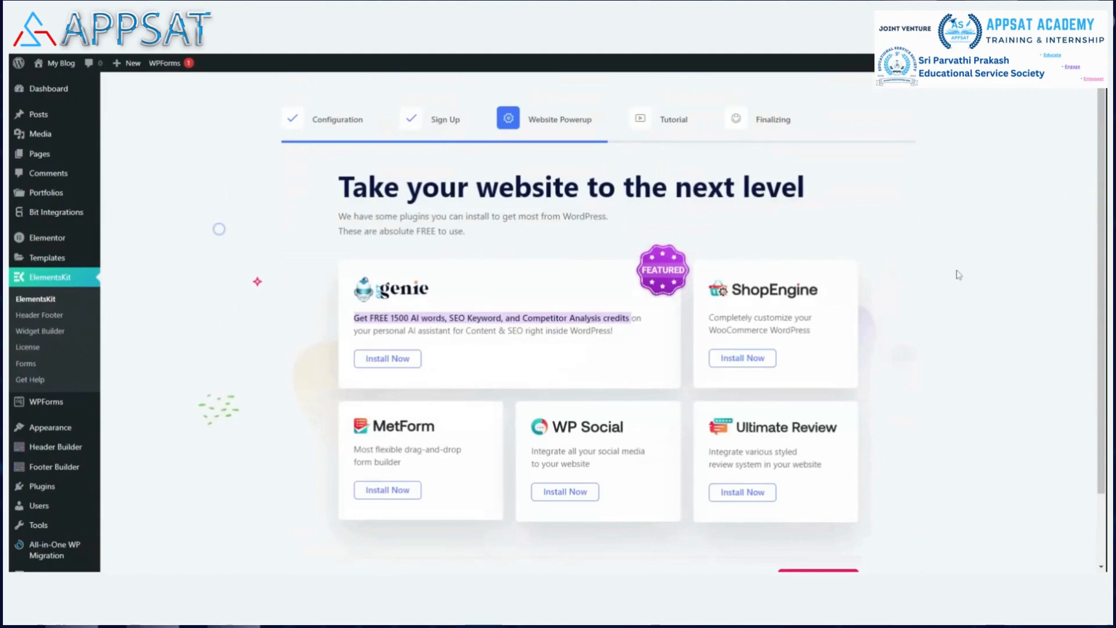
scroll(956, 272, down, 2)
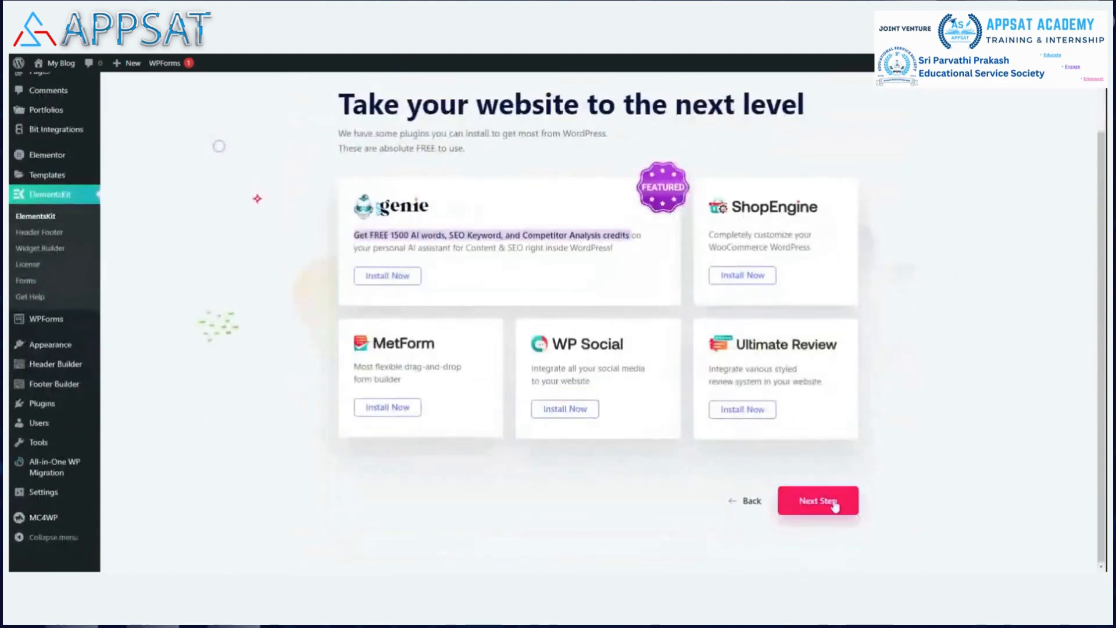
click(835, 507)
scroll(318, 429, down, 3)
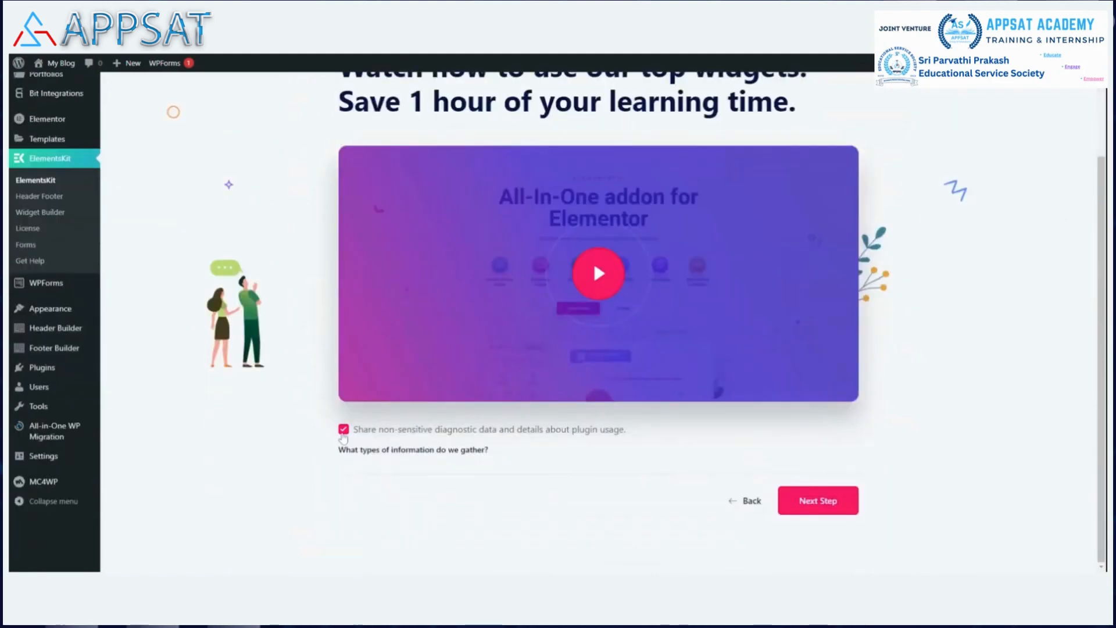
click(344, 433)
click(828, 504)
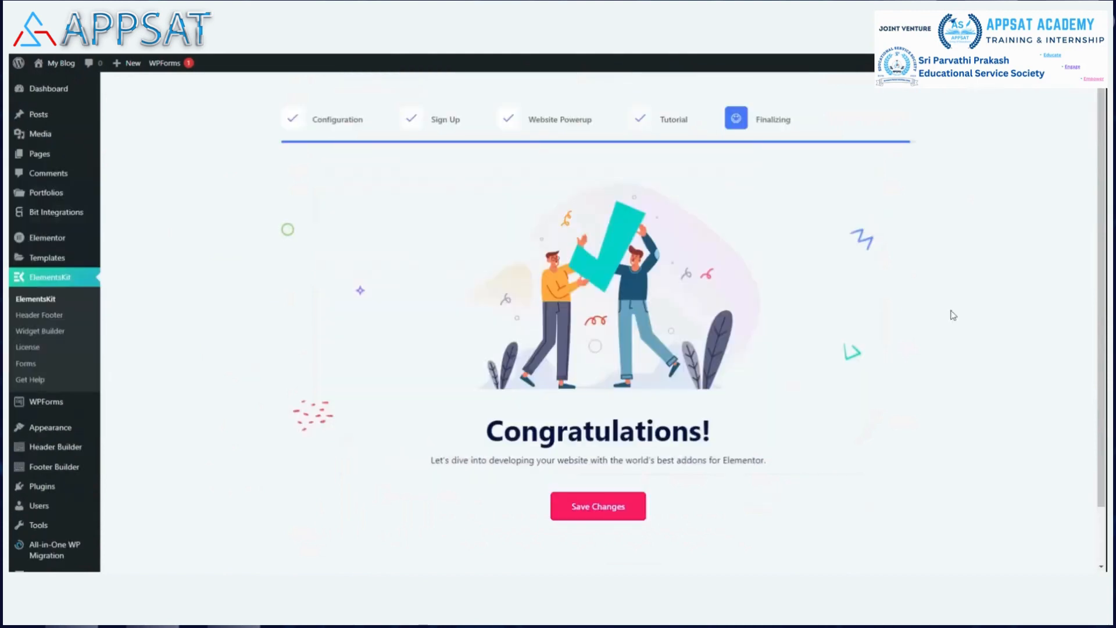
click(618, 510)
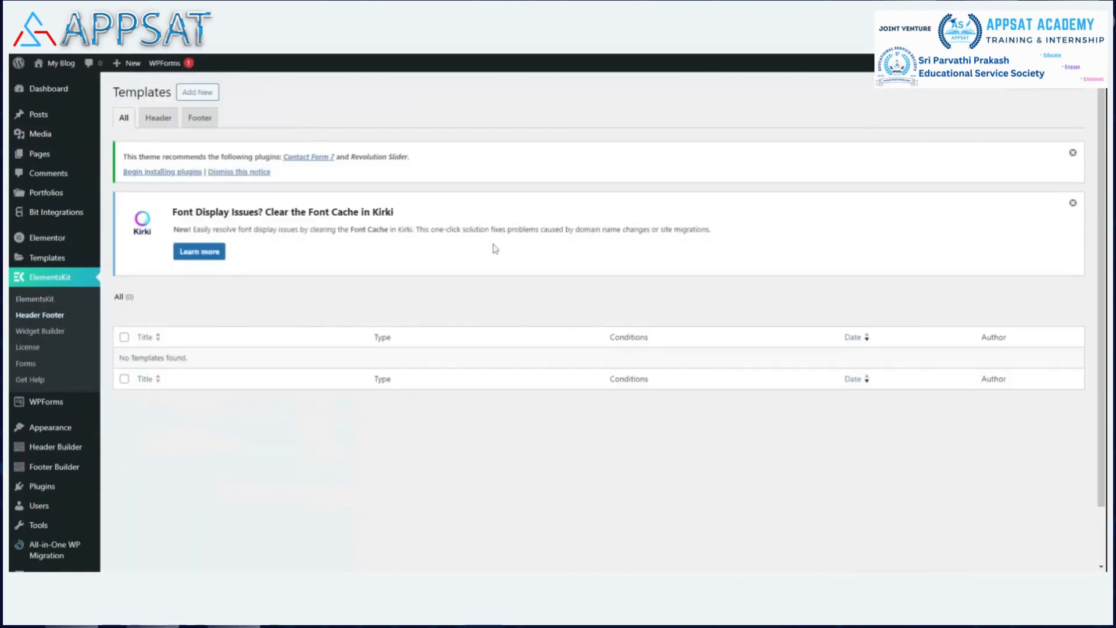
Create an active Entire Site Header template titled 'header', save it, and edit it in Elementor.
click(203, 97)
click(601, 223)
text(header)
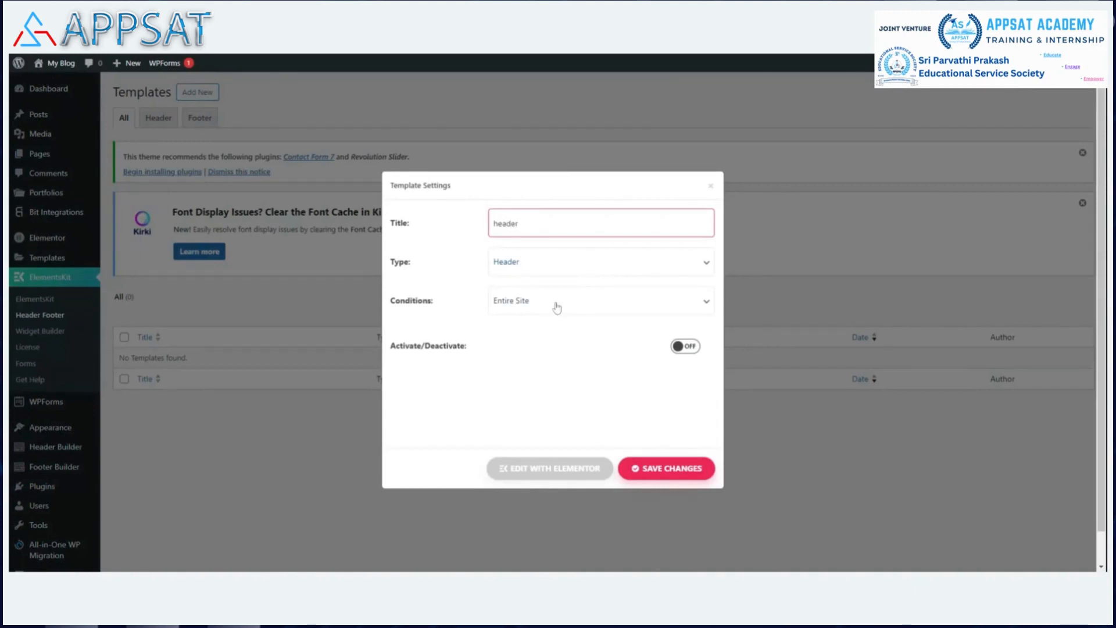
click(562, 266)
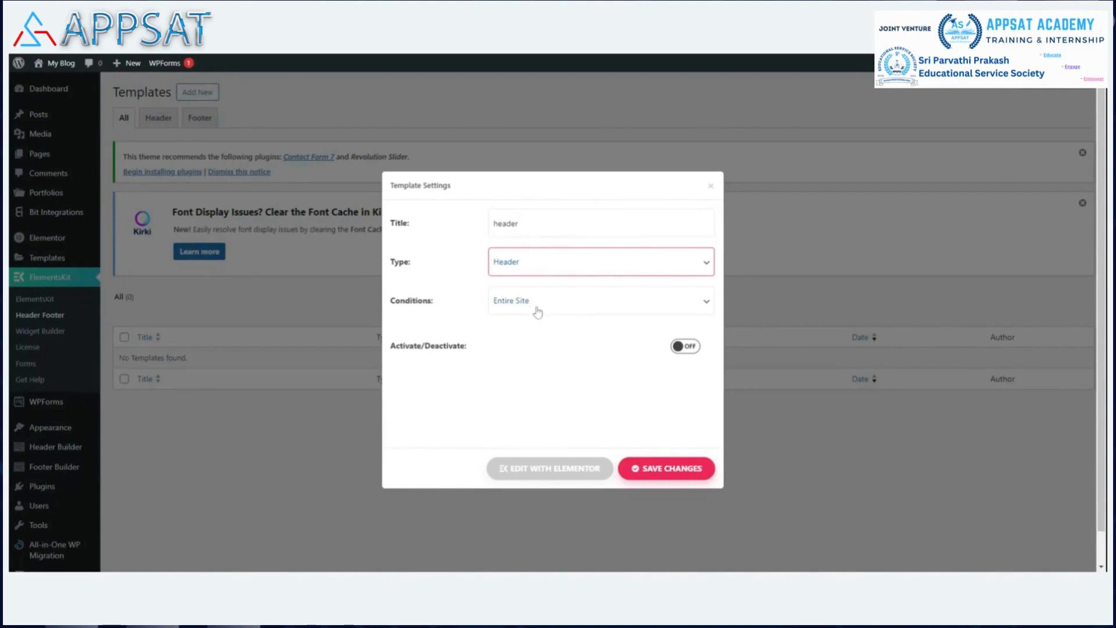
click(692, 348)
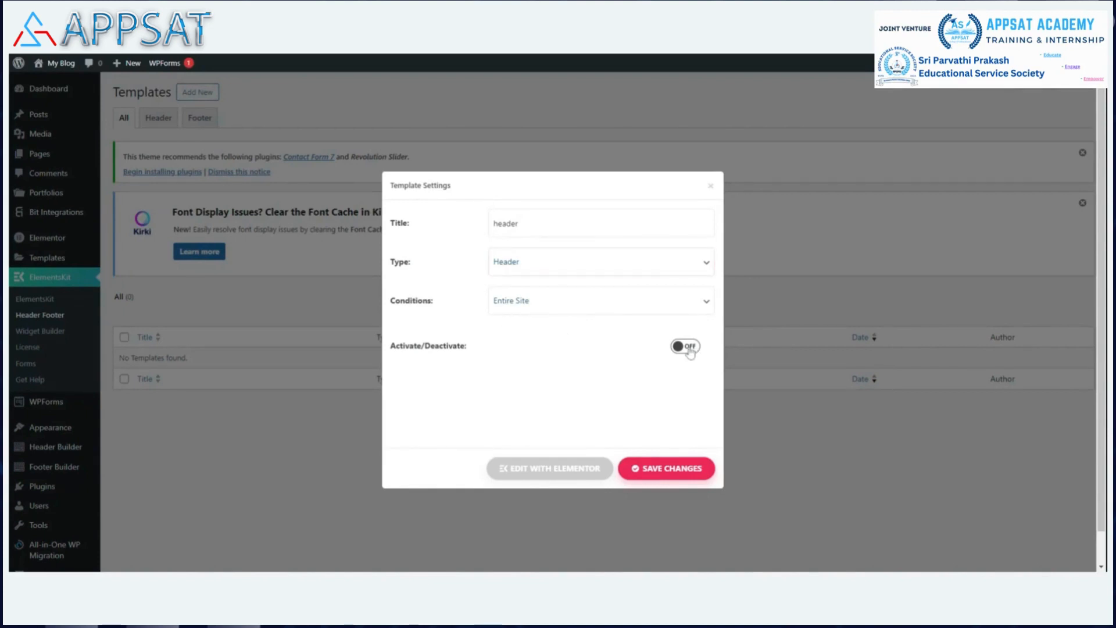
click(666, 476)
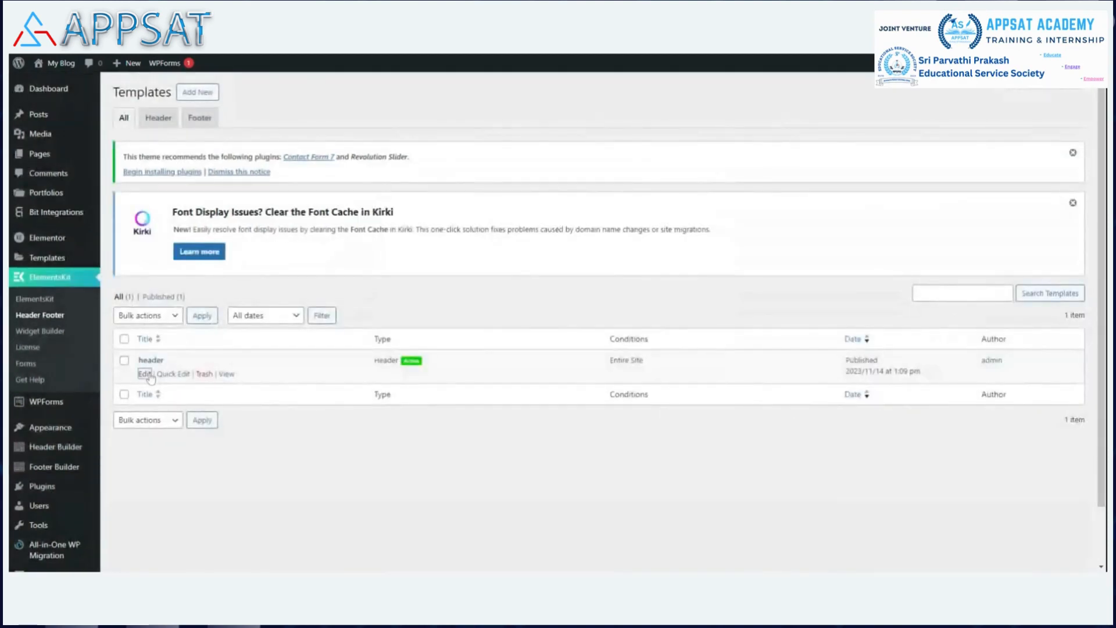
click(147, 375)
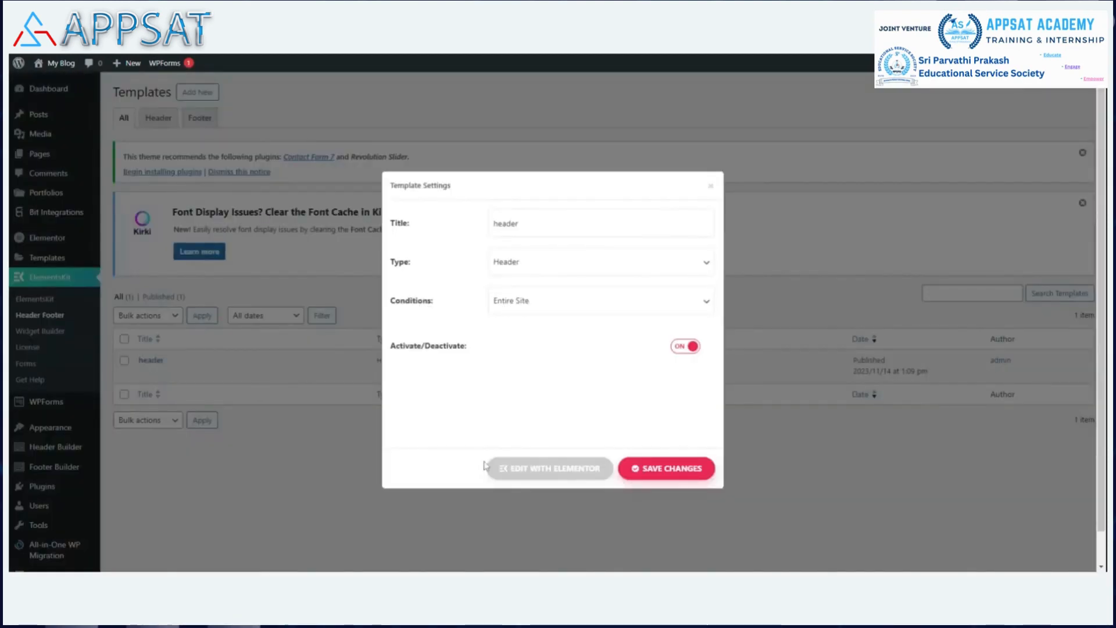
click(557, 474)
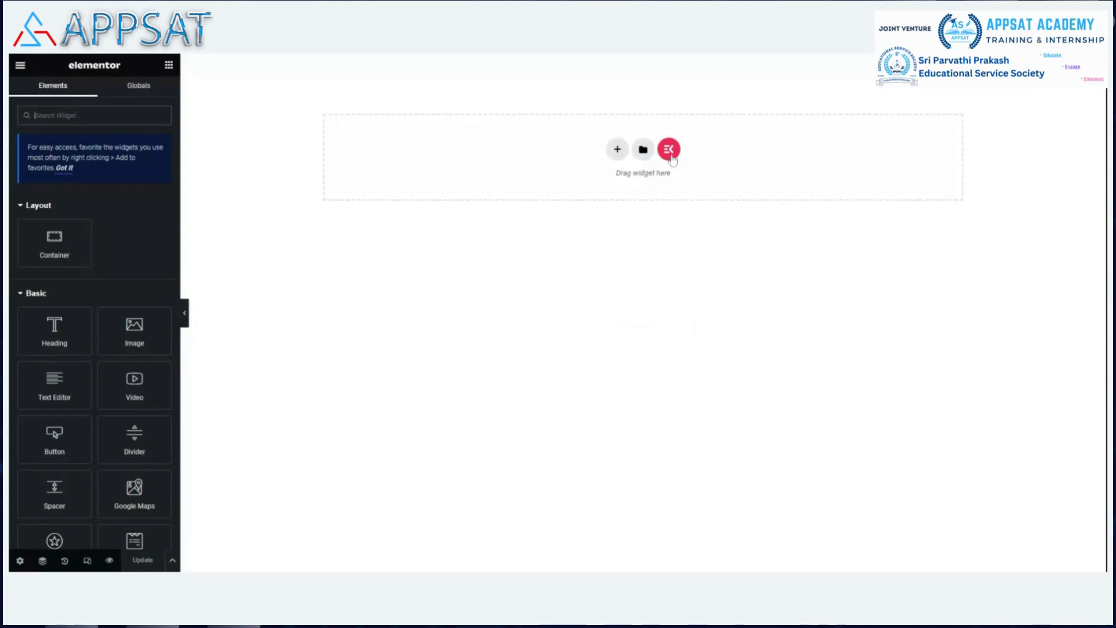
Insert a ready-made header section from the ElementsKit library's Sections tab.
click(669, 149)
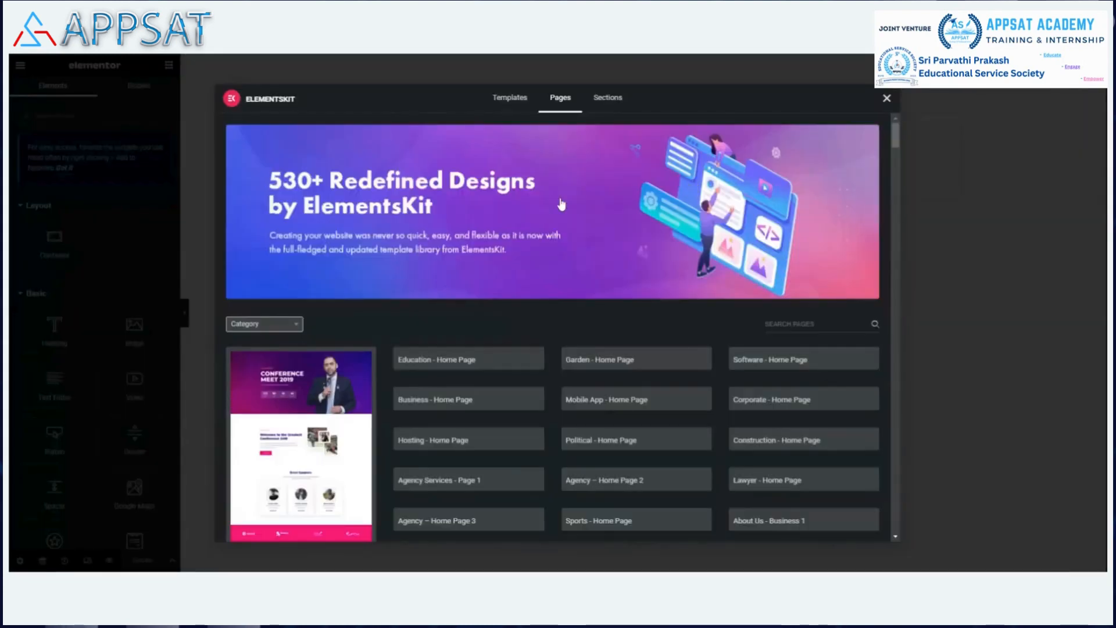
click(621, 100)
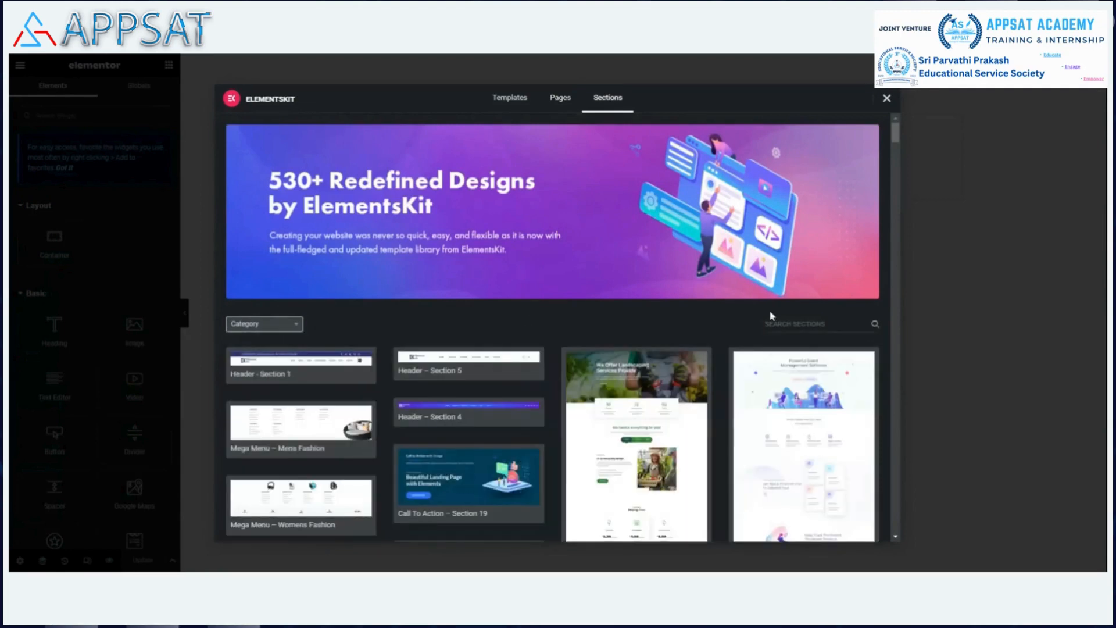
scroll(766, 299, down, 3)
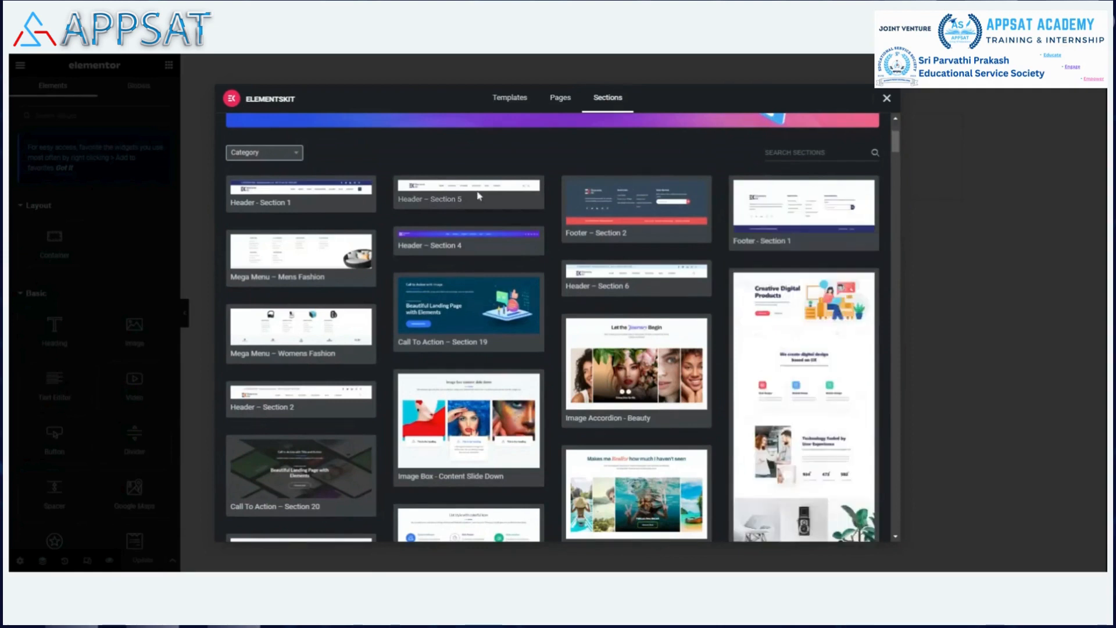
click(253, 203)
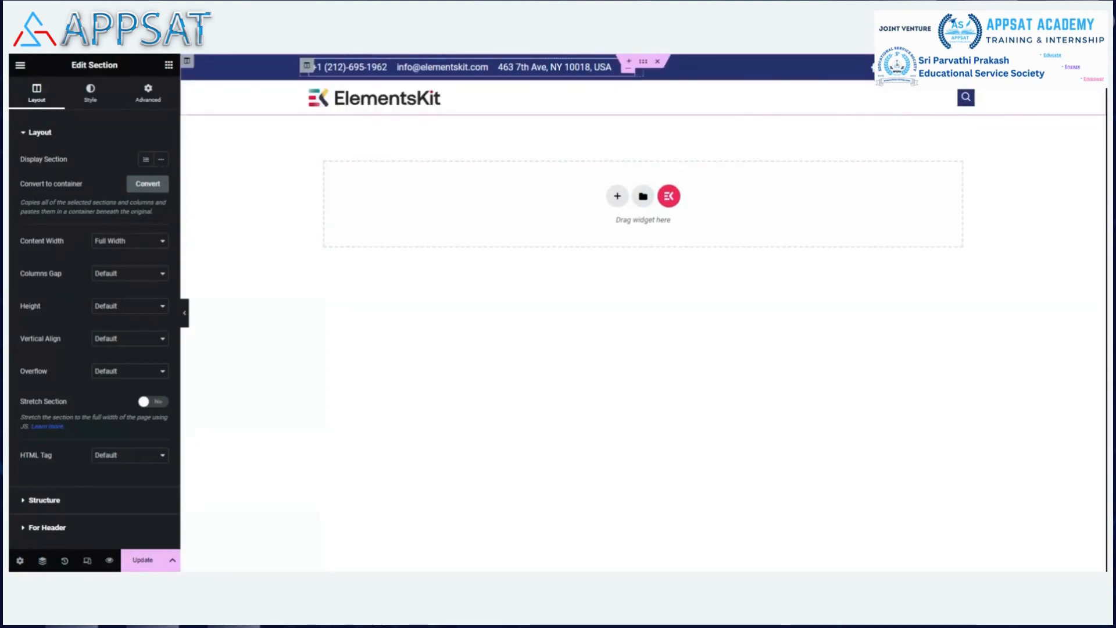
Replace the top-bar phone item's text with the company's +91 phone number.
click(326, 67)
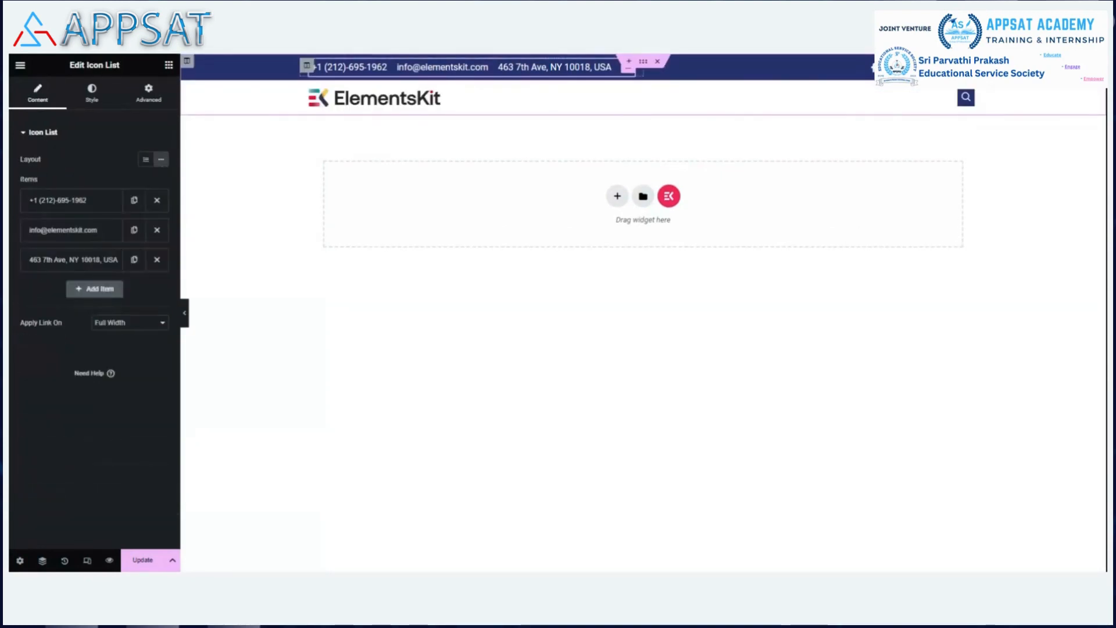
click(86, 200)
mouse_move(124, 286)
key(BackSpace)
key(BackSpace)
key(BackSpace)
key(BackSpace)
key(BackSpace)
key(BackSpace)
key(BackSpace)
key(BackSpace)
key(BackSpace)
key(BackSpace)
key(BackSpace)
key(BackSpace)
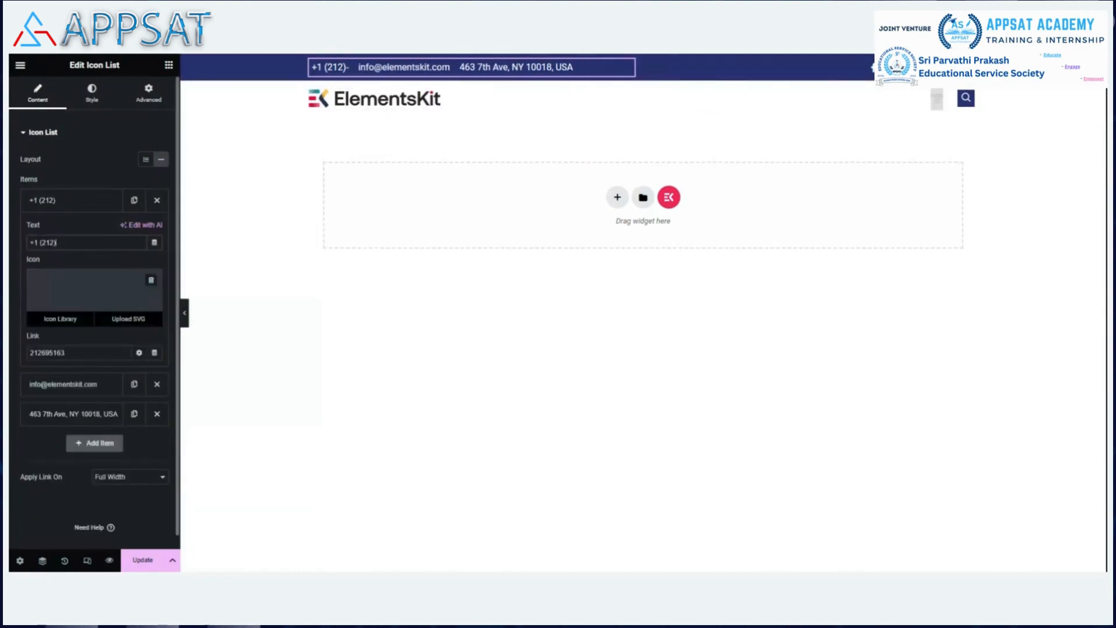
key(BackSpace)
key(BackSpace)
key(BackSpace)
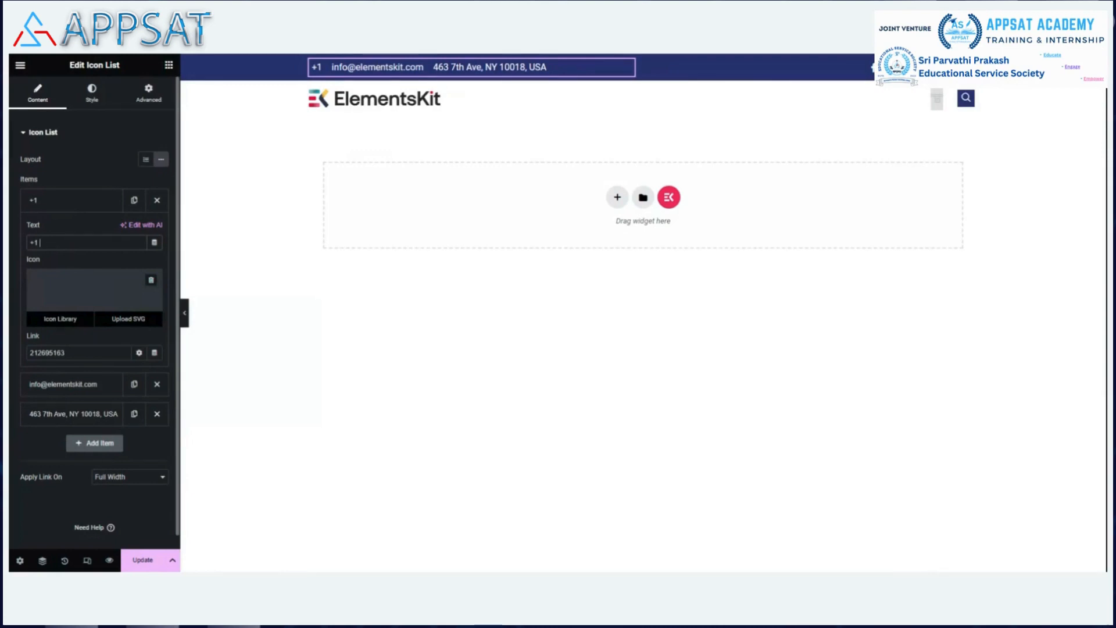
text(91)
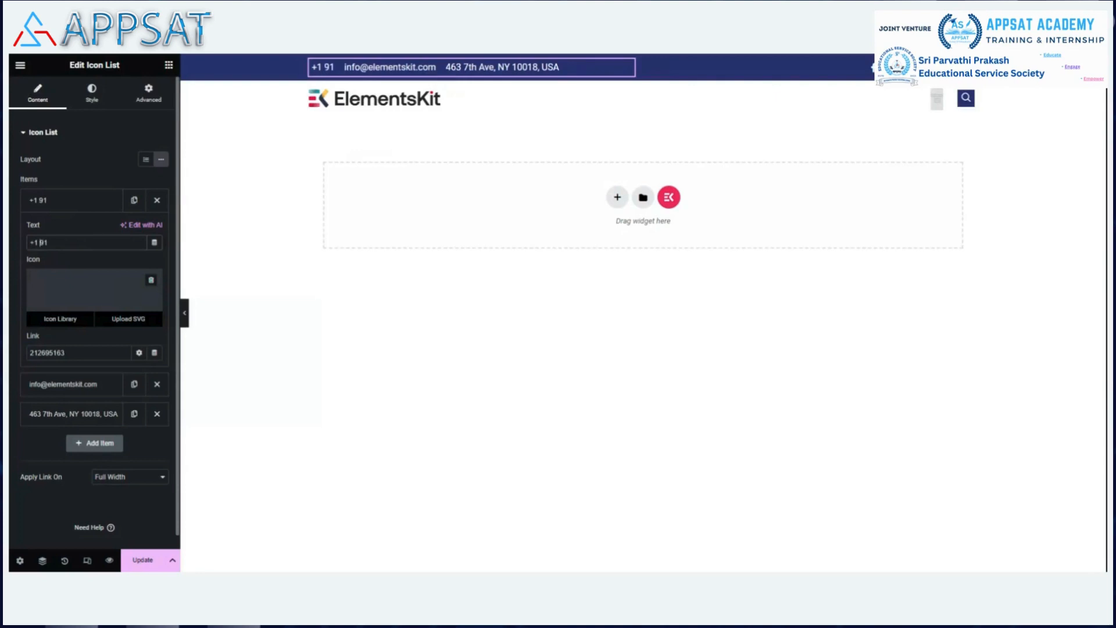
key(BackSpace)
key(BackSpace)
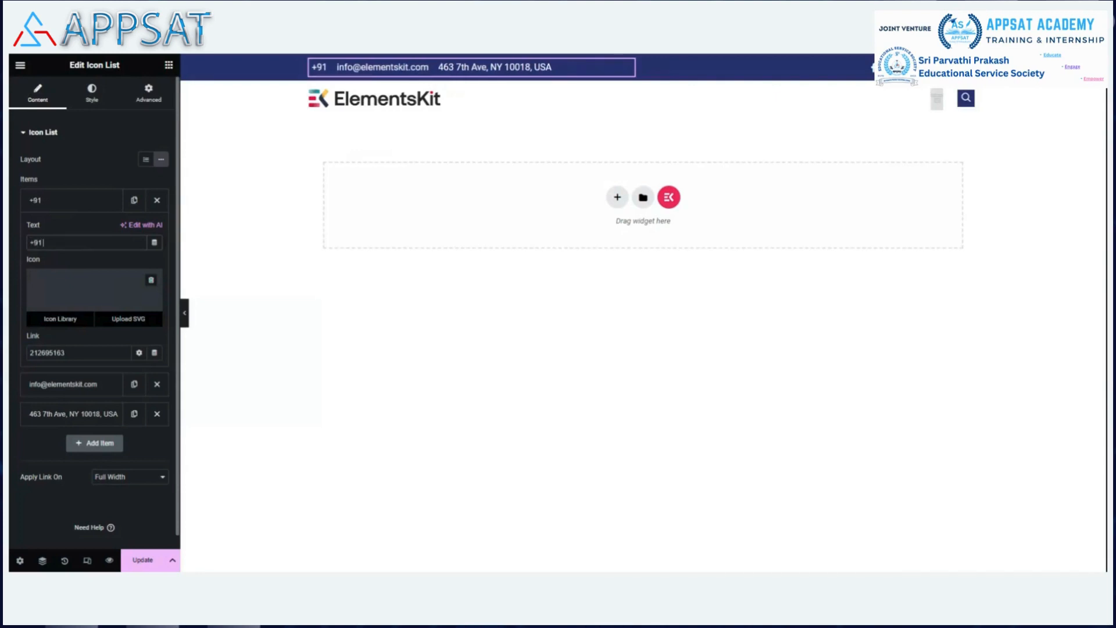
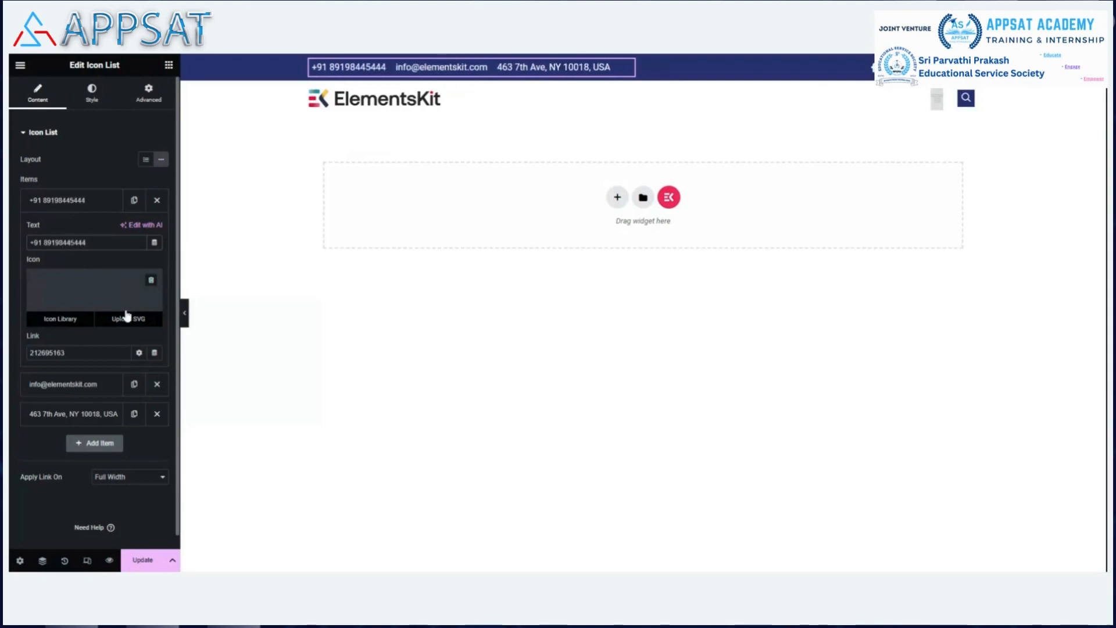
Link the phone item to a callto: address using that phone number.
click(103, 353)
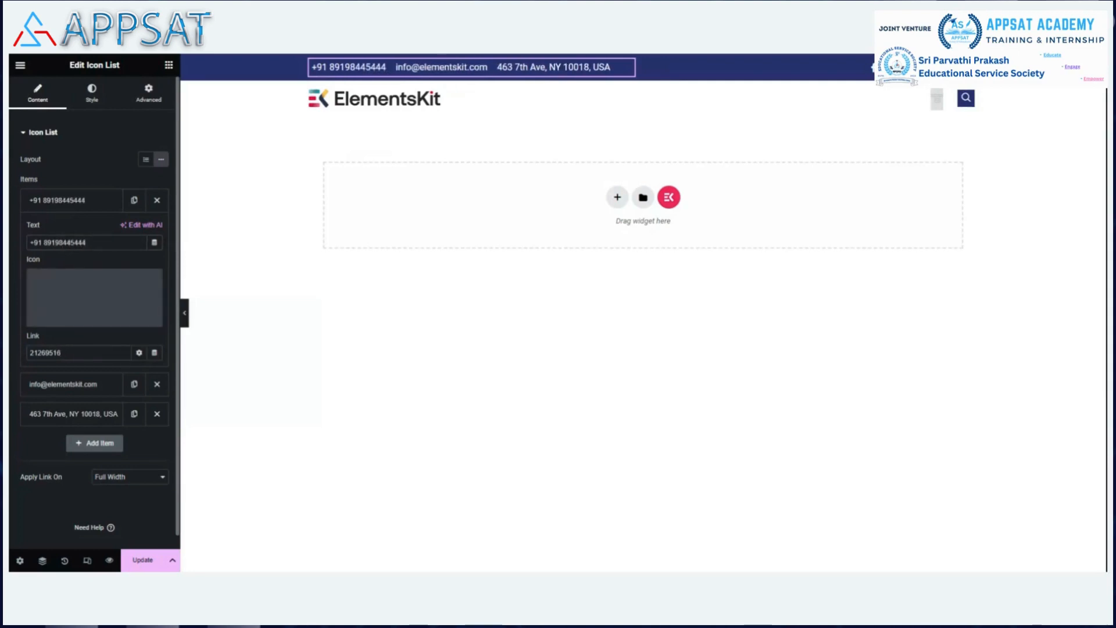
key(BackSpace)
key(BackSpace)
key(BackSpace)
key(BackSpace)
key(BackSpace)
key(BackSpace)
text(call)
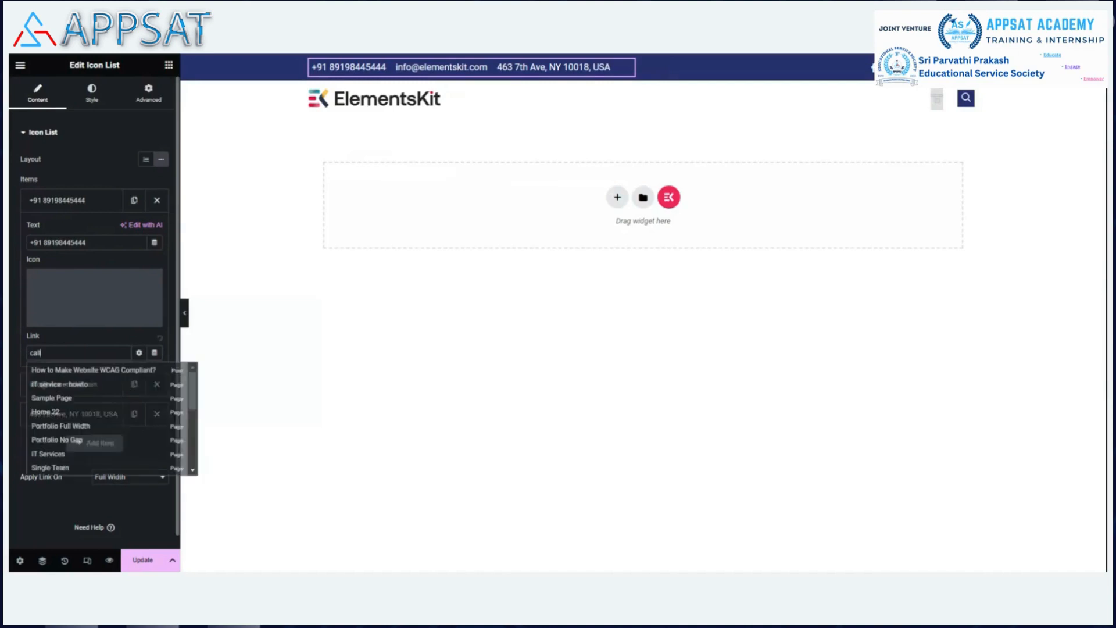
text(to)
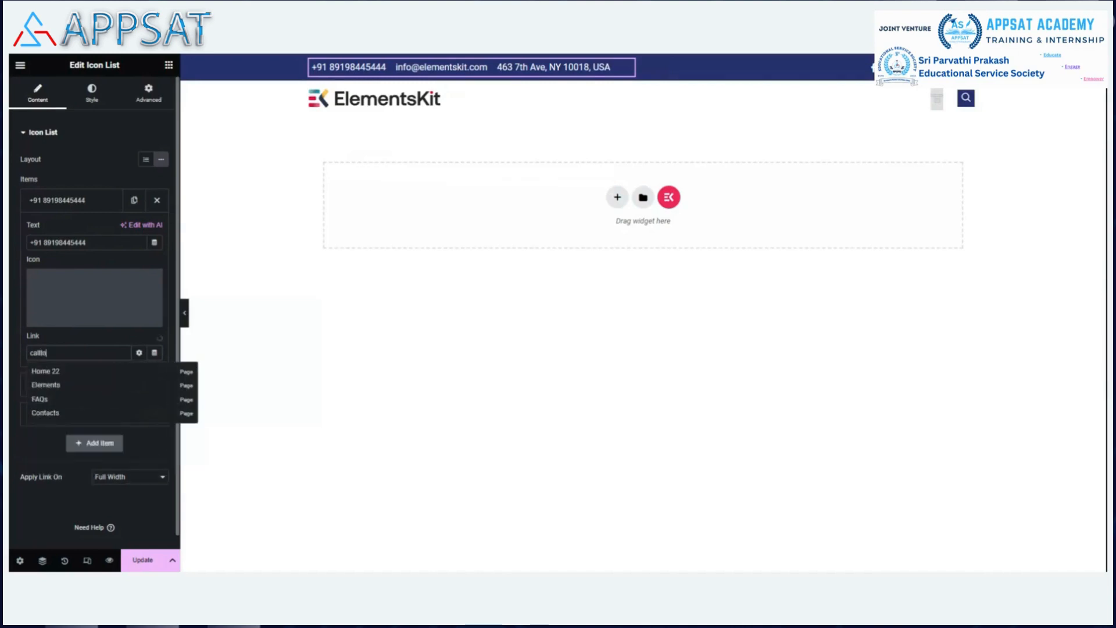
text(:)
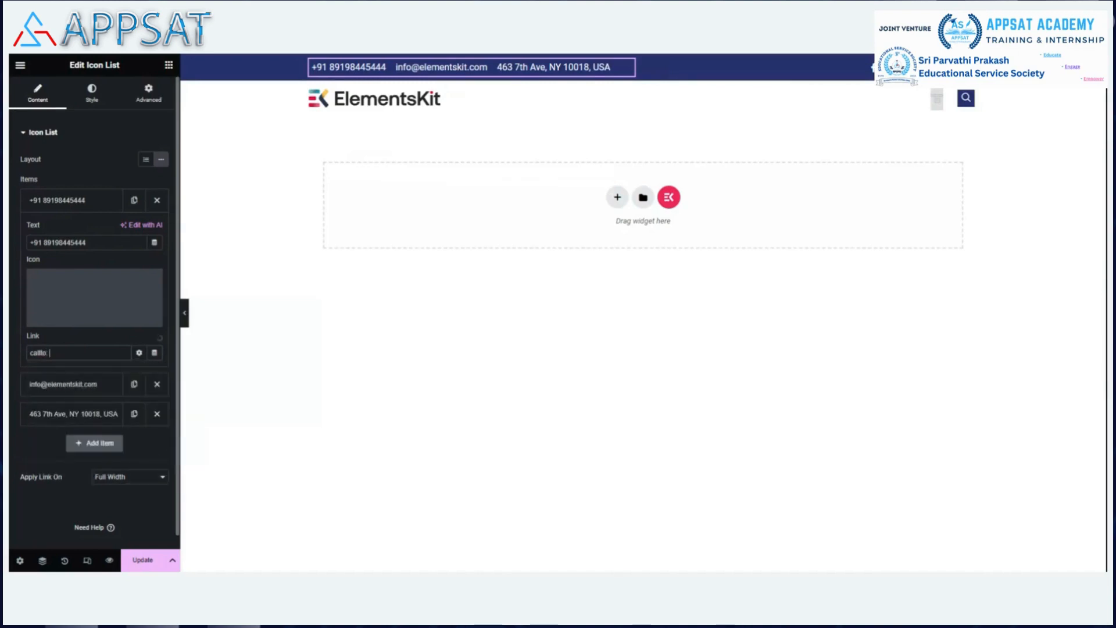
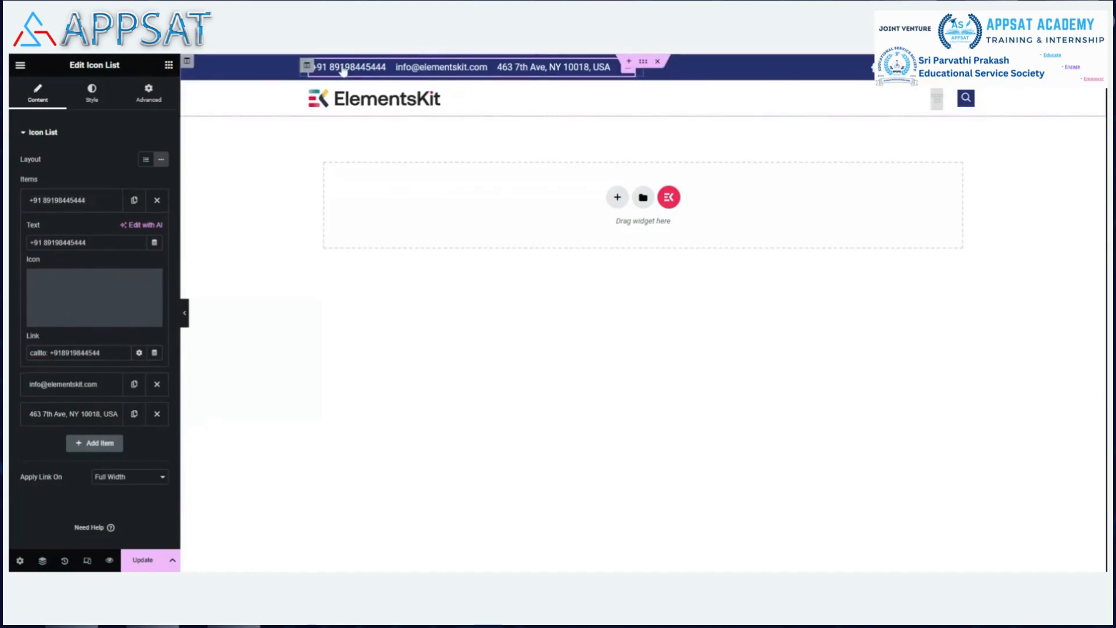
mouse_move(88, 296)
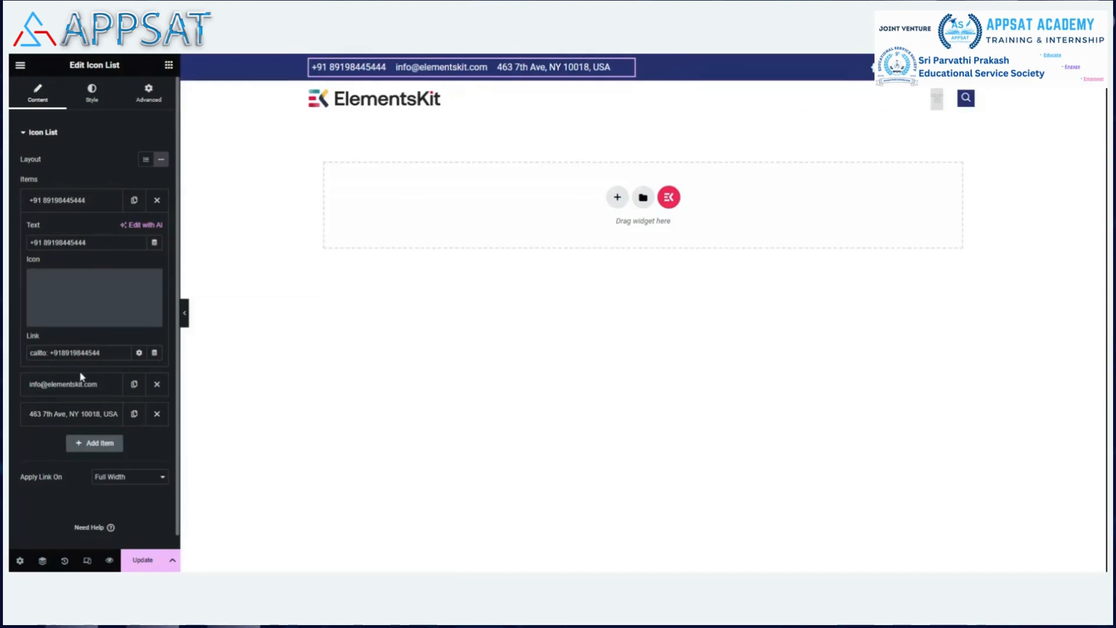
key(Delete)
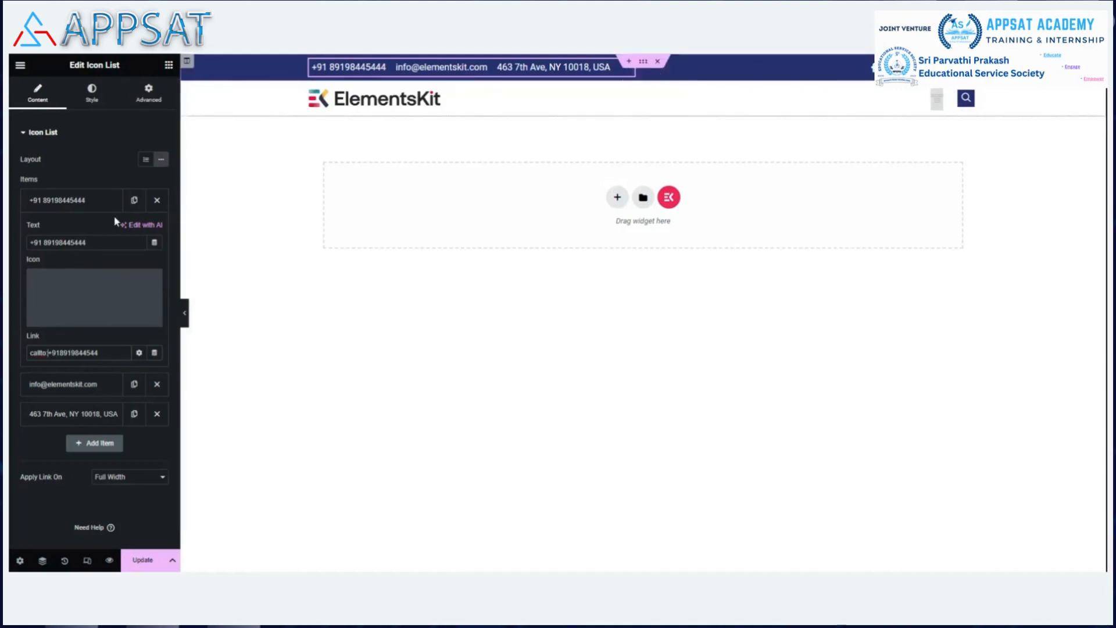
click(69, 202)
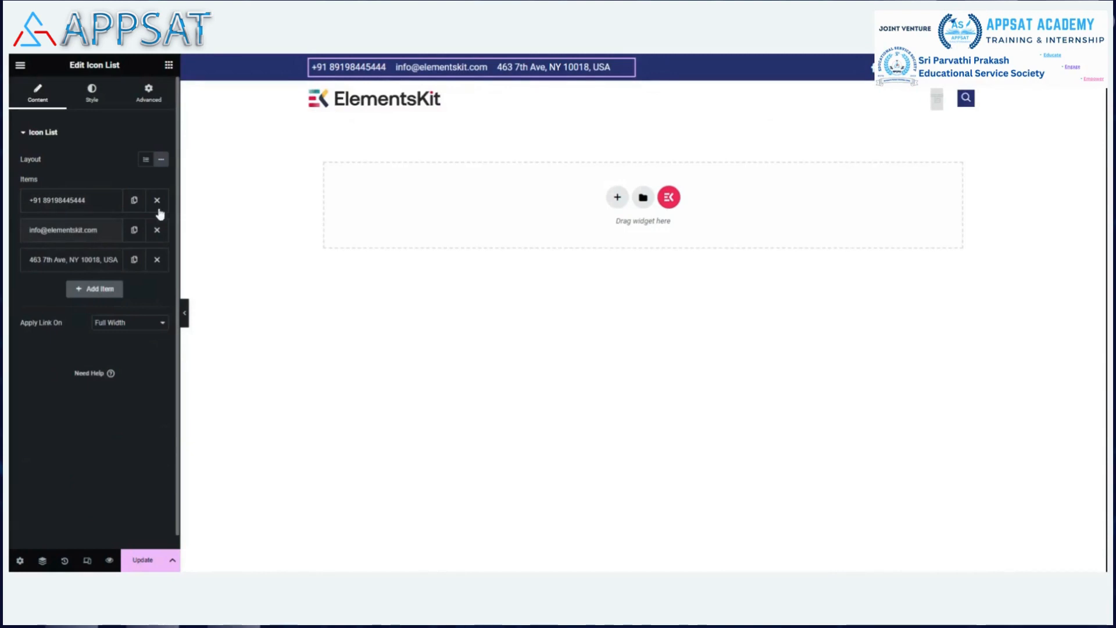
click(86, 232)
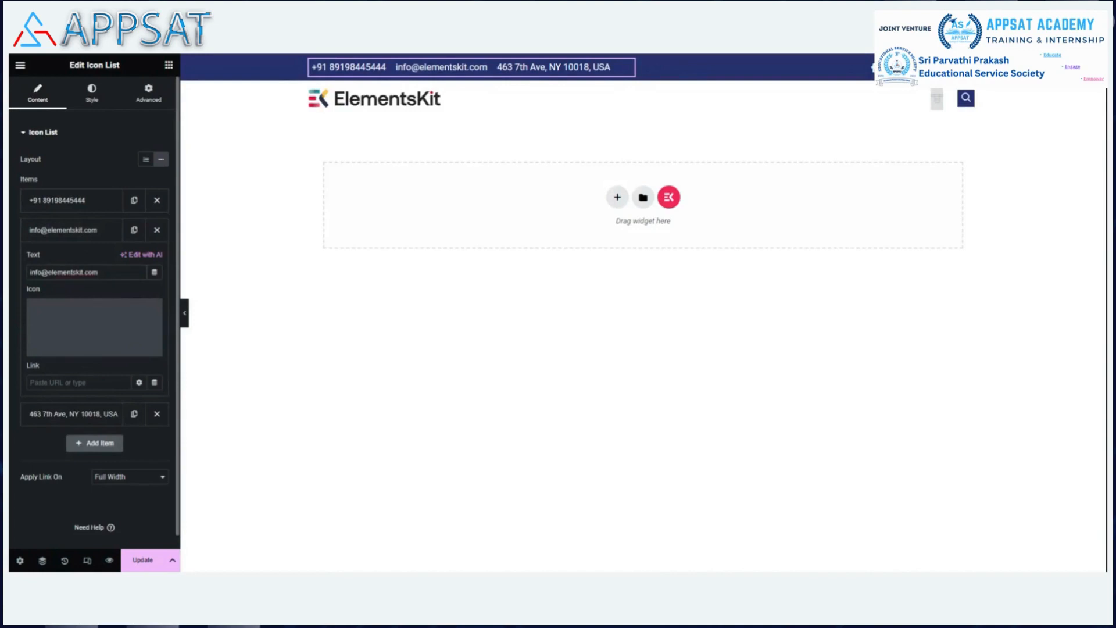
Set the e-mail item's text to the sales e-mail address and link it via mailto:.
key(ctrl+a)
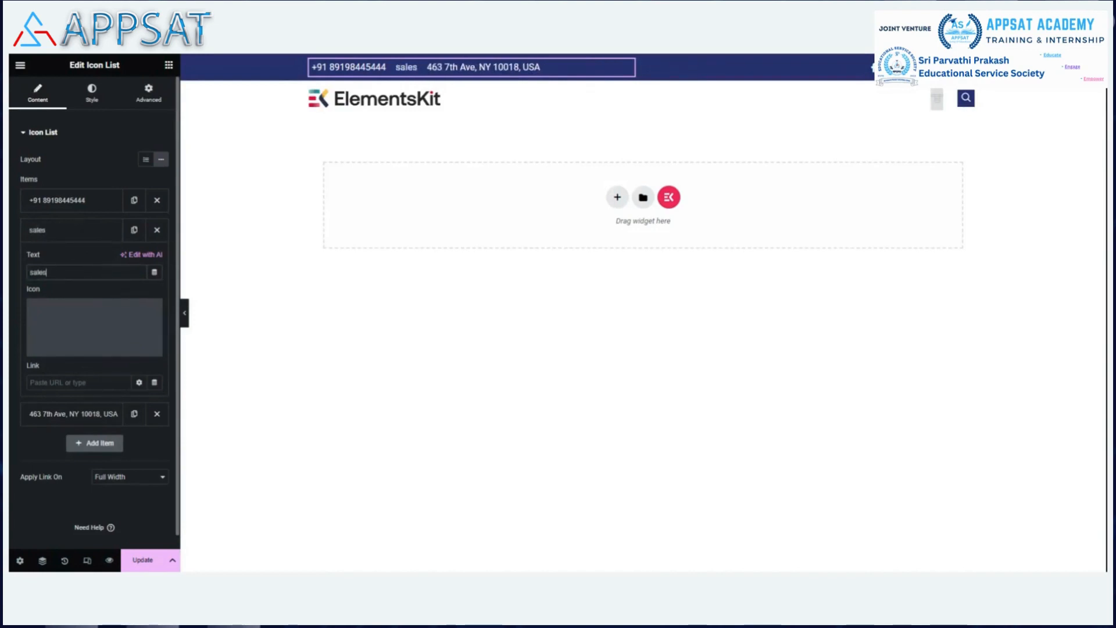
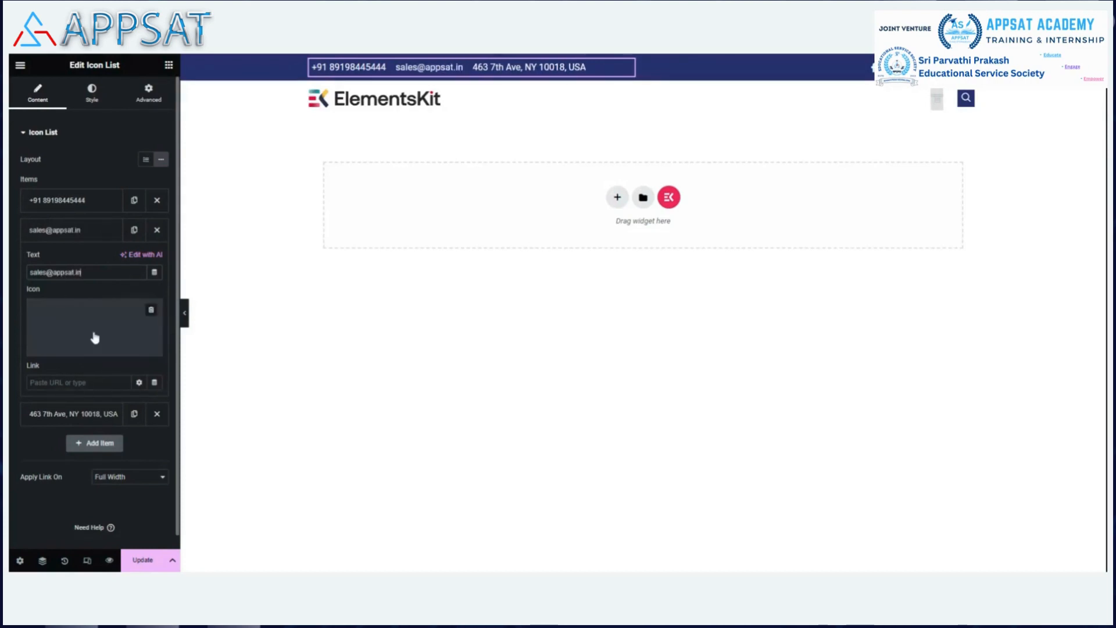
key(ctrl+a)
key(ctrl+c)
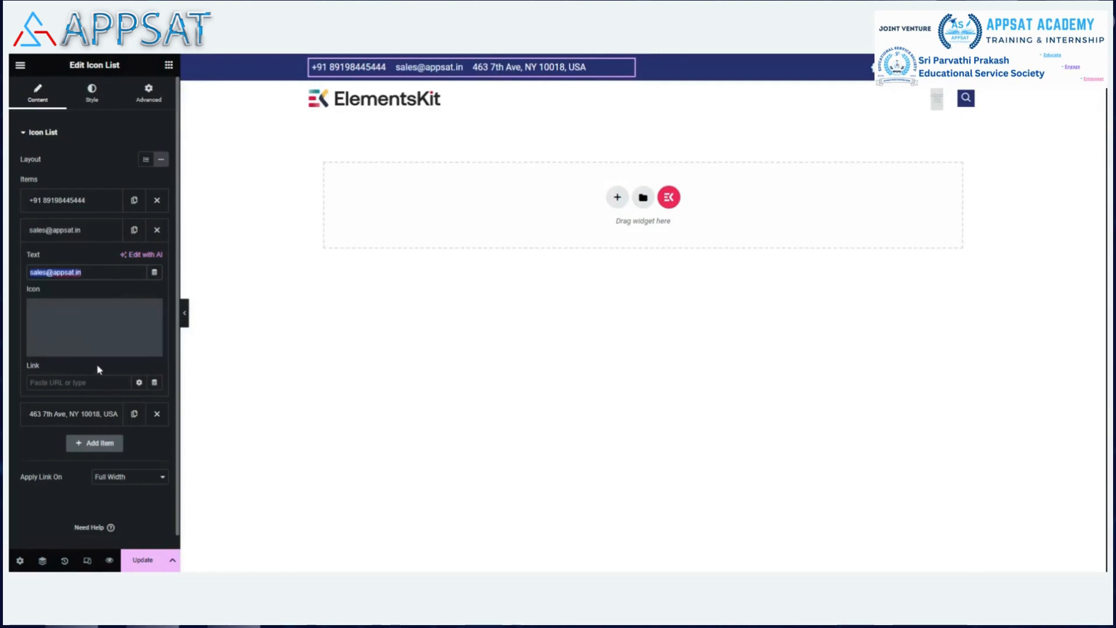
click(87, 383)
text(m)
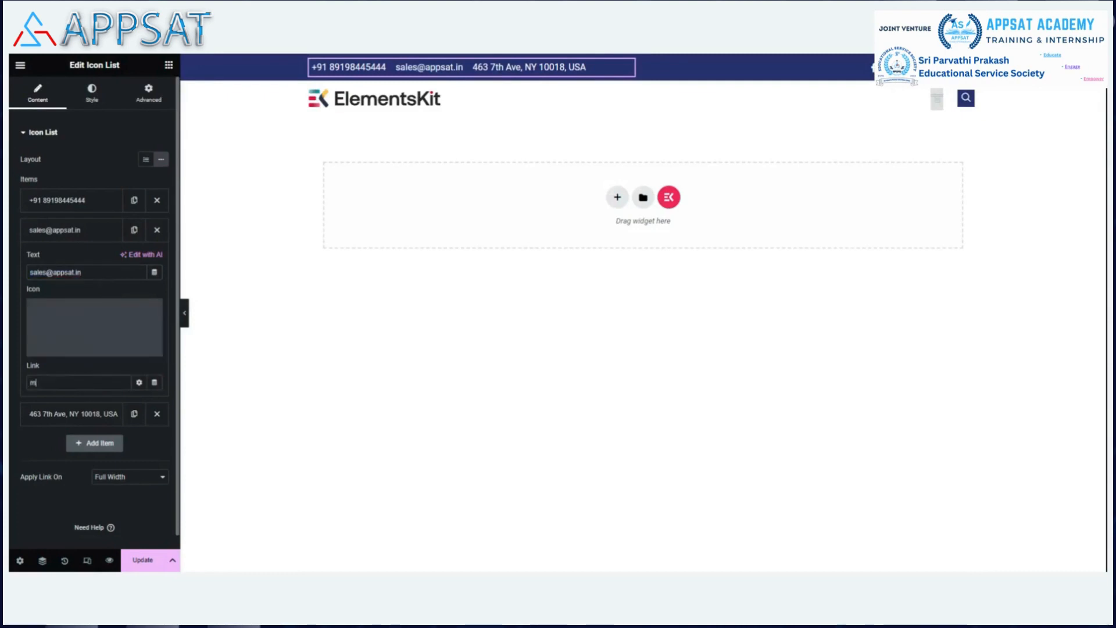
text(ailto:)
key(ctrl+v)
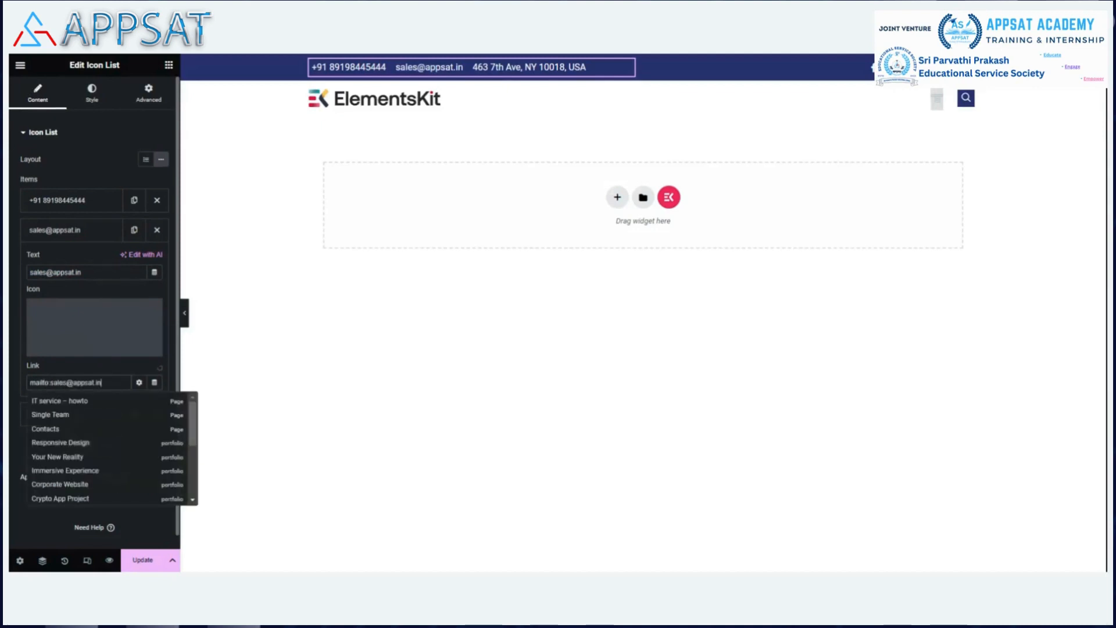
click(80, 233)
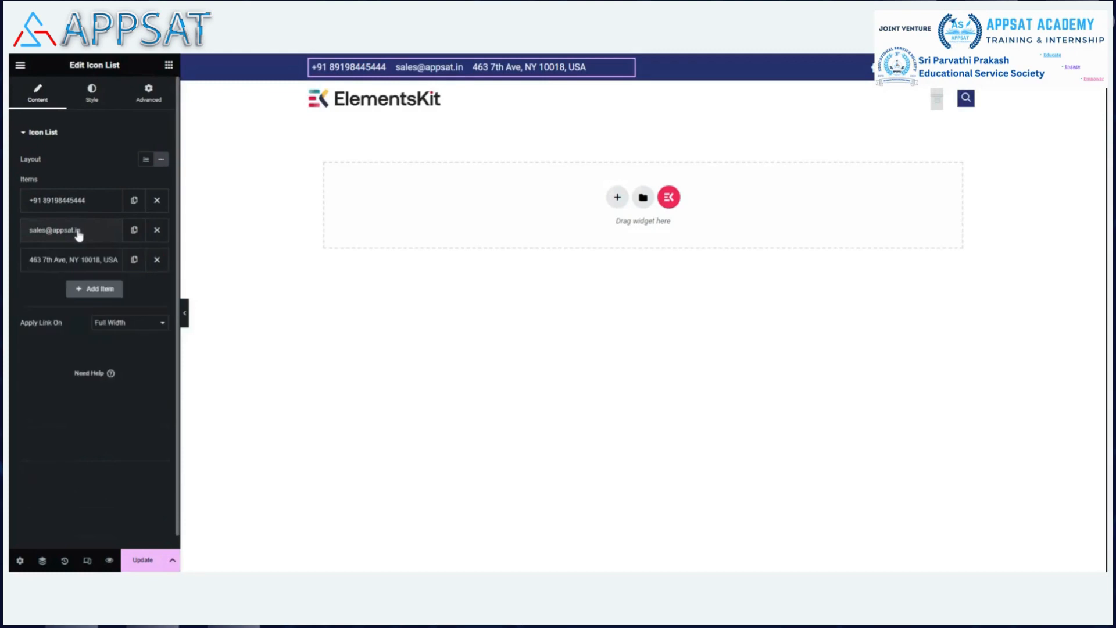
Change the Icon List address item's text to the new New York office street and suite address.
click(68, 260)
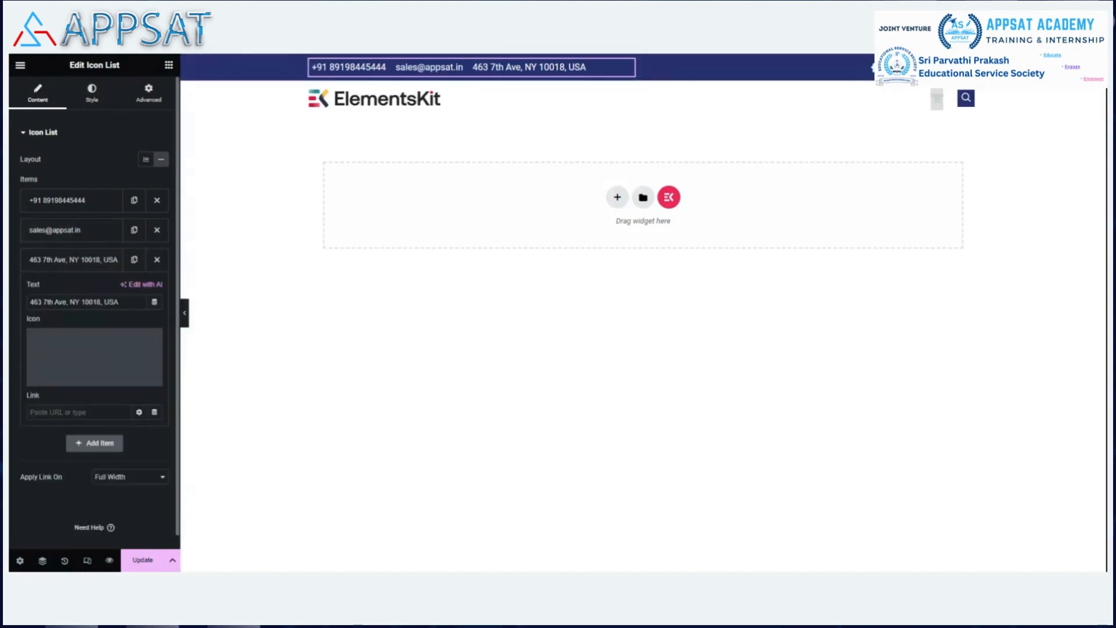
key(BackSpace)
key(BackSpace)
key(BackSpace)
key(BackSpace)
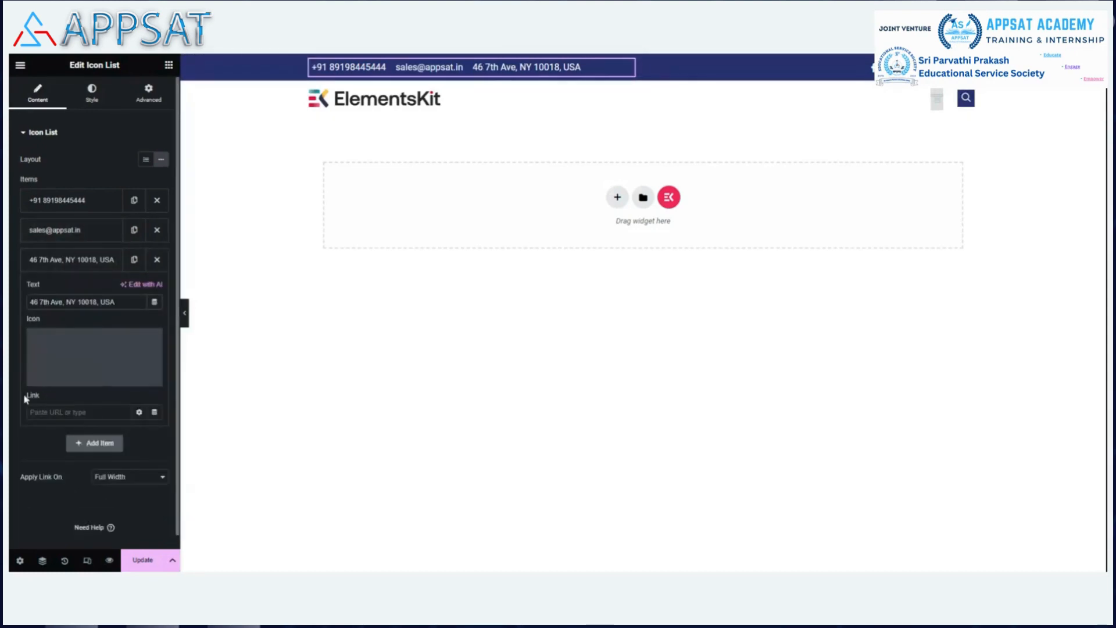
text(276)
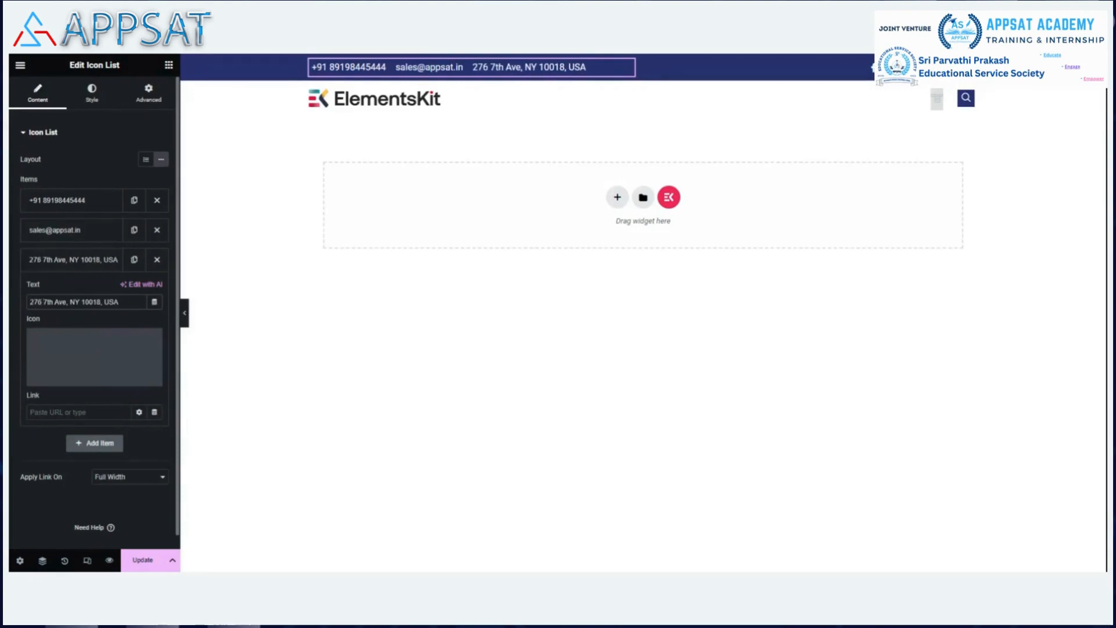
key(Delete)
text(5)
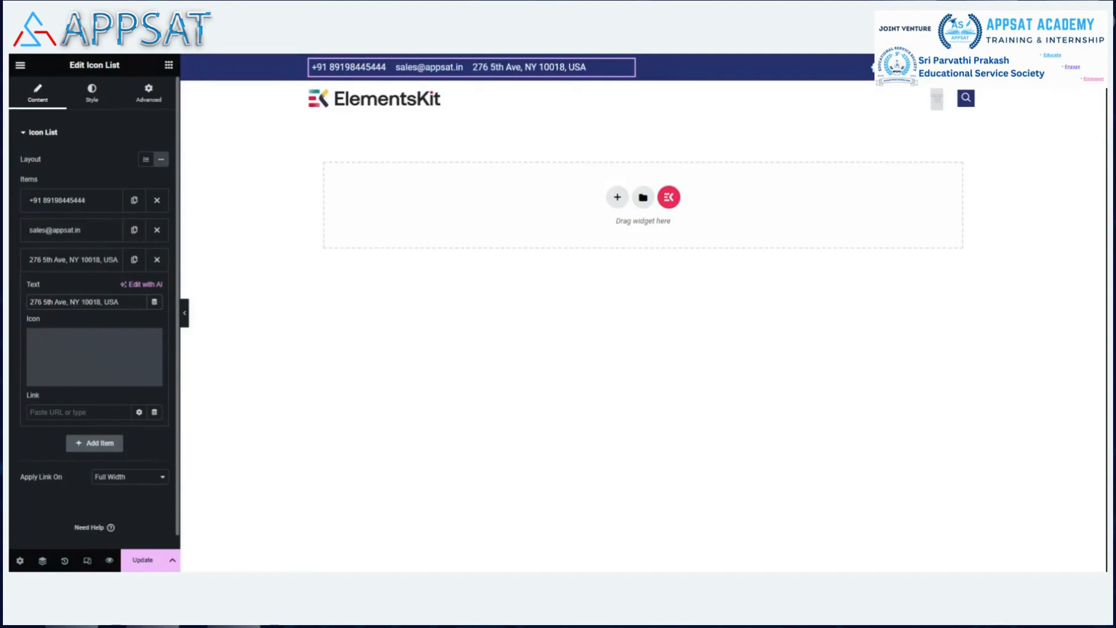
text(0)
key(BackSpace)
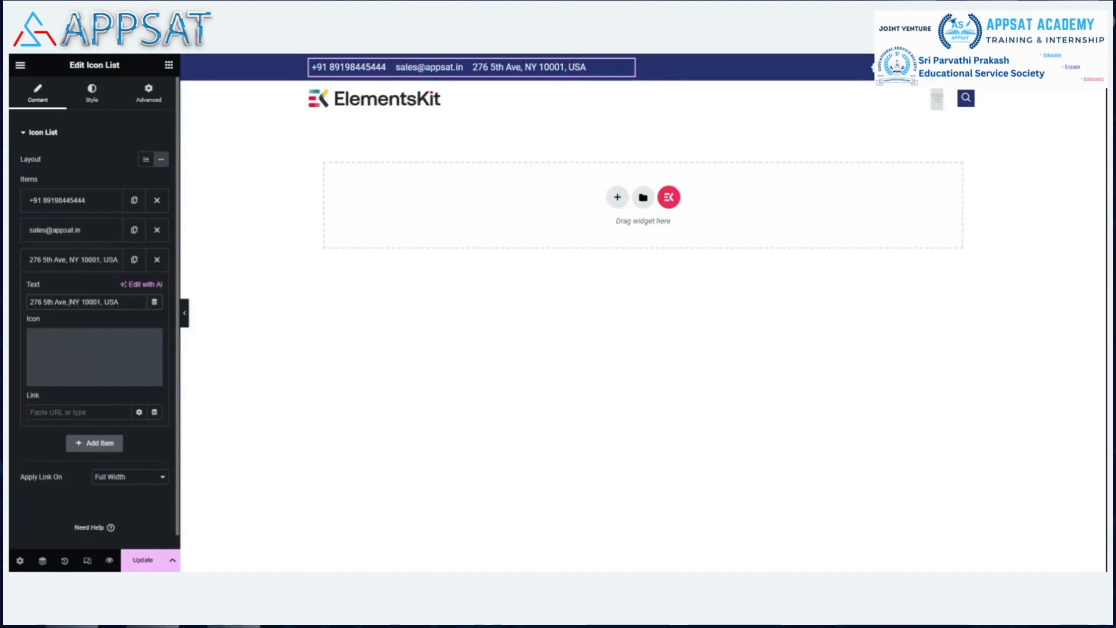
text(Suite)
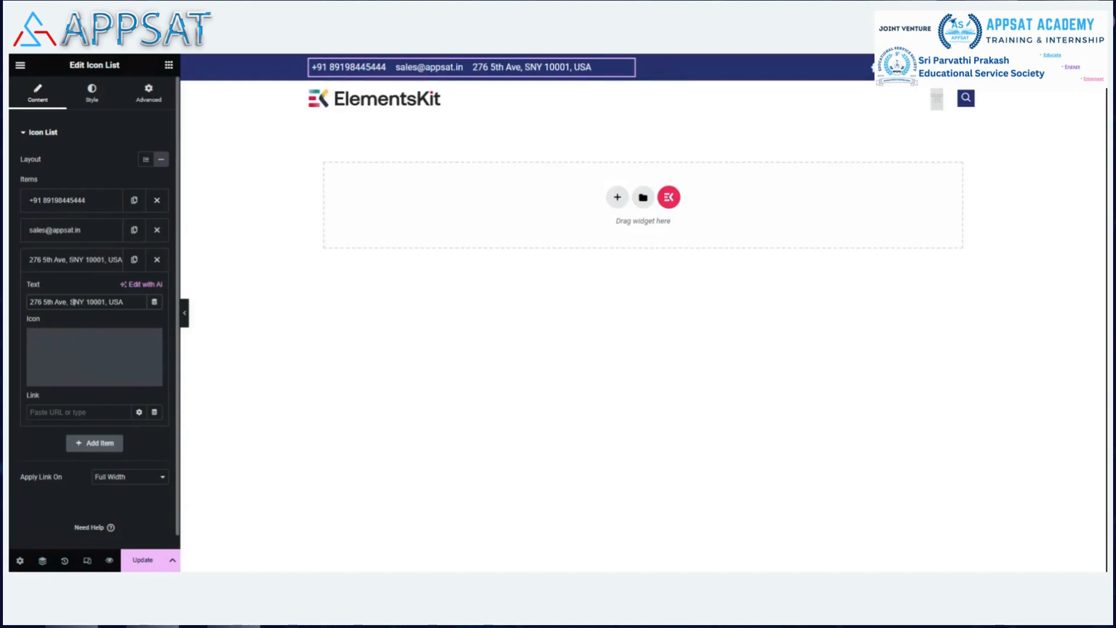
text( 704-)
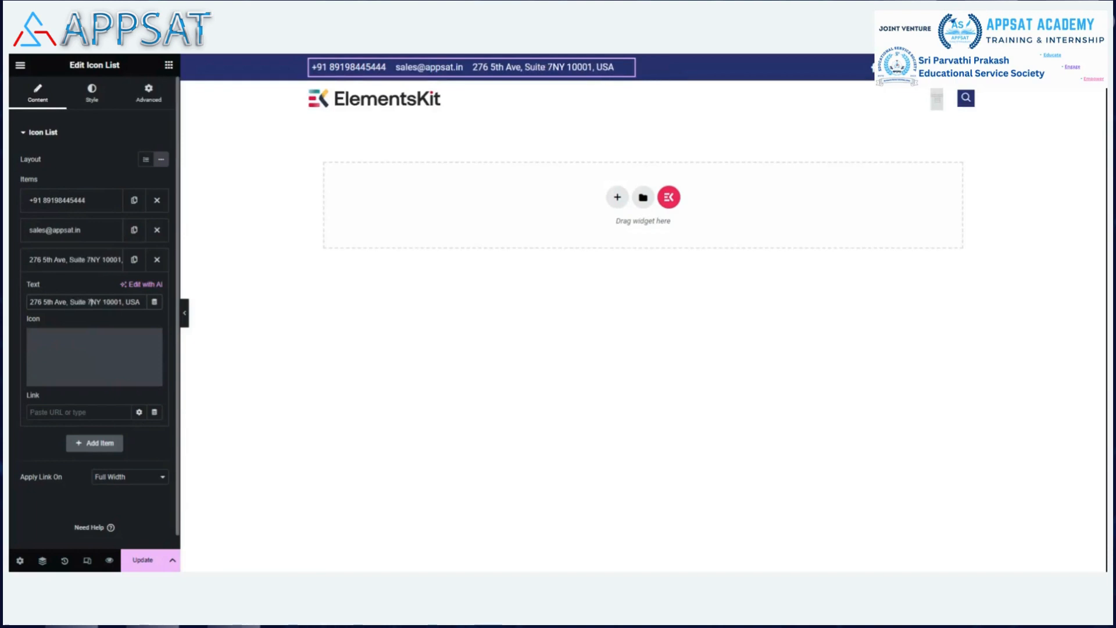
text(100)
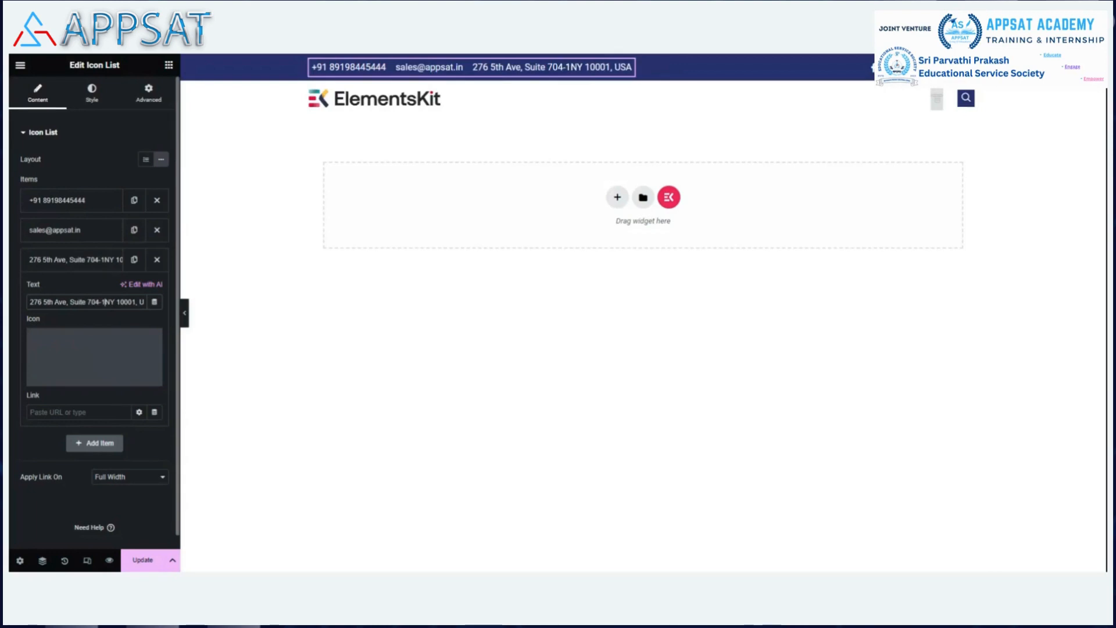
text(01)
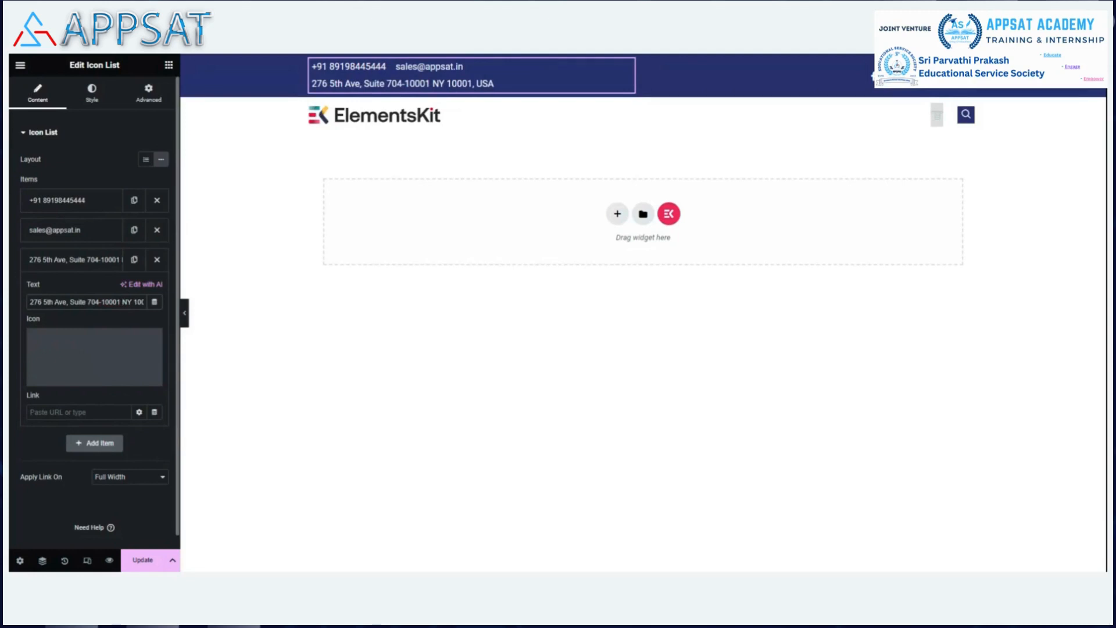
key(BackSpace)
key(BackSpace)
key(BackSpace)
key(BackSpace)
key(BackSpace)
key(BackSpace)
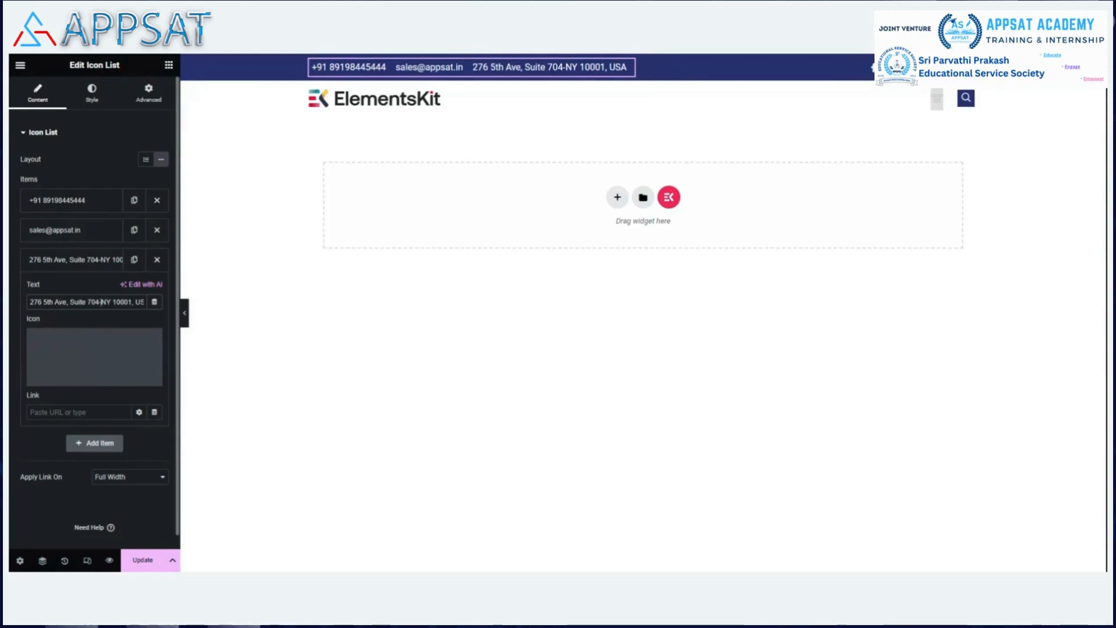
text(2004)
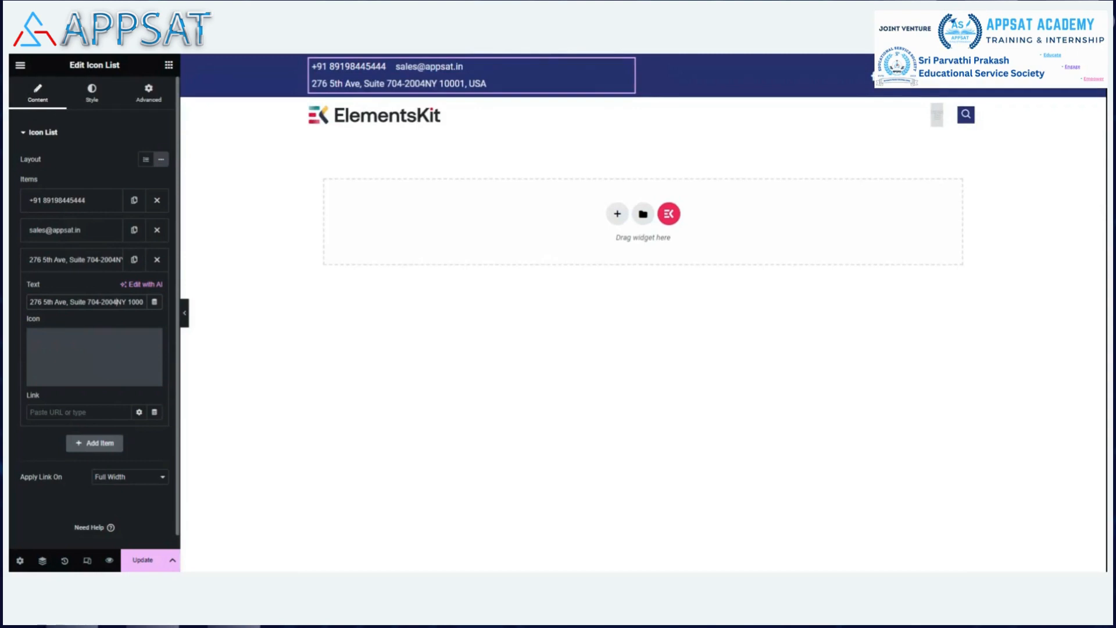
text(,)
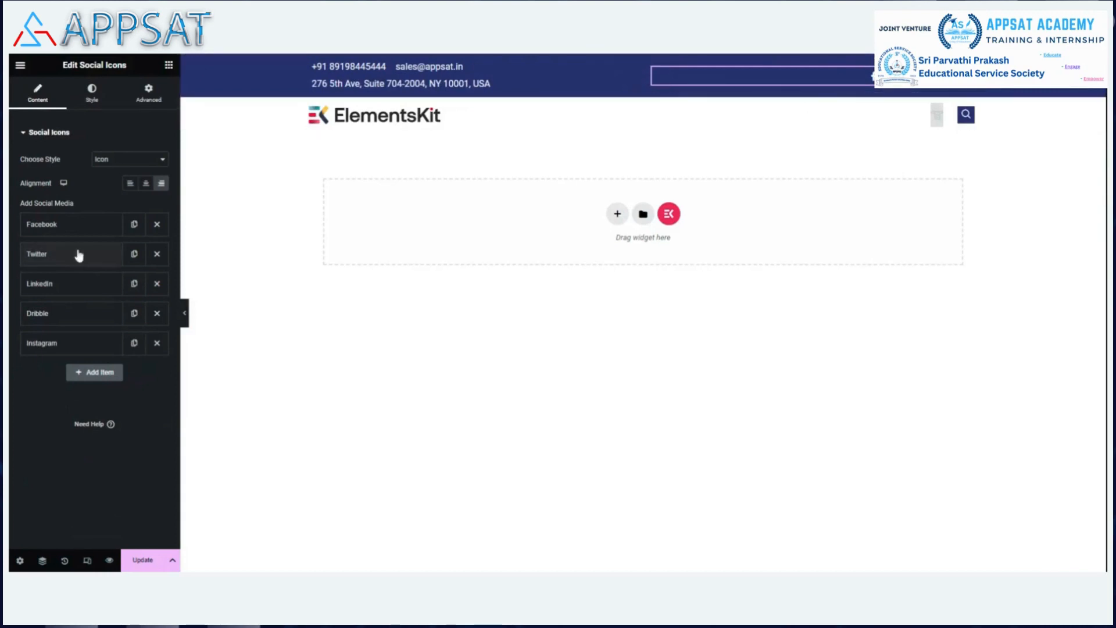
Save the page changes with Update.
click(65, 226)
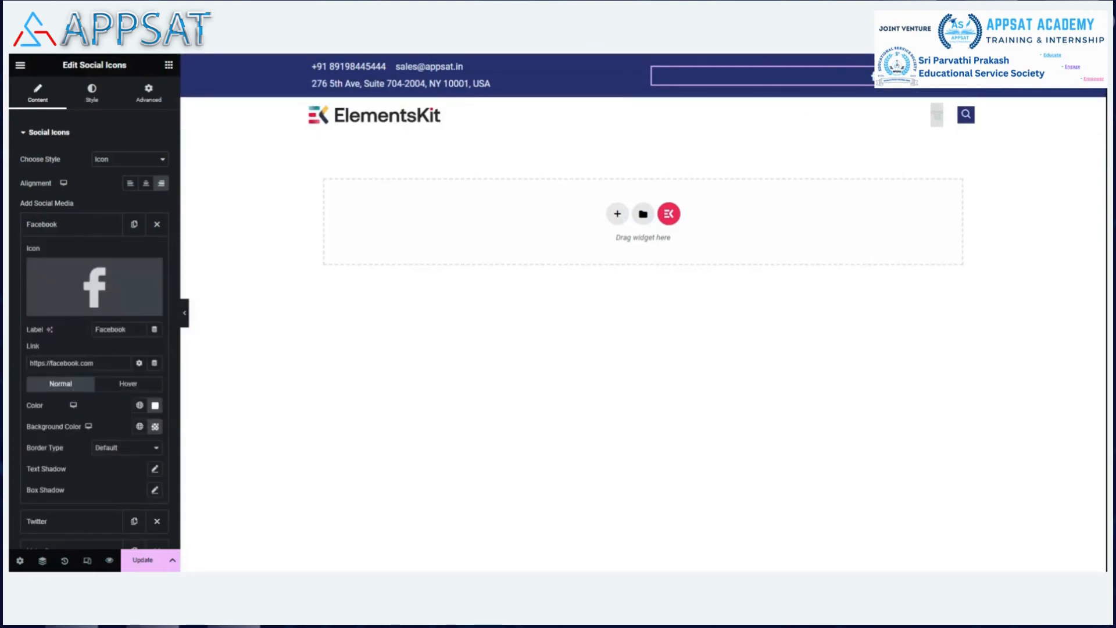
click(74, 229)
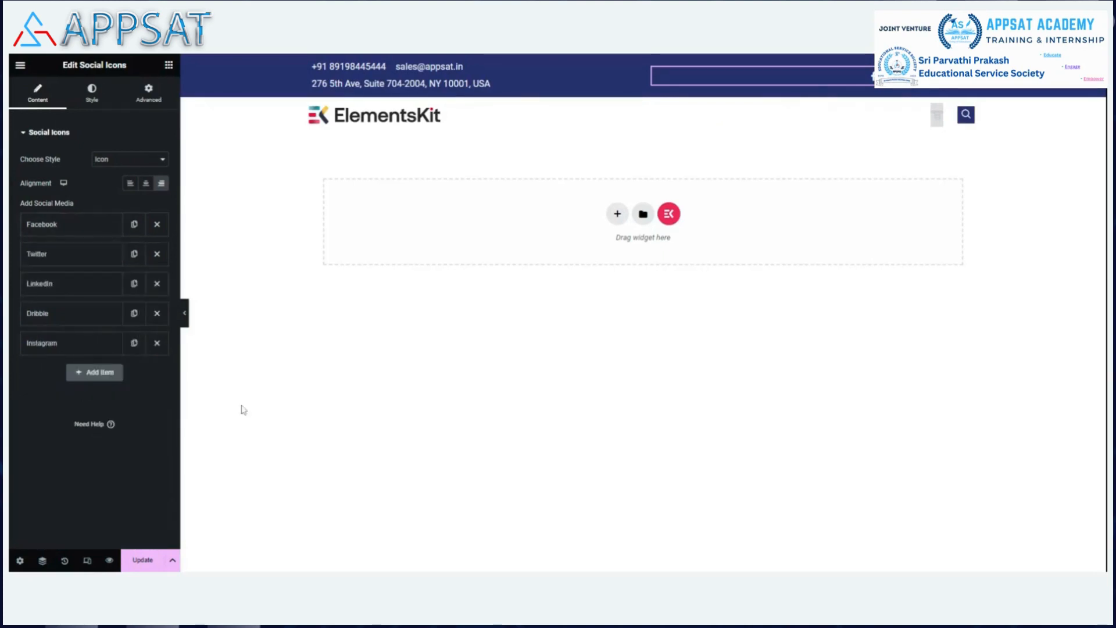
click(142, 560)
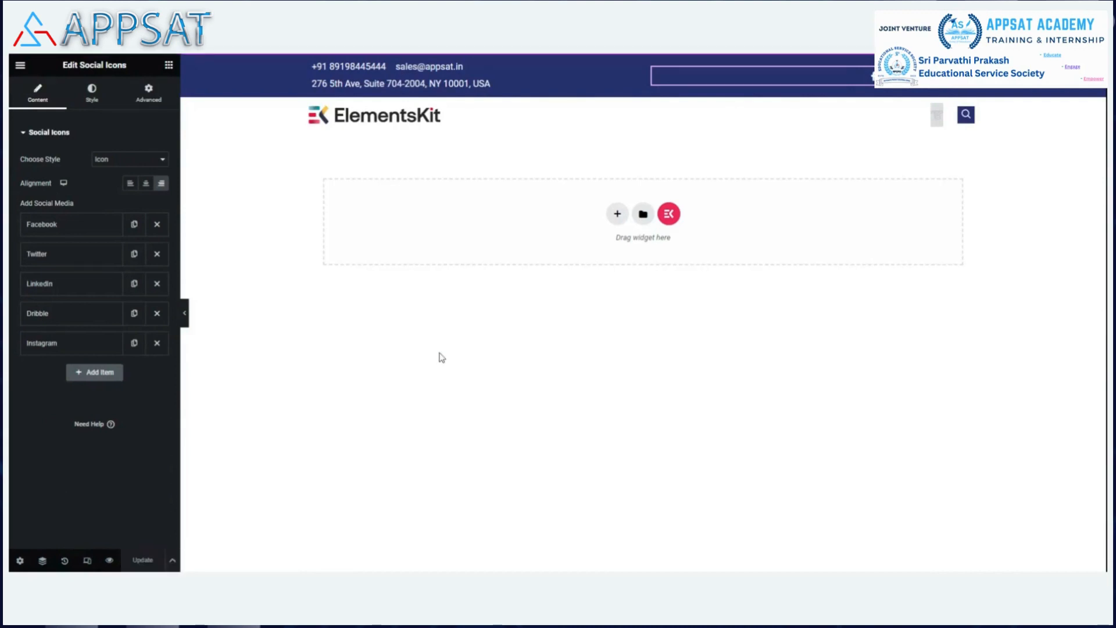
Replace the header logo image with the APPSAT logo from the Media Library.
click(417, 121)
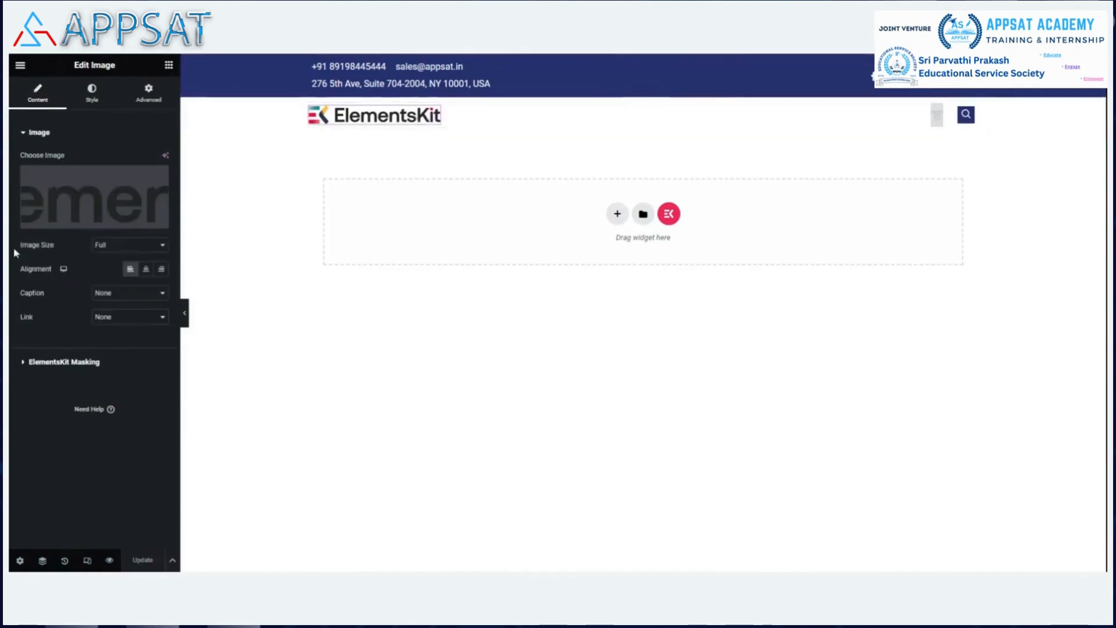
click(116, 194)
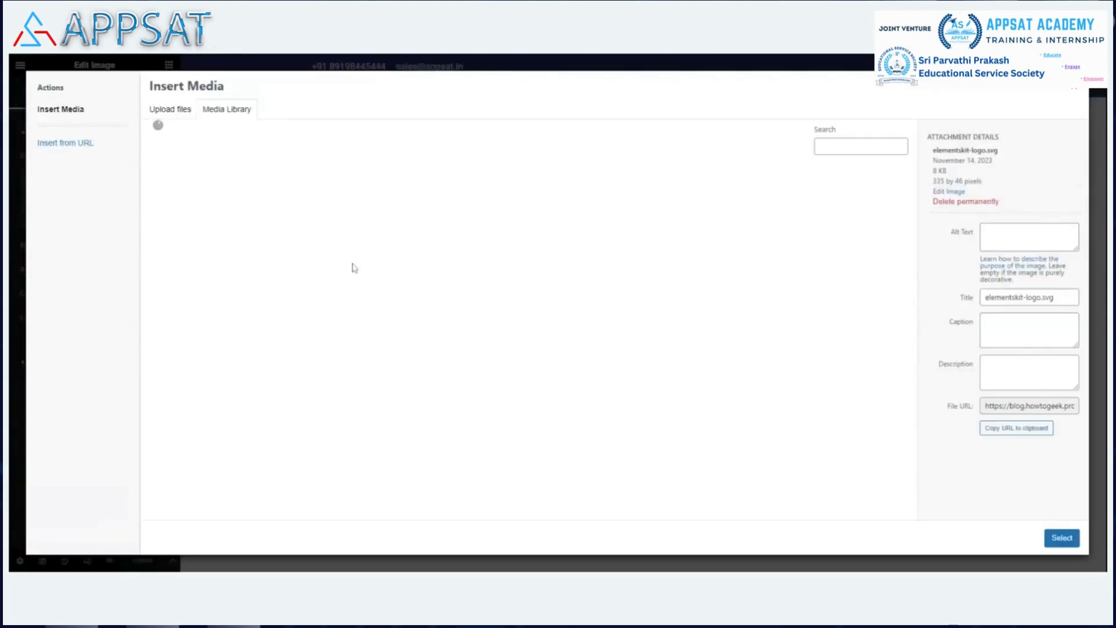
scroll(765, 447, down, 5)
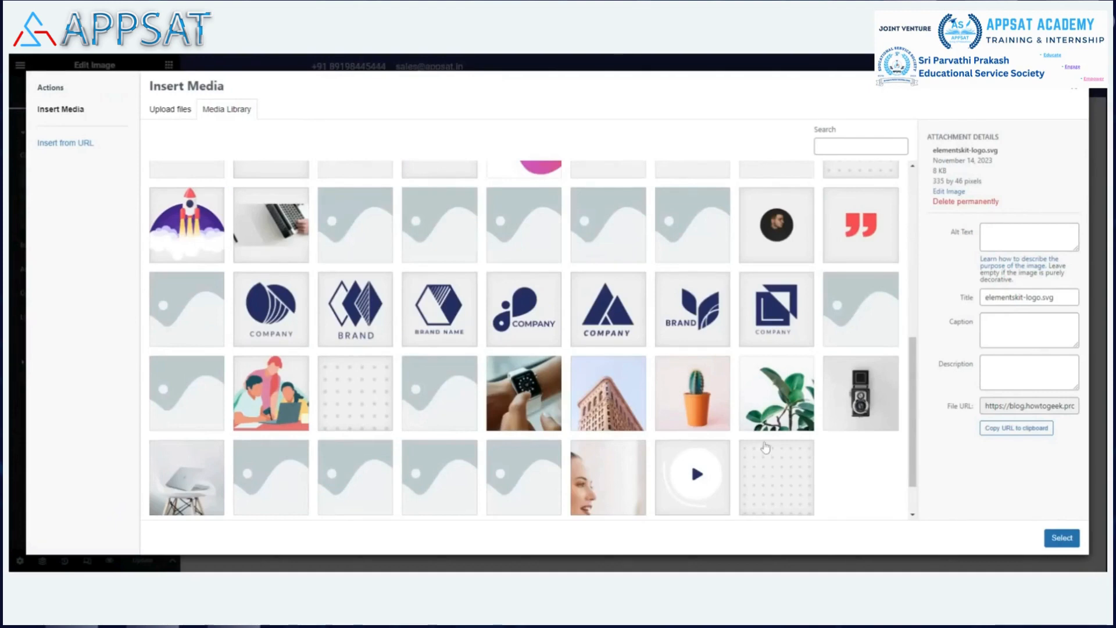
scroll(766, 447, down, 1)
click(535, 505)
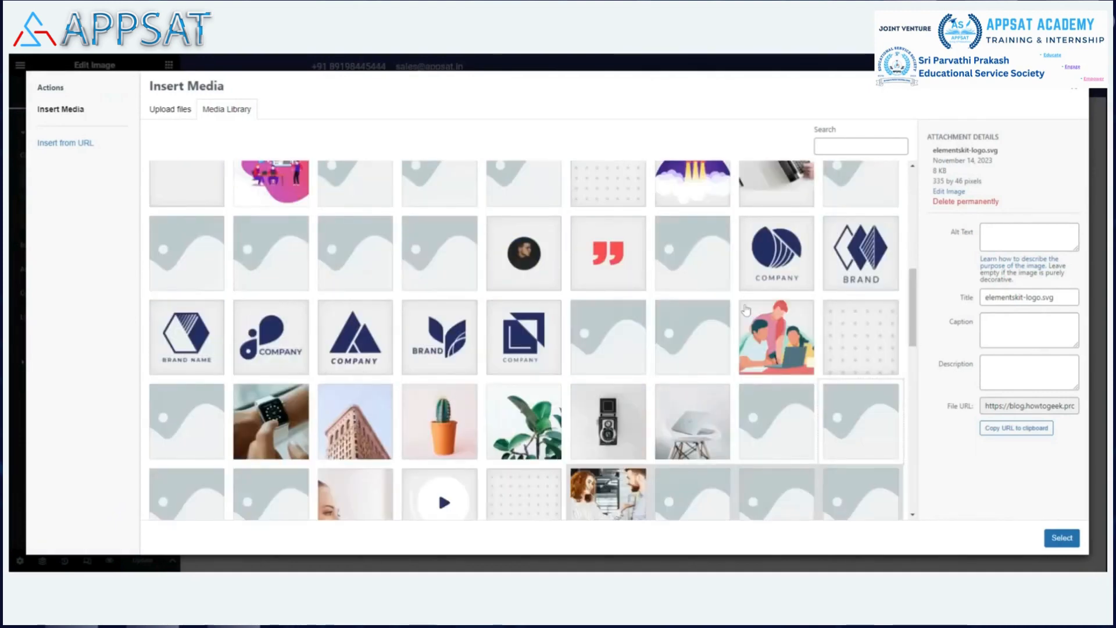
scroll(744, 307, down, 10)
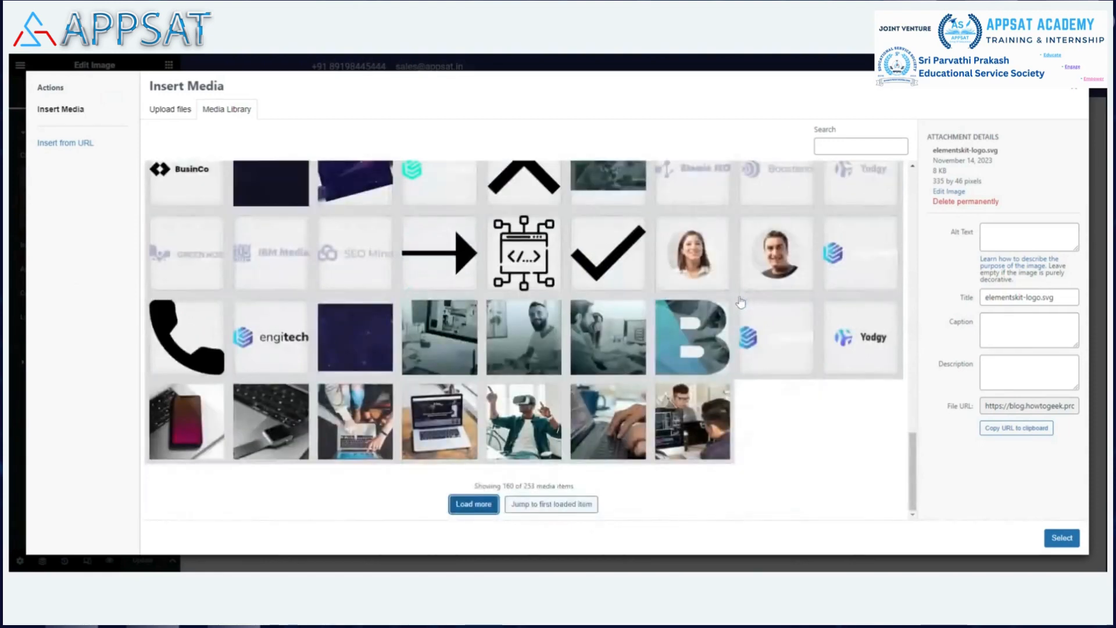
scroll(741, 301, up, 5)
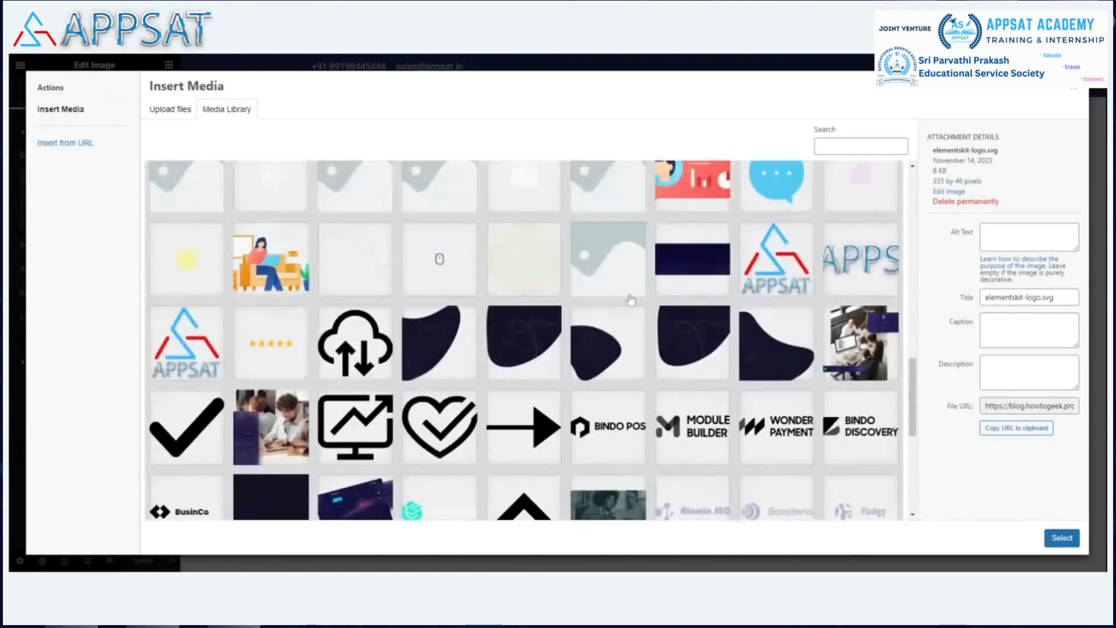
click(835, 274)
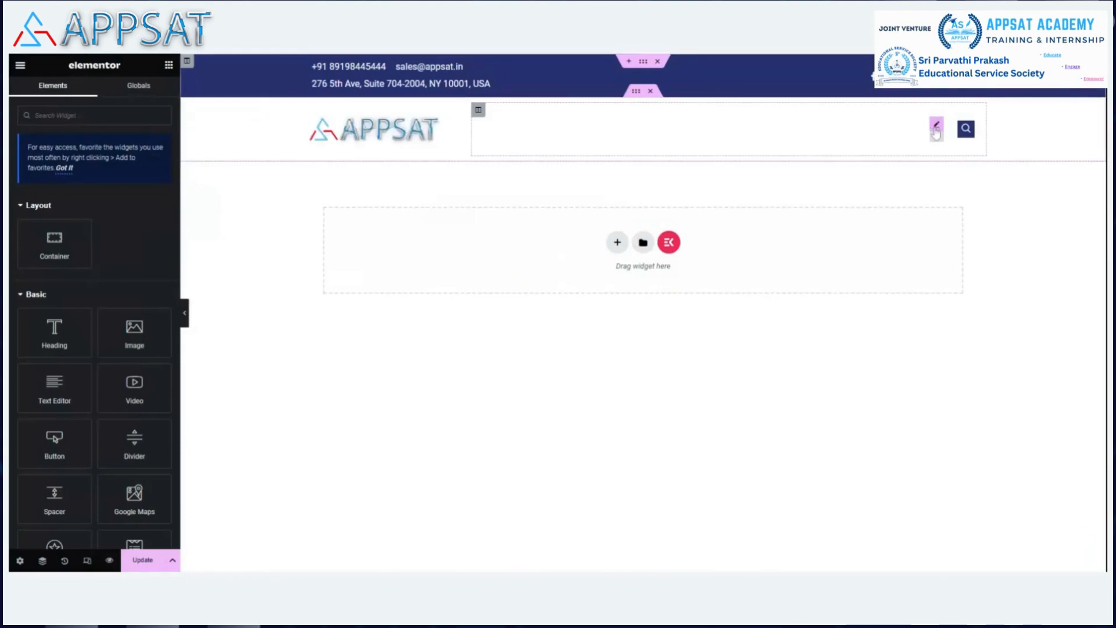
Close the navigation menu settings and save the header with Update.
click(936, 129)
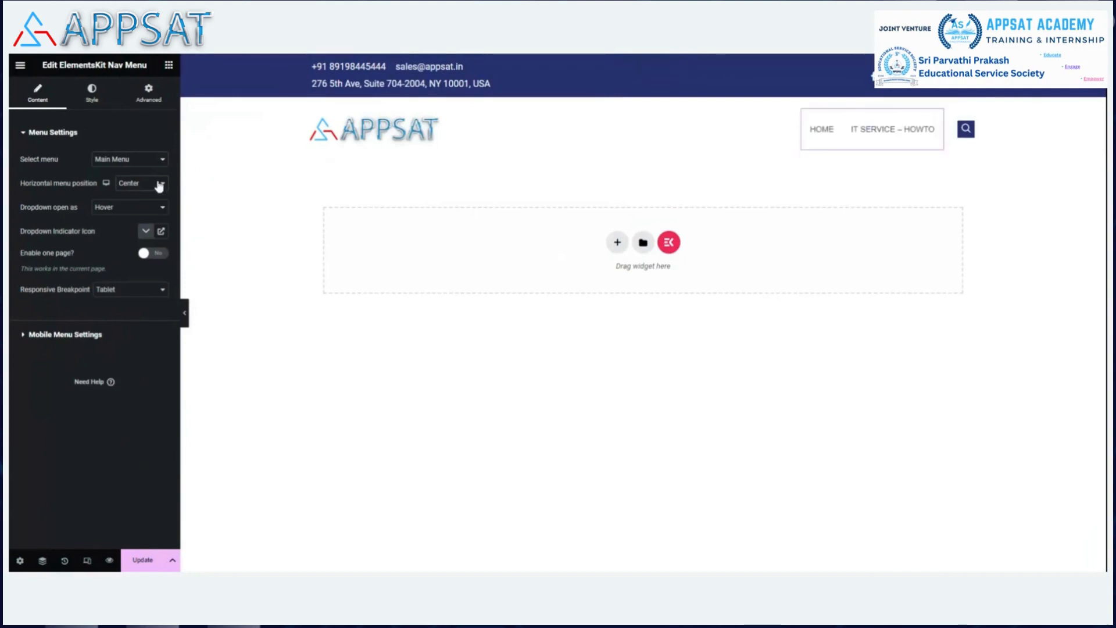
click(158, 133)
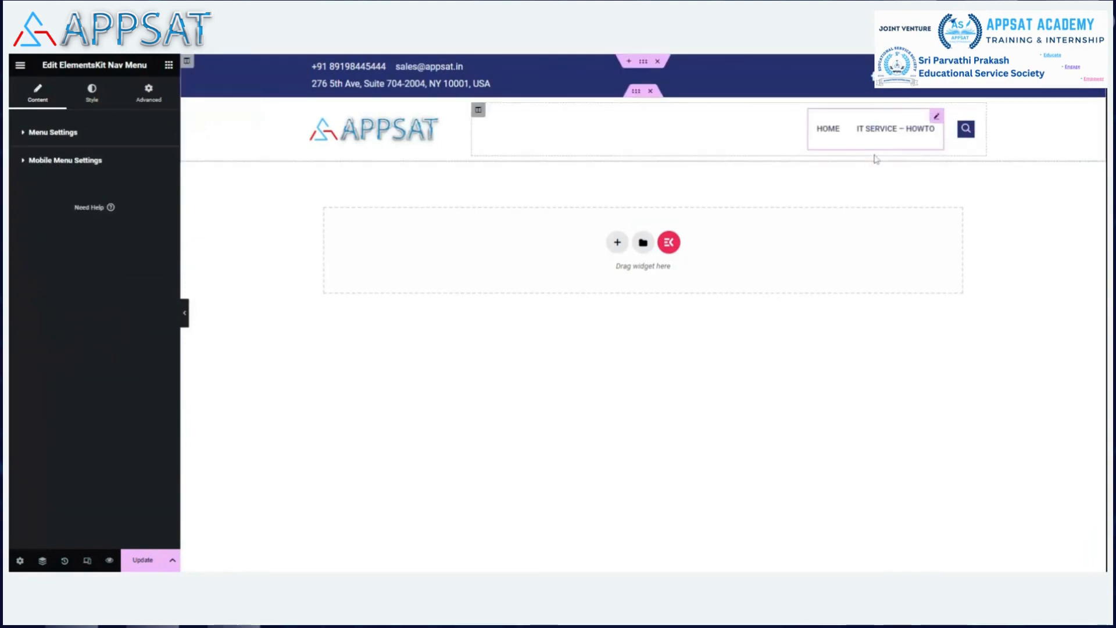
click(142, 560)
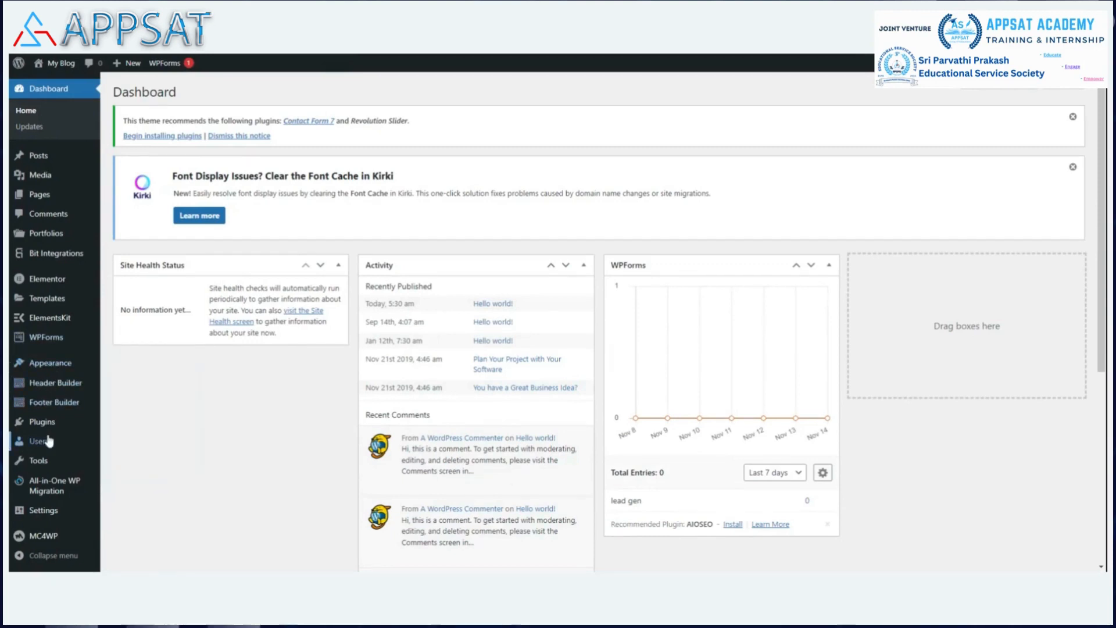
Add an ElementsKit template titled 'footer' with Type Footer, activate it, and save.
mouse_move(65, 322)
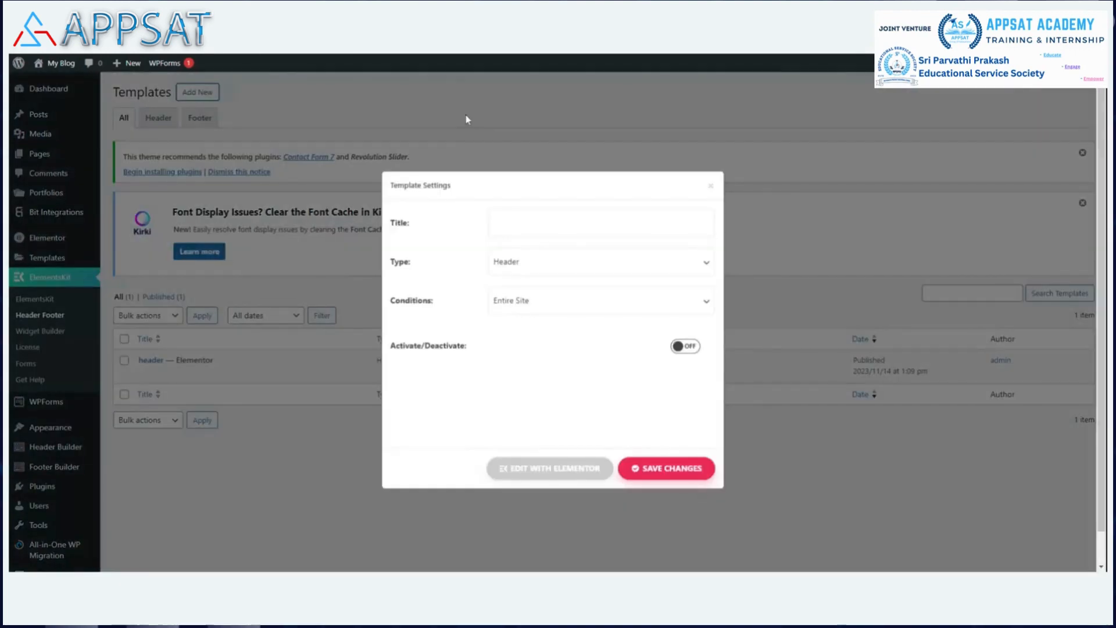
click(503, 223)
text(f)
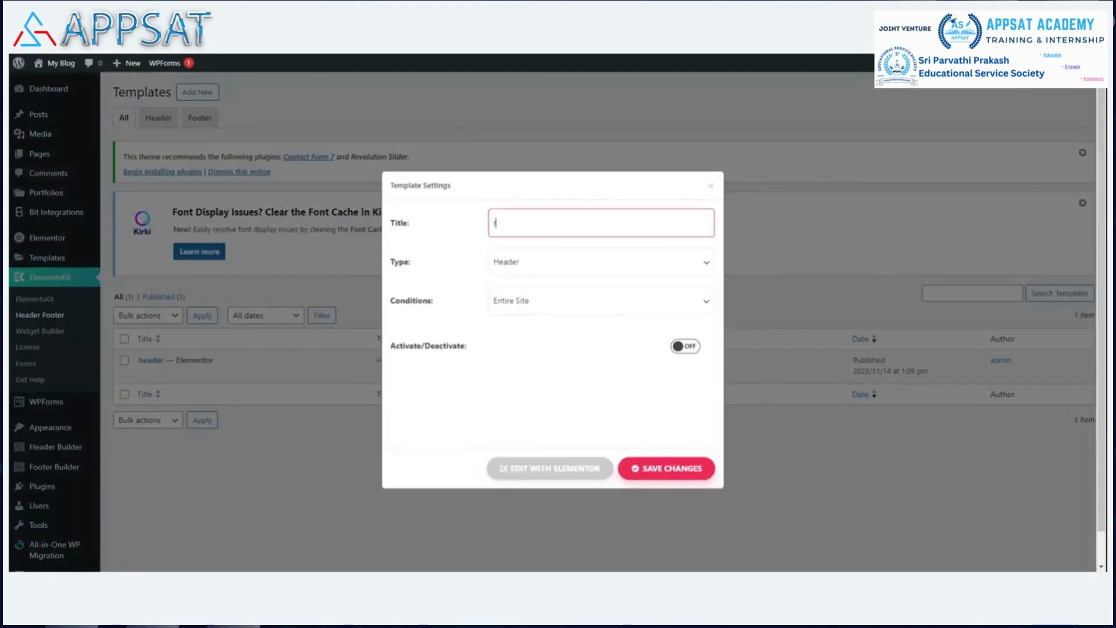
text(ooter)
click(526, 264)
click(530, 298)
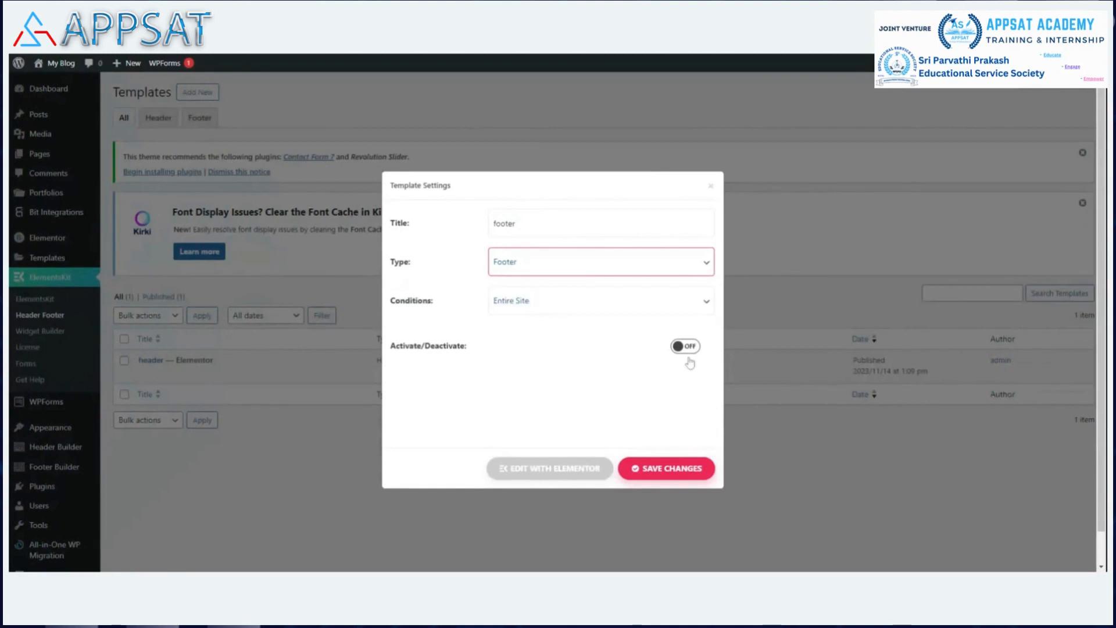
click(690, 349)
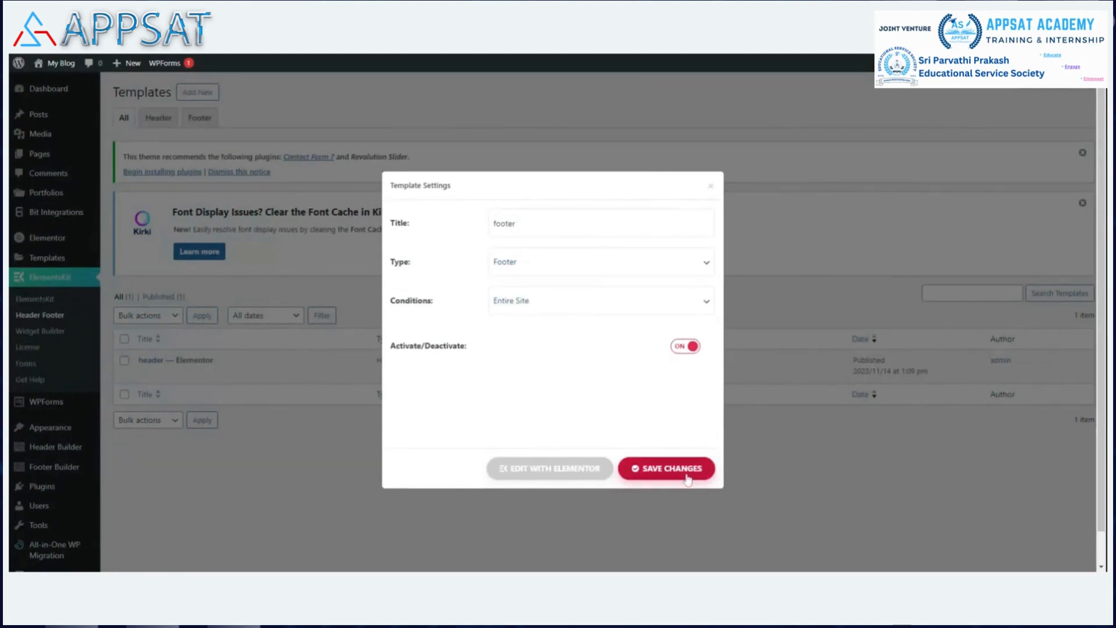
click(668, 469)
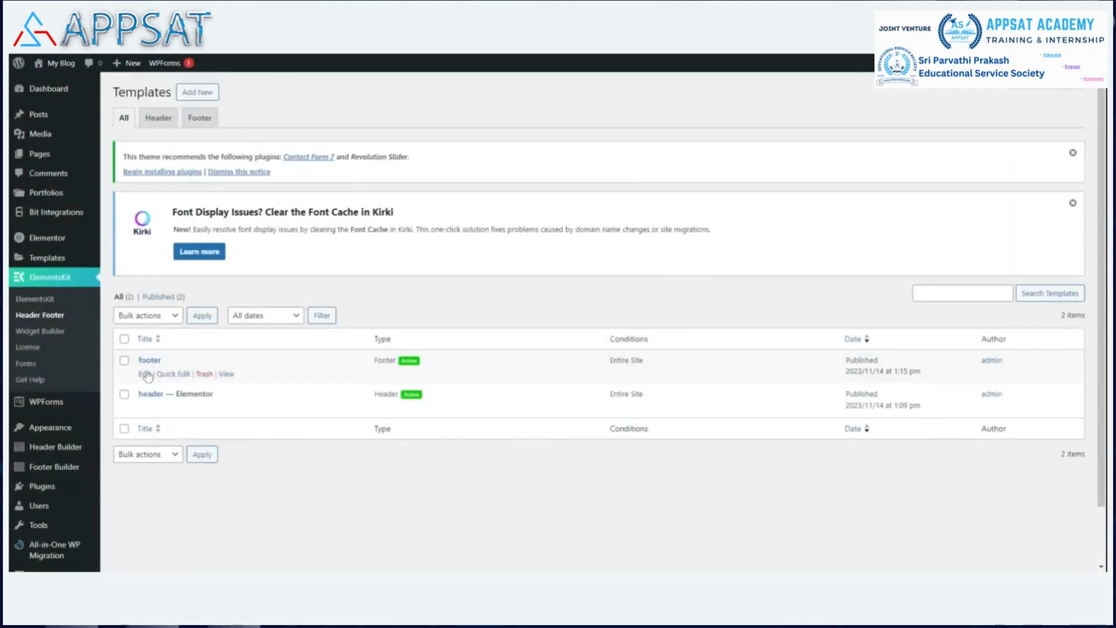
Reopen the footer template's settings and launch Edit with Elementor.
click(145, 375)
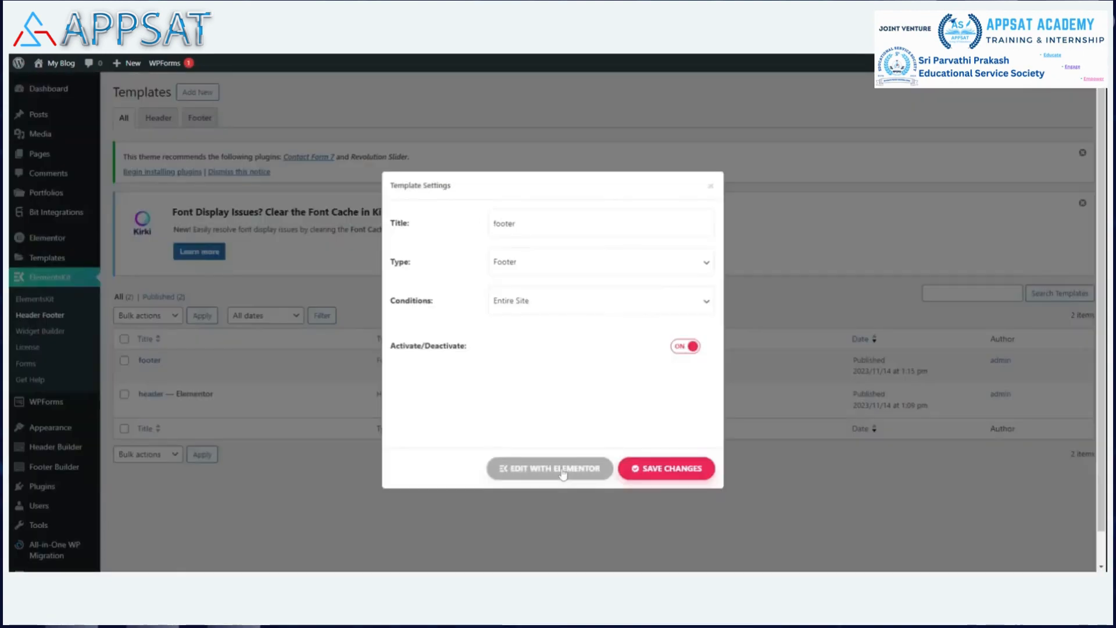
click(562, 472)
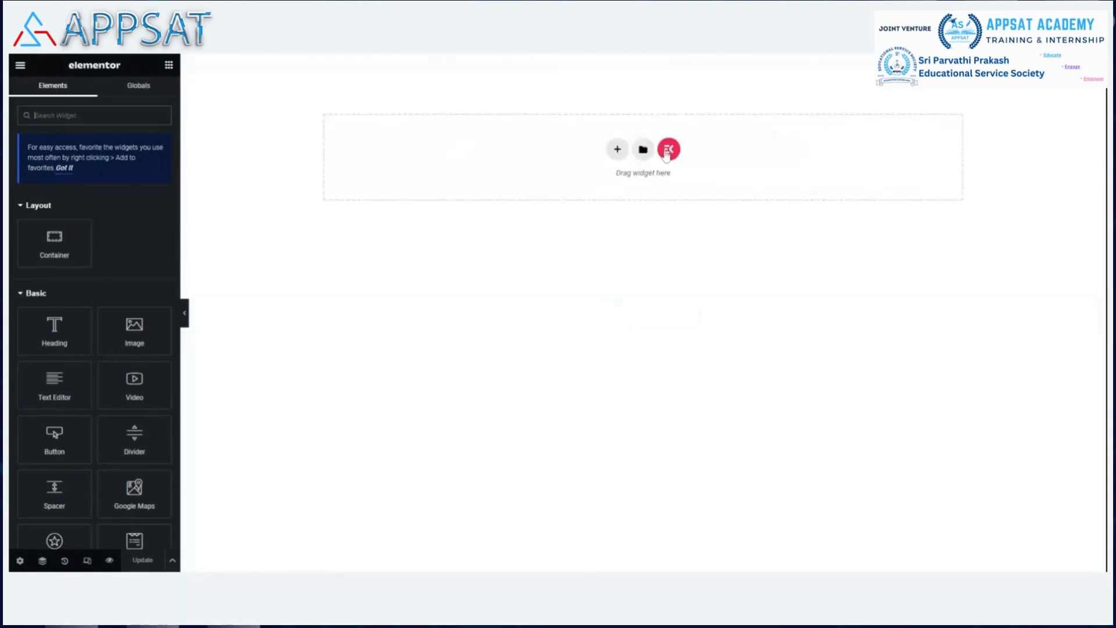
click(669, 150)
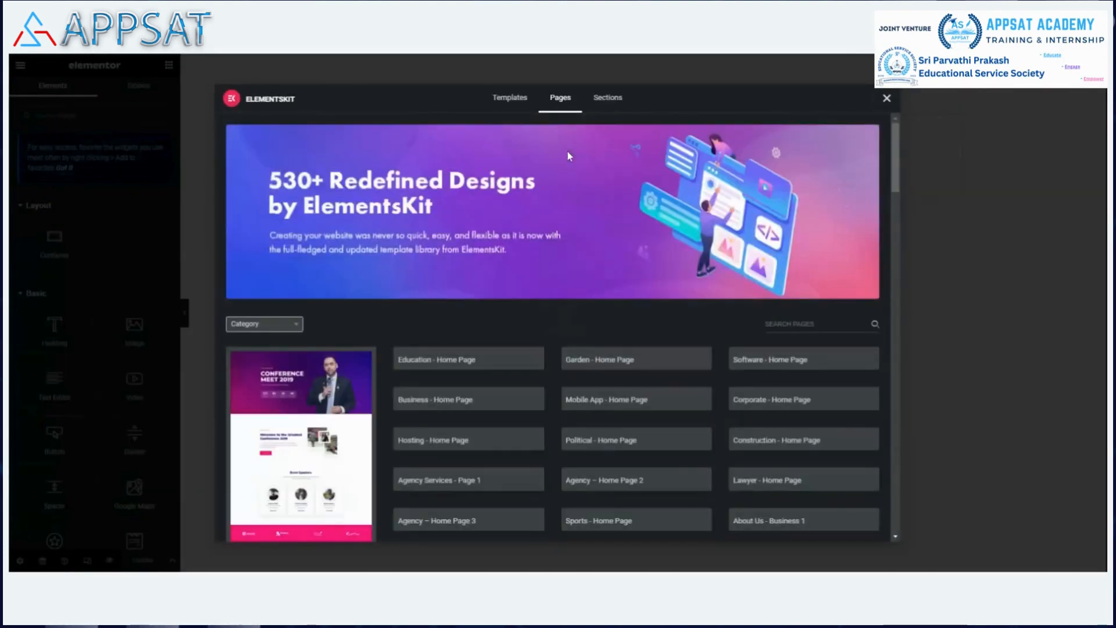
click(607, 97)
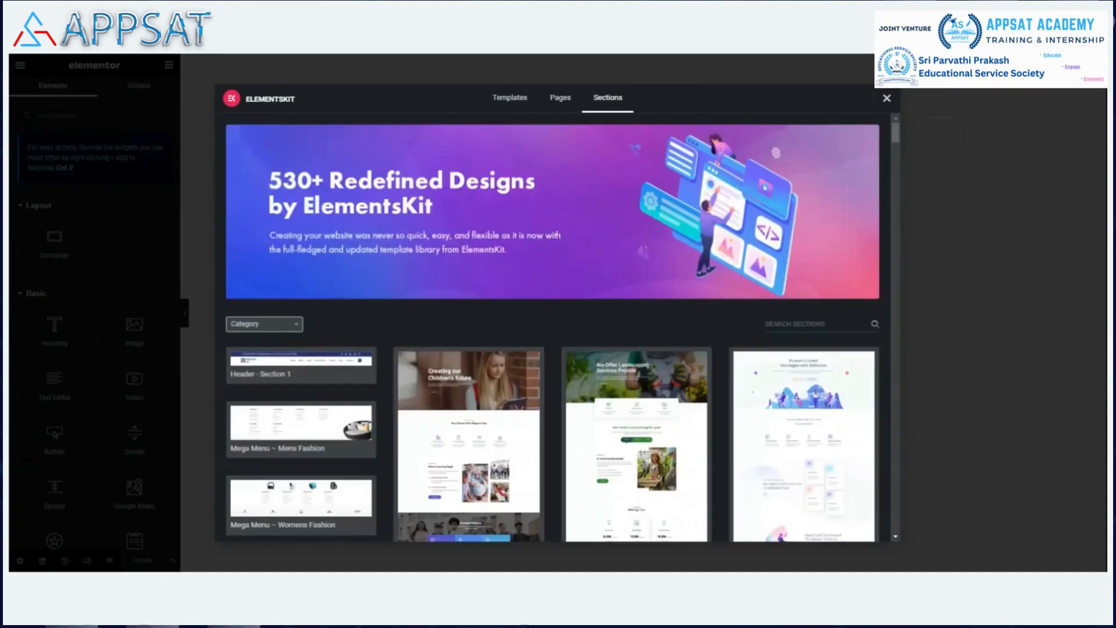
click(296, 329)
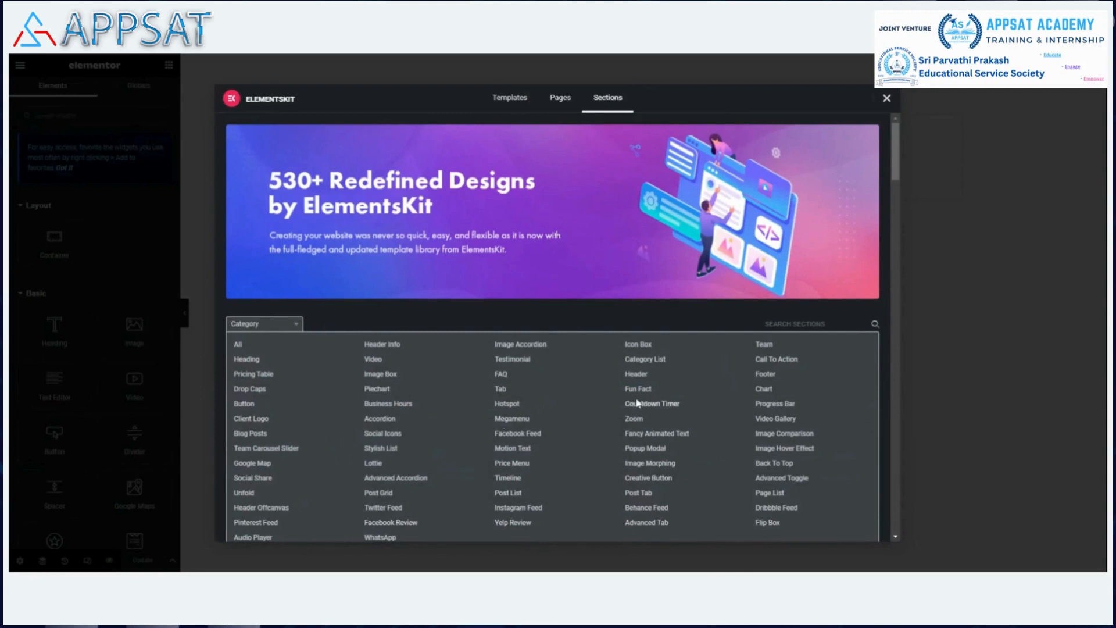
click(765, 374)
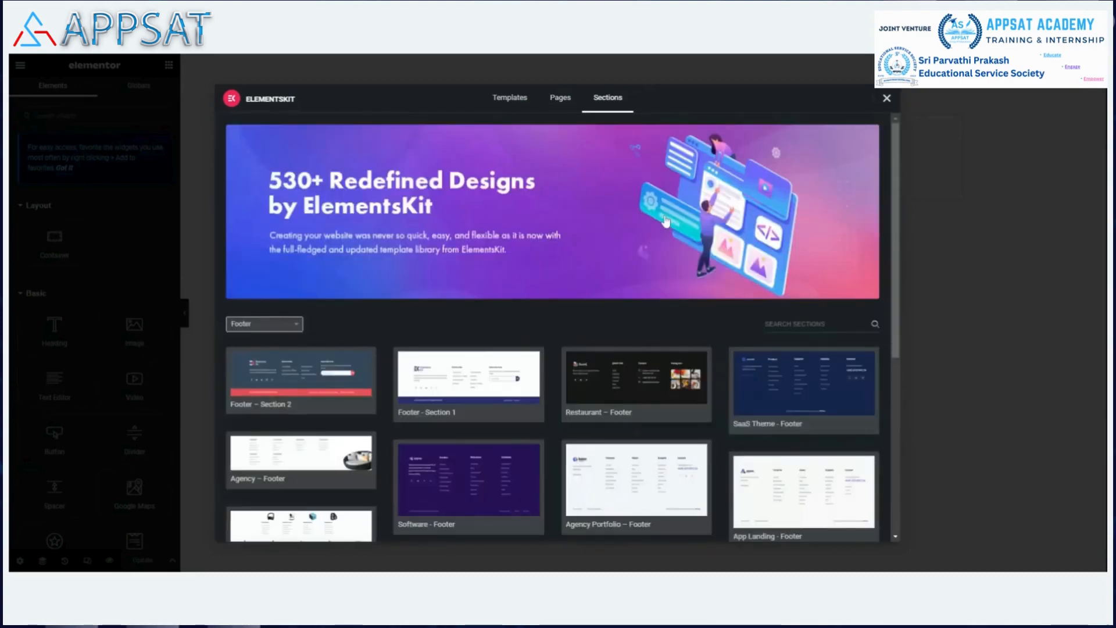
scroll(721, 235, down, 2)
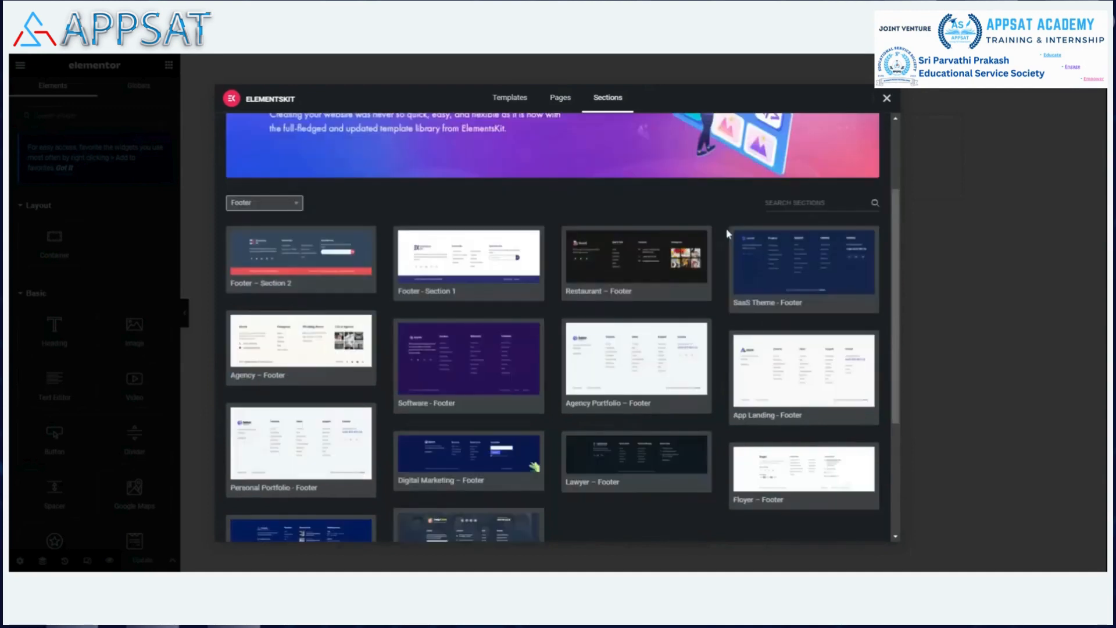
scroll(727, 234, down, 1)
mouse_move(640, 324)
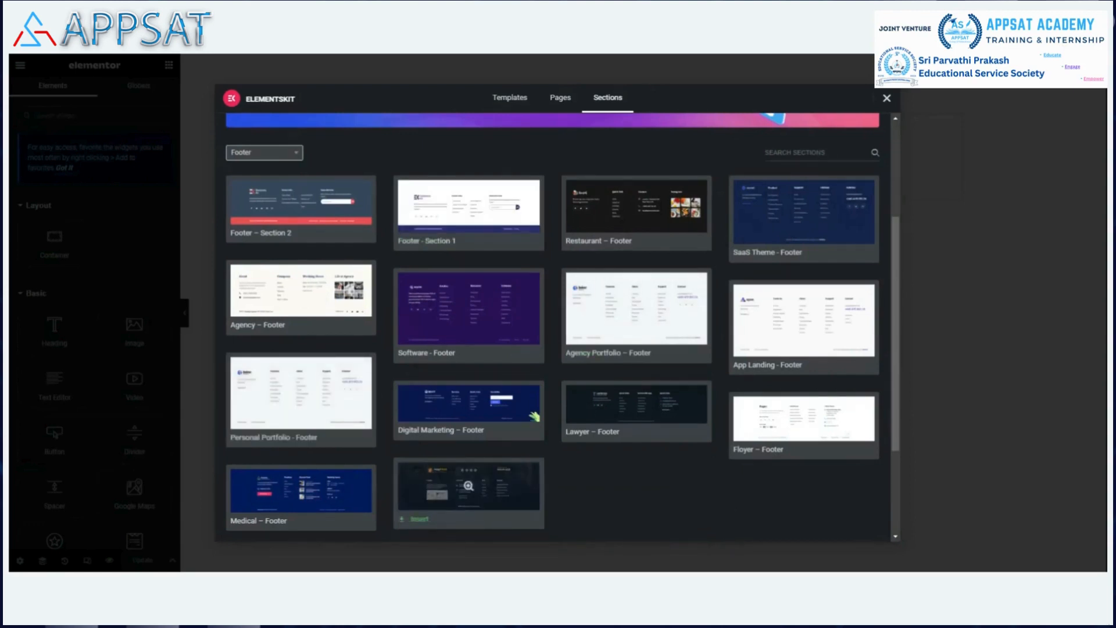
click(423, 354)
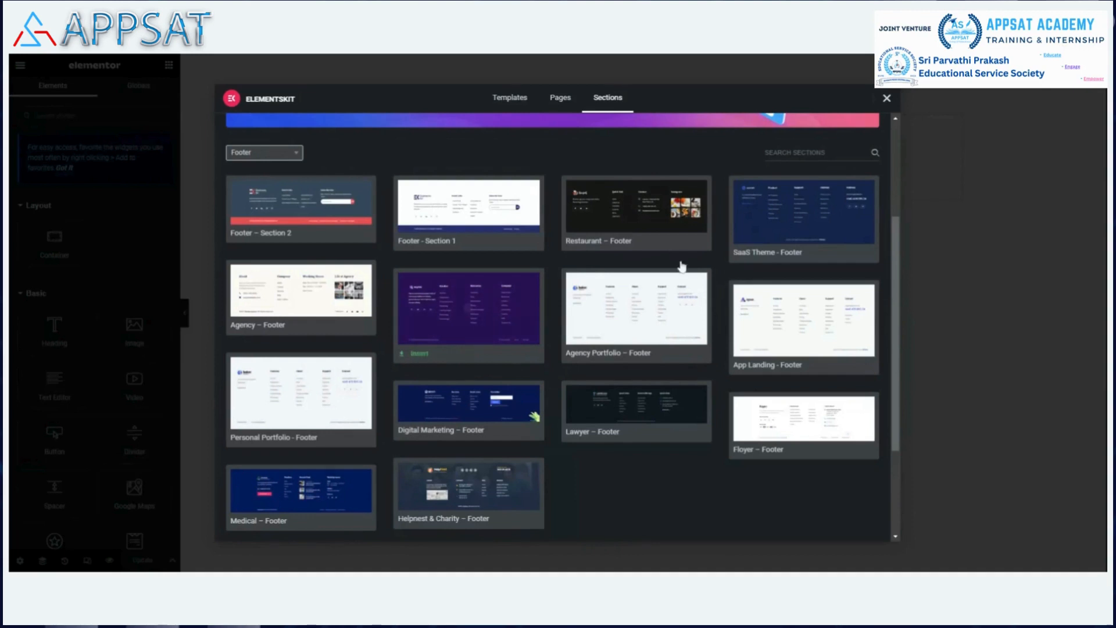
scroll(686, 233, up, 3)
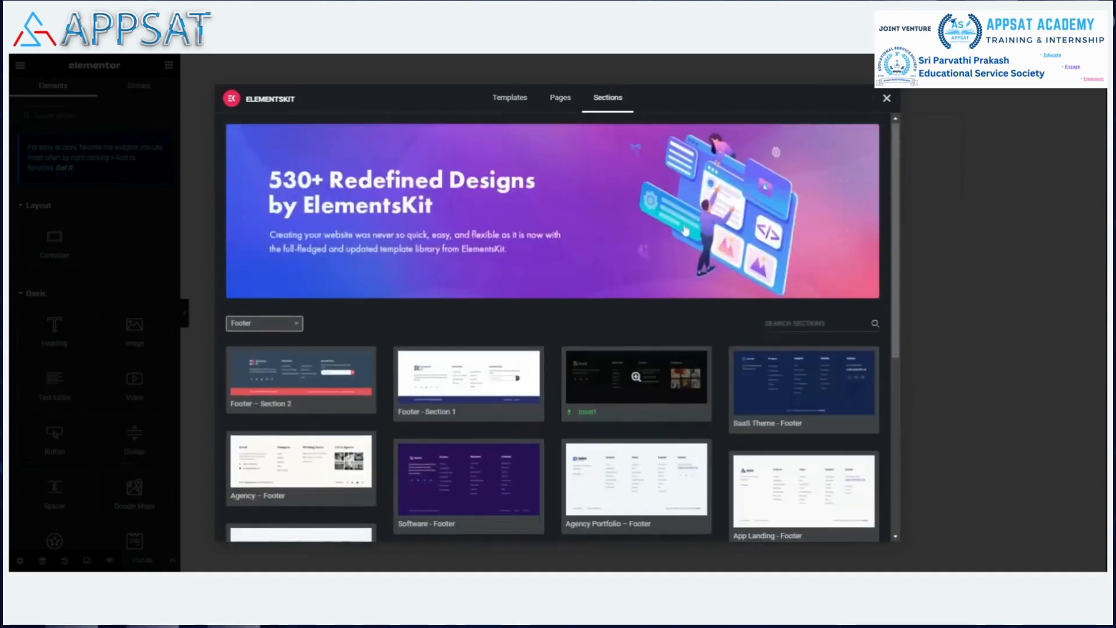
scroll(686, 231, down, 5)
click(421, 208)
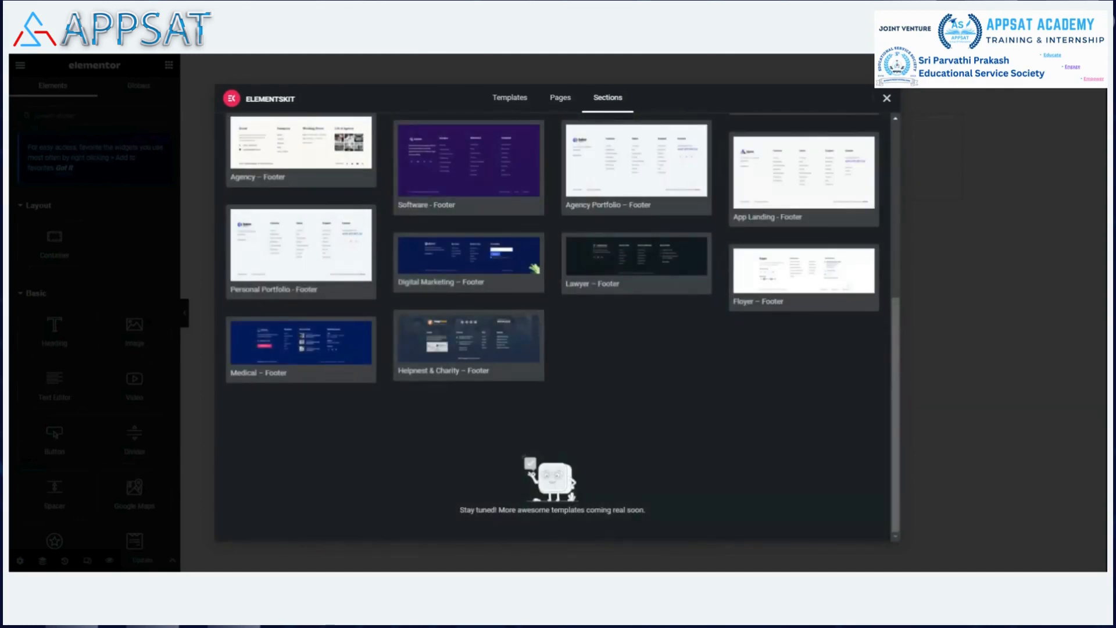
scroll(748, 384, up, 2)
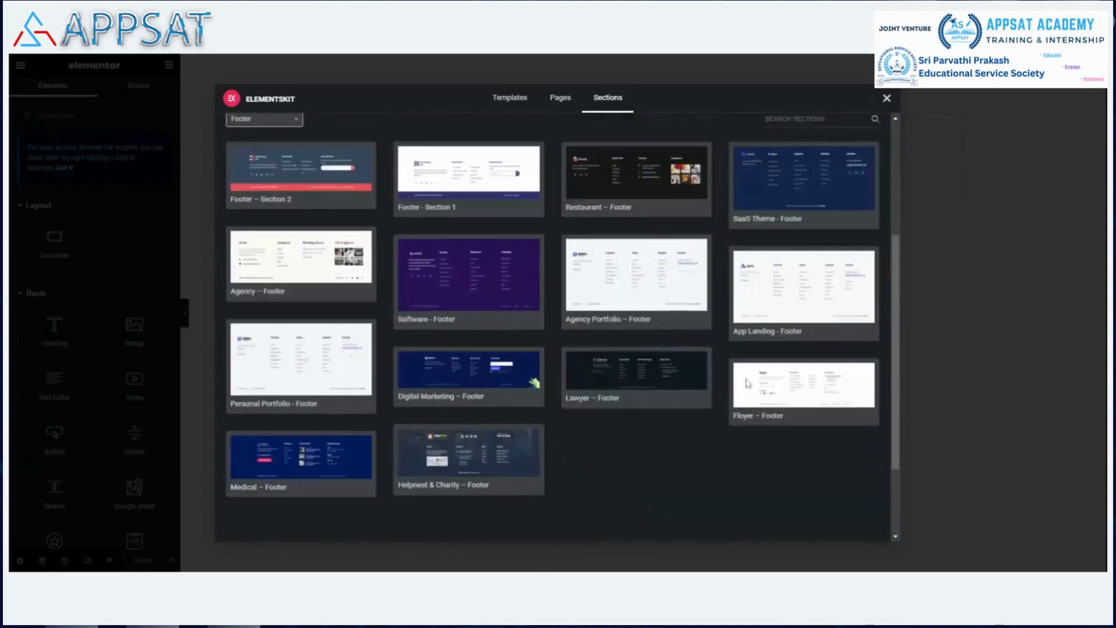
mouse_move(472, 286)
click(890, 98)
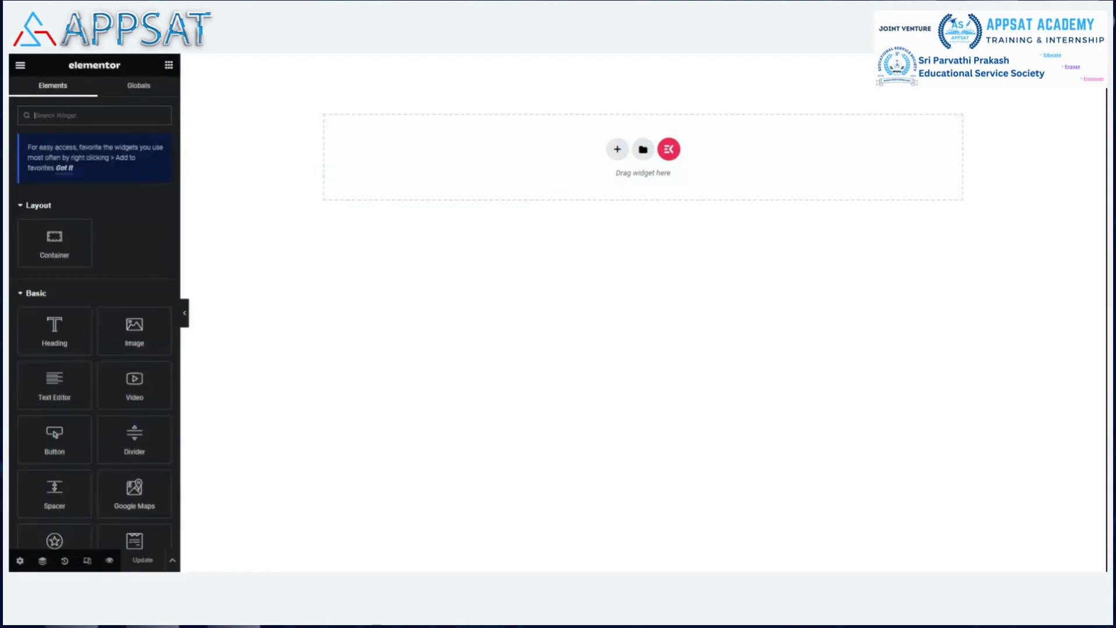
Filter the ElementsKit library sections to Footer and preview the Software - Footer design.
click(670, 151)
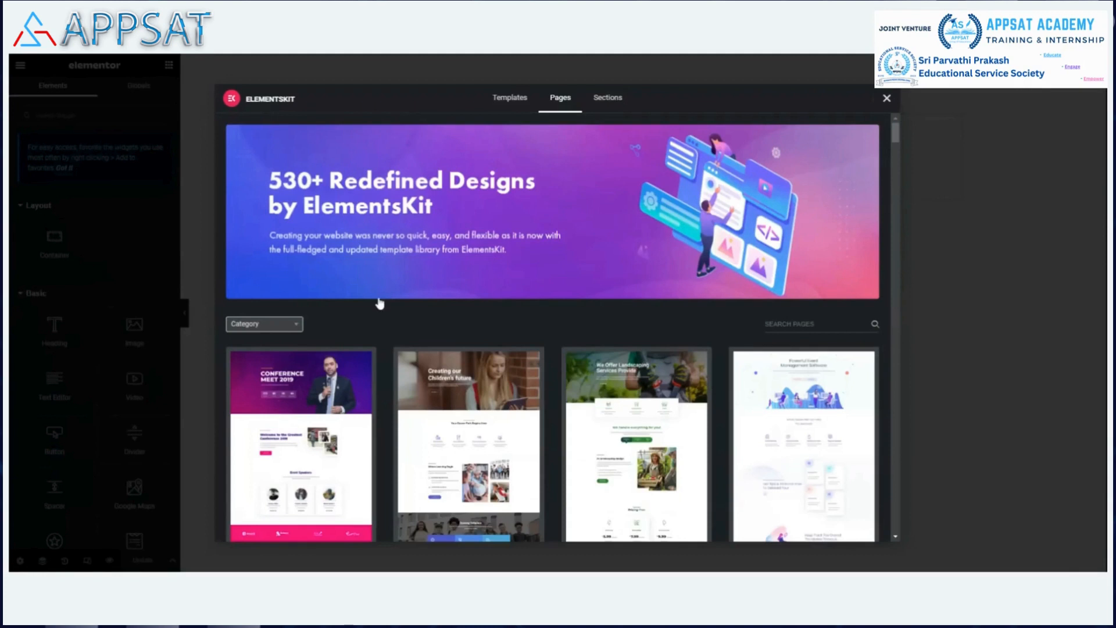
click(283, 329)
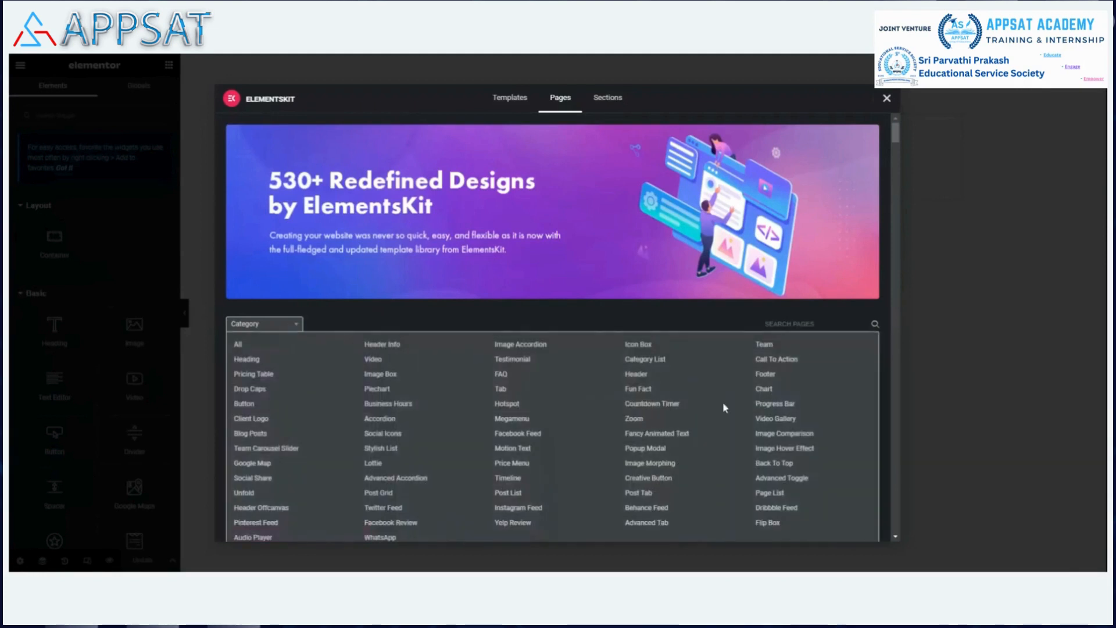
click(765, 375)
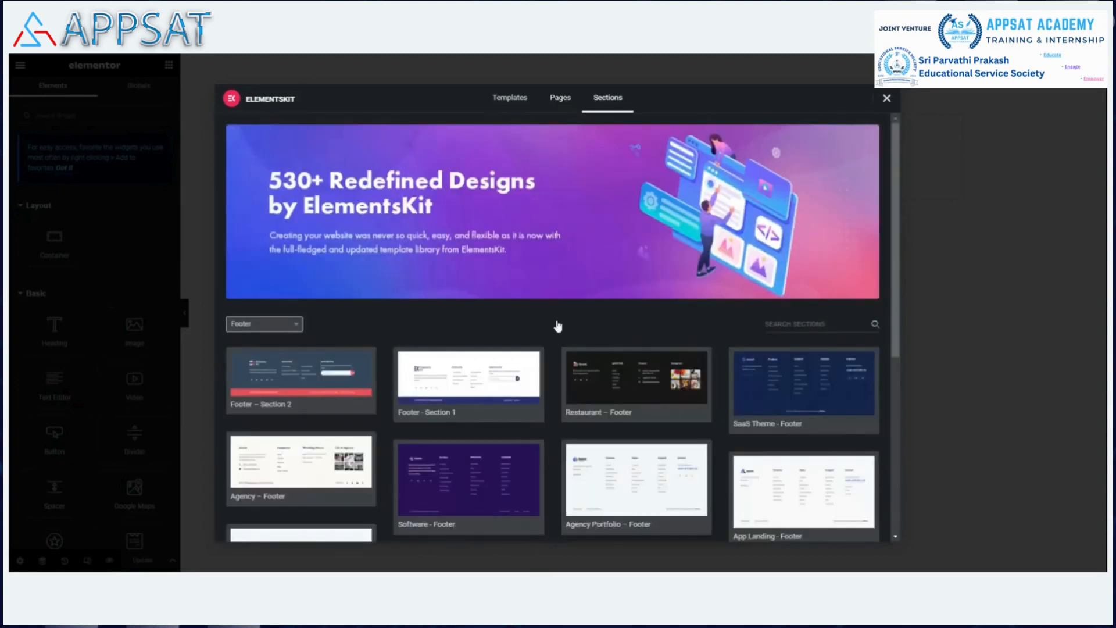
scroll(494, 404, down, 2)
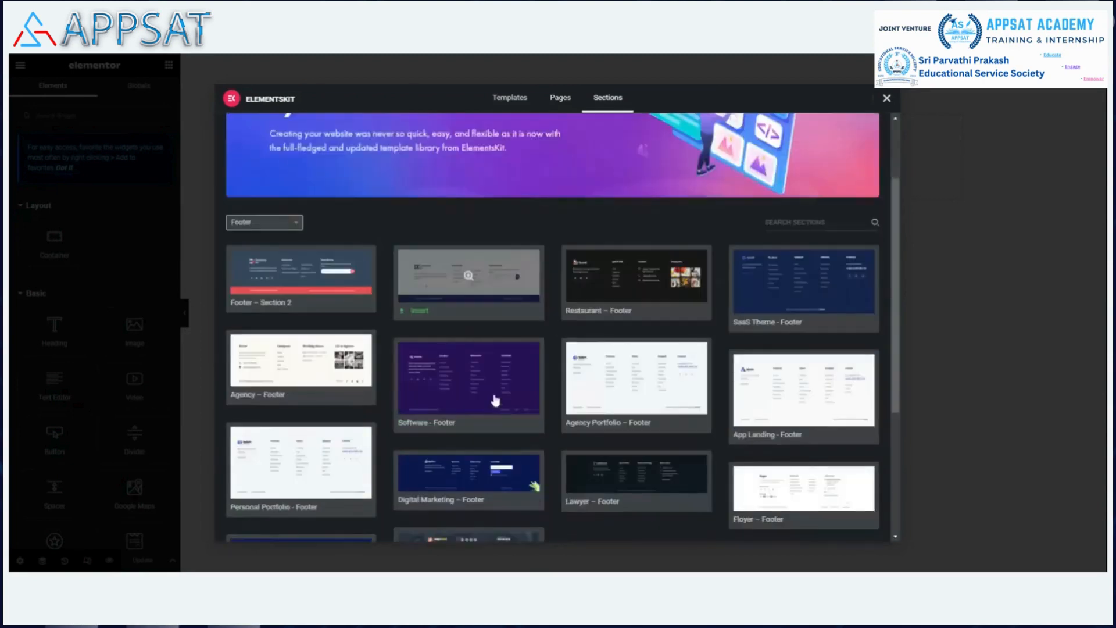
click(421, 413)
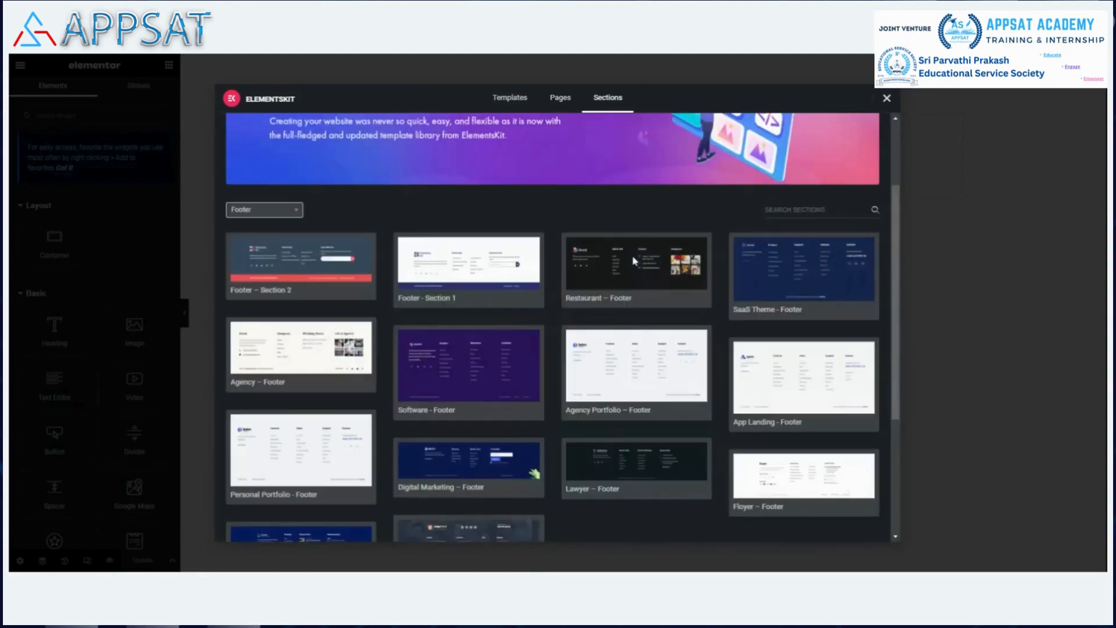
click(478, 375)
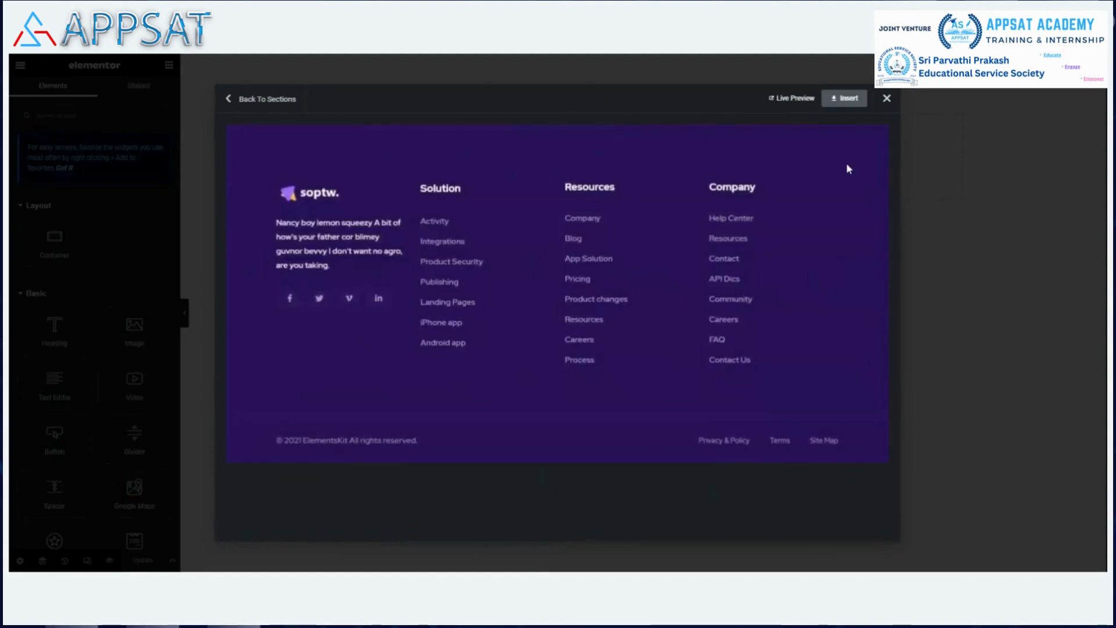
click(847, 99)
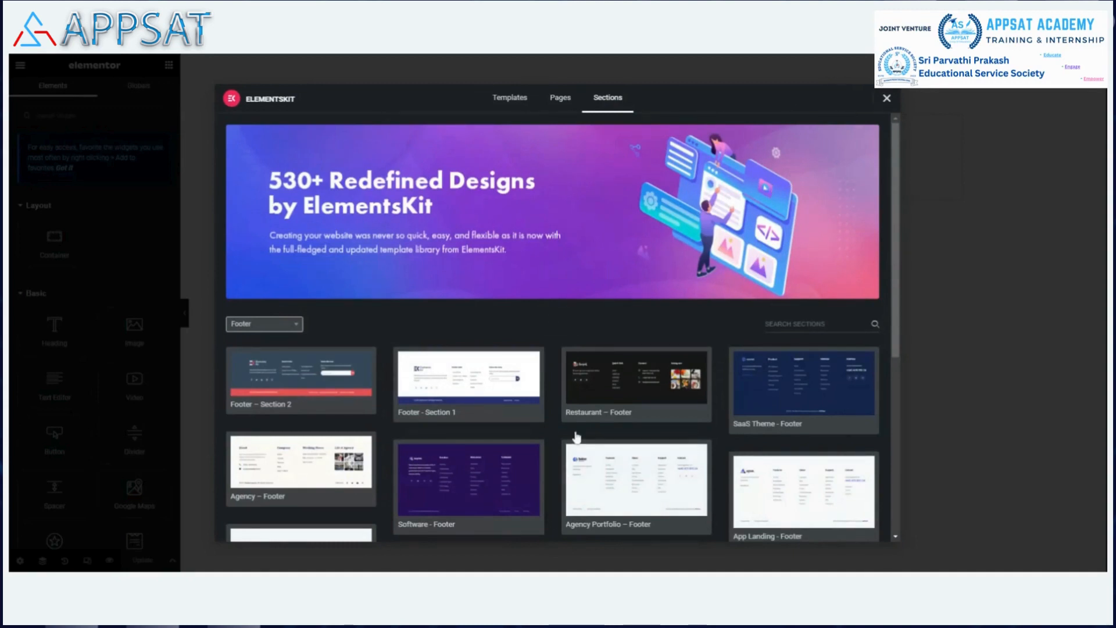
Insert the Software - Footer design and pick the APPSAT logo in the Media Library for its image.
click(420, 413)
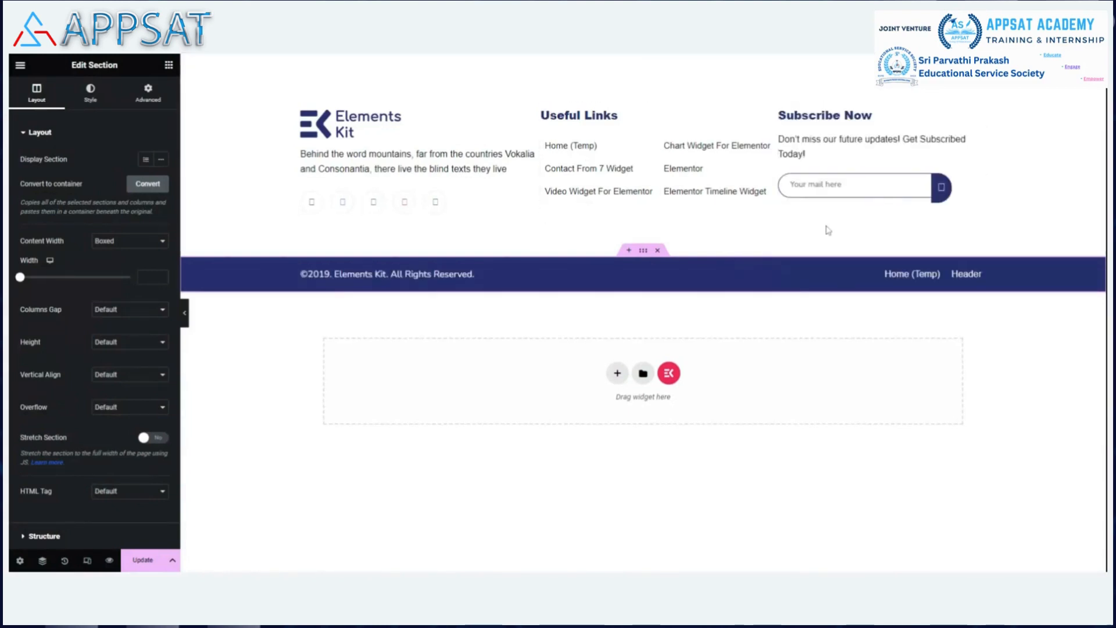
click(373, 123)
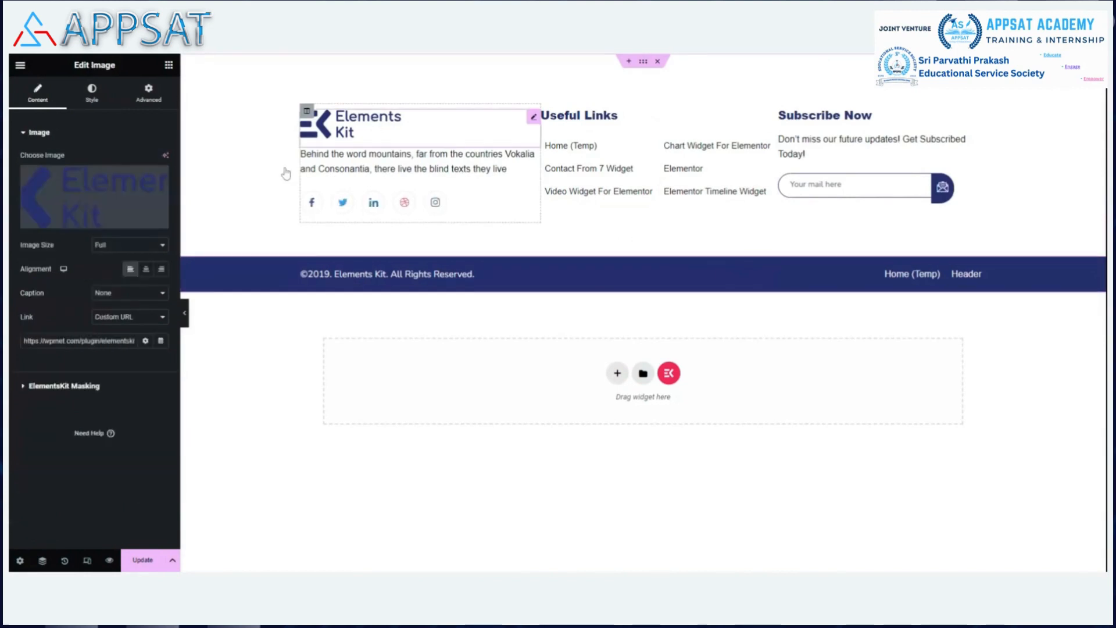
click(99, 207)
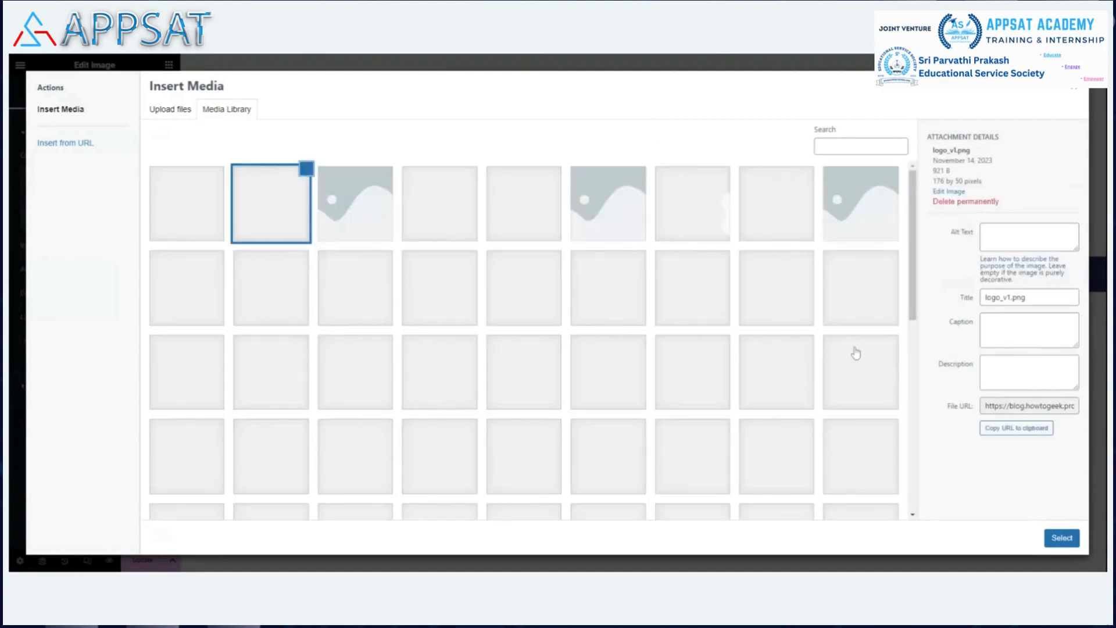
scroll(855, 353, down, 8)
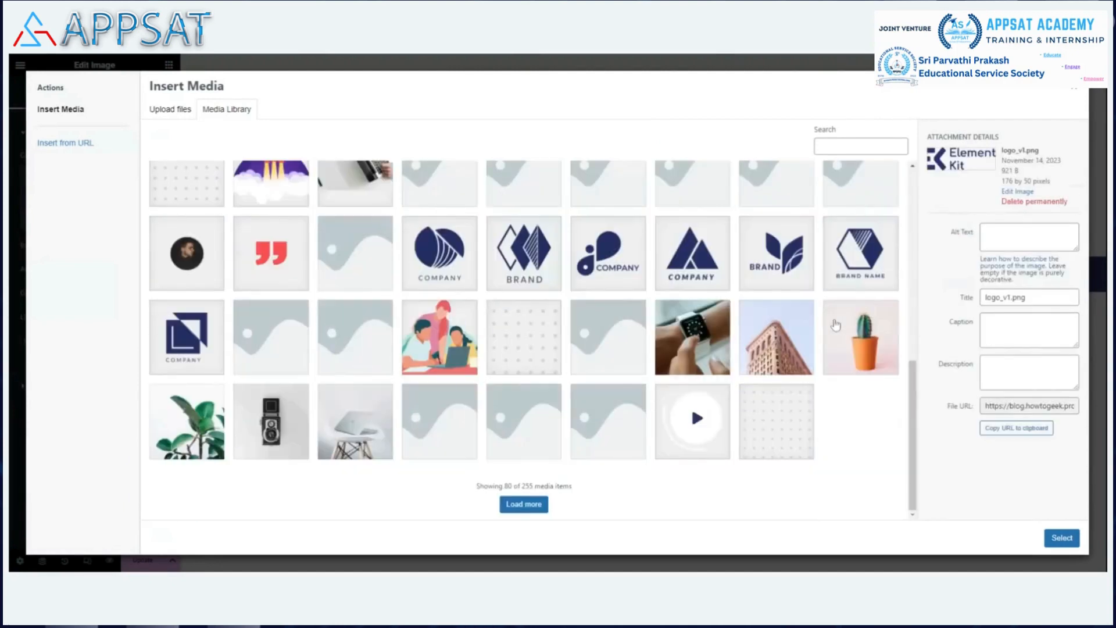
click(523, 504)
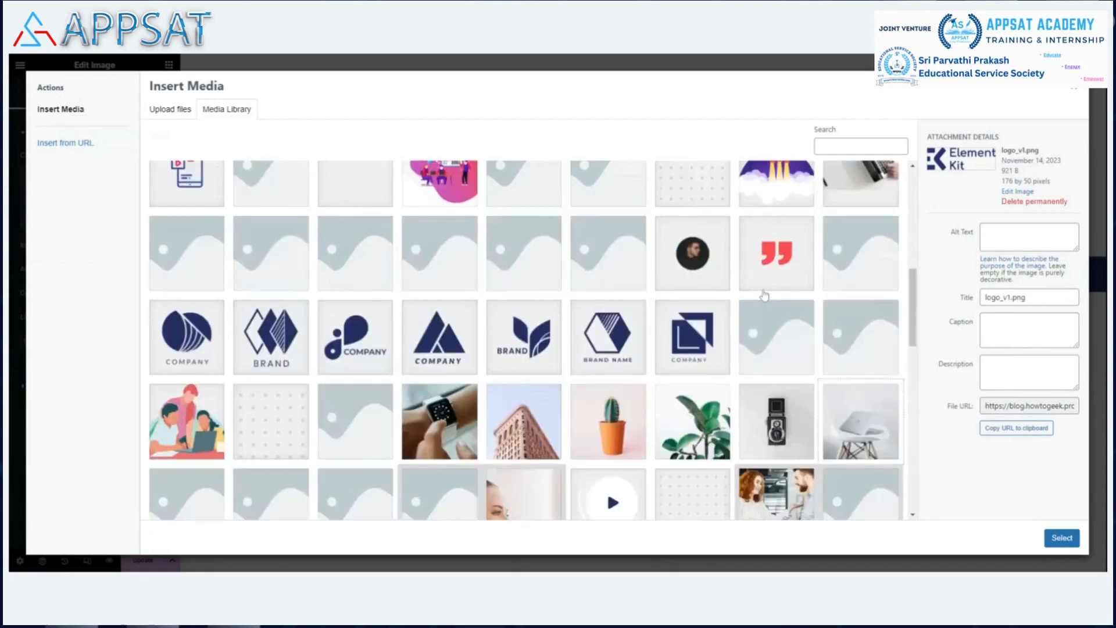
scroll(765, 295, down, 5)
click(275, 445)
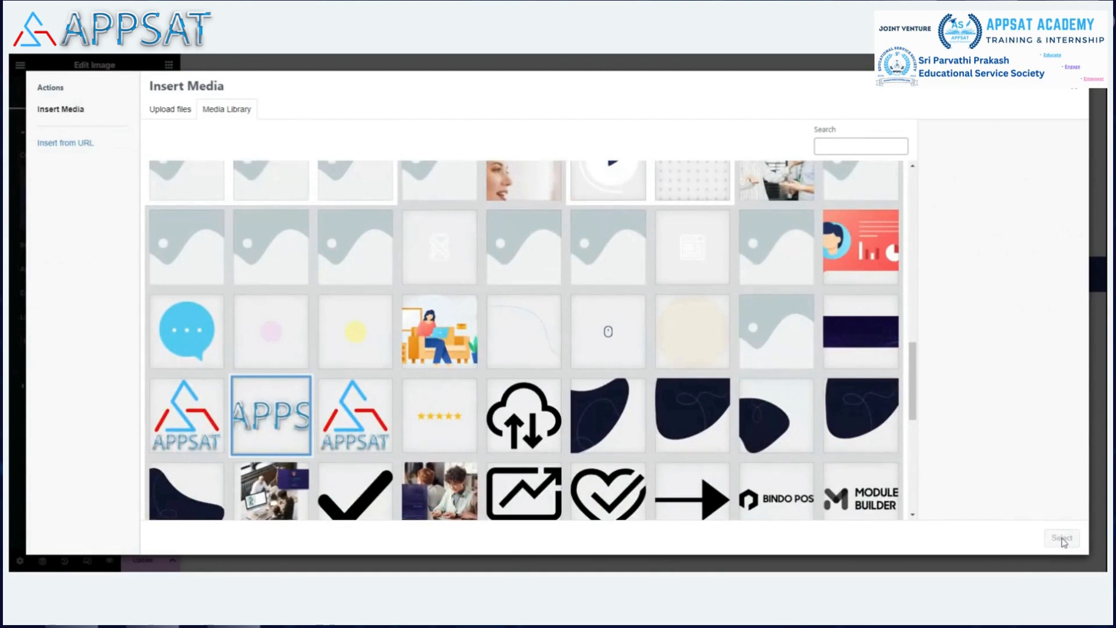
click(274, 400)
Insert the APPSAT logo into the footer image, keeping the Full image size.
click(1063, 541)
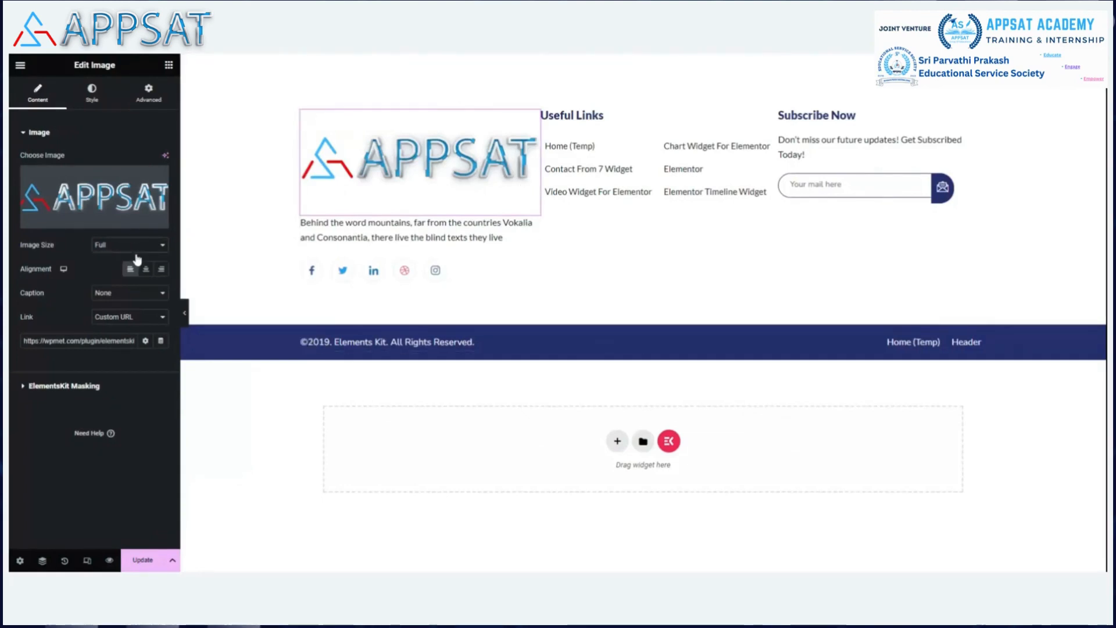
click(153, 286)
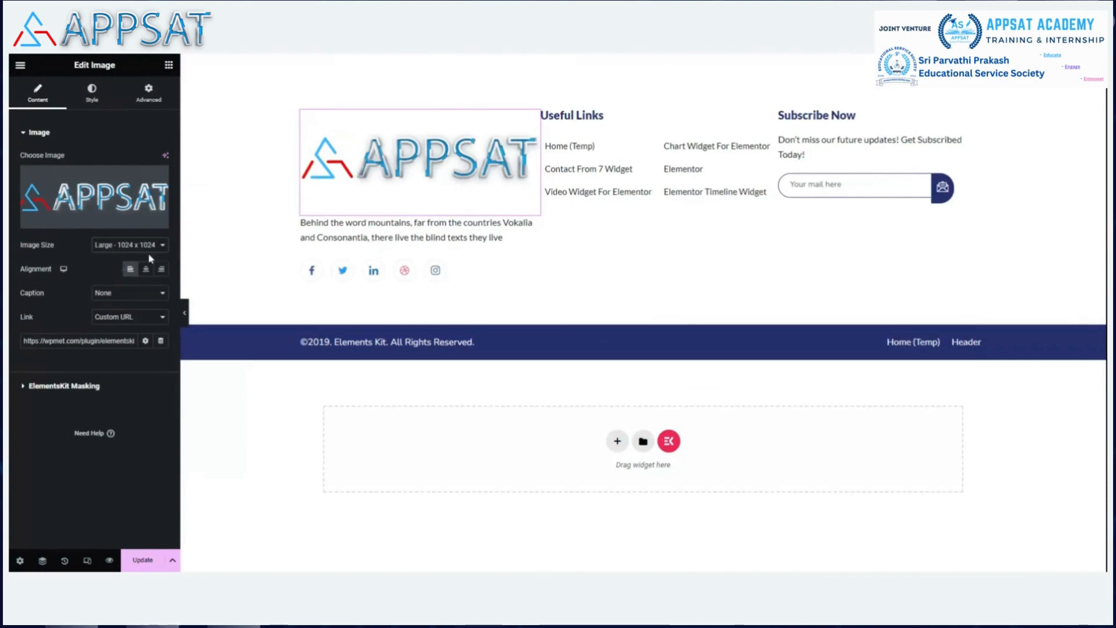
click(149, 314)
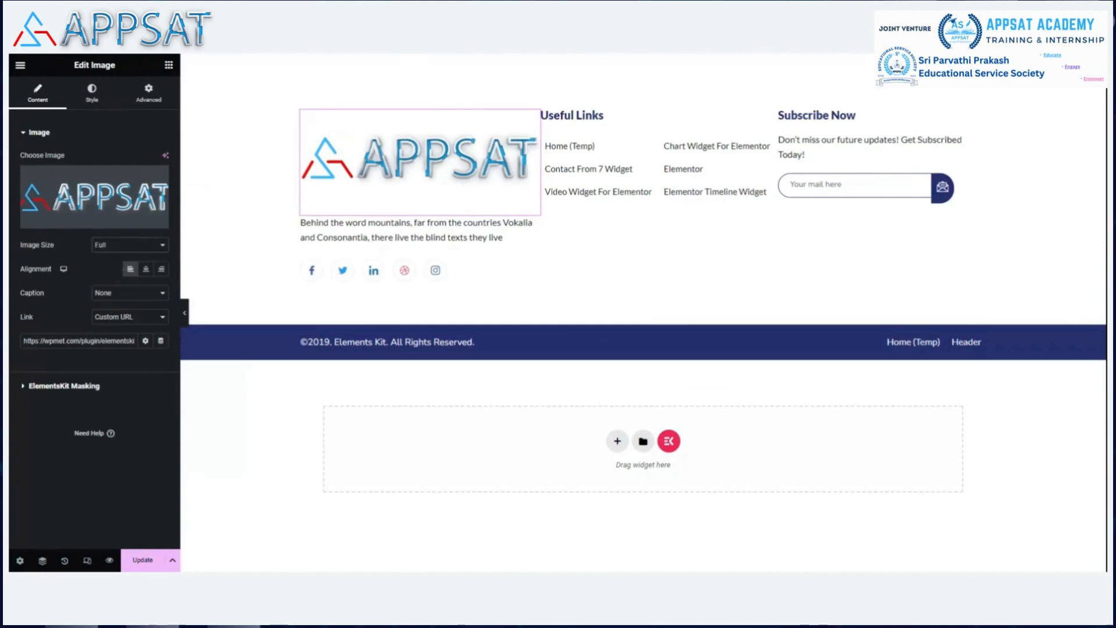
Style the logo with 52% max width and 84 px height.
click(92, 99)
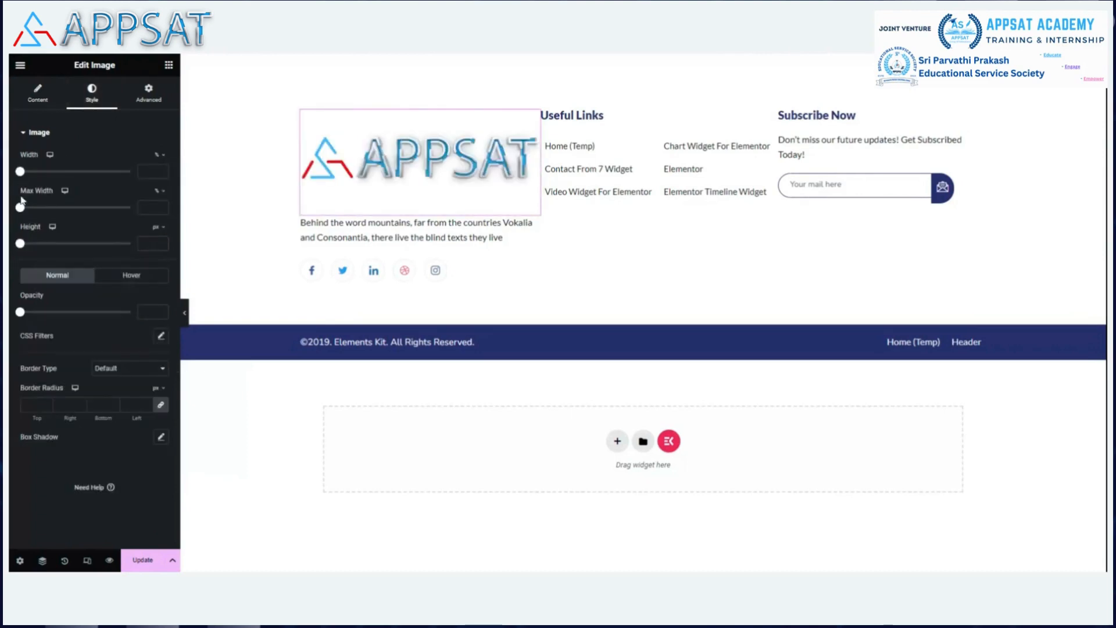
drag(20, 209, 56, 214)
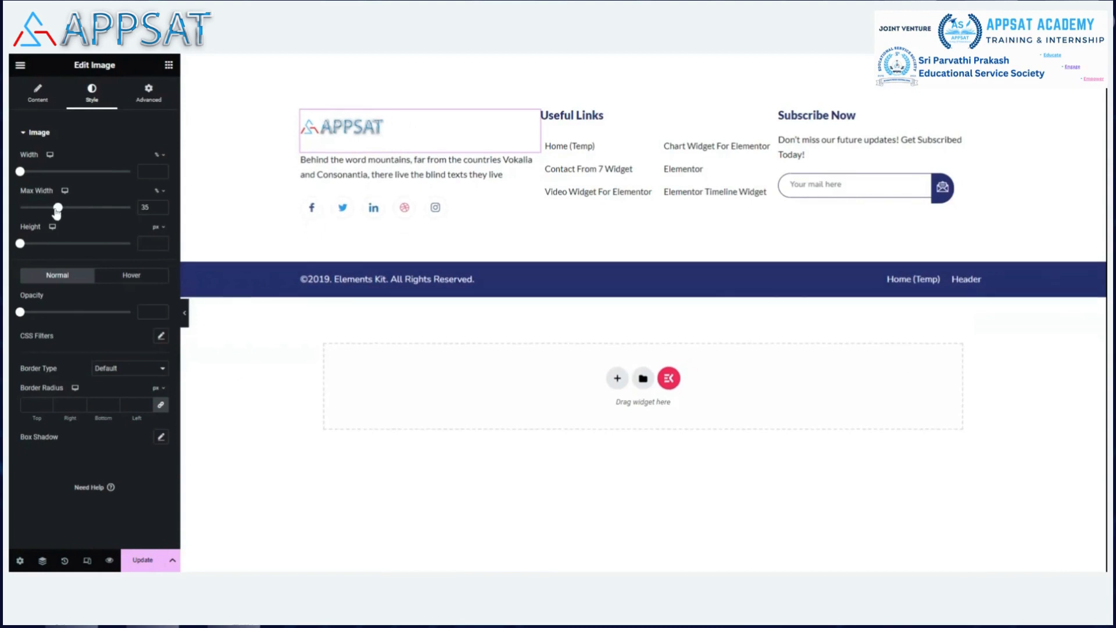
drag(24, 248, 90, 227)
mouse_move(37, 249)
mouse_down()
mouse_move(53, 249)
mouse_move(25, 246)
mouse_move(40, 246)
mouse_up()
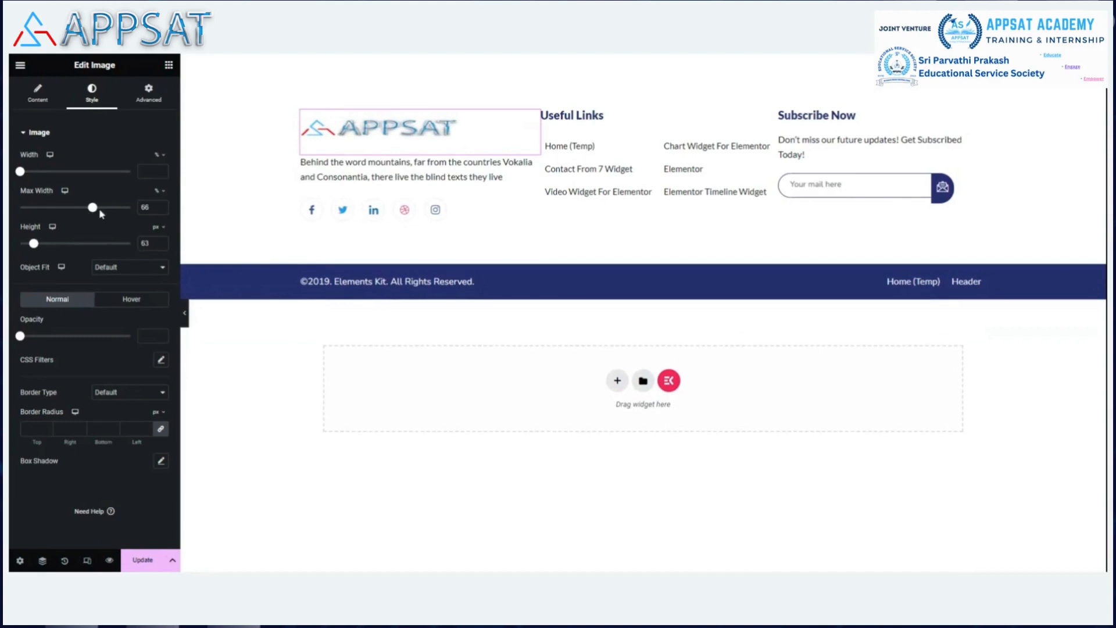
drag(91, 214, 75, 214)
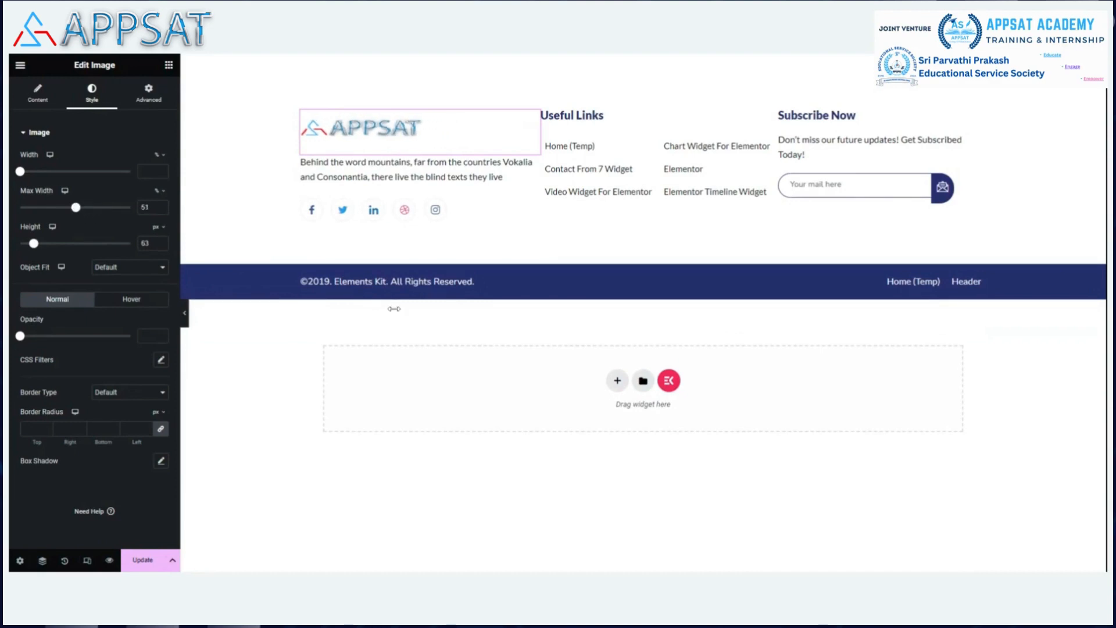
drag(36, 247, 41, 246)
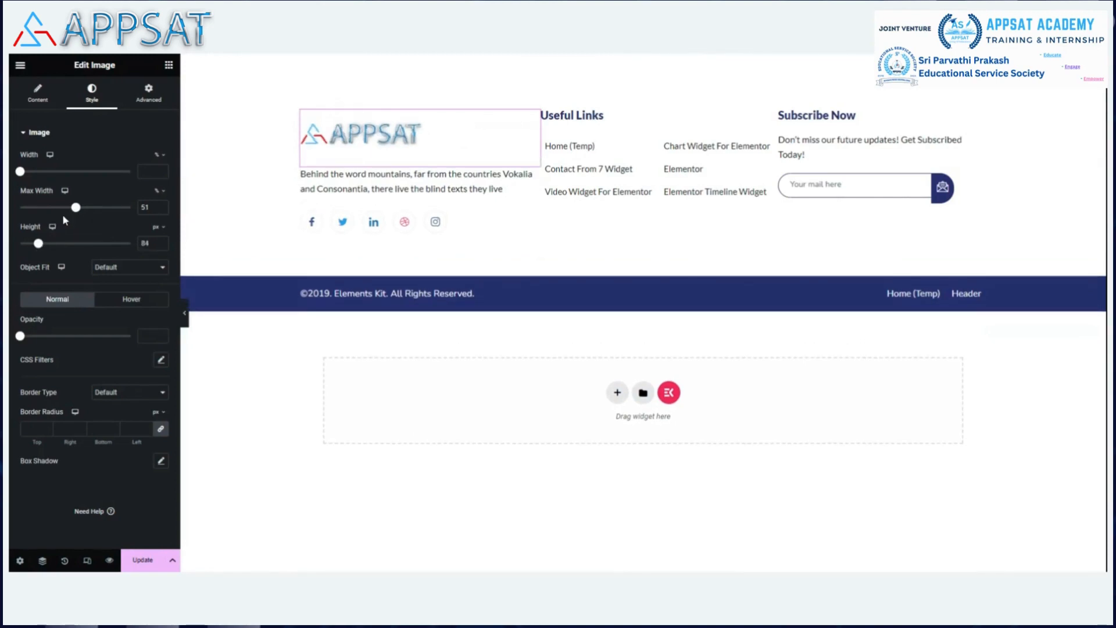
mouse_move(75, 208)
mouse_down()
mouse_move(66, 212)
mouse_move(82, 214)
mouse_up()
click(108, 142)
Replace the placeholder paragraph under the footer logo with 'It Services'.
click(301, 174)
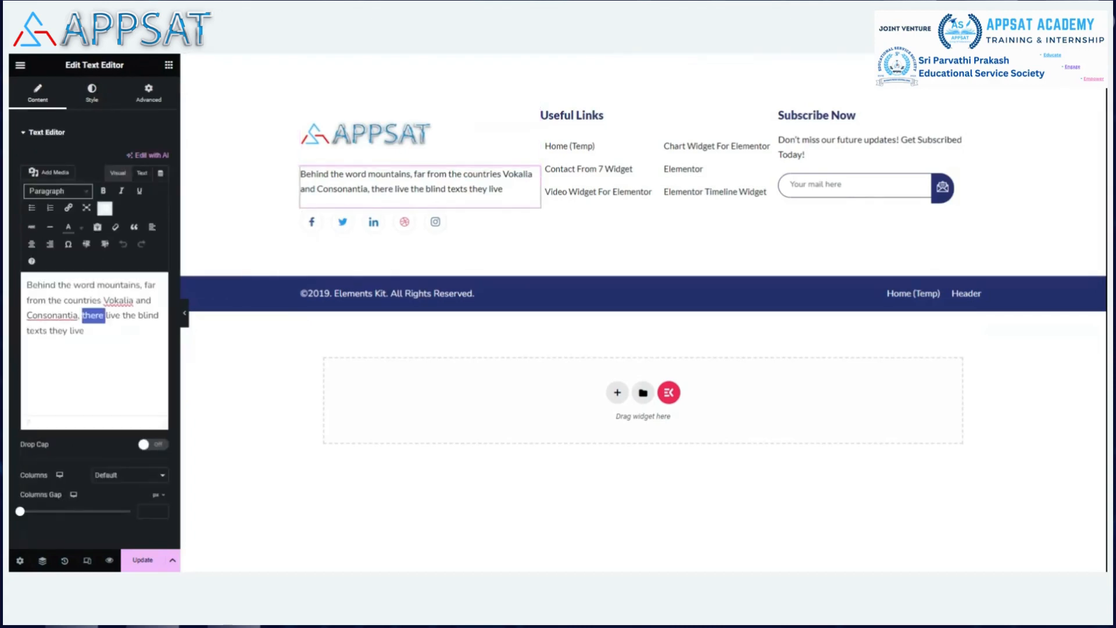
triple_click(90, 316)
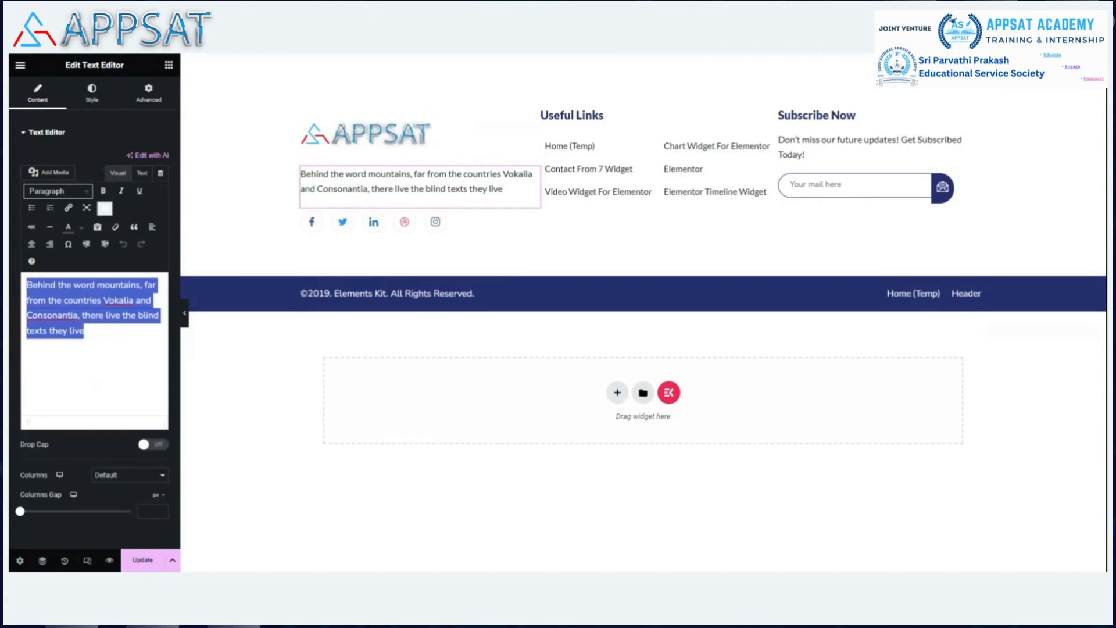
key(BackSpace)
text(It)
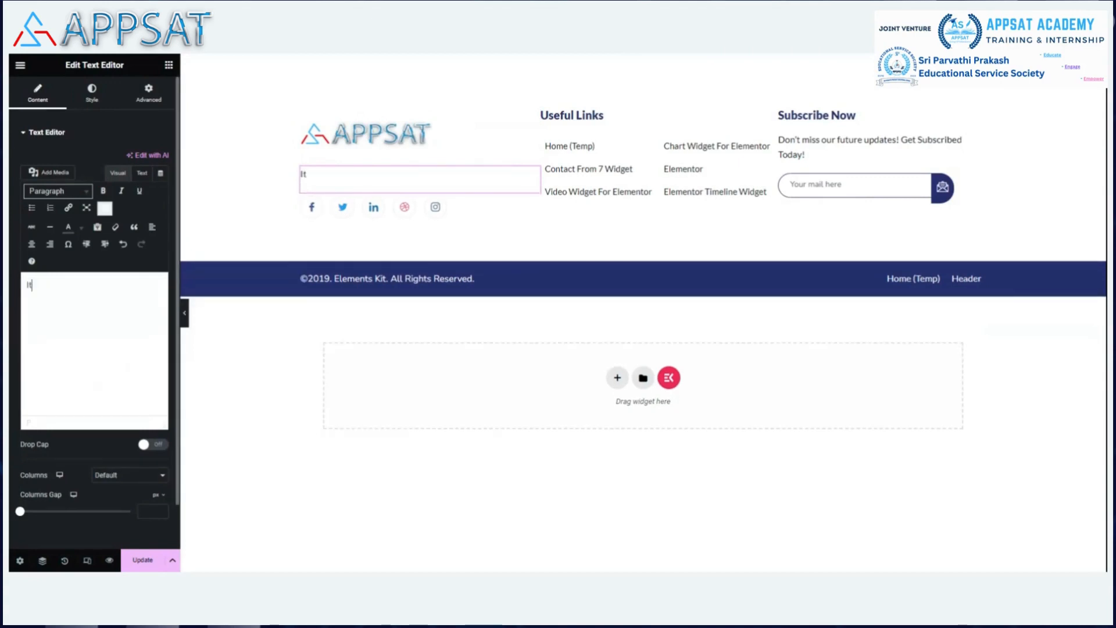
text(Services)
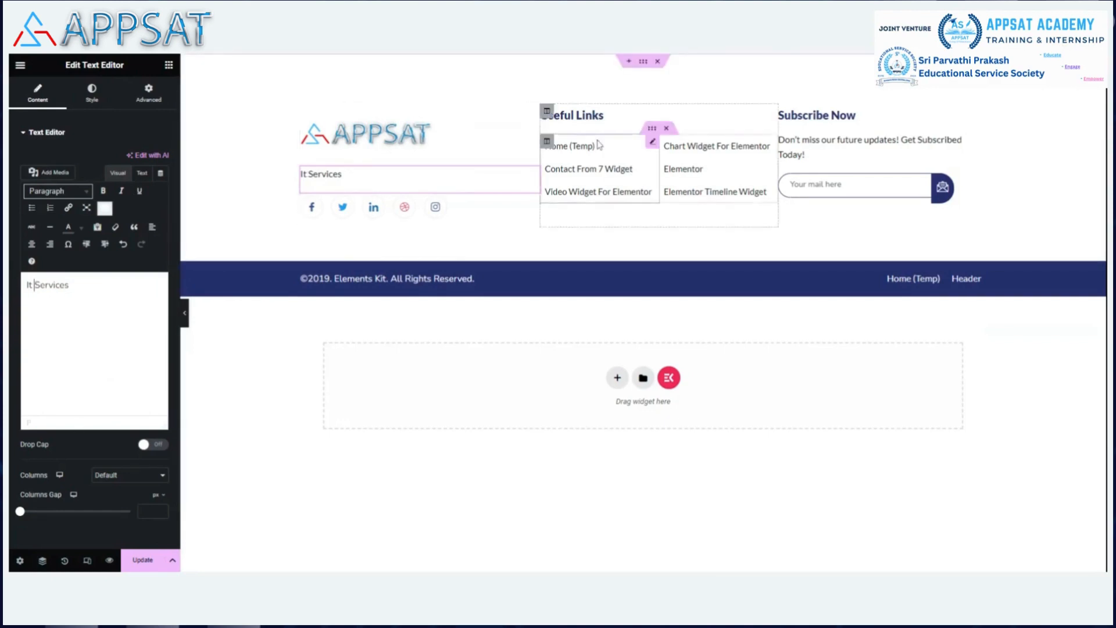
click(652, 144)
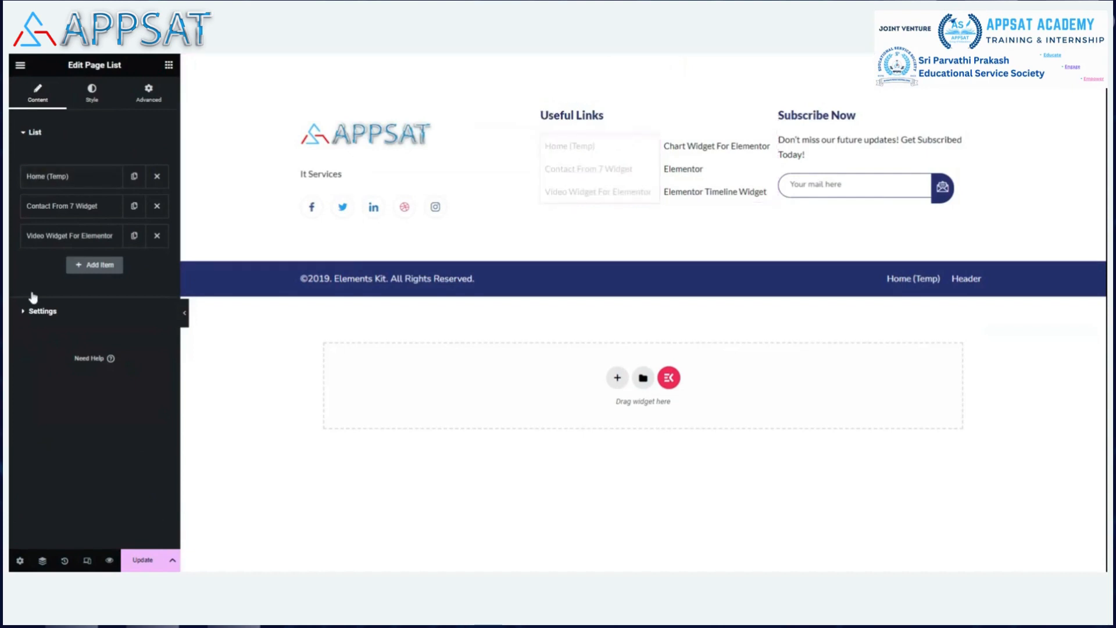
Rename the first Useful Links item to Home and link it to the Home 22 page.
click(63, 176)
click(67, 219)
key(BackSpace)
key(BackSpace)
key(BackSpace)
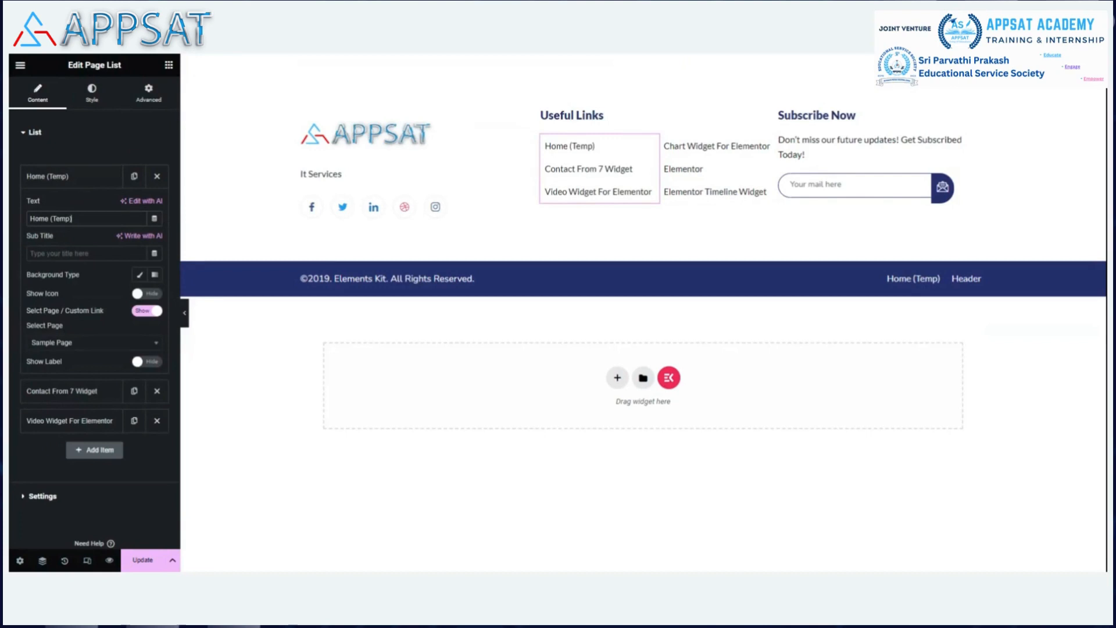
key(BackSpace)
key(BackSpace)
key(BackSpace)
key(BackSpace)
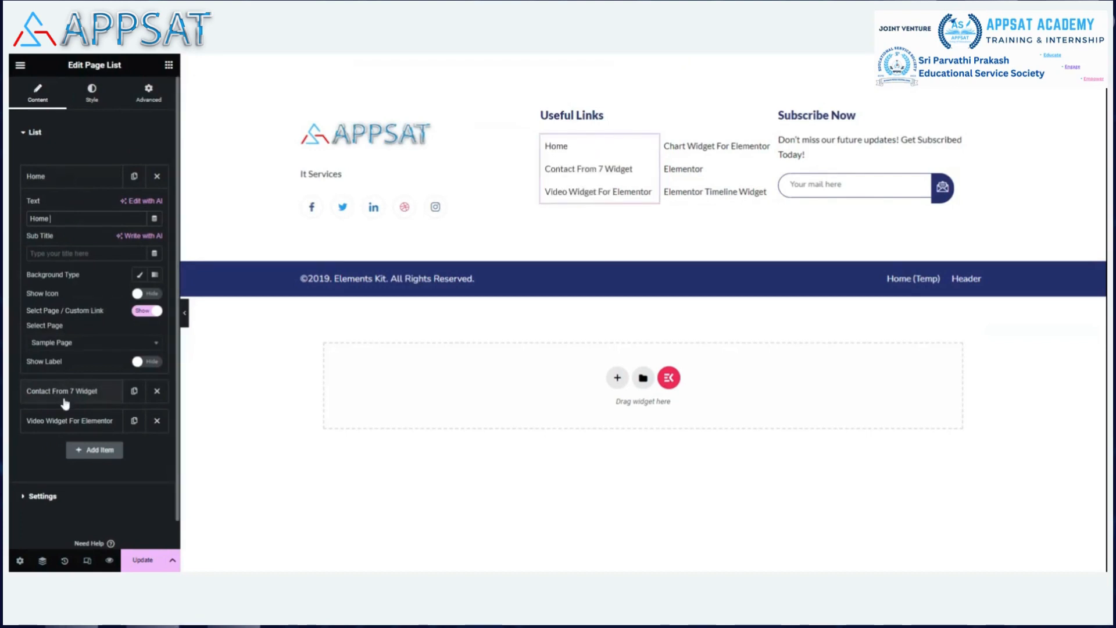
click(102, 346)
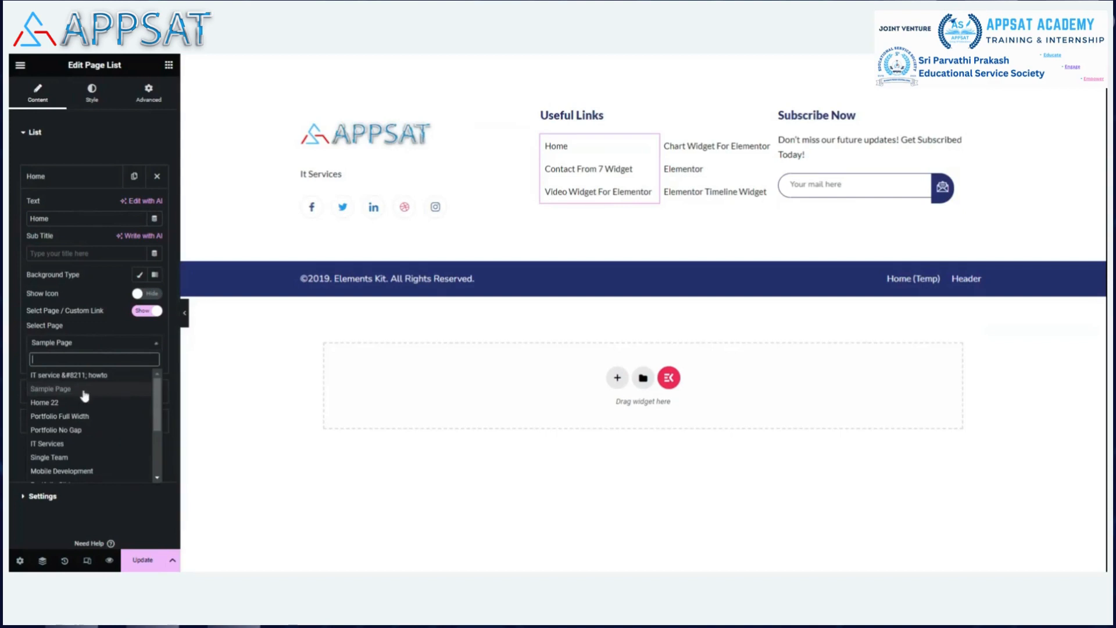
click(68, 402)
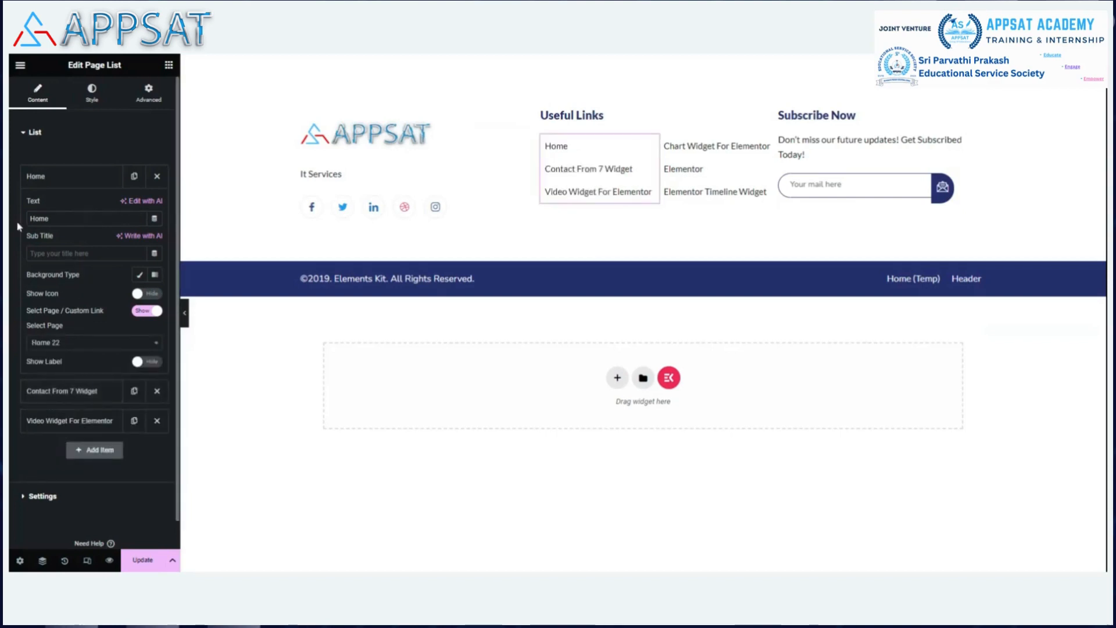
click(65, 182)
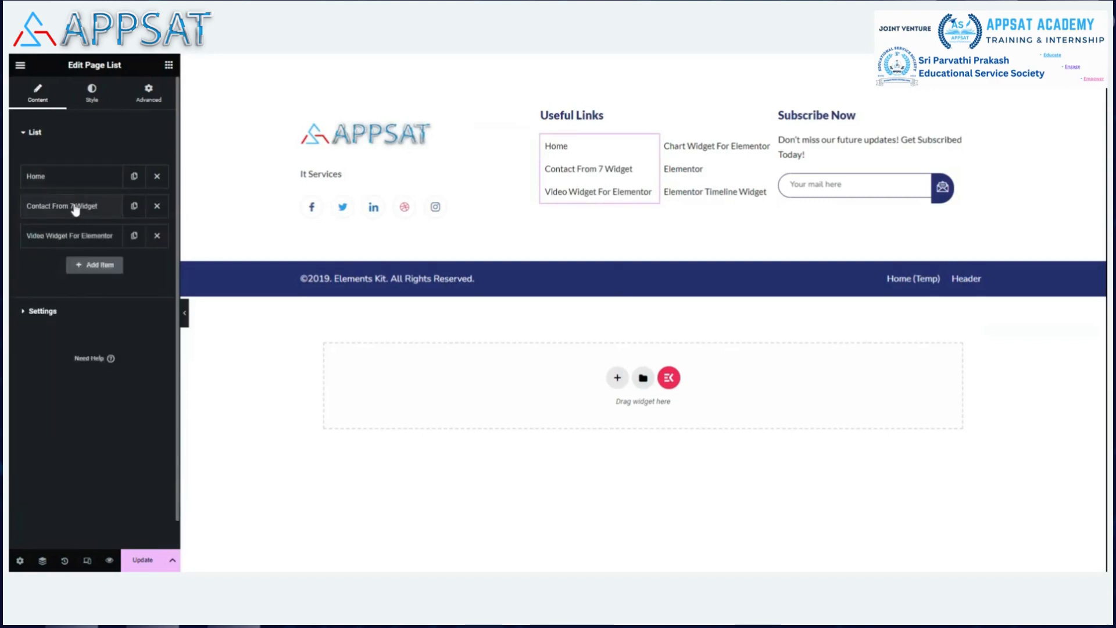
Rename the second item 'IT Services - How to', link it to the IT service – howto page, and save.
click(73, 207)
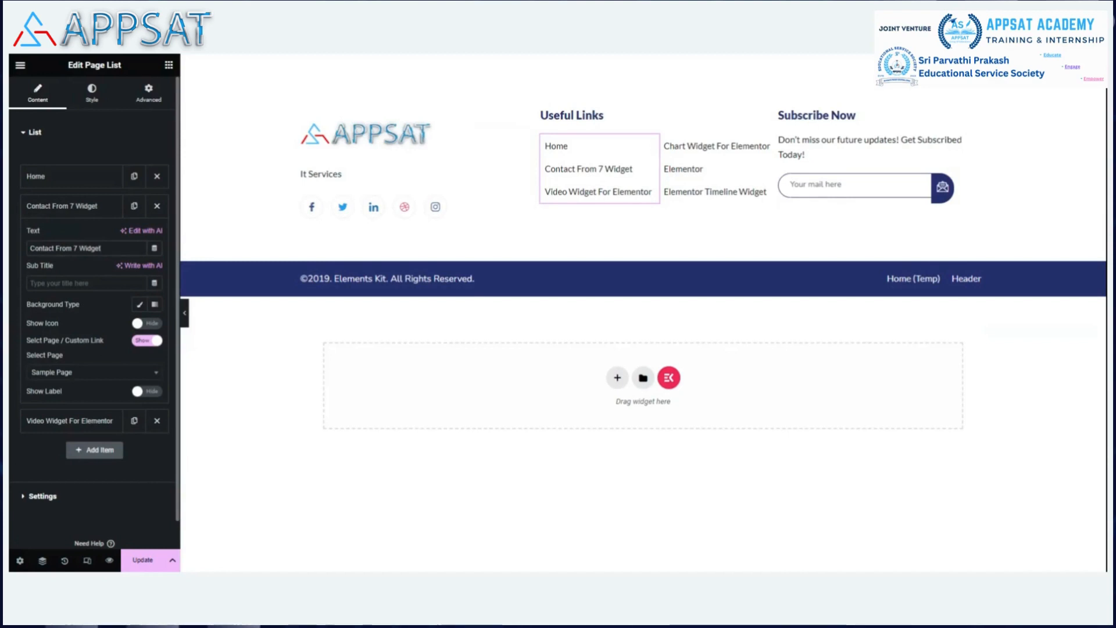
key(BackSpace)
key(BackSpace)
key(BackSpace)
key(BackSpace)
key(BackSpace)
key(BackSpace)
key(BackSpace)
key(BackSpace)
key(BackSpace)
key(BackSpace)
key(BackSpace)
key(BackSpace)
key(BackSpace)
key(BackSpace)
key(BackSpace)
key(BackSpace)
key(BackSpace)
key(BackSpace)
key(BackSpace)
key(BackSpace)
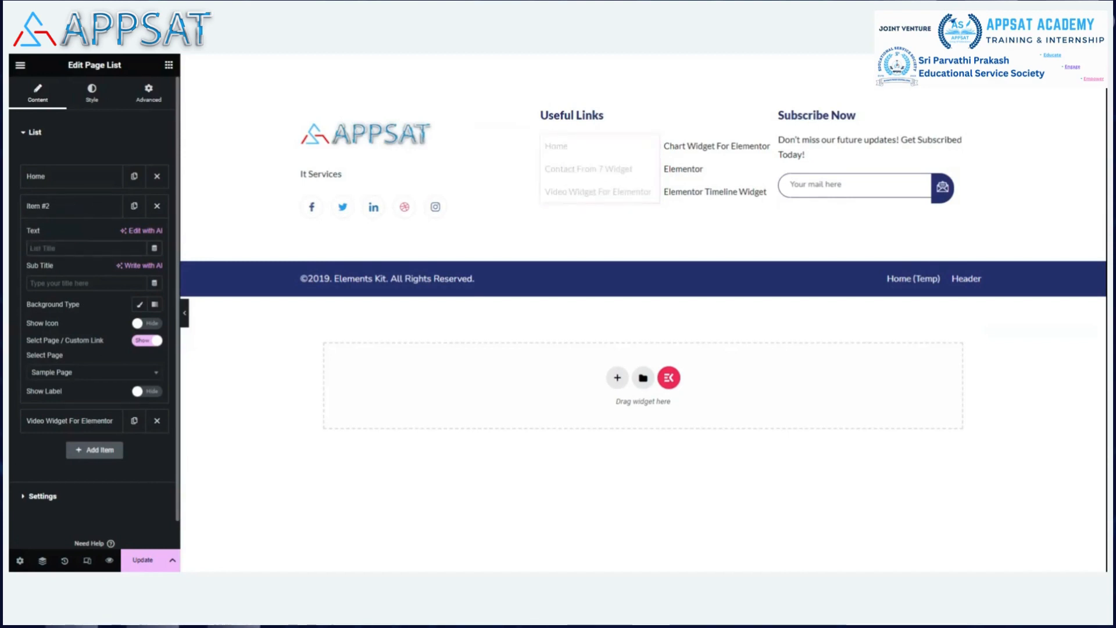
text(I)
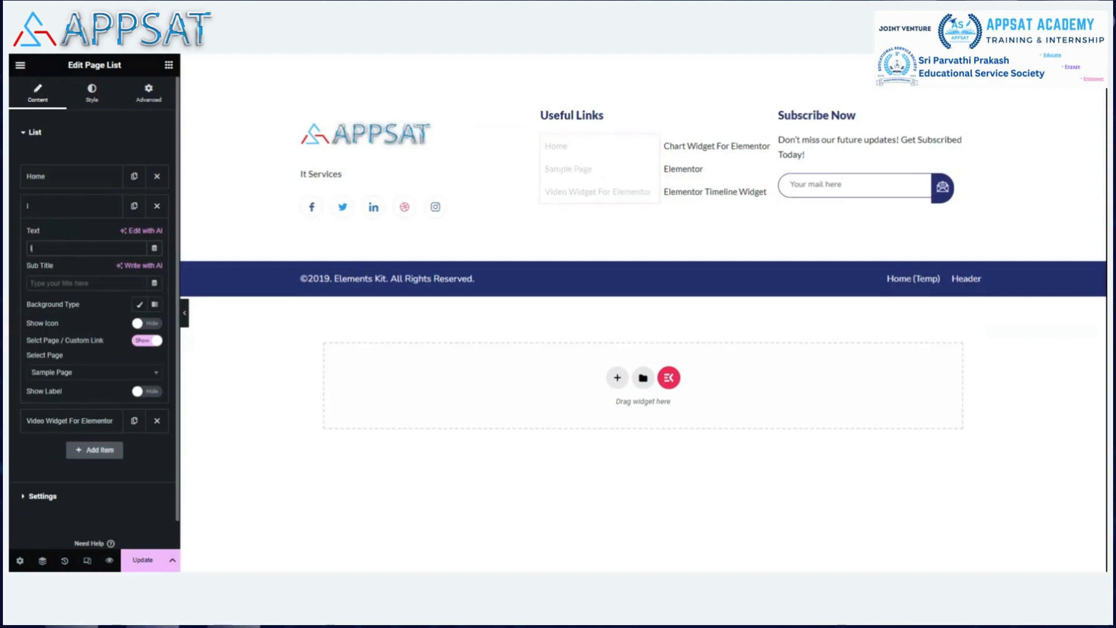
text(T Services -)
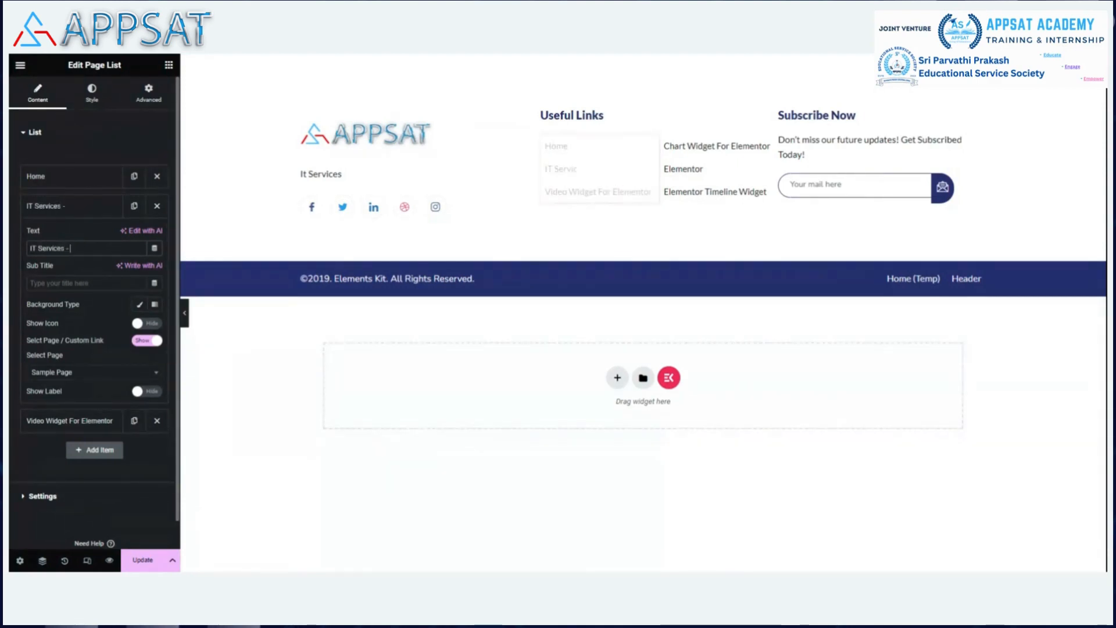
text( How to)
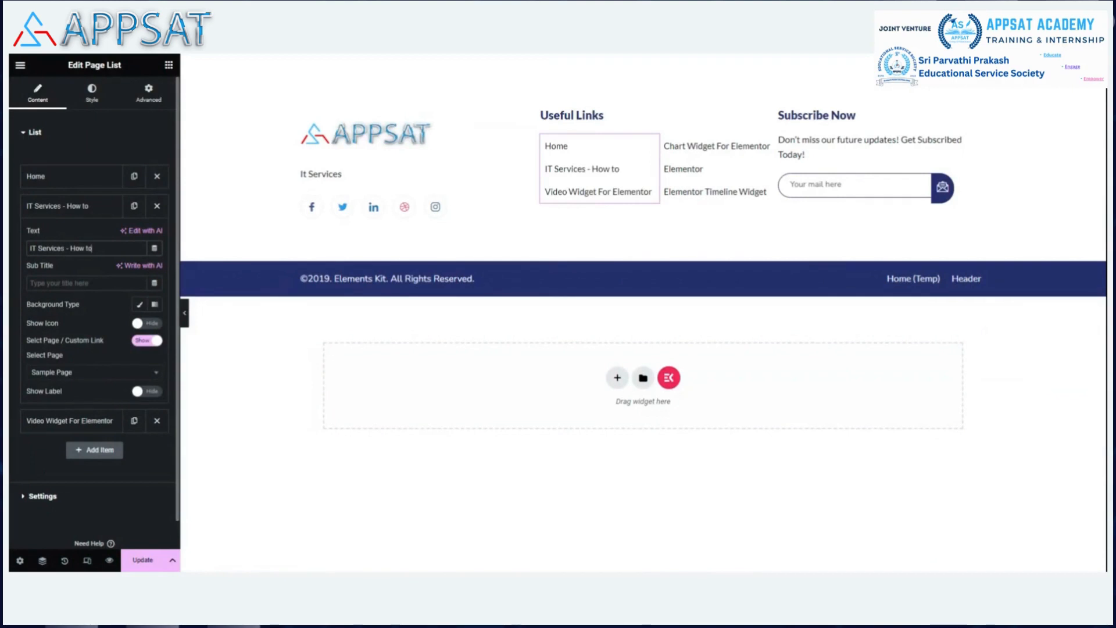
click(81, 375)
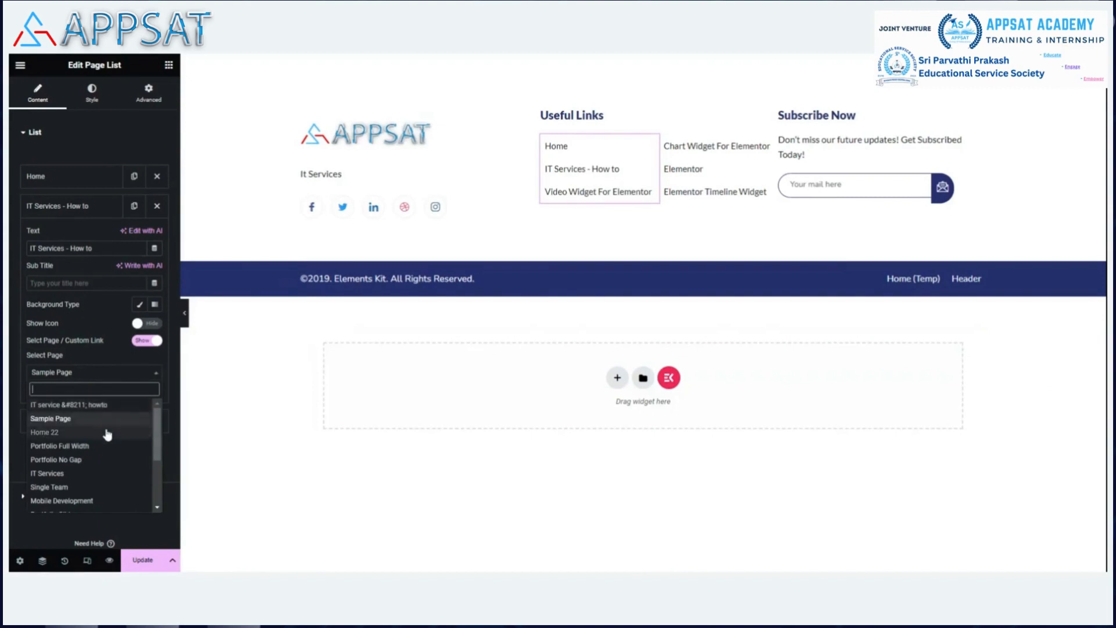
scroll(111, 434, down, 2)
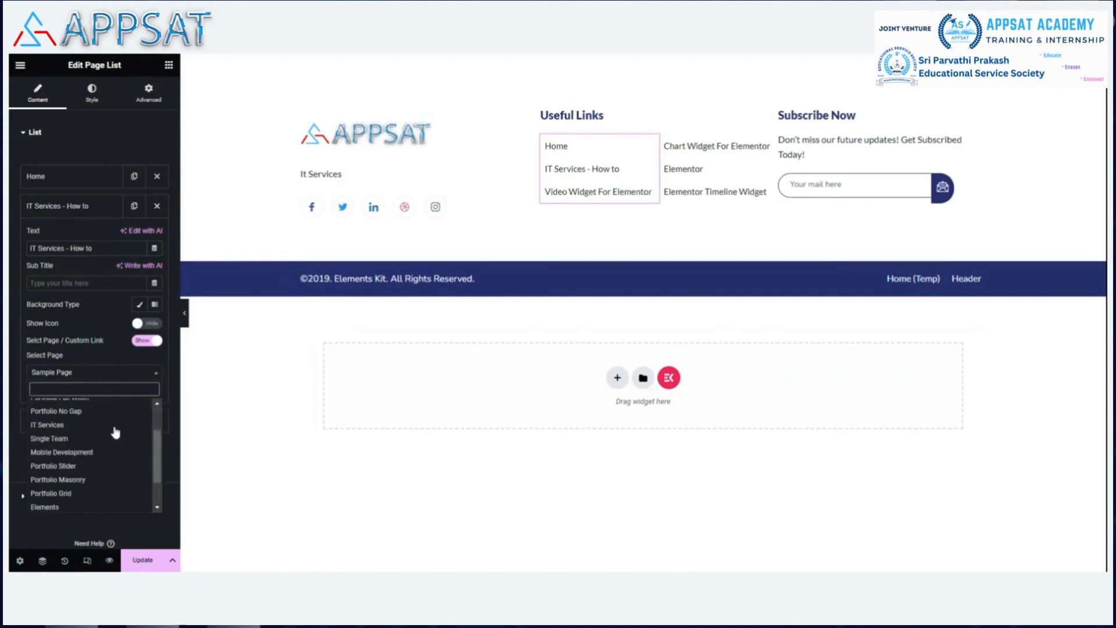
scroll(115, 433, down, 2)
scroll(118, 421, up, 5)
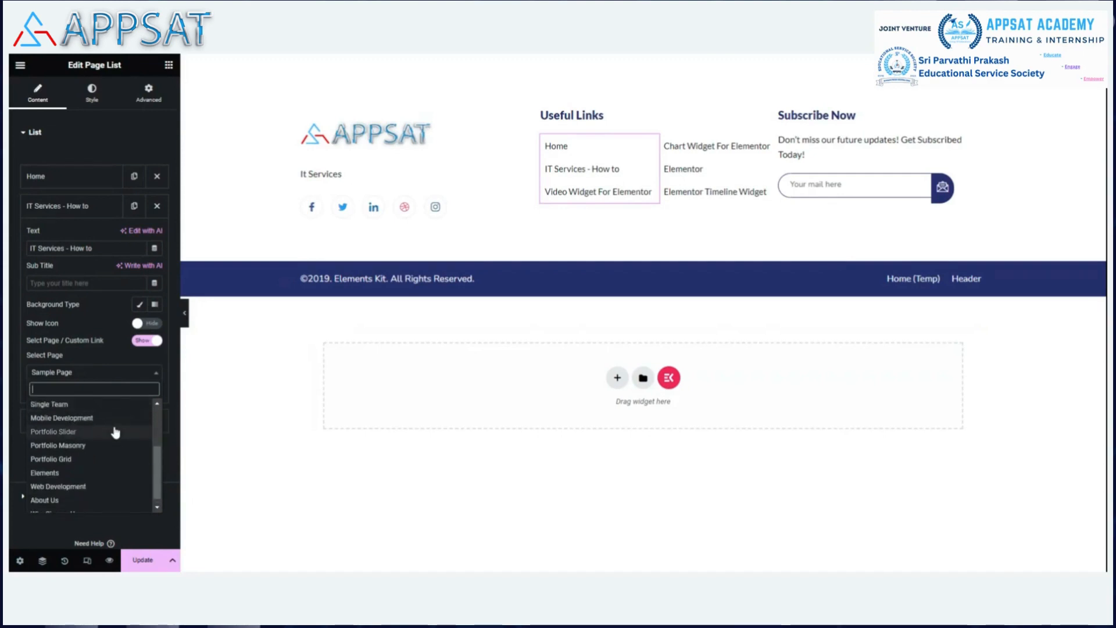
click(116, 405)
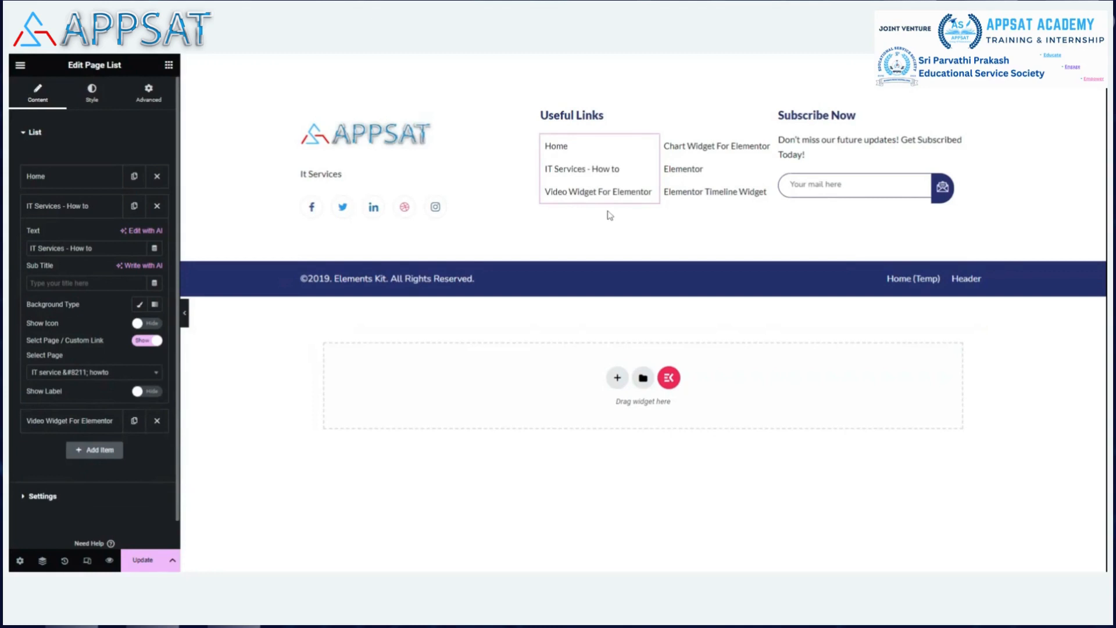
click(146, 562)
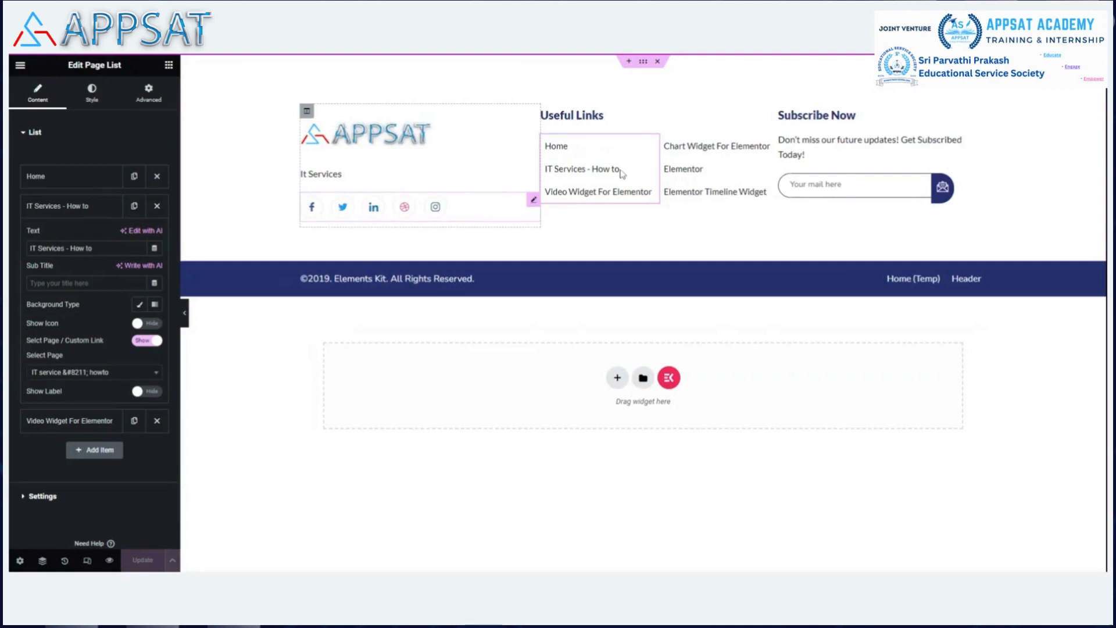
Inspect the Facebook social icon's settings, then select the '©2019. Elements Kit' copyright heading.
click(533, 200)
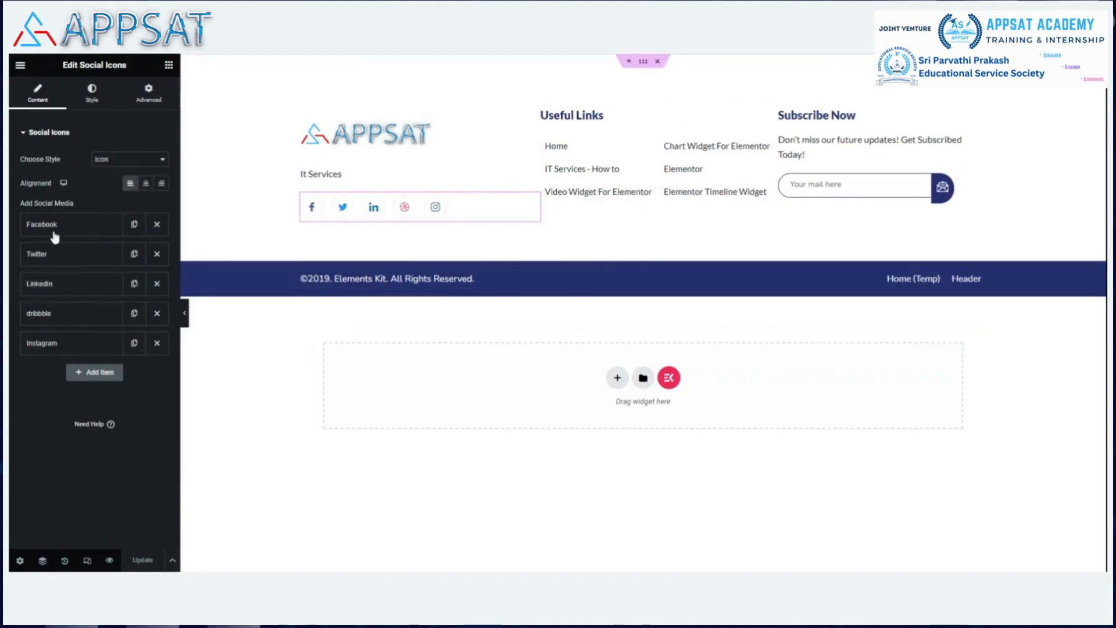
click(34, 227)
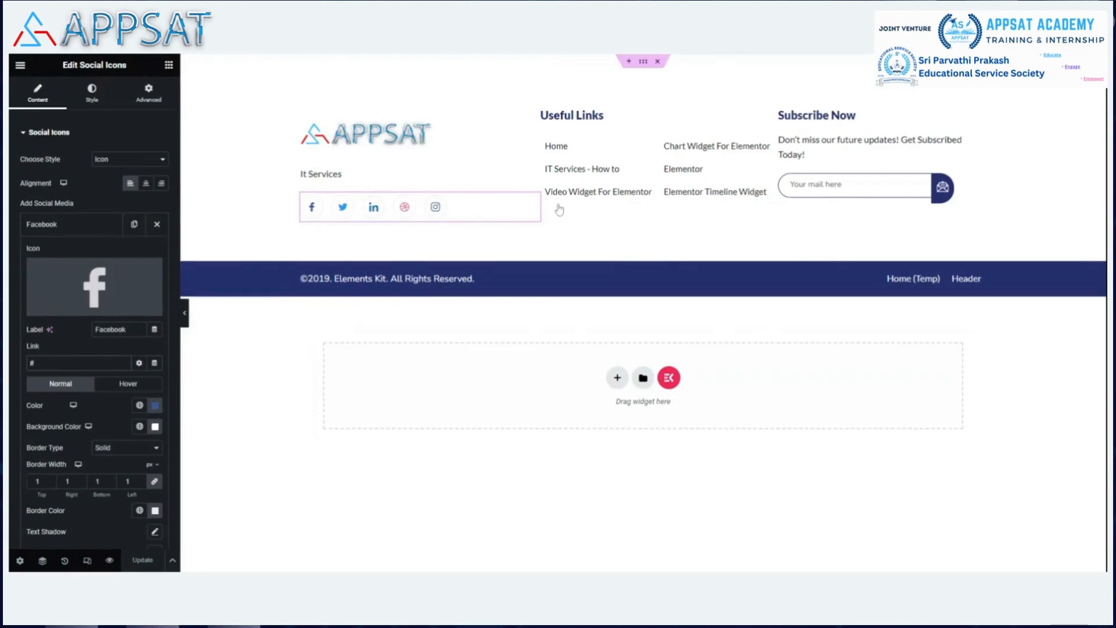
click(625, 279)
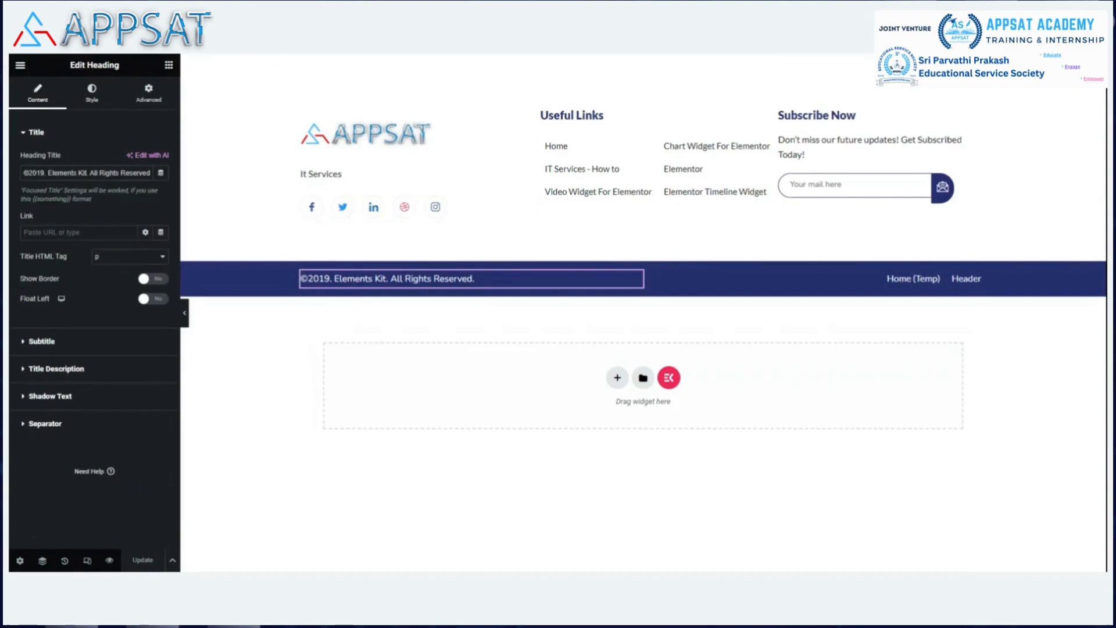
Replace 'Elements Kit' and '19' so the heading reads '©2023 APPSAT. All Rights Reserved.'.
key(BackSpace)
key(BackSpace)
key(BackSpace)
key(BackSpace)
key(BackSpace)
key(BackSpace)
key(BackSpace)
key(BackSpace)
key(BackSpace)
key(BackSpace)
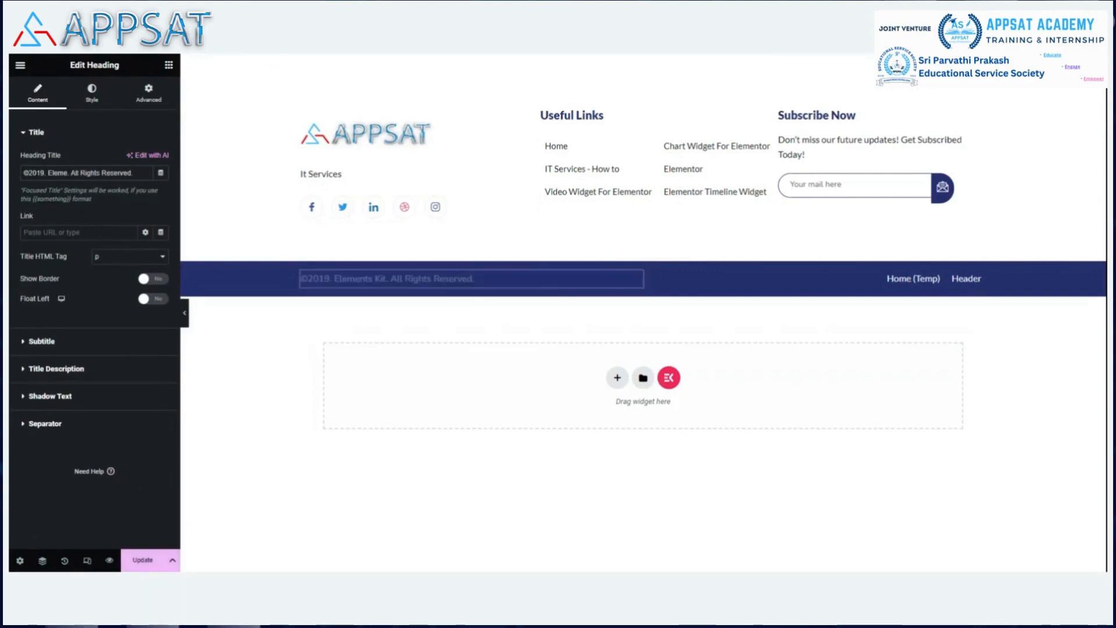
key(BackSpace)
key(BackSpace)
key(BackSpace)
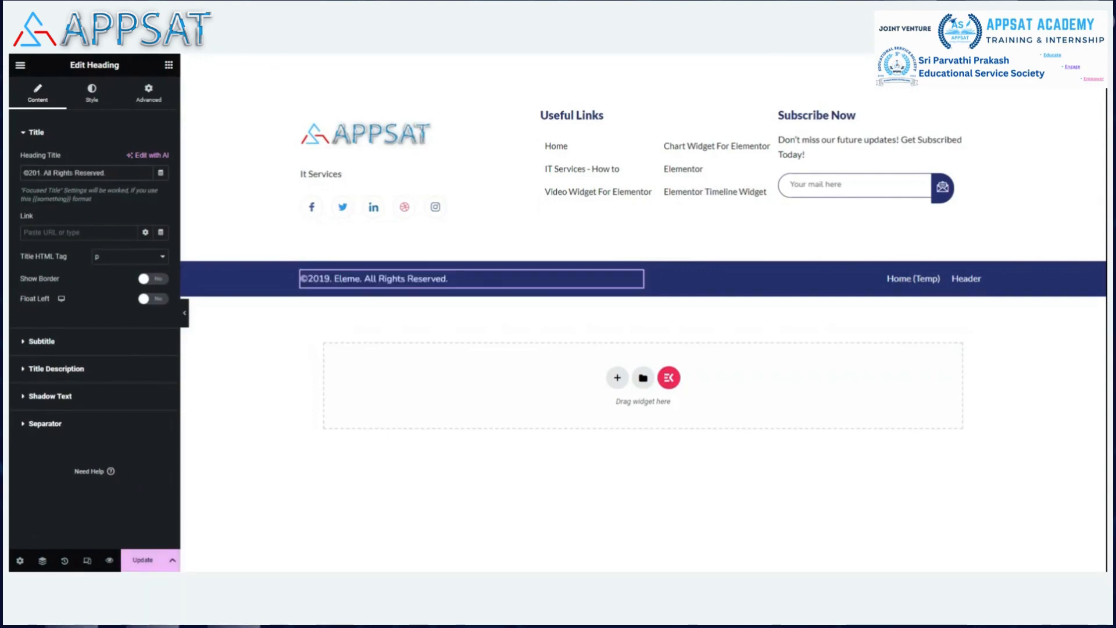
key(BackSpace)
key(BackSpace)
text(23)
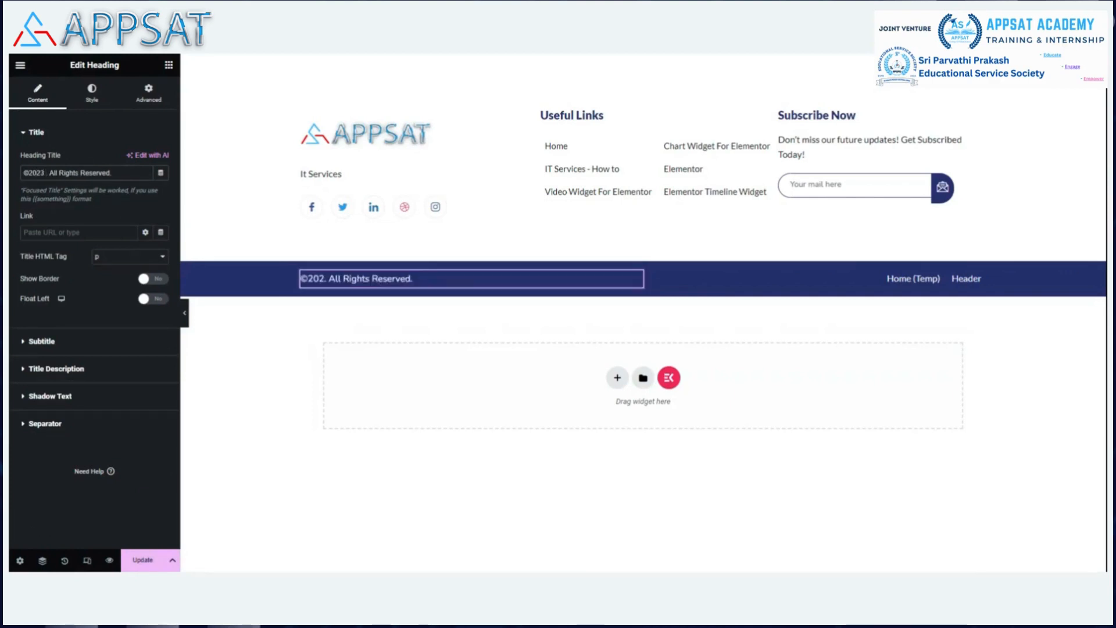
text( APPSA)
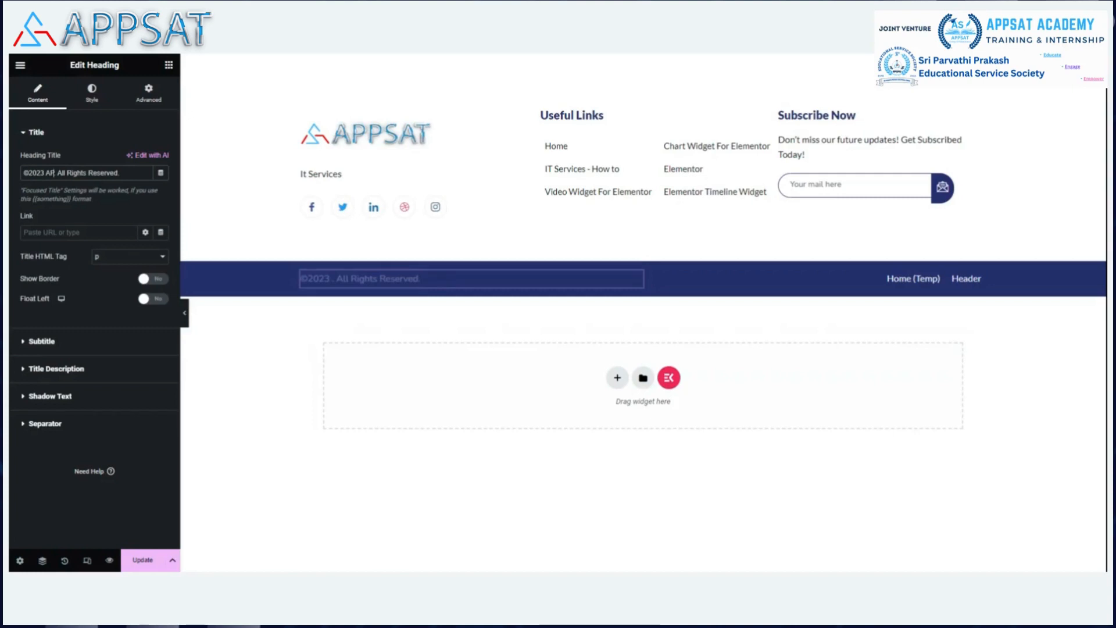
text(T)
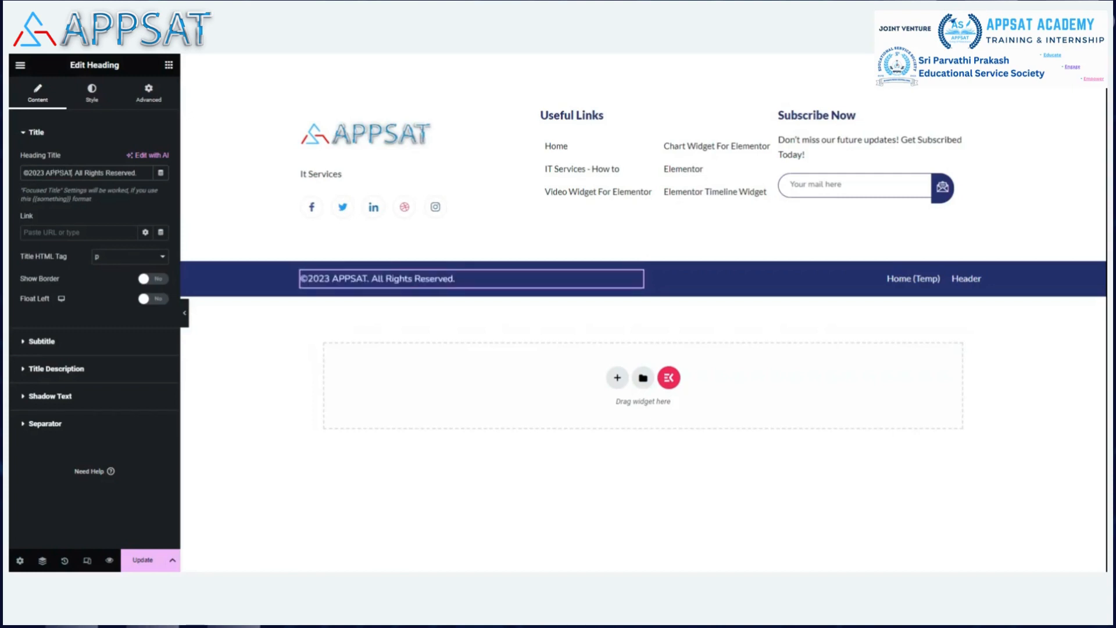
key(ctrl+shift+Left)
click(47, 182)
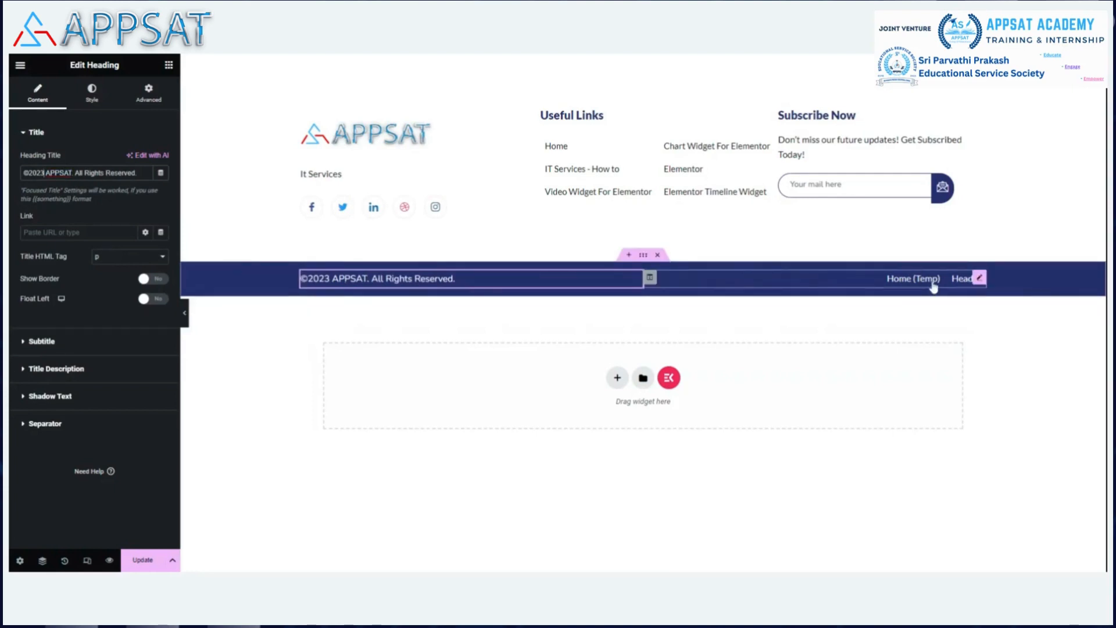
In the bottom page list, rename the Home (Temp) link to 'Terms & usage', keeping Sample Page.
click(980, 279)
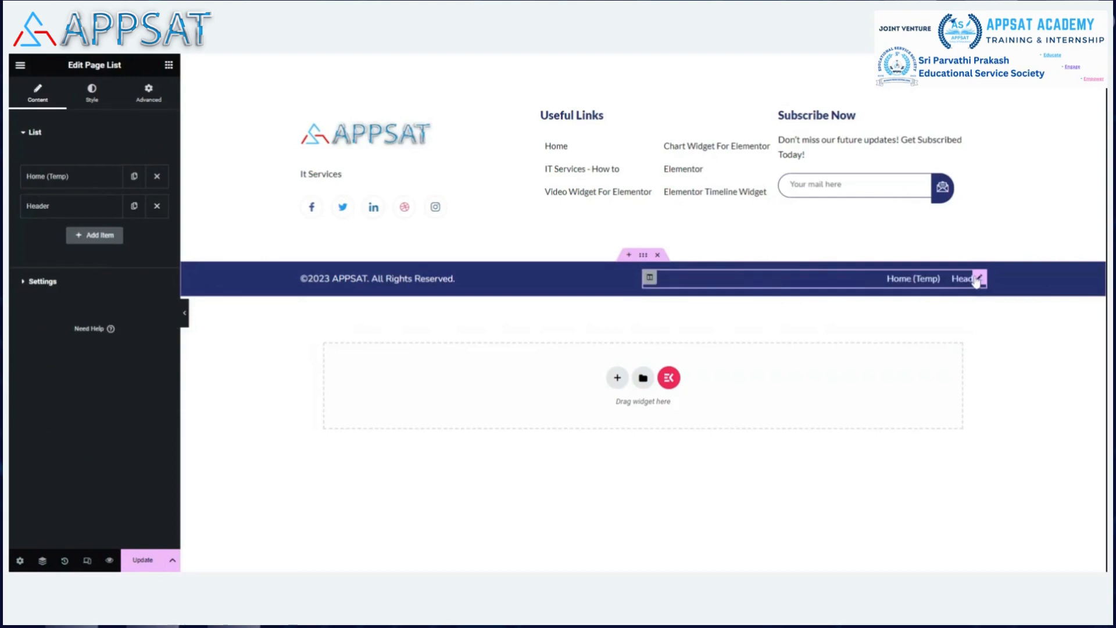
click(72, 183)
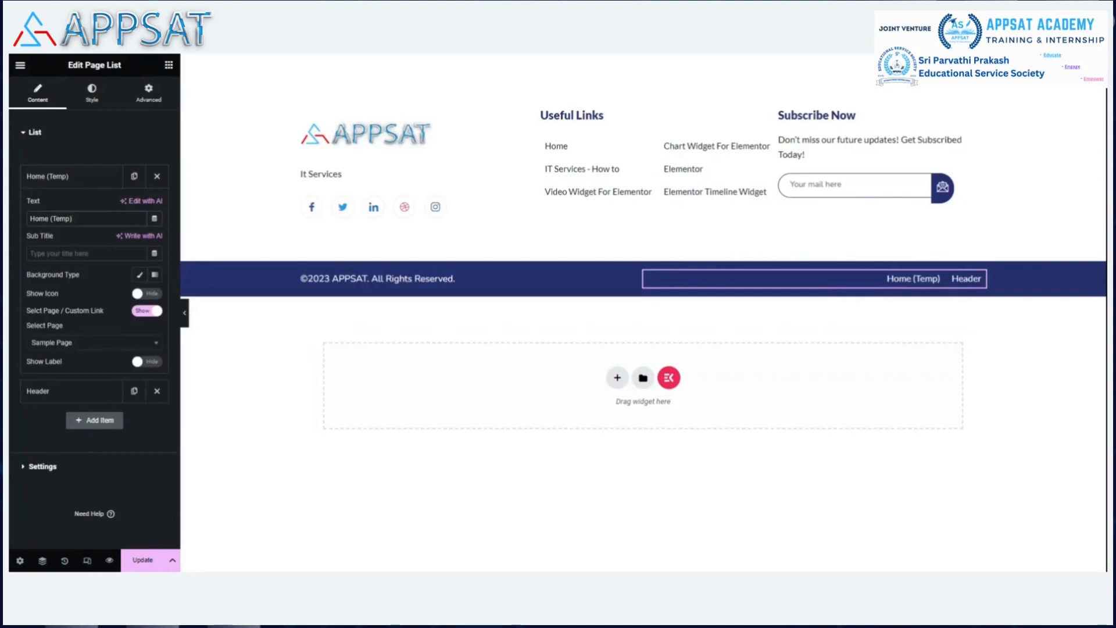
key(ctrl+a)
key(BackSpace)
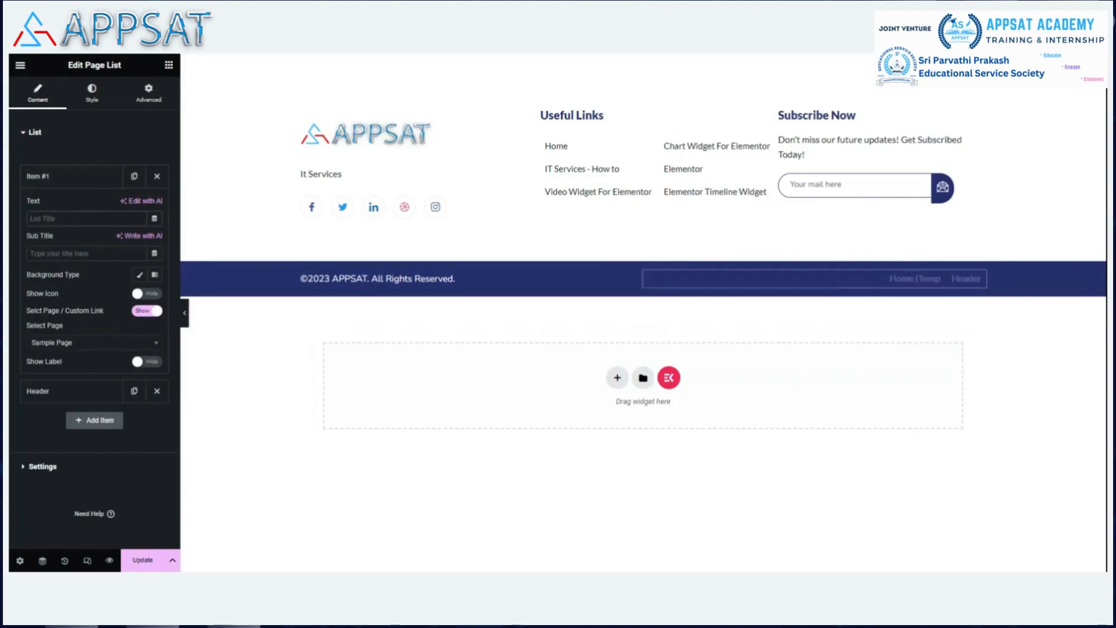
text(Terms & usage)
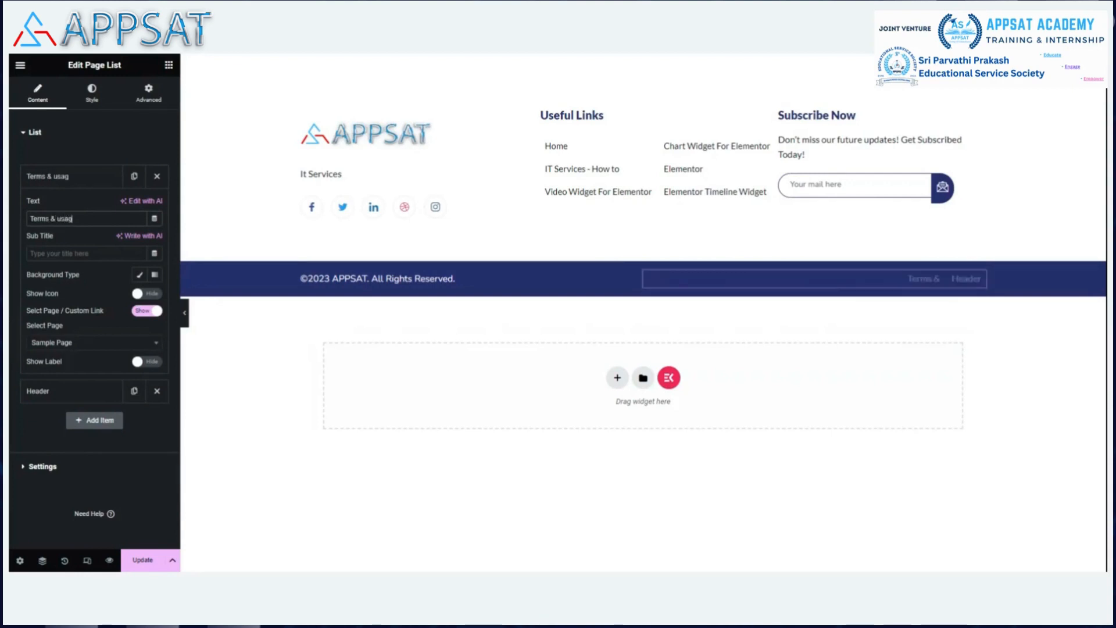
click(86, 344)
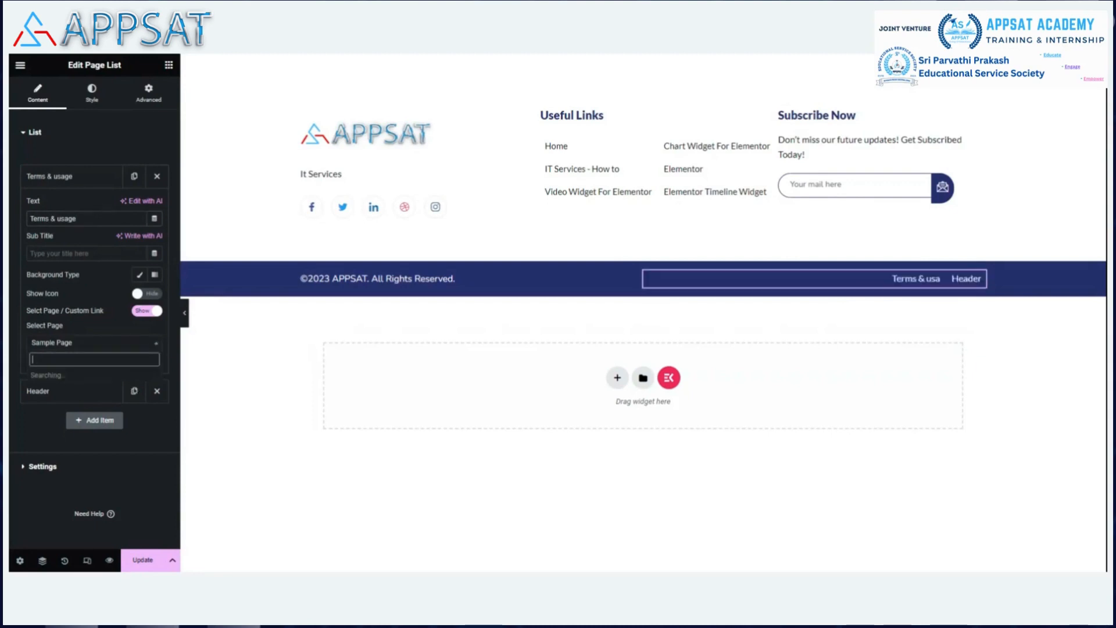
click(102, 341)
Rename the Header link to 'Privacy policy' and save the footer with Update.
click(86, 392)
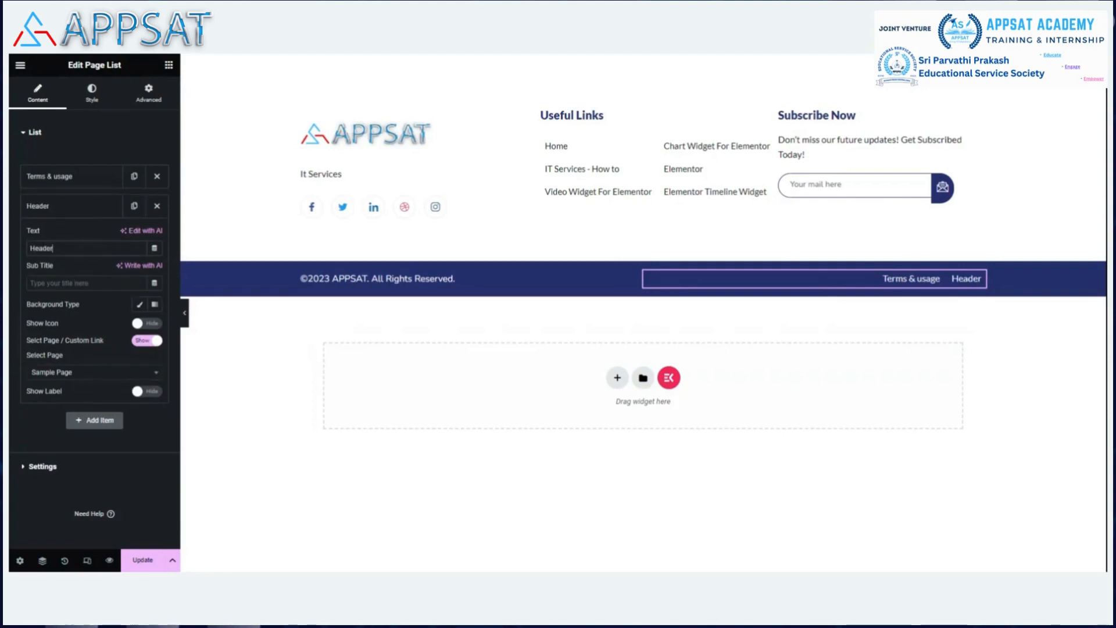
key(BackSpace)
key(BackSpace)
key(BackSpace)
key(BackSpace)
key(BackSpace)
key(BackSpace)
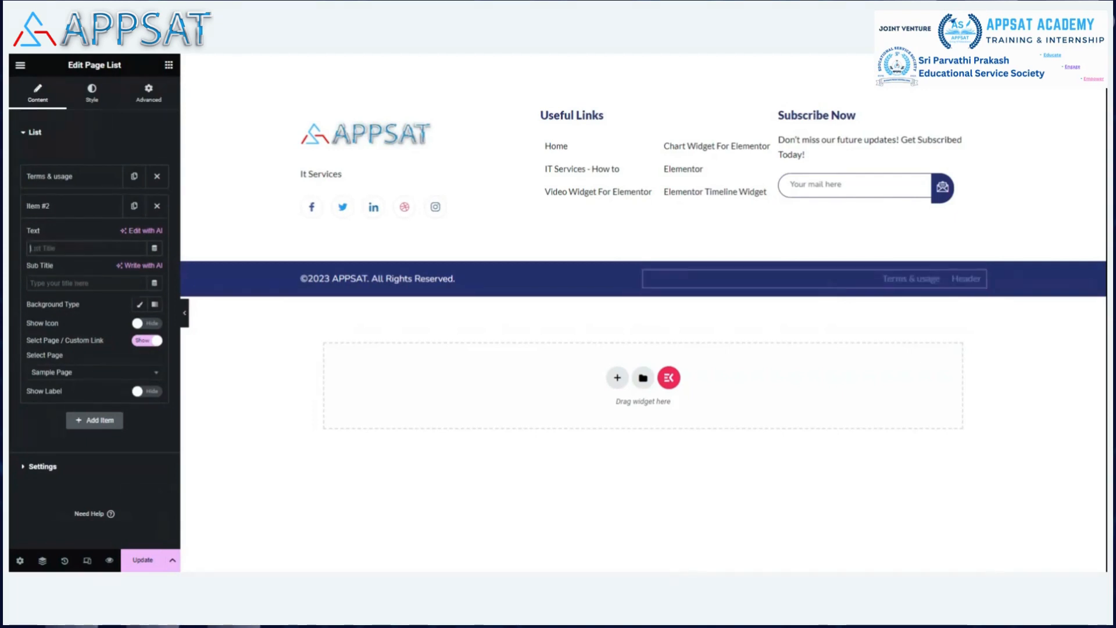
text(Priv)
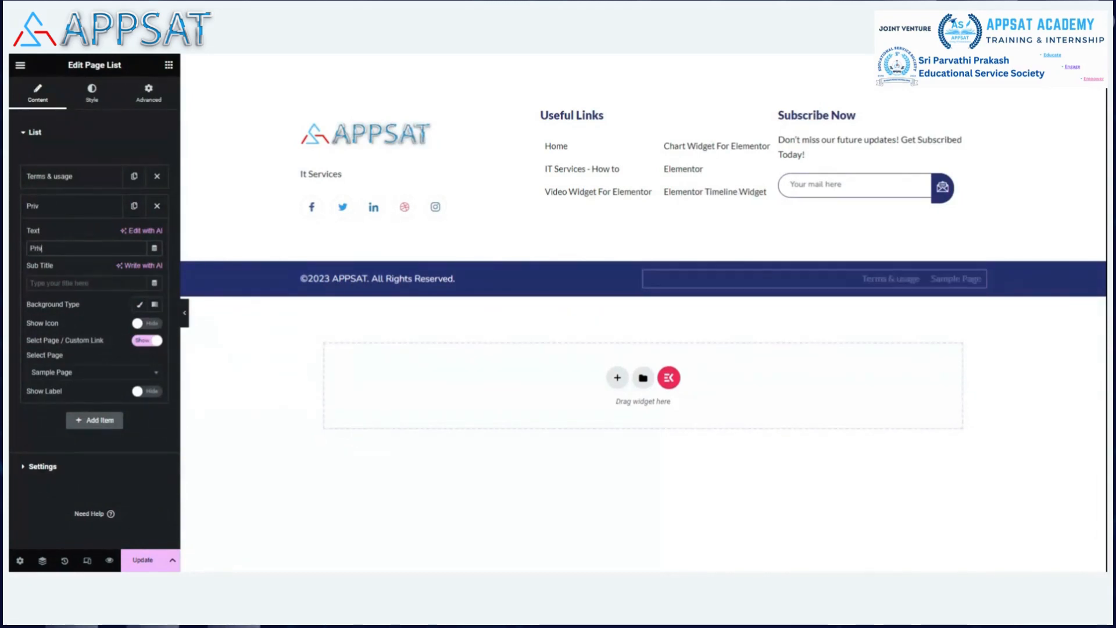
text(acypolicy)
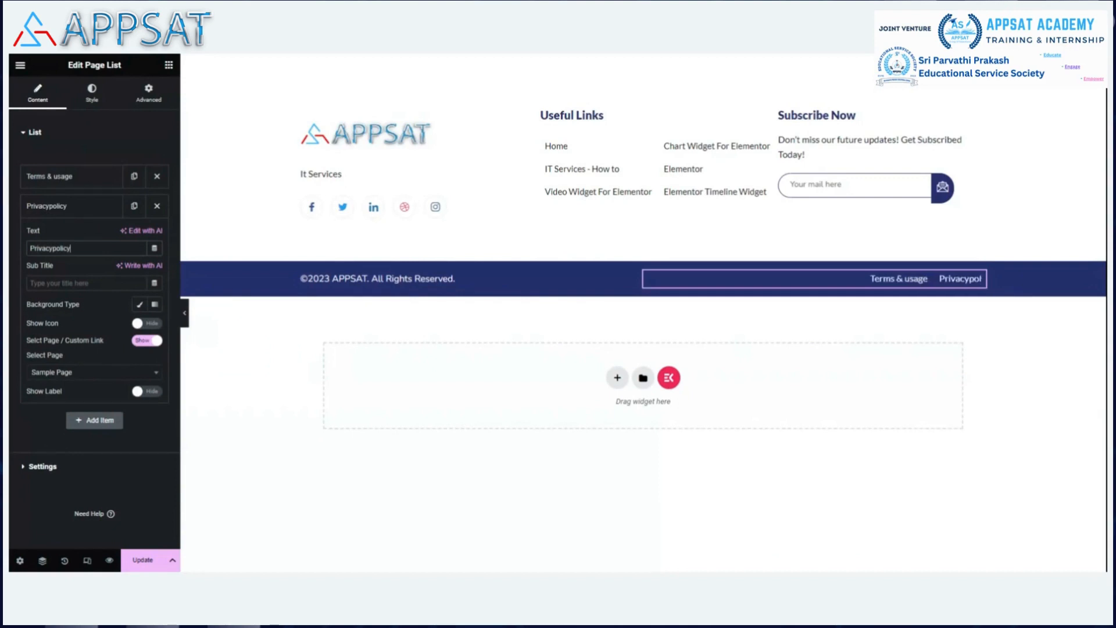
click(93, 374)
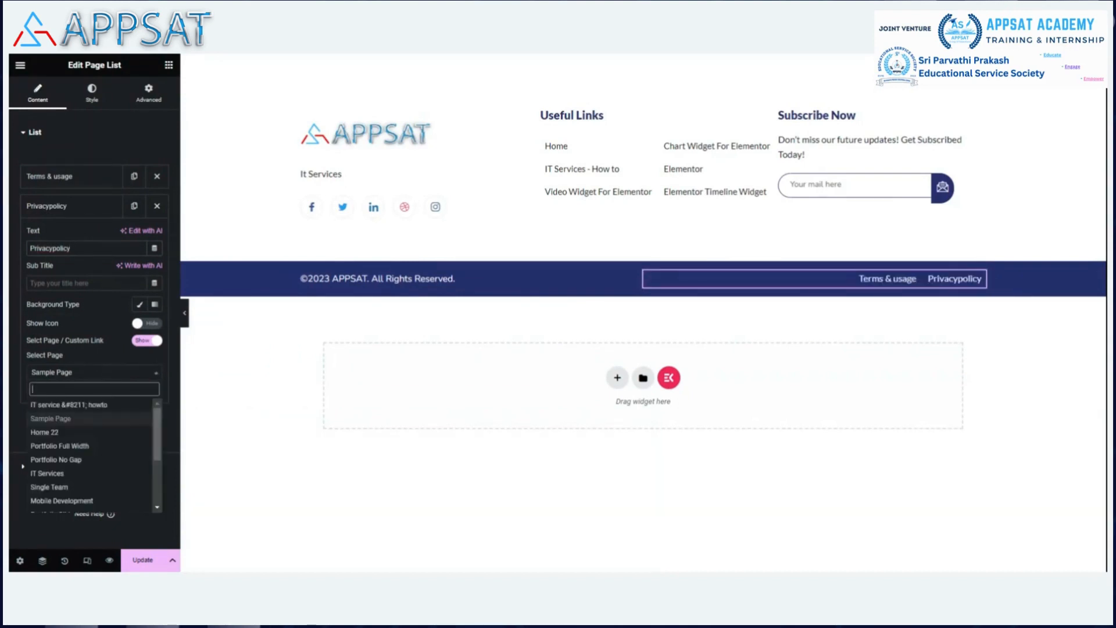
click(65, 250)
double_click(64, 248)
click(65, 248)
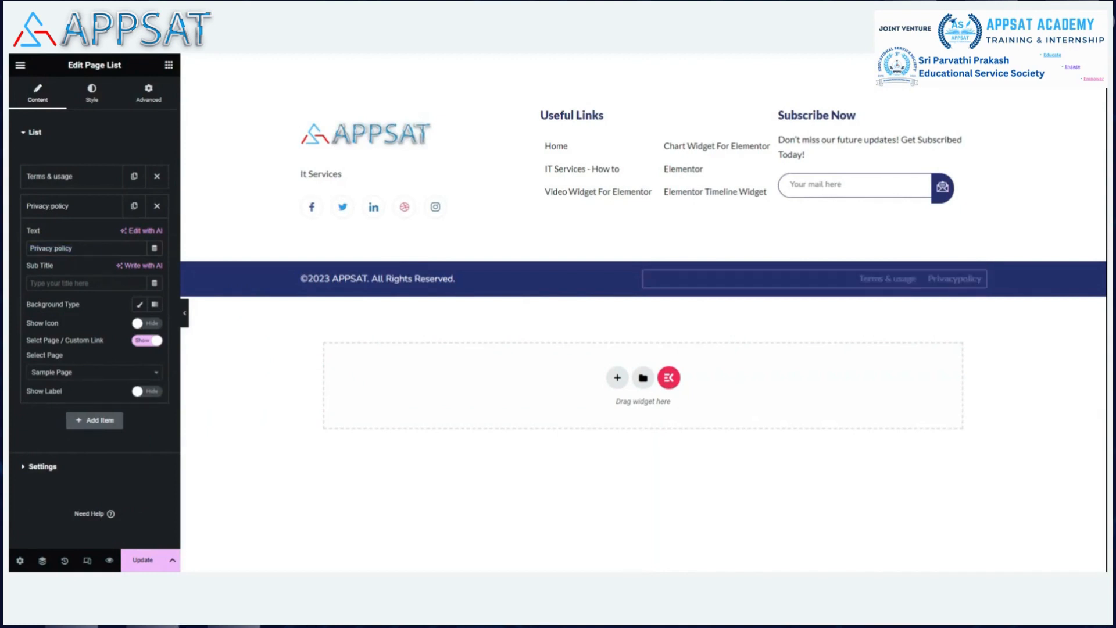
click(143, 560)
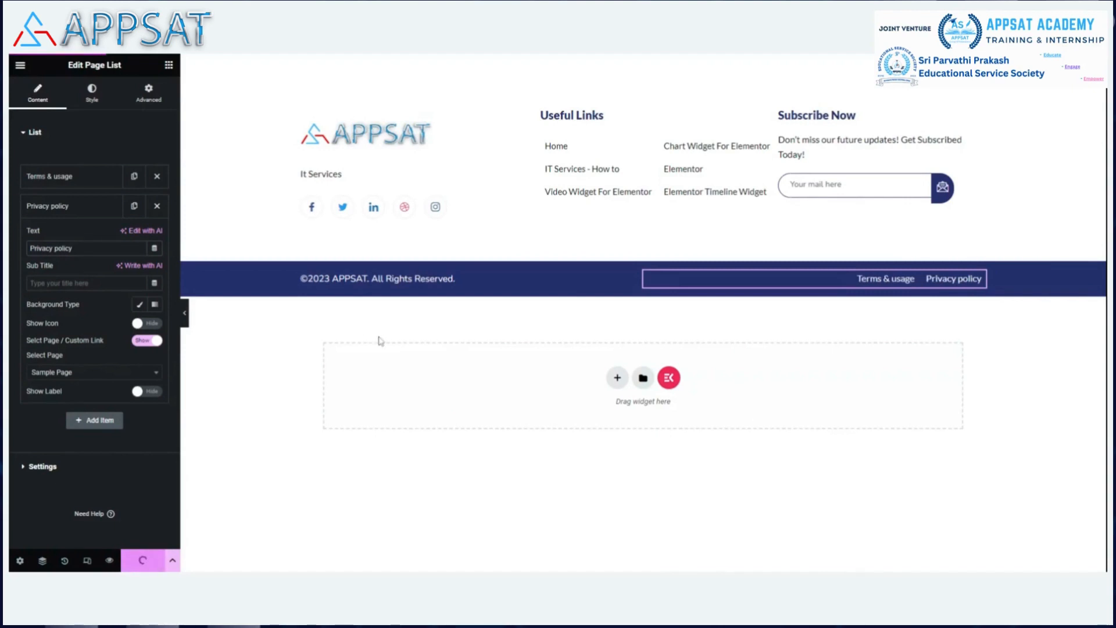
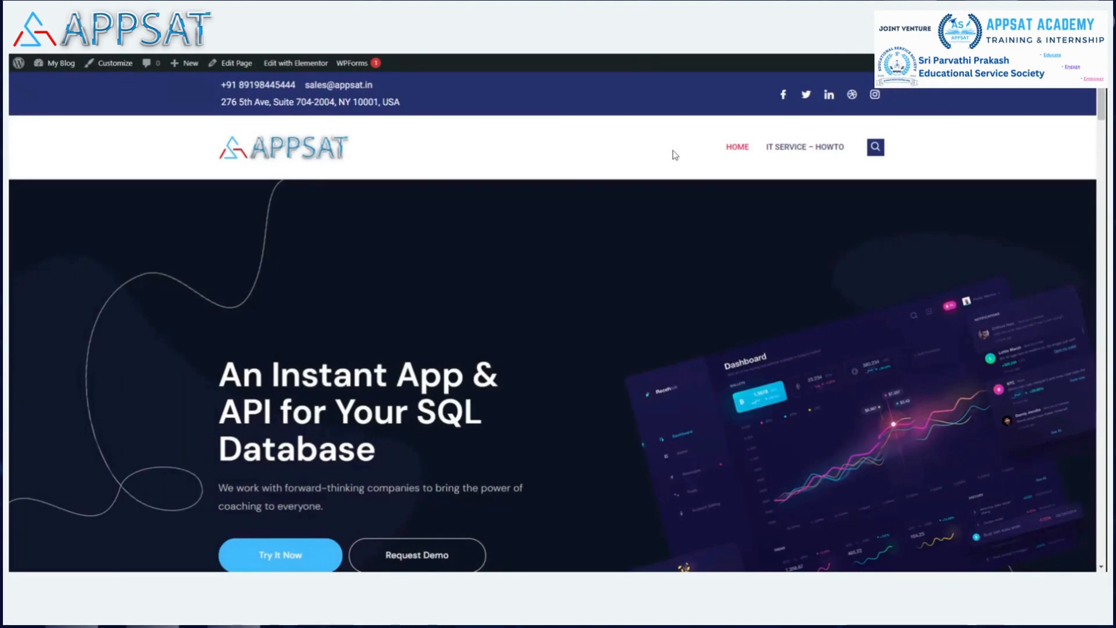
Scroll the home page down to the footer and jump back to the top.
scroll(669, 151, down, 10)
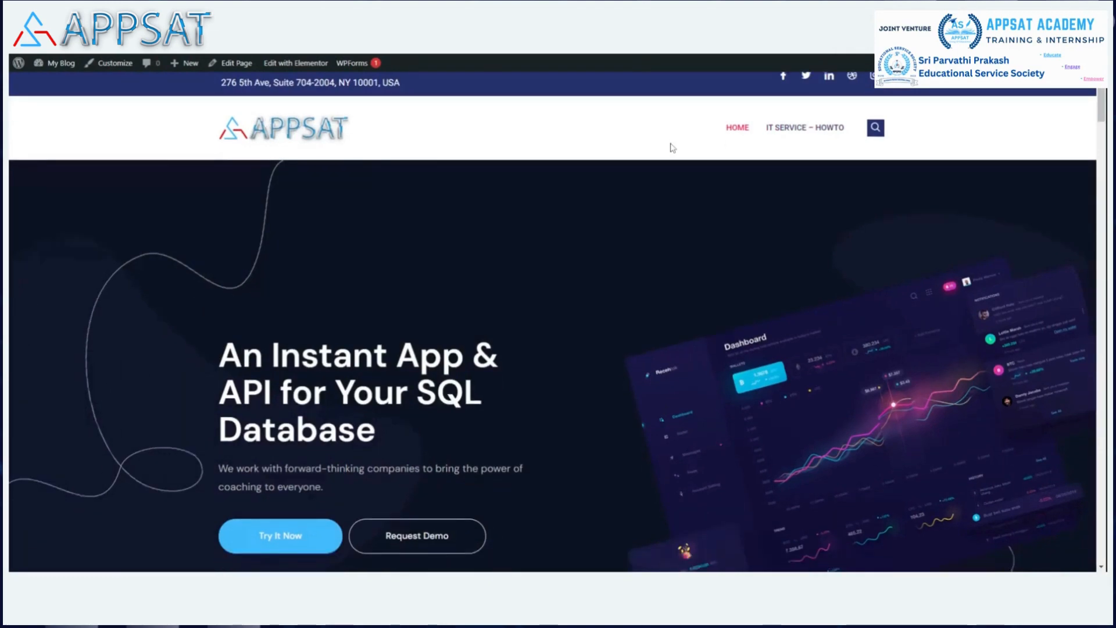
scroll(654, 159, down, 10)
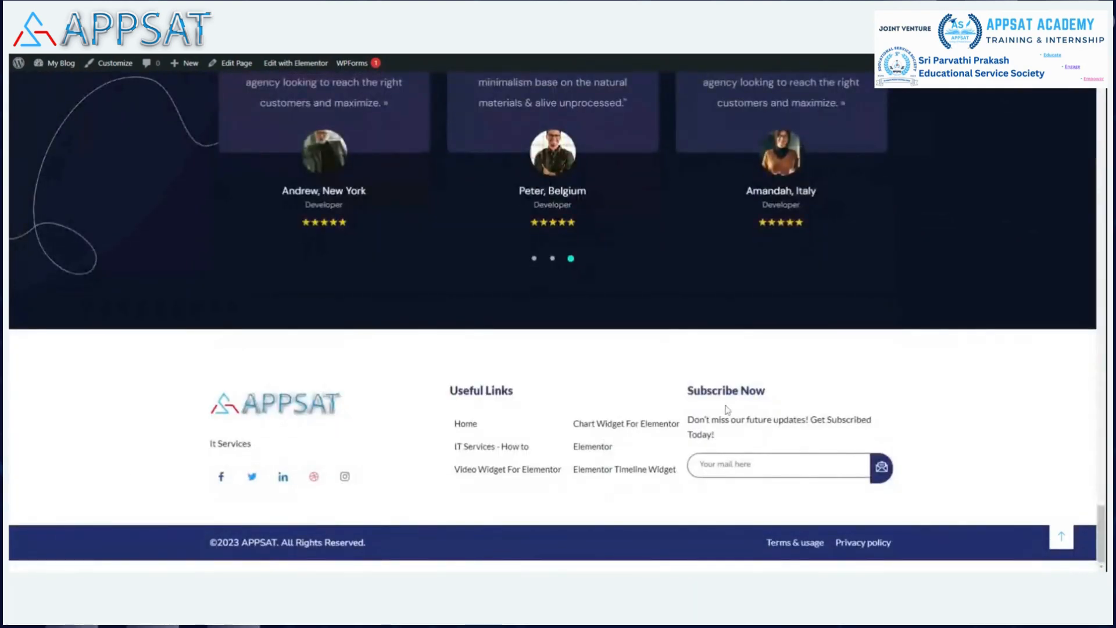
click(1053, 542)
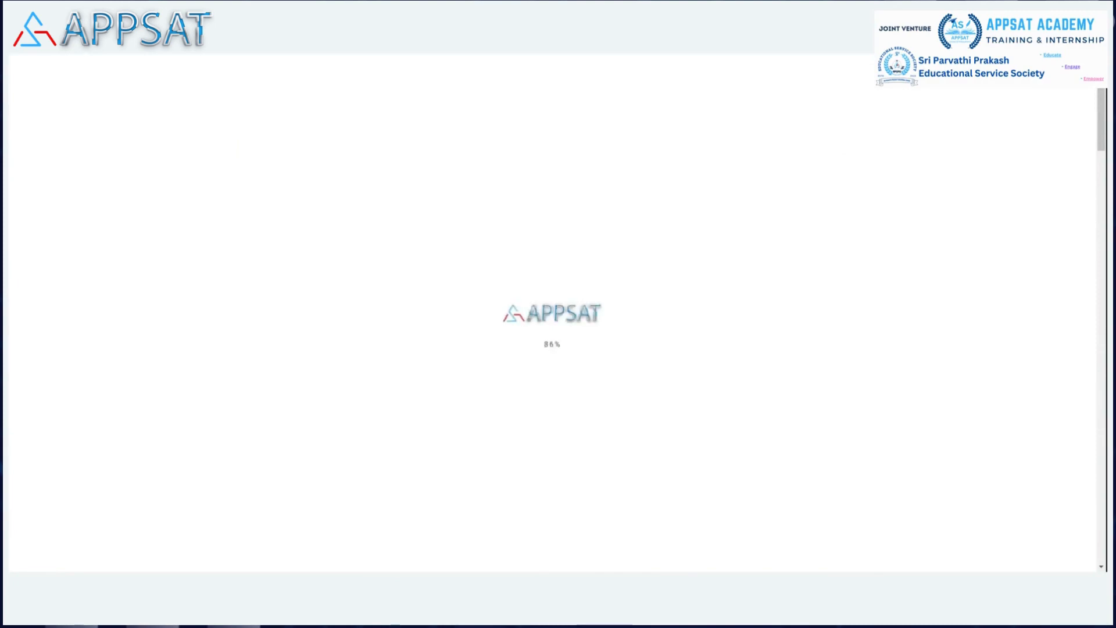
Scroll down to the Main Menu structure listing Home and IT service – howto.
scroll(692, 216, down, 20)
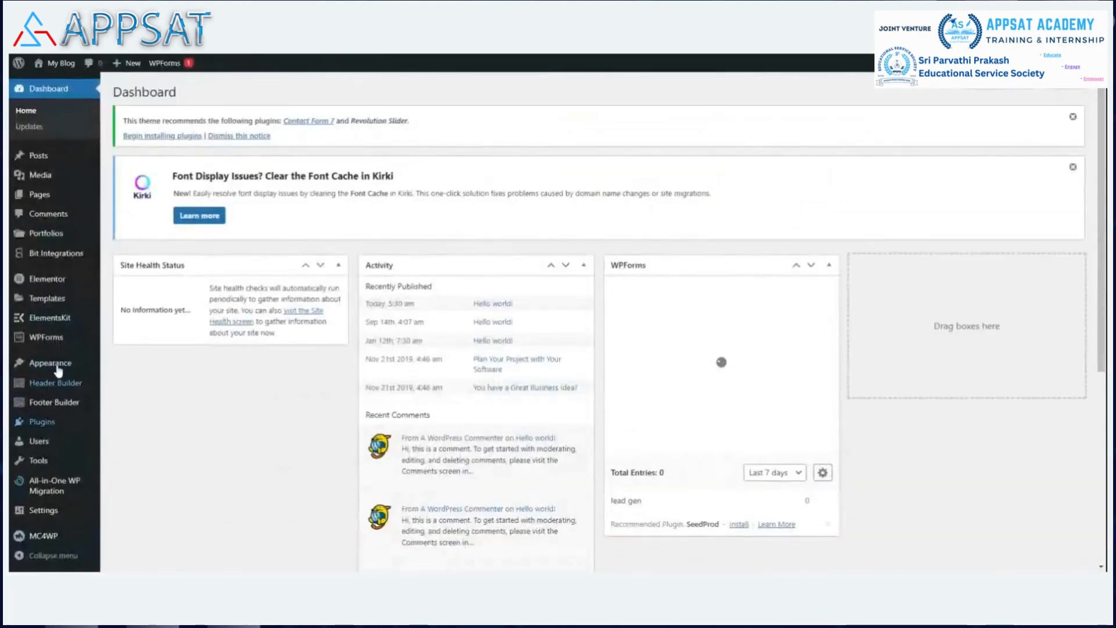
mouse_move(68, 367)
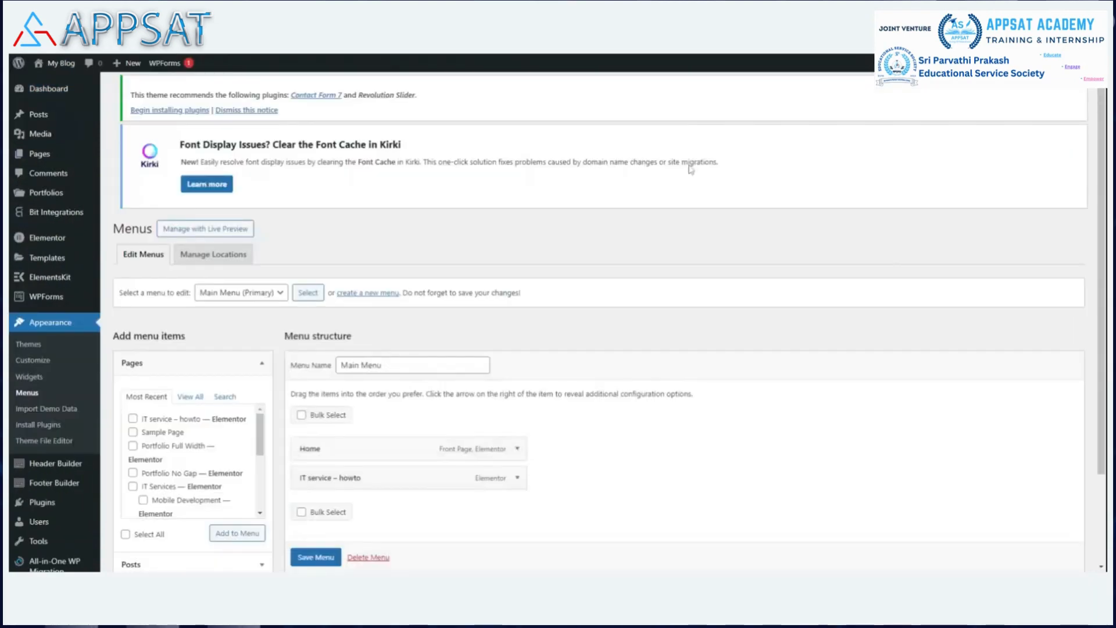
scroll(690, 169, down, 2)
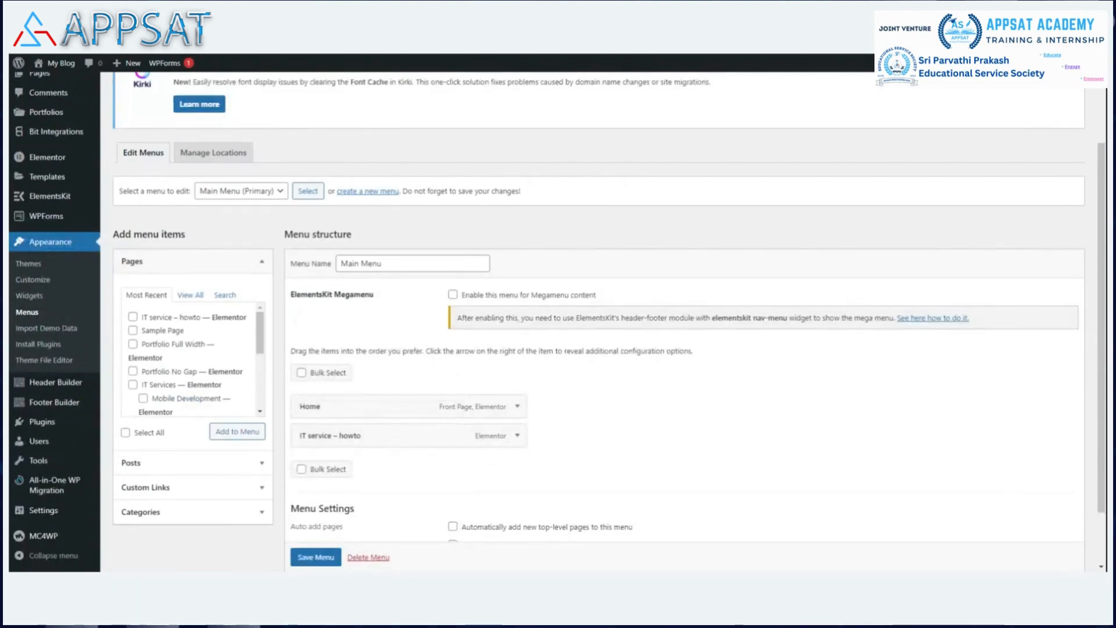
Enable 'this menu for Megamenu content' on Main Menu and save the menu.
click(453, 294)
scroll(677, 222, down, 2)
click(316, 508)
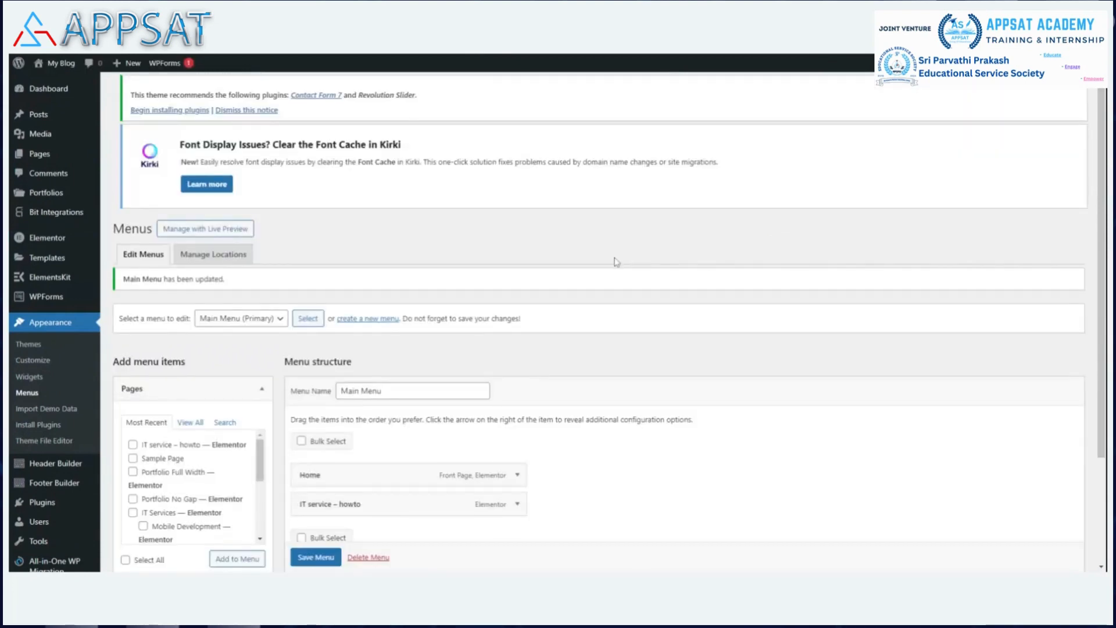
Nest IT service – howto as a sub item under Home.
scroll(616, 261, down, 3)
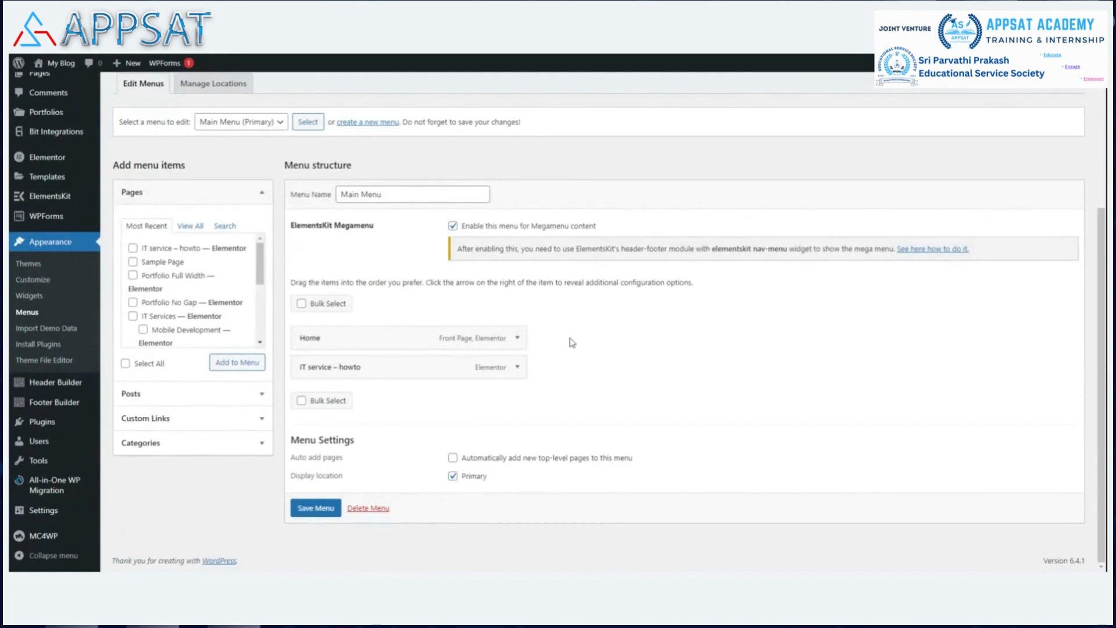
mouse_move(493, 337)
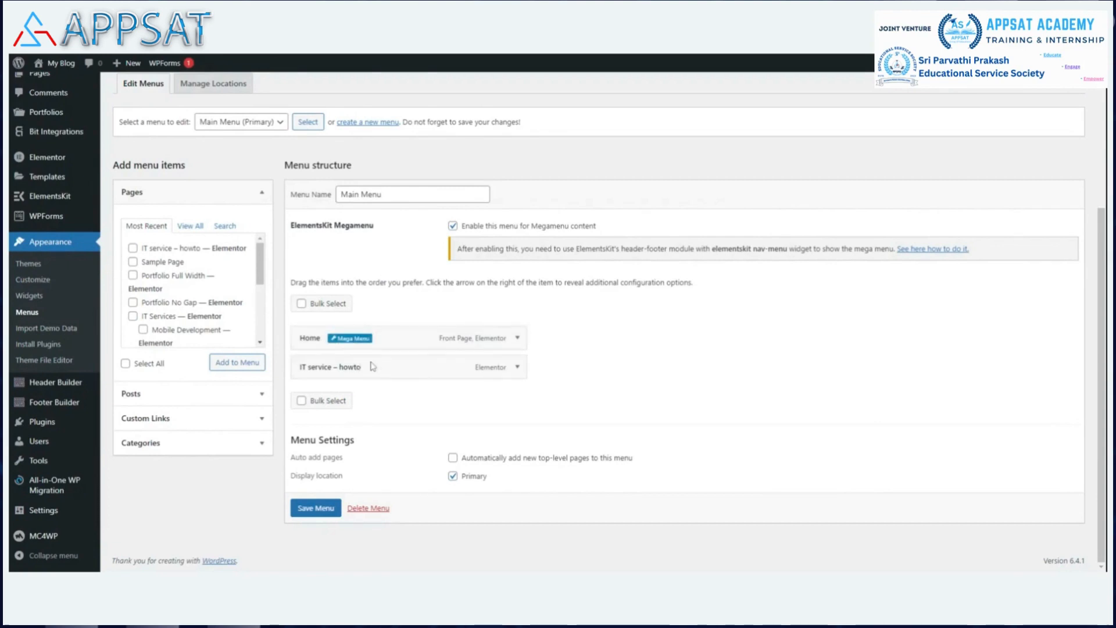
mouse_move(373, 368)
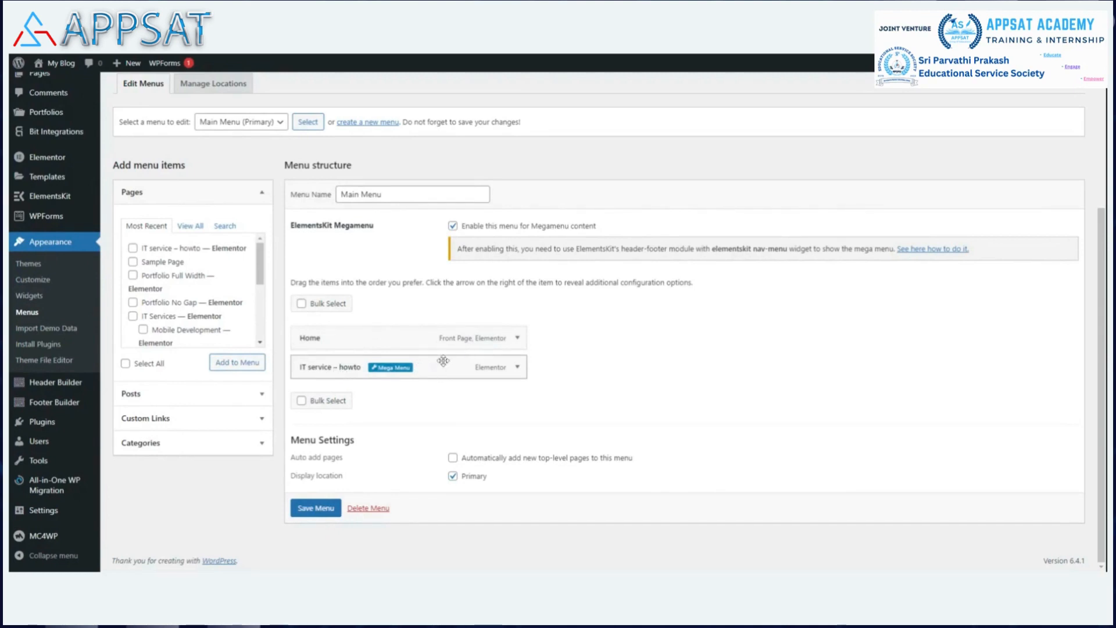
drag(446, 362, 464, 365)
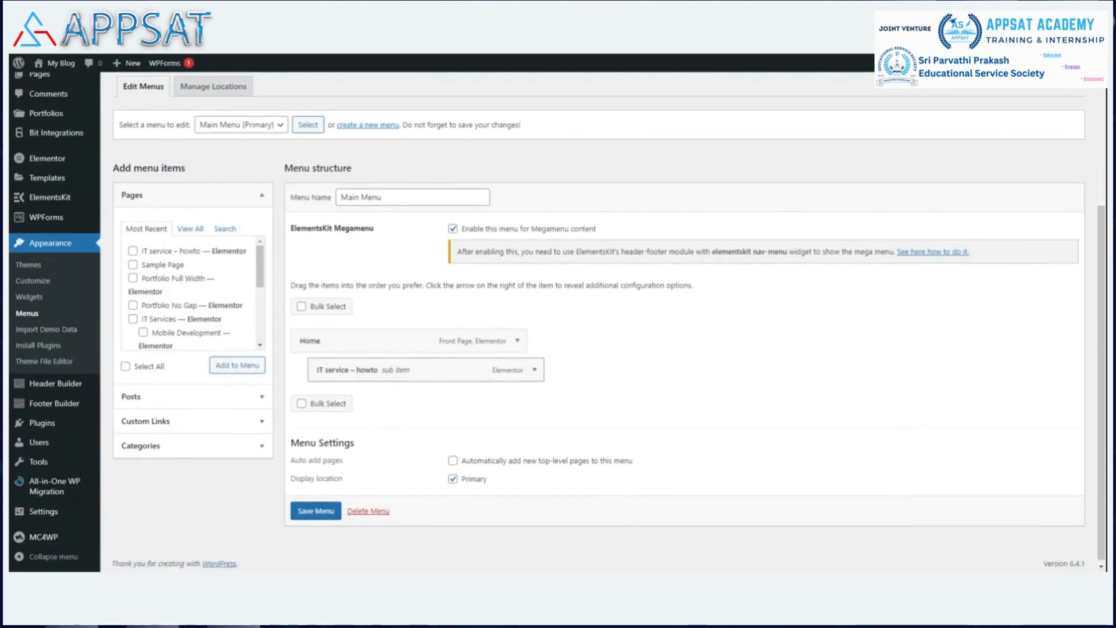
mouse_move(347, 347)
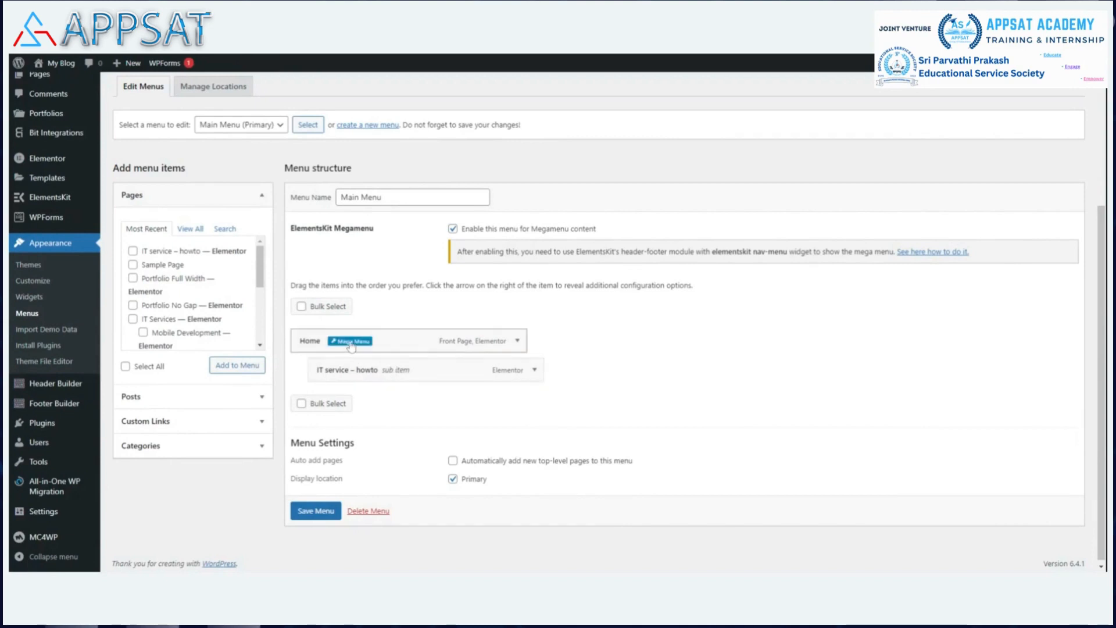
Return IT service – howto to a top-level menu item.
click(444, 369)
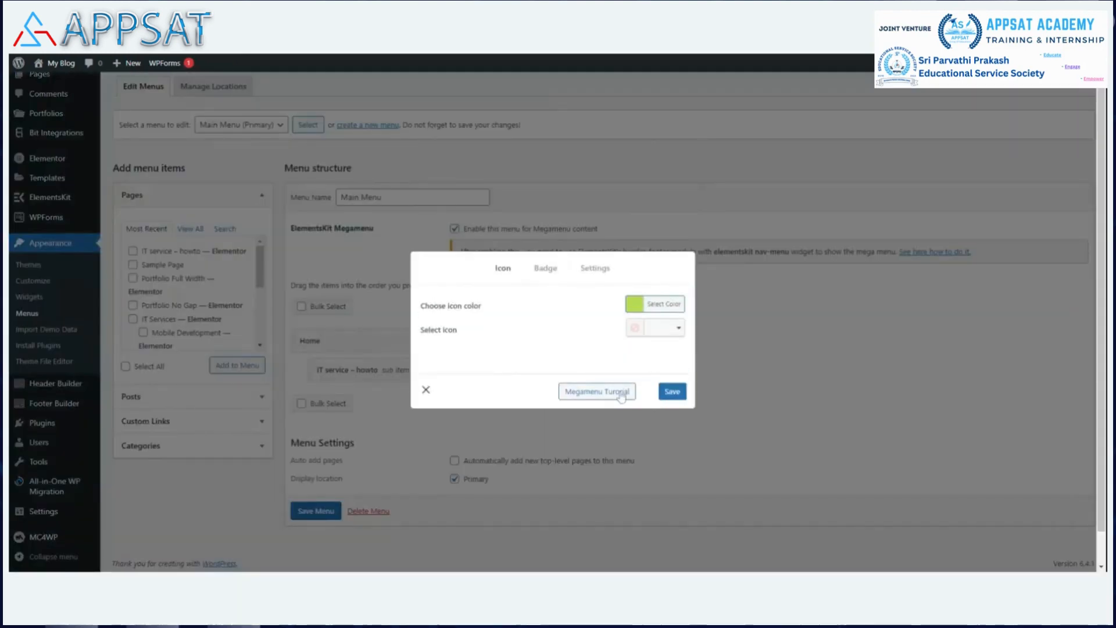
click(427, 390)
drag(499, 361, 498, 366)
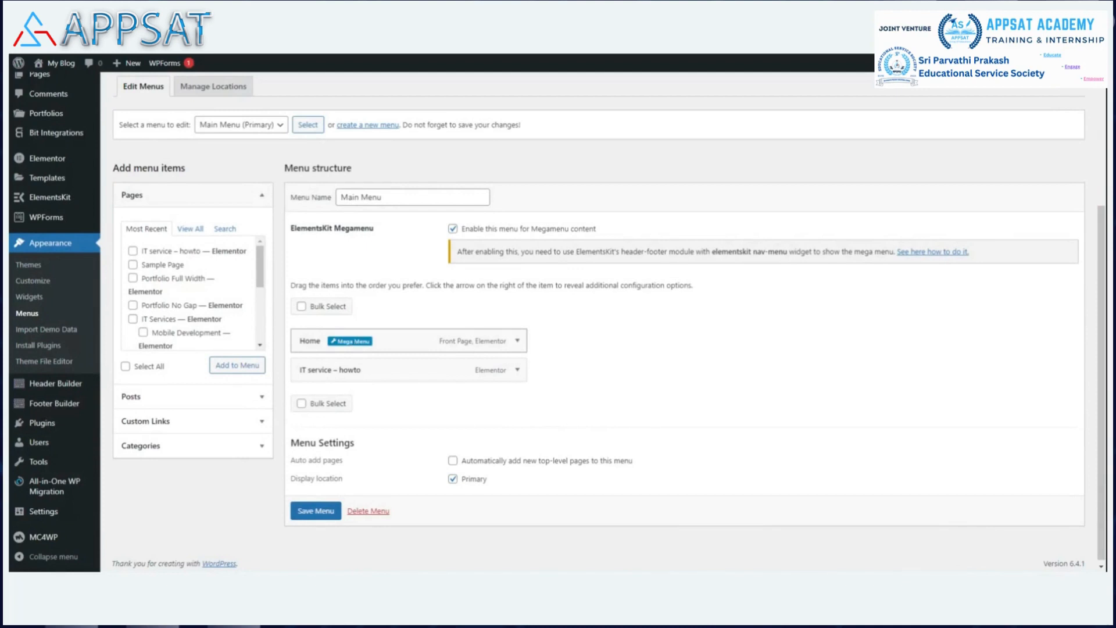
Turn on the megamenu for the Home item, save, and open its content in Elementor.
click(350, 340)
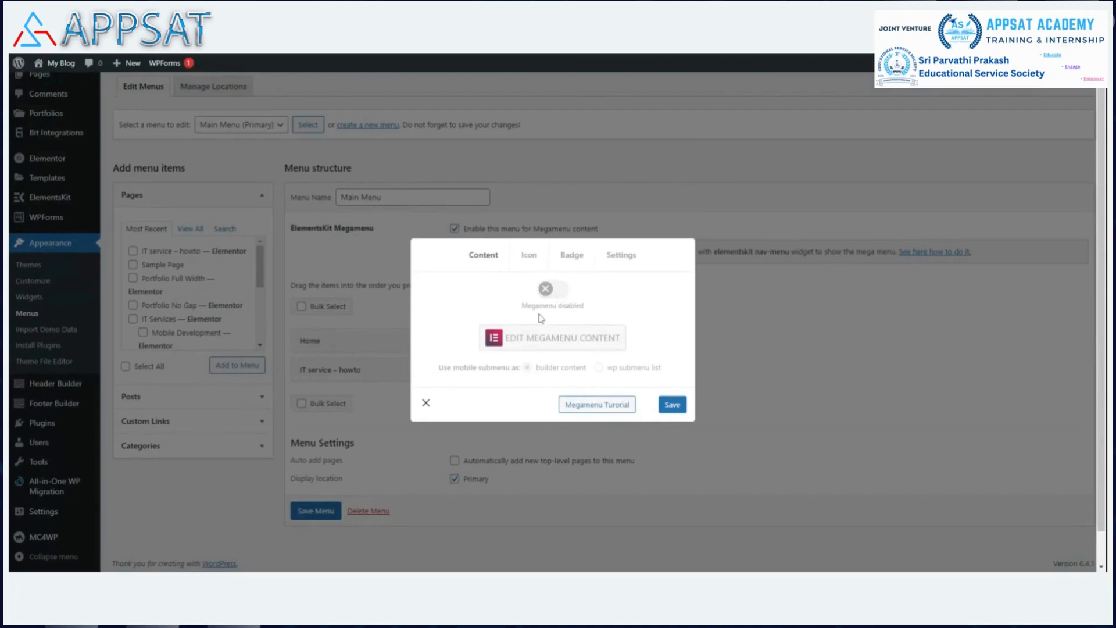
click(562, 296)
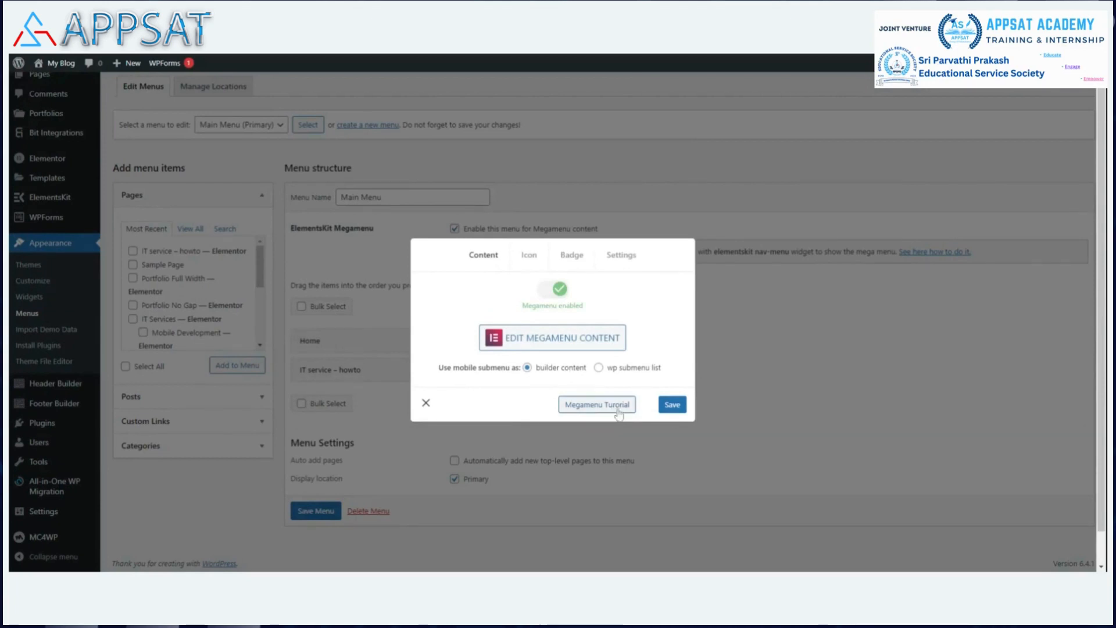
click(673, 407)
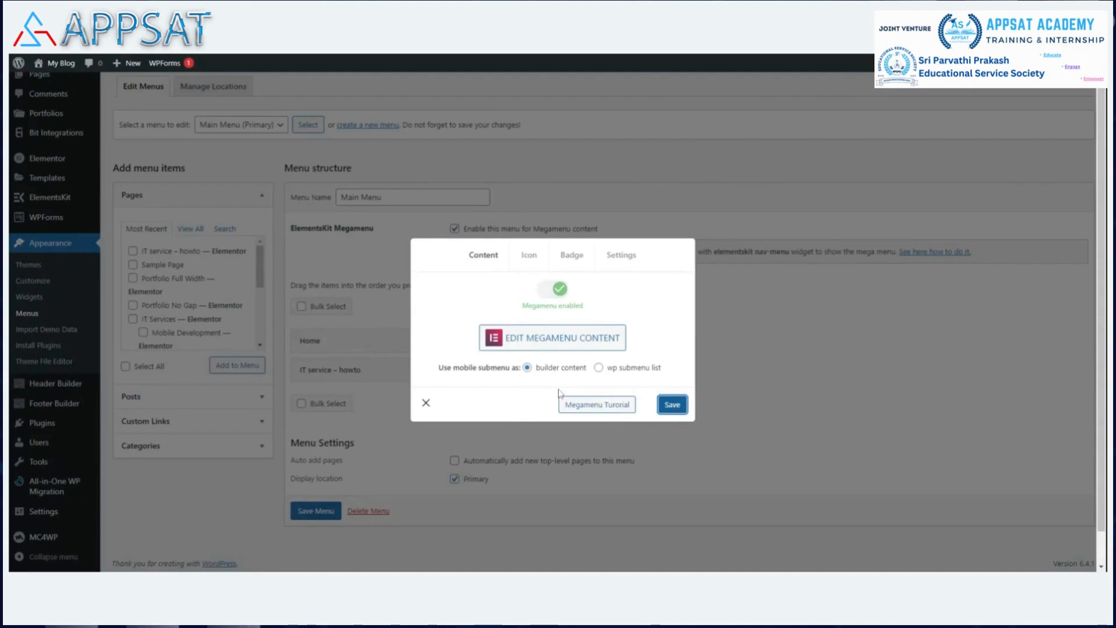
click(534, 344)
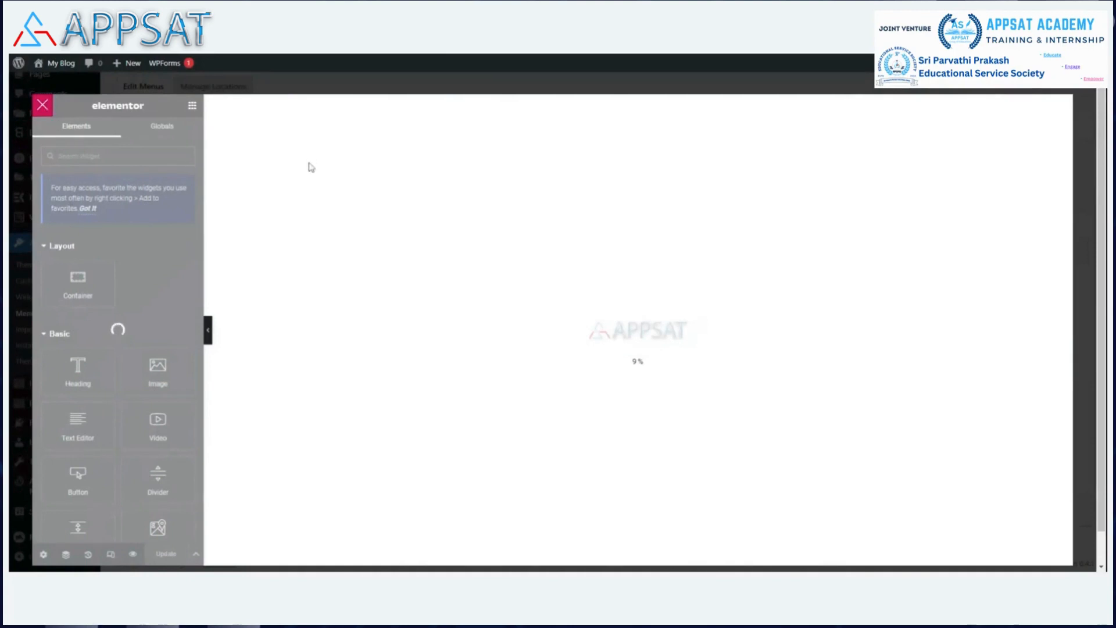
click(43, 106)
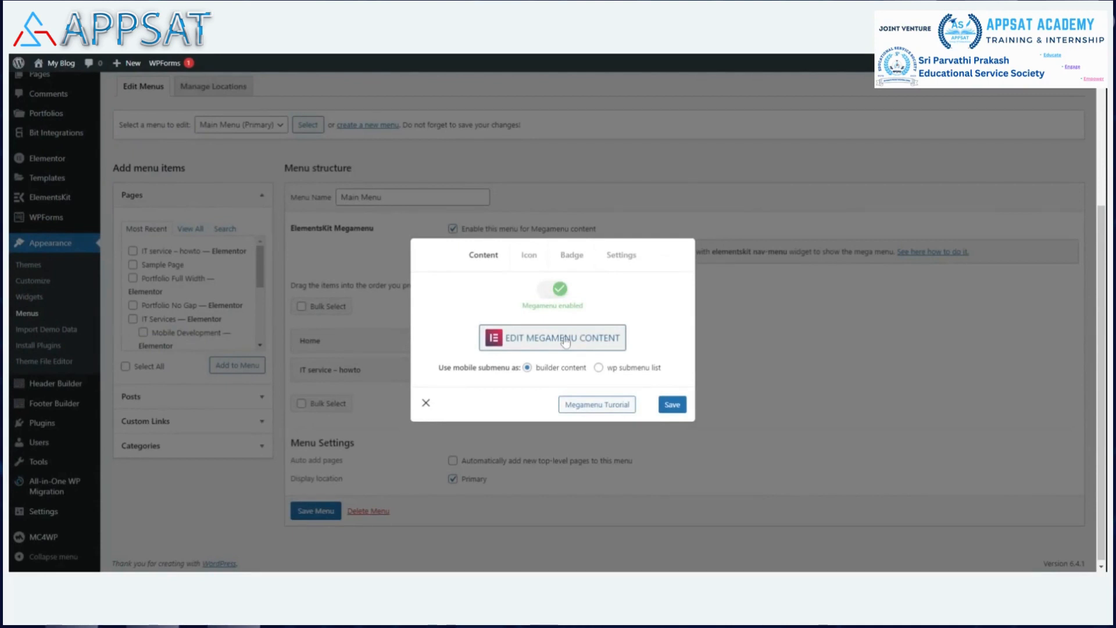
click(566, 342)
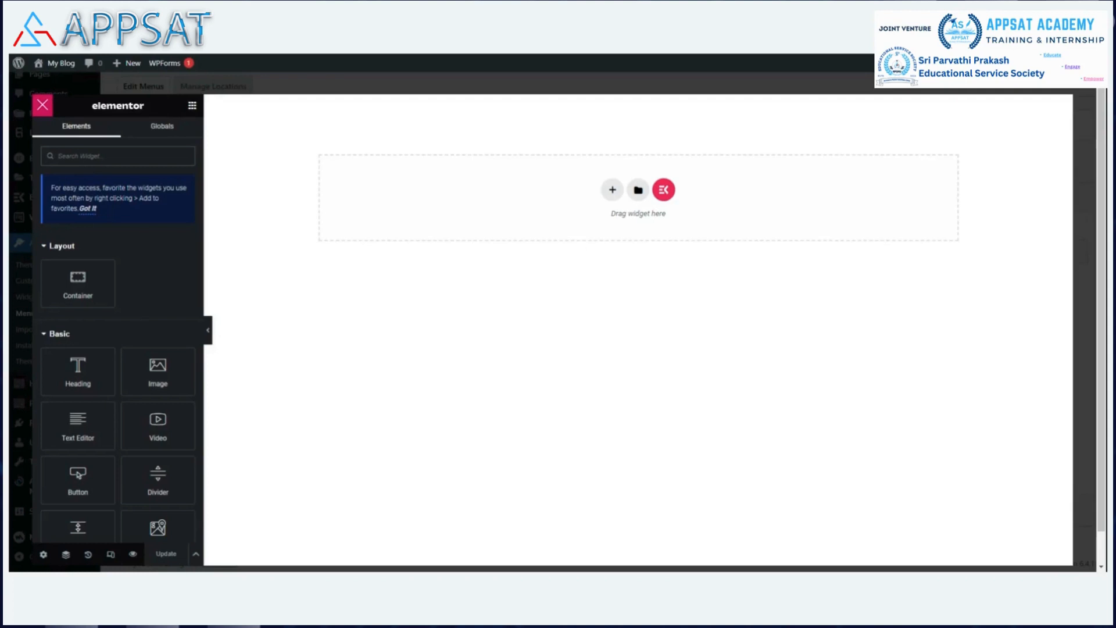
Open the ElementsKit template library from the blank megamenu canvas.
click(664, 191)
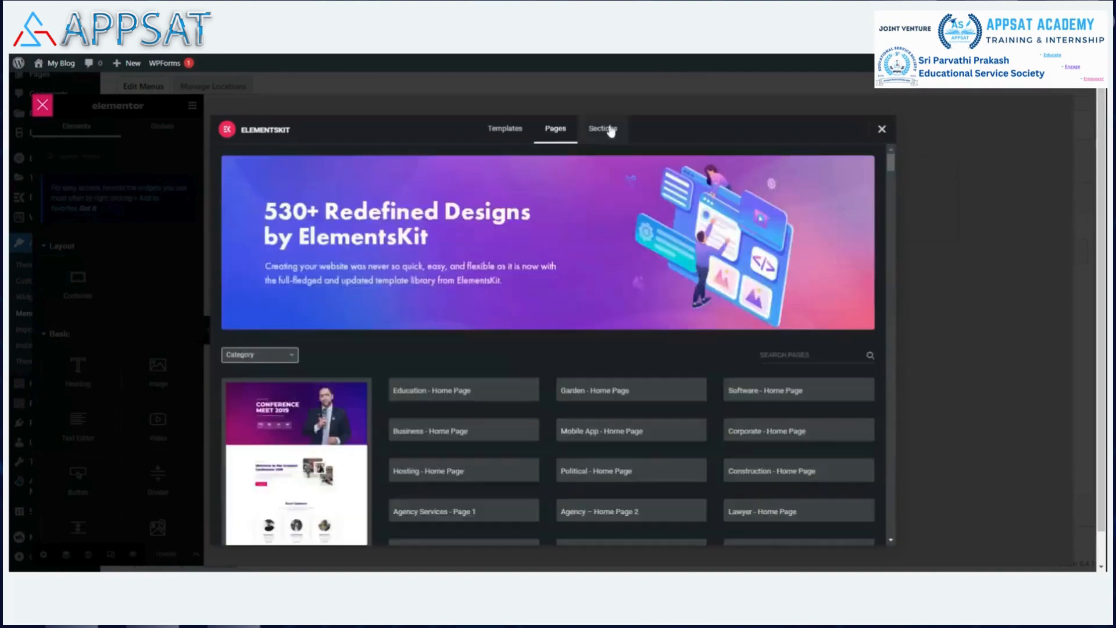
Preview the Megamenu section templates, then reset the Sections category filter to All.
click(608, 129)
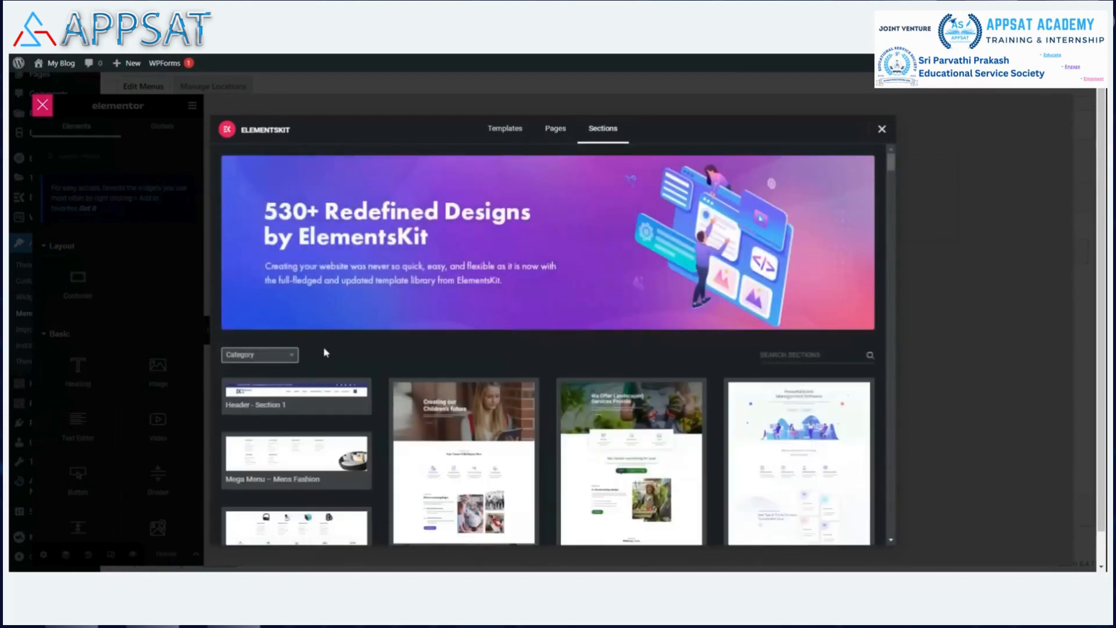
click(294, 356)
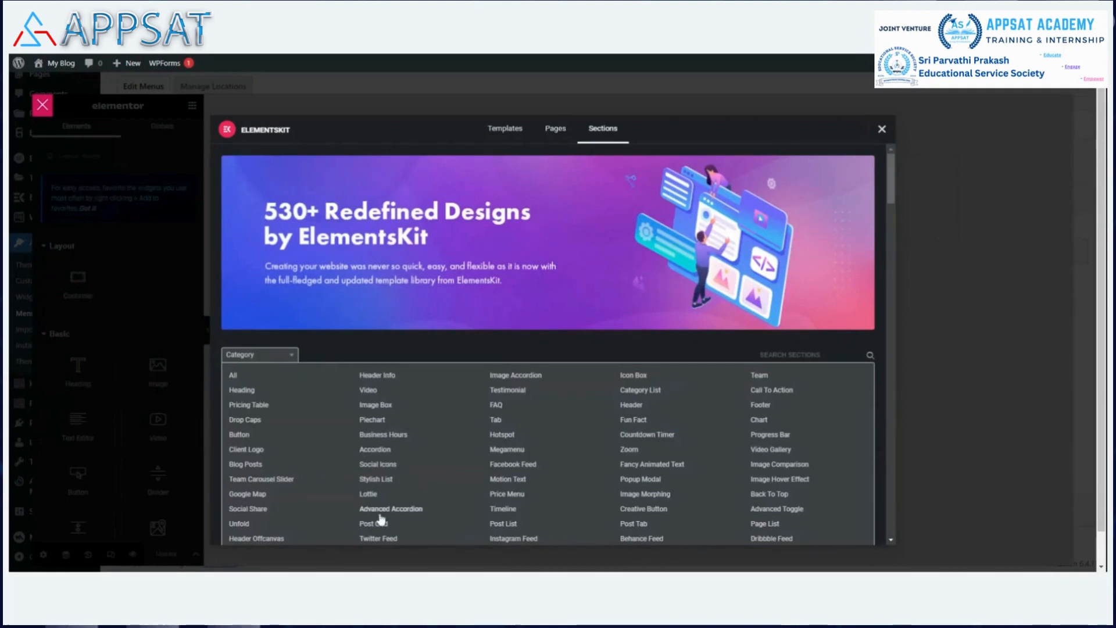
click(507, 449)
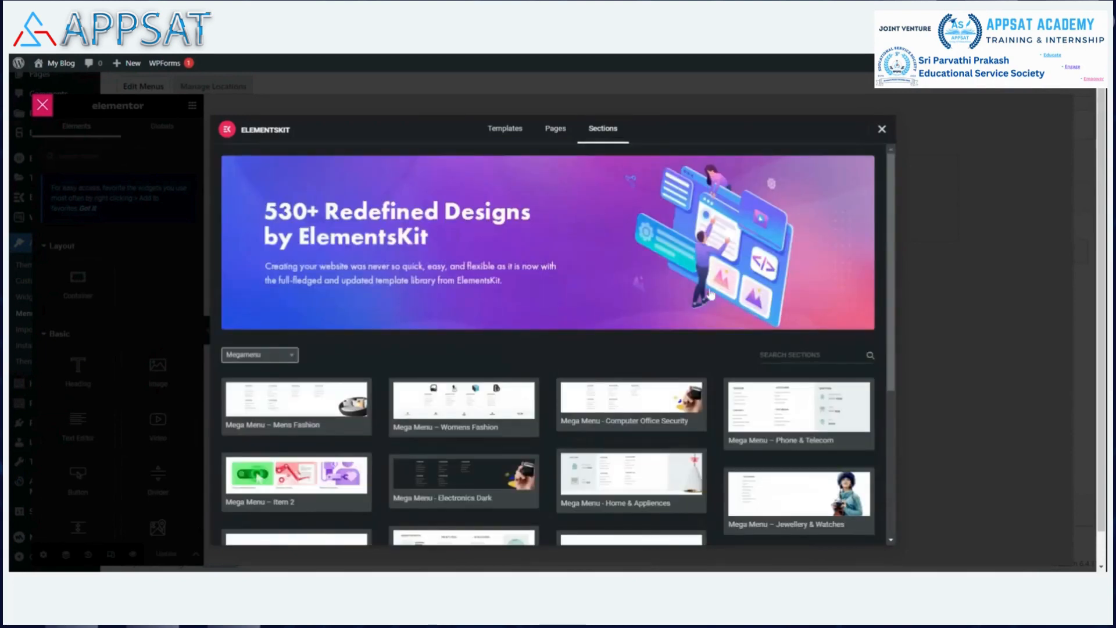
scroll(727, 349, down, 5)
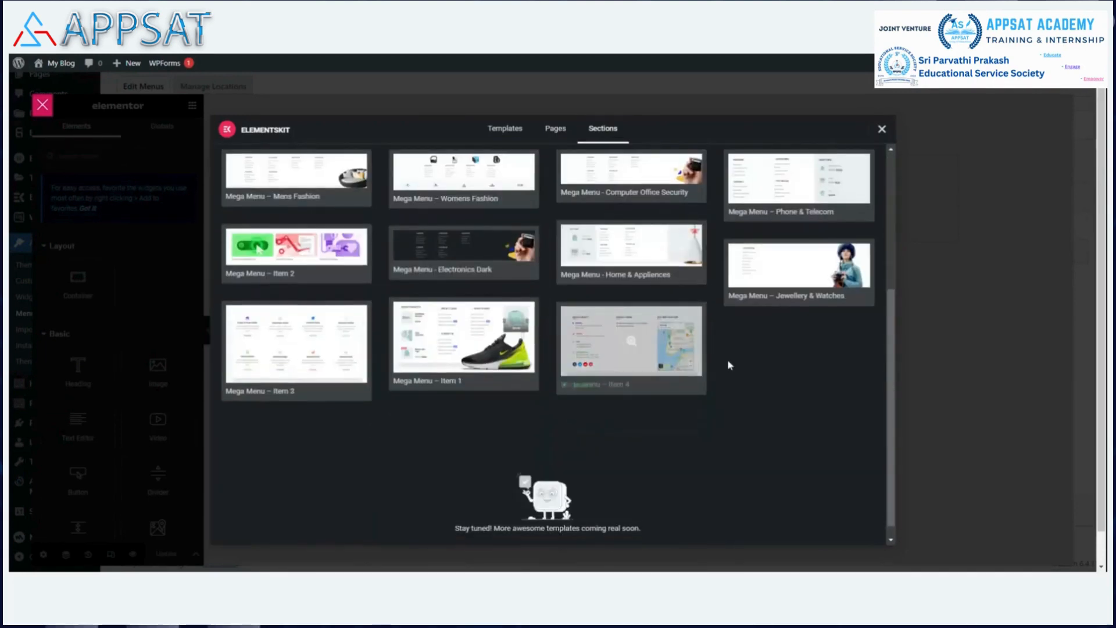
scroll(695, 335, up, 3)
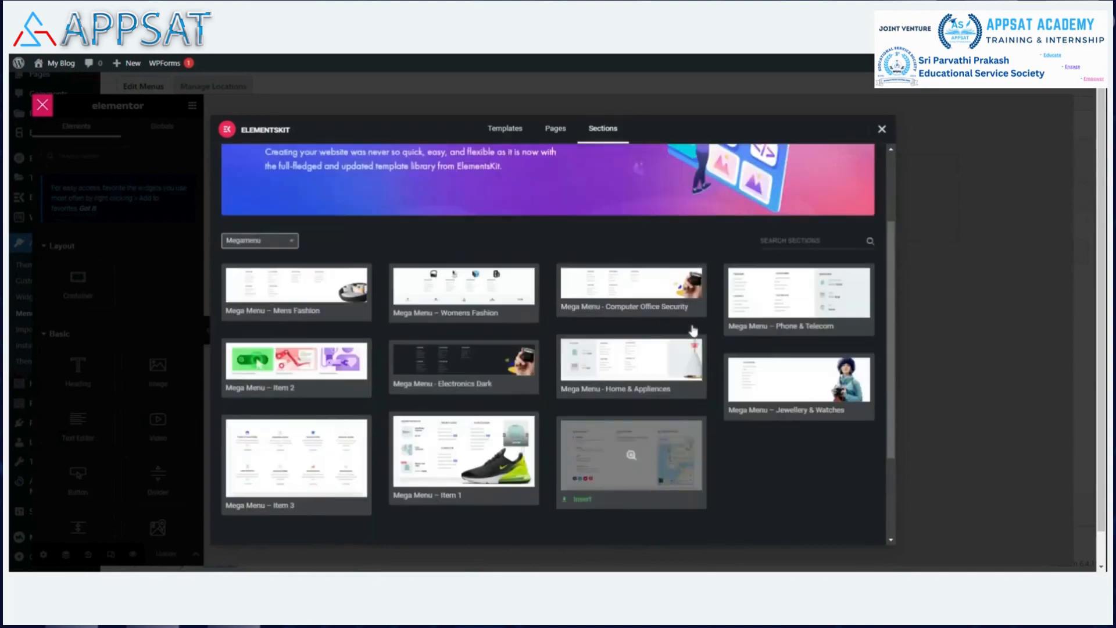
click(289, 243)
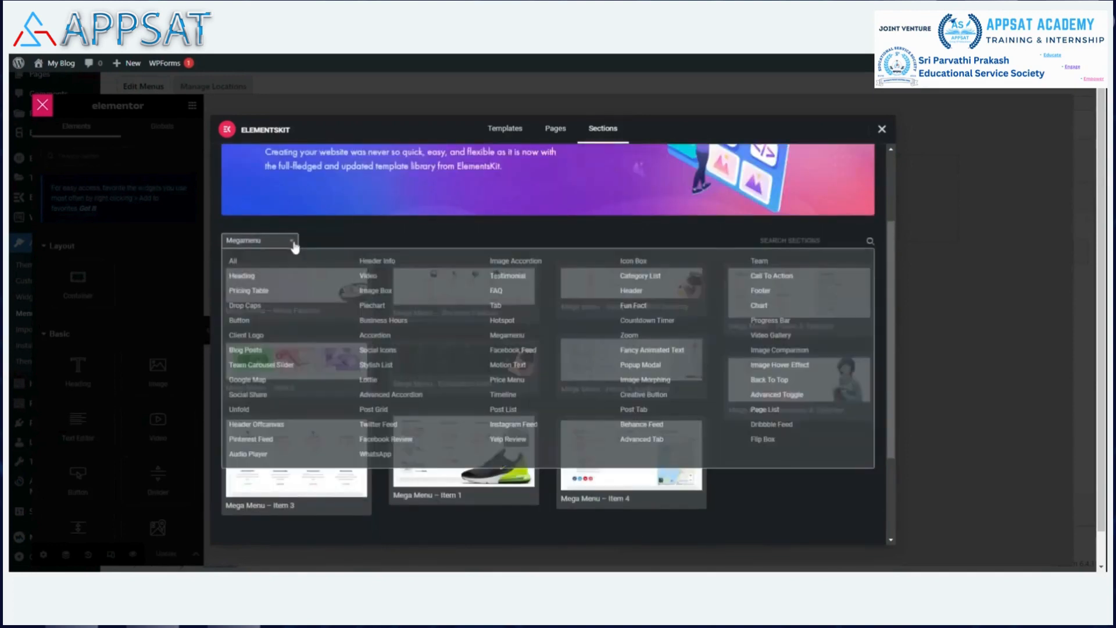
click(234, 262)
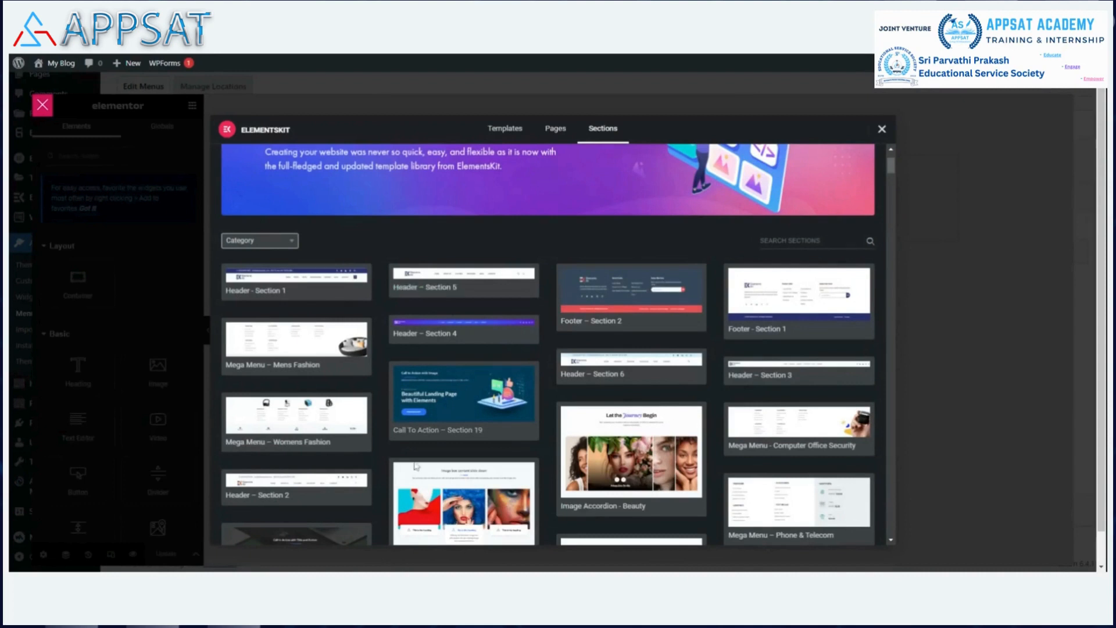
Browse the section catalogue and insert the Mega Menu – Home & Appliences section.
mouse_move(428, 432)
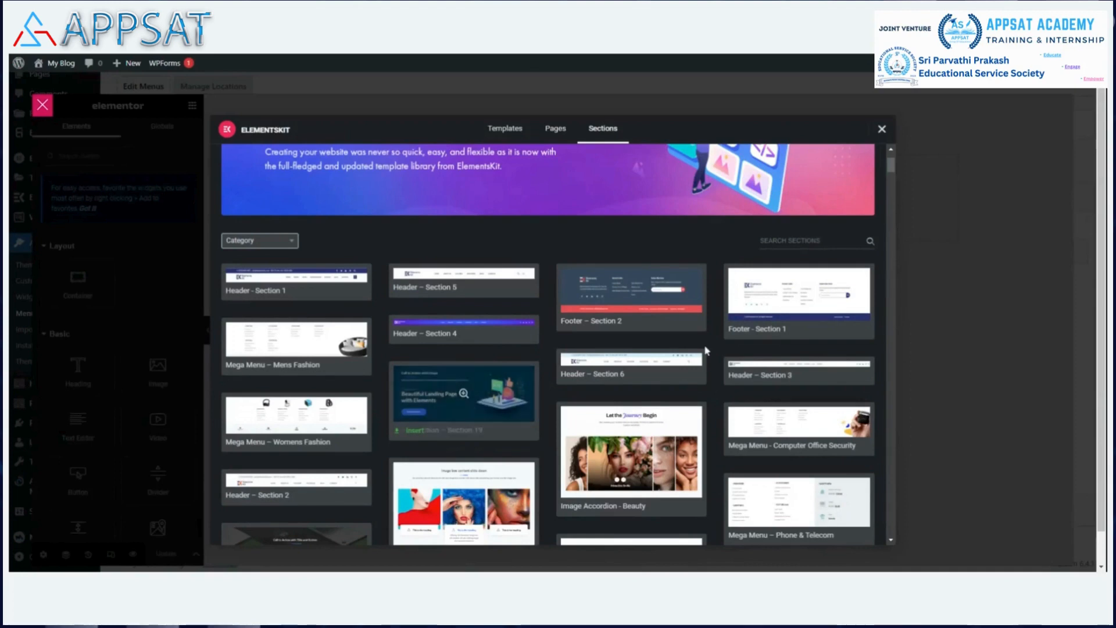
mouse_move(771, 309)
scroll(772, 309, down, 1)
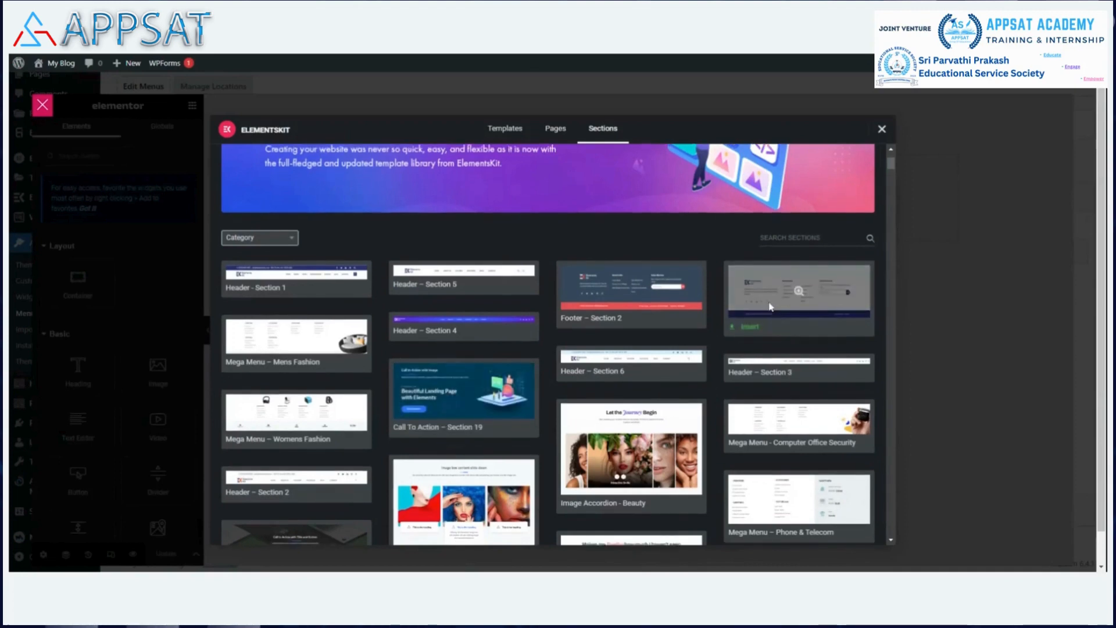
scroll(767, 303, down, 5)
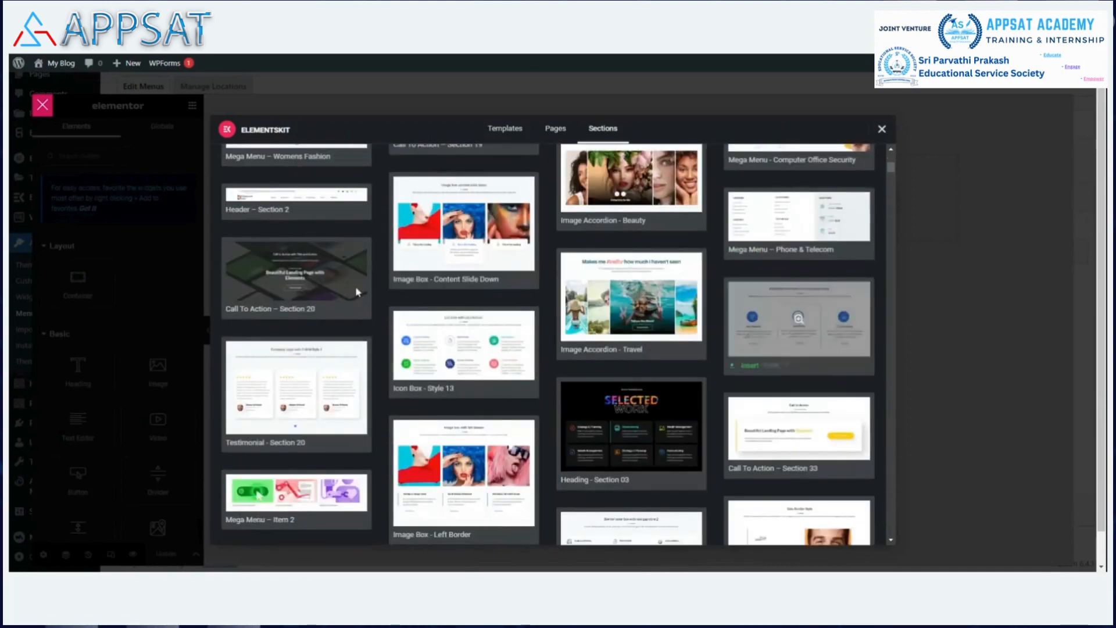
scroll(320, 279, up, 6)
scroll(528, 444, up, 1)
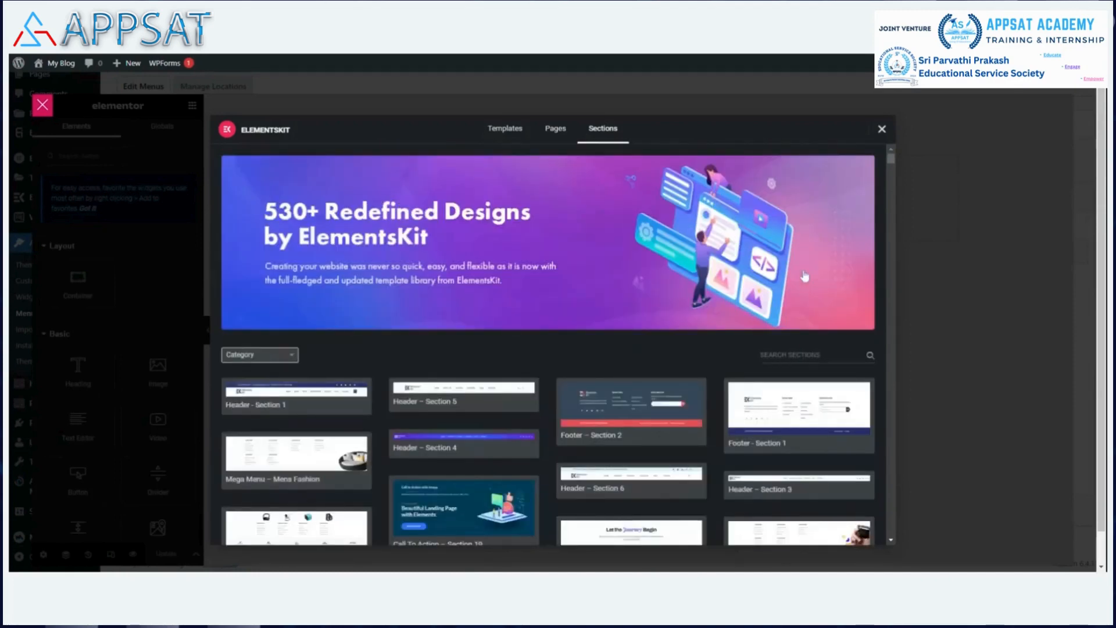
scroll(643, 360, down, 5)
scroll(642, 361, down, 4)
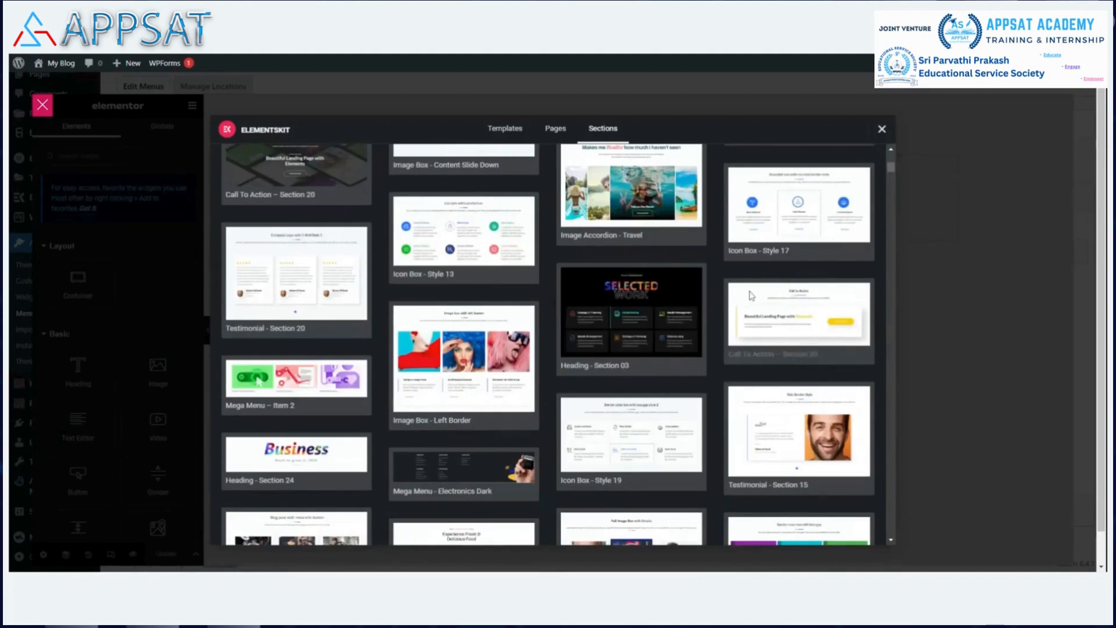
scroll(750, 295, down, 2)
scroll(750, 295, down, 2)
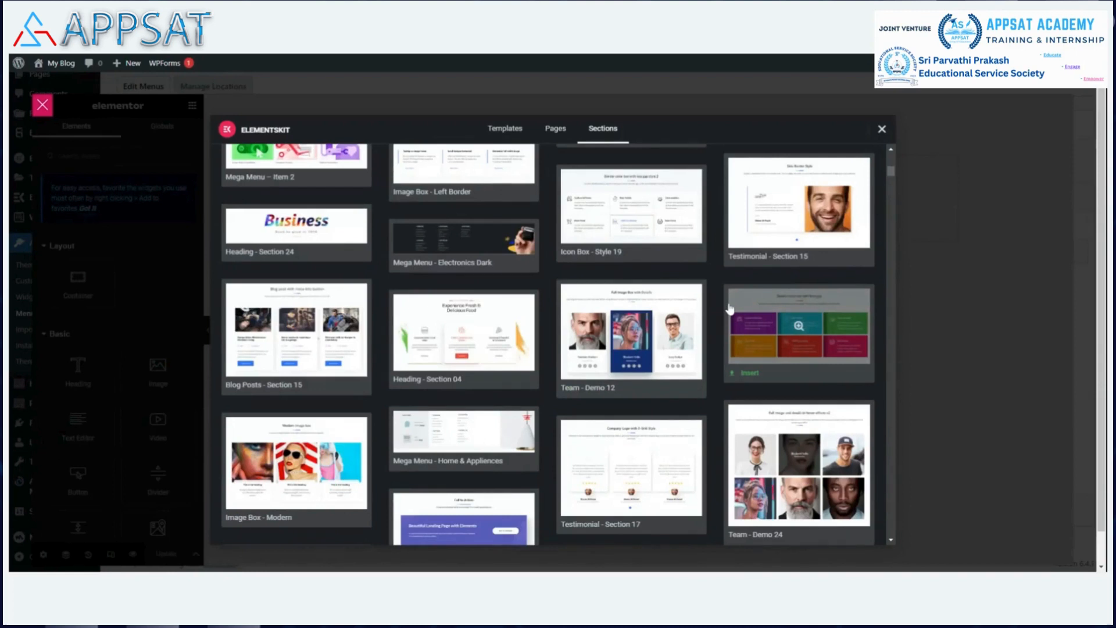
scroll(731, 309, down, 1)
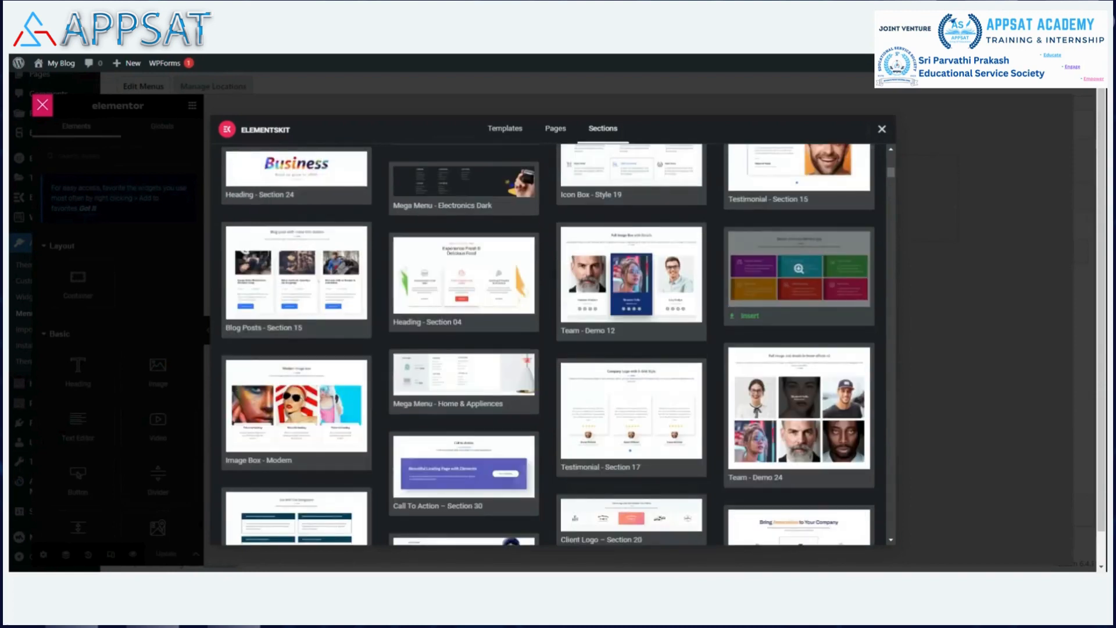
scroll(730, 307, down, 4)
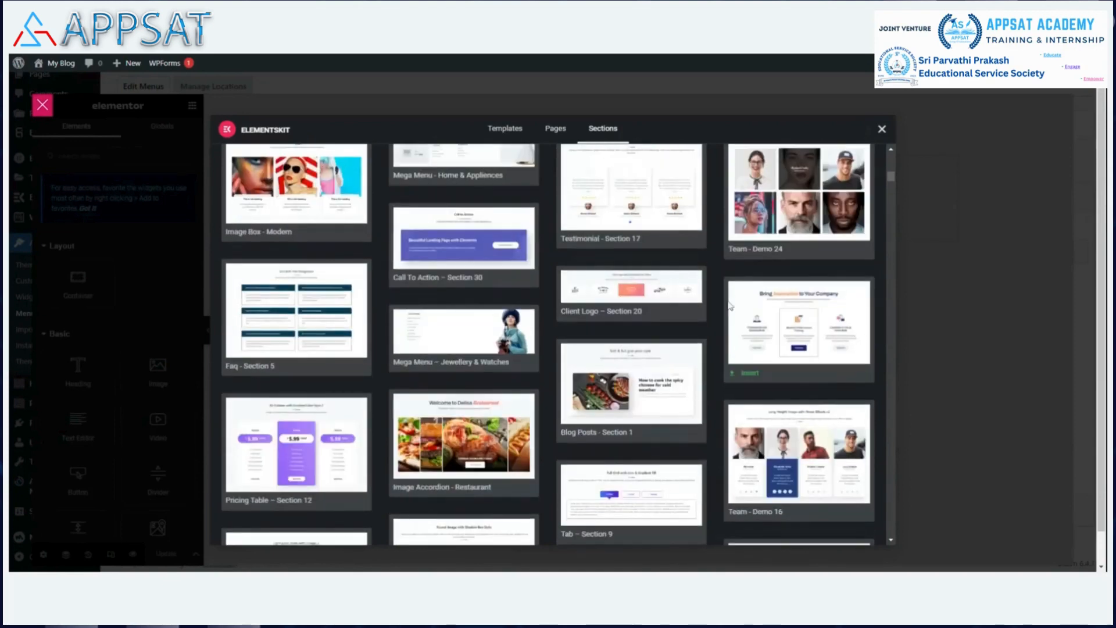
scroll(730, 306, down, 3)
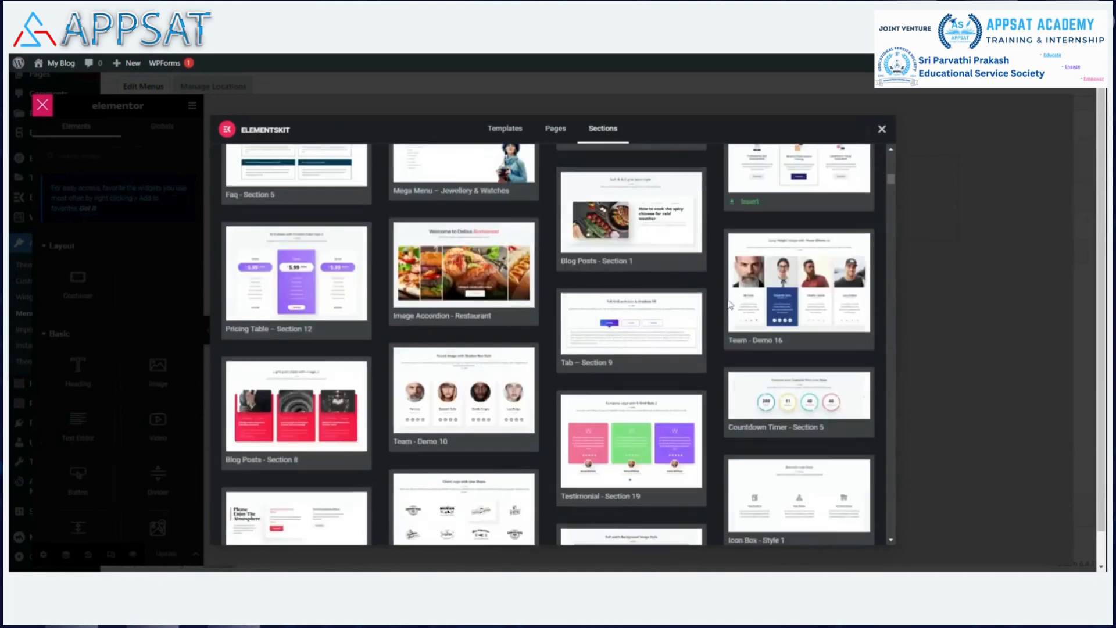
scroll(731, 306, down, 2)
mouse_move(730, 306)
scroll(731, 305, down, 3)
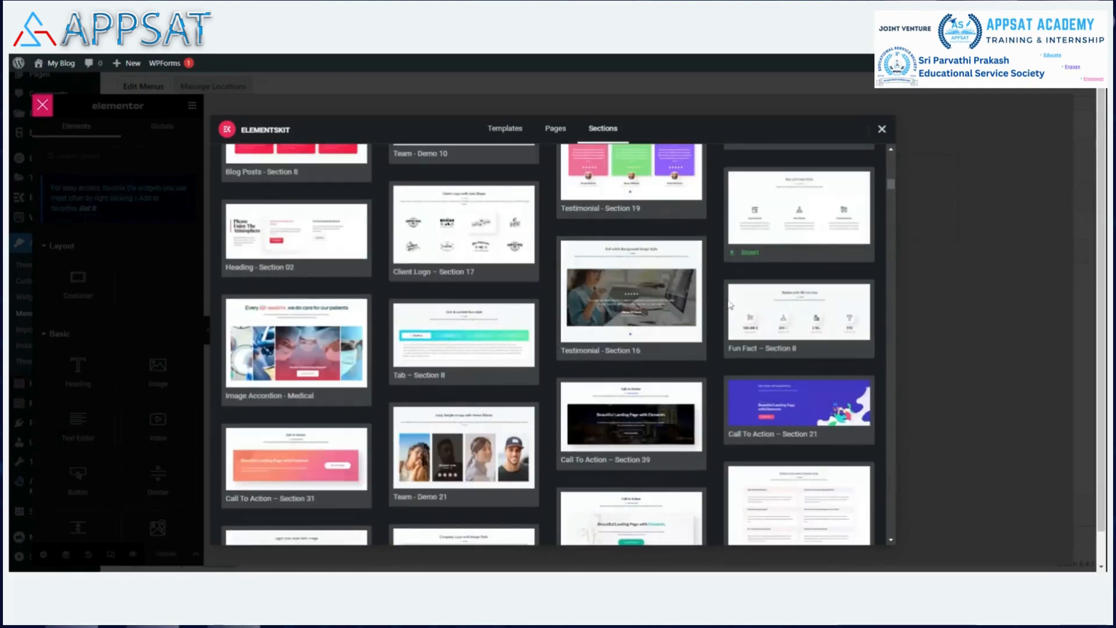
scroll(730, 306, down, 3)
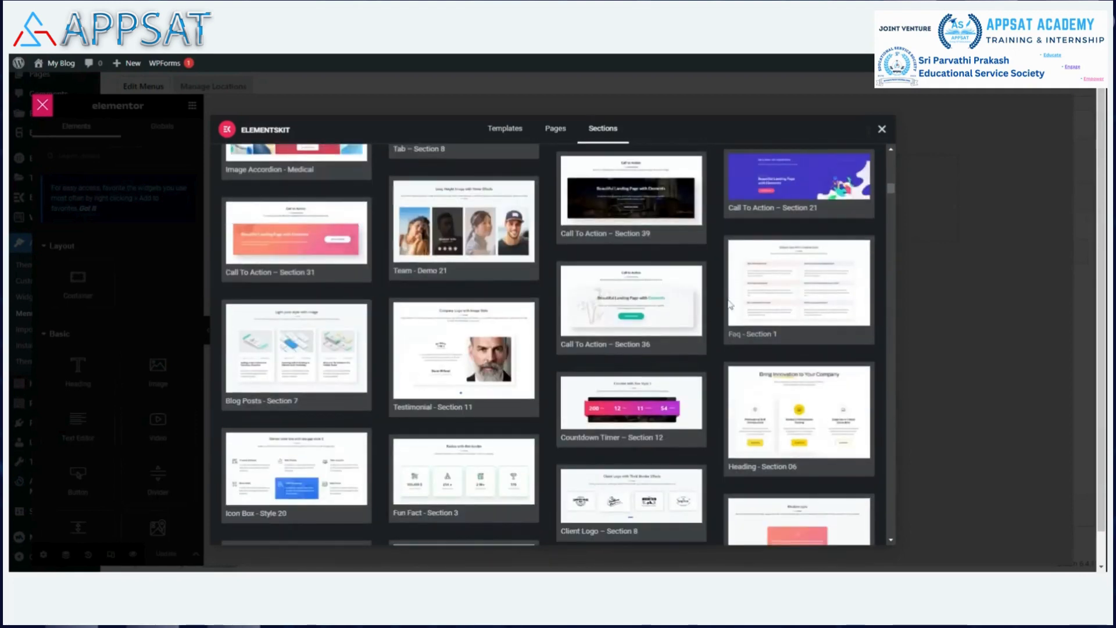
scroll(731, 303, down, 2)
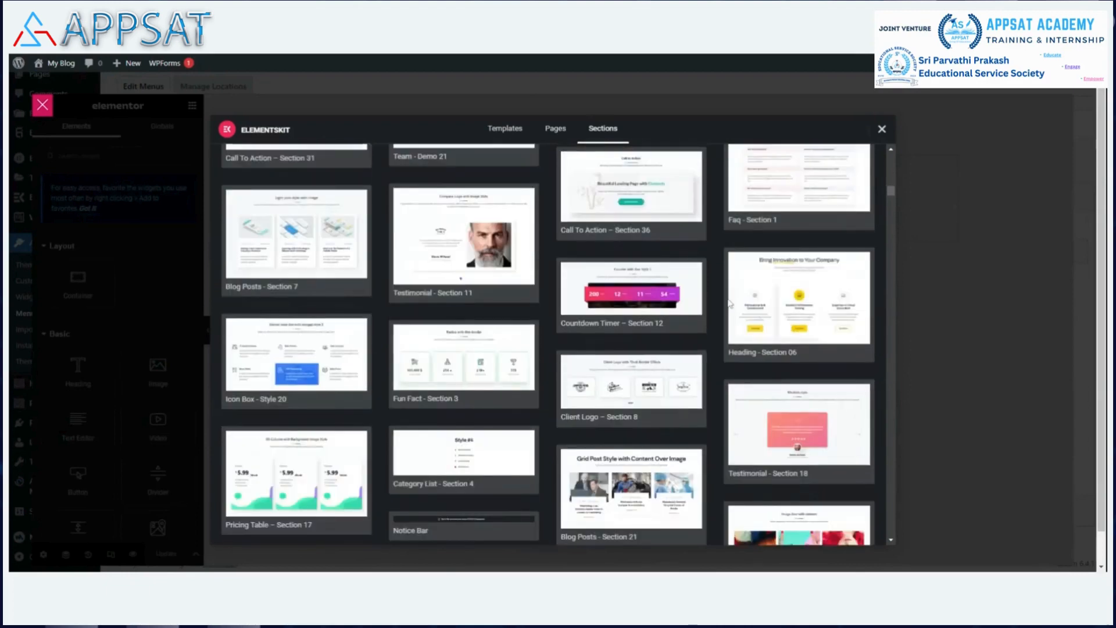
scroll(731, 304, down, 4)
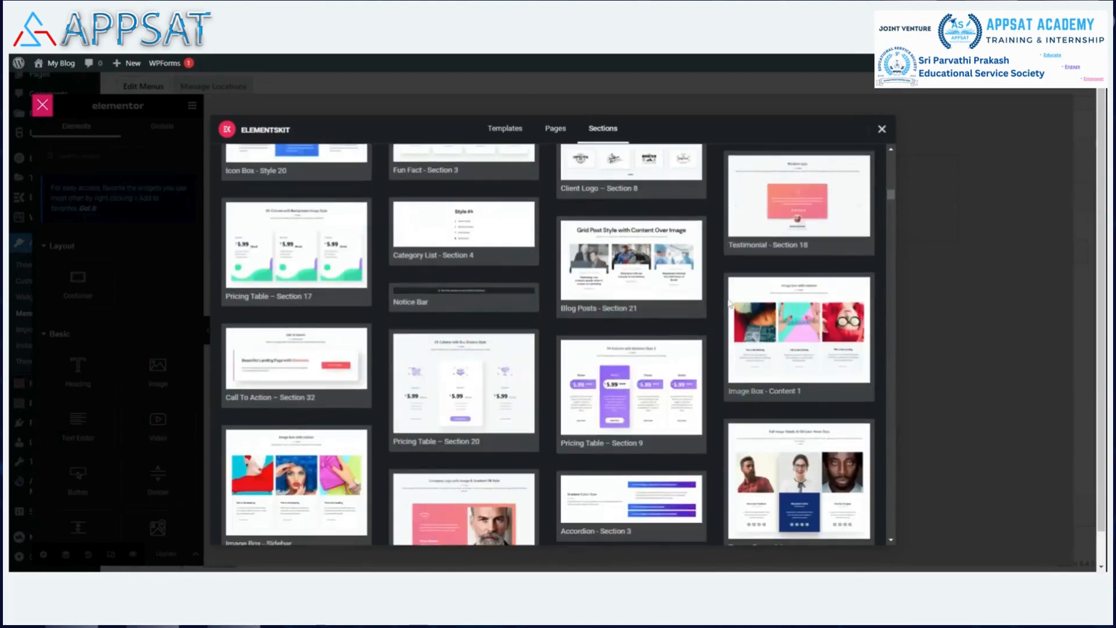
scroll(731, 304, down, 4)
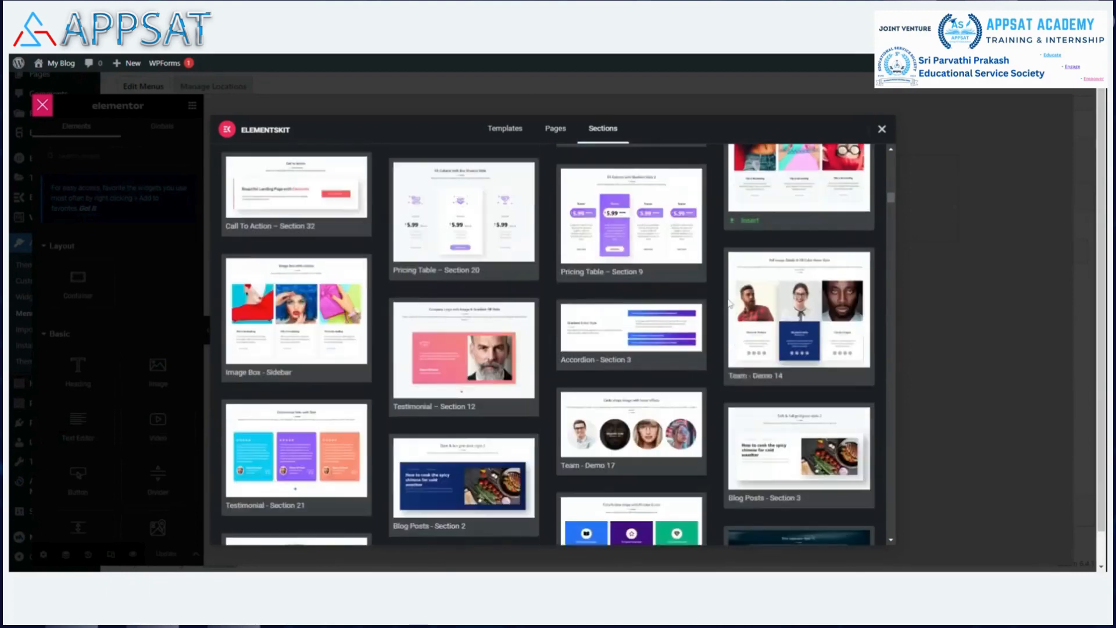
scroll(730, 304, down, 3)
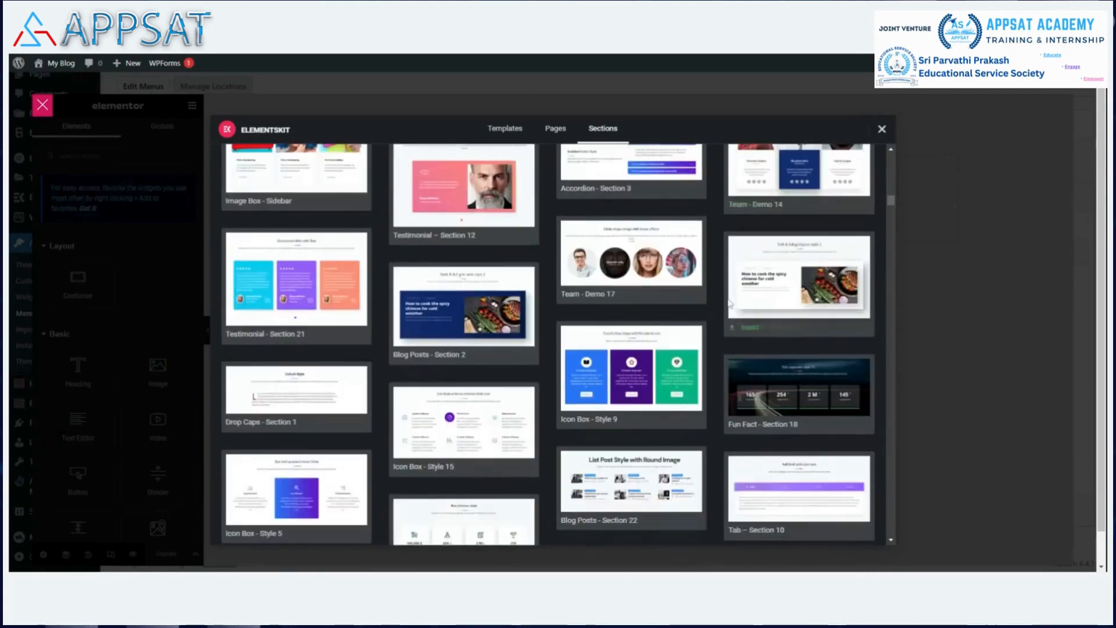
scroll(731, 304, down, 3)
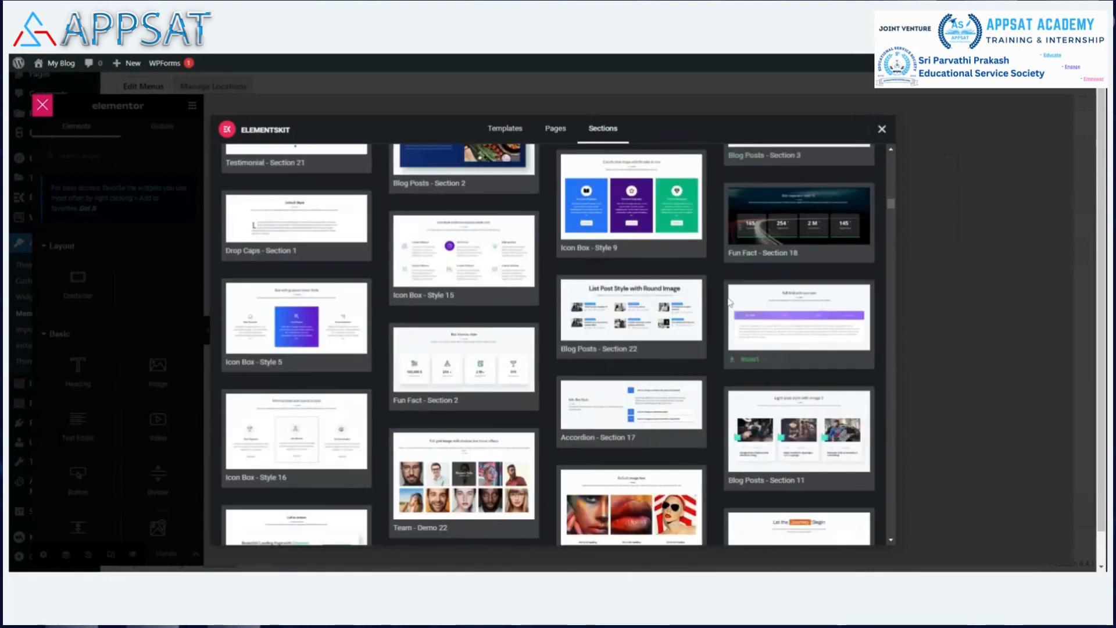
scroll(730, 303, down, 3)
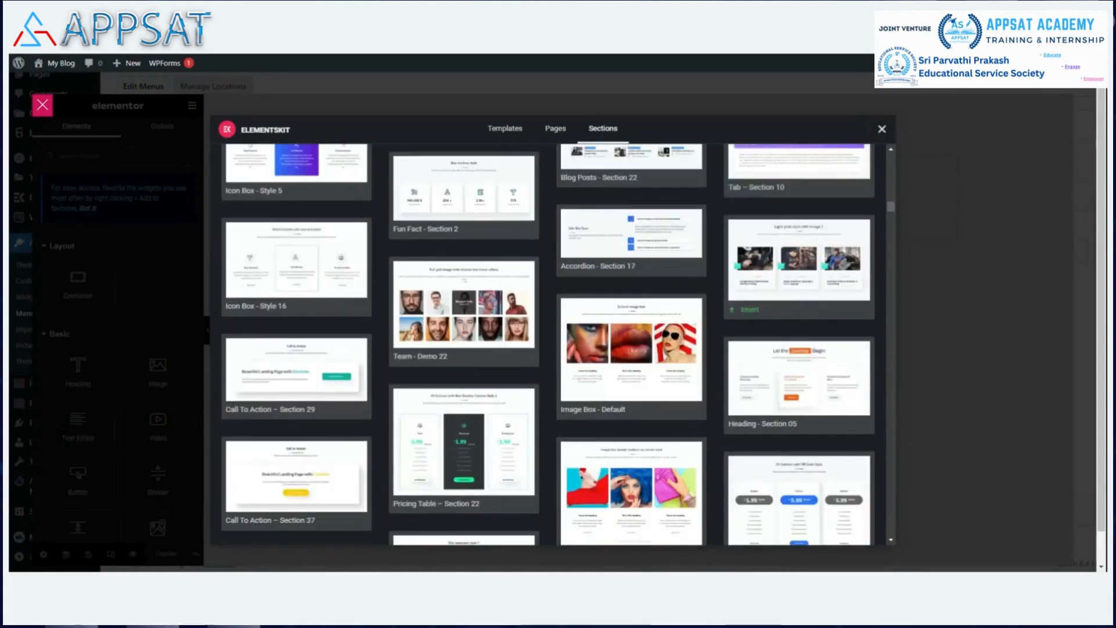
scroll(731, 303, down, 3)
scroll(729, 301, down, 2)
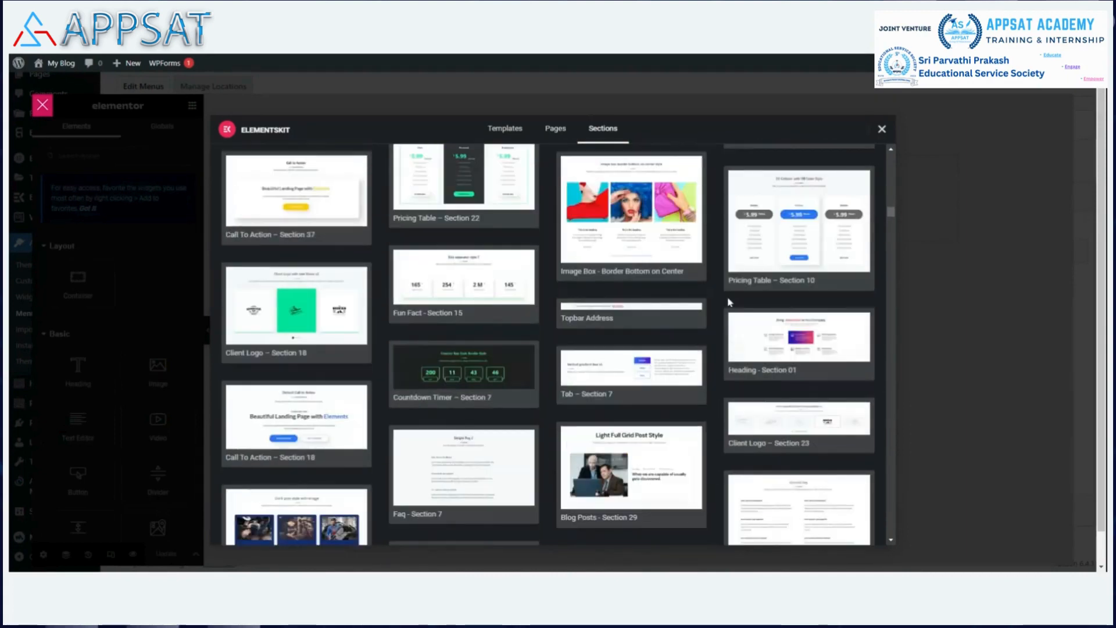
scroll(730, 301, down, 3)
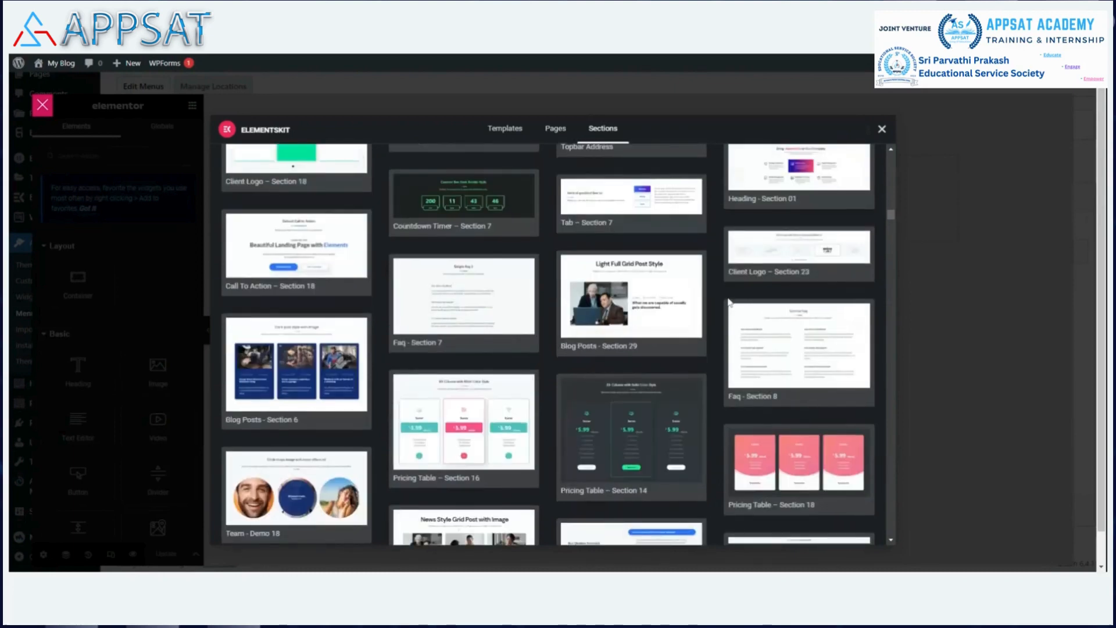
scroll(730, 301, down, 3)
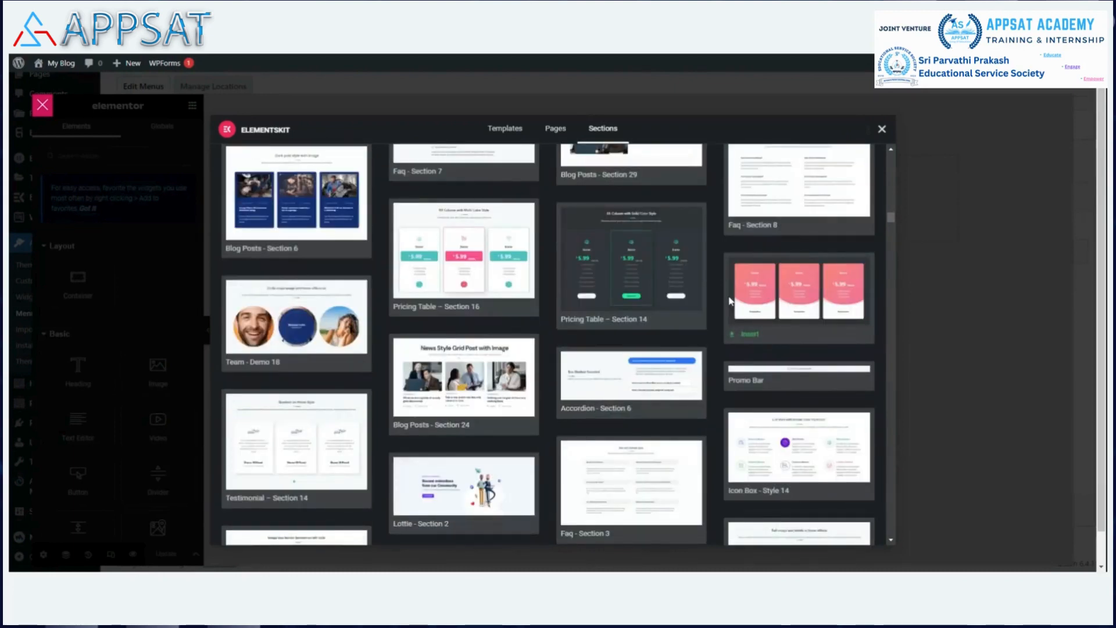
scroll(730, 302, down, 15)
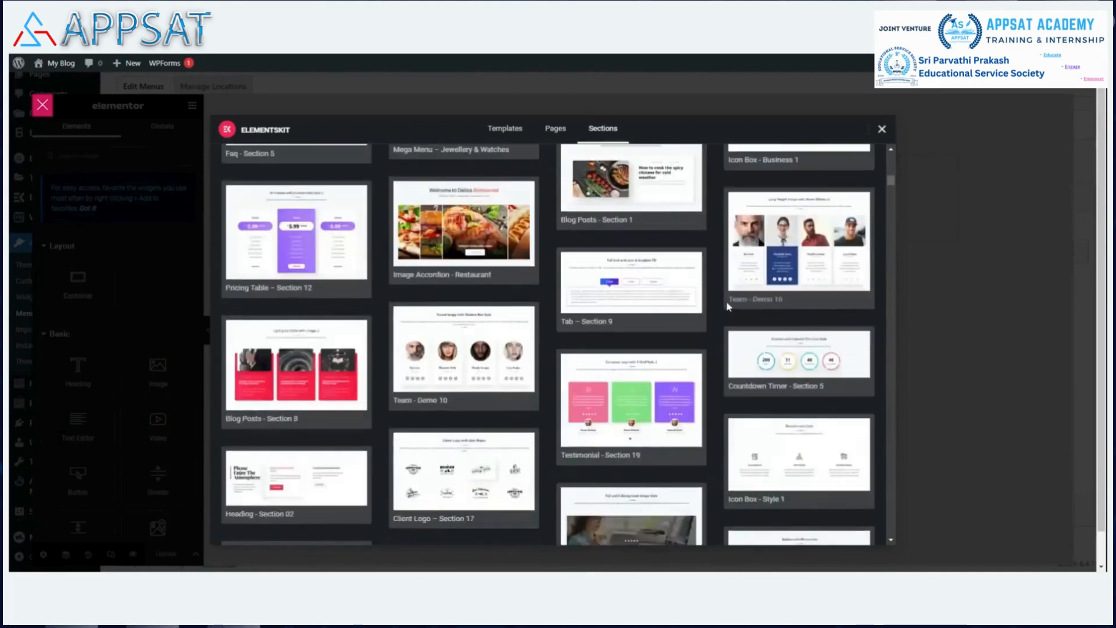
scroll(728, 307, down, 5)
scroll(729, 307, up, 5)
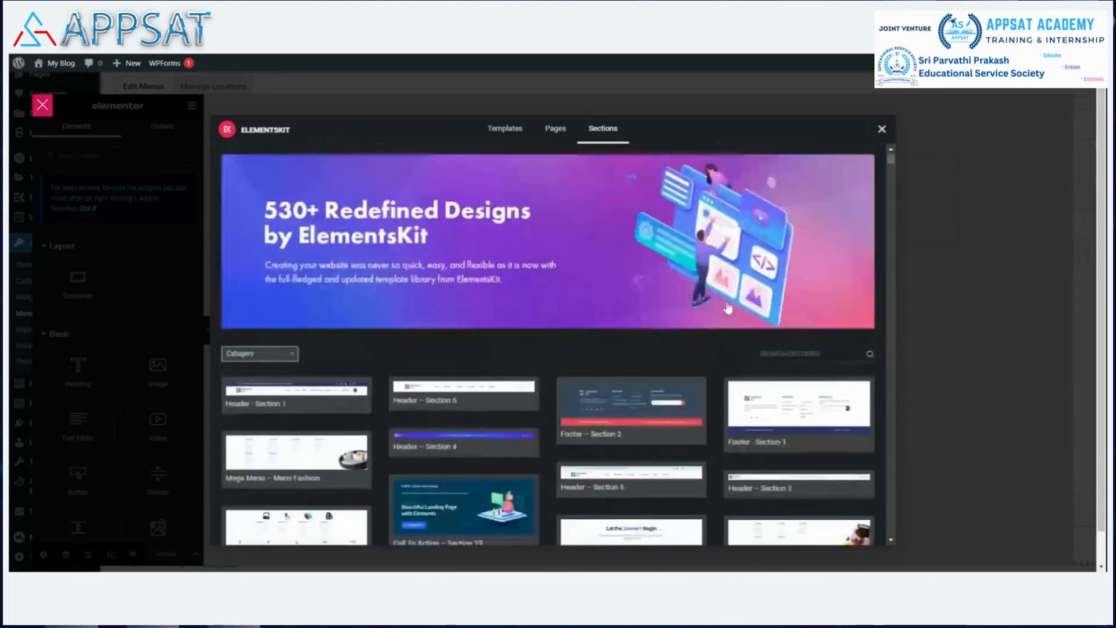
scroll(728, 307, down, 4)
scroll(731, 321, down, 2)
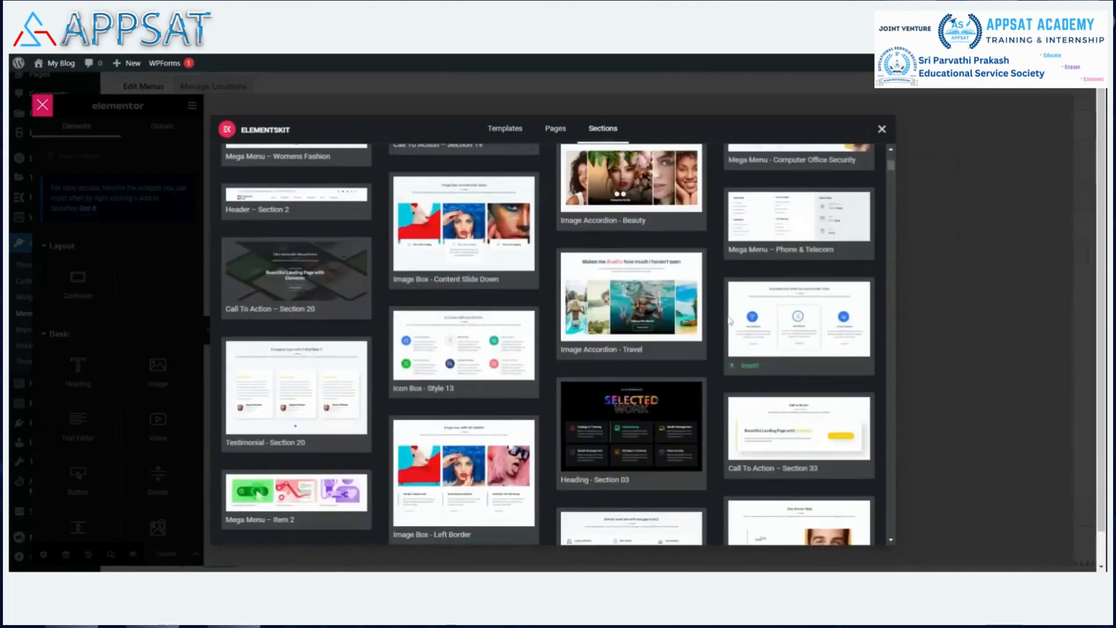
scroll(725, 316, down, 4)
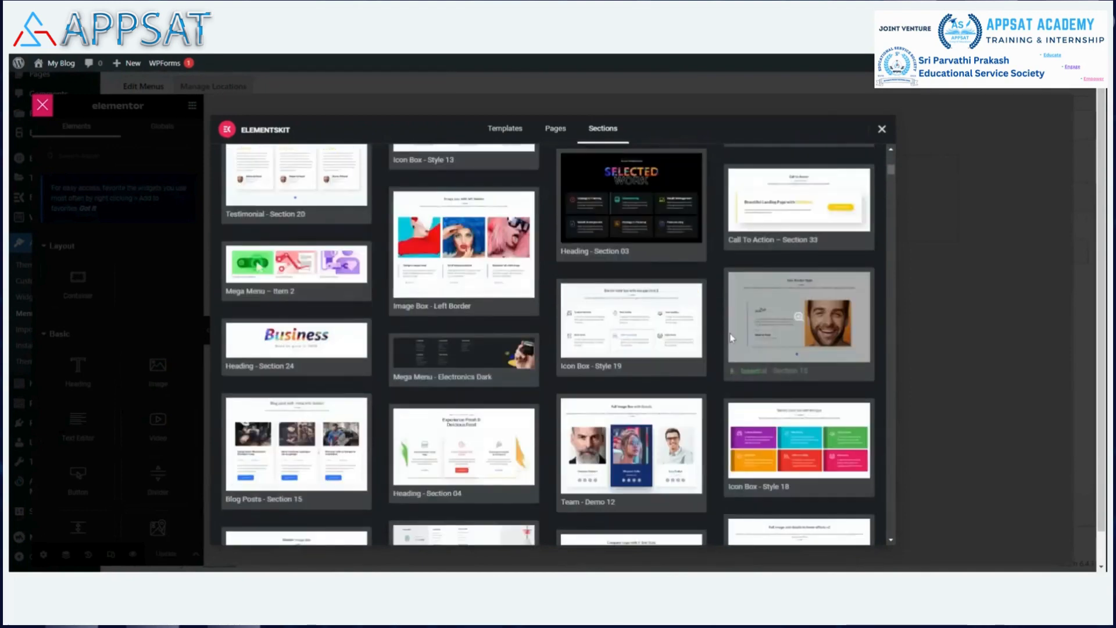
scroll(727, 323, down, 4)
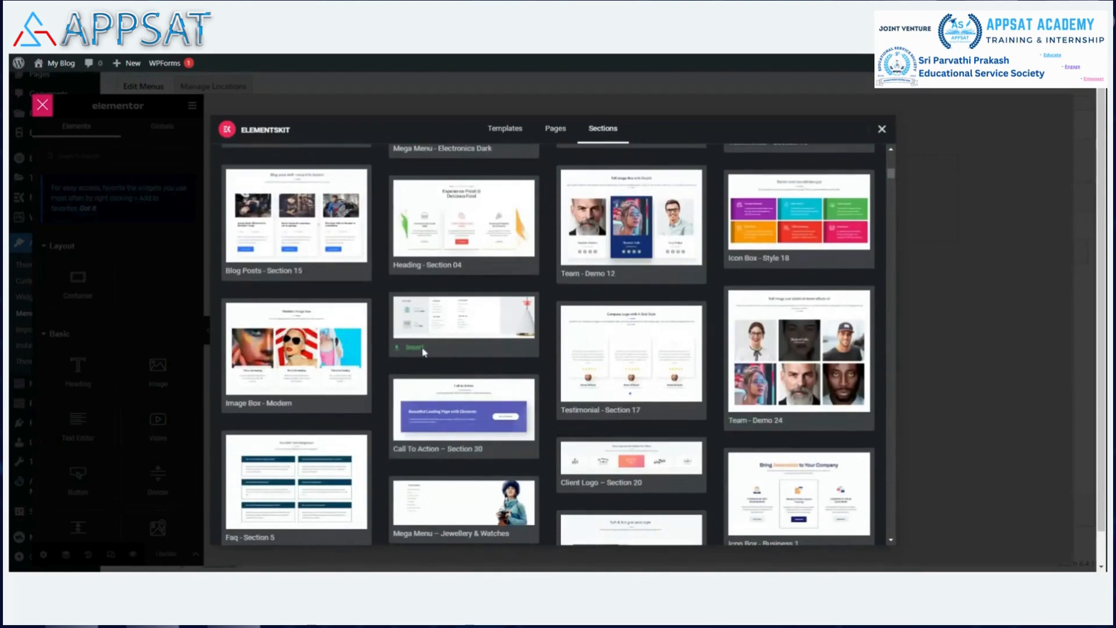
click(422, 350)
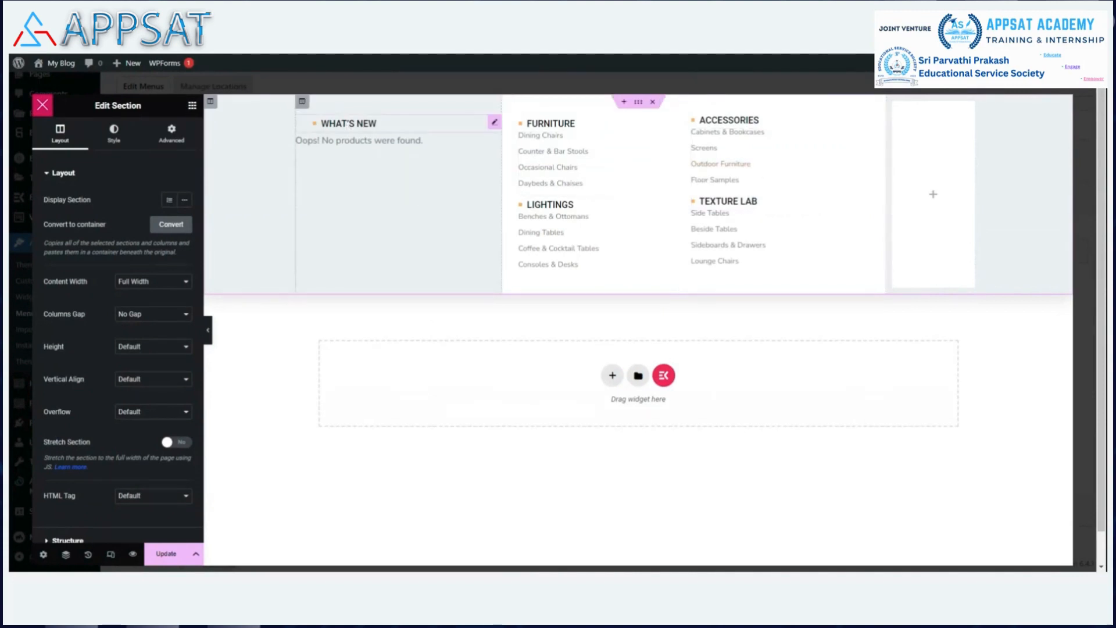
Open the settings of the What's New heading widget.
click(495, 123)
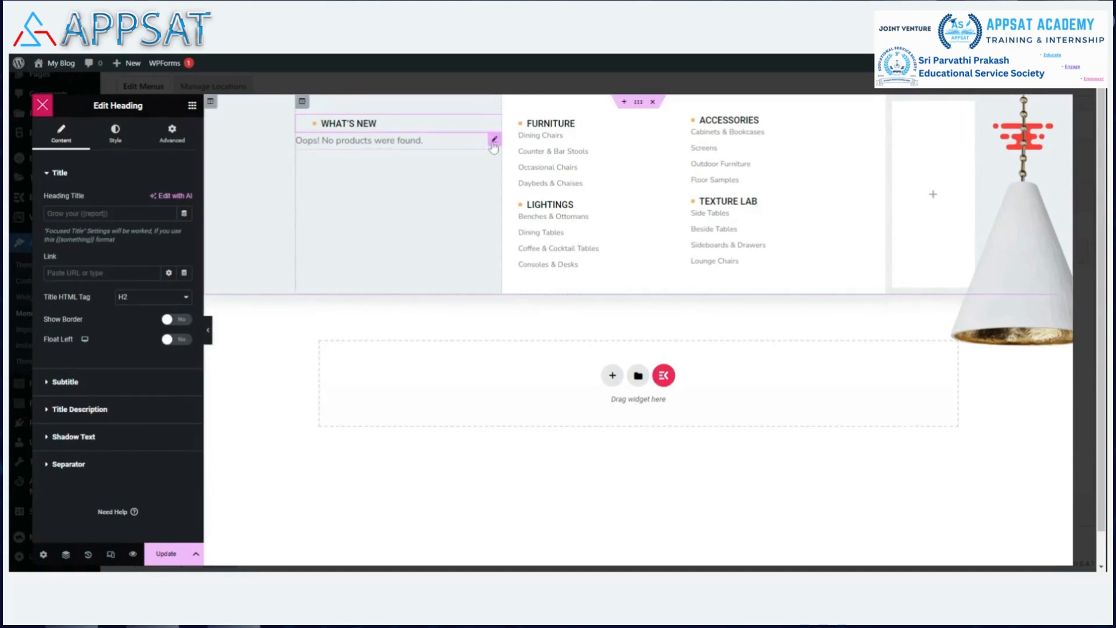
Inspect the empty Woo Product List under What's New, then delete it.
click(494, 143)
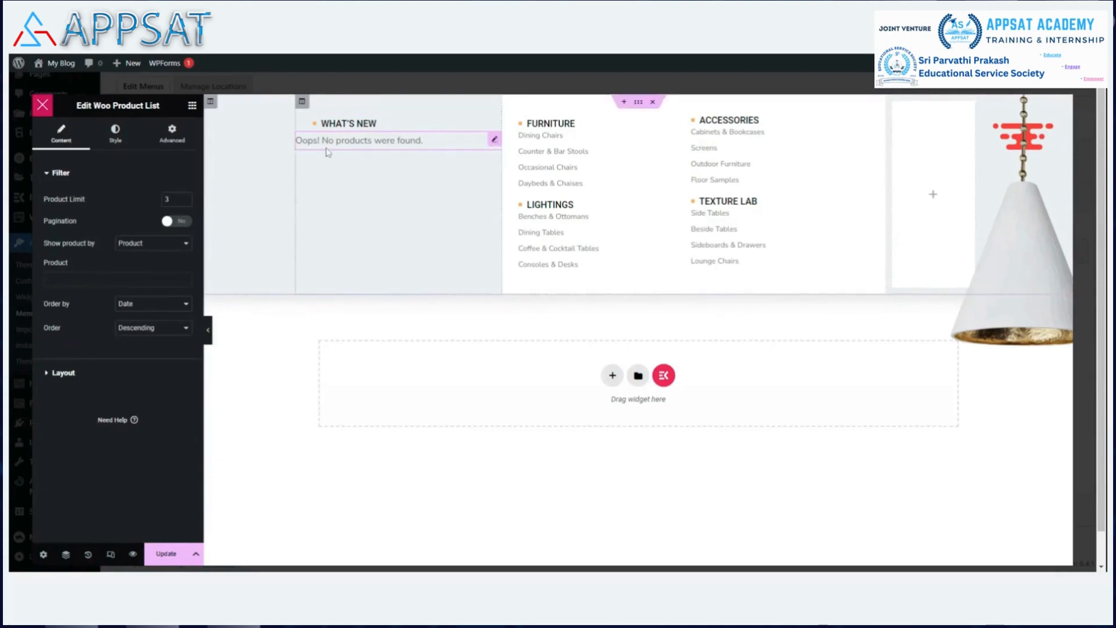
click(50, 379)
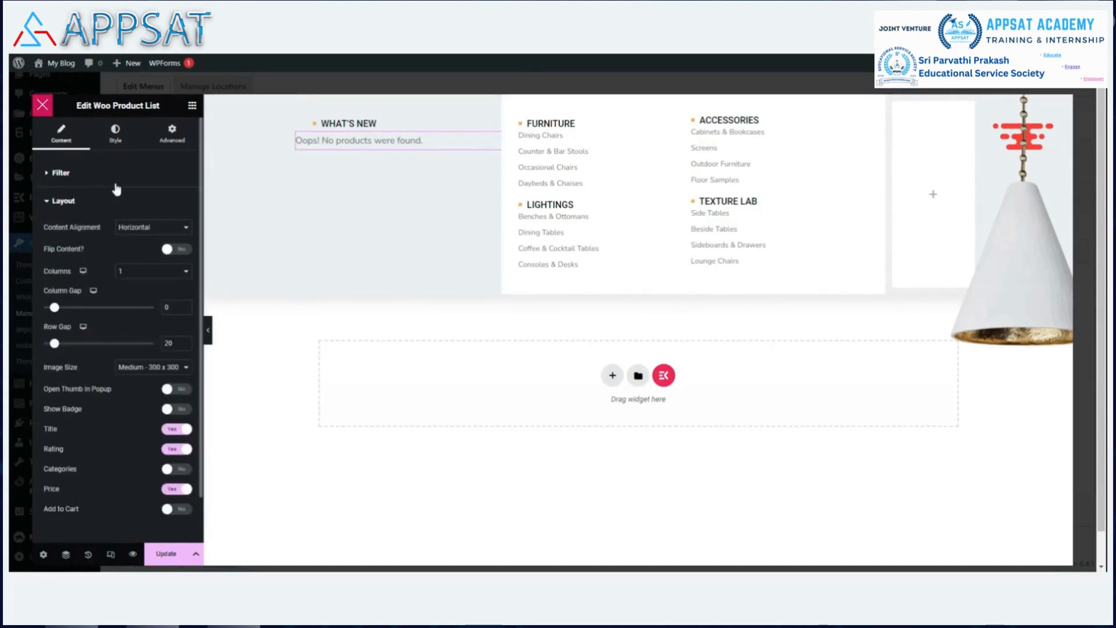
click(53, 179)
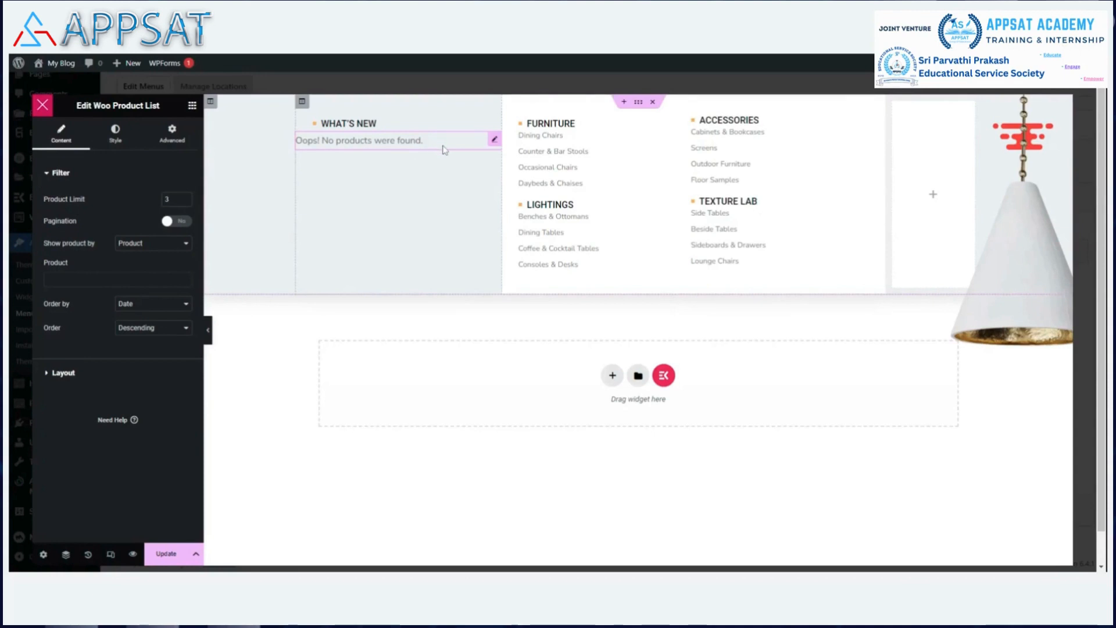
right_click(492, 145)
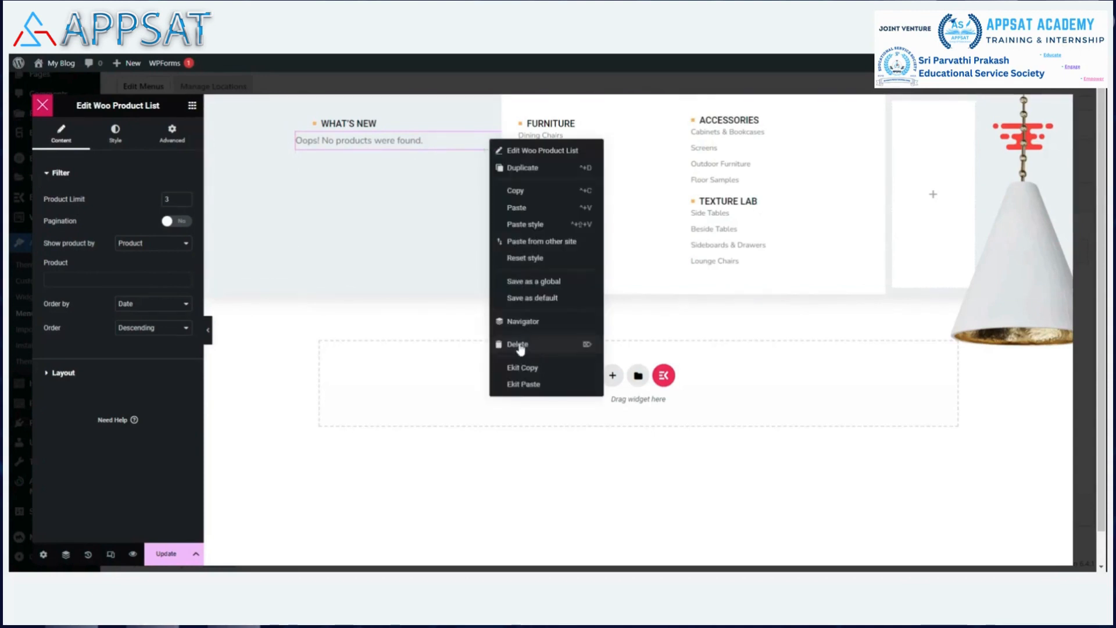
key(Delete)
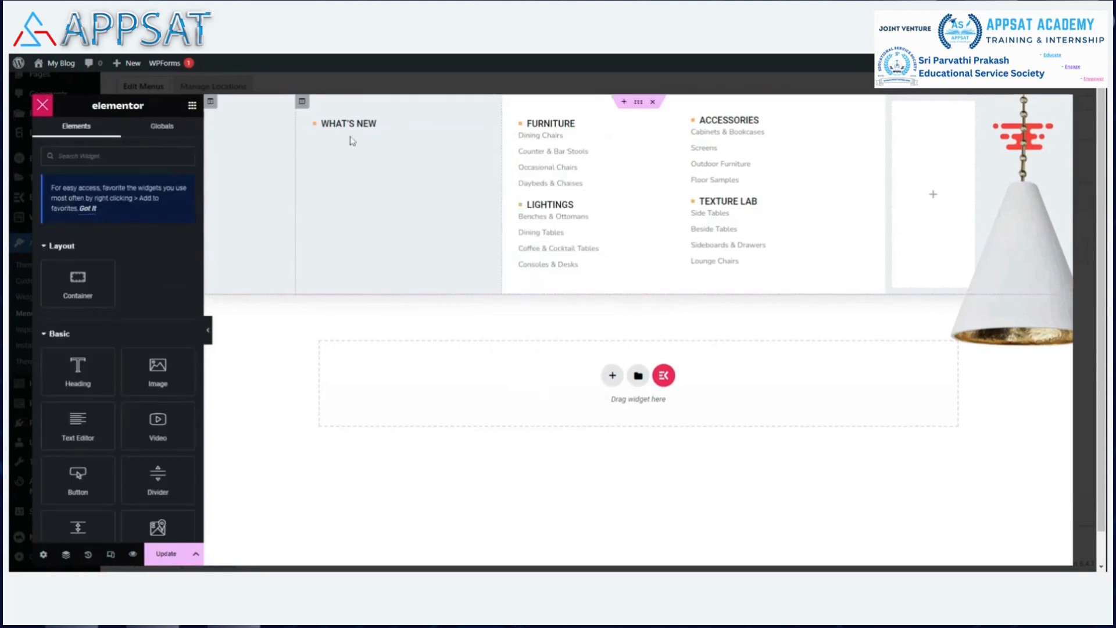
Retitle the What's New heading to 'Global Stranded {IT Services}', fixing the misspelling.
click(495, 122)
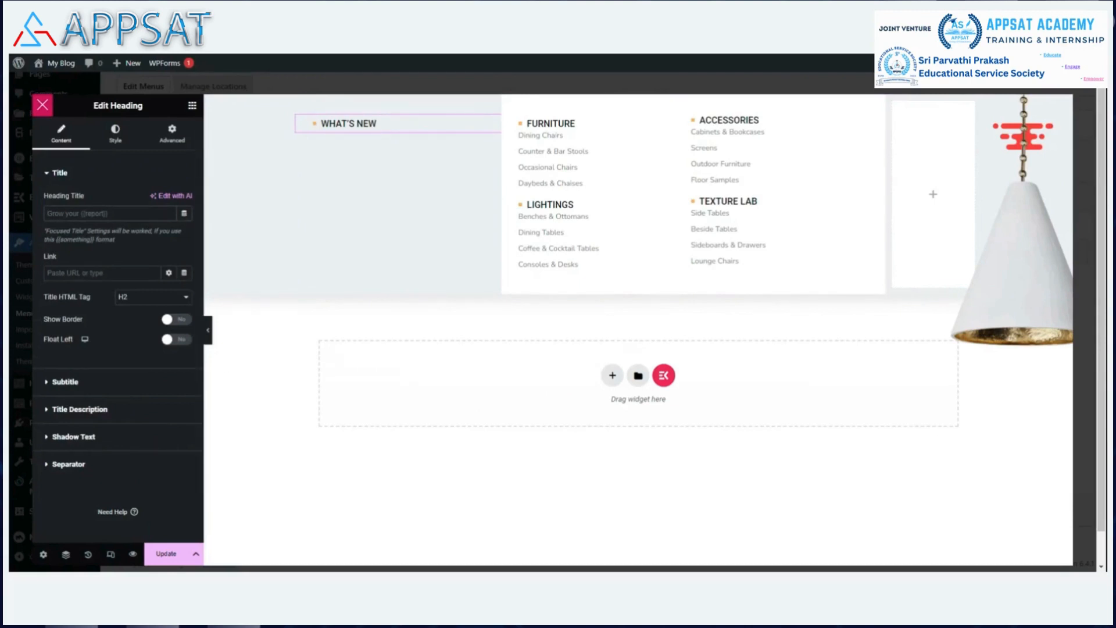
text(Global S)
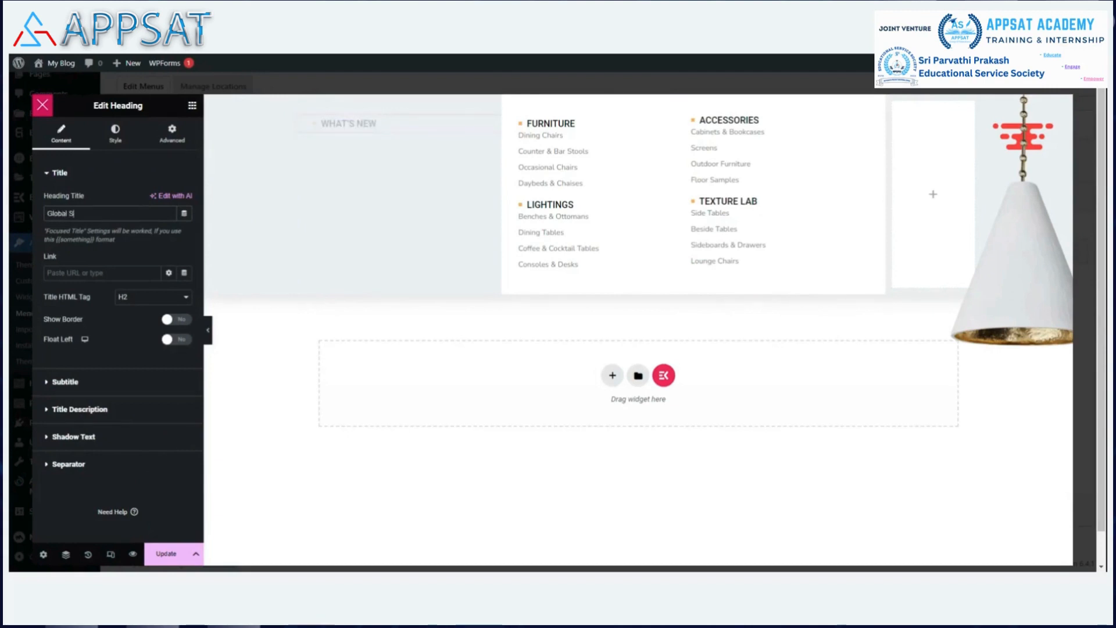
text(tanderd)
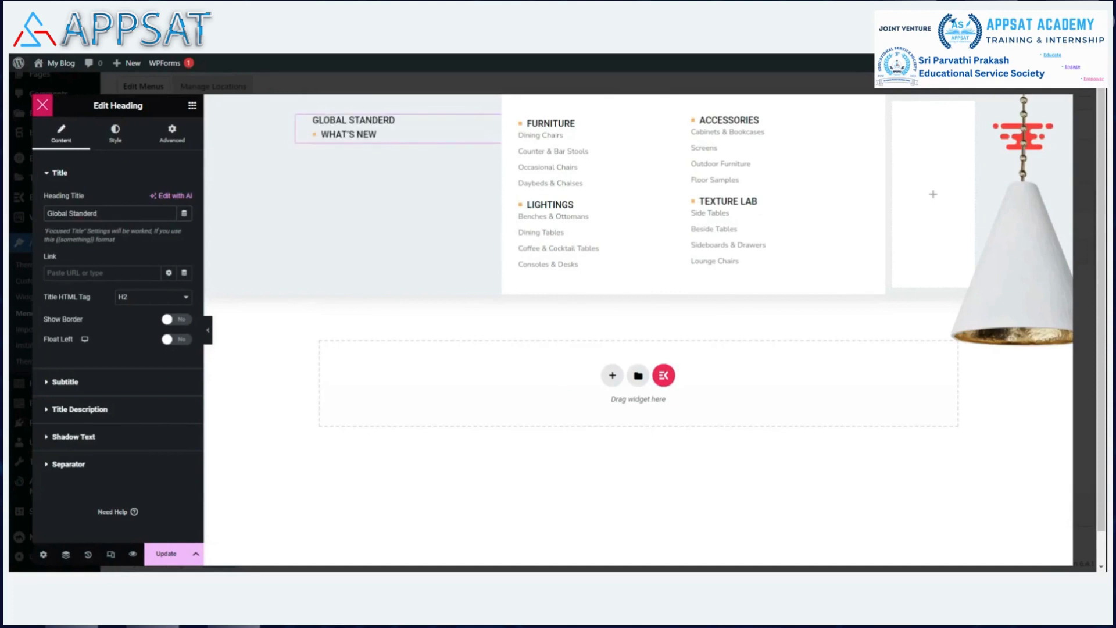
right_click(89, 214)
click(111, 223)
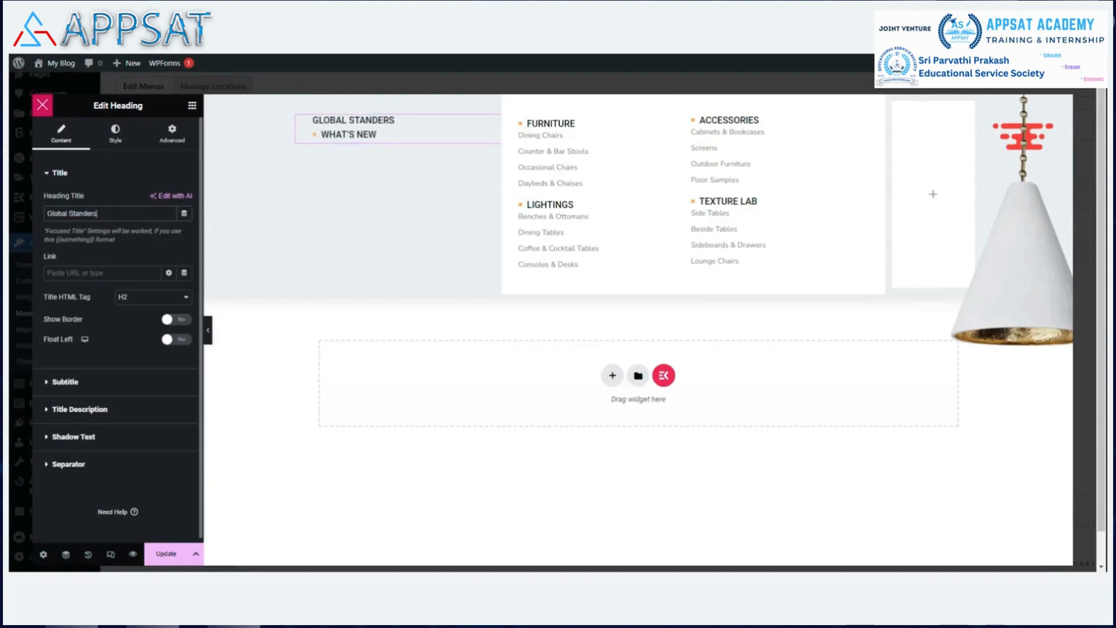
key(BackSpace)
key(BackSpace)
text(rd)
double_click(86, 214)
text(Stranded)
text({)
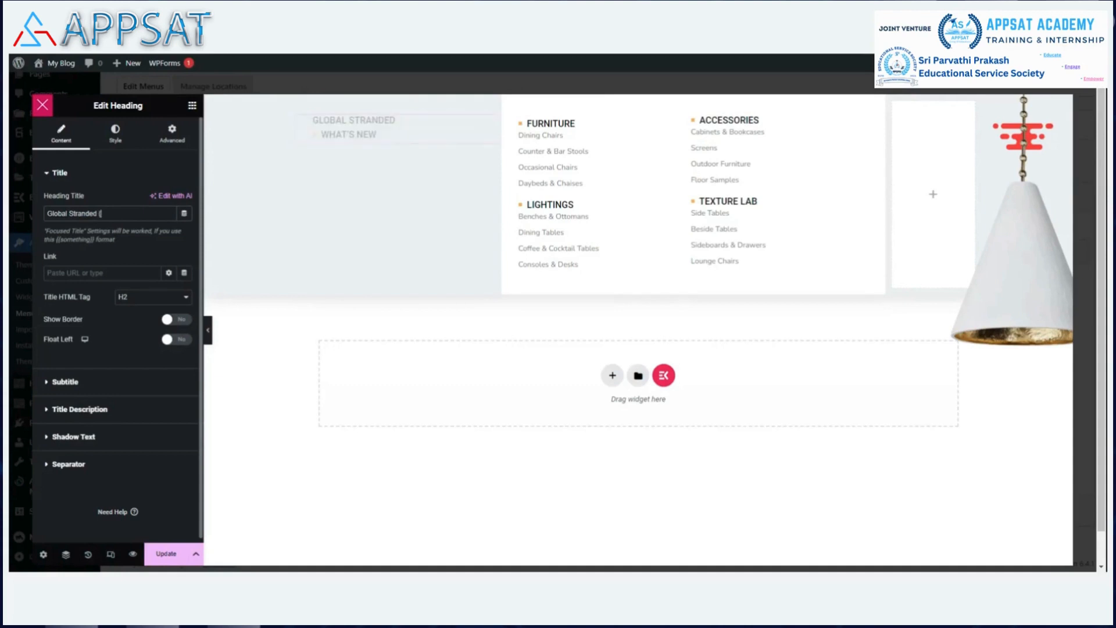
text(I)
text(T)
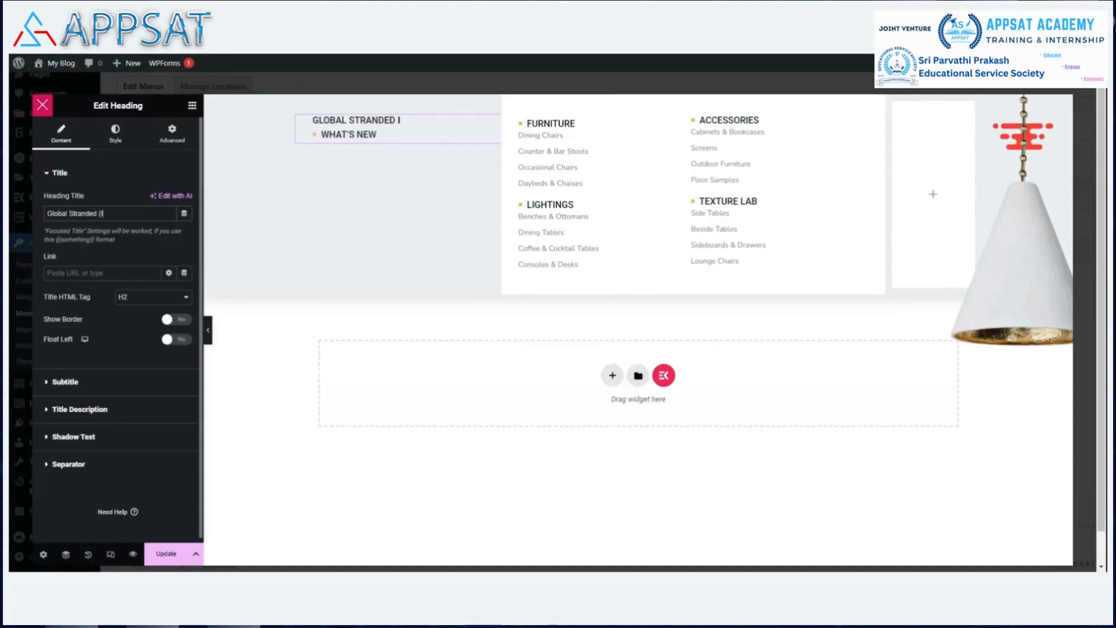
text( Services)
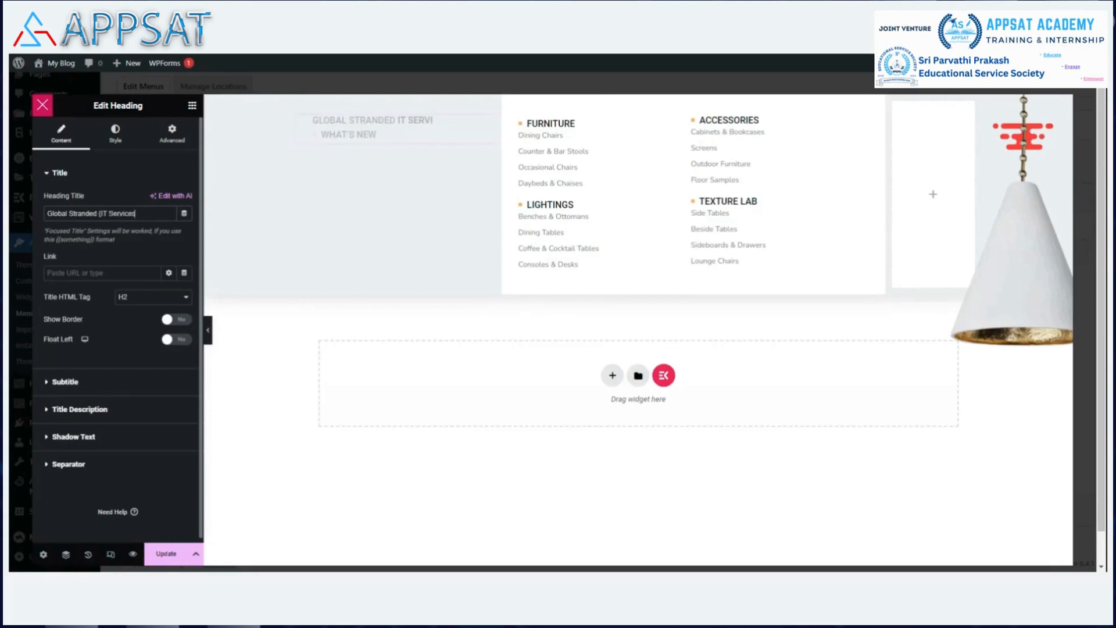
text(})
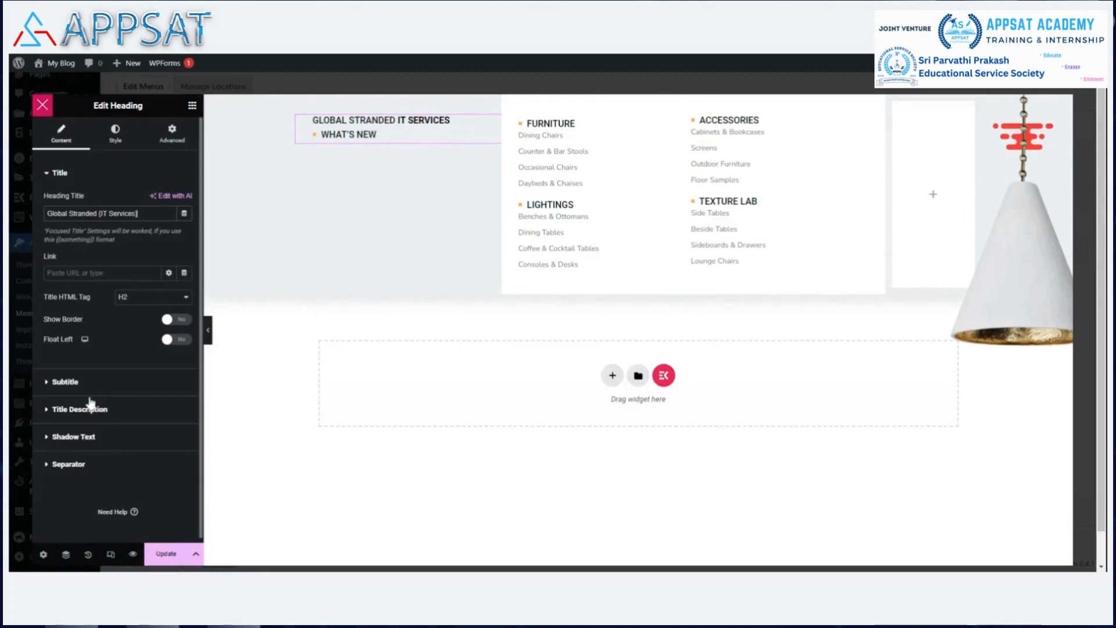
click(61, 409)
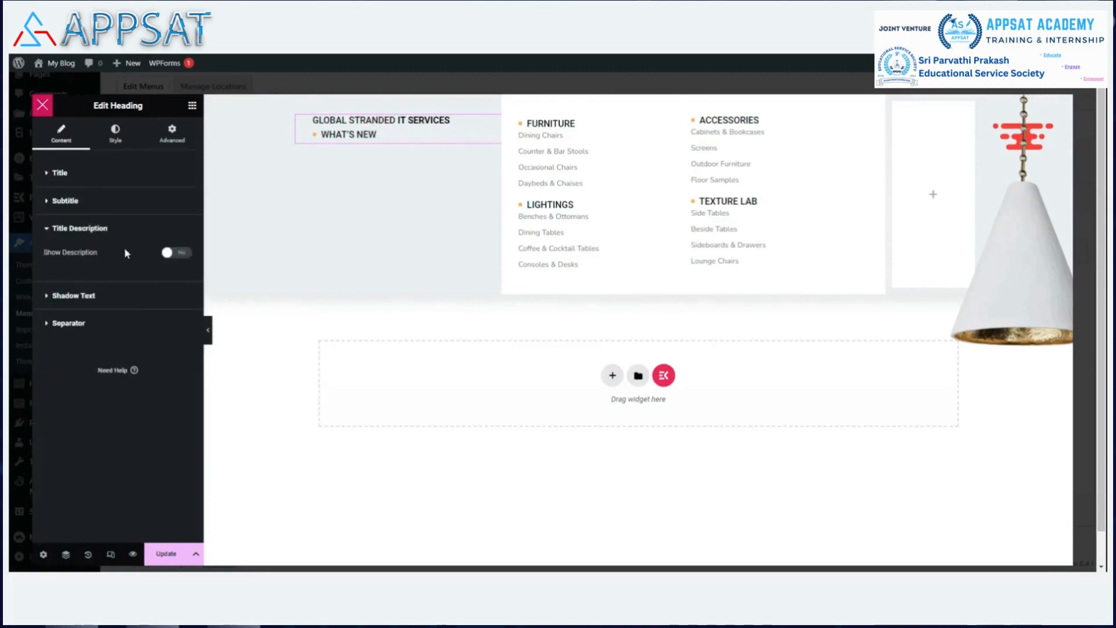
Browse the heading's text shadow and separator options, then return to the title settings.
click(51, 298)
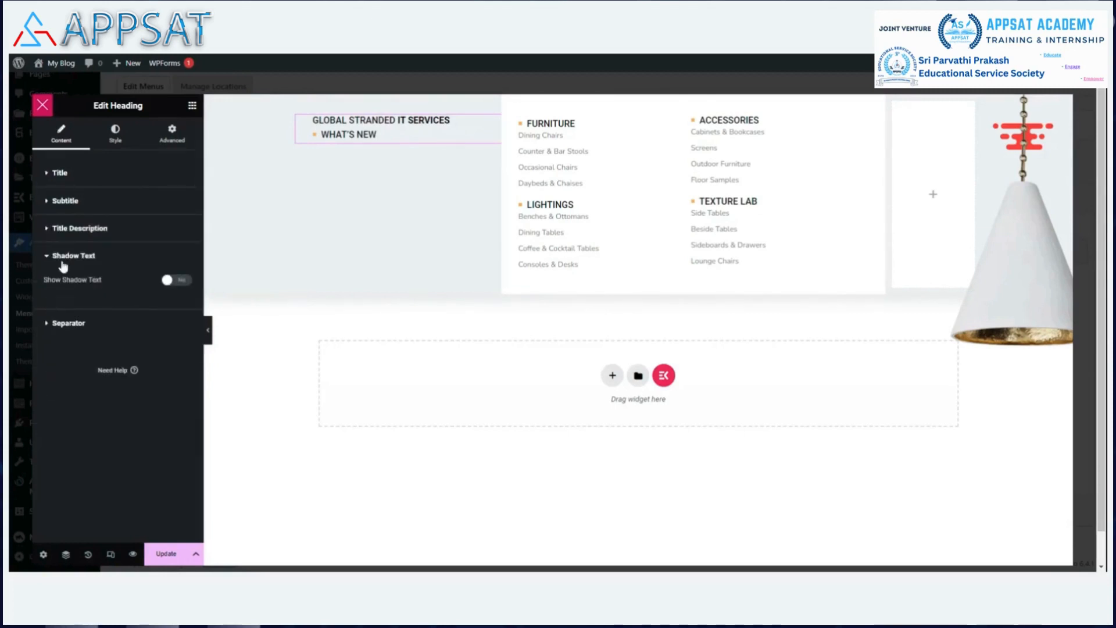
double_click(48, 333)
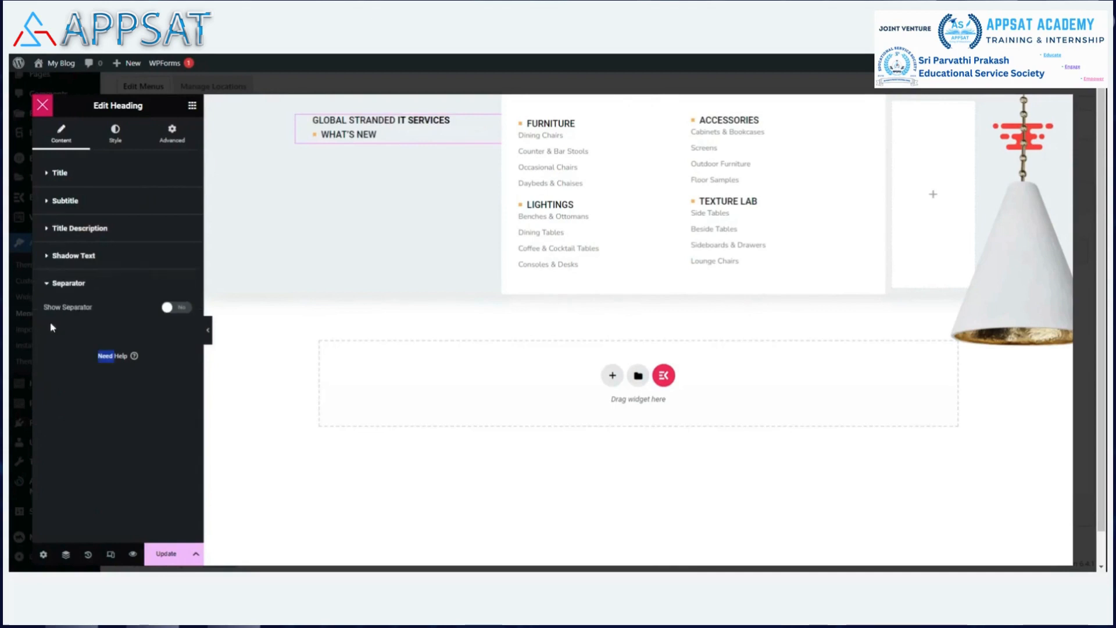
click(48, 181)
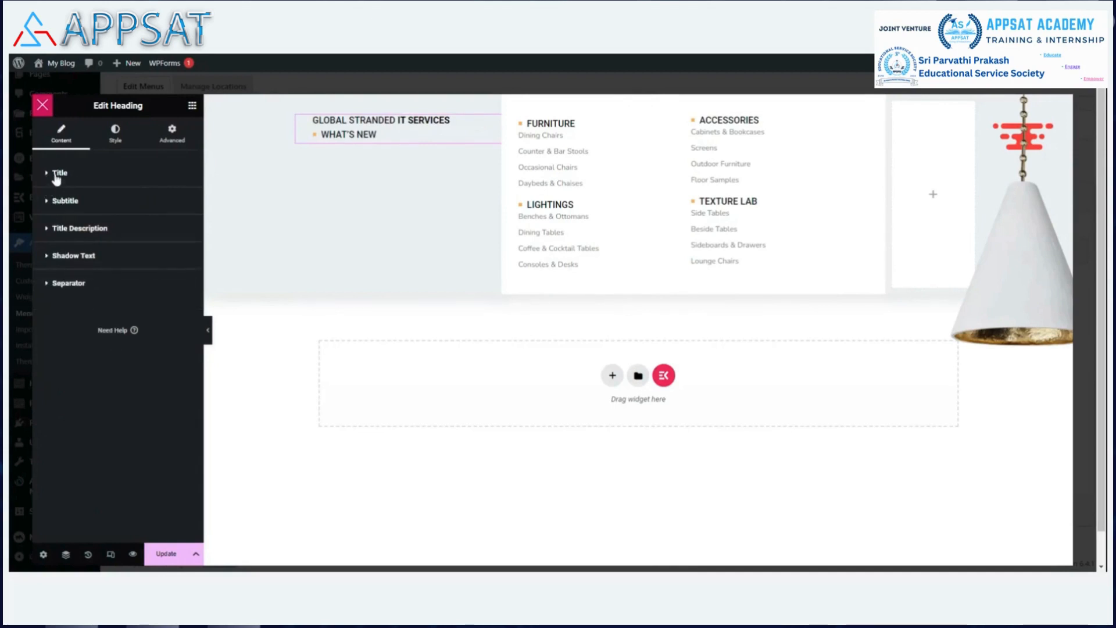
drag(377, 127, 380, 135)
click(47, 174)
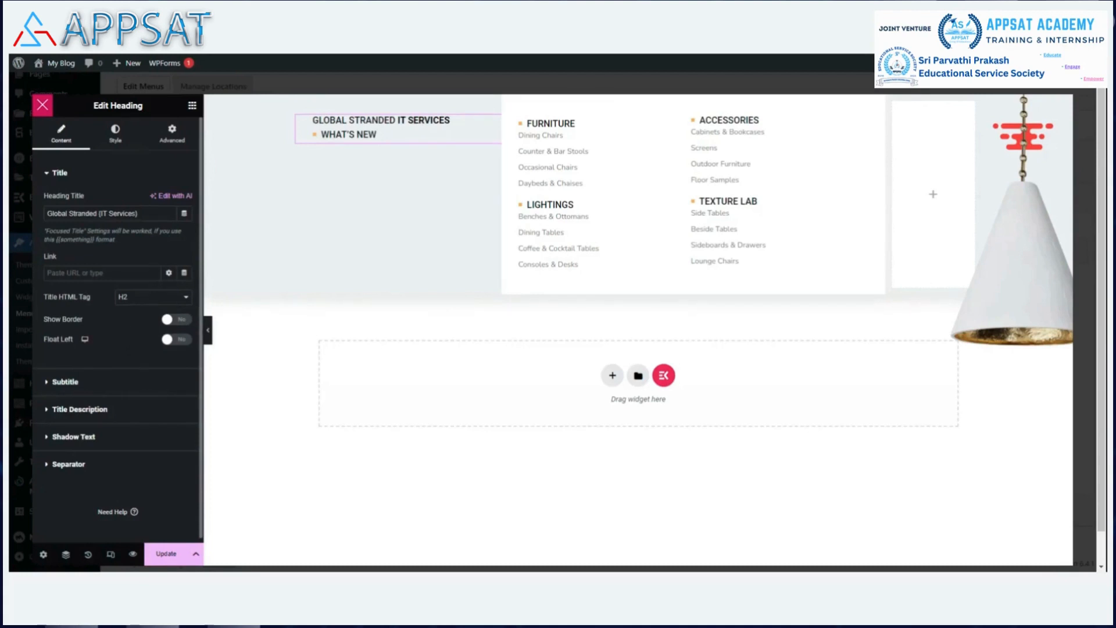
Clear the What's New subtitle and update the page.
click(51, 382)
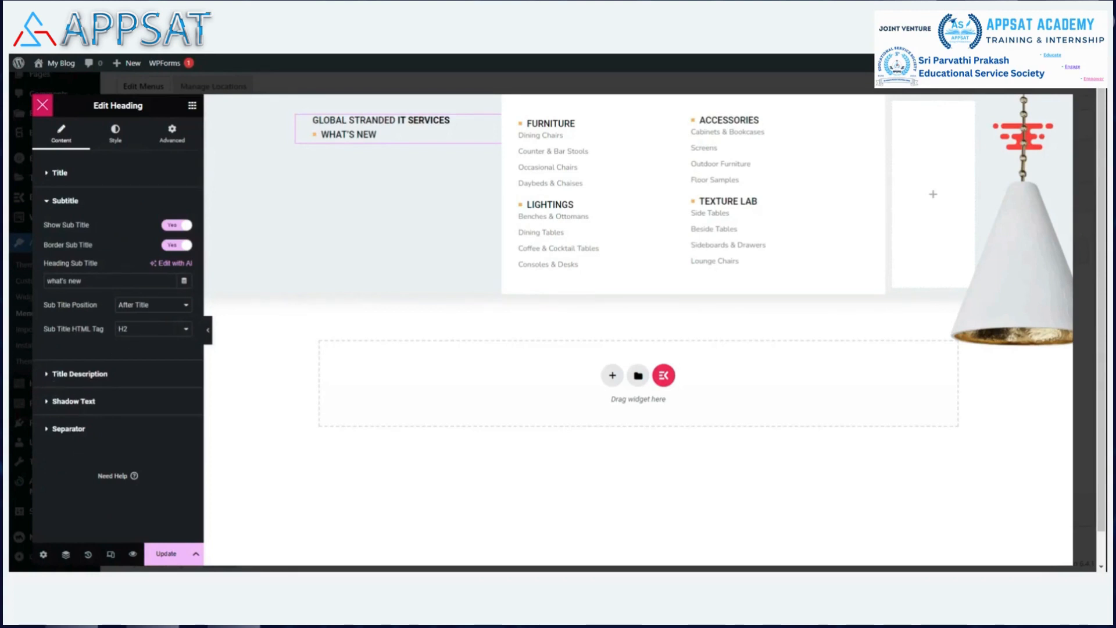
key(BackSpace)
key(BackSpace)
key(BackSpace)
key(BackSpace)
key(BackSpace)
key(BackSpace)
key(BackSpace)
key(BackSpace)
key(BackSpace)
key(BackSpace)
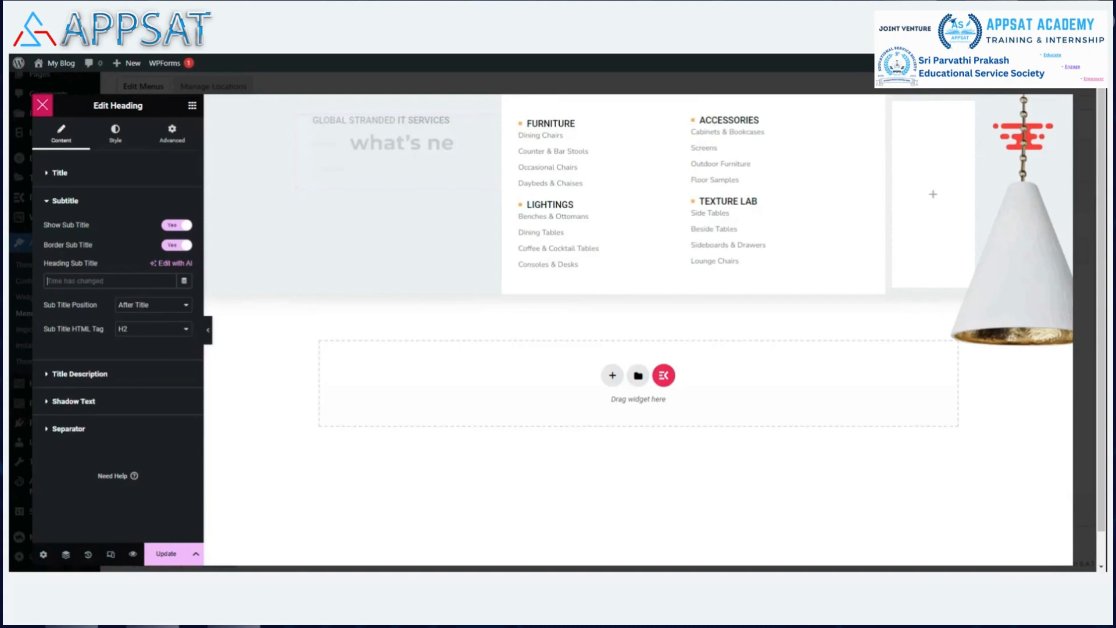
click(162, 554)
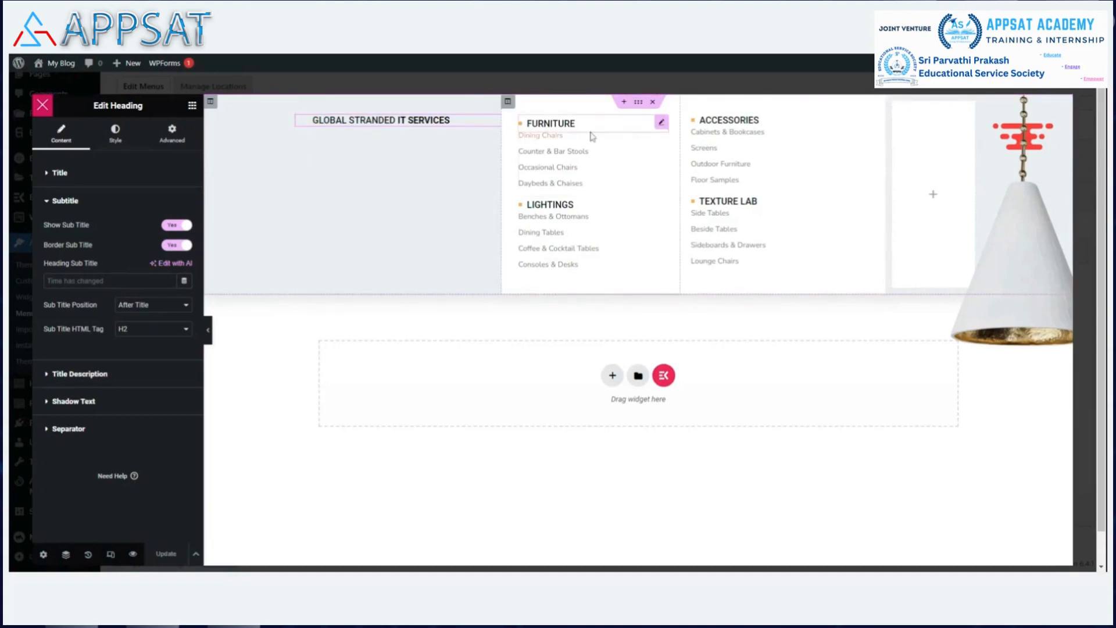
Edit the brace characters in the Global Stranded heading's title text.
click(660, 125)
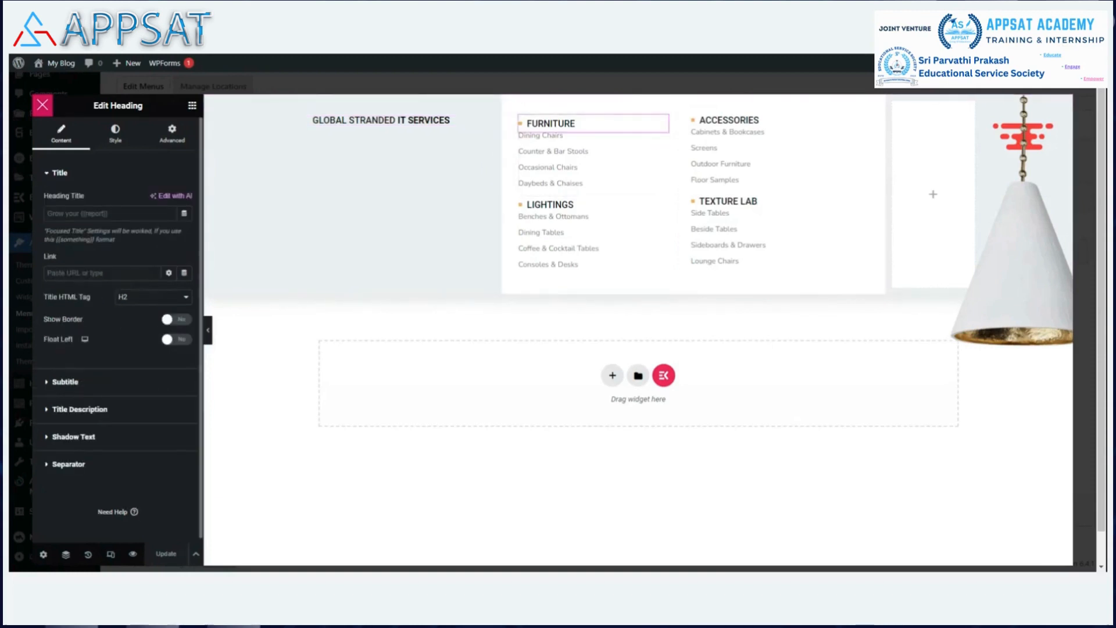
click(495, 124)
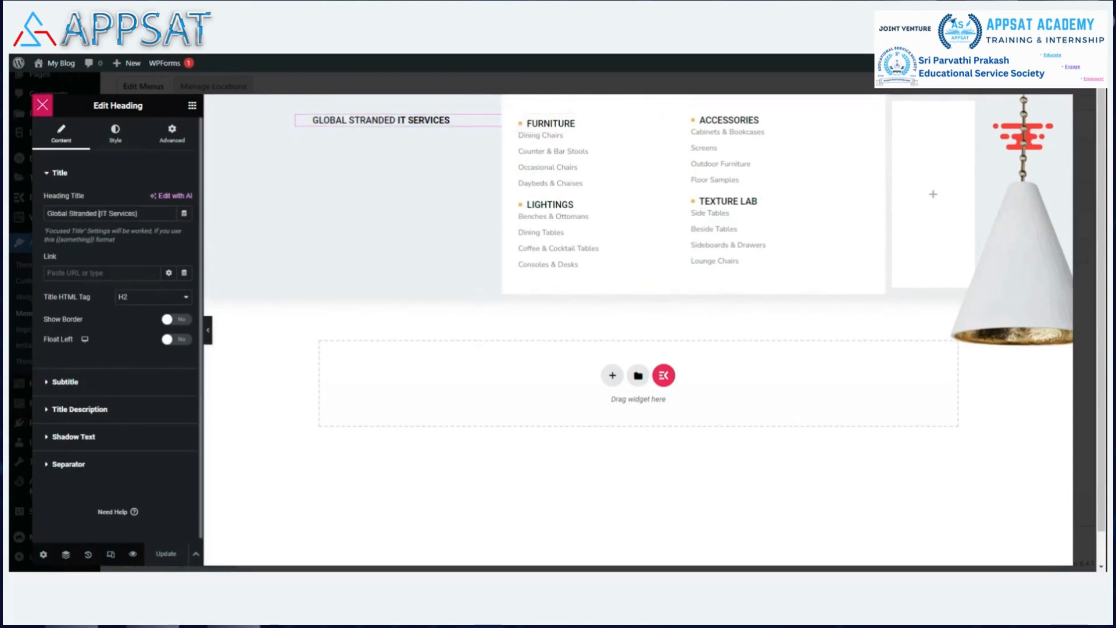
key(shift+Right)
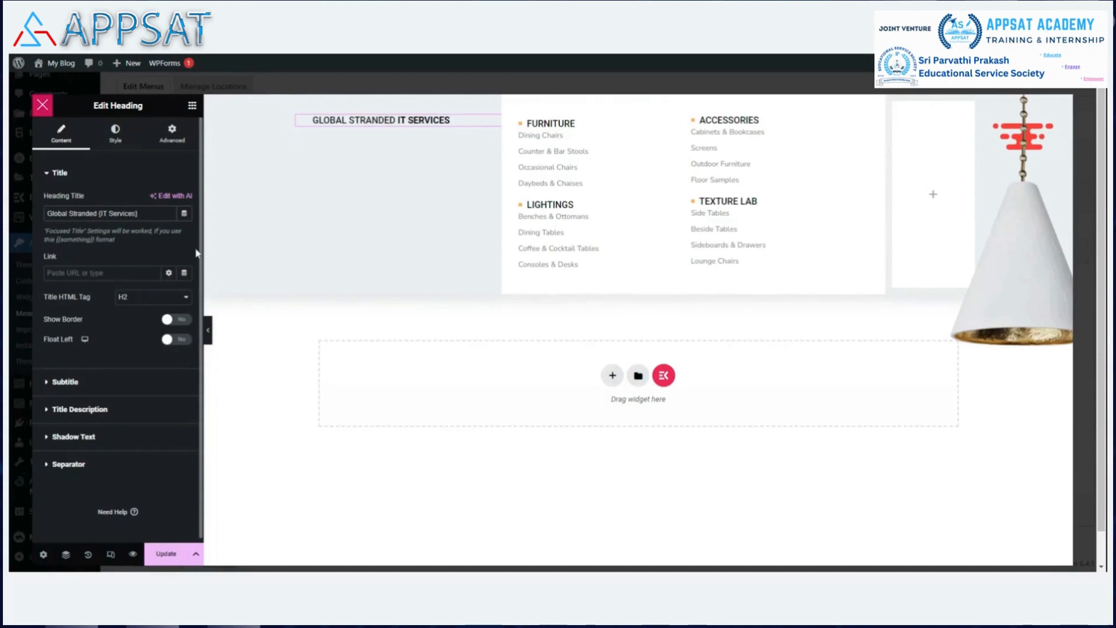
text(})
text({)
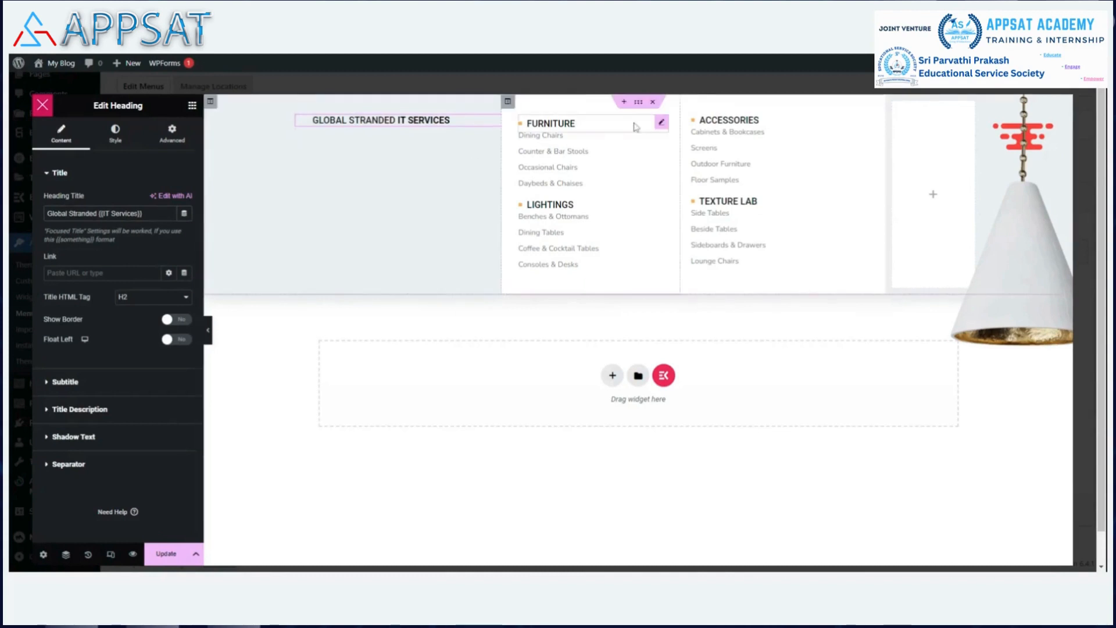
Rename the Furniture heading's title to IT Service.
click(661, 123)
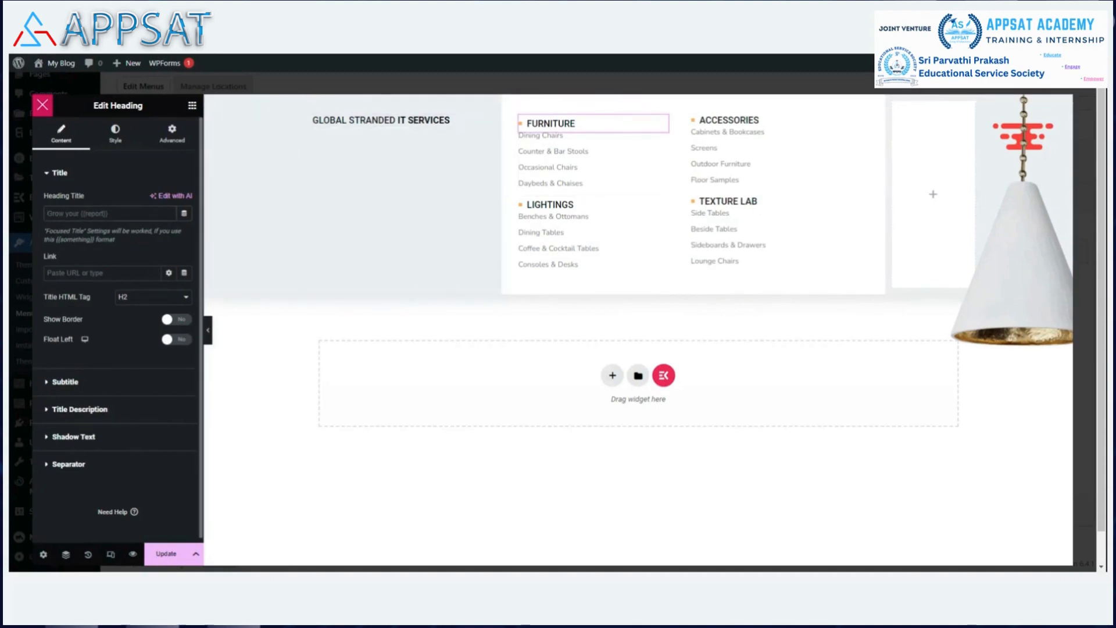
text(ItService)
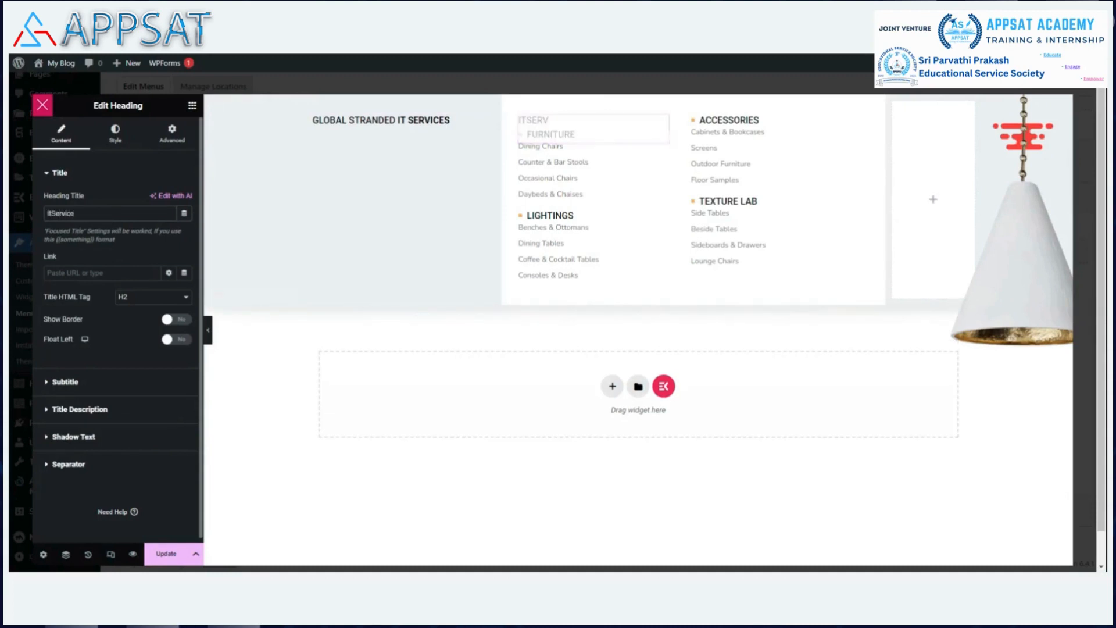
double_click(62, 213)
key(Left)
key(Right)
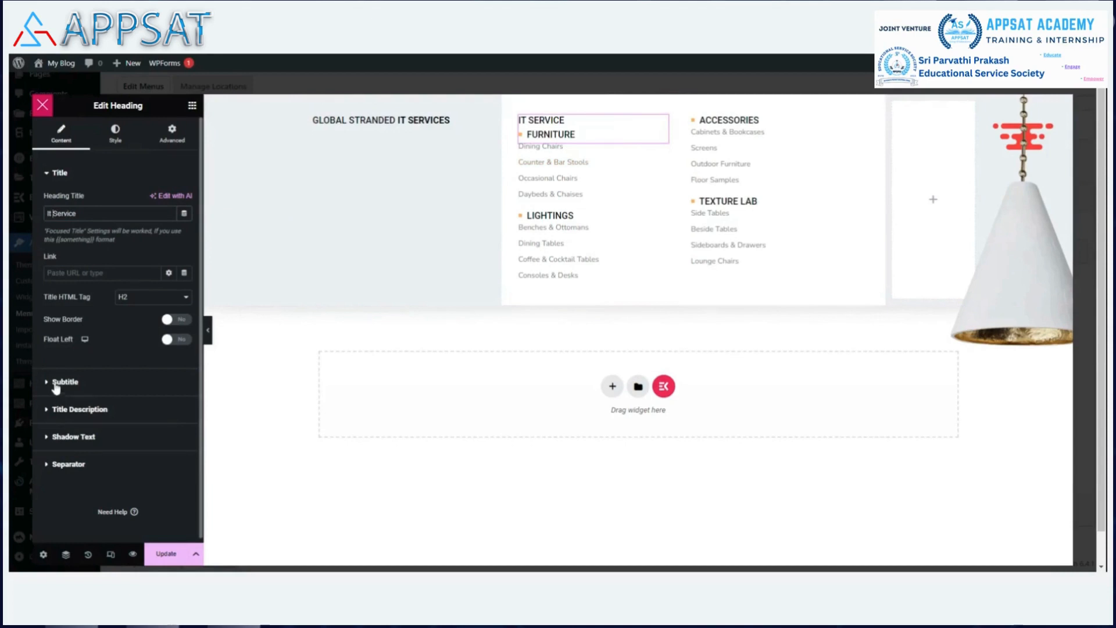
click(58, 408)
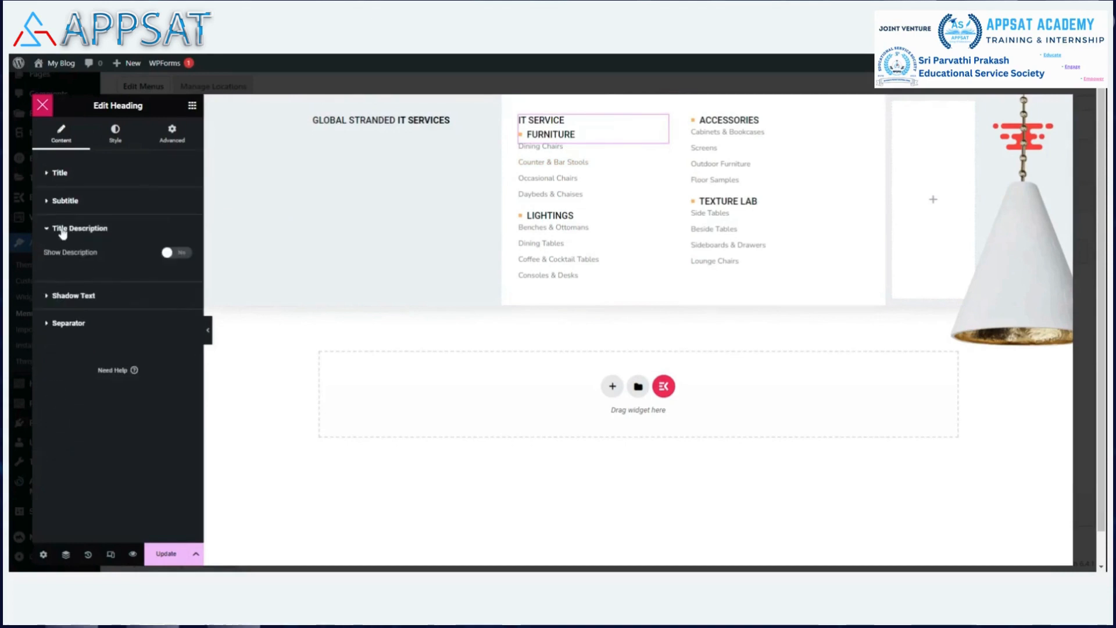
Clear the Furniture heading's subtitle.
click(56, 203)
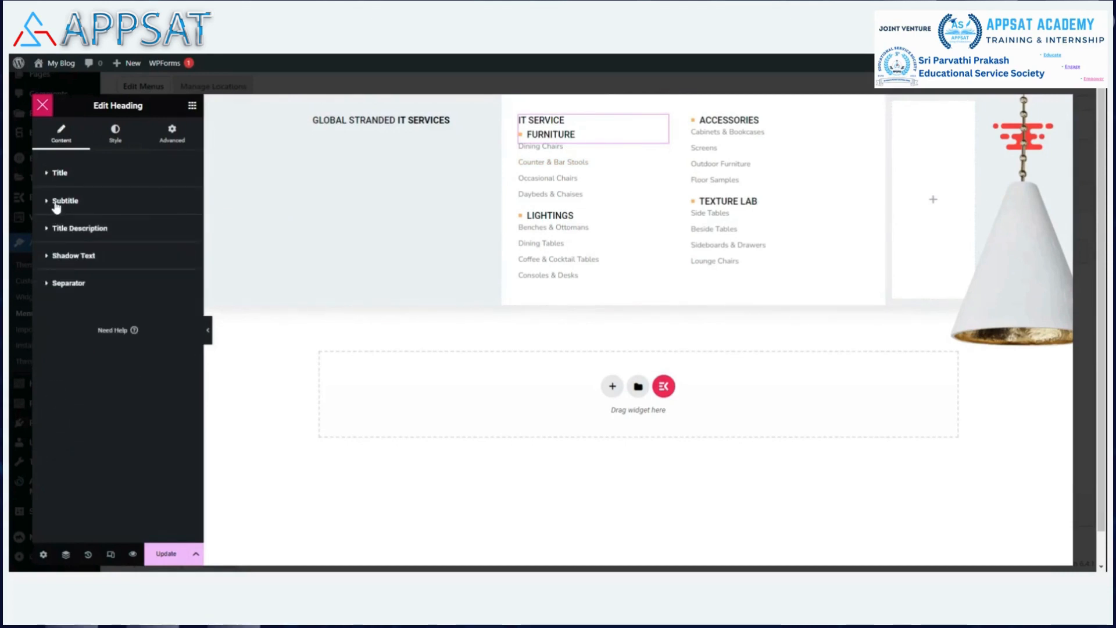
click(135, 284)
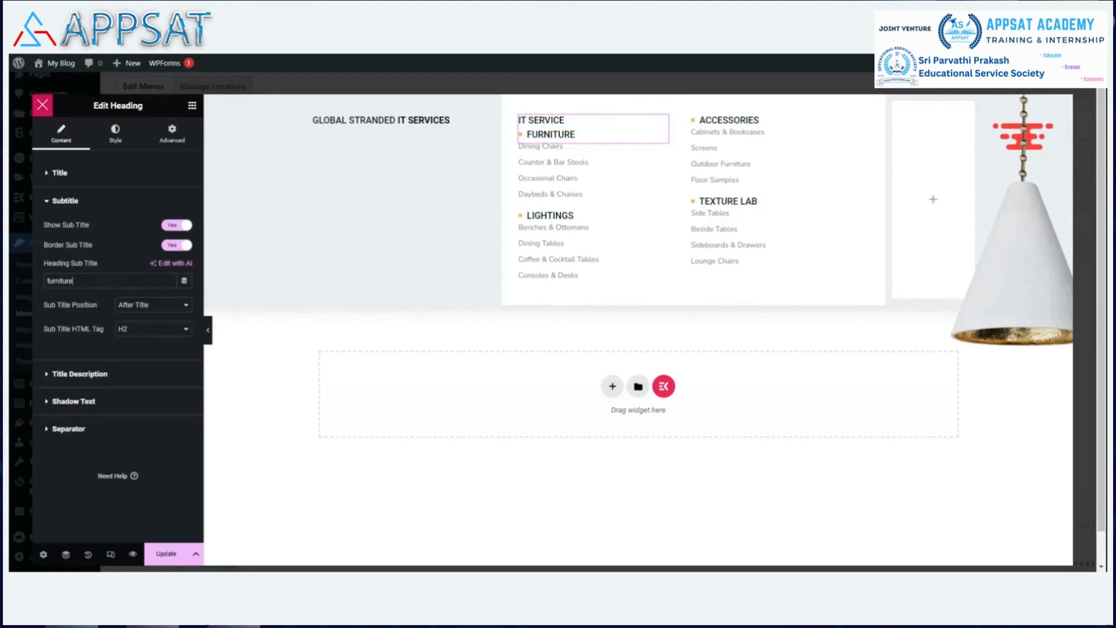
key(BackSpace)
key(BackSpace)
key(BackSpace)
key(BackSpace)
key(BackSpace)
key(BackSpace)
key(BackSpace)
key(BackSpace)
key(BackSpace)
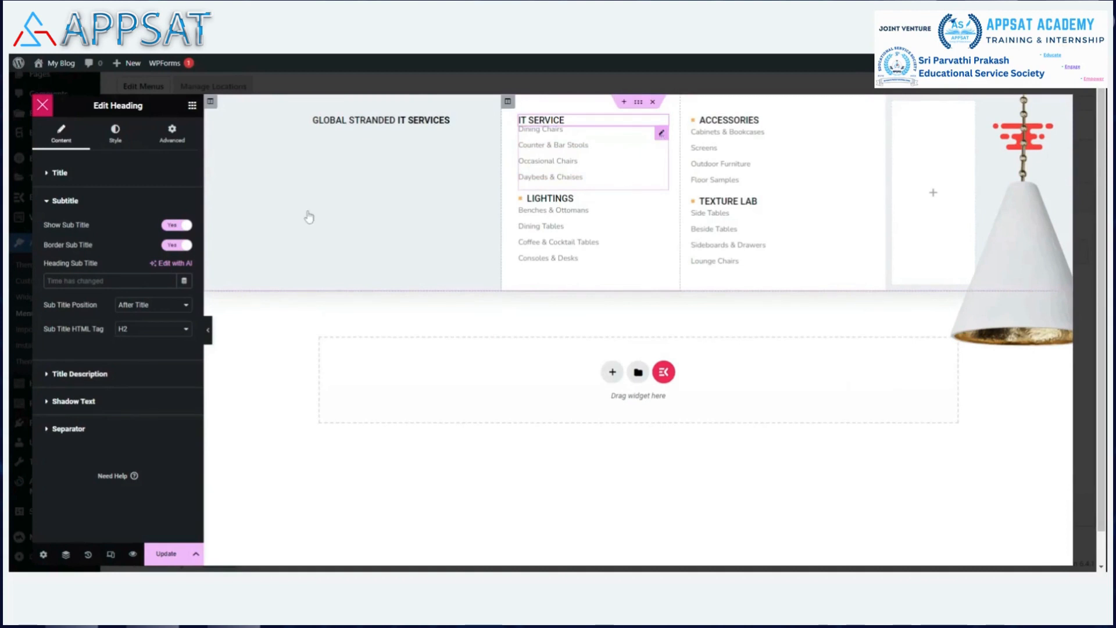
Rename the Dining Chairs list item to IT Service.
click(661, 134)
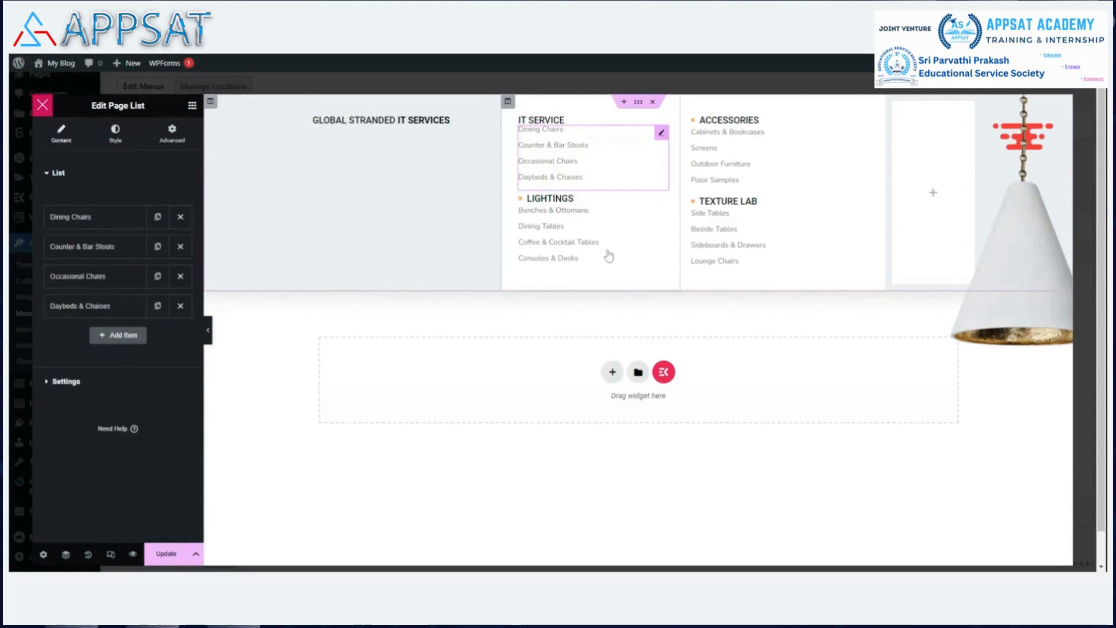
click(98, 222)
double_click(84, 258)
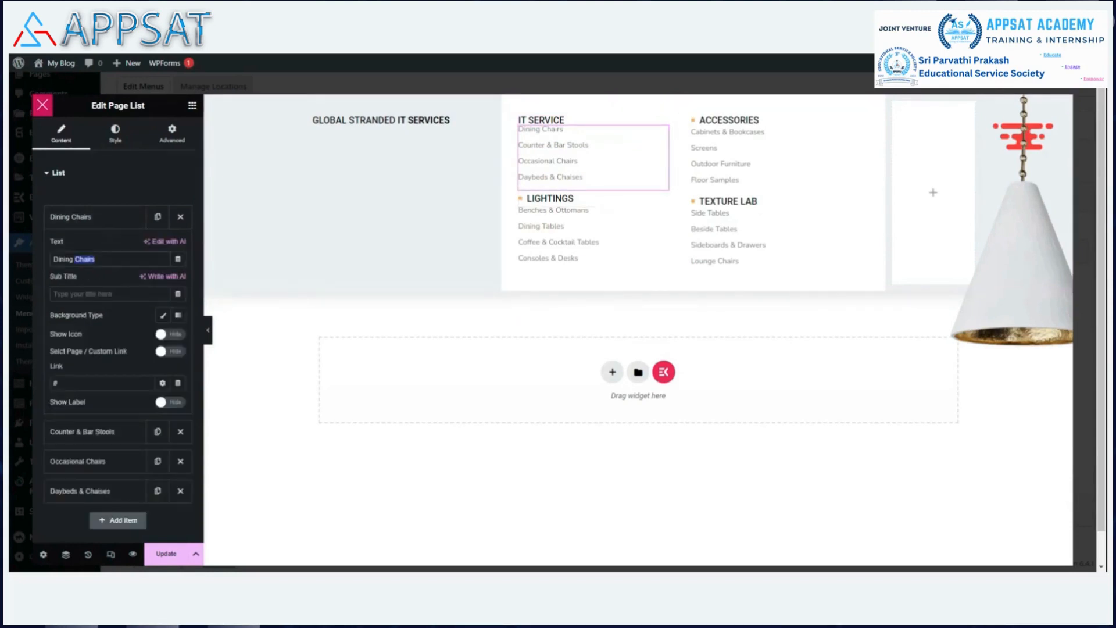
key(BackSpace)
key(BackSpace)
key(BackSpace)
key(BackSpace)
key(BackSpace)
key(BackSpace)
key(BackSpace)
key(BackSpace)
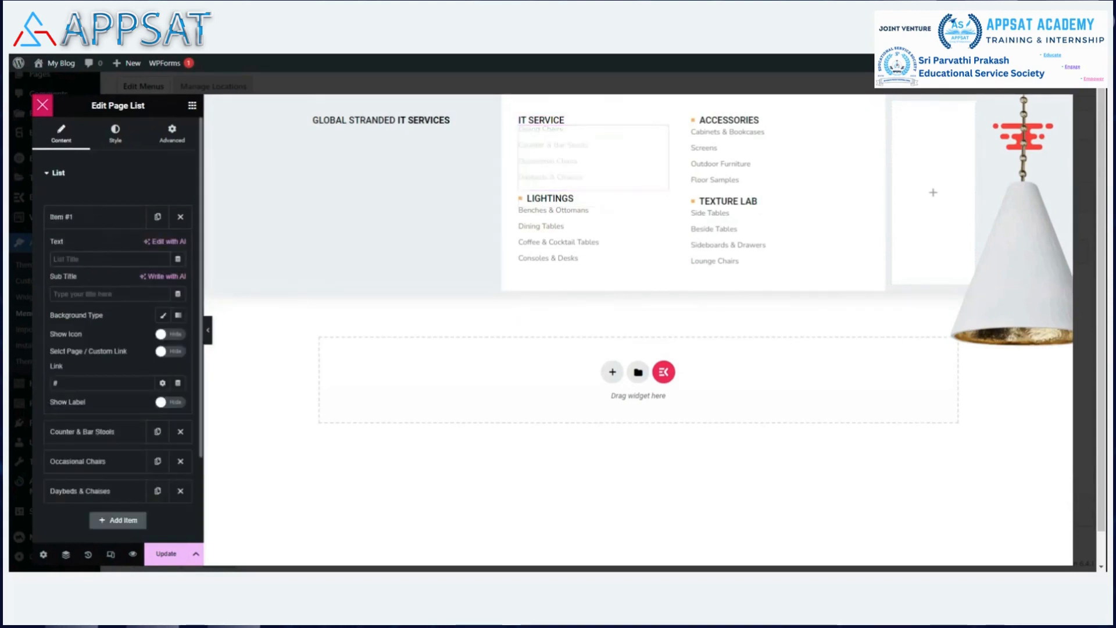
text(IT Service)
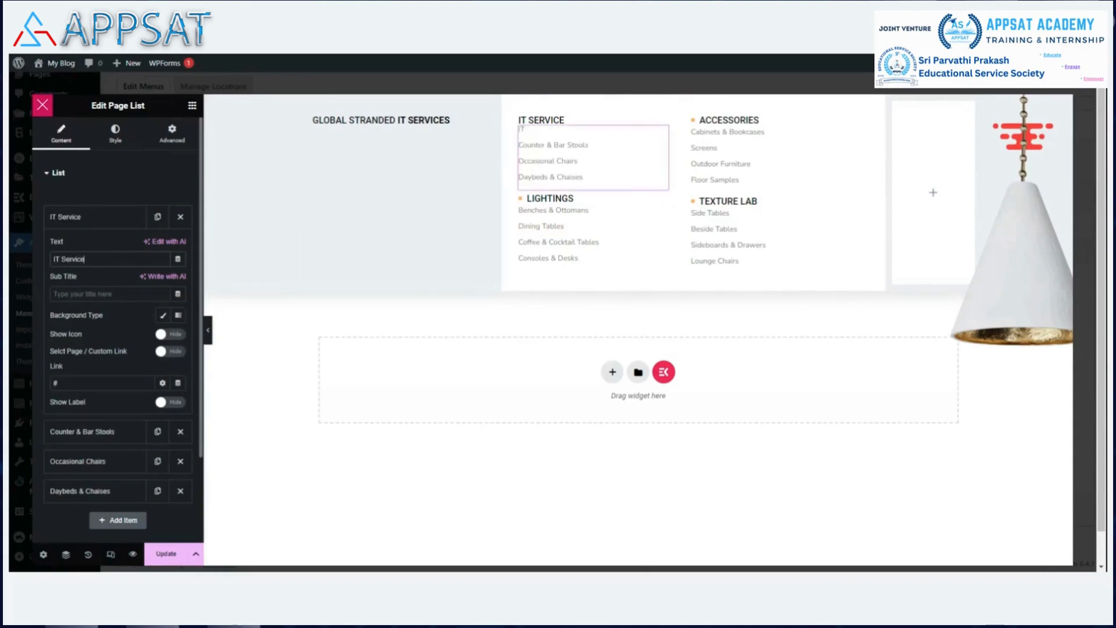
double_click(93, 383)
text(https://how)
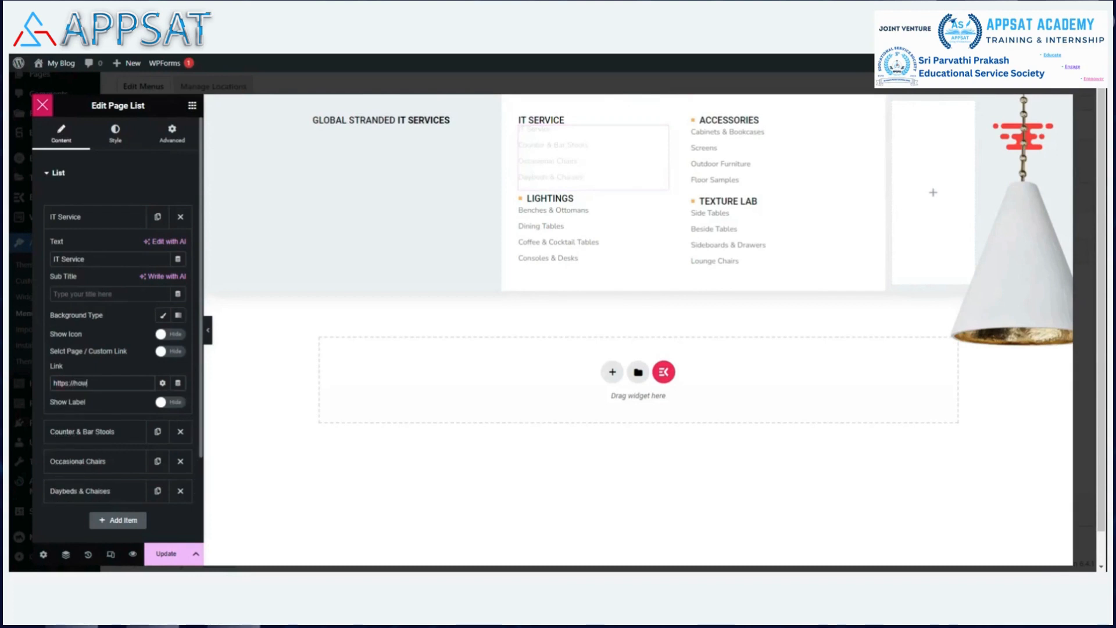
text(togeek.p)
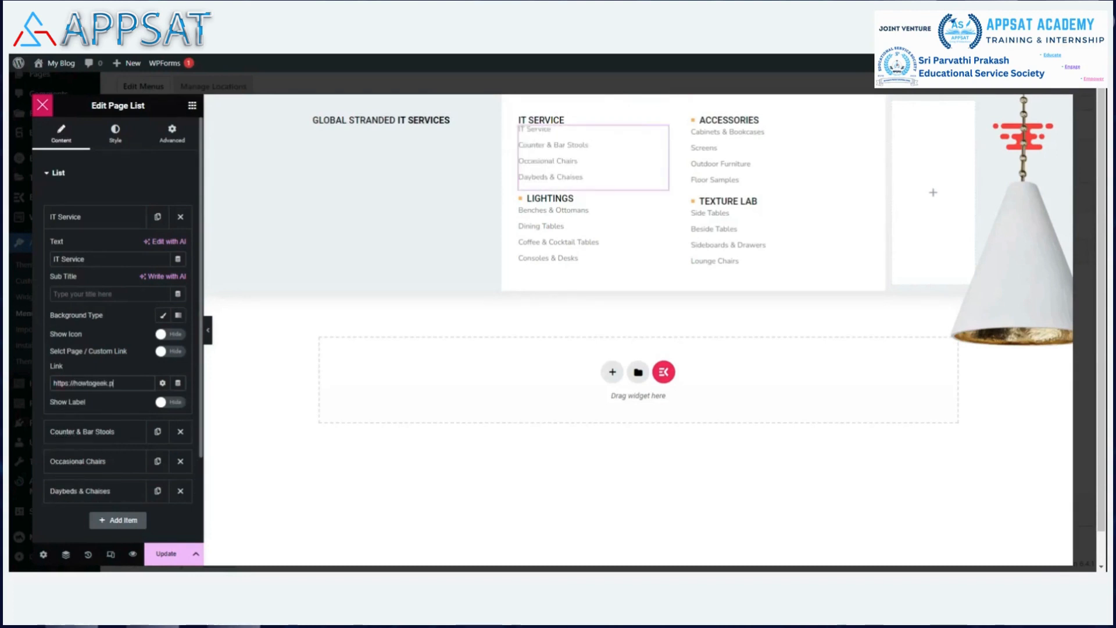
text(ro/it-services)
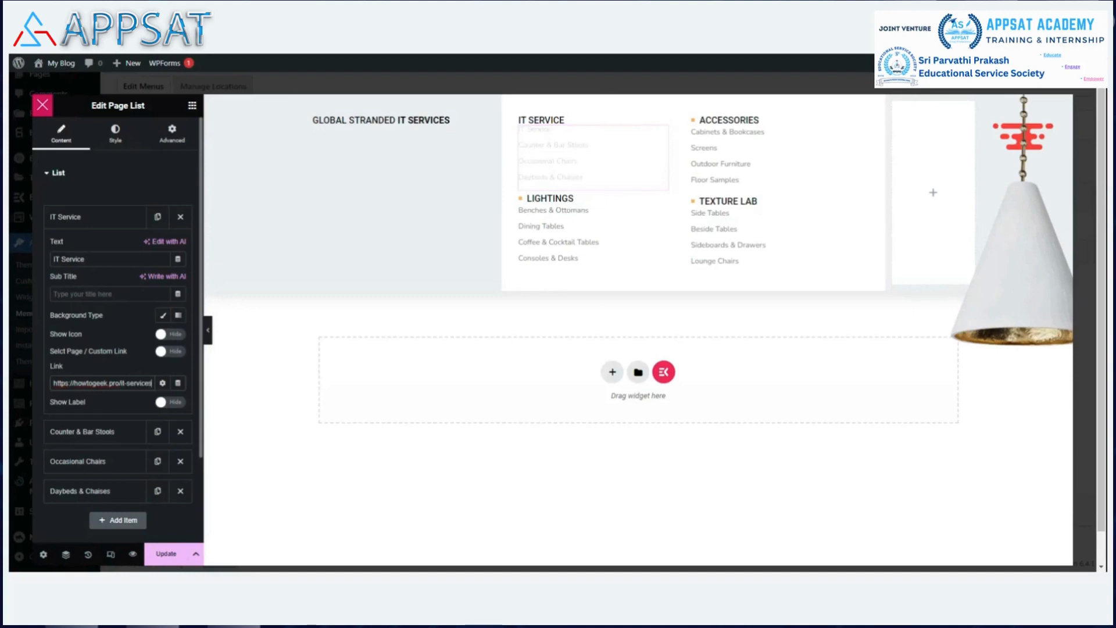
text(-hoe)
key(BackSpace)
text(w-to)
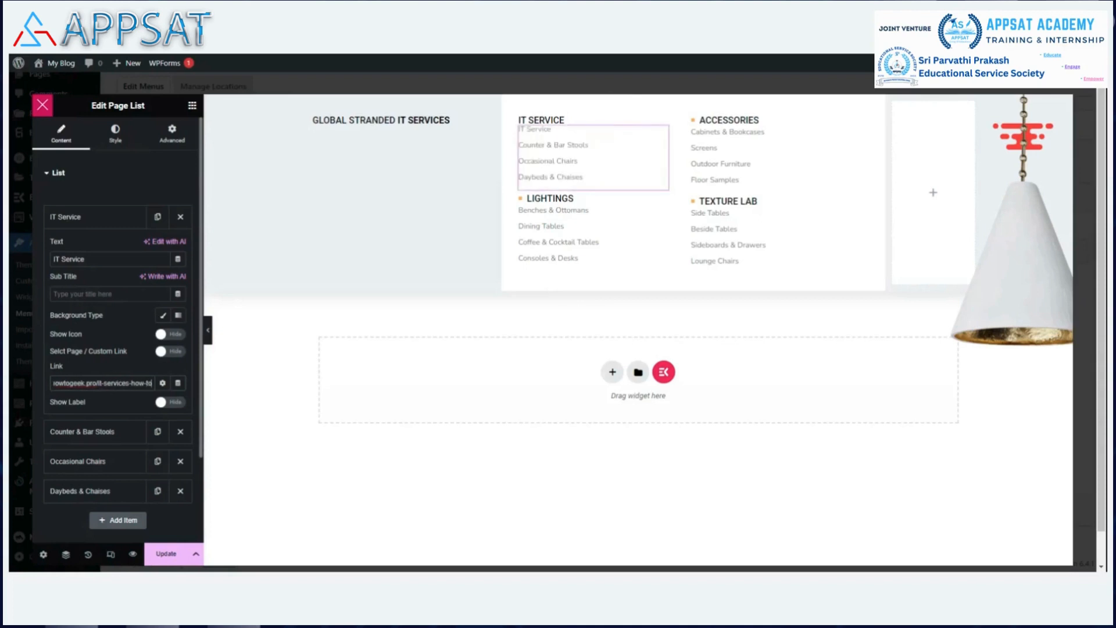
text(/)
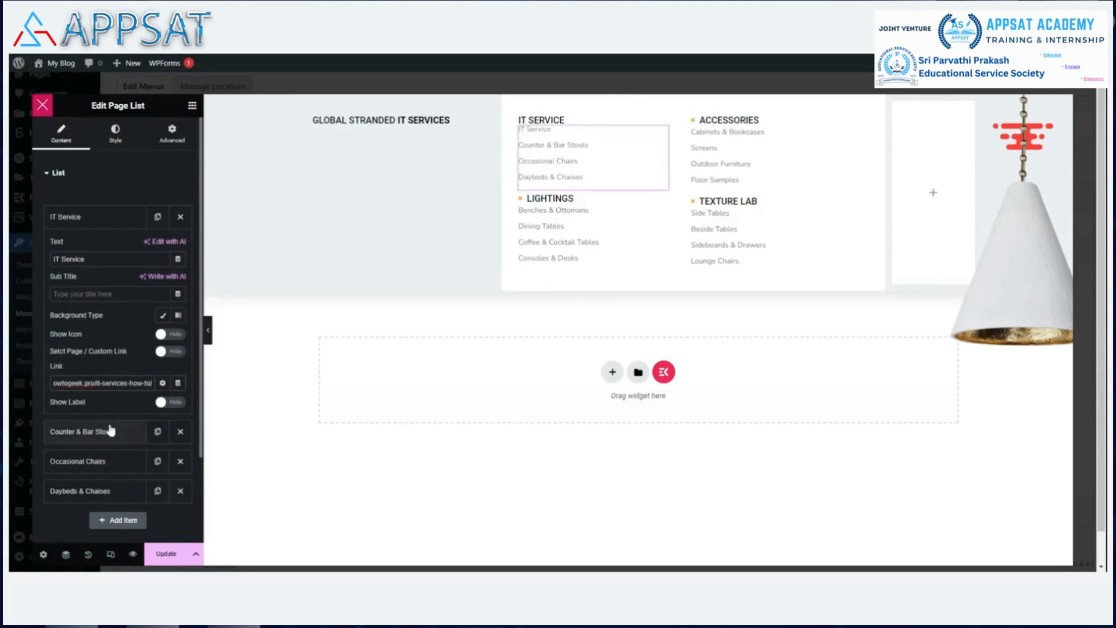
click(165, 554)
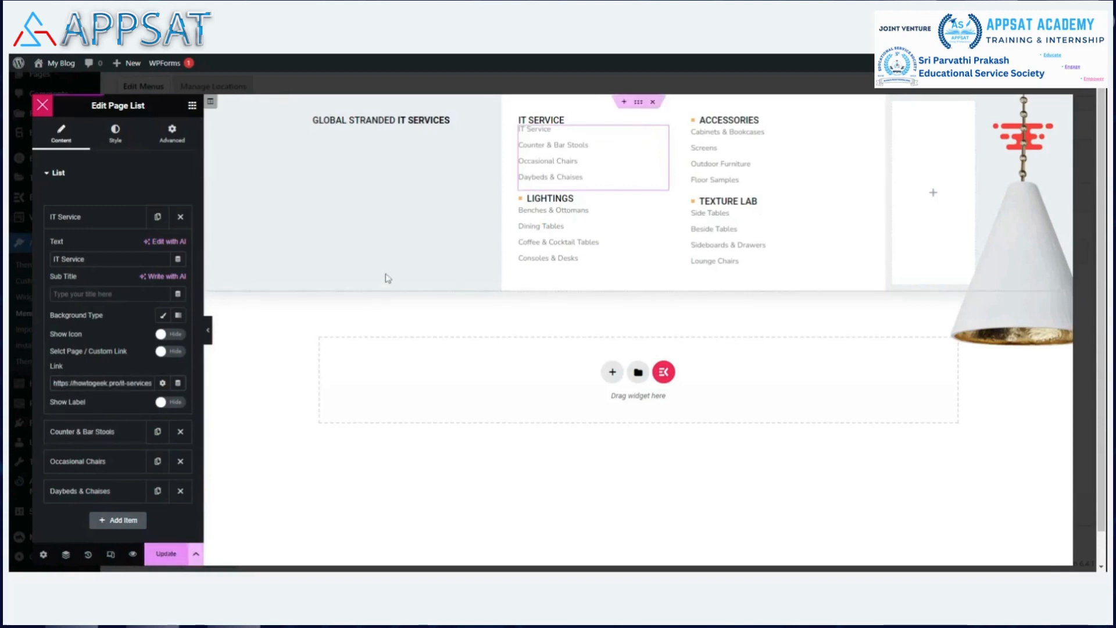
Swap the lamp image for the recent_work_img-4 checklist illustration and update the megamenu.
click(1043, 204)
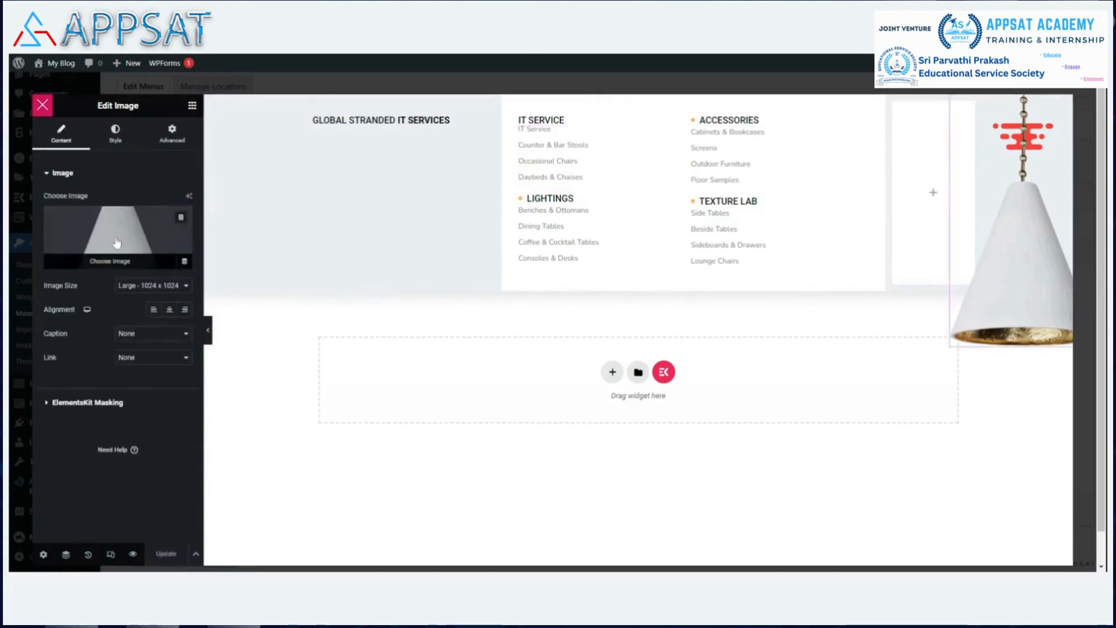
click(118, 244)
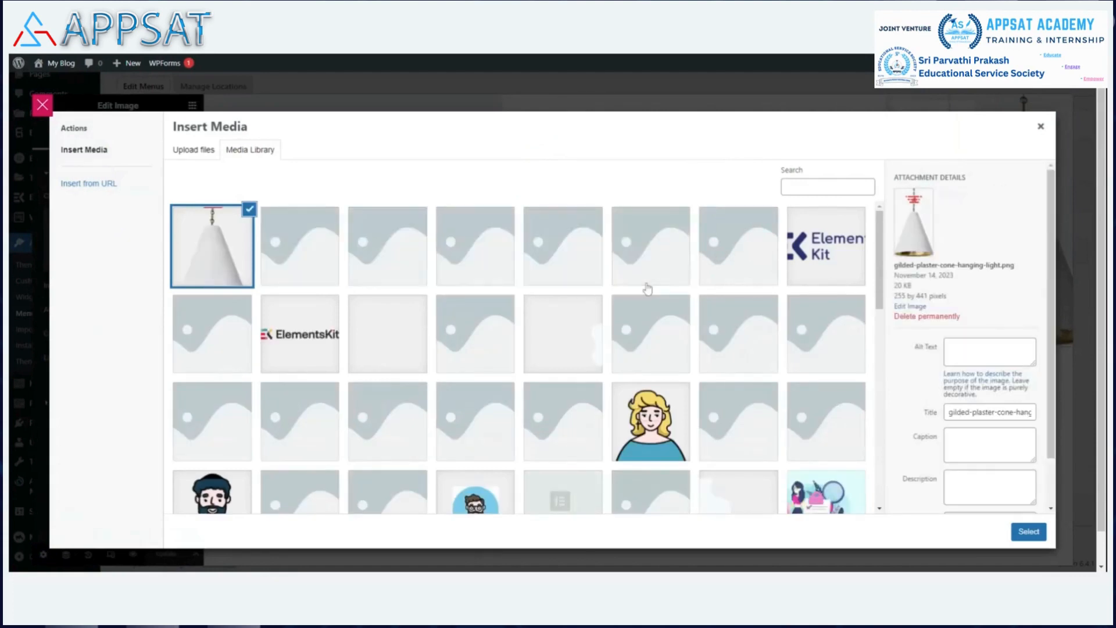
scroll(647, 283, down, 1)
scroll(648, 283, down, 10)
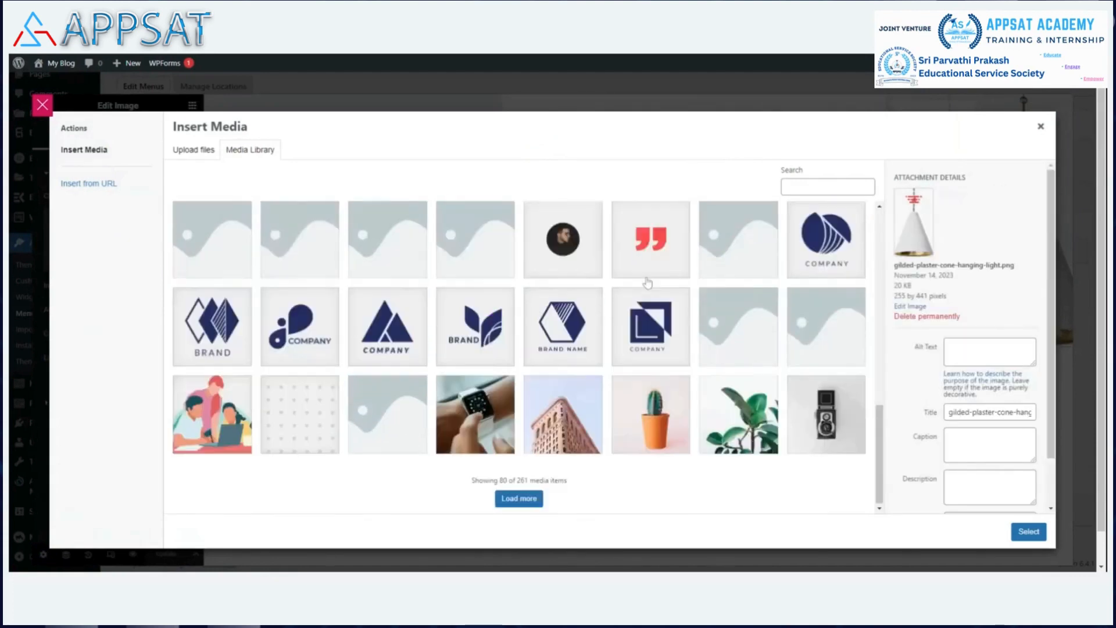
scroll(647, 283, up, 3)
scroll(647, 283, up, 2)
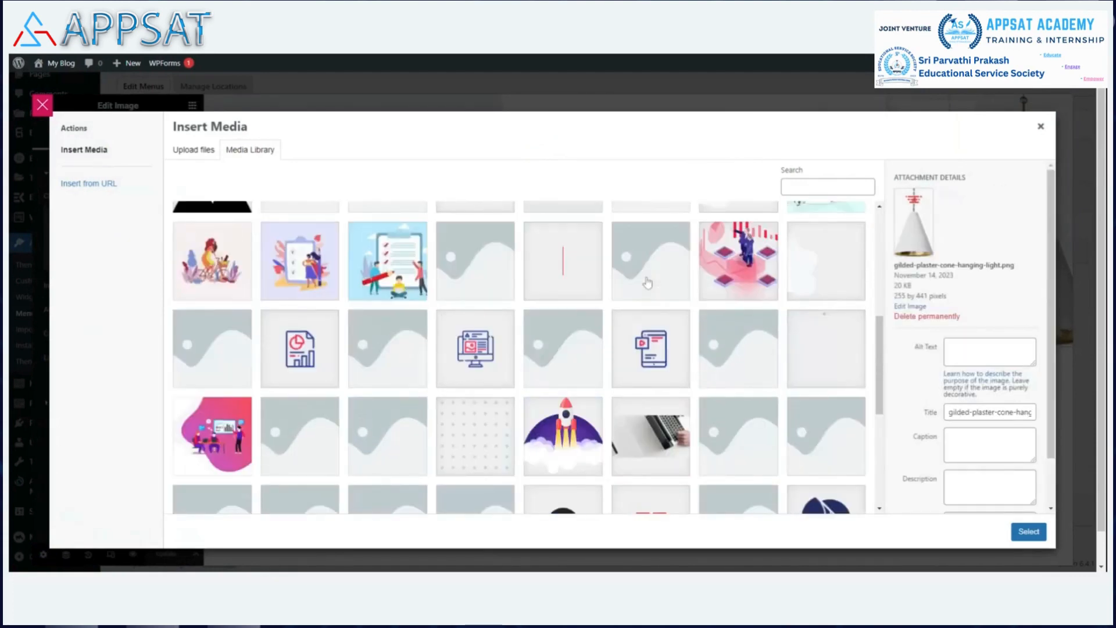
click(389, 271)
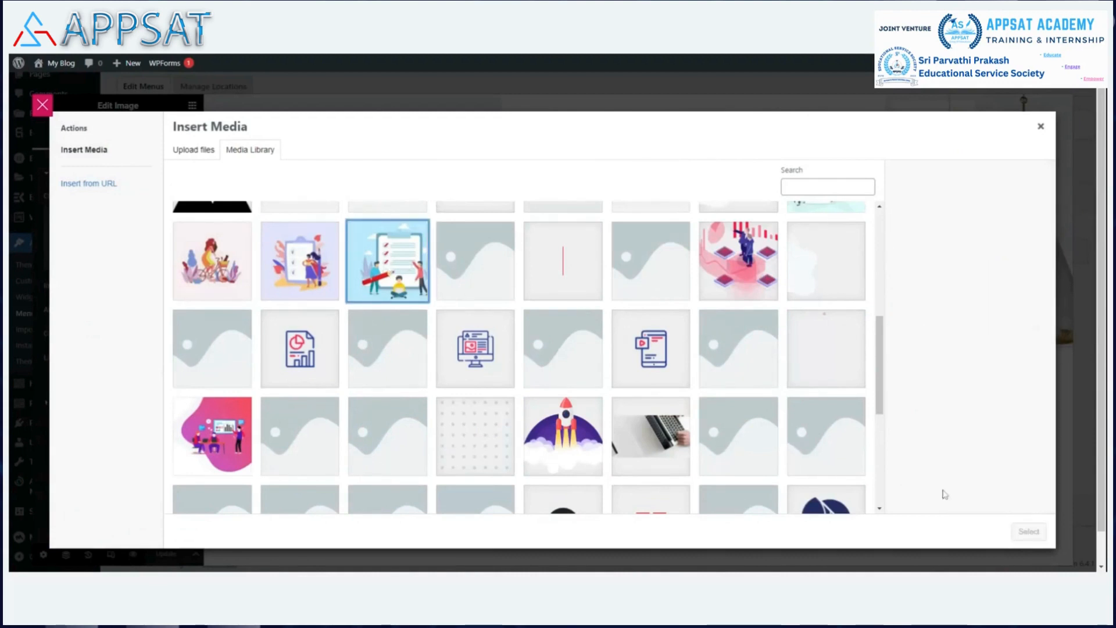
click(386, 269)
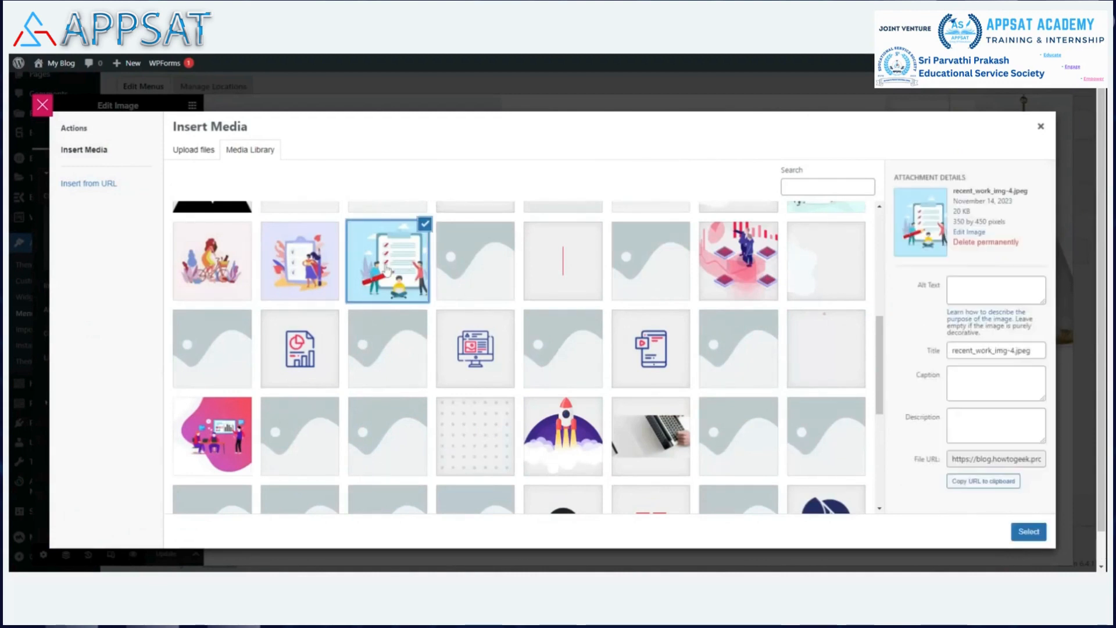
click(1028, 532)
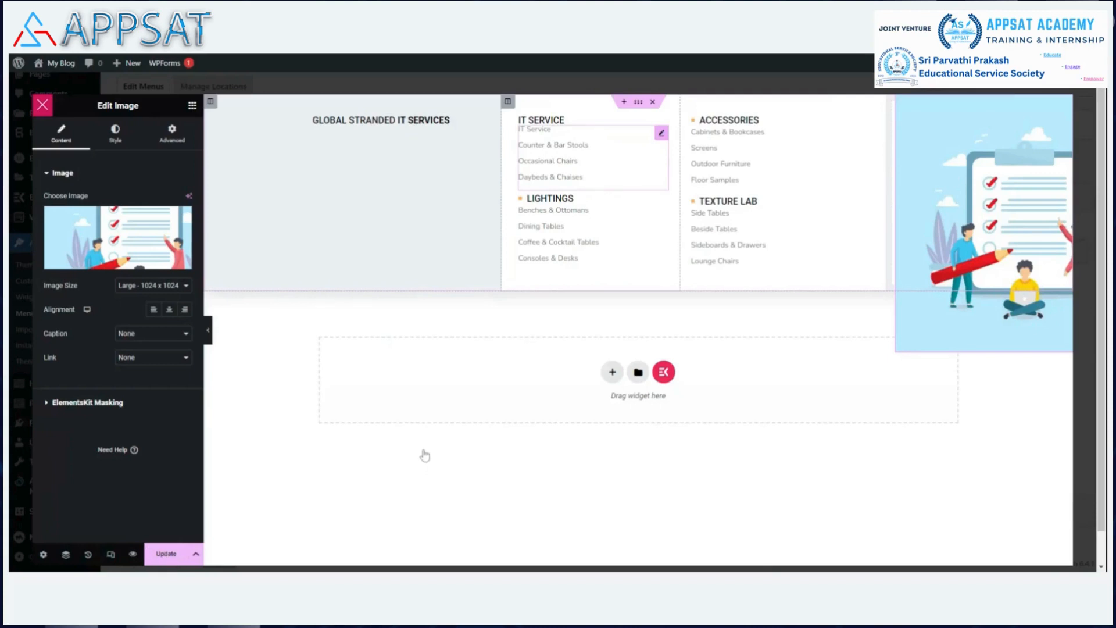
click(165, 554)
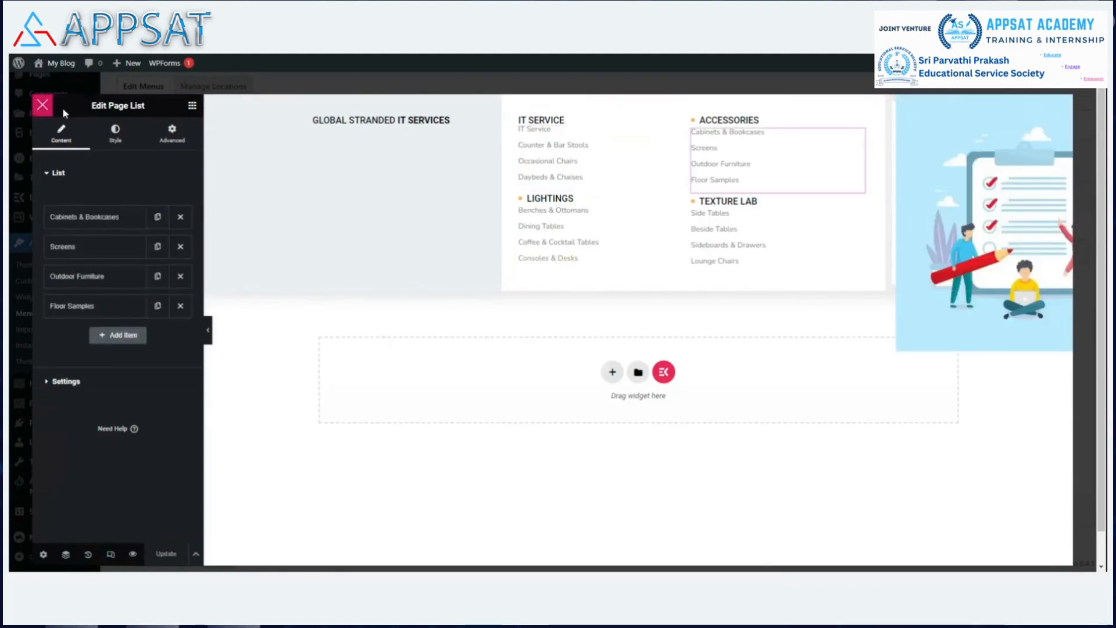
Close the Elementor editor, then save and close the IT service – howto megamenu settings.
click(42, 106)
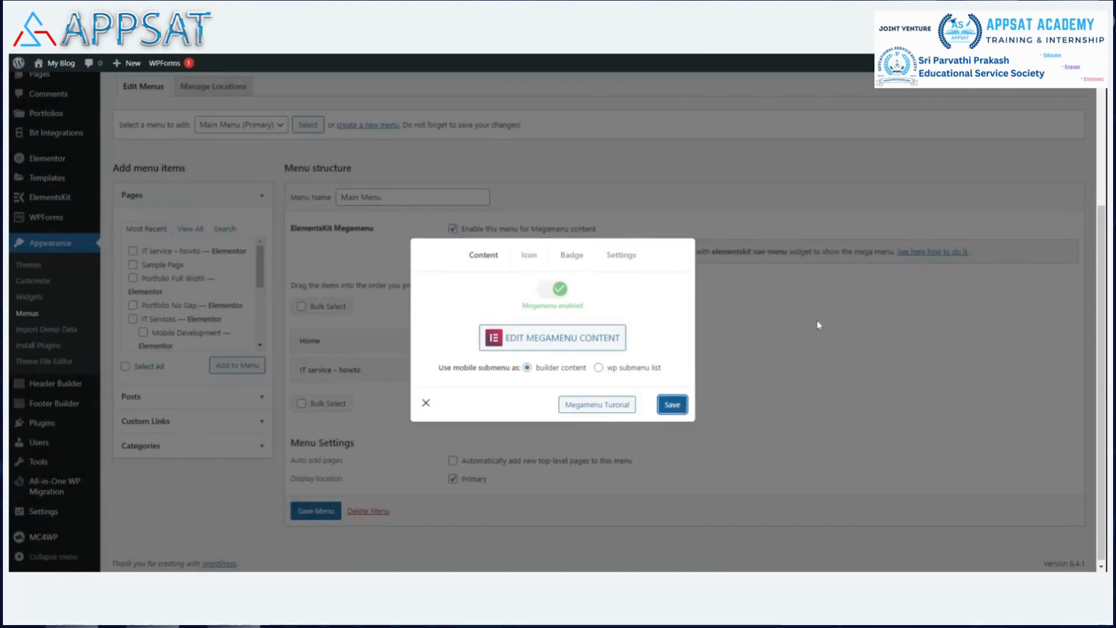
click(674, 410)
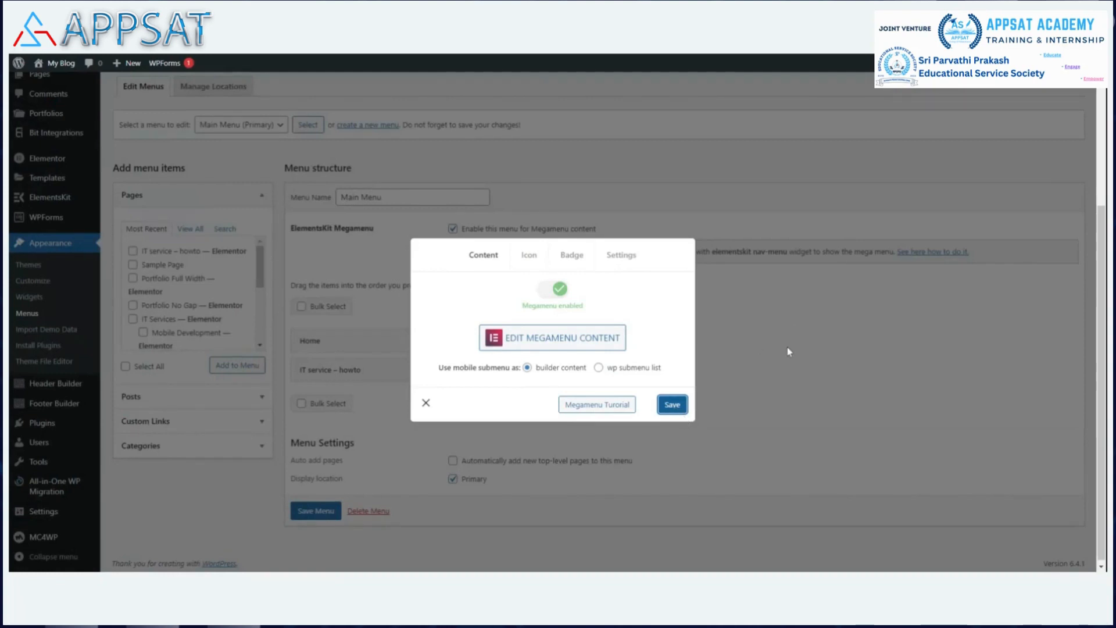
click(426, 404)
mouse_move(382, 375)
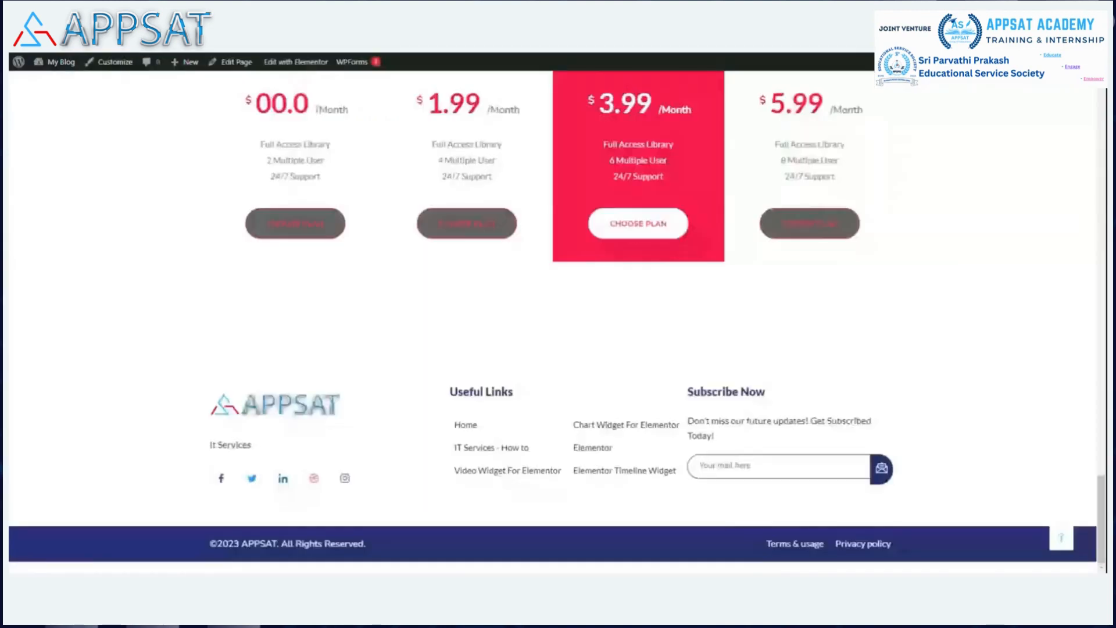
Reload the home page and preview the IT Service megamenu in the top navigation.
key(F5)
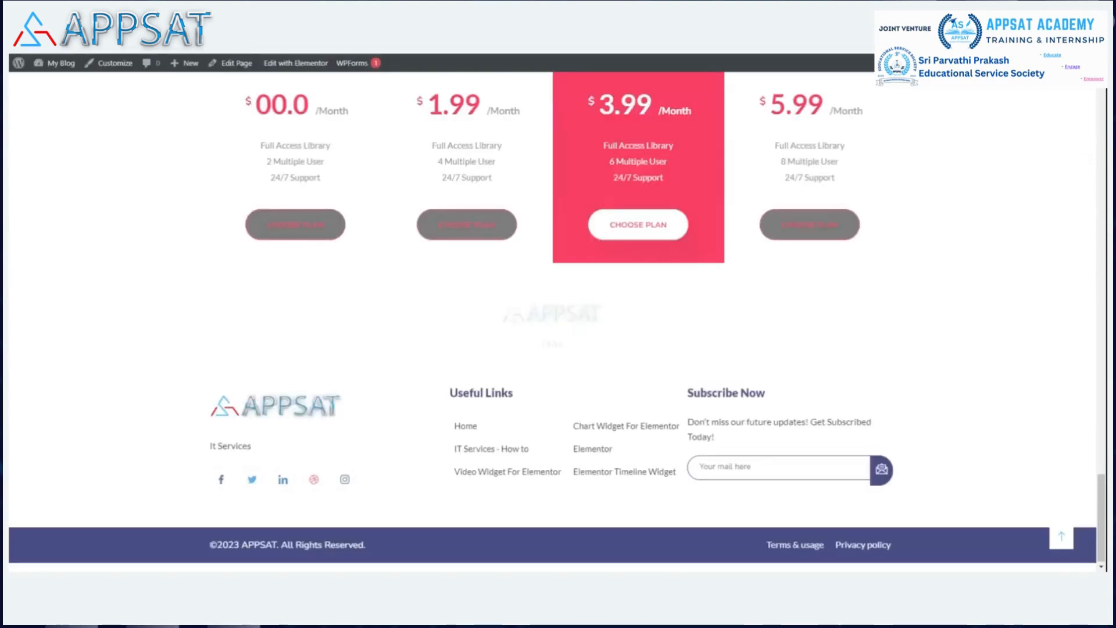
scroll(971, 208, up, 8)
scroll(965, 199, up, 10)
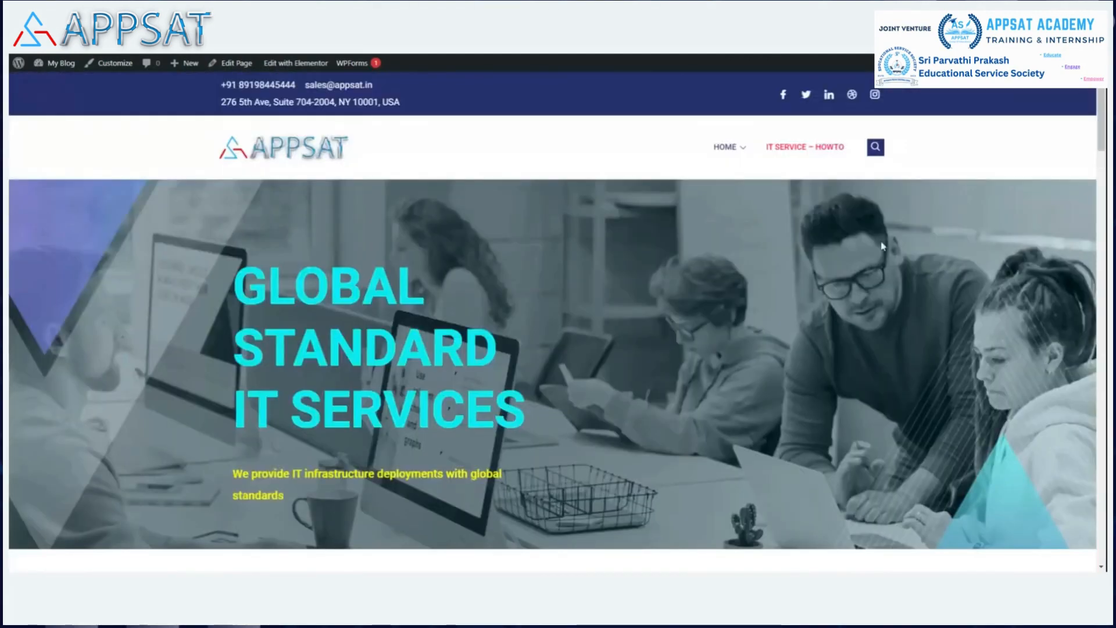
mouse_move(730, 149)
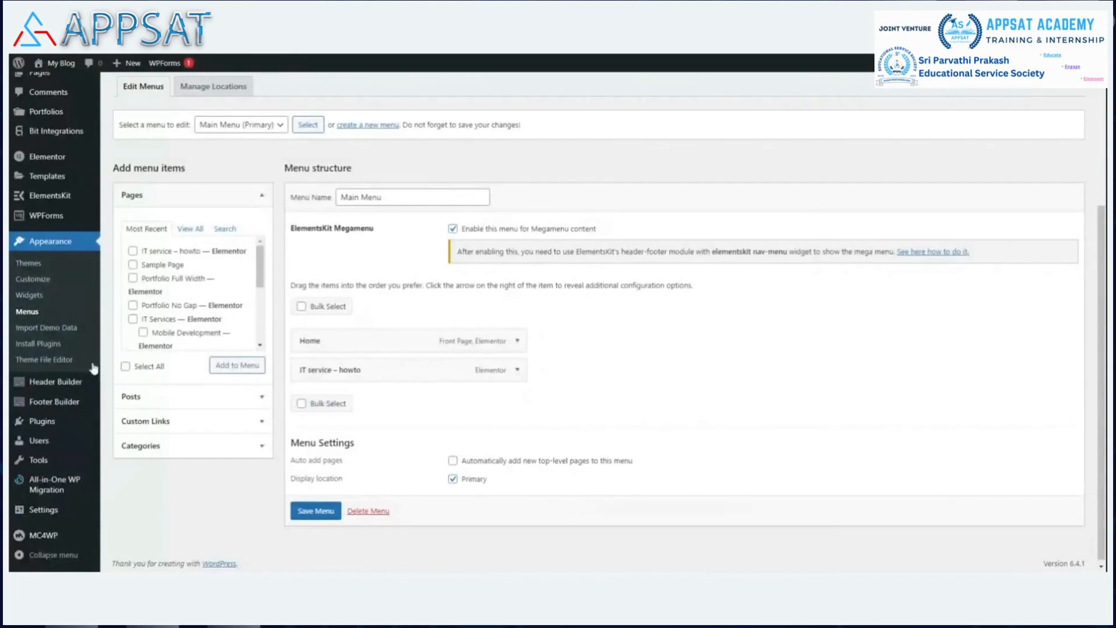
Switch on and save the megamenu setting for the IT service – howto menu item.
mouse_move(389, 375)
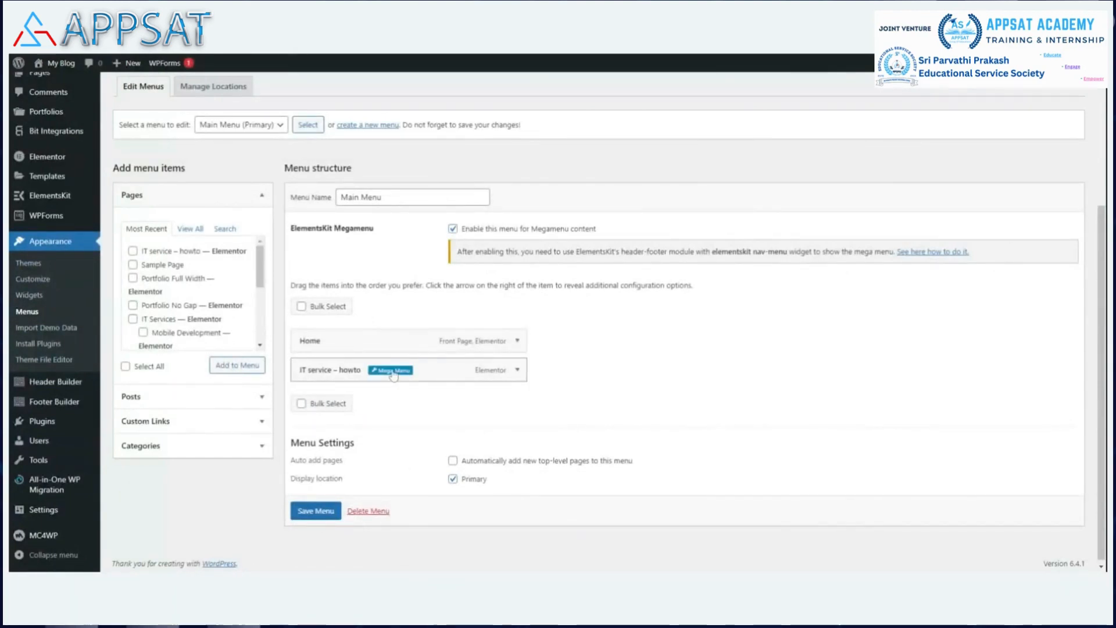
click(392, 371)
click(561, 295)
click(669, 406)
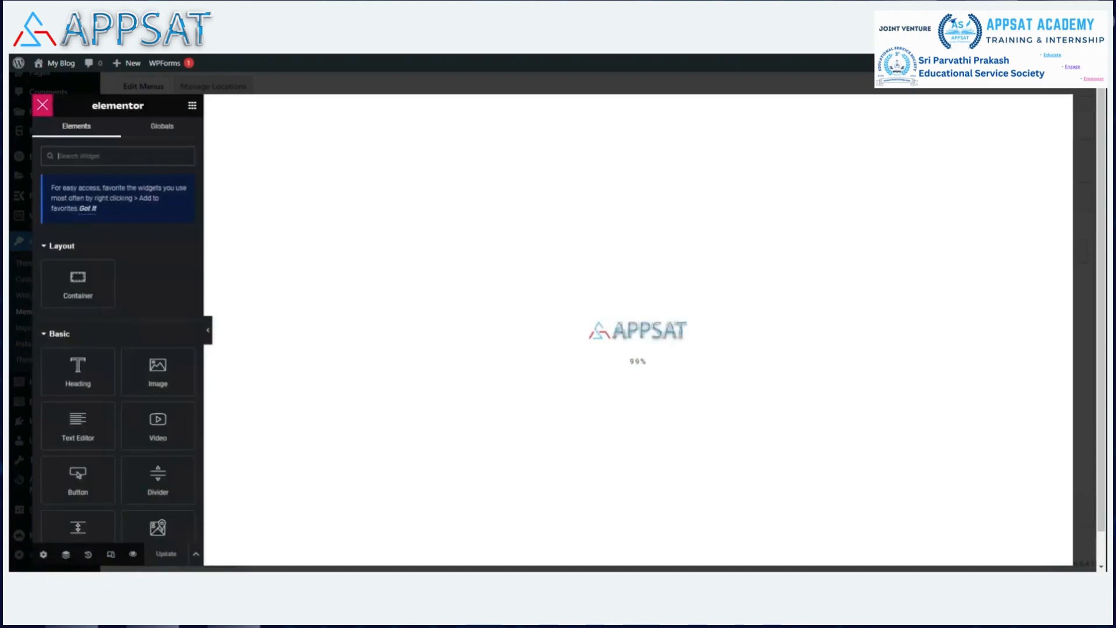
Insert the ElementsKit library section with a heading and two cards into the megamenu.
click(663, 190)
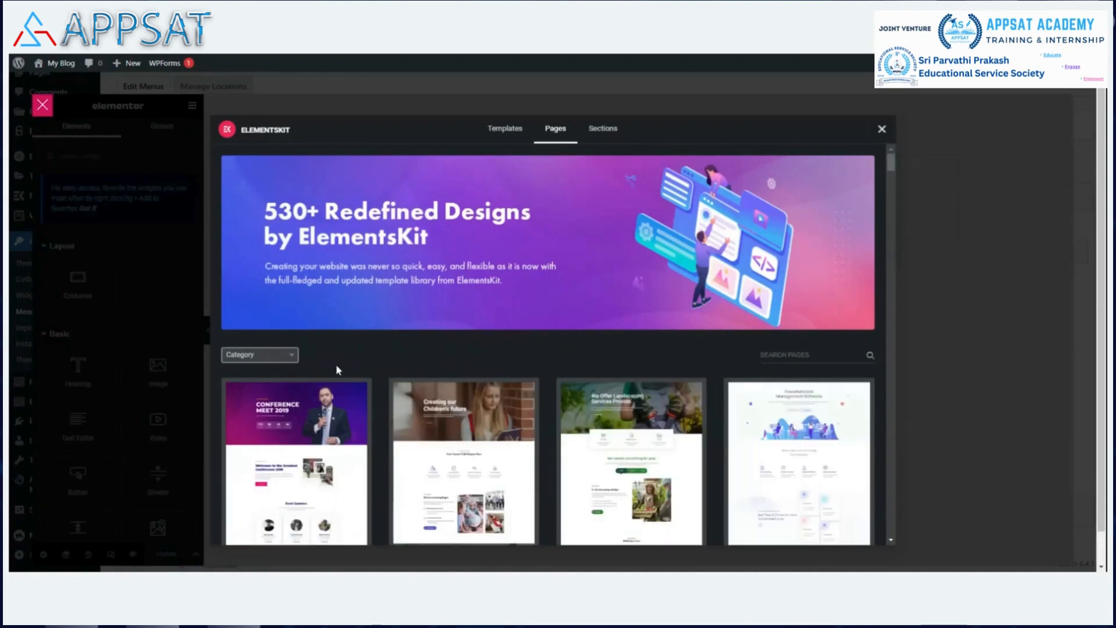
click(603, 129)
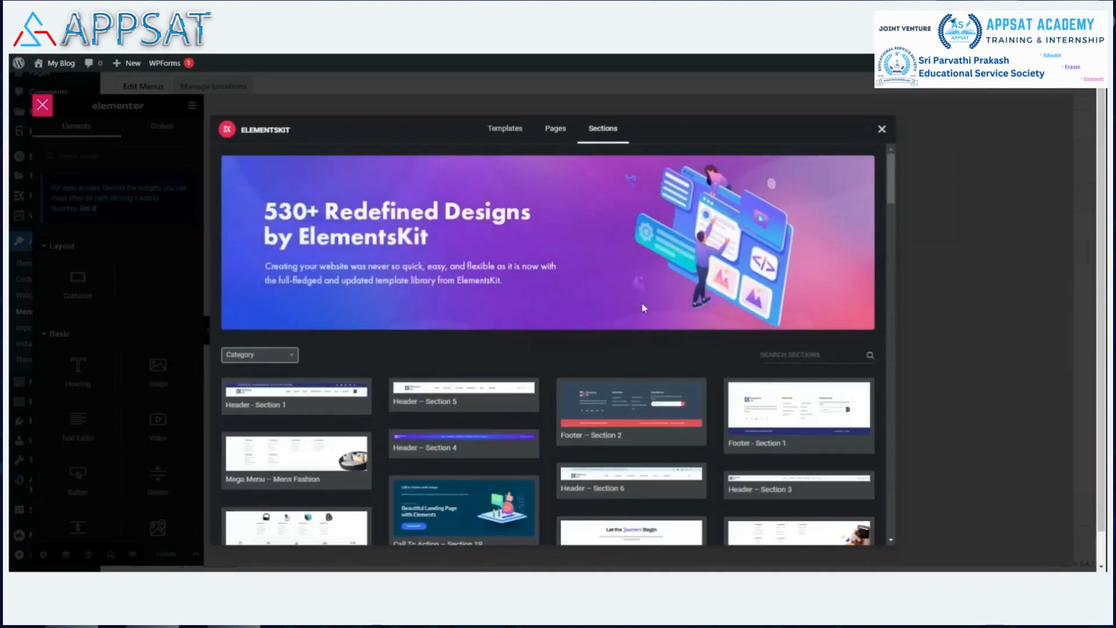
scroll(605, 290, down, 3)
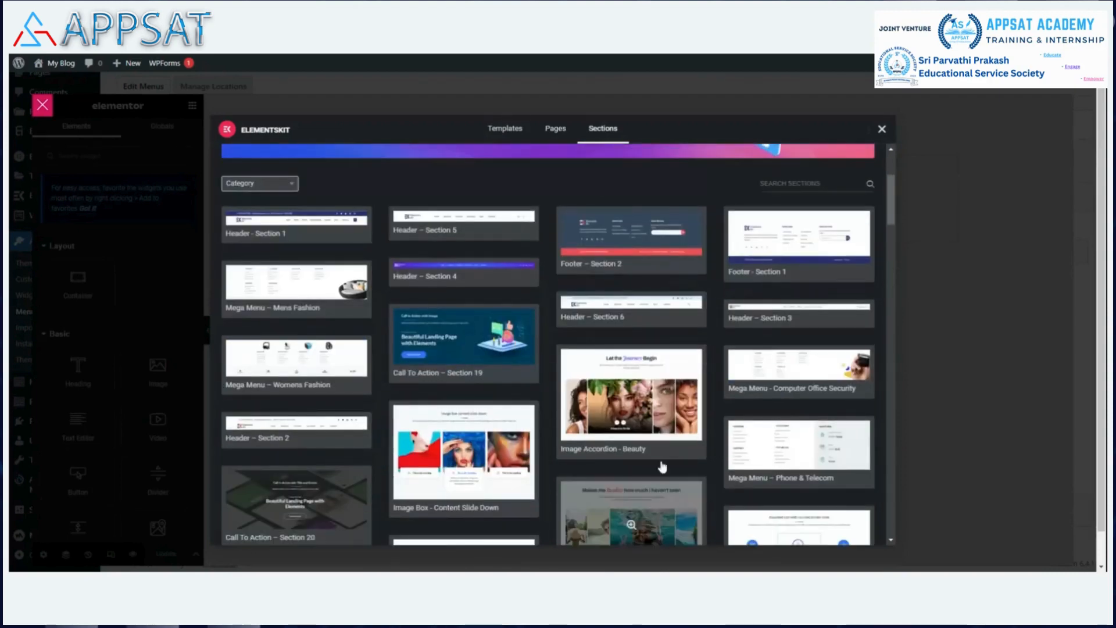
scroll(726, 399, down, 3)
scroll(725, 394, down, 2)
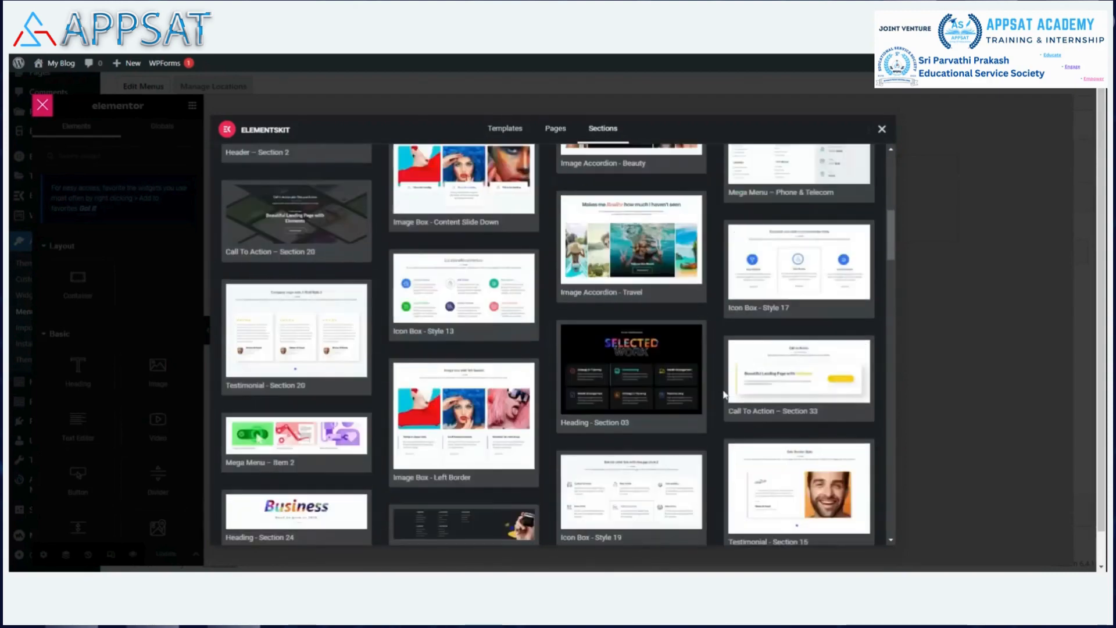
scroll(723, 389, down, 1)
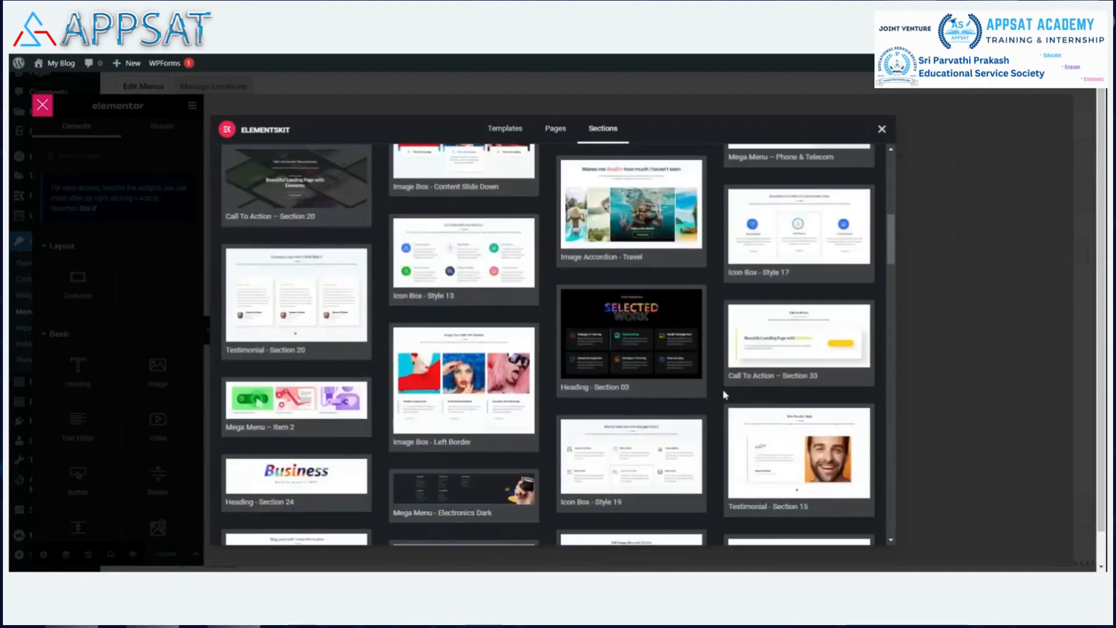
scroll(723, 389, down, 3)
scroll(724, 394, down, 3)
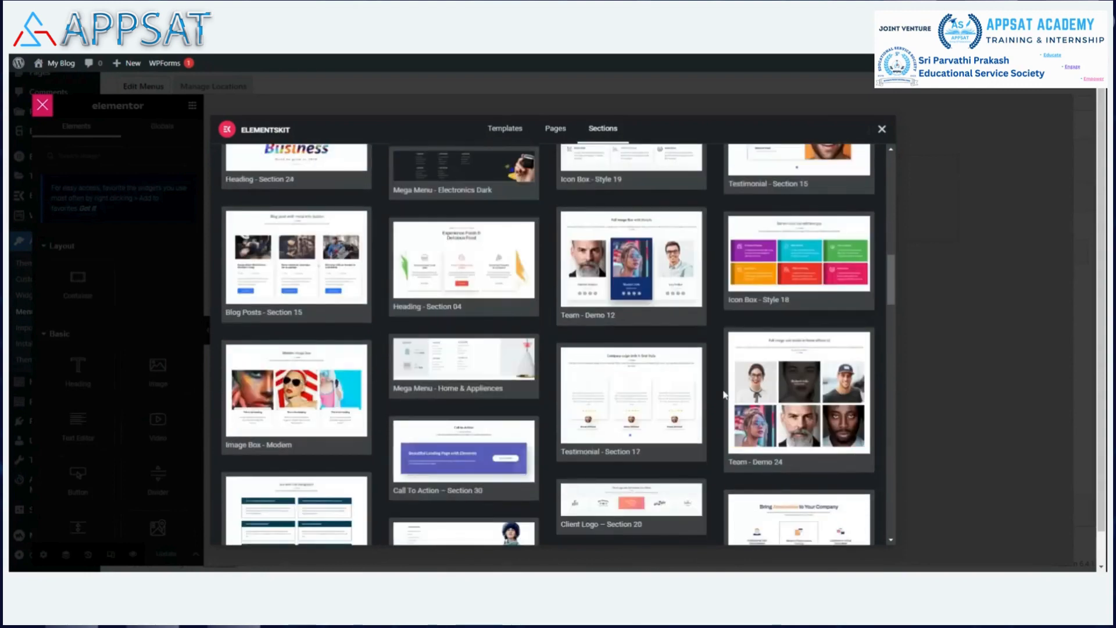
scroll(724, 394, down, 4)
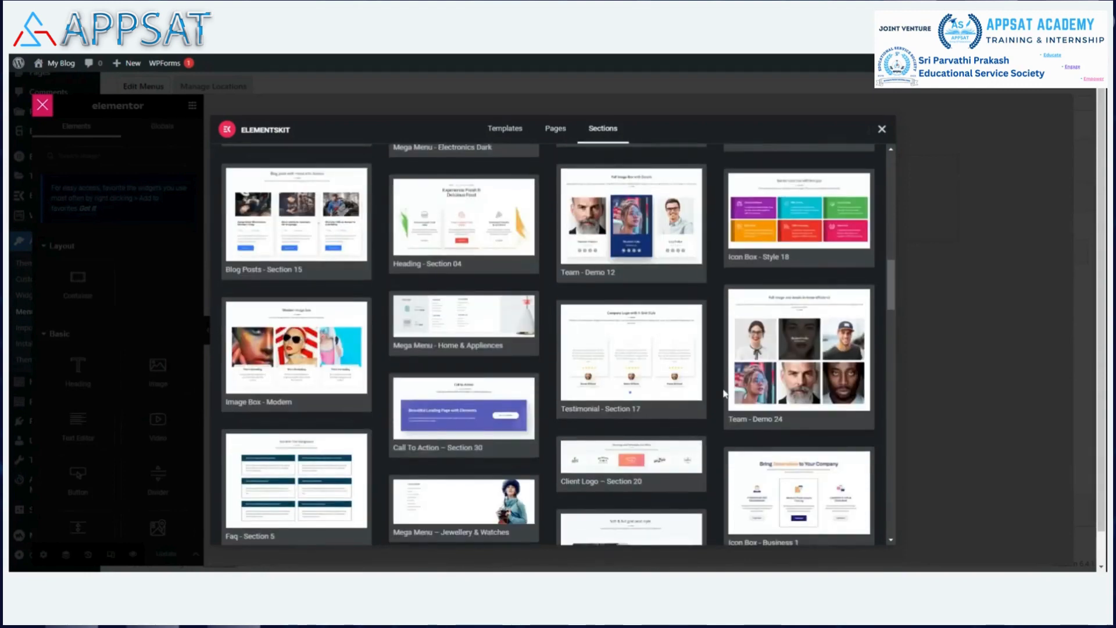
scroll(723, 392, down, 4)
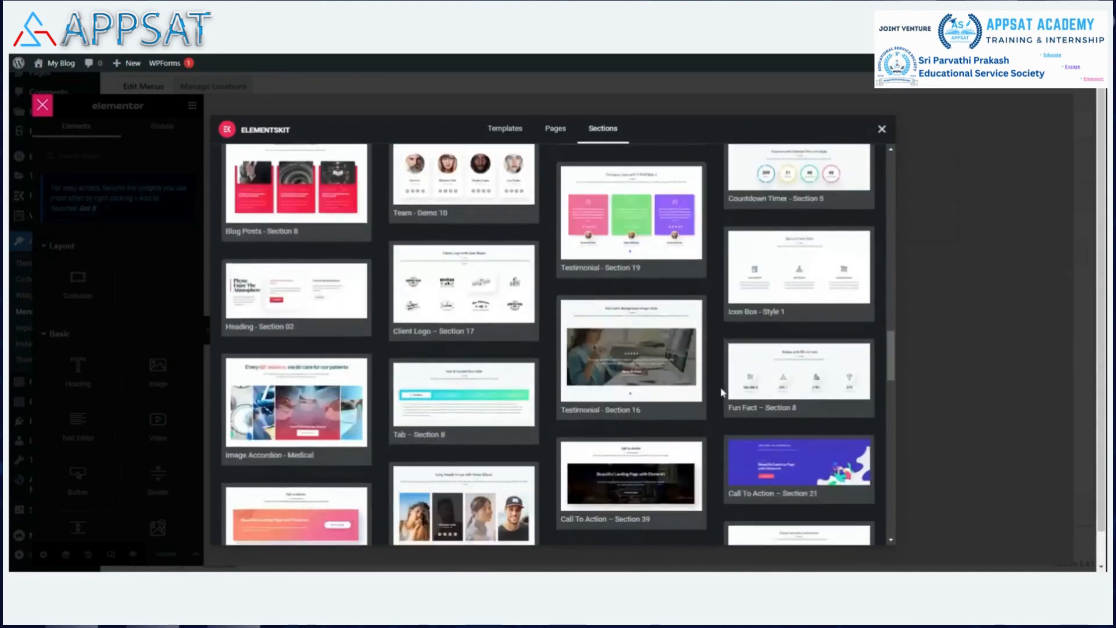
click(245, 329)
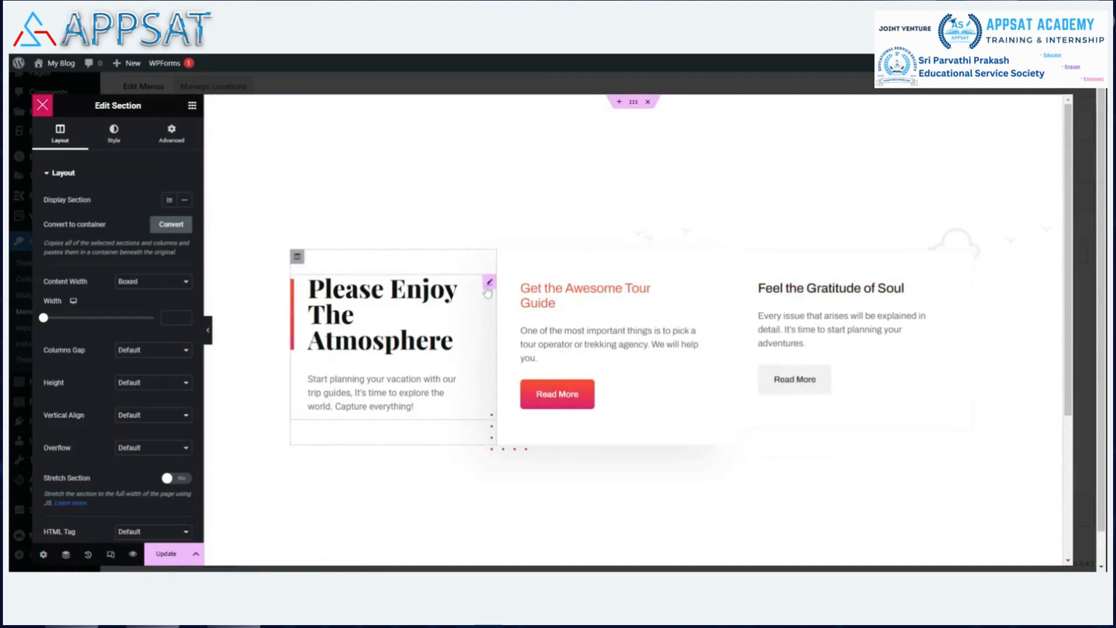
Set the heading to IT Services with description 'We provide Global standard IT services'.
click(488, 286)
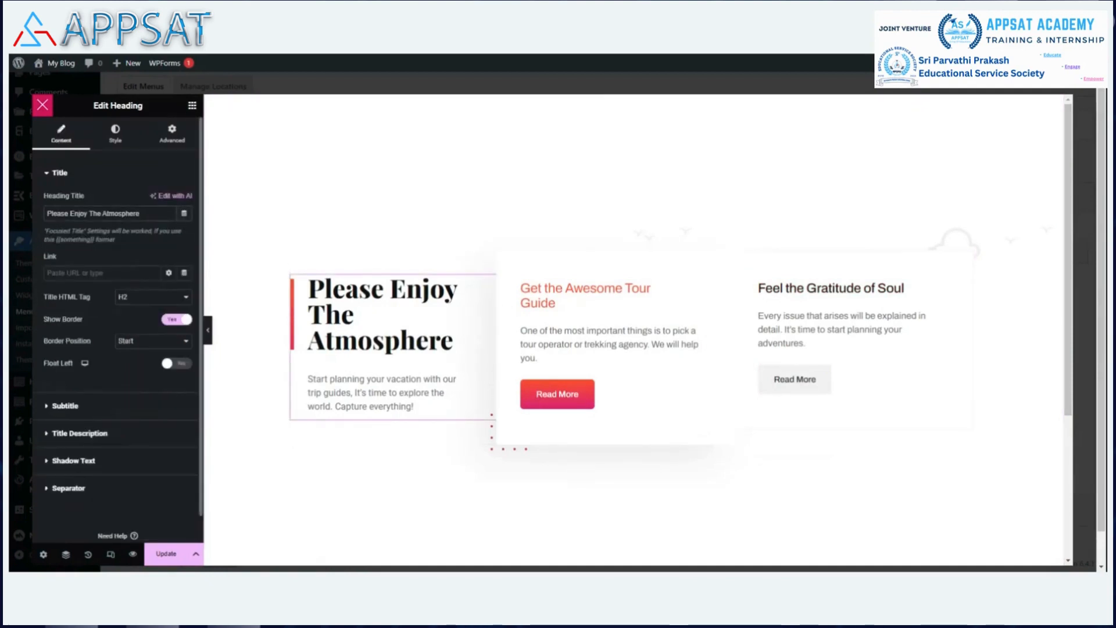
key(BackSpace)
key(BackSpace)
key(BackSpace)
key(BackSpace)
key(BackSpace)
key(BackSpace)
key(BackSpace)
key(BackSpace)
key(BackSpace)
key(BackSpace)
key(BackSpace)
key(BackSpace)
key(BackSpace)
key(BackSpace)
key(BackSpace)
key(BackSpace)
key(BackSpace)
key(BackSpace)
key(BackSpace)
key(BackSpace)
key(BackSpace)
key(BackSpace)
key(BackSpace)
key(BackSpace)
key(BackSpace)
text(IT Se)
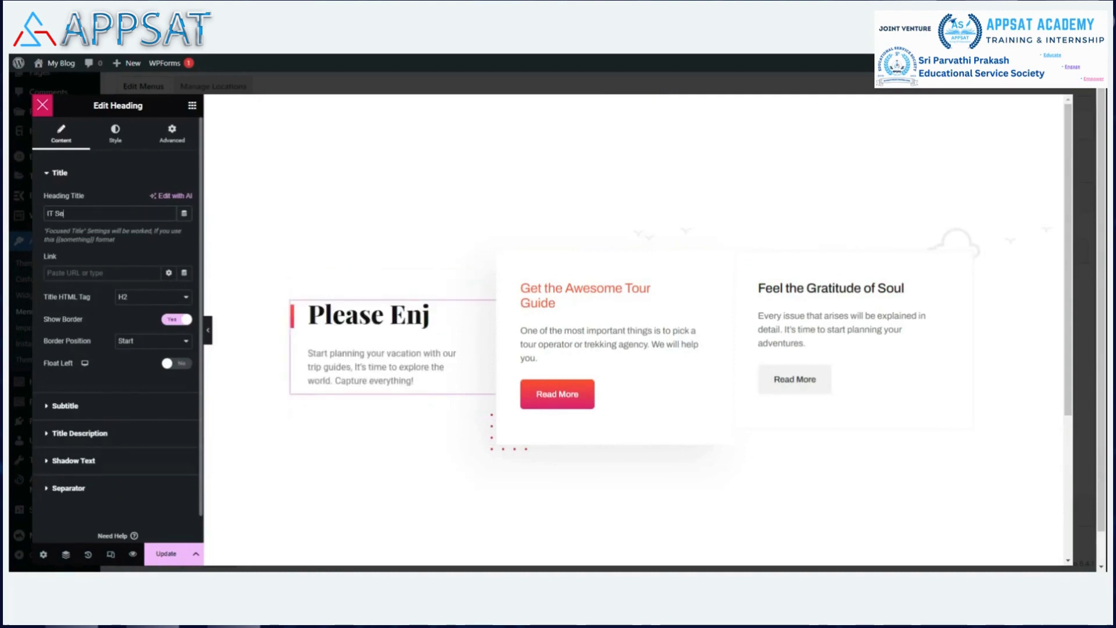
text(rvices)
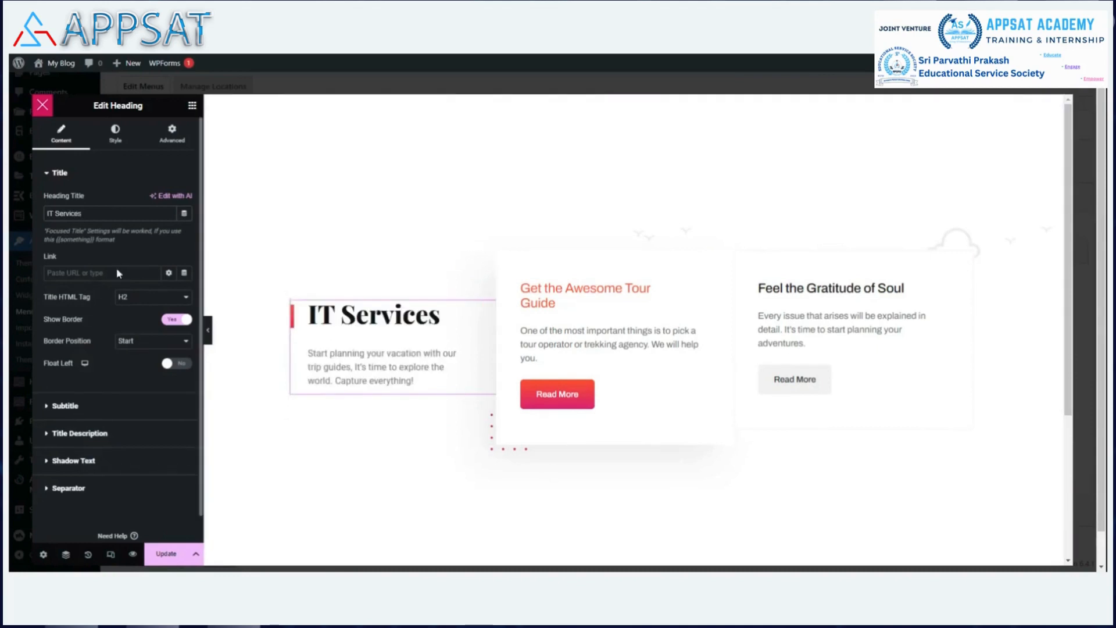
click(47, 435)
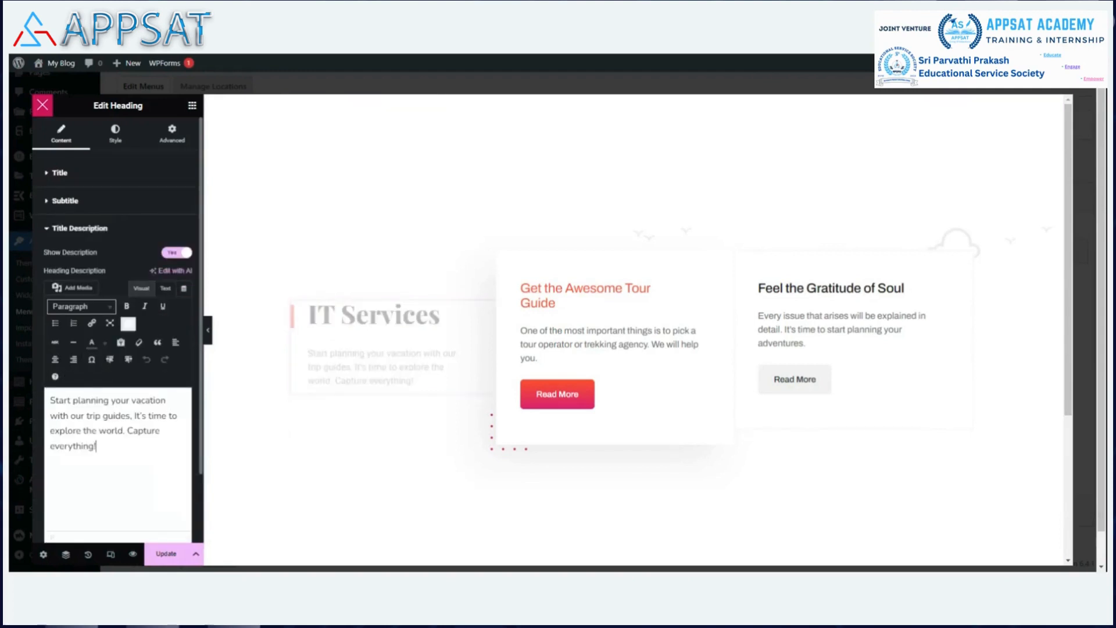
key(ctrl+a)
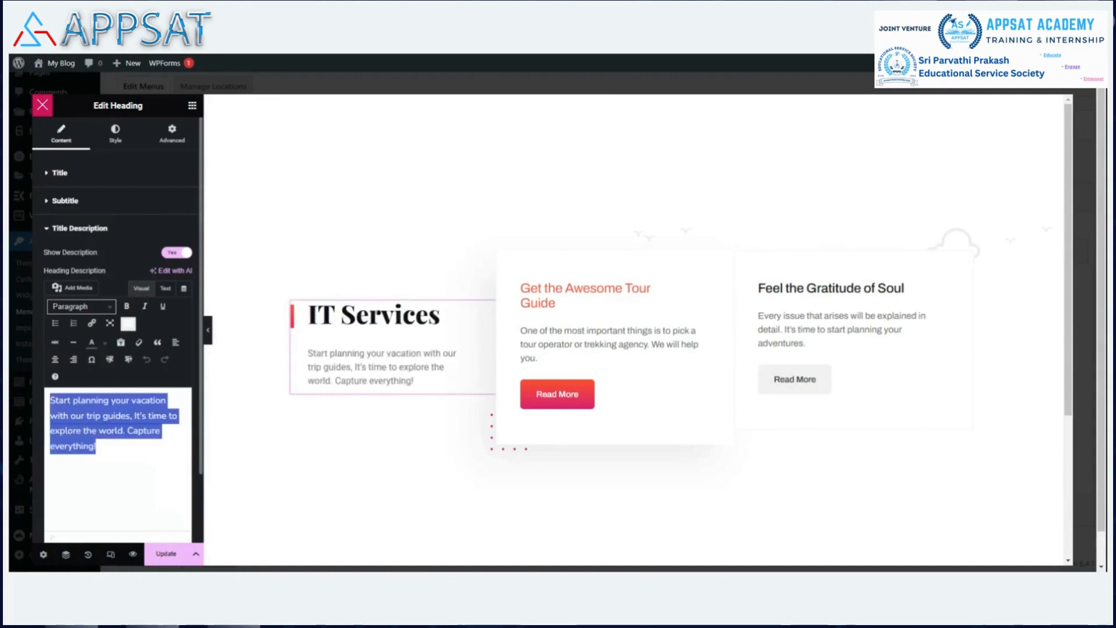
text(We provi)
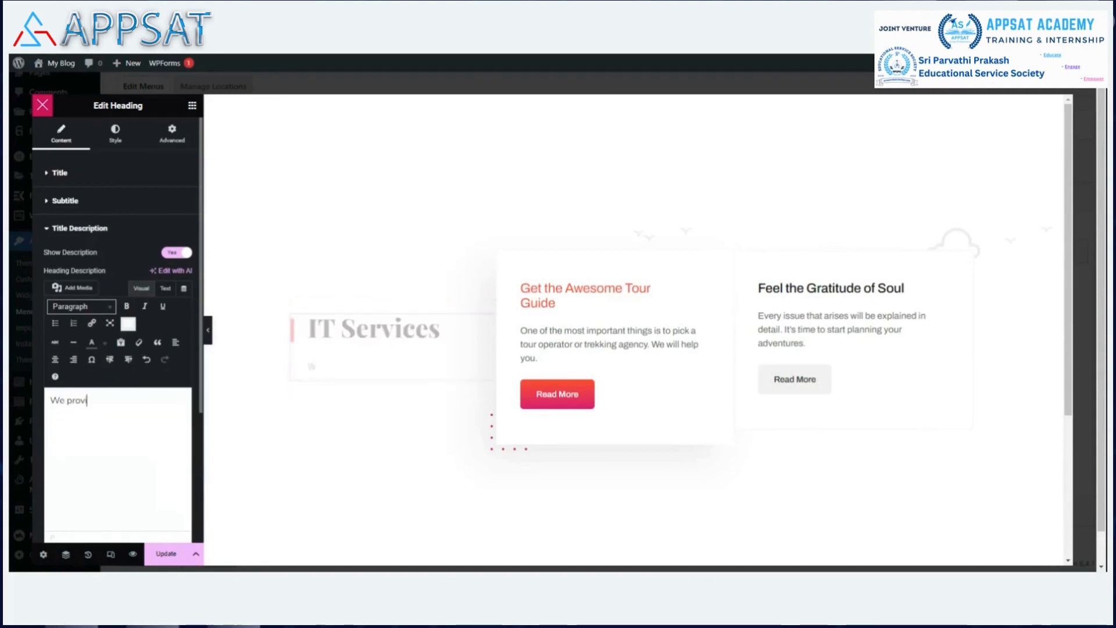
text(de G)
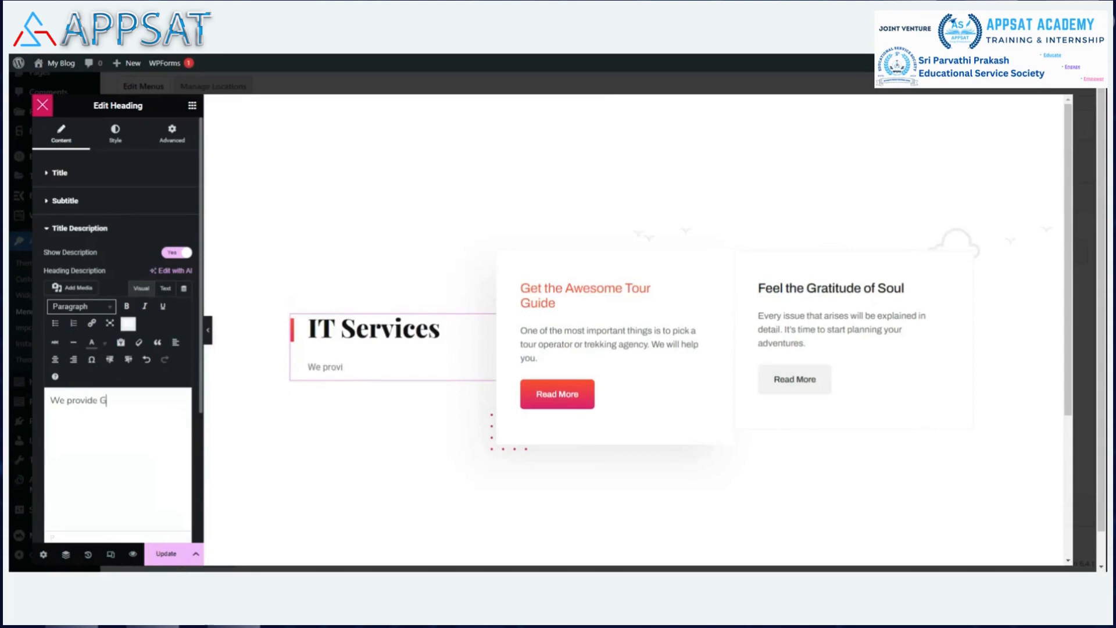
text(lobal standard)
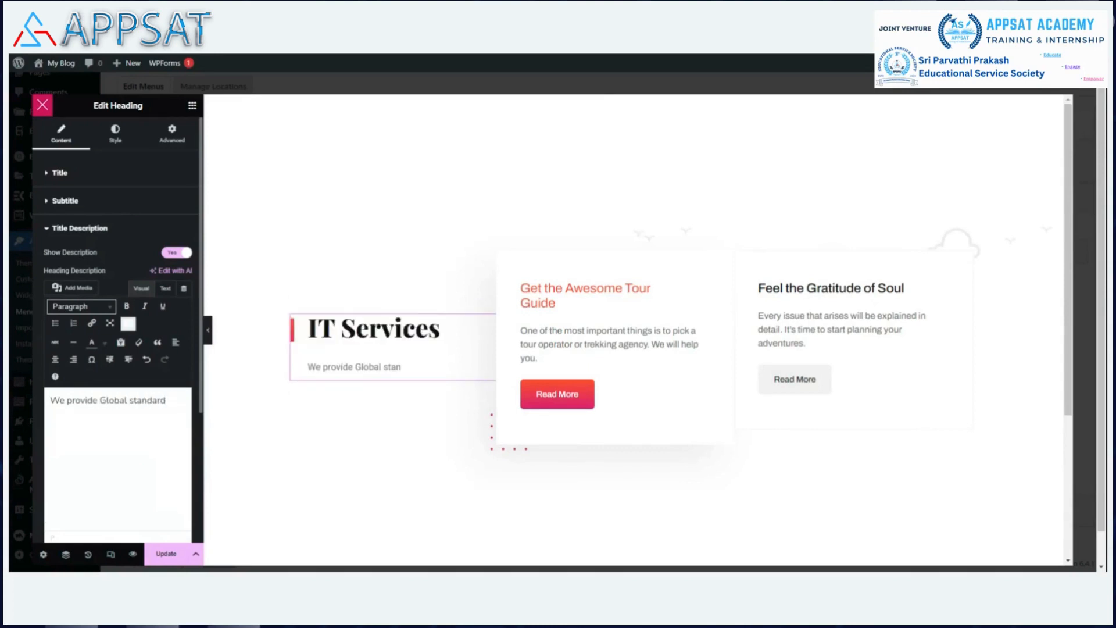
text( IT)
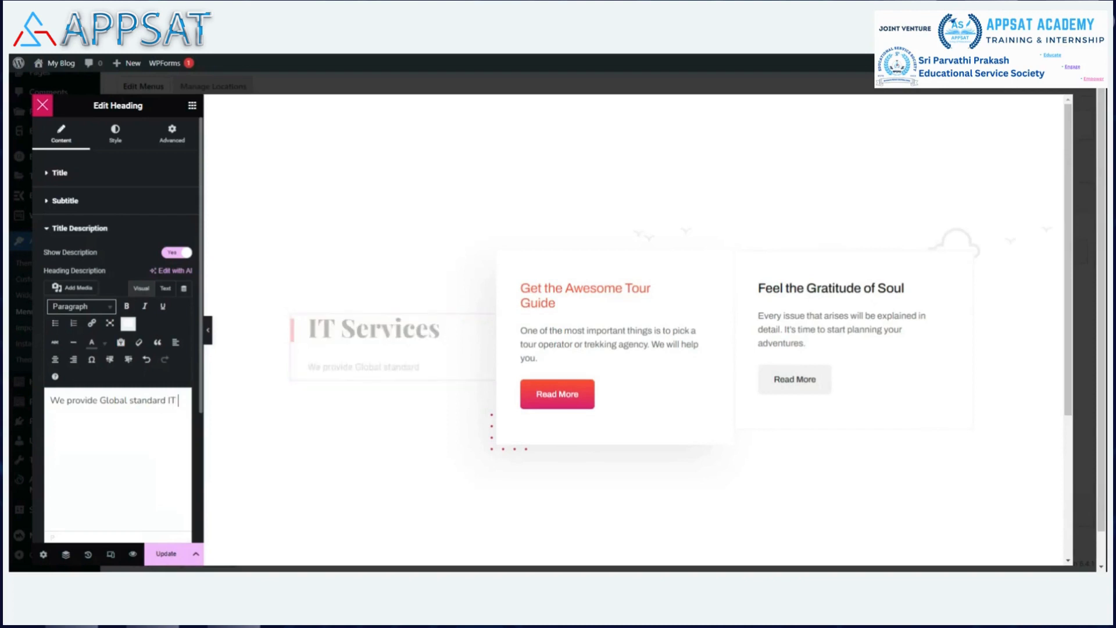
text( services)
Retitle the first card Consulting with description 'We provide IT consulting services'.
click(547, 345)
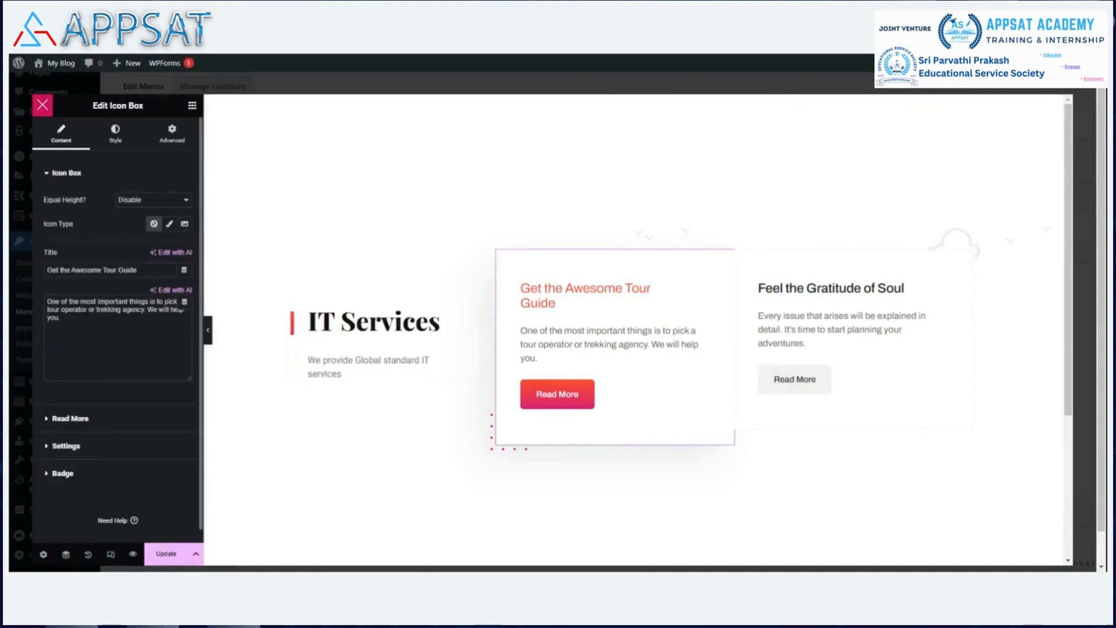
key(BackSpace)
key(BackSpace)
key(BackSpace)
key(BackSpace)
key(BackSpace)
key(BackSpace)
key(BackSpace)
key(BackSpace)
key(BackSpace)
key(BackSpace)
key(BackSpace)
key(BackSpace)
key(BackSpace)
key(BackSpace)
key(BackSpace)
key(BackSpace)
key(BackSpace)
key(BackSpace)
key(BackSpace)
key(BackSpace)
key(BackSpace)
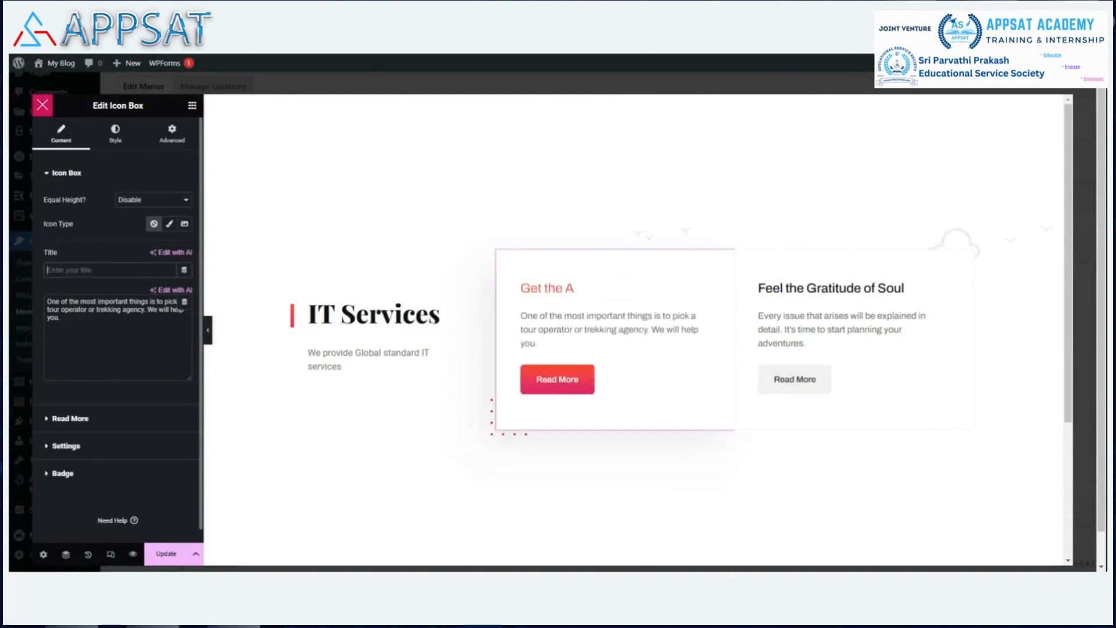
text(Consulting)
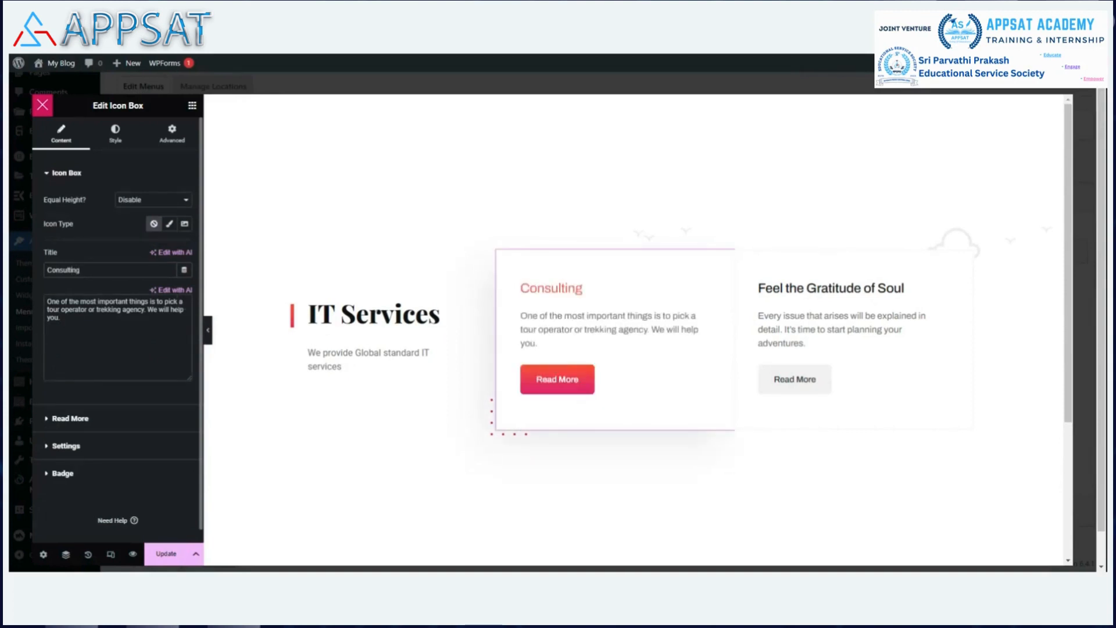
key(ctrl+a)
text(We)
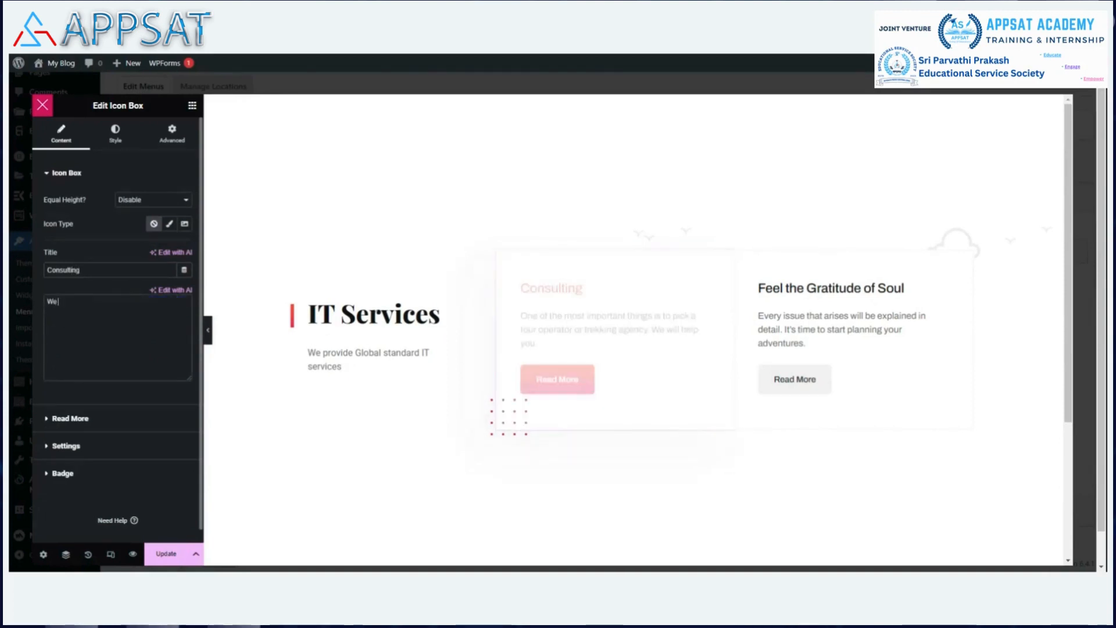
text( provide IT)
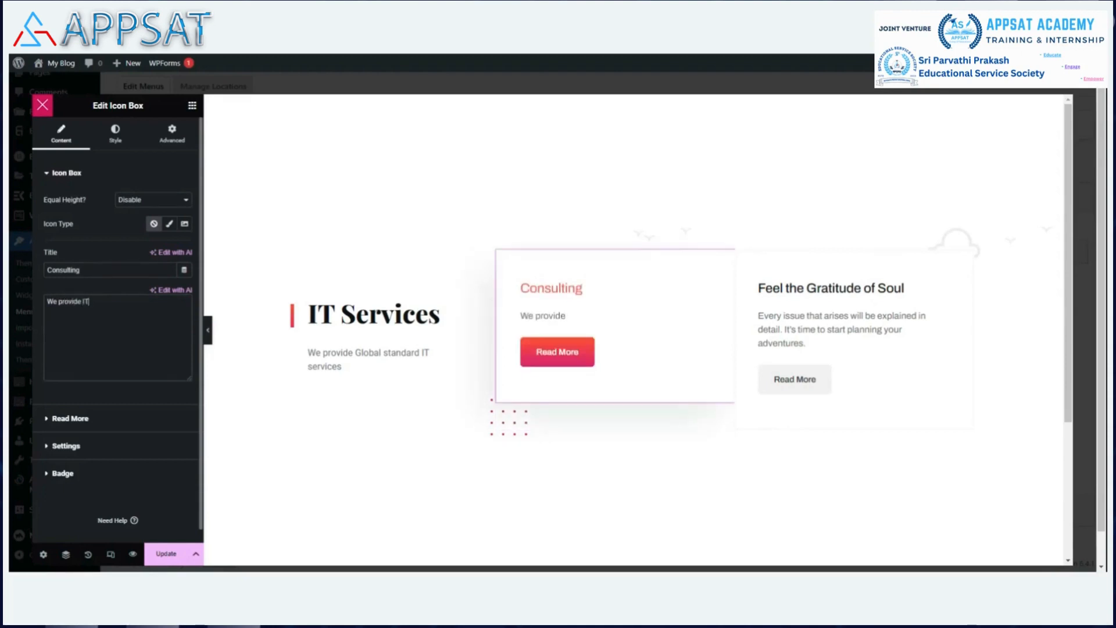
text( c)
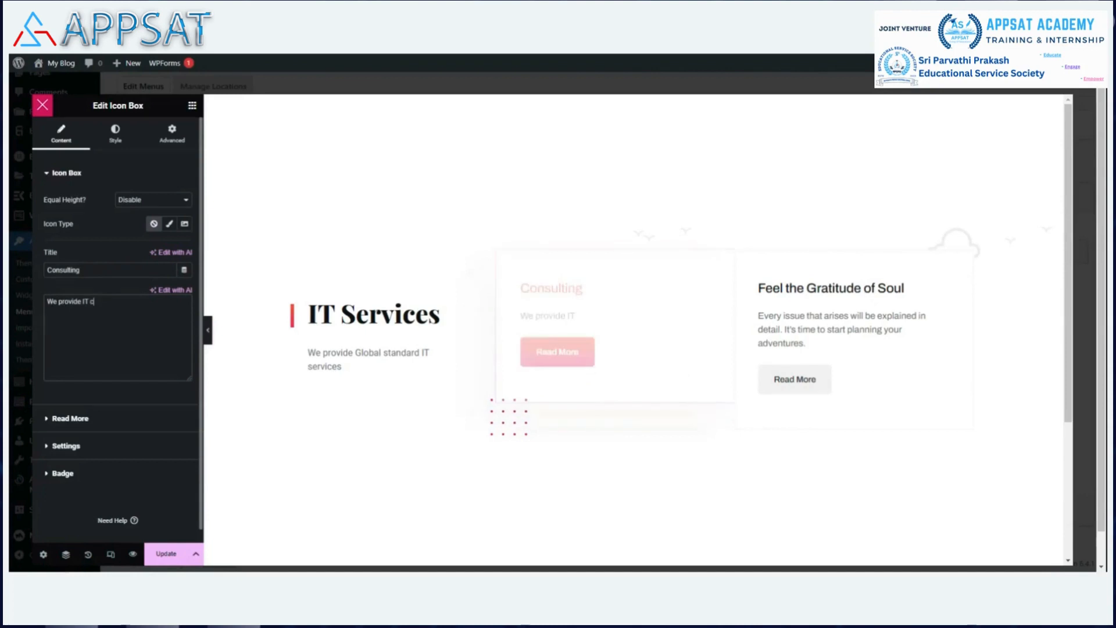
text(onsulting services)
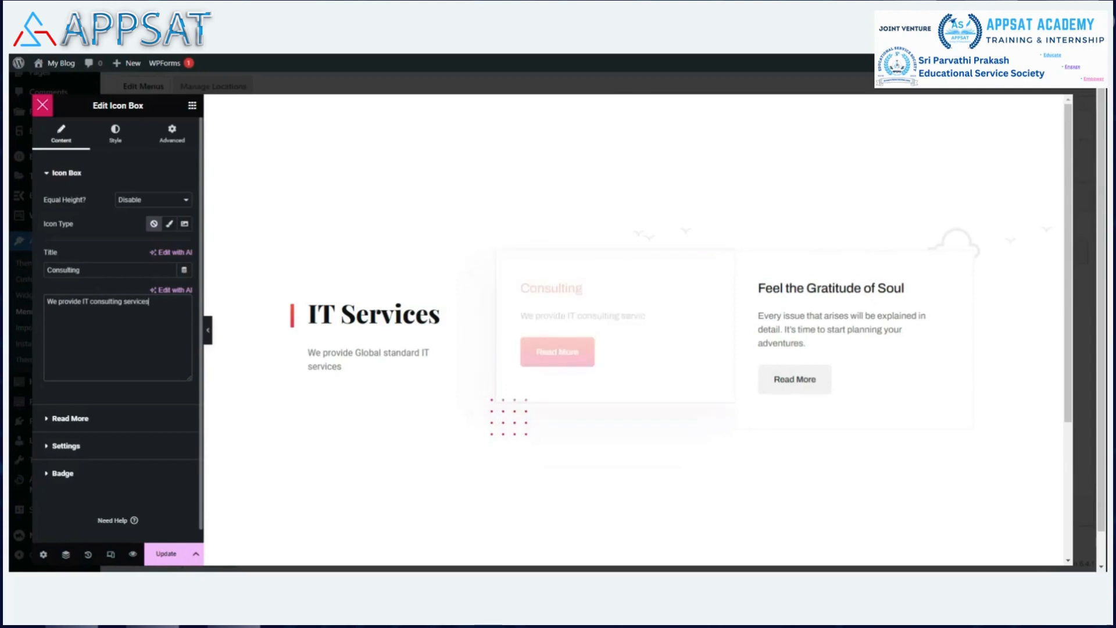
click(861, 296)
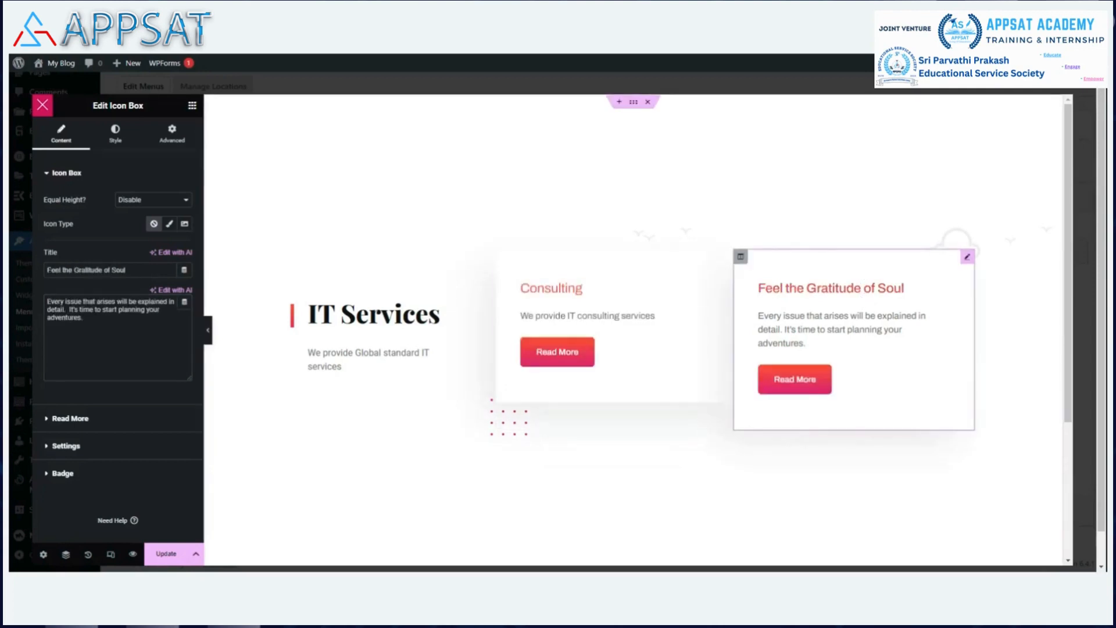
Retitle the second card 'Deployment' and describe it as 'we provide IT infrastructure Deployment service'.
key(BackSpace)
key(BackSpace)
key(BackSpace)
key(BackSpace)
key(BackSpace)
key(BackSpace)
key(BackSpace)
key(BackSpace)
key(BackSpace)
key(BackSpace)
key(BackSpace)
key(BackSpace)
key(BackSpace)
key(BackSpace)
key(BackSpace)
key(BackSpace)
key(BackSpace)
key(BackSpace)
key(BackSpace)
key(BackSpace)
key(BackSpace)
text(D)
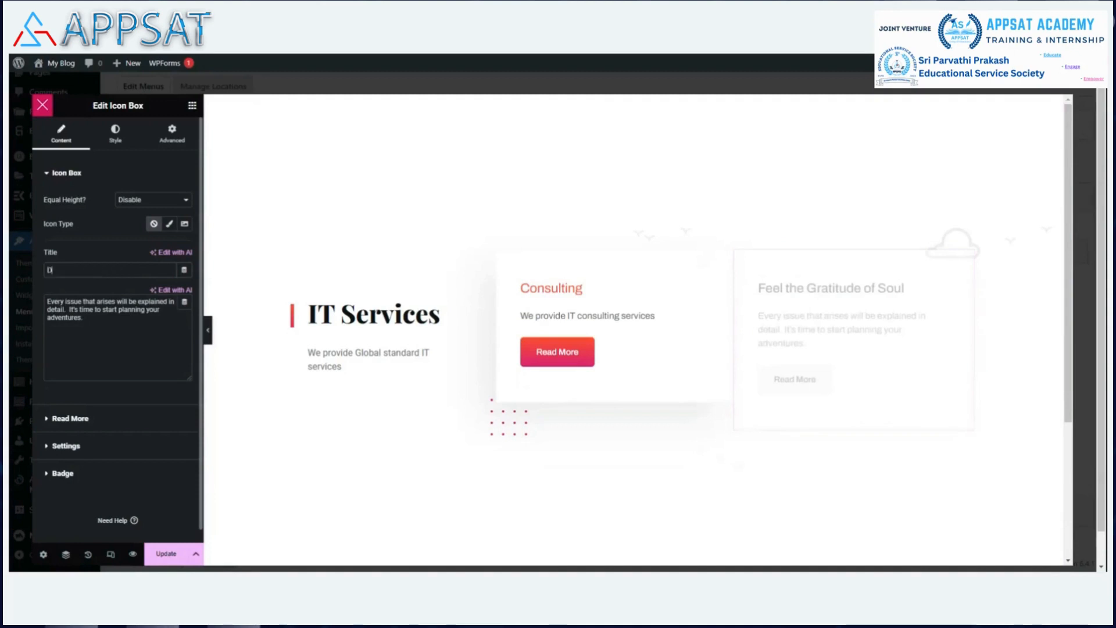
text(eployment)
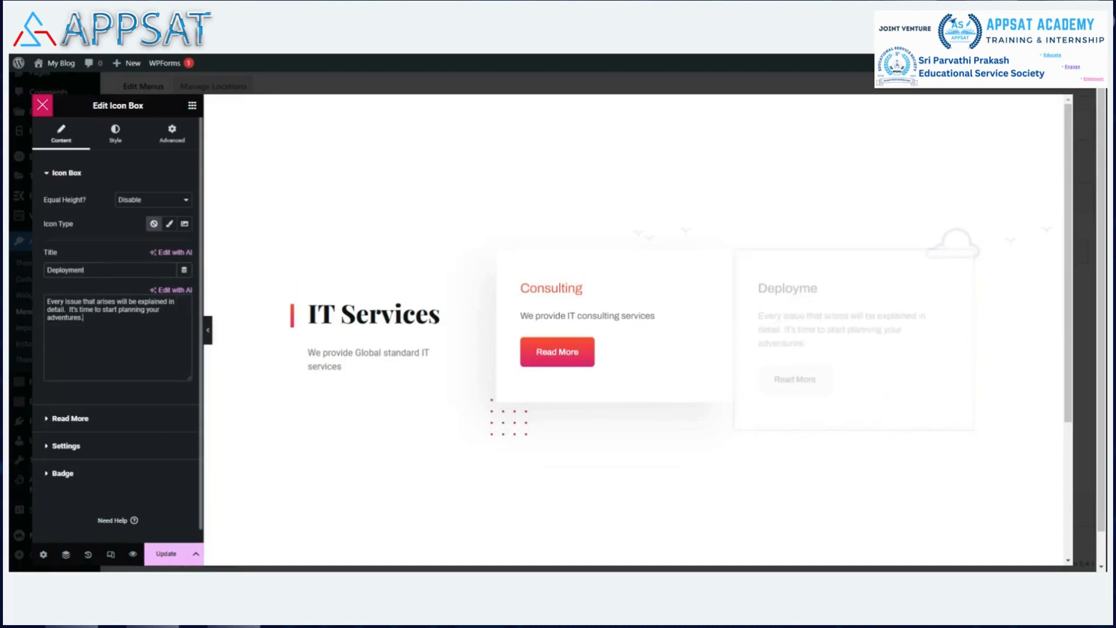
key(ctrl+a)
text(we provbid)
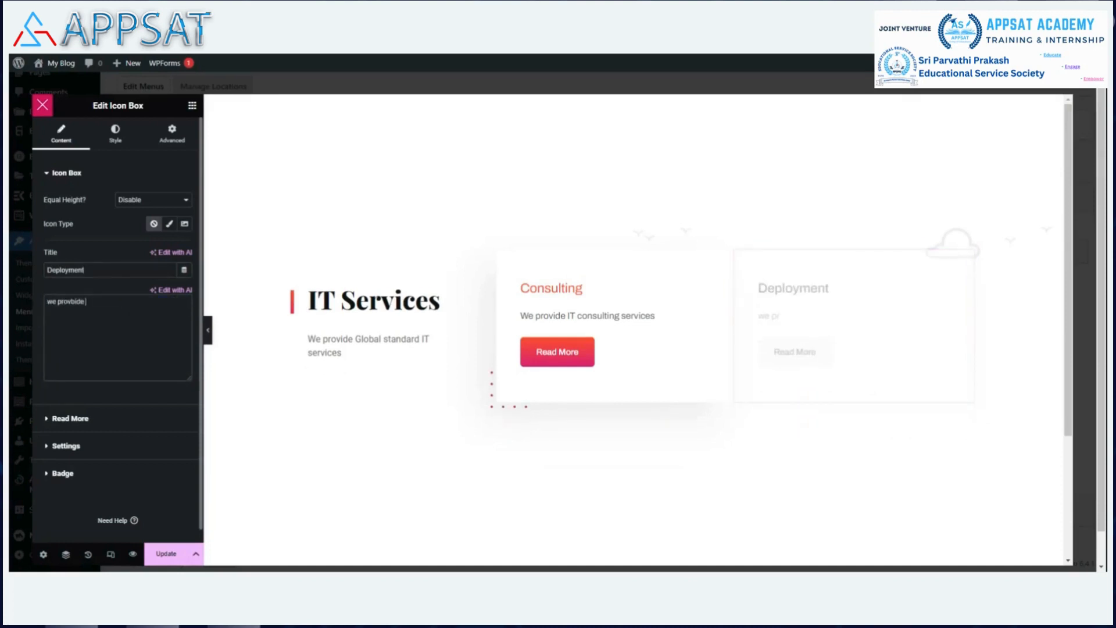
key(BackSpace)
key(BackSpace)
key(BackSpace)
key(BackSpace)
text(e )
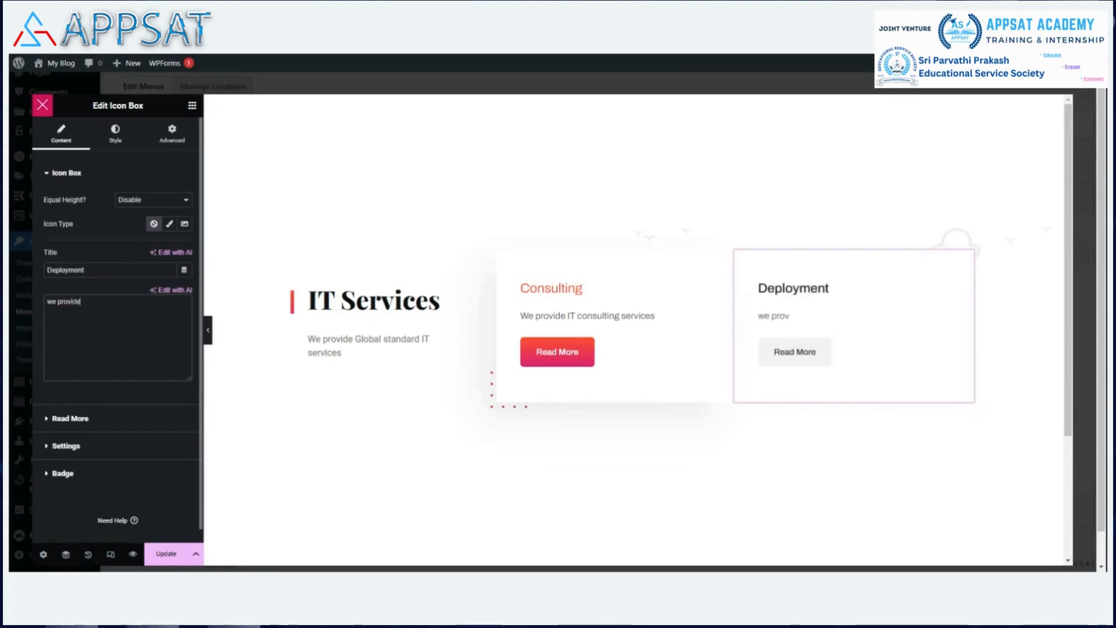
text(IT in)
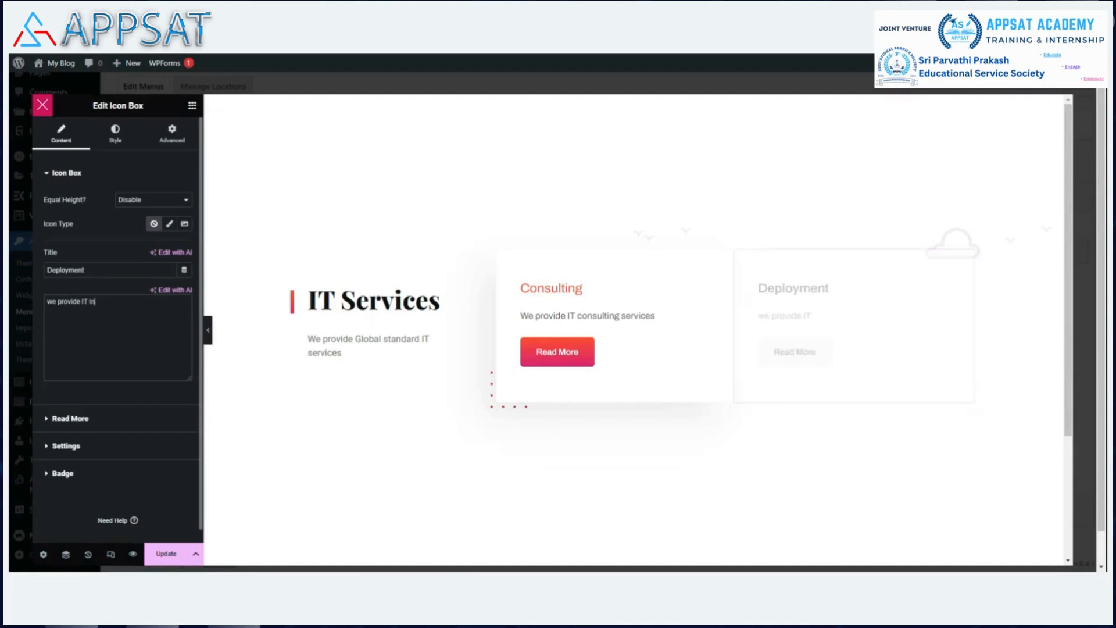
text(frastructure Deployment services)
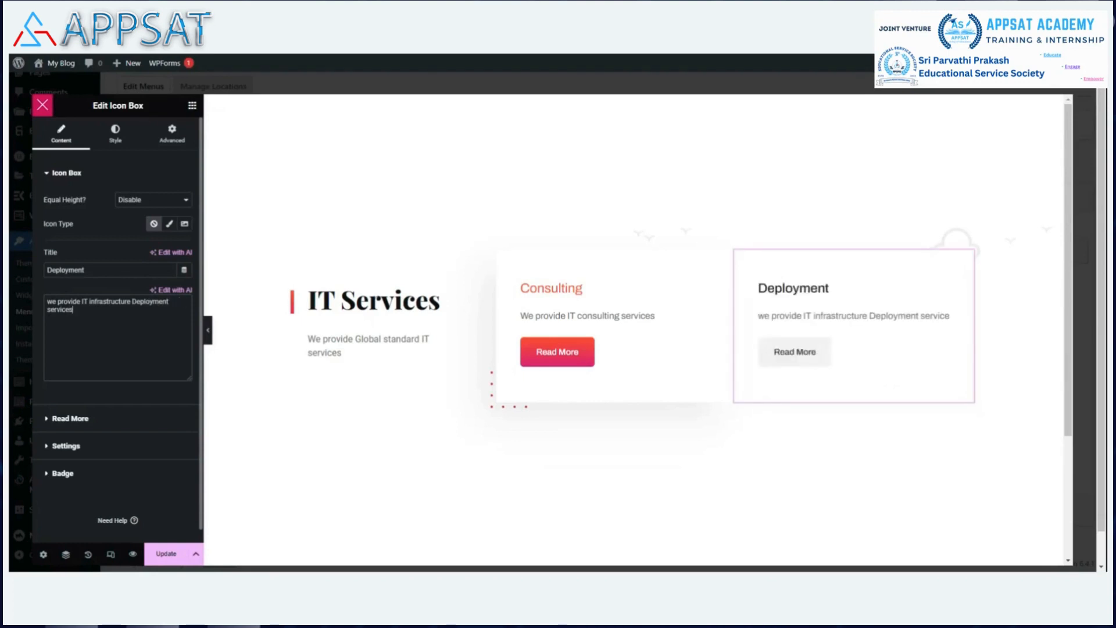
Clear the placeholder link from the Consulting card's button.
click(581, 352)
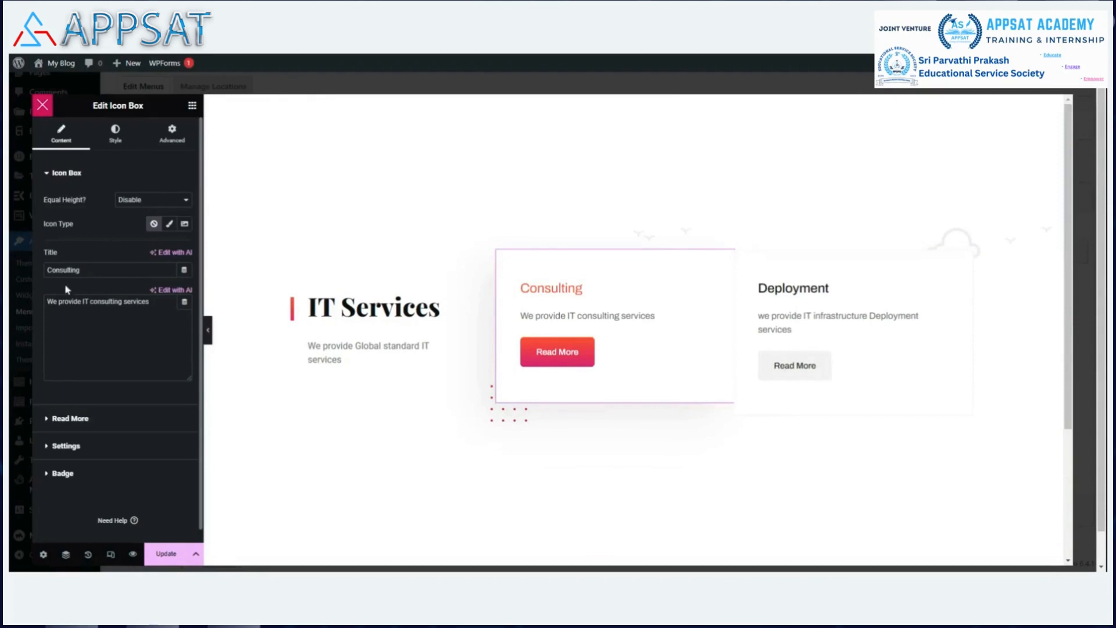
click(50, 419)
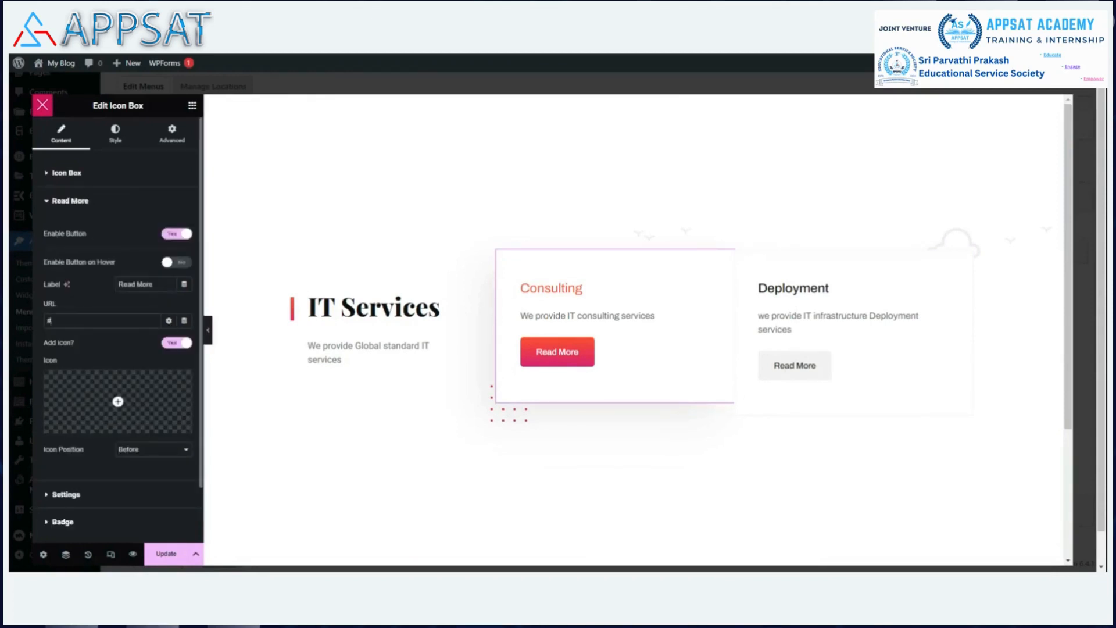
key(BackSpace)
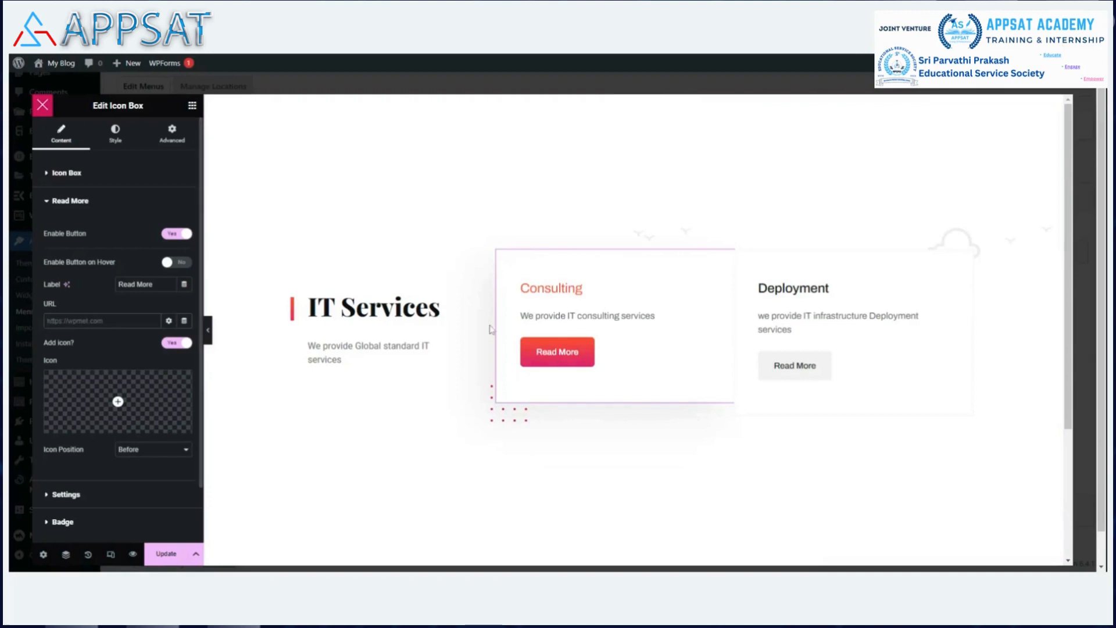
Relabel the Deployment button 'Learn More' and link it to the IT service page.
click(834, 298)
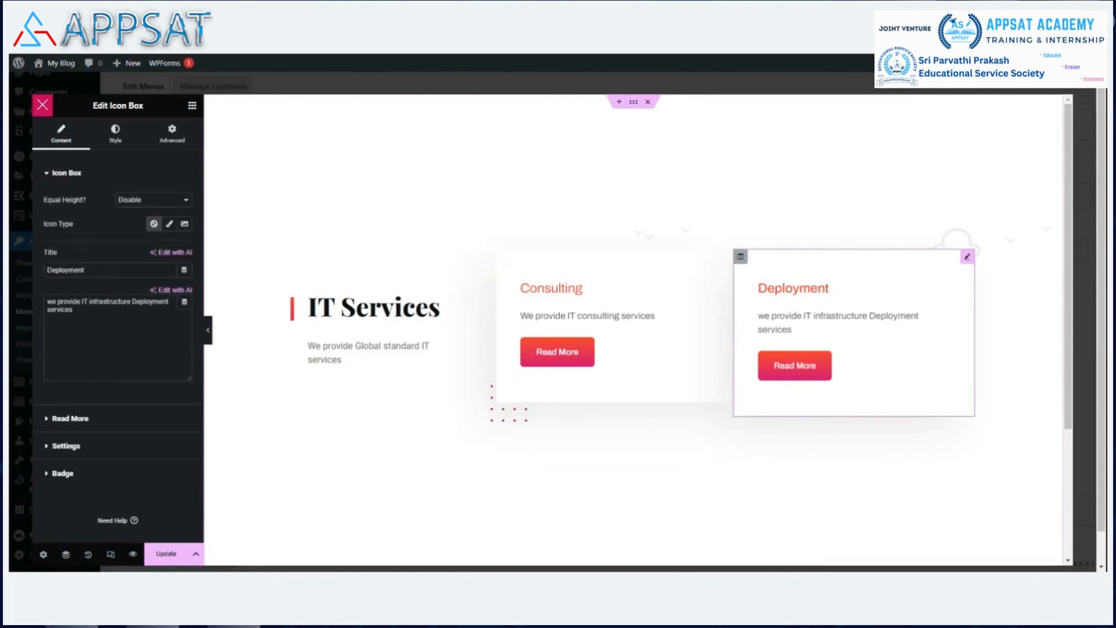
click(48, 420)
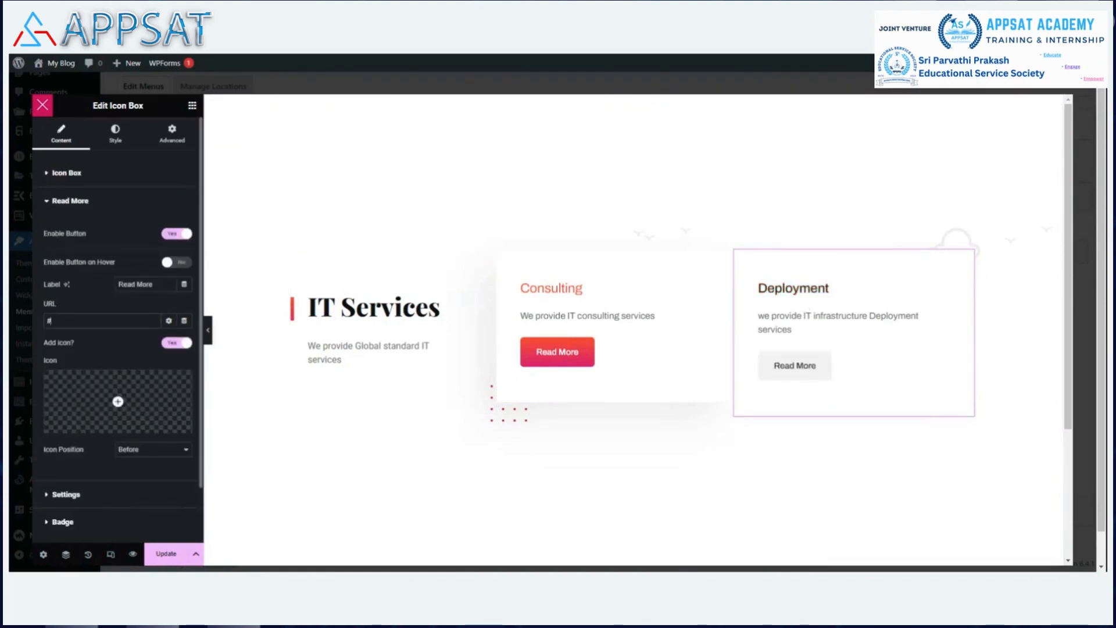
click(158, 284)
key(BackSpace)
key(BackSpace)
key(BackSpace)
key(BackSpace)
key(BackSpace)
key(BackSpace)
key(BackSpace)
key(BackSpace)
text(Lea)
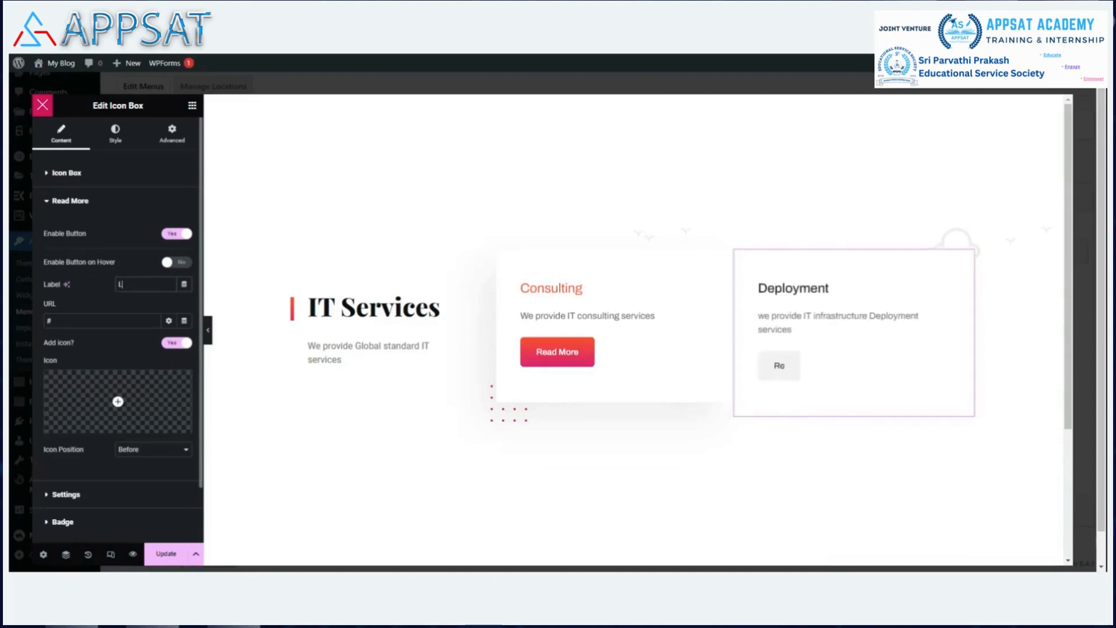
key(BackSpace)
key(BackSpace)
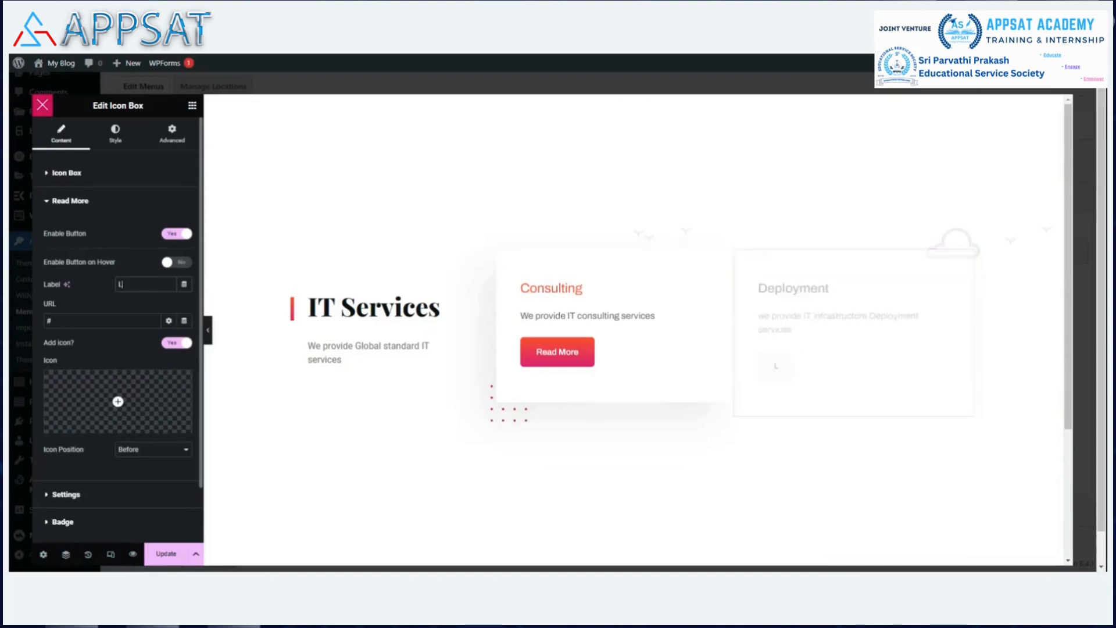
text(earn more)
key(Left)
key(Left)
key(Left)
key(BackSpace)
text(M)
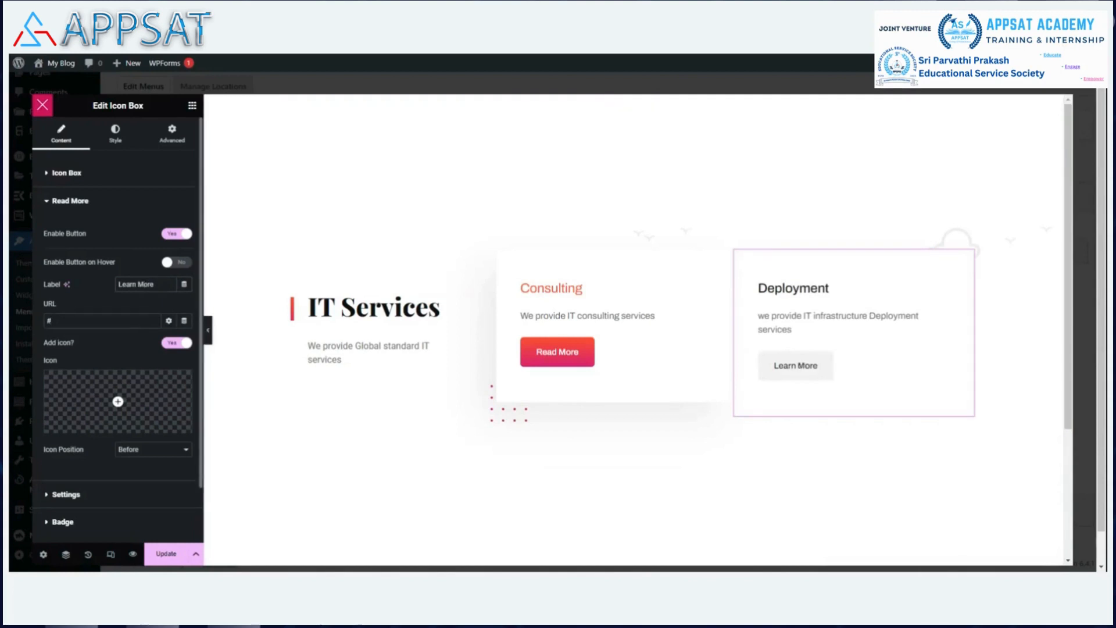
key(BackSpace)
text(blog.howtogeek.pro/it-service-howto)
Link the Consulting button to the IT service page and save the megamenu with Update.
click(594, 359)
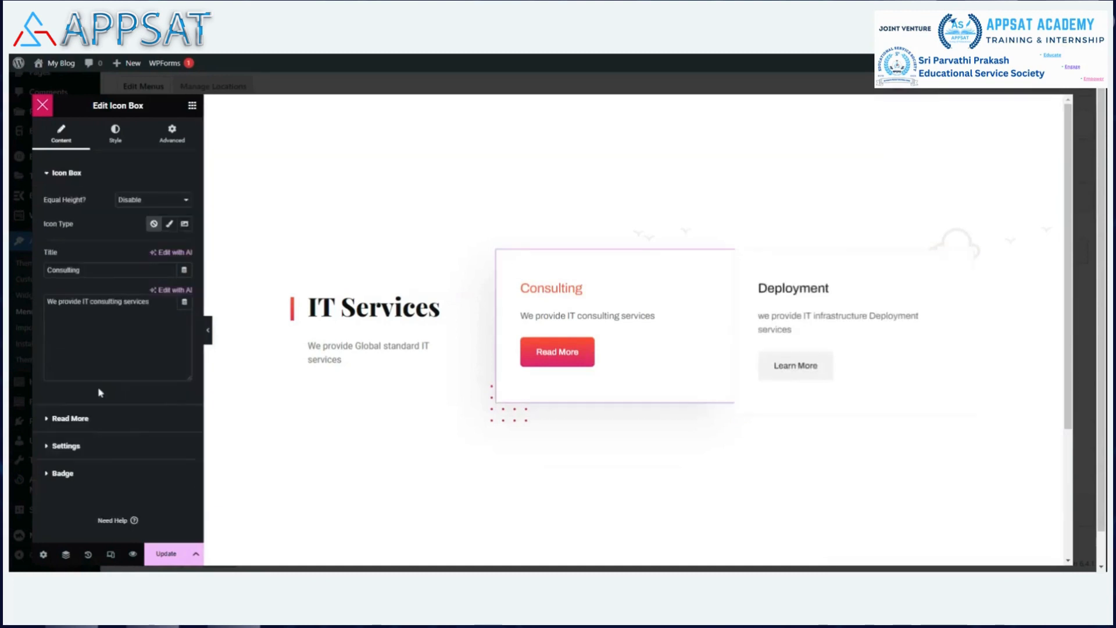
click(58, 418)
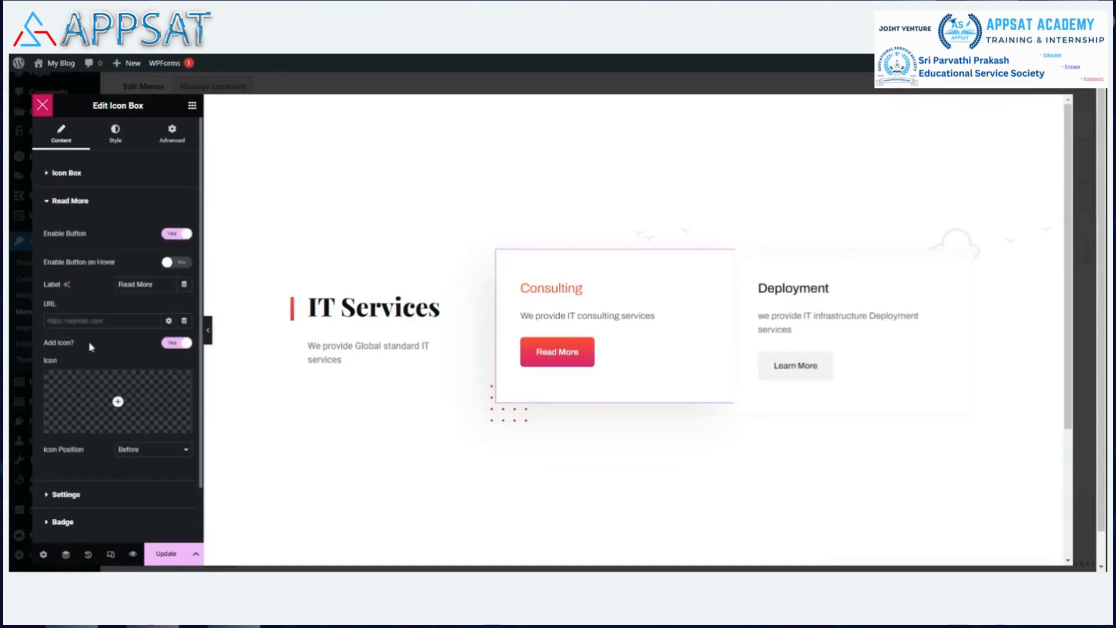
key(ctrl+v)
click(166, 556)
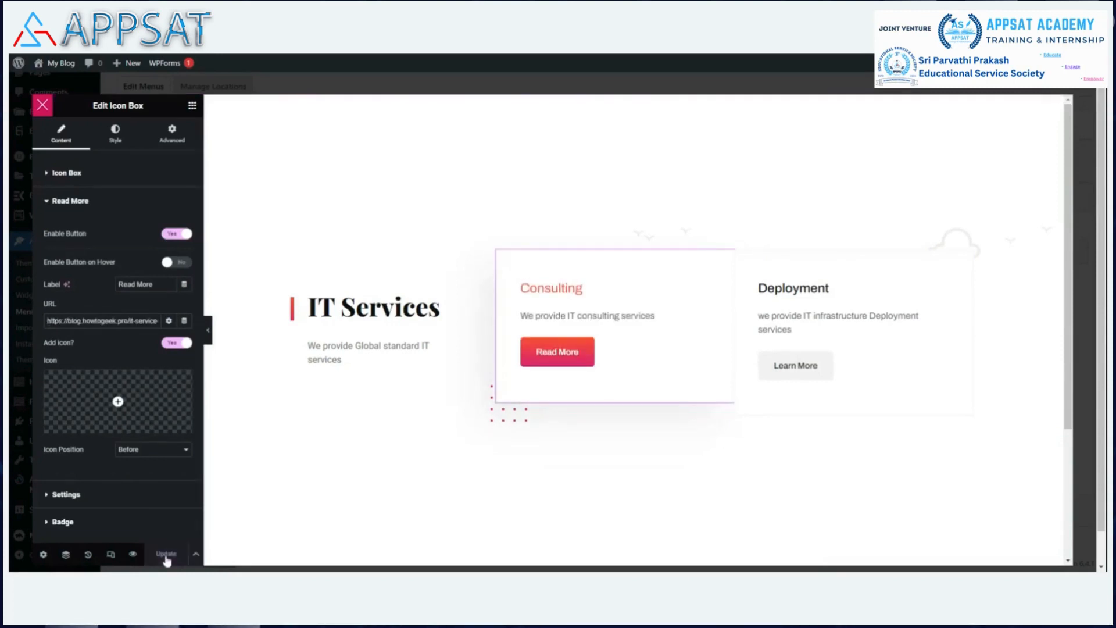
Exit the Elementor editor and close the Megamenu settings dialog.
click(42, 105)
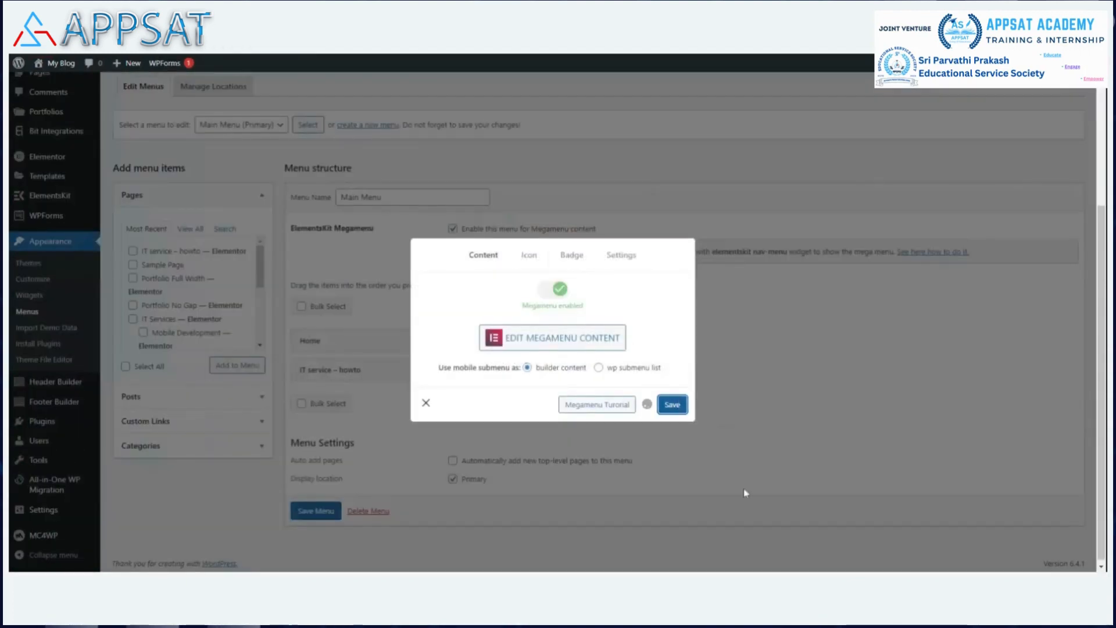
click(426, 405)
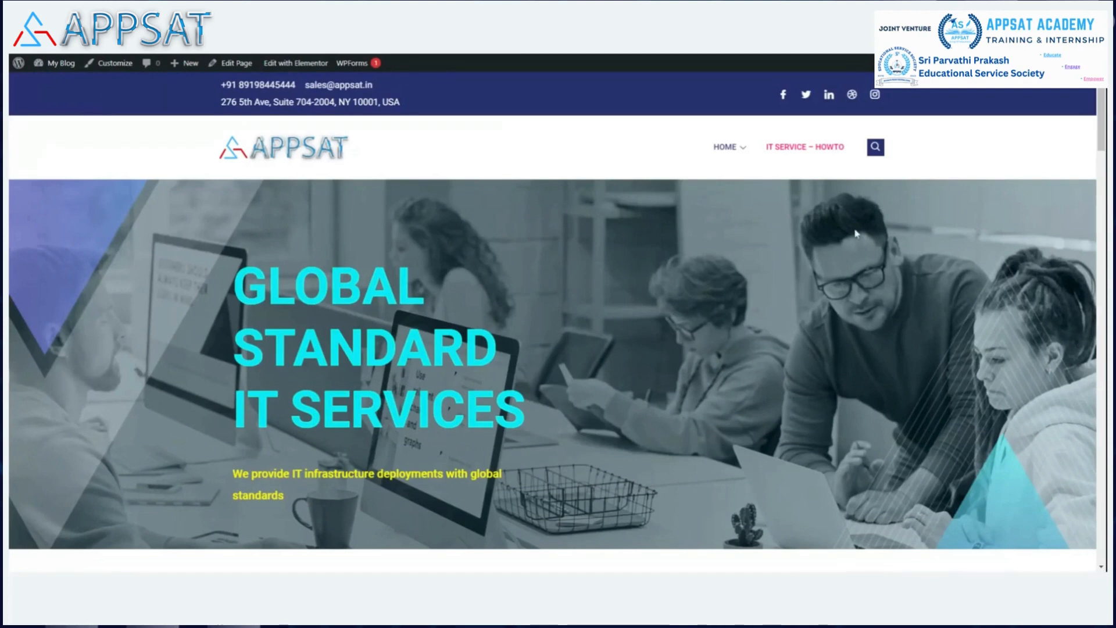
mouse_move(742, 151)
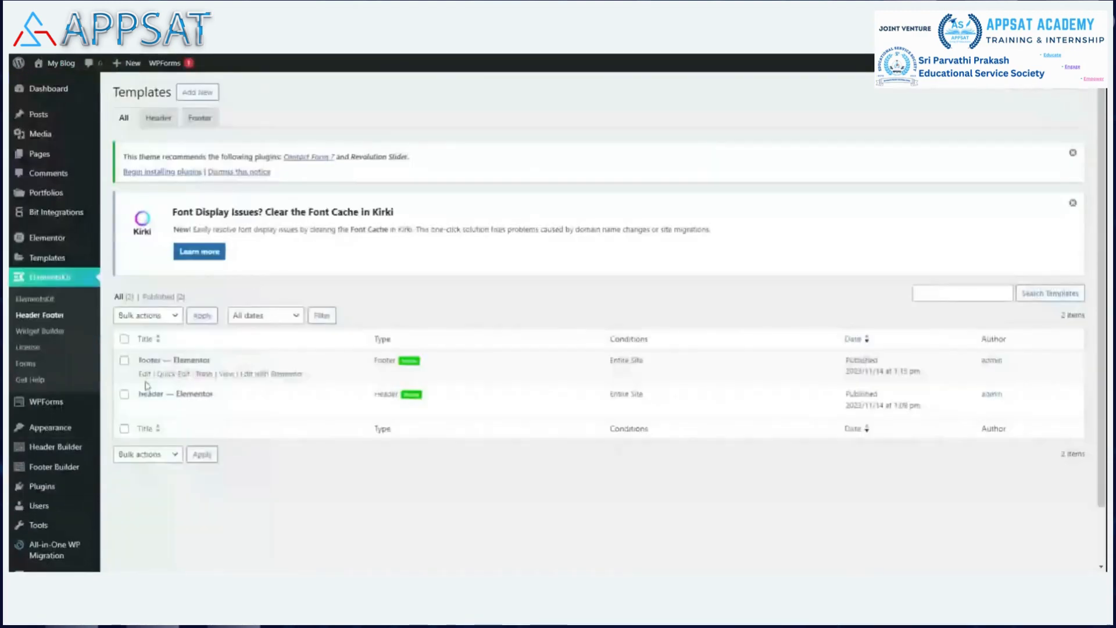
Open the Header template row with Edit with Elementor.
mouse_move(143, 409)
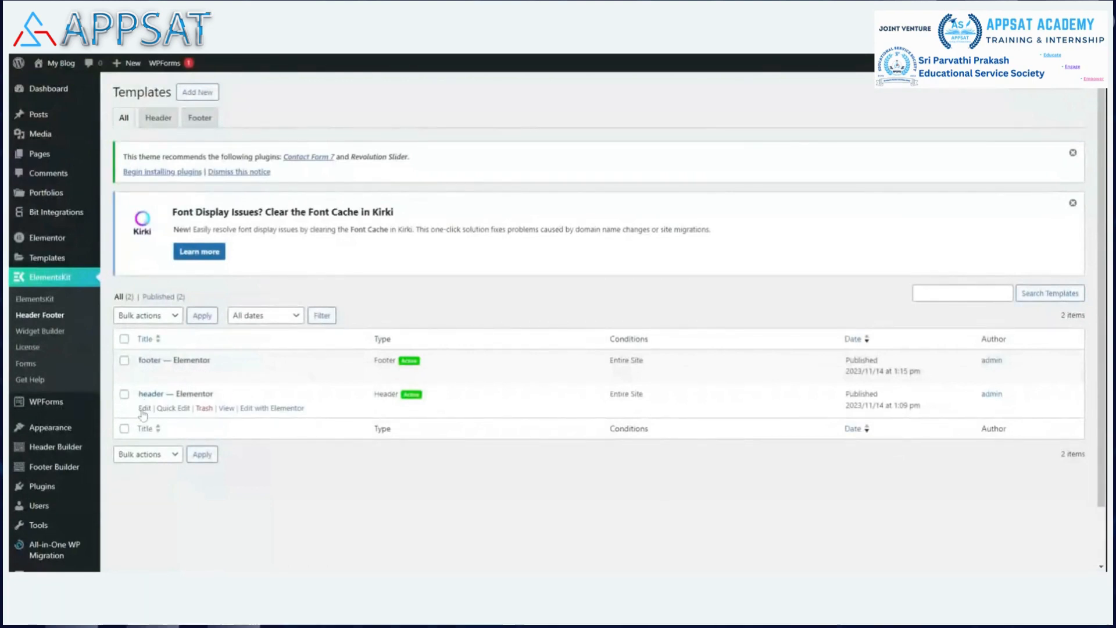
click(282, 411)
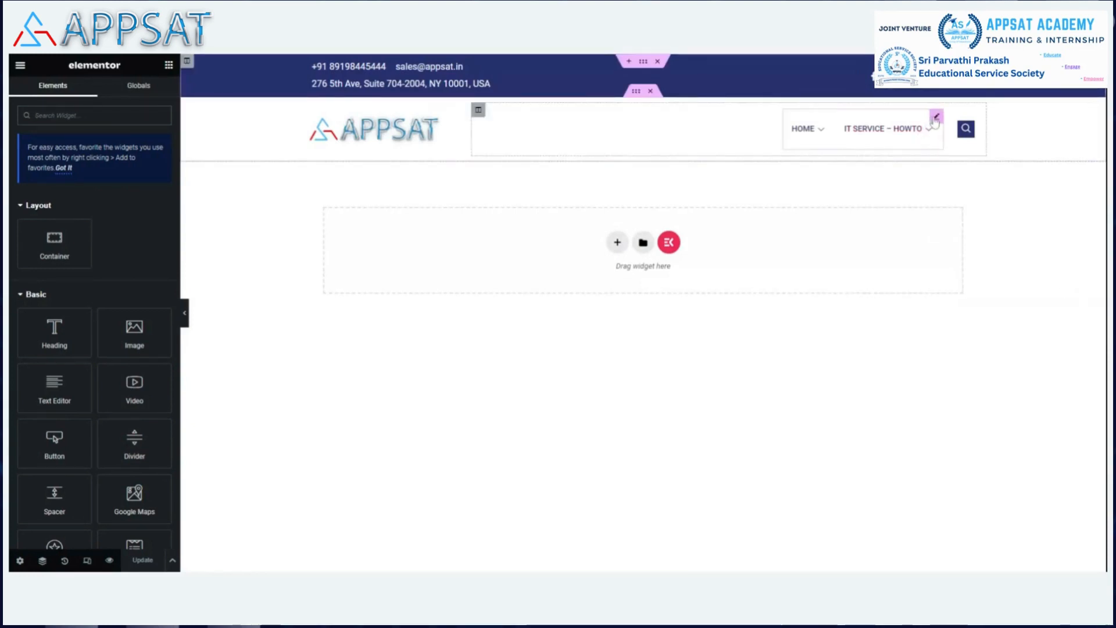
Widen the header's ElementsKit Nav Menu leftward toward the logo.
click(935, 118)
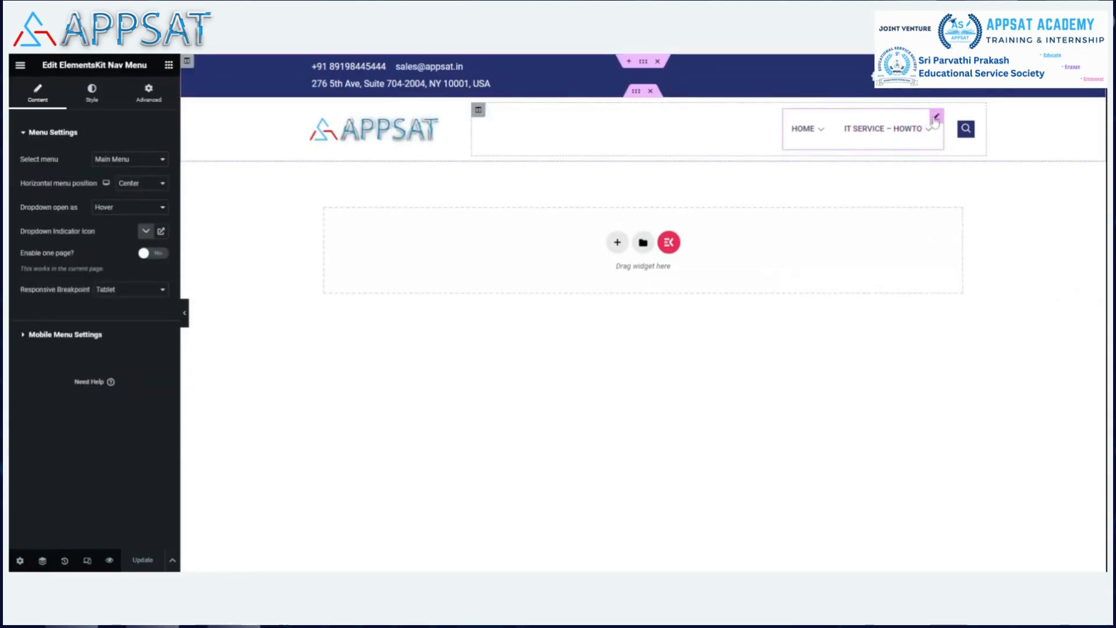
mouse_move(786, 131)
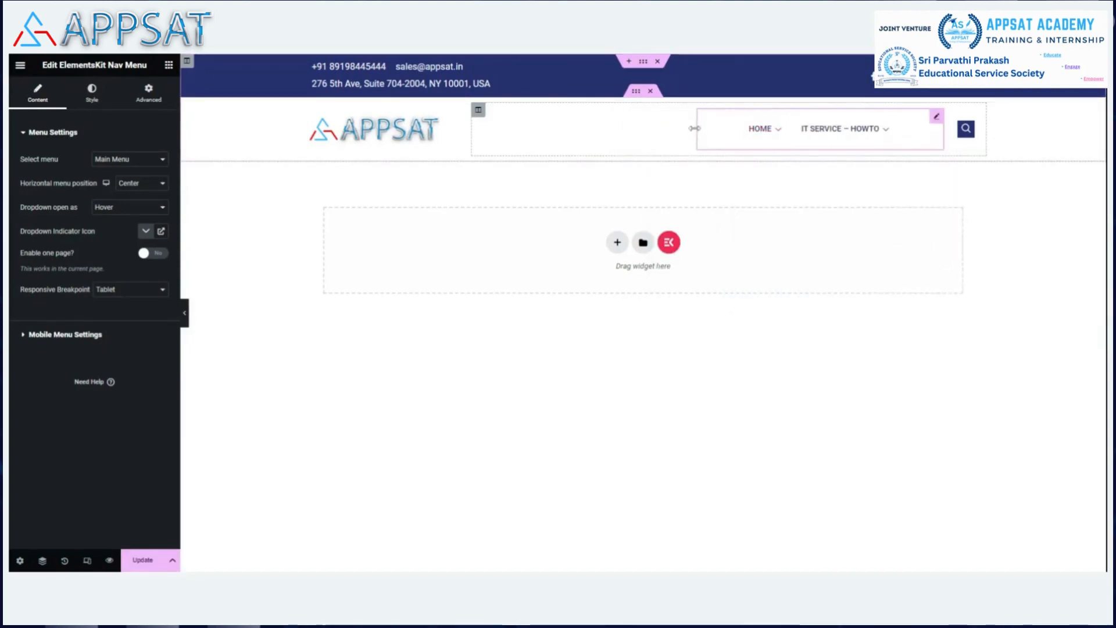
drag(647, 132, 703, 109)
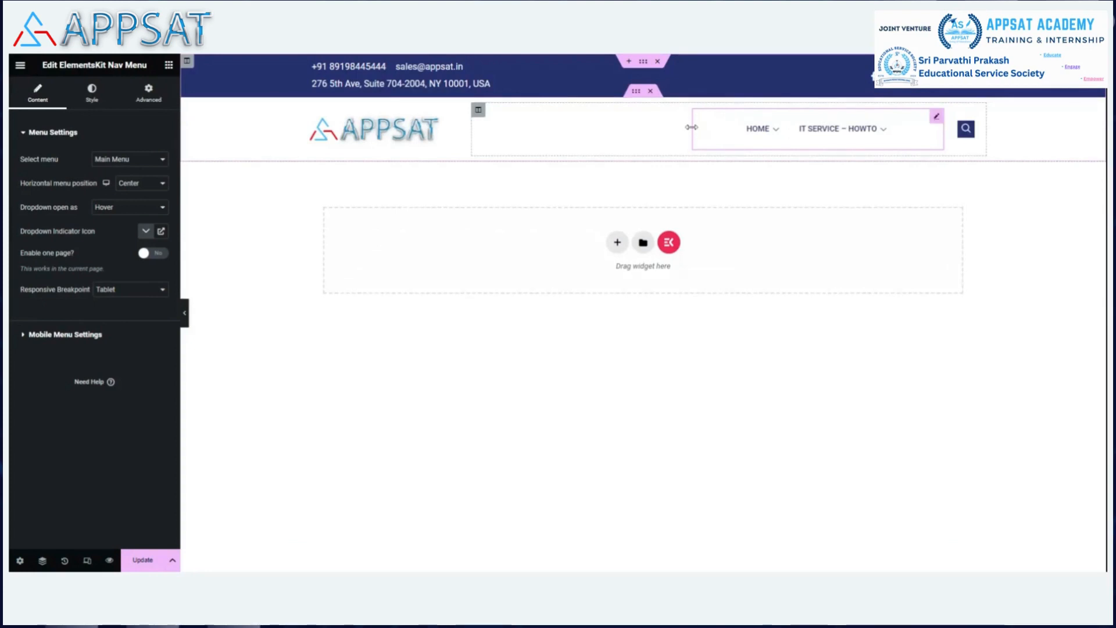
drag(691, 126, 651, 129)
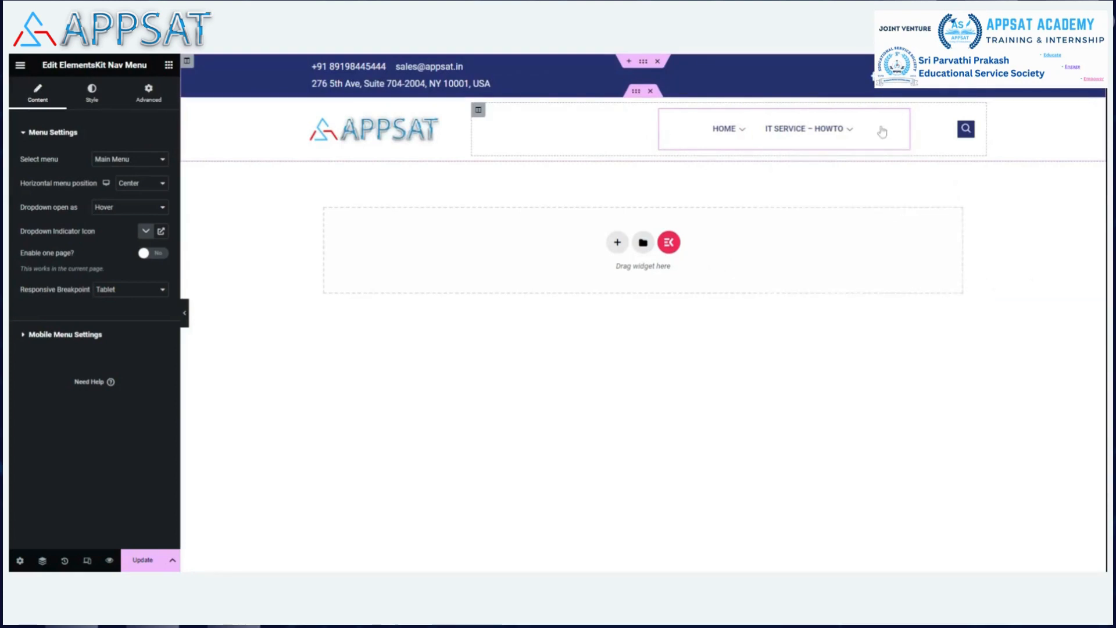
click(933, 127)
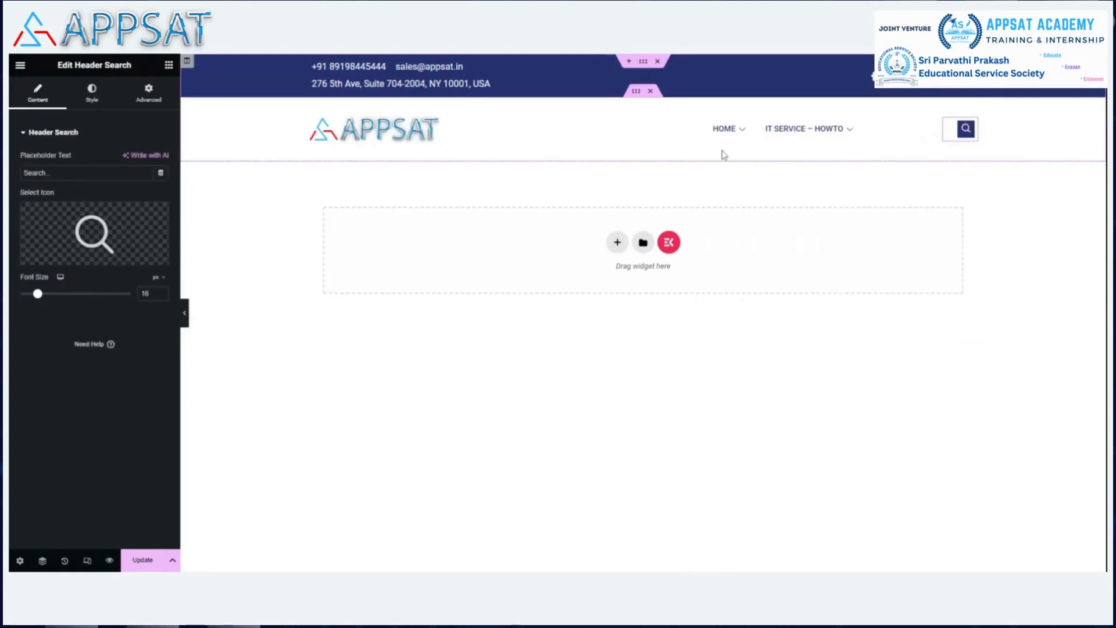
click(663, 129)
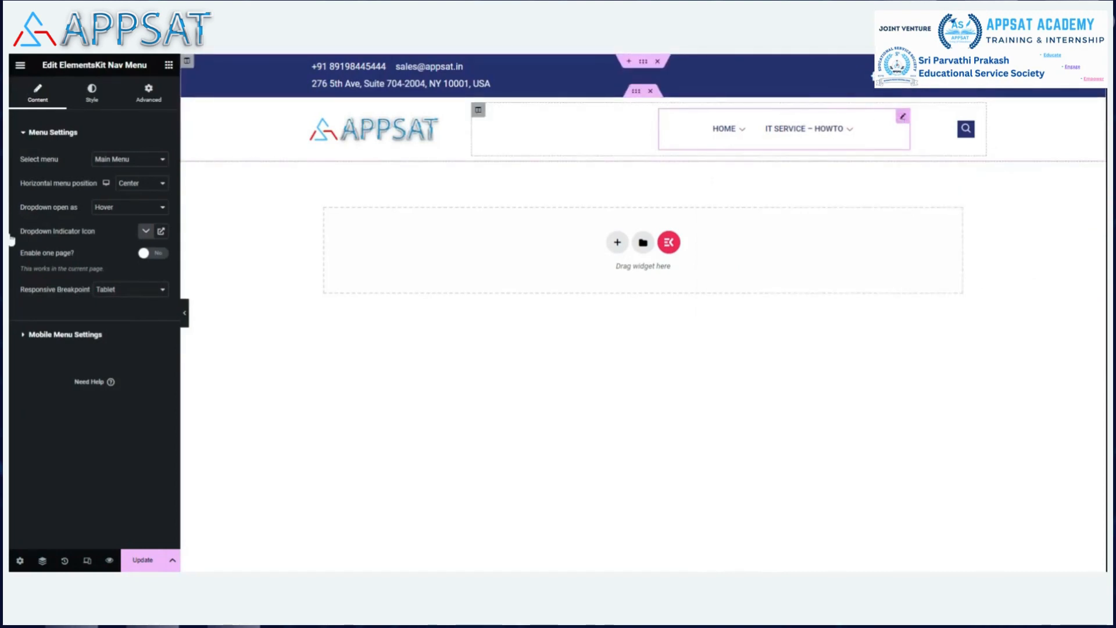
Set the menu's horizontal position to Left, save, and open the IT SERVICE – HOWTO page.
click(156, 204)
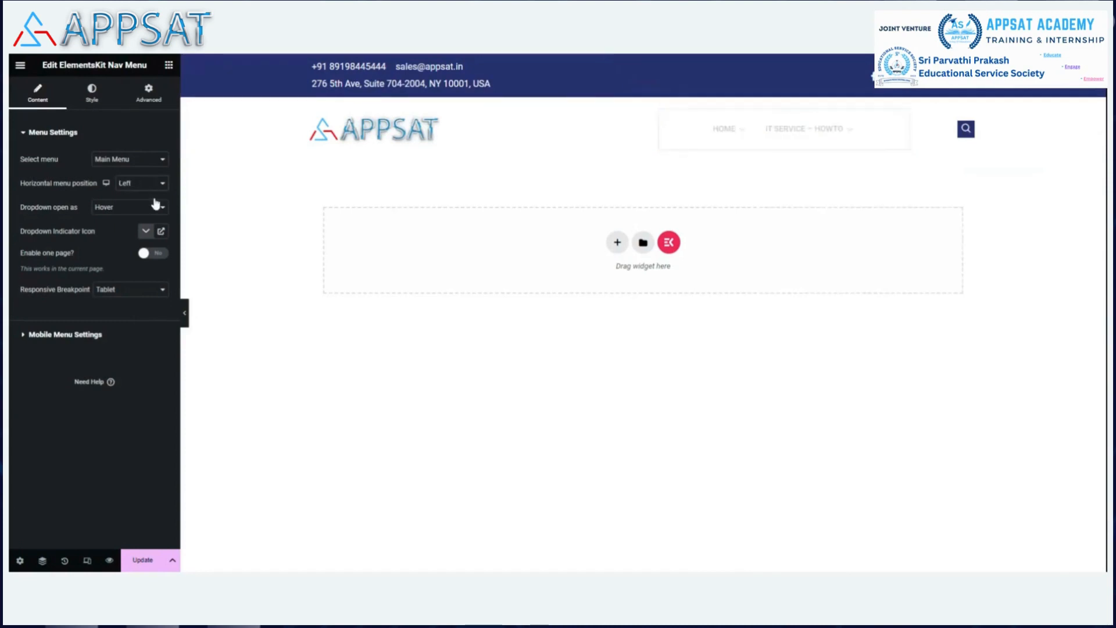
click(143, 561)
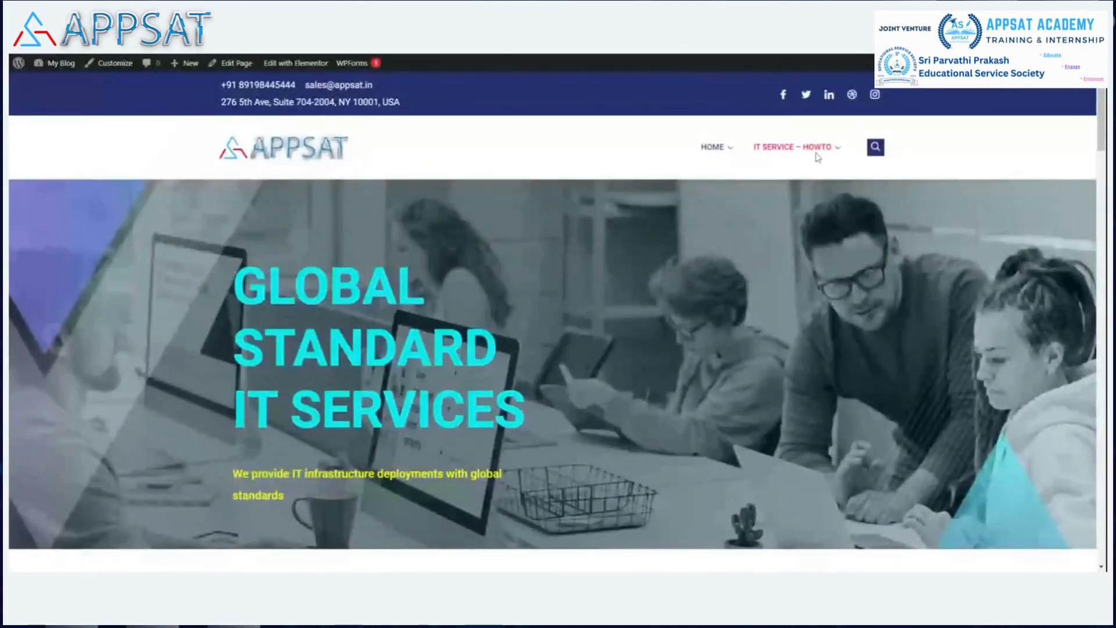
click(813, 153)
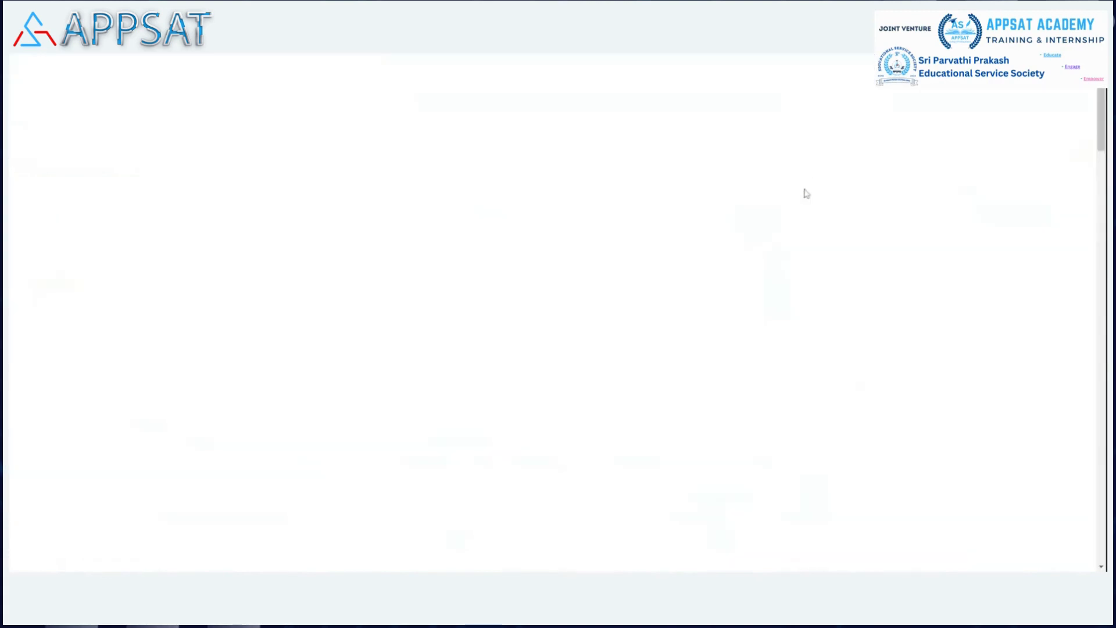
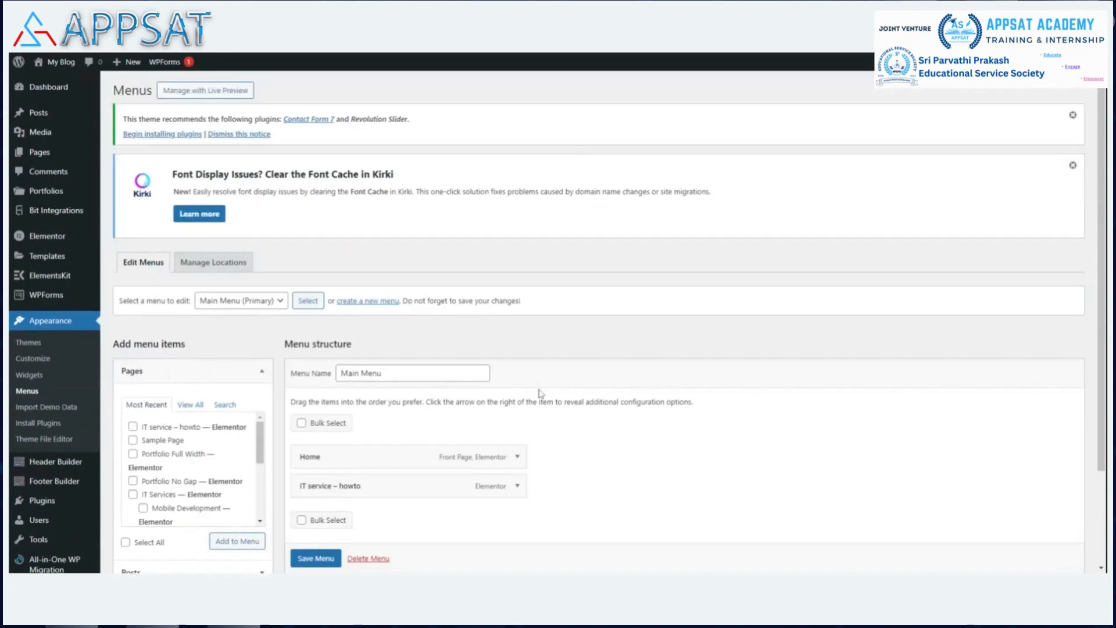
Scroll the Menus page down to the ElementsKit Megamenu option and the Home and IT service – howto items.
scroll(523, 404, down, 2)
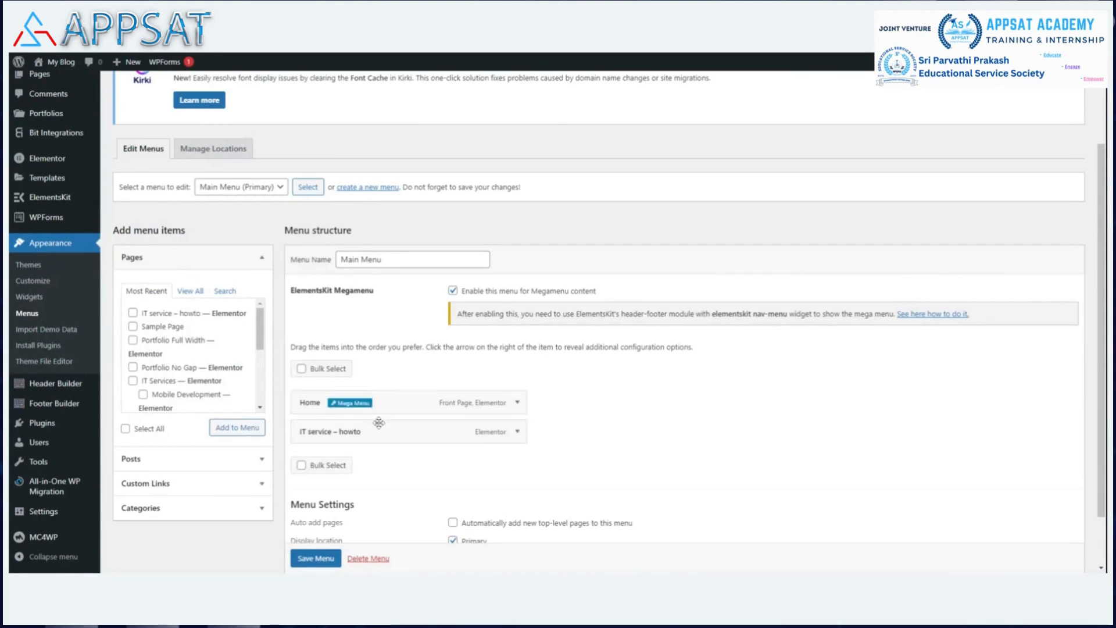
scroll(349, 407, down, 1)
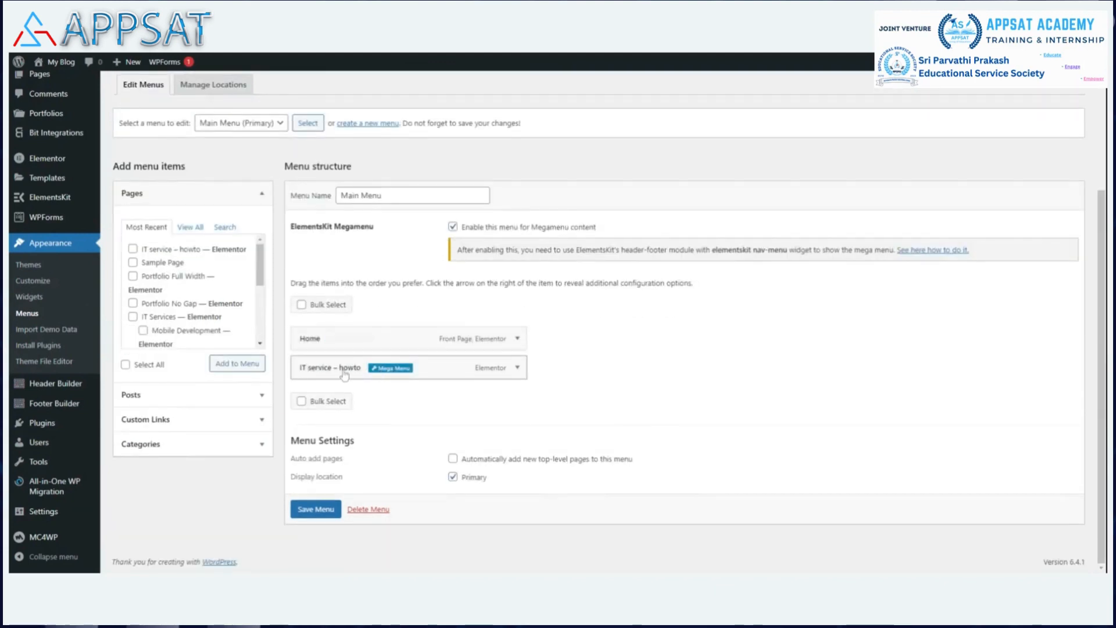
Save the IT service – howto megamenu as Default position and Full Width, then open its content in Elementor.
click(390, 368)
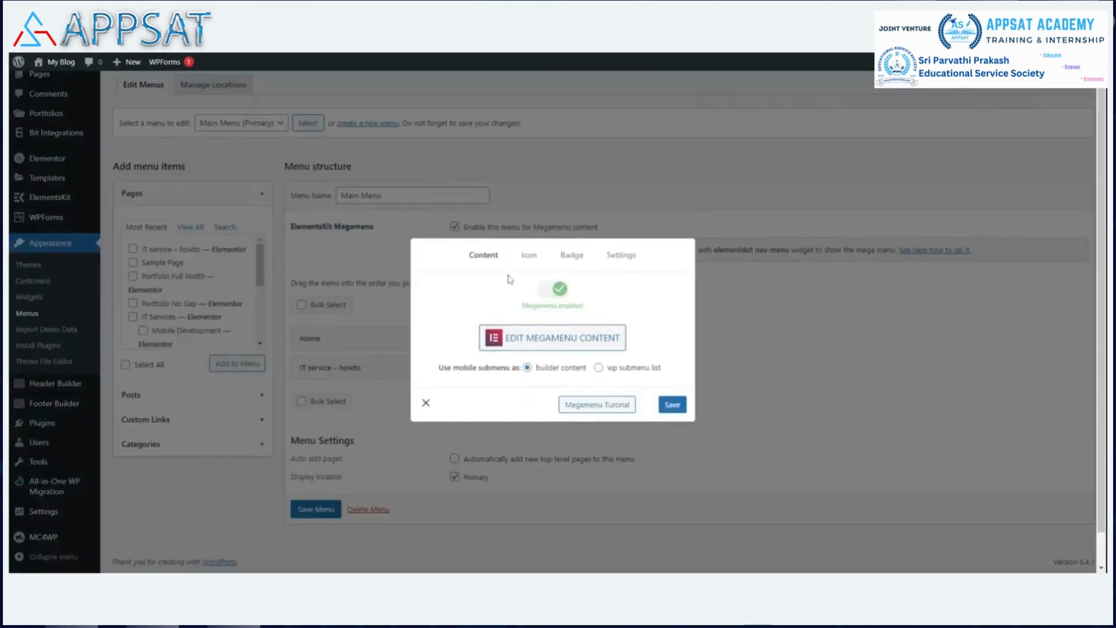
click(618, 260)
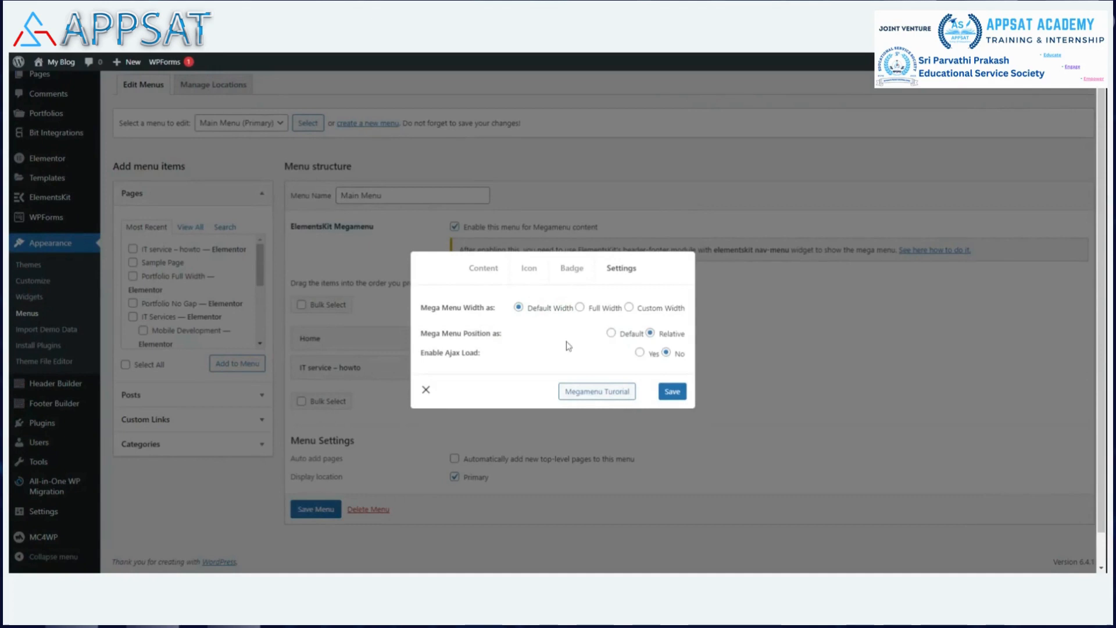
click(611, 333)
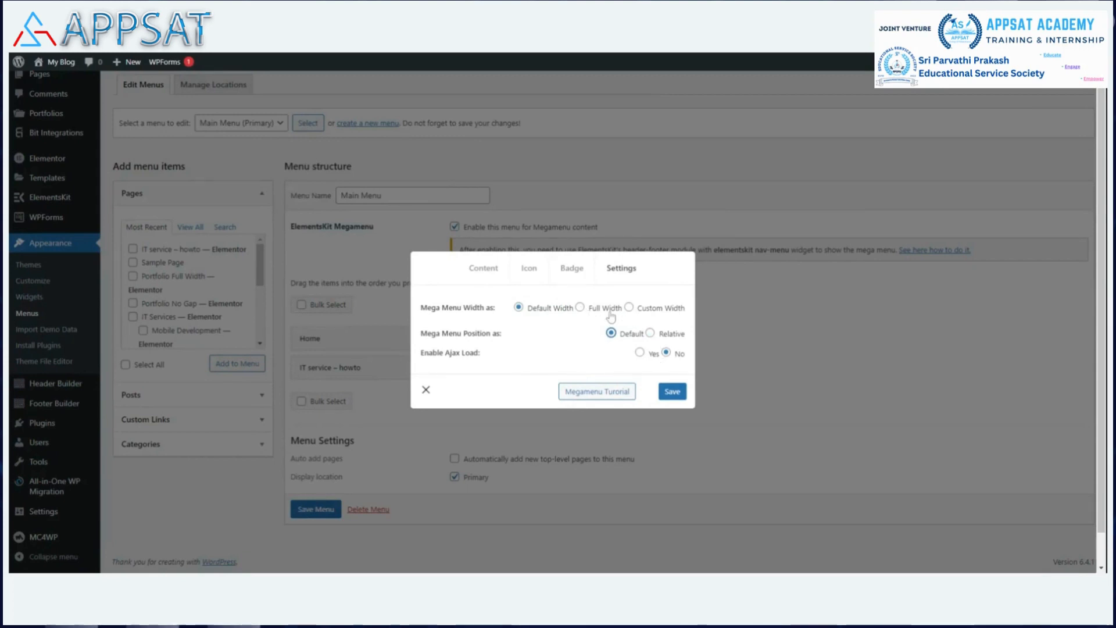
click(579, 307)
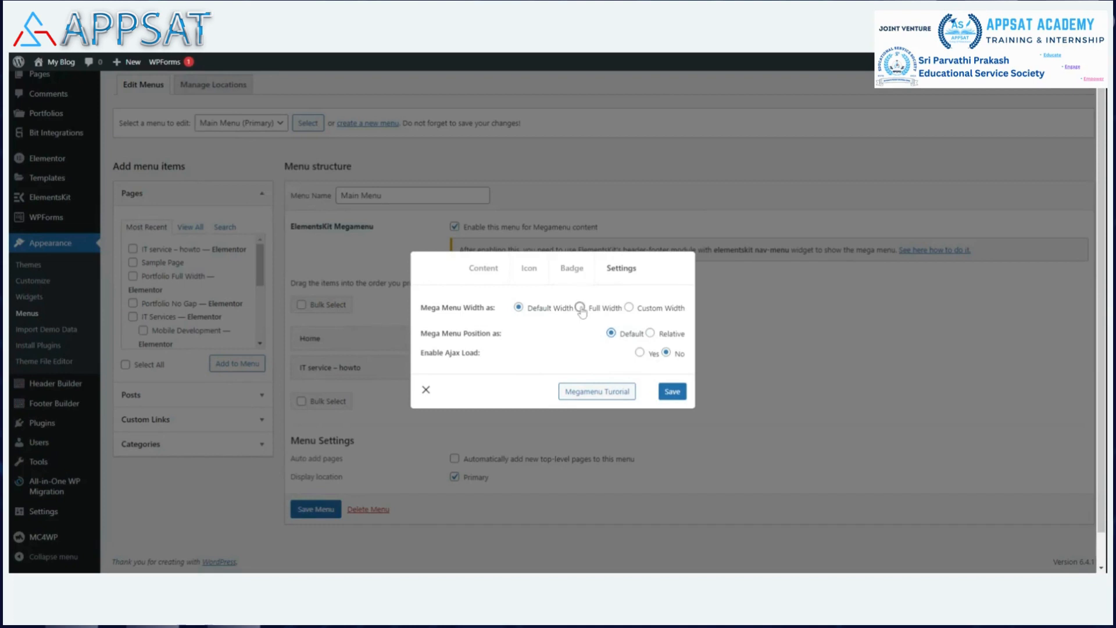
click(672, 393)
click(494, 272)
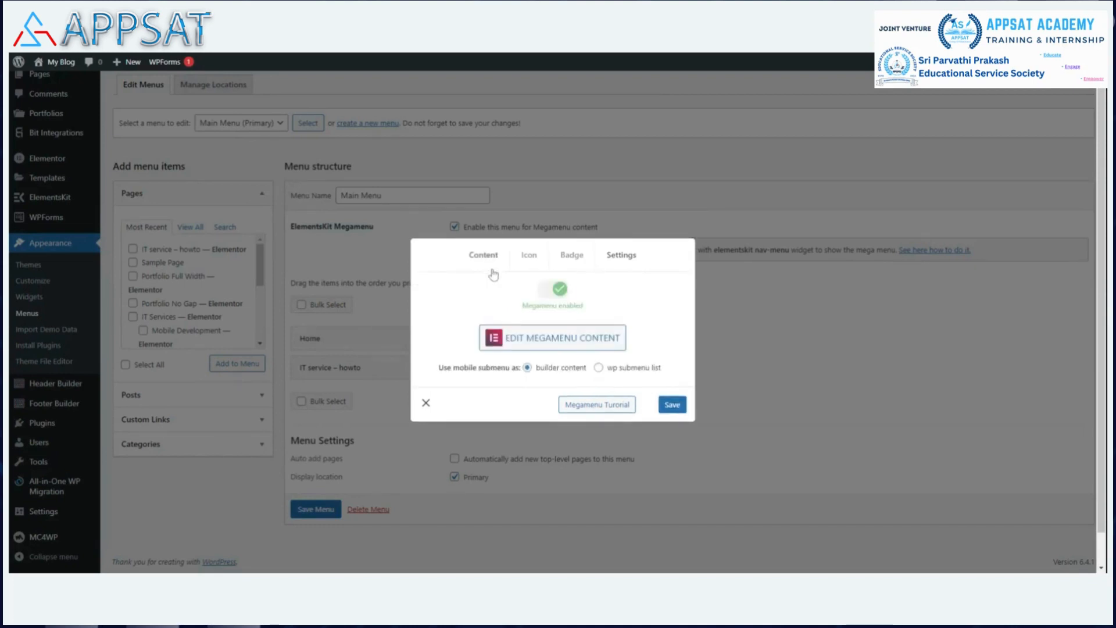
click(563, 344)
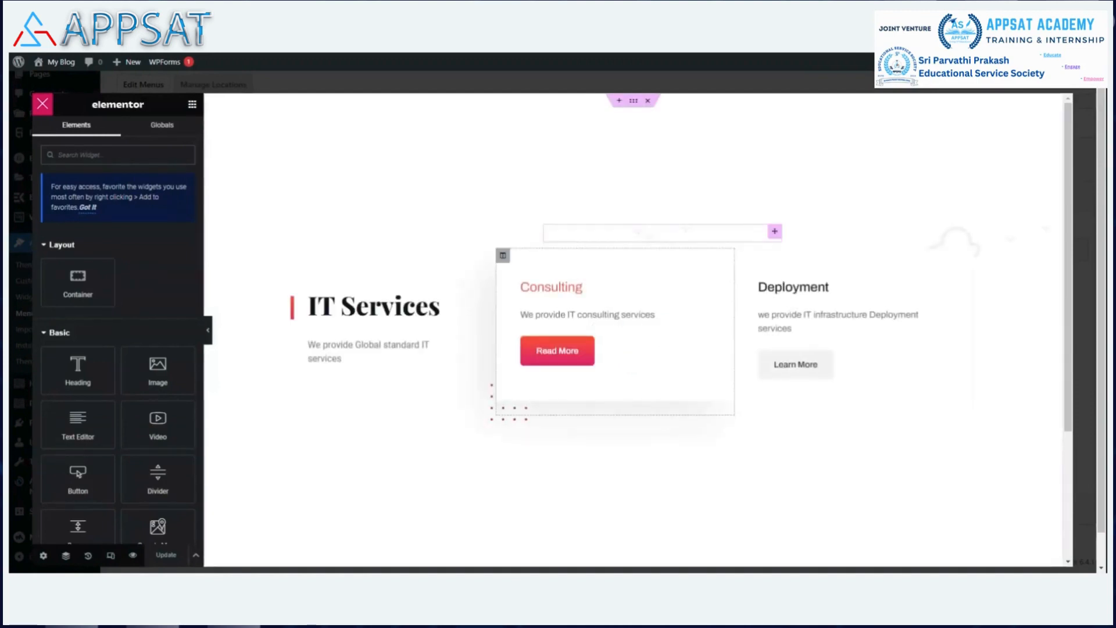
Give the IT Services section Full Width content, No Gap columns and a reduced minimum height.
click(633, 102)
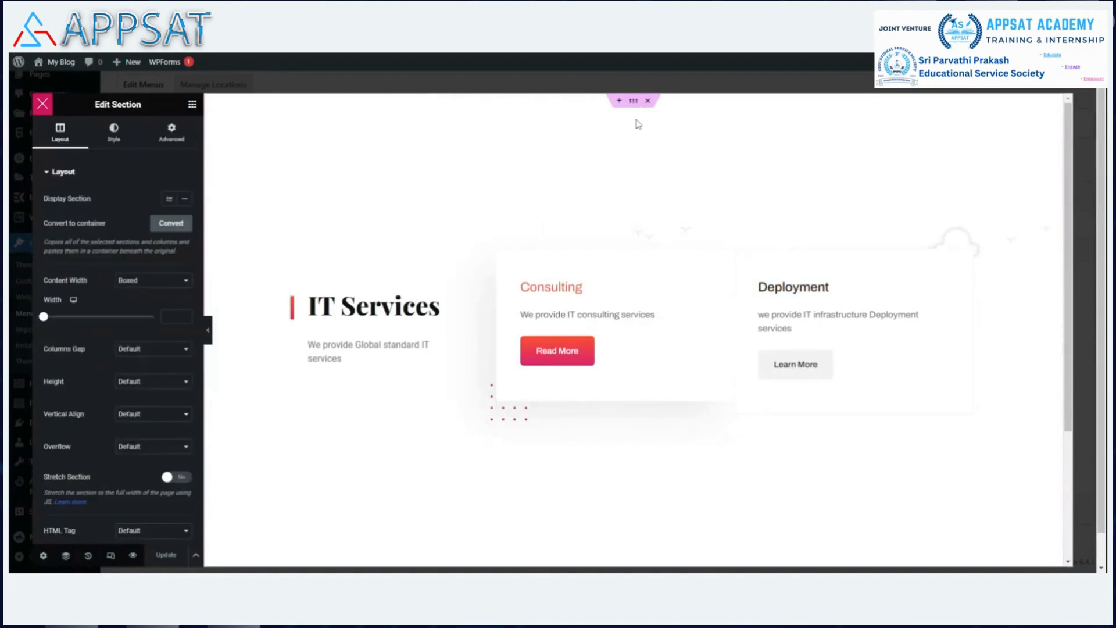
click(186, 283)
click(163, 304)
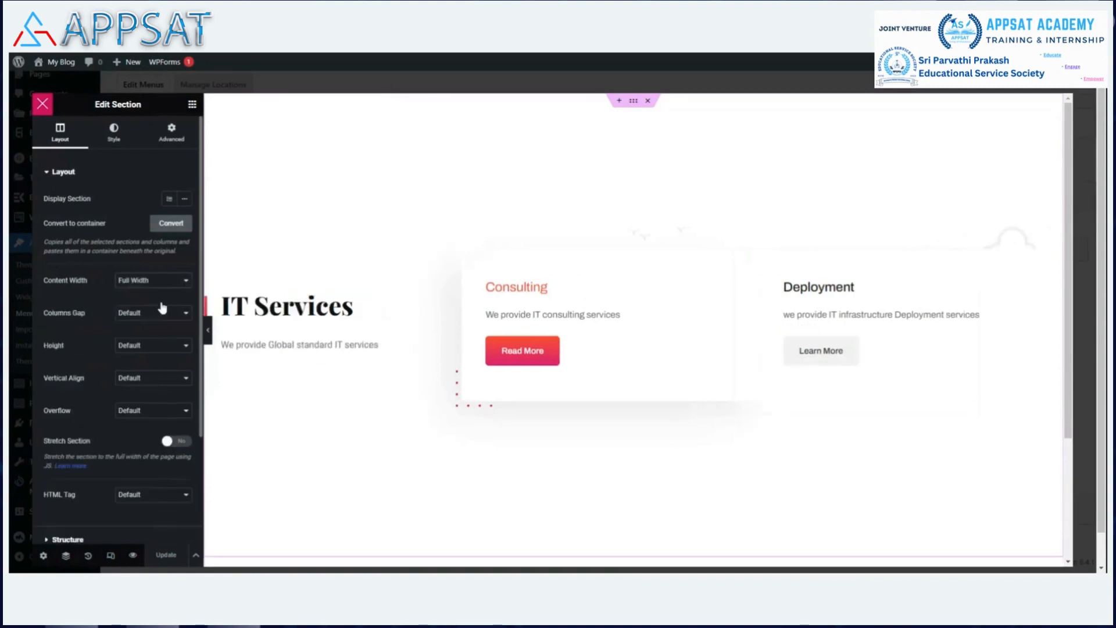
click(164, 343)
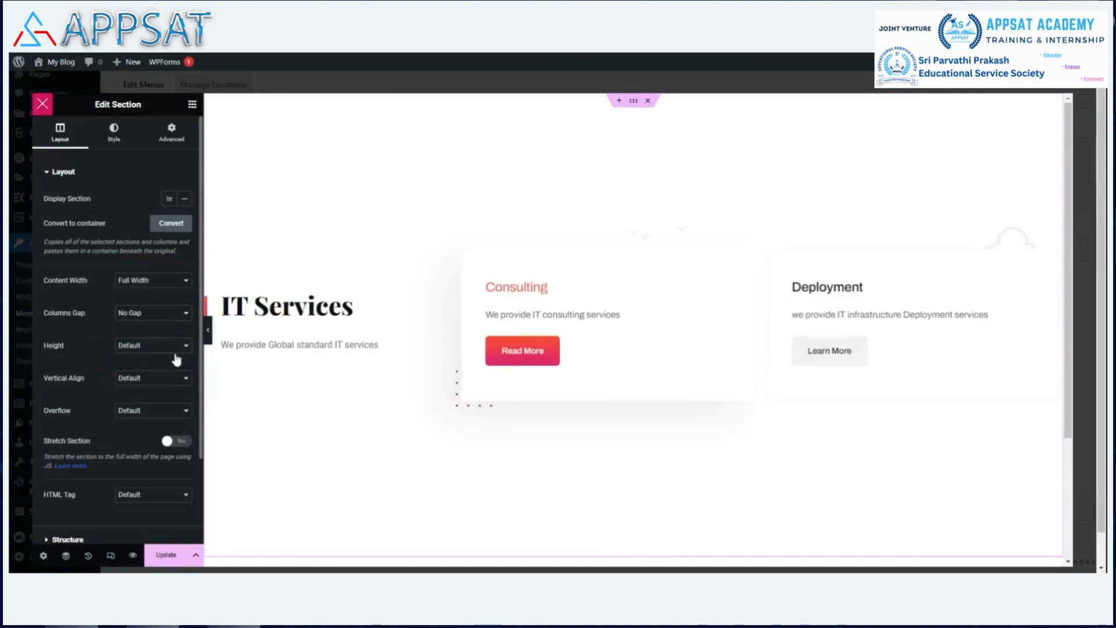
click(172, 381)
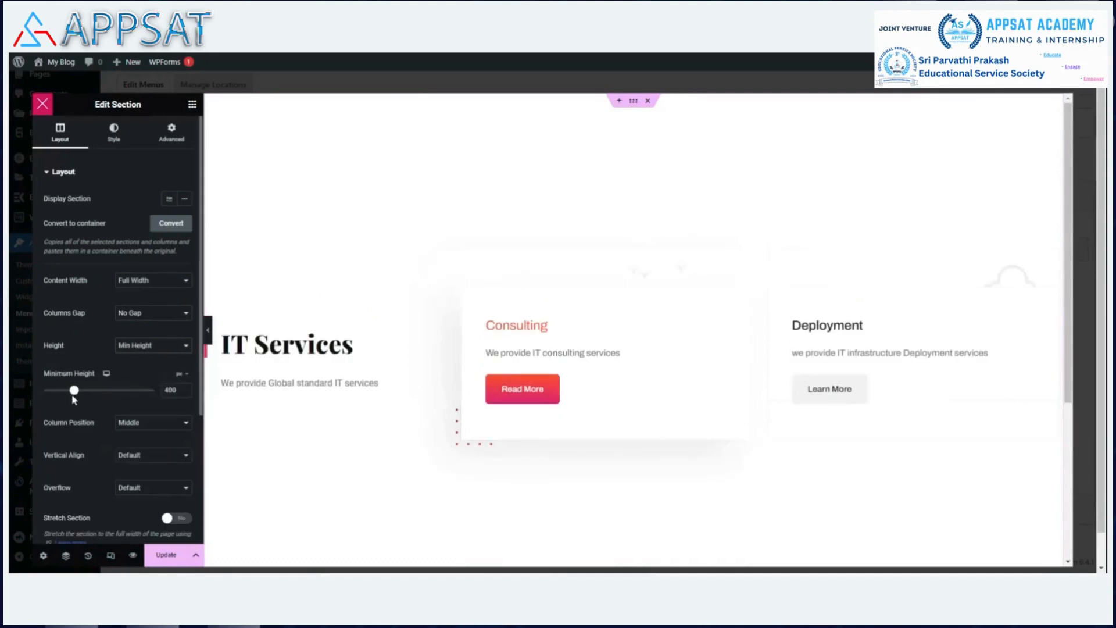
drag(74, 391, 42, 394)
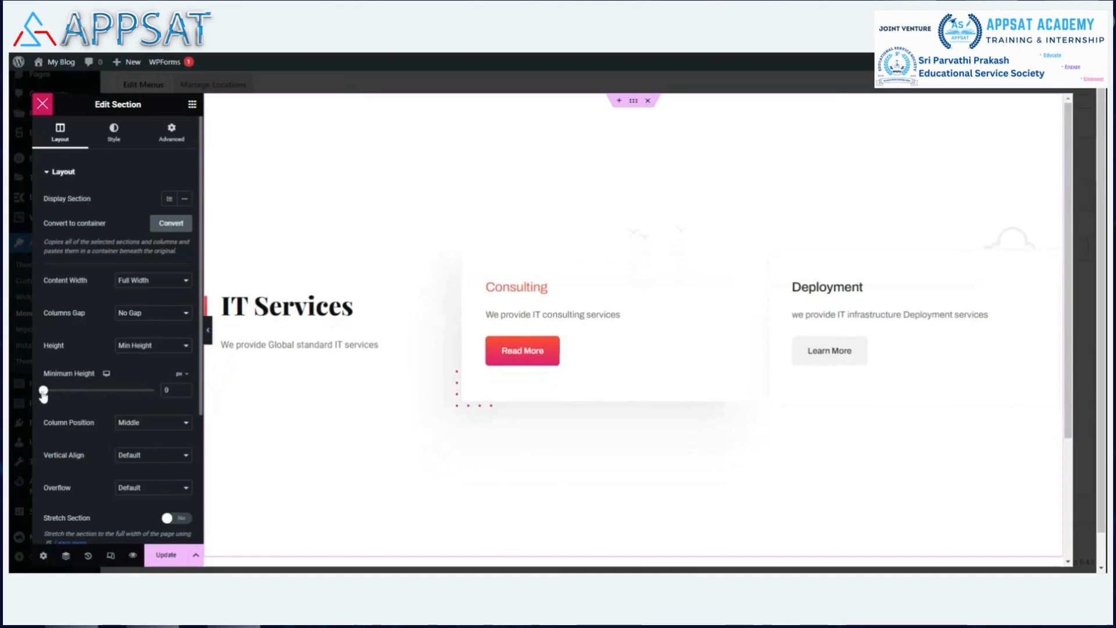
Set the section's overflow to Hidden and vertical alignment to Middle, and expand Structure.
scroll(80, 330, down, 3)
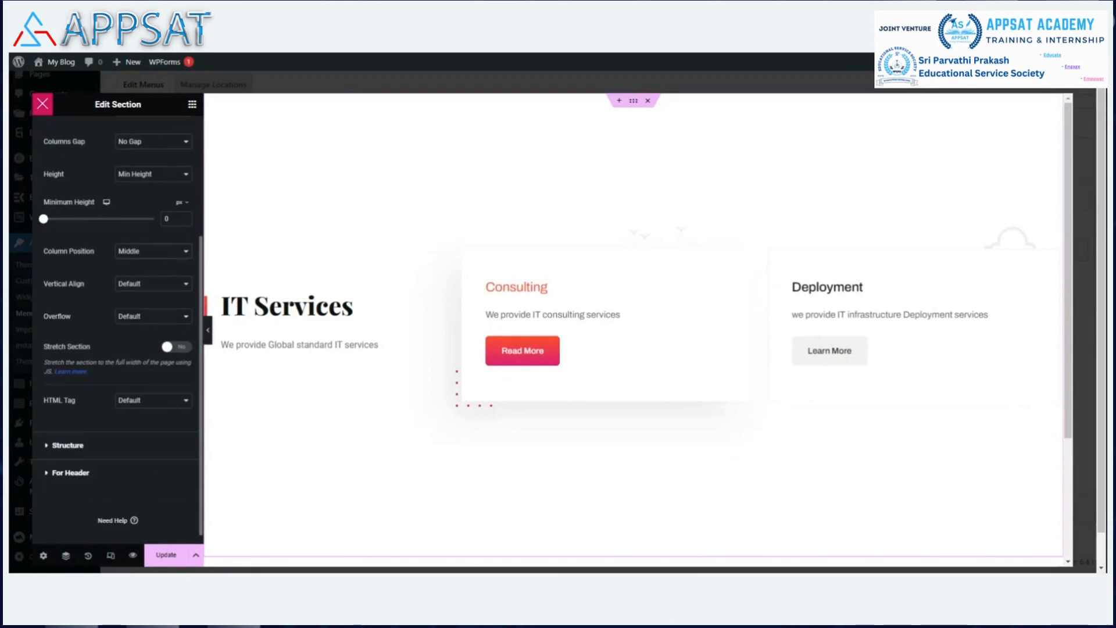
key(Up)
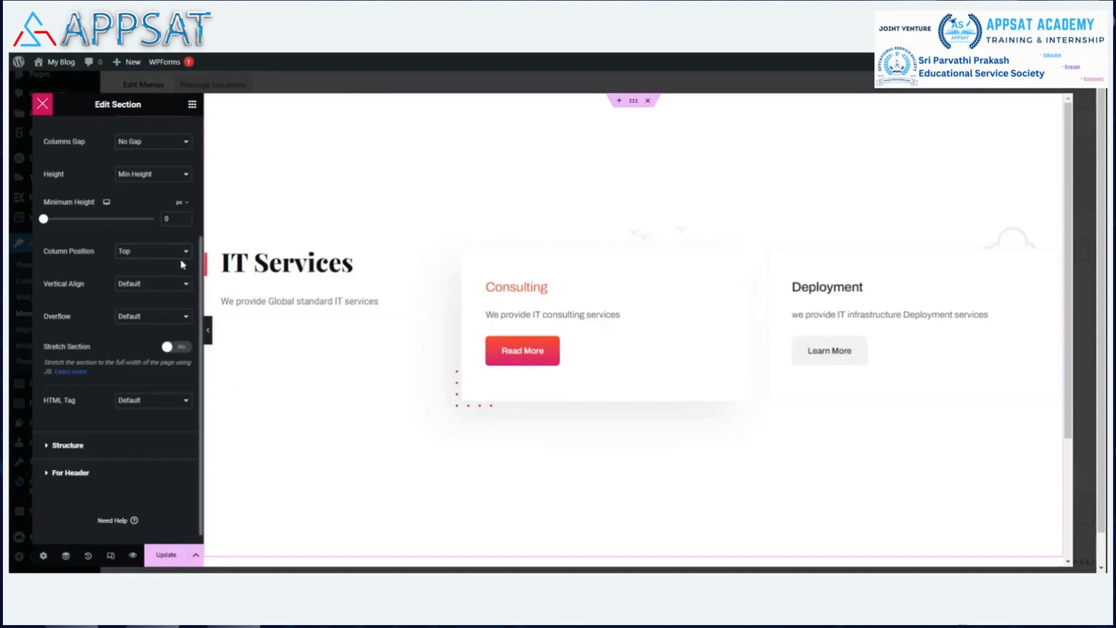
key(Down)
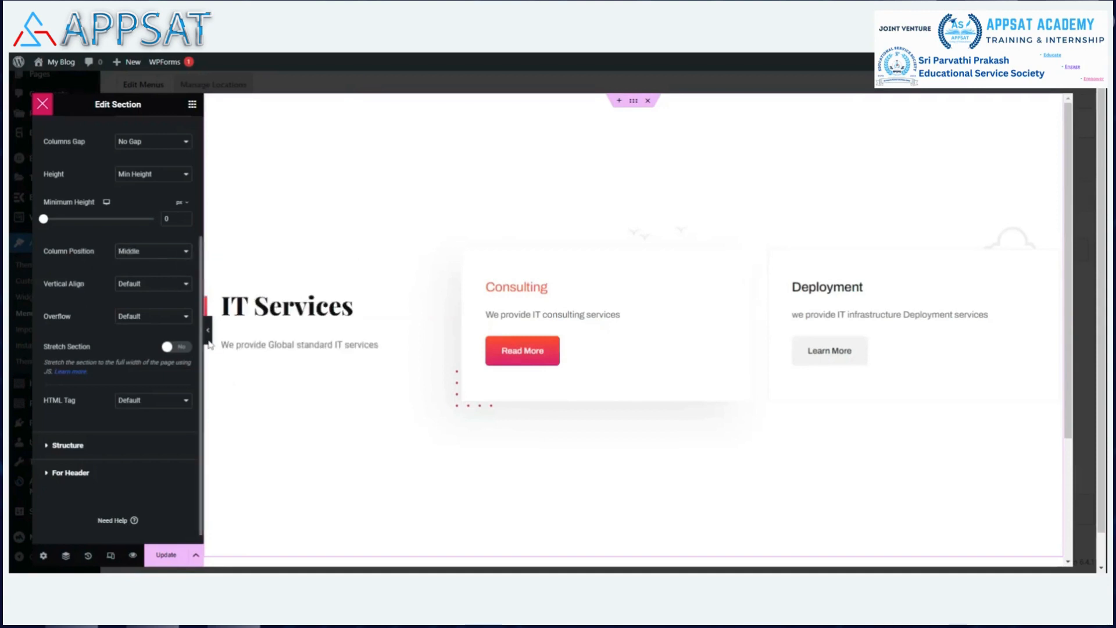
click(153, 324)
click(156, 297)
click(60, 448)
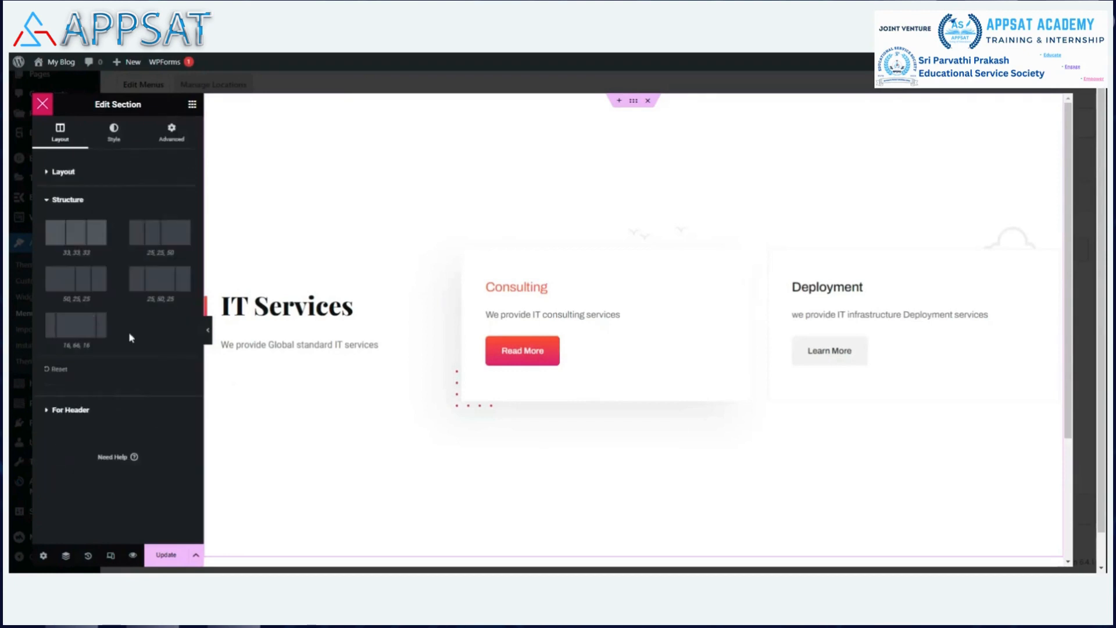
Change the IT Services section's top and bottom padding from 272 to 0 and Update.
click(49, 413)
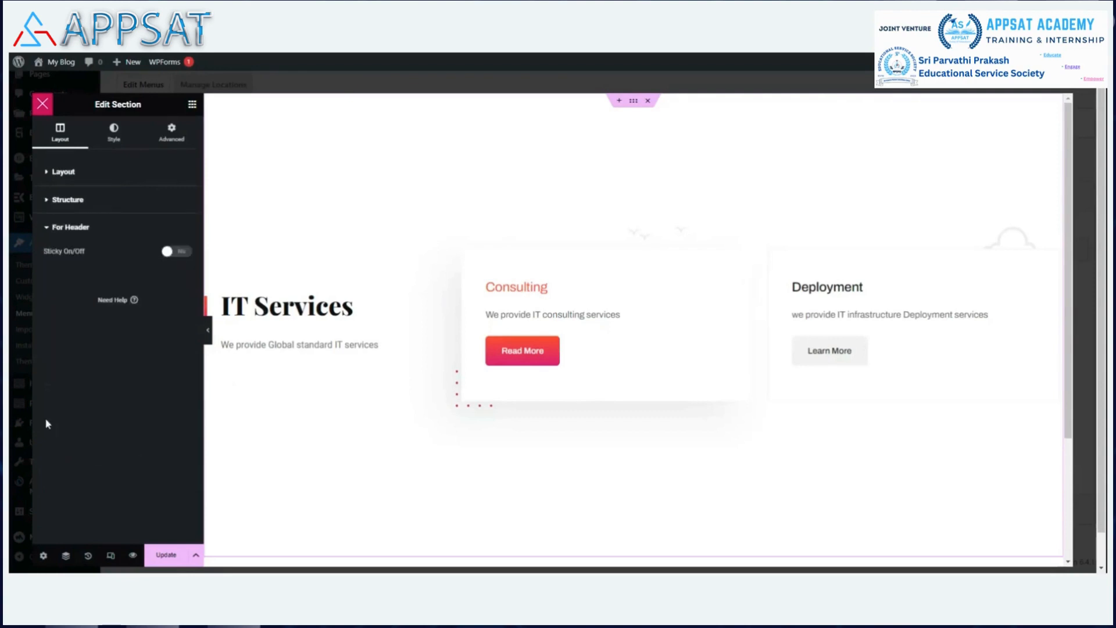
click(114, 134)
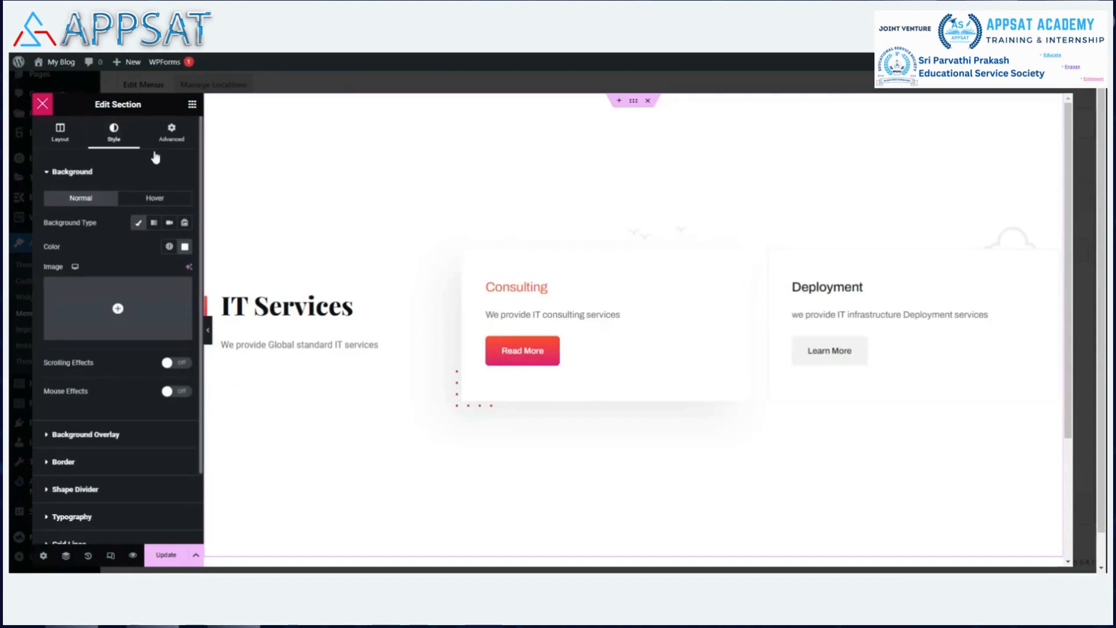
click(172, 137)
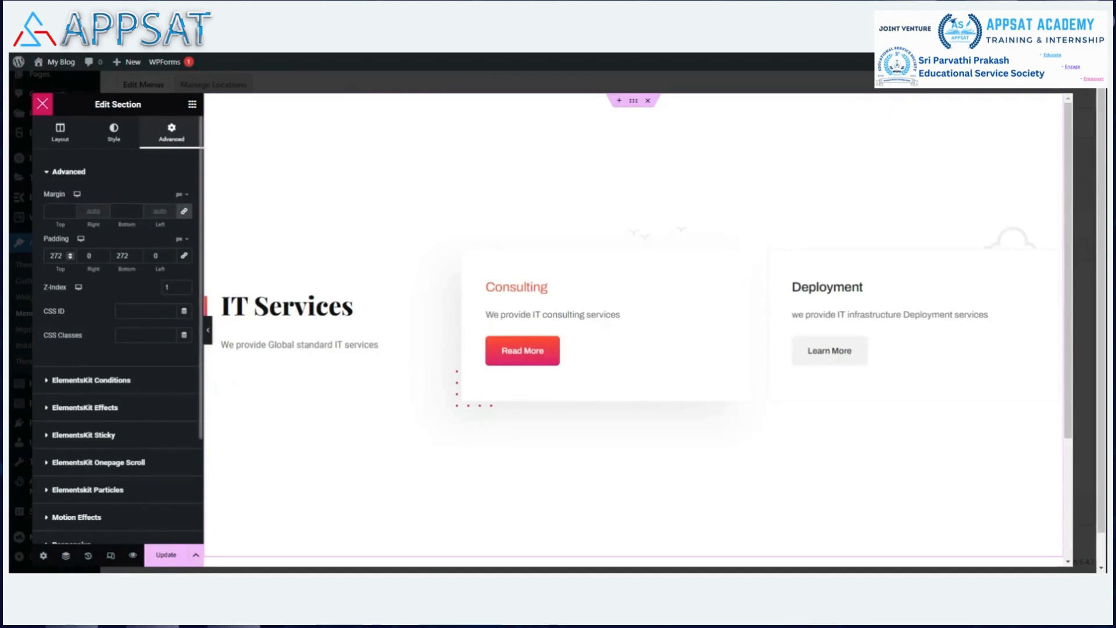
key(BackSpace)
key(BackSpace)
key(BackSpace)
text(0)
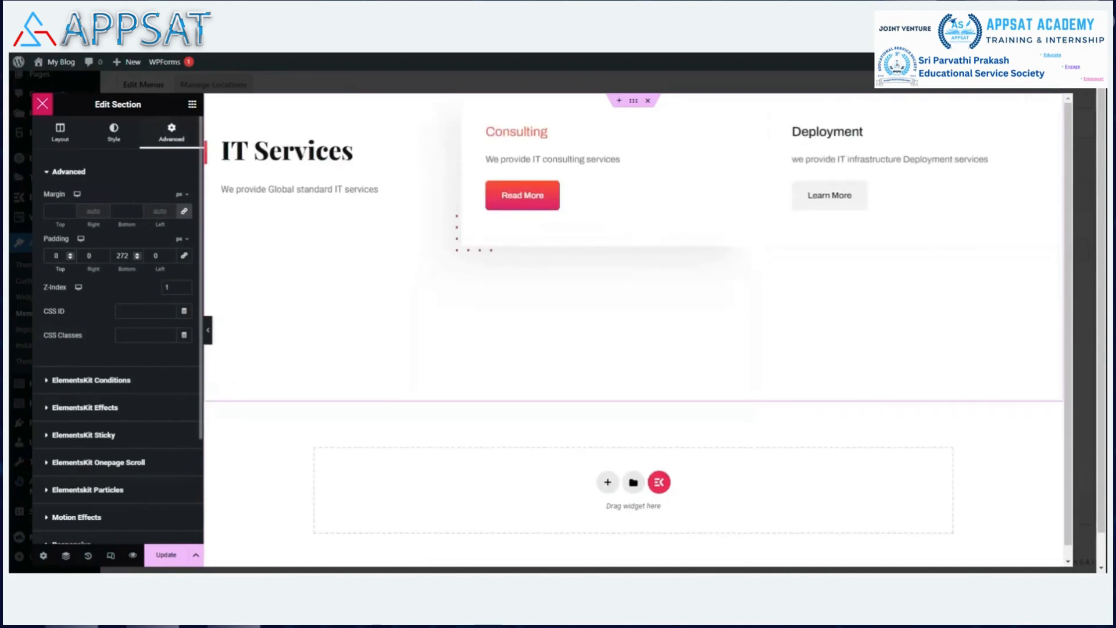
click(128, 256)
key(BackSpace)
key(BackSpace)
key(BackSpace)
text(0)
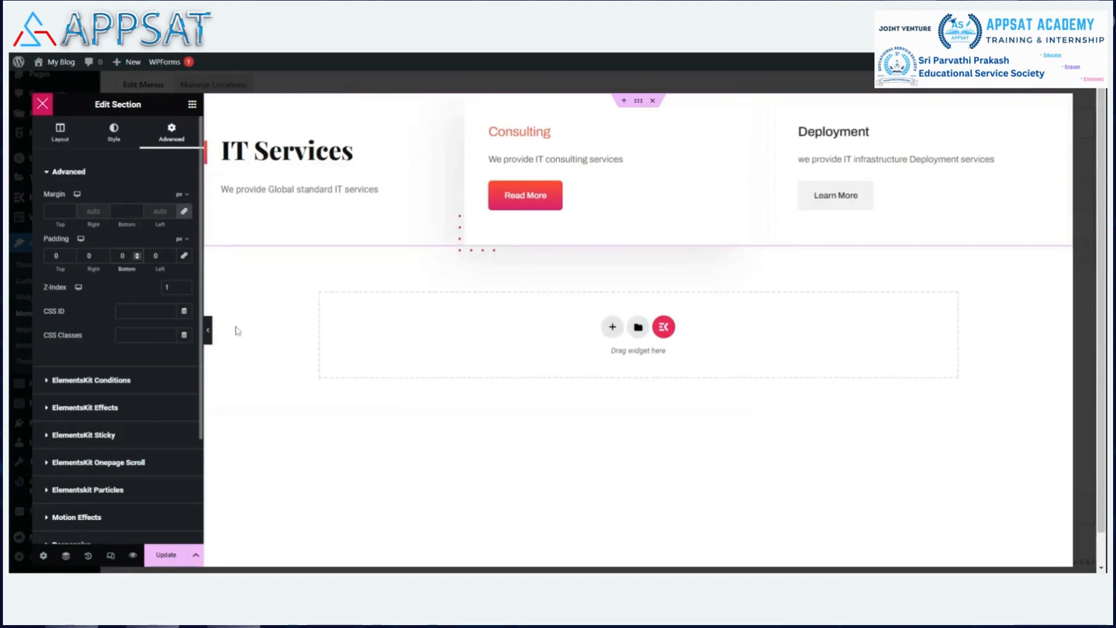
click(170, 555)
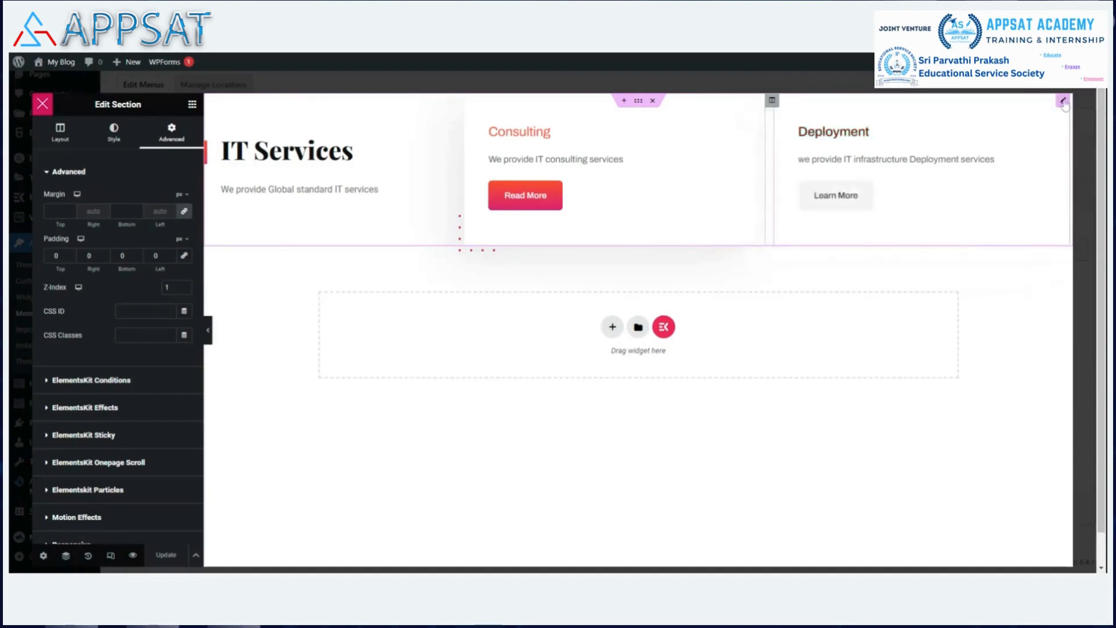
Give the Deployment icon box unlinked padding of 20 px top and 0 elsewhere, then Update.
click(1063, 101)
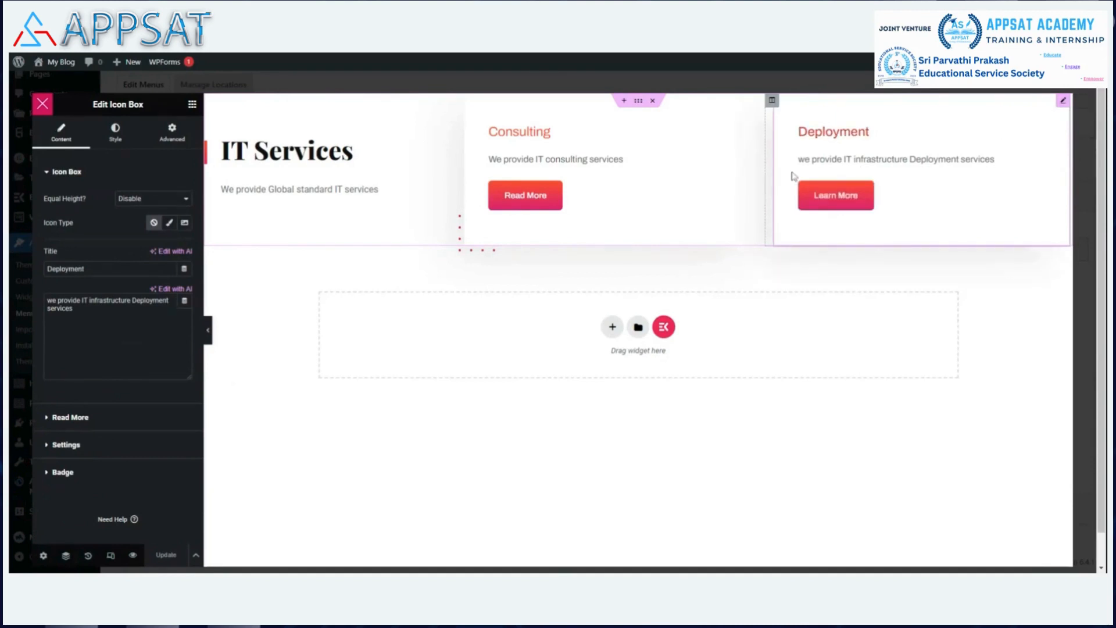
click(177, 138)
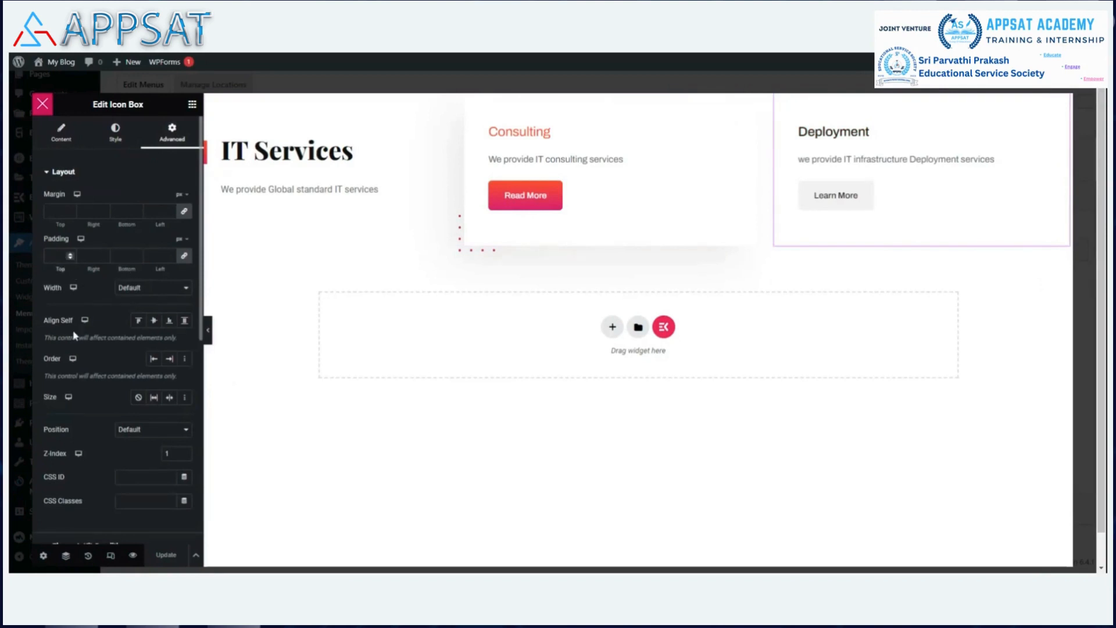
text(20)
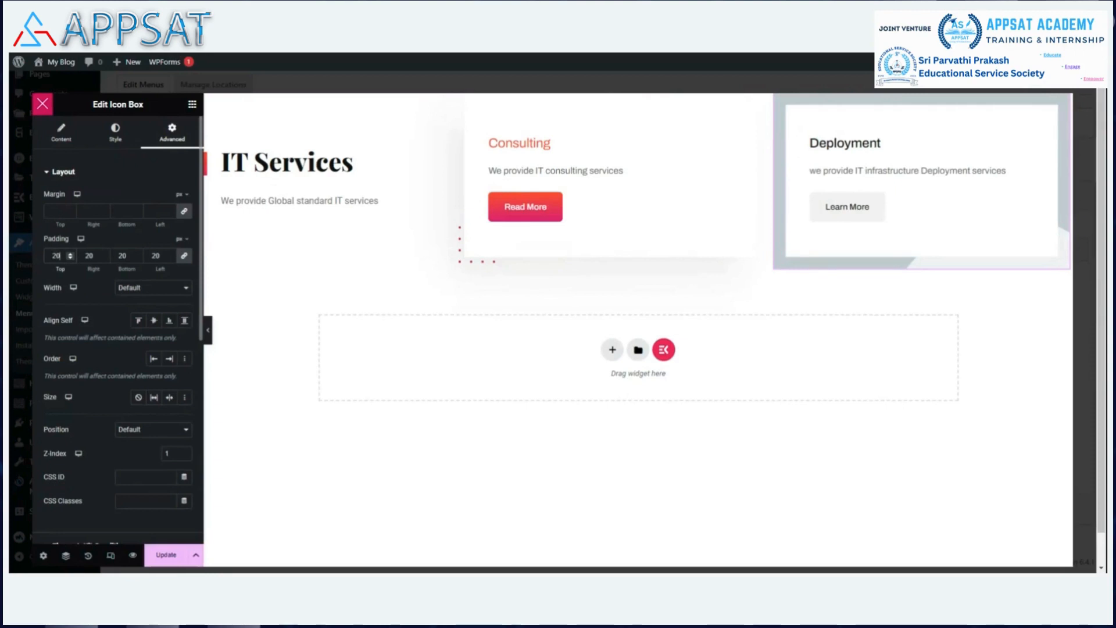
key(BackSpace)
key(BackSpace)
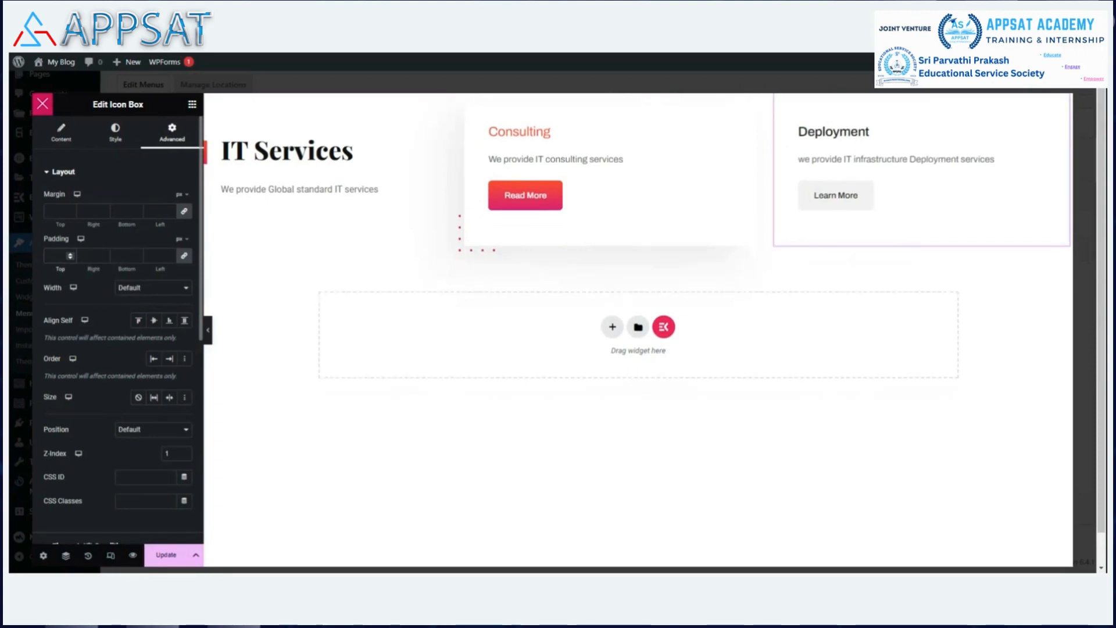
click(185, 257)
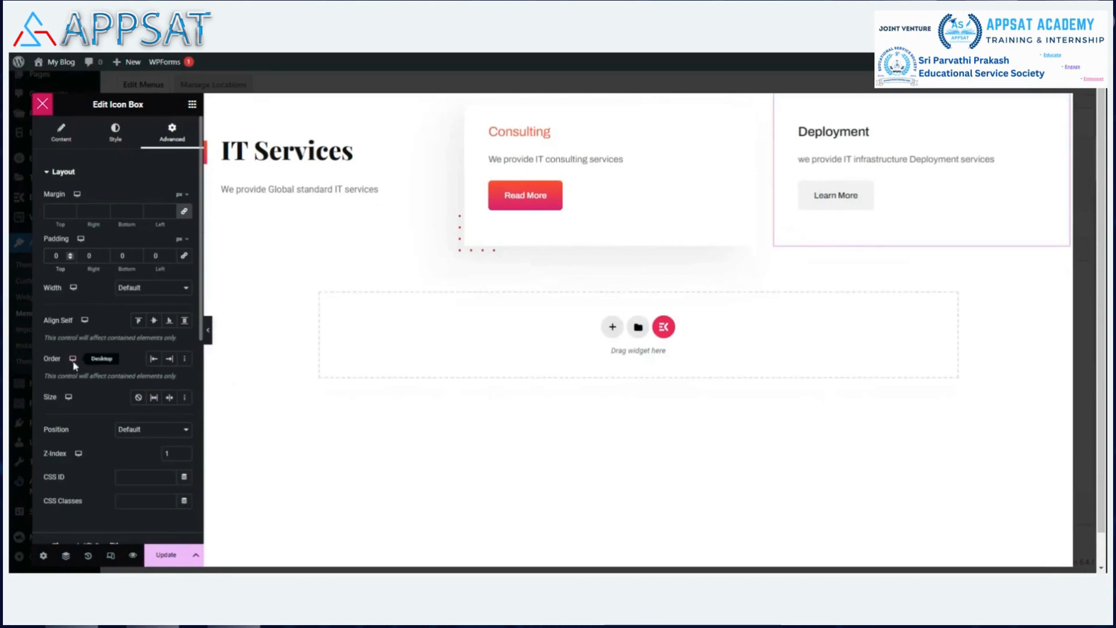
text(200)
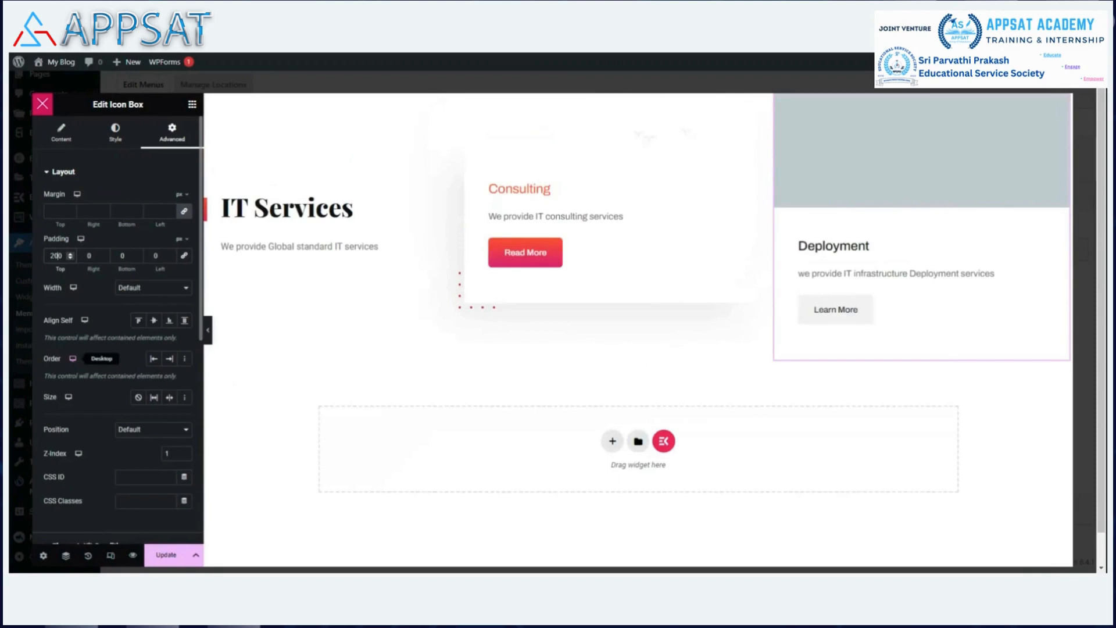
key(BackSpace)
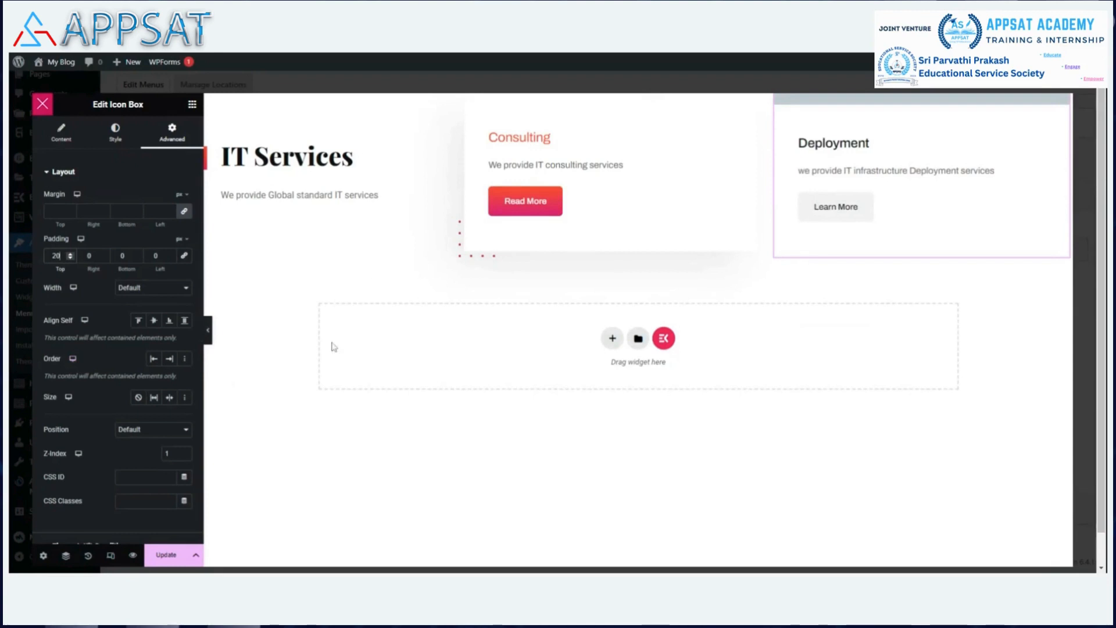
click(167, 559)
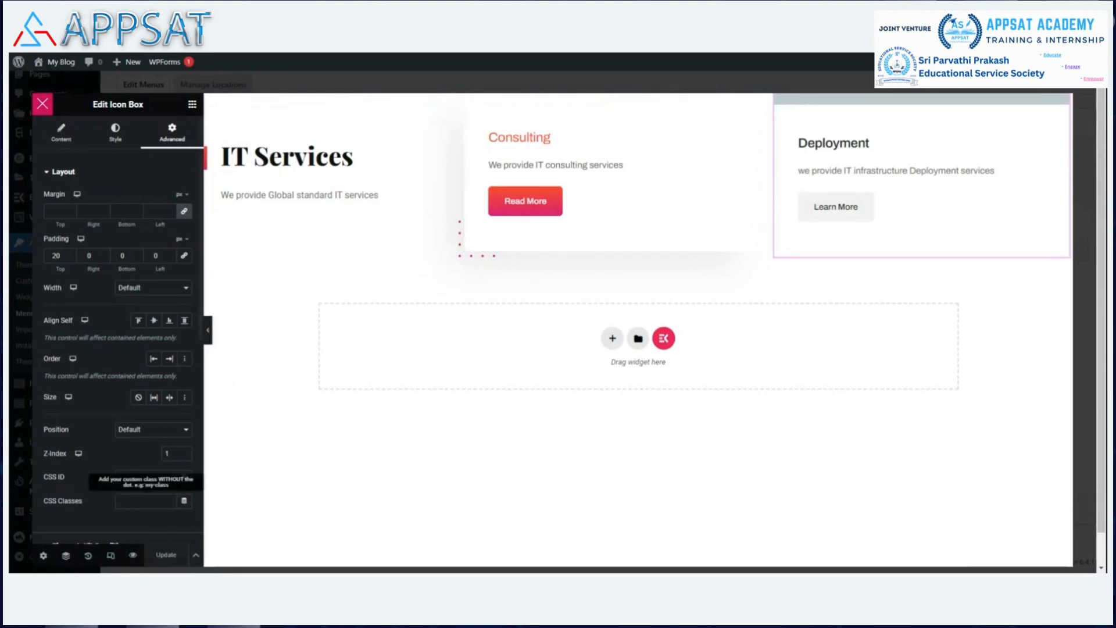
Close the megamenu editor and its settings dialog, then visit the live site via My Blog.
click(43, 104)
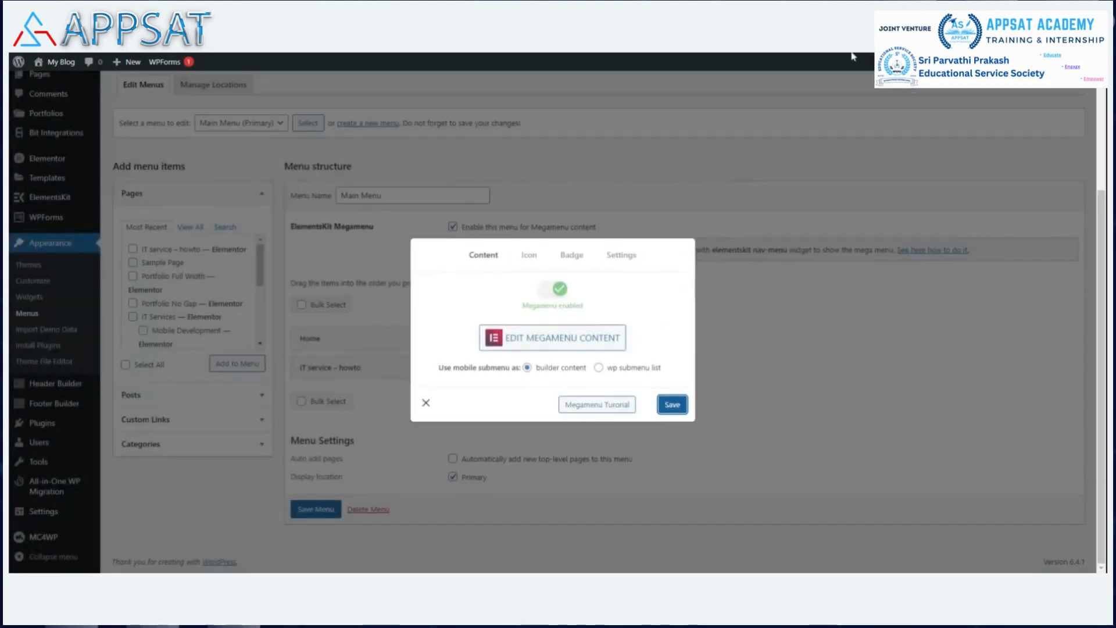
click(428, 404)
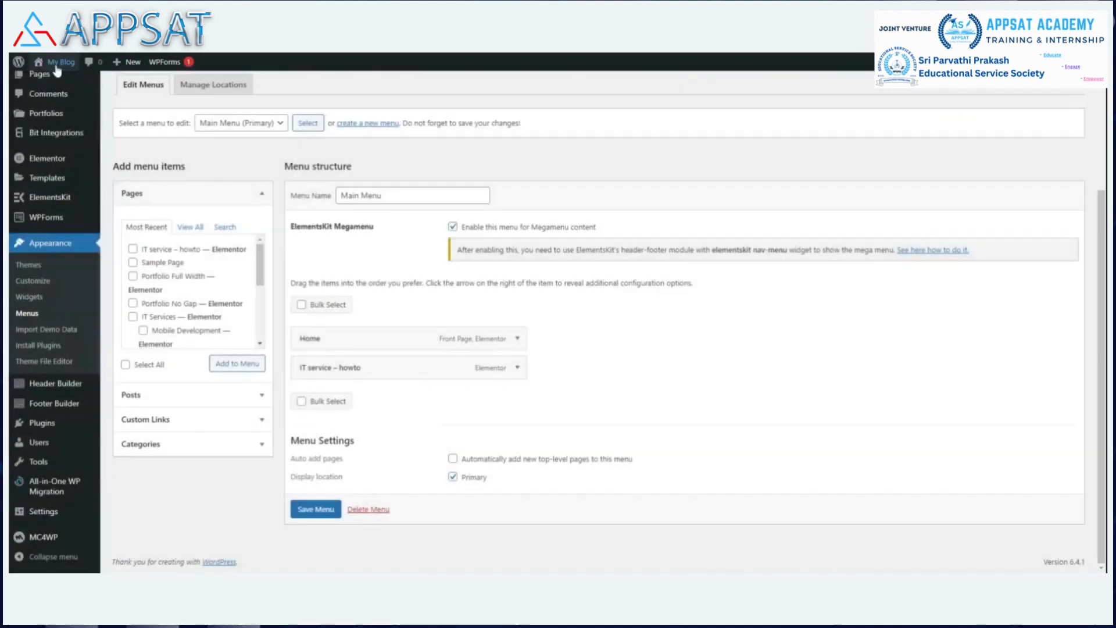
mouse_move(52, 64)
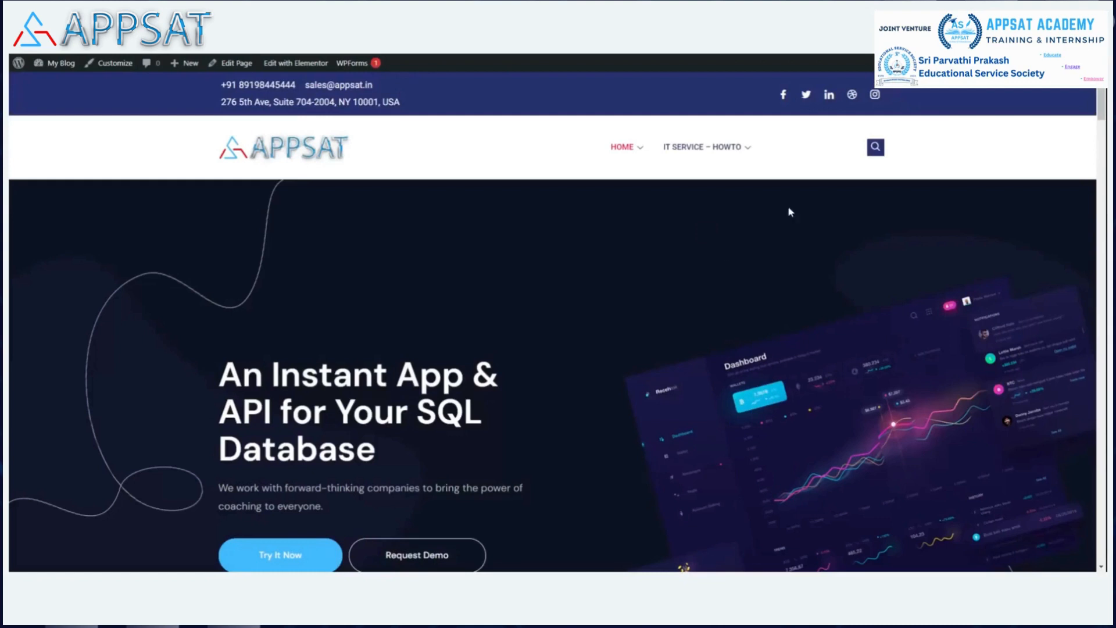
Preview the IT SERVICE – HOWTO megamenu in the site header and open that menu item.
mouse_move(723, 152)
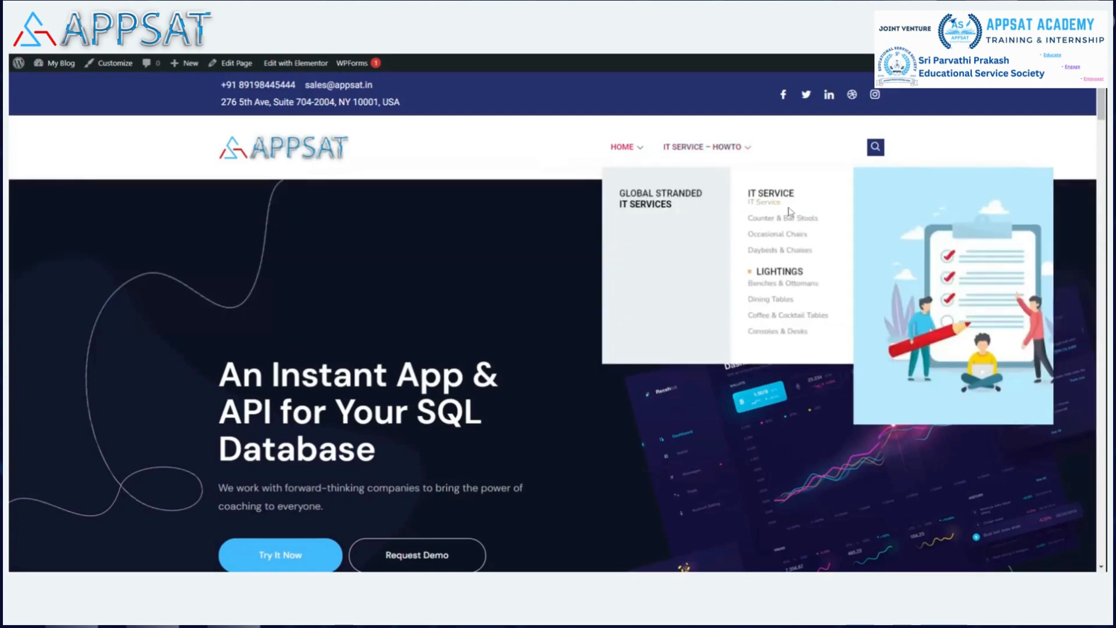
click(649, 207)
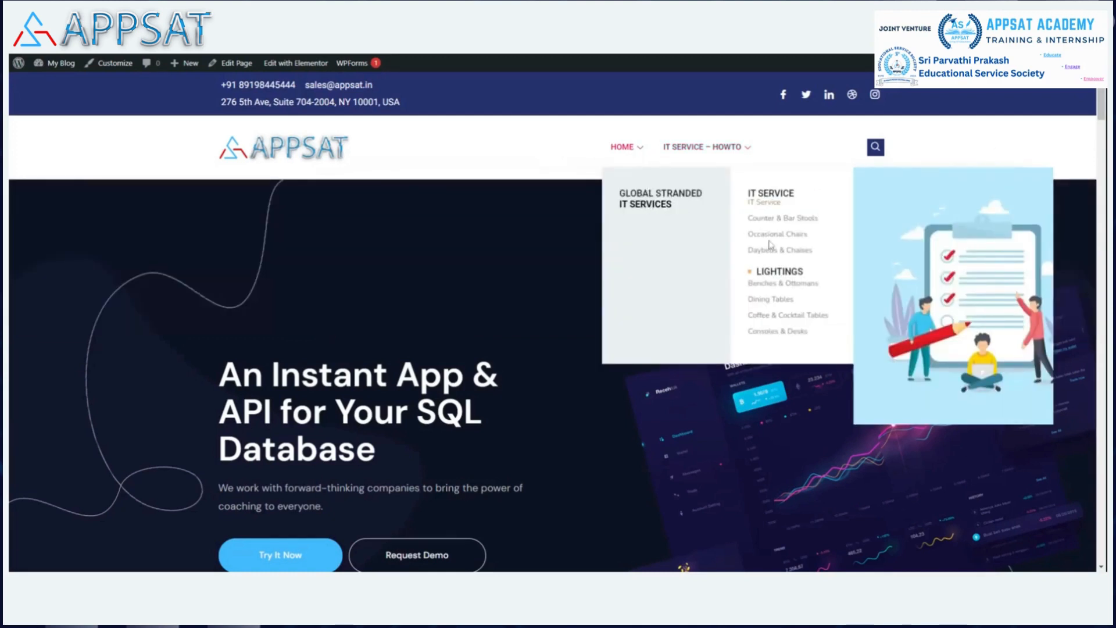